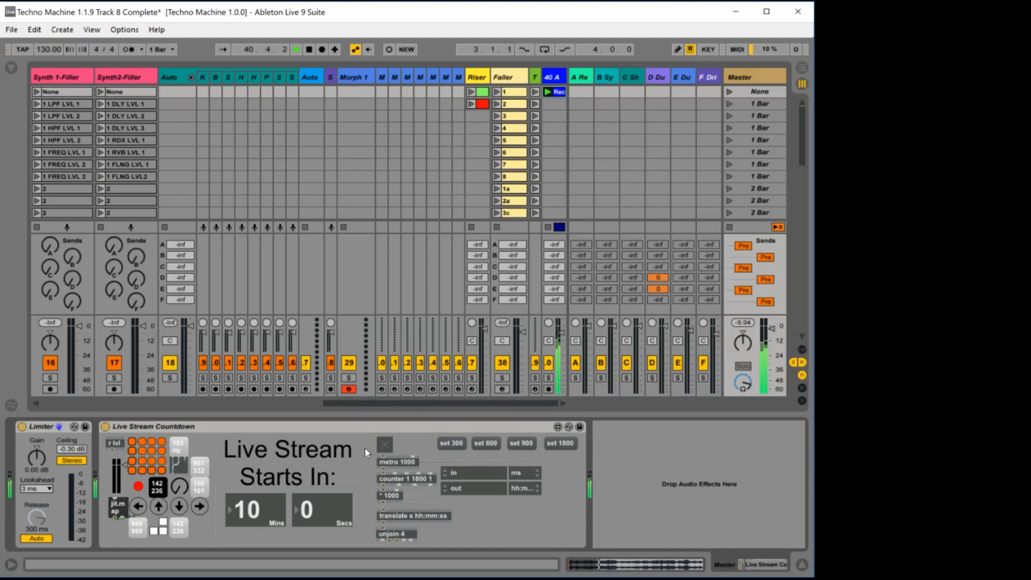
- Start the timer of the Live Stream Countdown device on the Master track
left_click(384, 444)
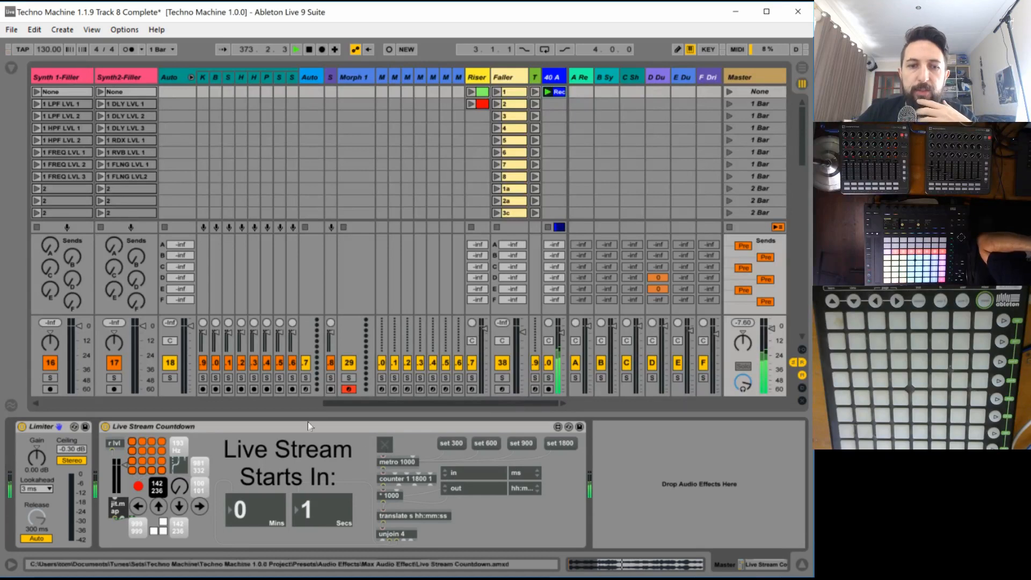
- Examine the device chains of the instrument tracks one by one, from Kick through Bass, Snare, hats and Perc to Synth 2
left_click_drag(352, 407, 148, 423)
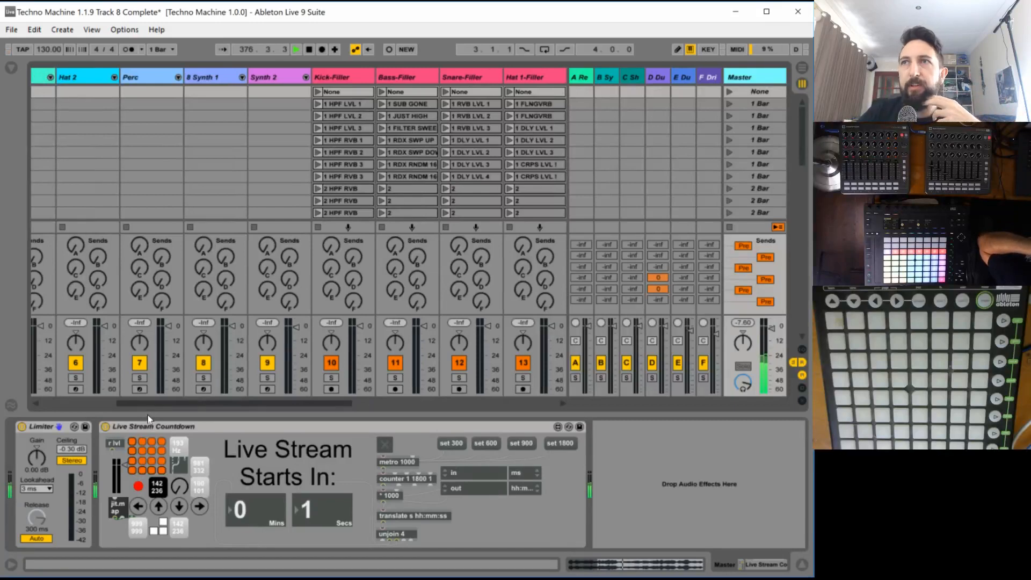
left_click_drag(144, 416, 394, 393)
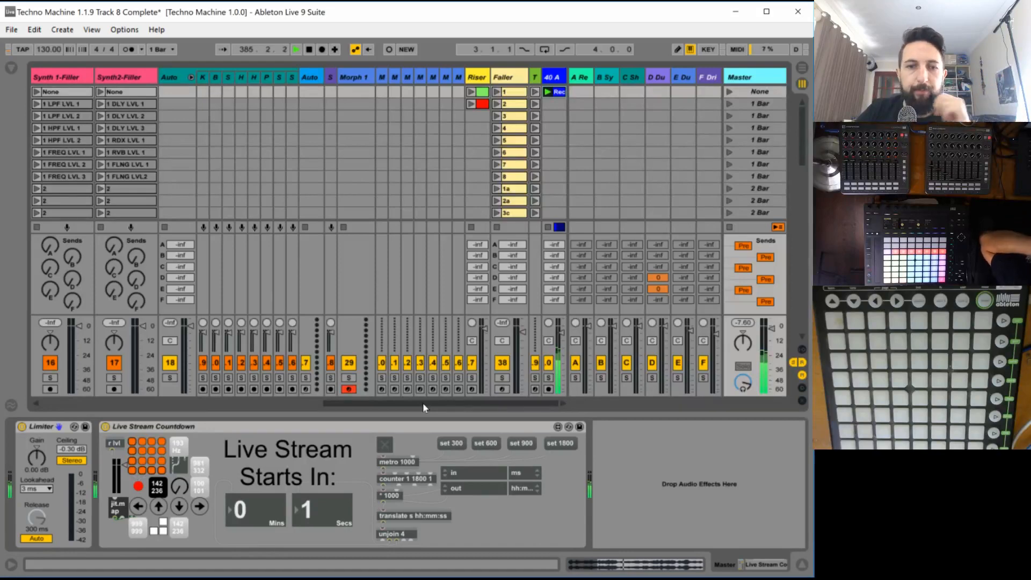
left_click_drag(423, 402, 118, 405)
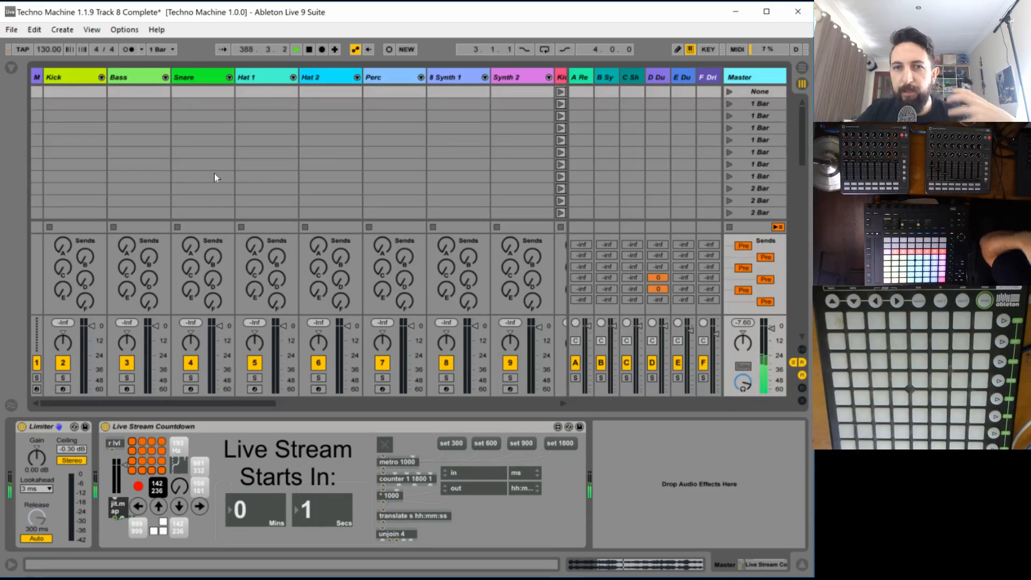
left_click(72, 77)
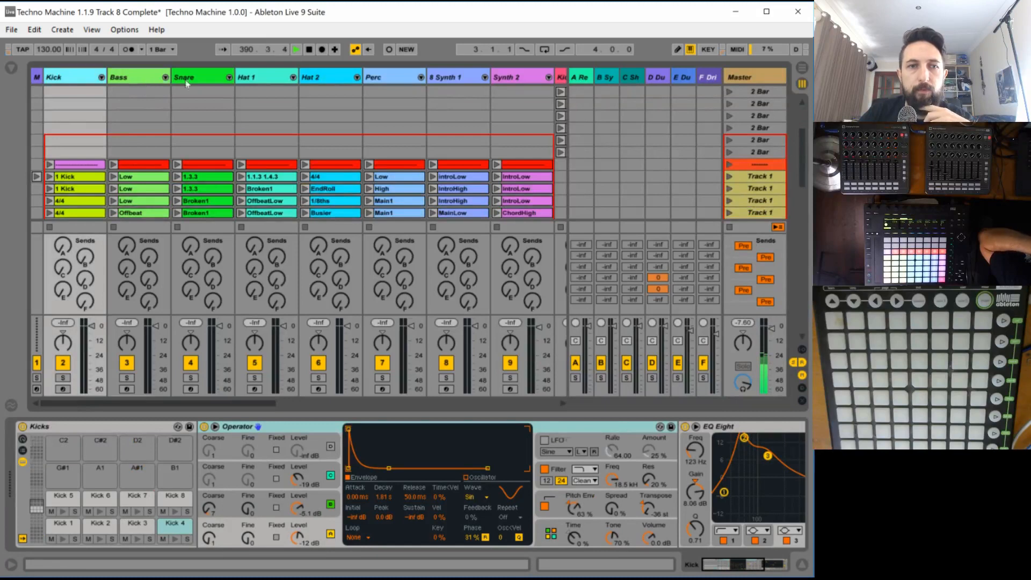
left_click(127, 79)
left_click(186, 79)
left_click(272, 78)
left_click(325, 76)
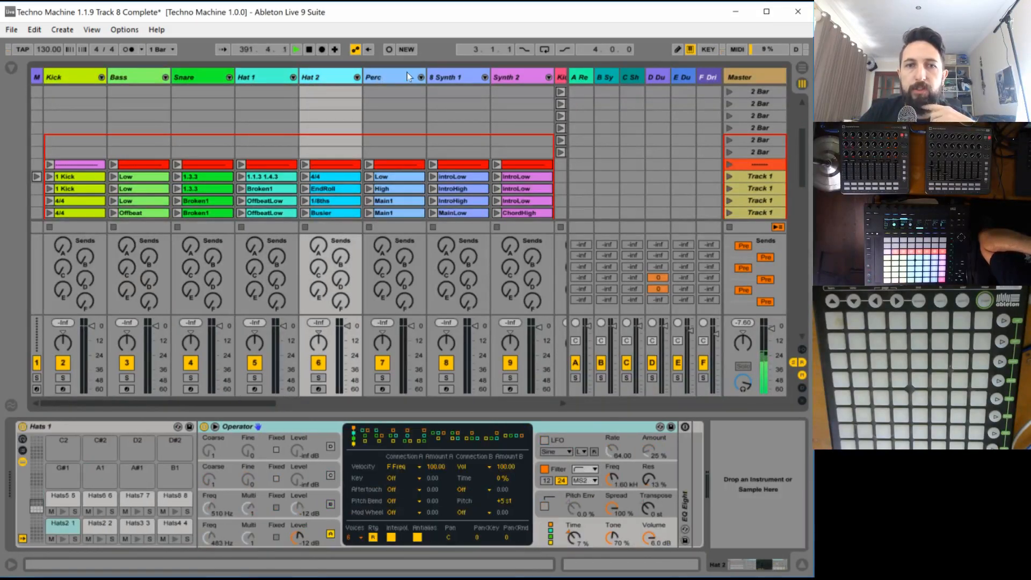
left_click(392, 78)
left_click(464, 79)
left_click(515, 78)
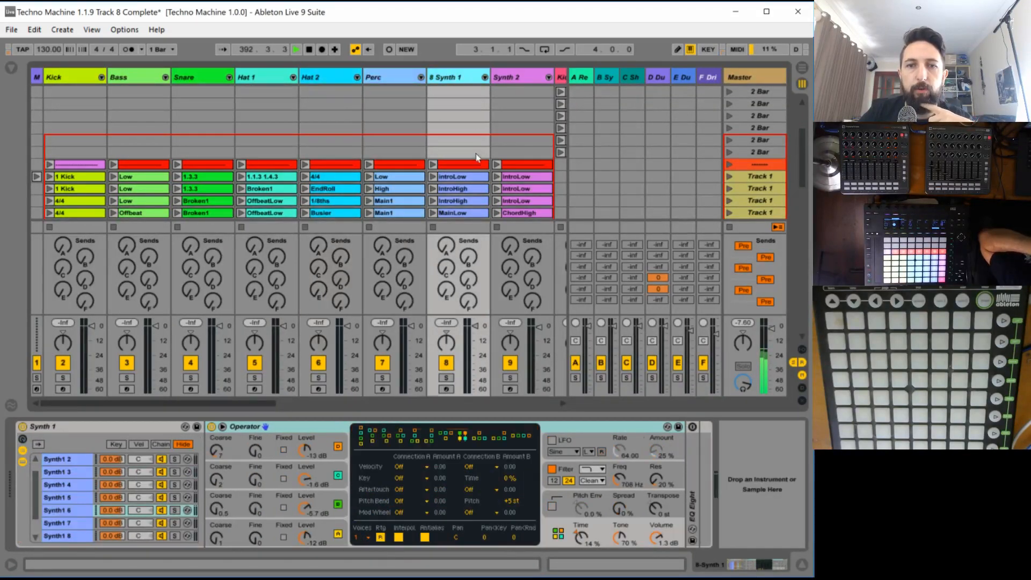
- Launch the first three Track 1 scenes one after another
scroll(481, 159, "down", 2)
scroll(710, 162, "down", 1)
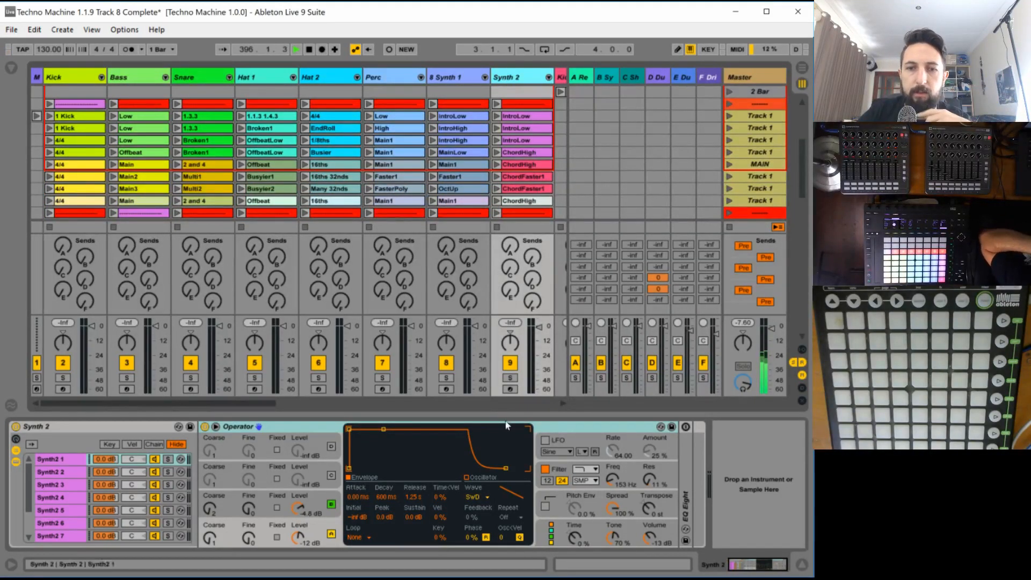
scroll(535, 375, "right", 5)
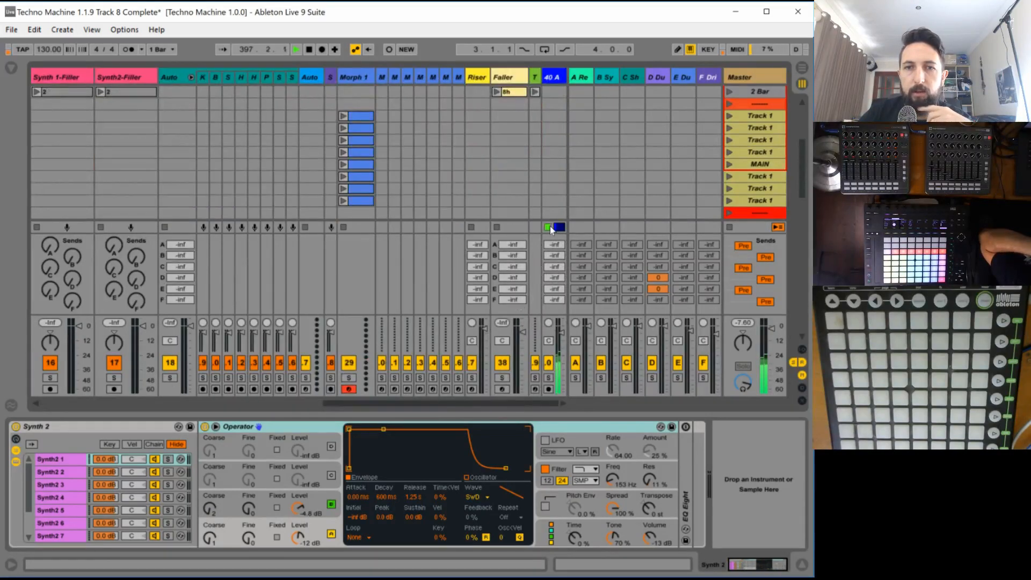
scroll(392, 407, "left", 5)
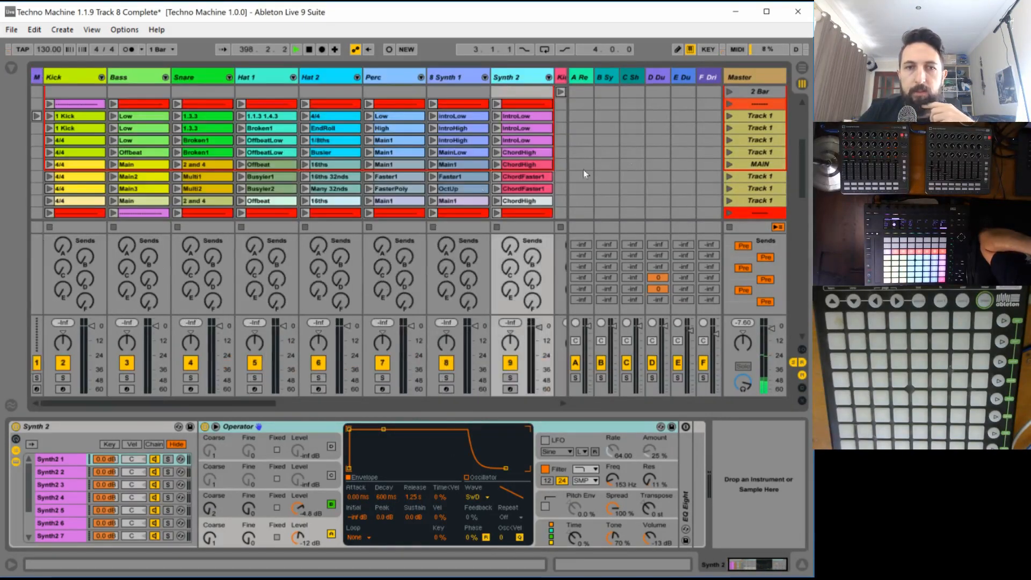
left_click(728, 117)
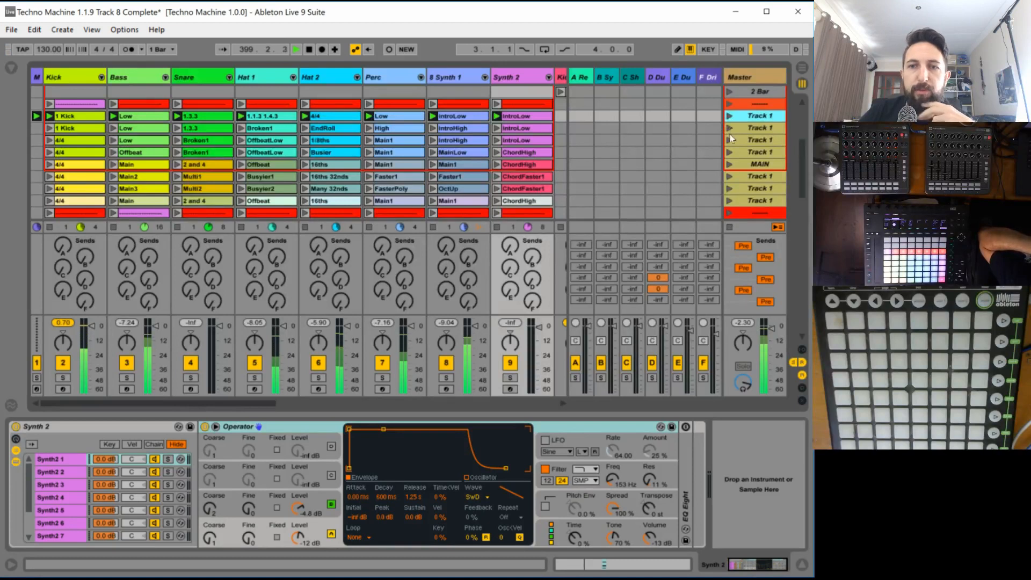
left_click(729, 128)
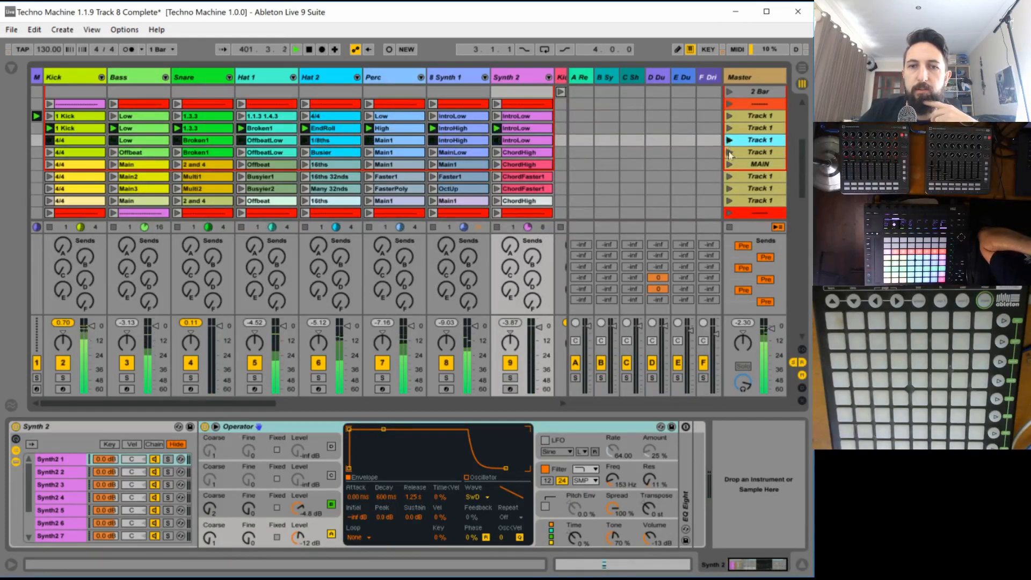
left_click(729, 141)
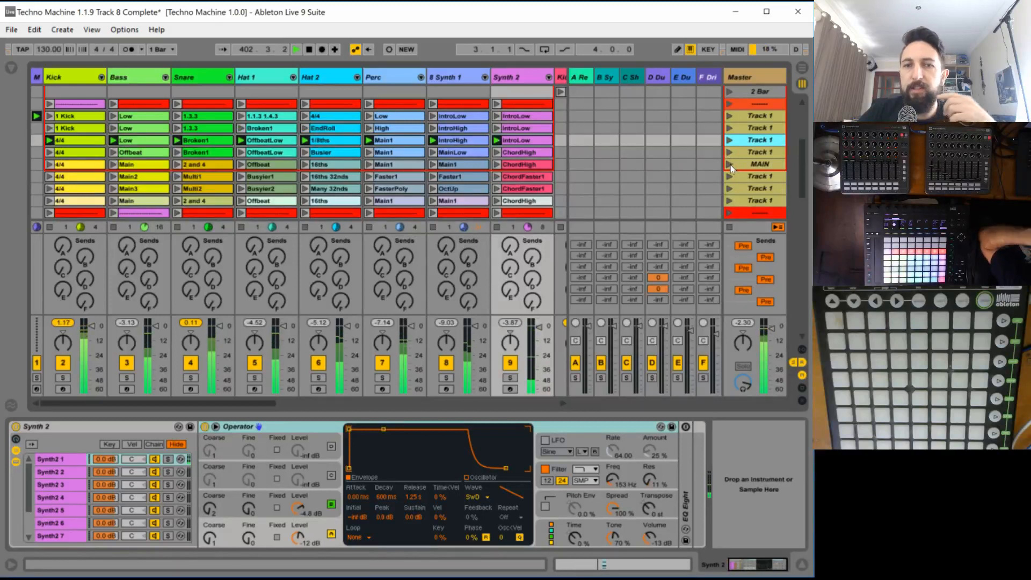
- Launch the MAIN scene of Track 1, followed by each of the three Track 1 scenes below it
left_click(730, 165)
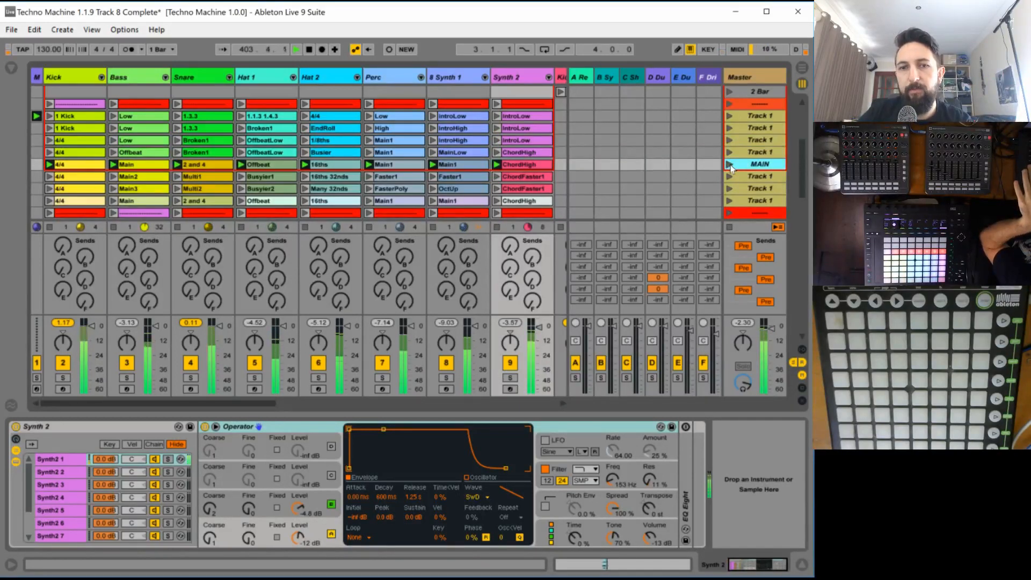
left_click(730, 177)
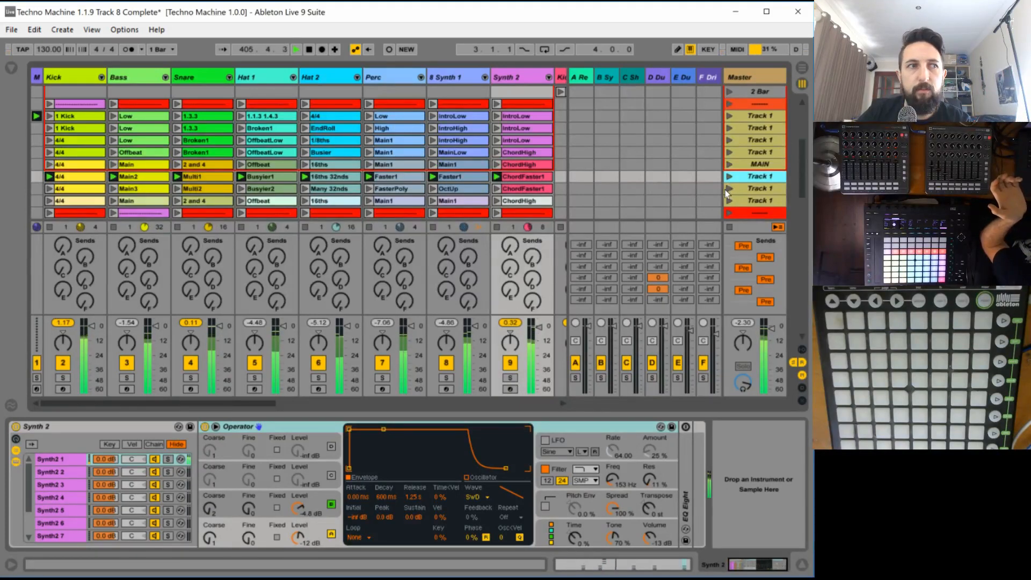
left_click(728, 190)
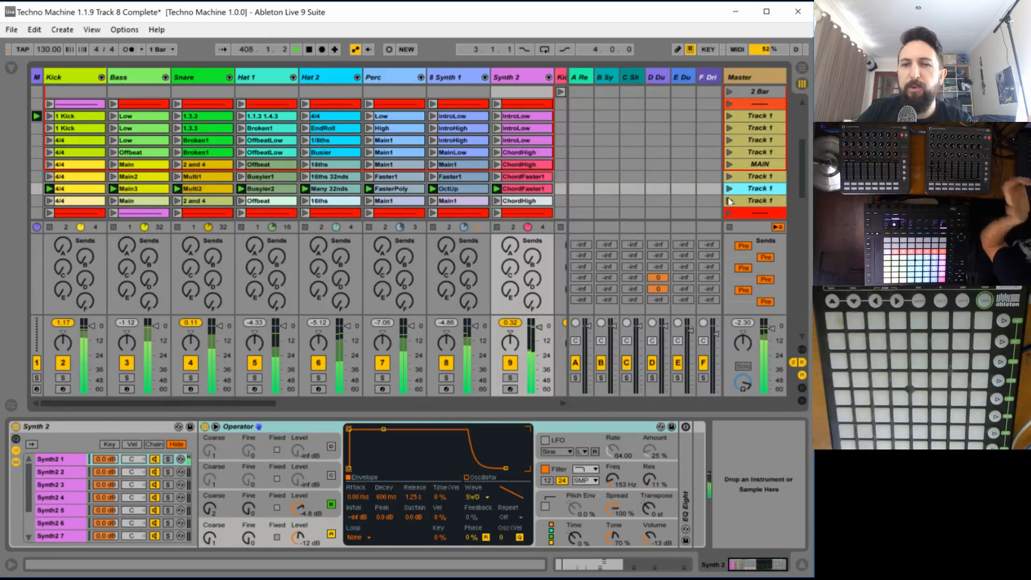
left_click(730, 200)
- Blend in Track 2 by launching Kick 1, Hat 1 OffbeatShort, the third-row Perc Low, Synth 2 LowChordsRol and Synth 1 FirstHalf, and stop playback
scroll(56, 196, "down", 3)
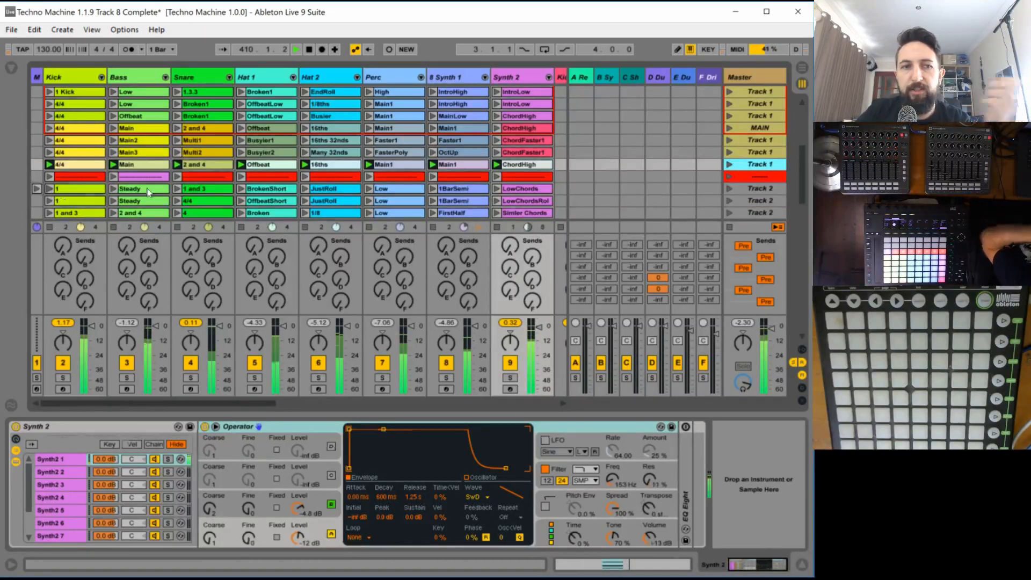
left_click(57, 193)
scroll(234, 205, "down", 1)
scroll(234, 205, "down", 1)
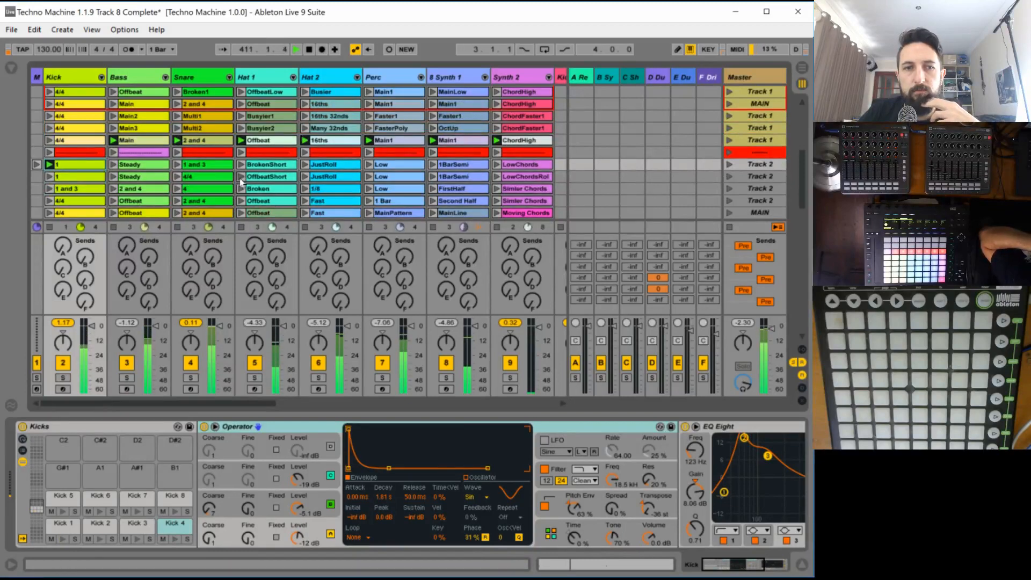
left_click(241, 177)
left_click(368, 189)
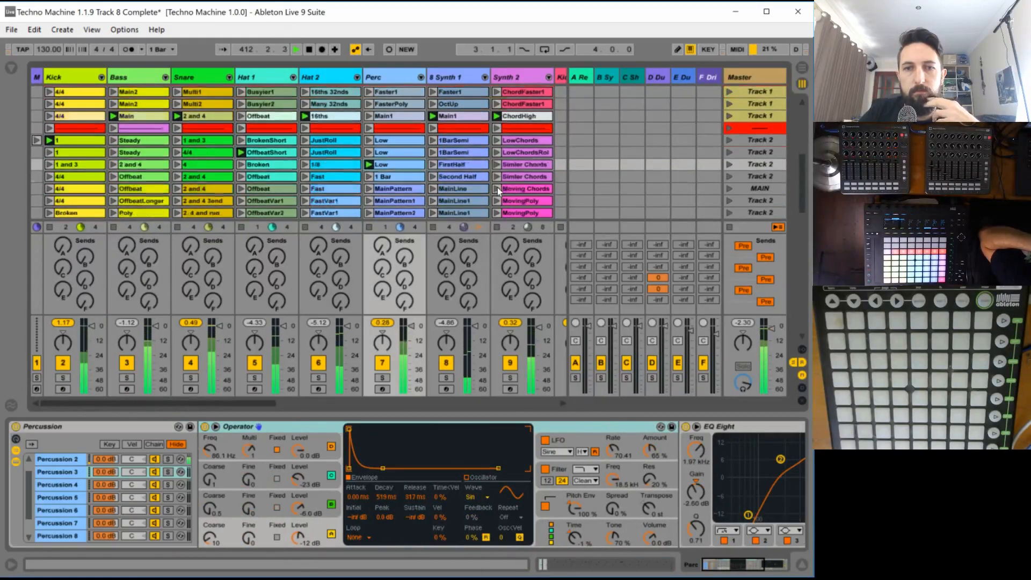
scroll(496, 156, "down", 2)
left_click(496, 153)
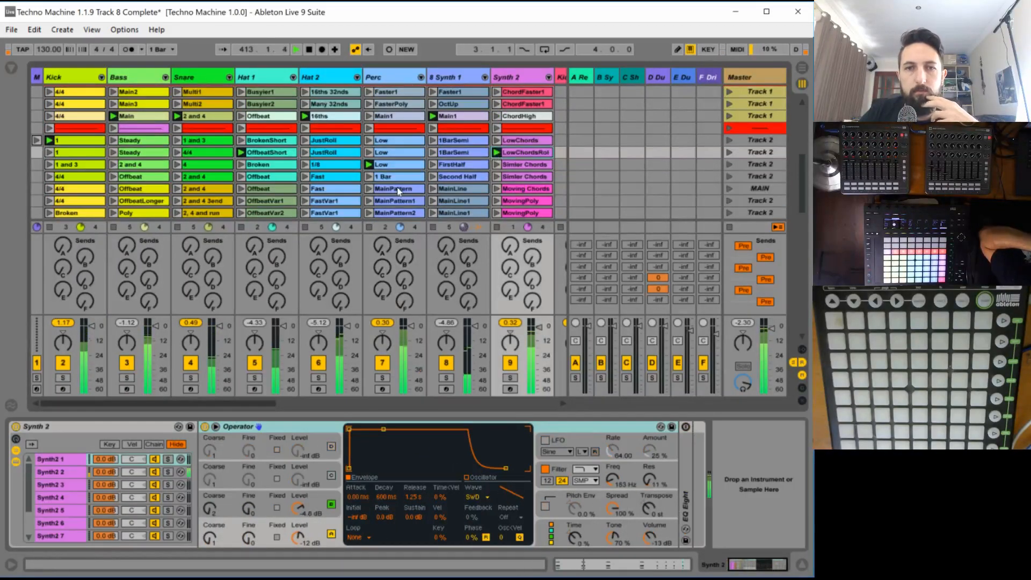
left_click(432, 165)
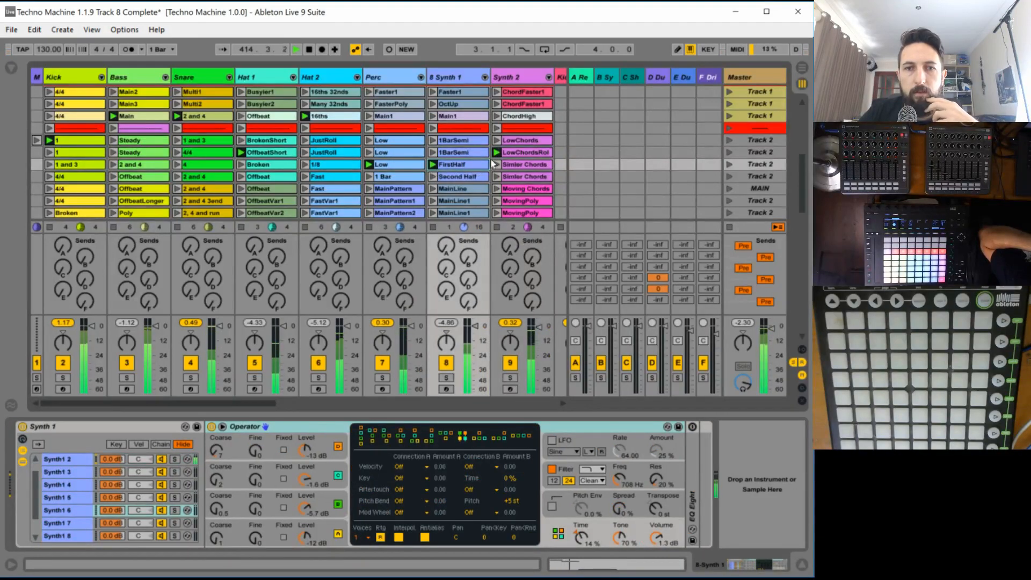
scroll(491, 165, "down", 3)
key("space")
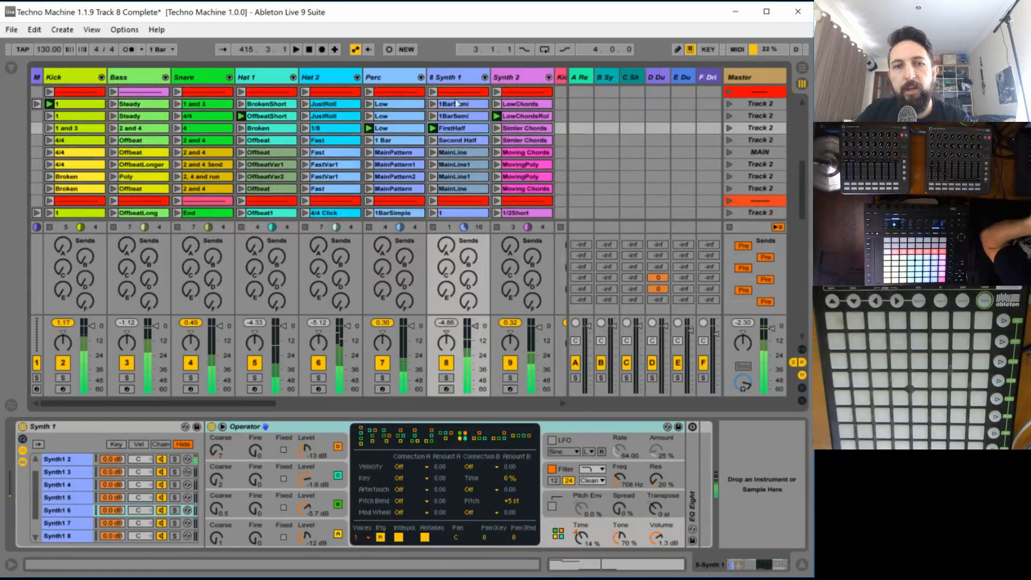
- Look through the clip rows down to Track 8 and back up to the divider scene between Track 4 and Track 5
scroll(469, 167, "down", 5)
scroll(467, 161, "down", 10)
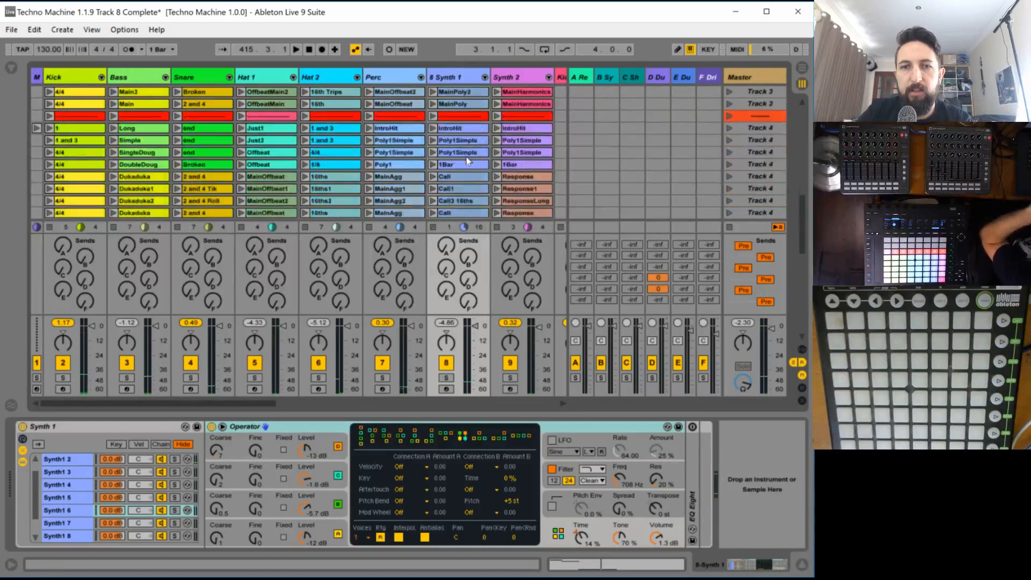
scroll(465, 156, "down", 10)
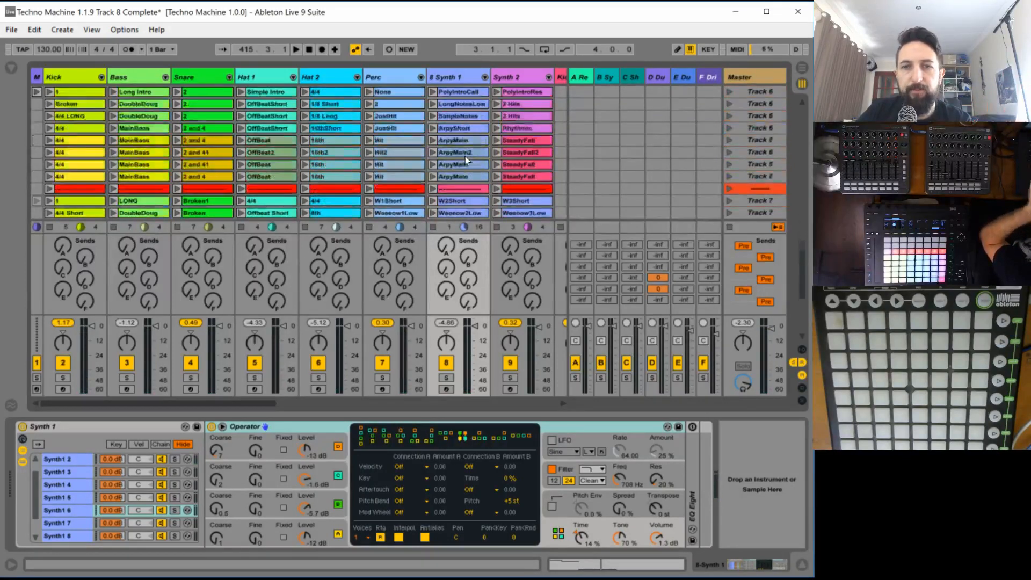
scroll(465, 157, "down", 1)
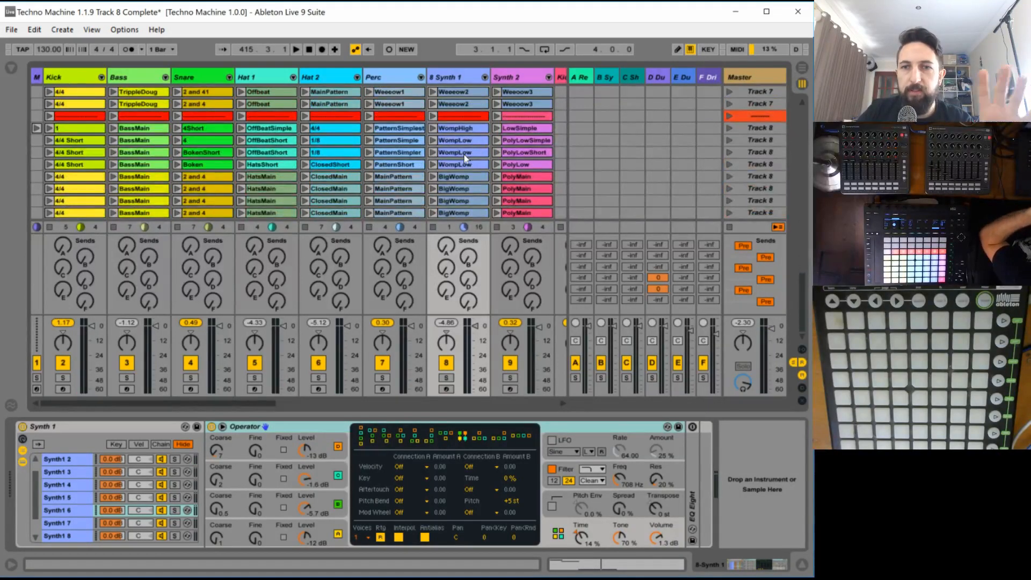
scroll(464, 159, "up", 9)
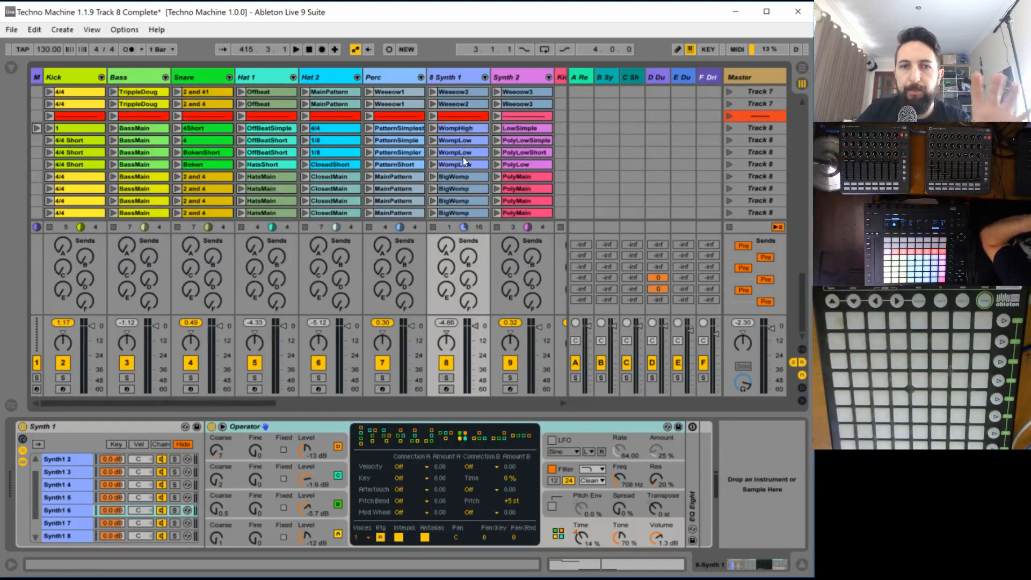
scroll(462, 161, "up", 8)
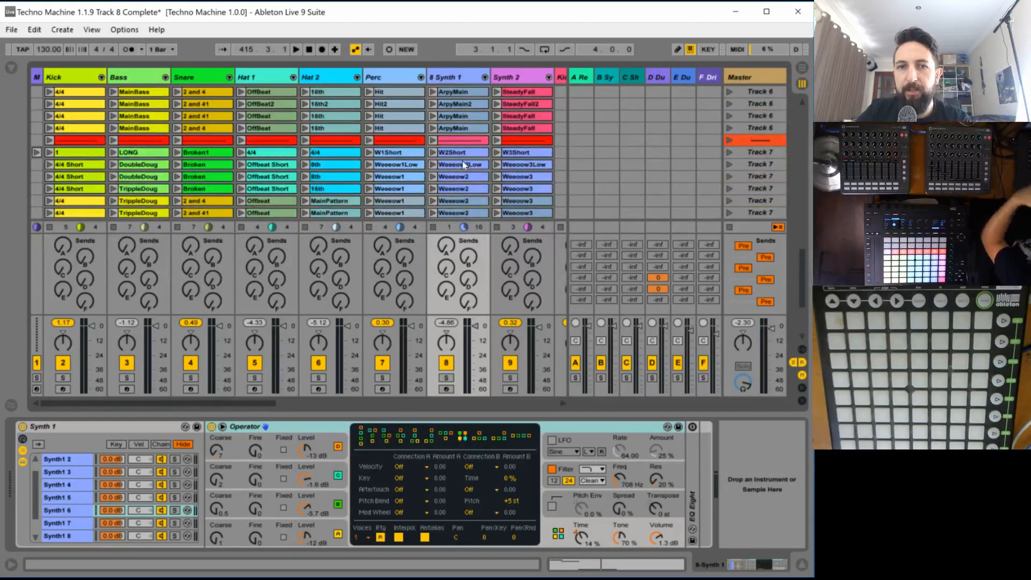
scroll(462, 162, "up", 10)
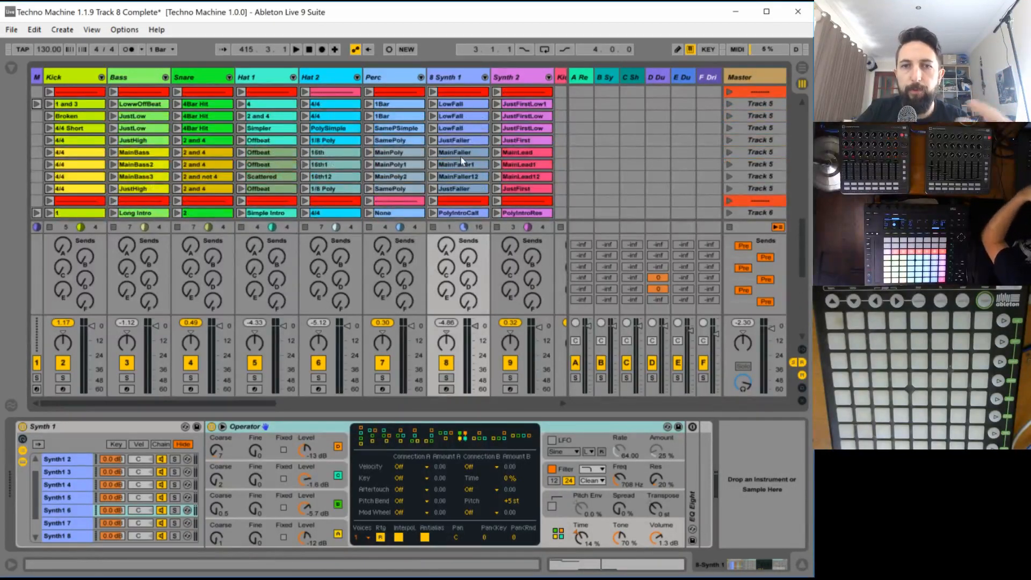
left_click(743, 117)
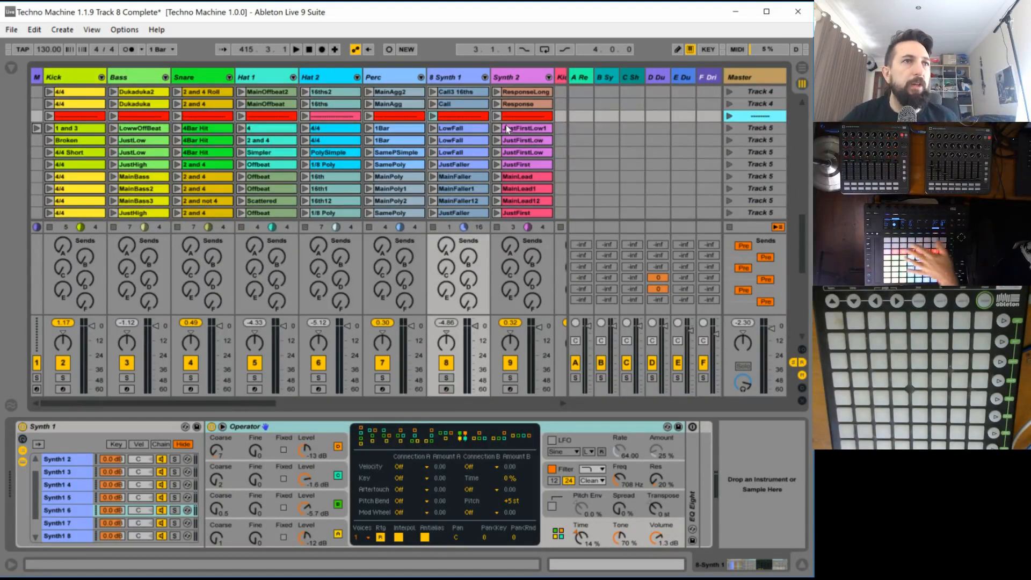
scroll(515, 124, "up", 2)
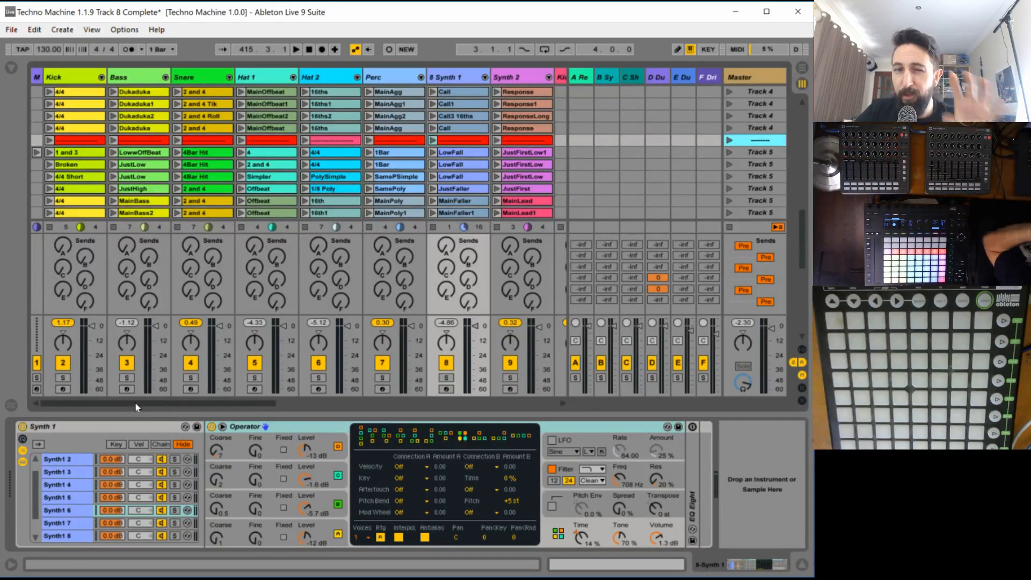
- Select all filler tracks from Kick-Filler through Synth2-Filler and narrow their columns
left_click_drag(136, 406, 283, 395)
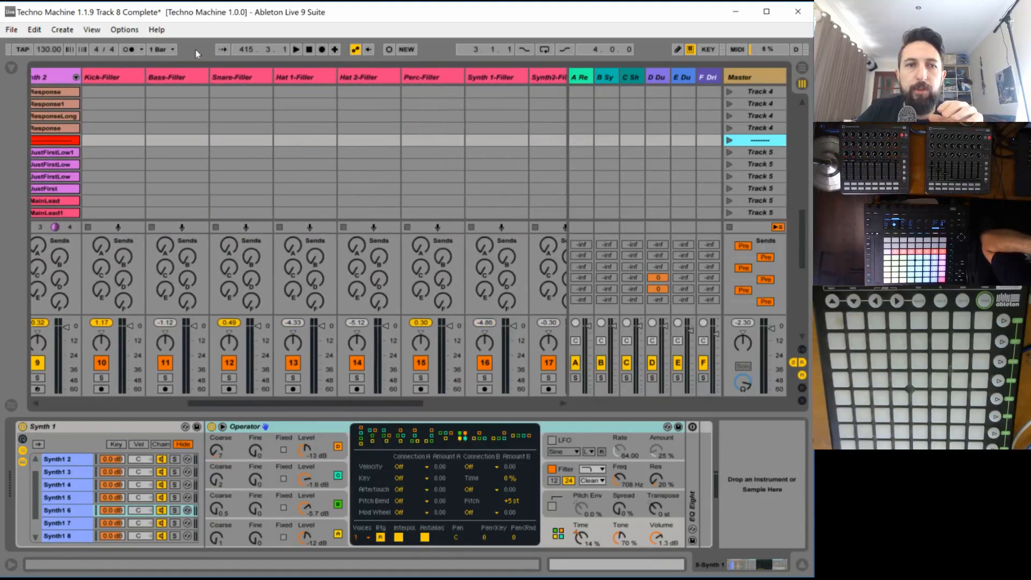
left_click(118, 81)
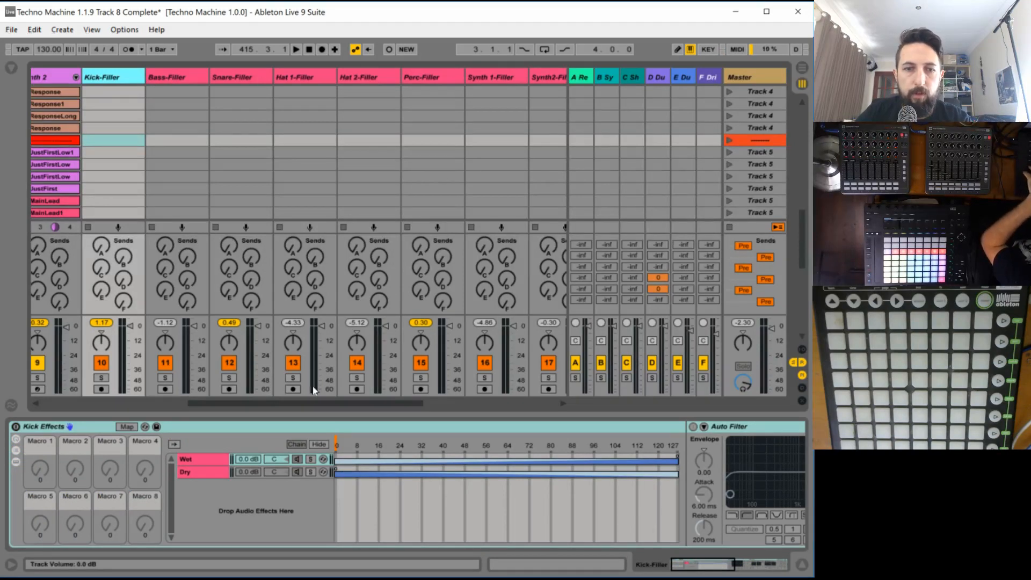
left_click_drag(314, 404, 343, 406)
left_click(442, 77)
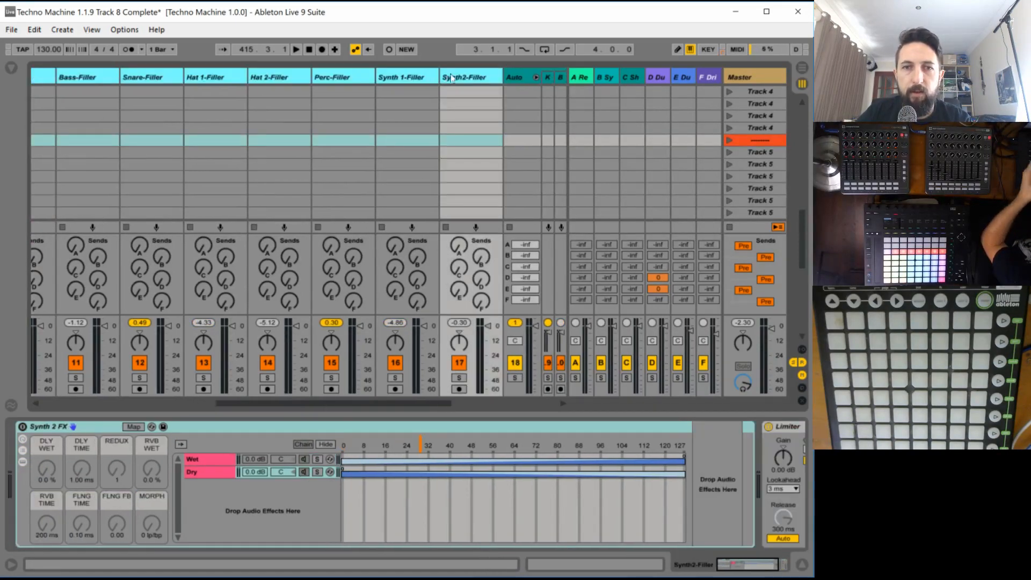
left_click_drag(440, 77, 412, 77)
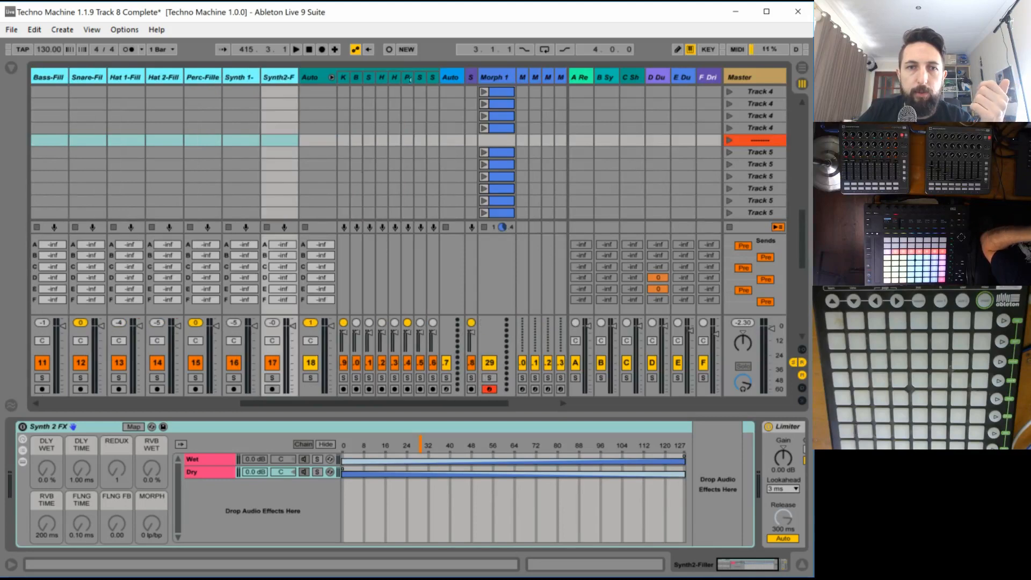
left_click_drag(261, 406, 193, 405)
scroll(348, 140, "up", 14)
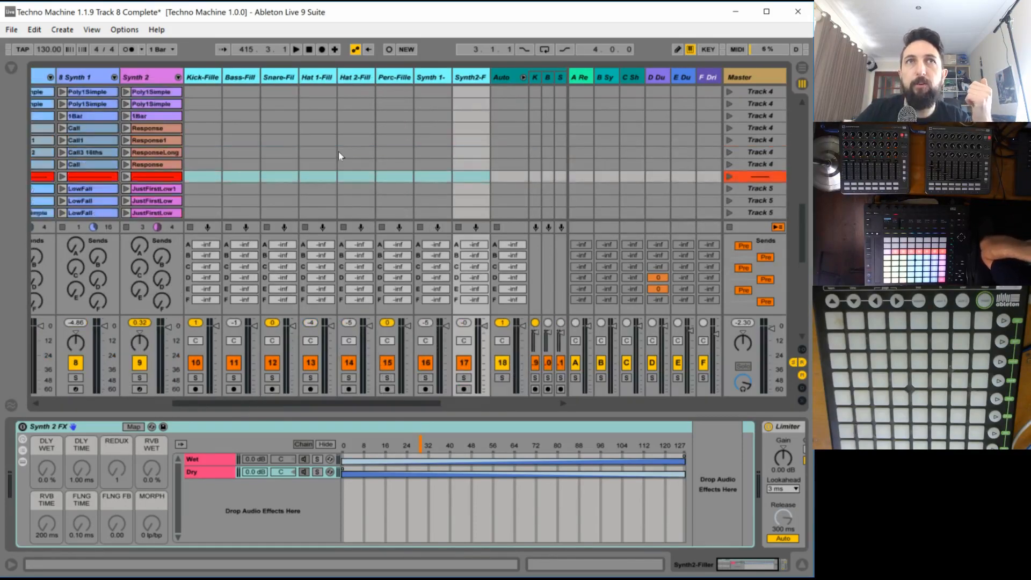
- Go back to the filler clips and go through the filler tracks from Kick-Filler to Synth2-Filler, showing their effect racks
scroll(339, 155, "up", 2)
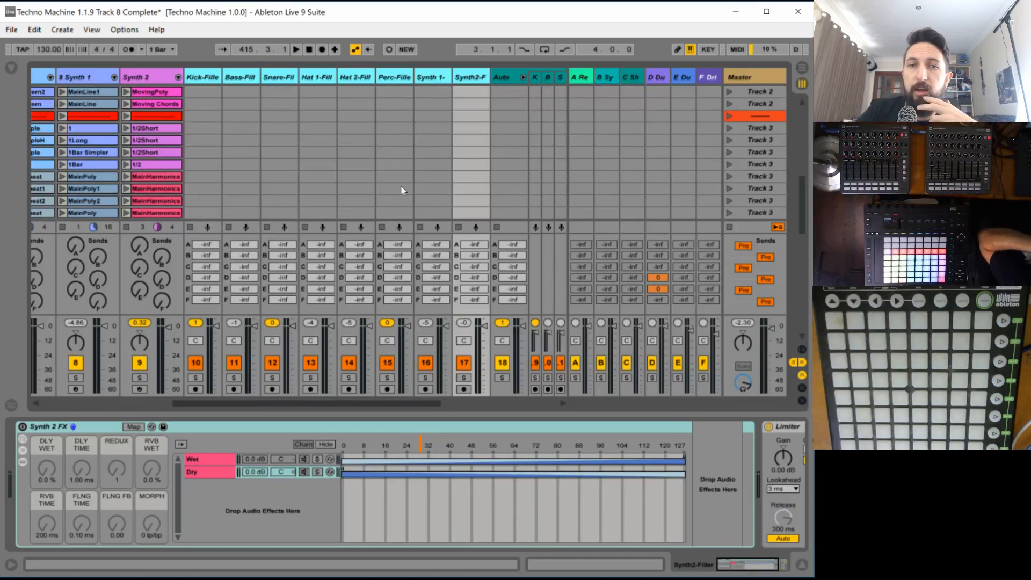
scroll(401, 186, "up", 10)
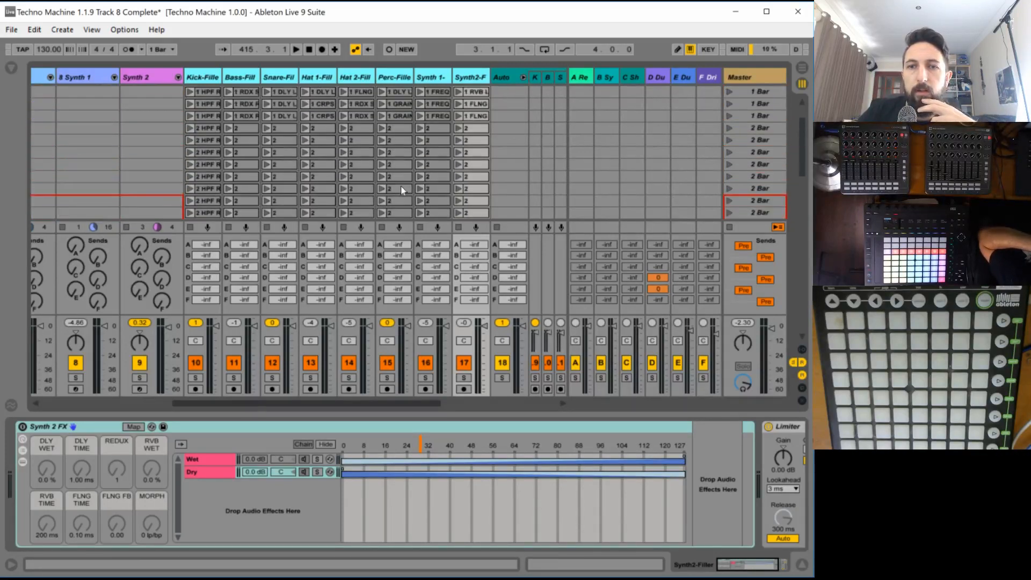
scroll(400, 186, "up", 5)
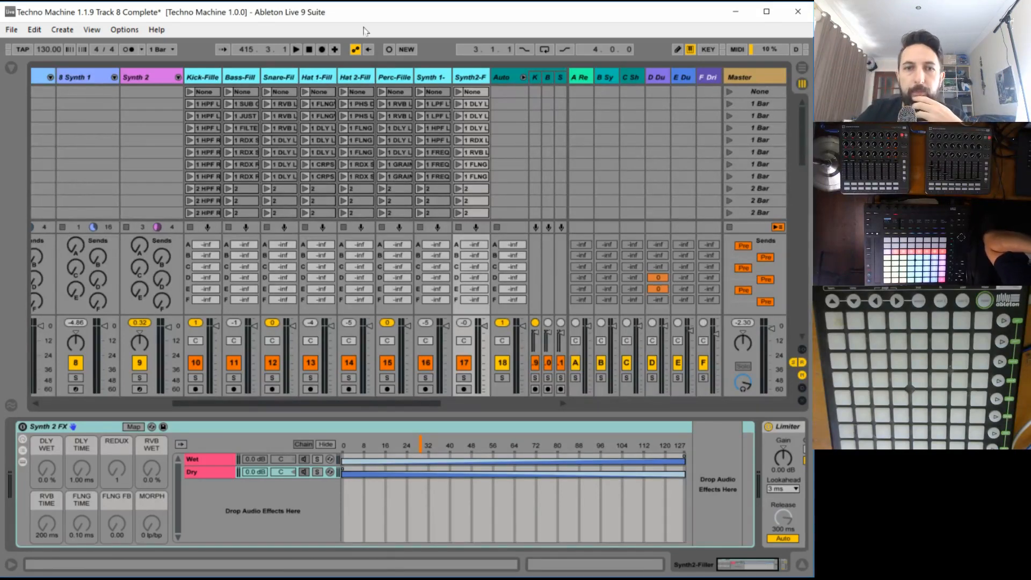
mouse_move(299, 403)
left_mouse_down()
mouse_move(328, 414)
mouse_move(285, 413)
mouse_move(310, 414)
left_mouse_up()
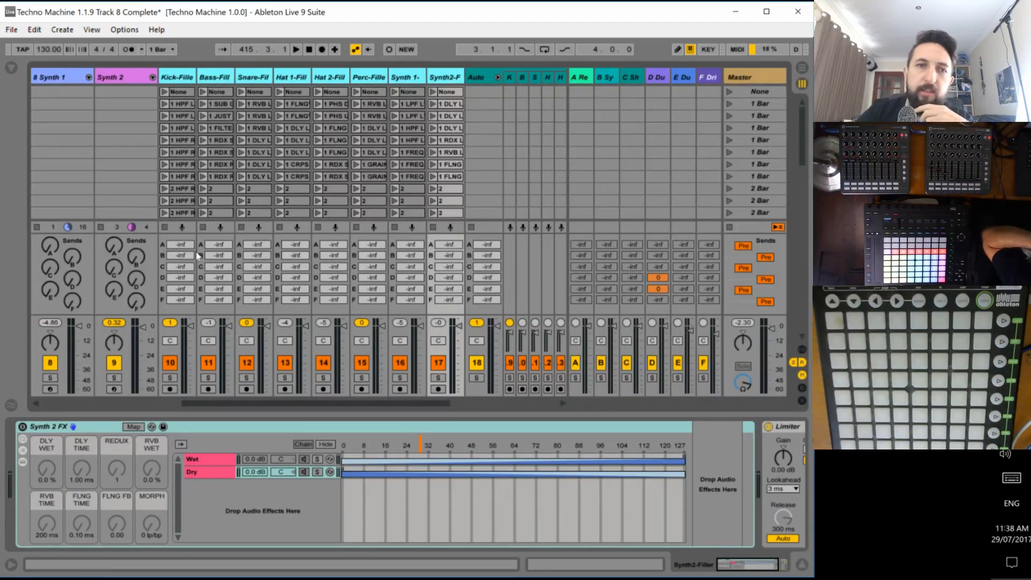
left_click(182, 79)
left_click(224, 80)
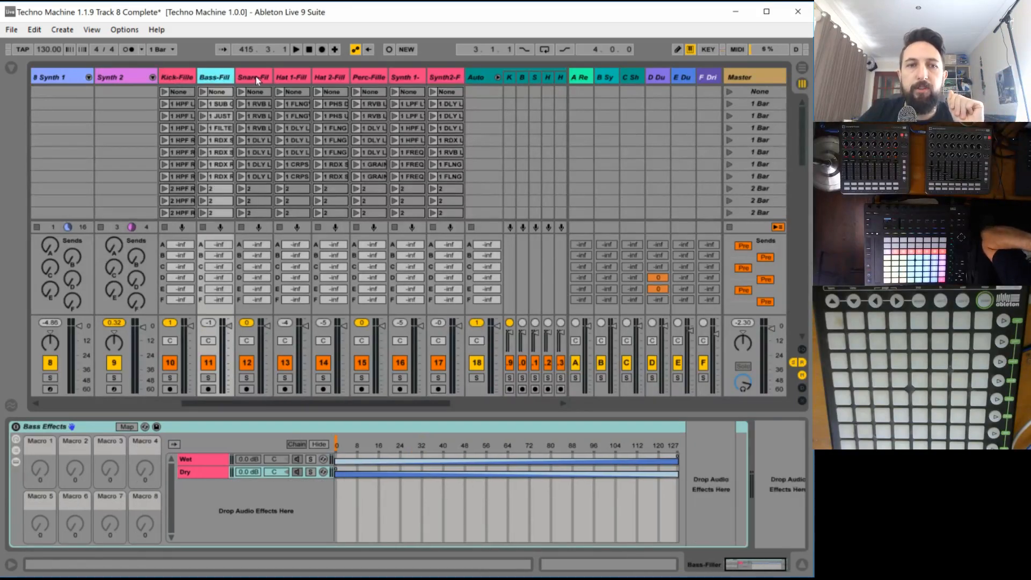
left_click(256, 78)
left_click(326, 75)
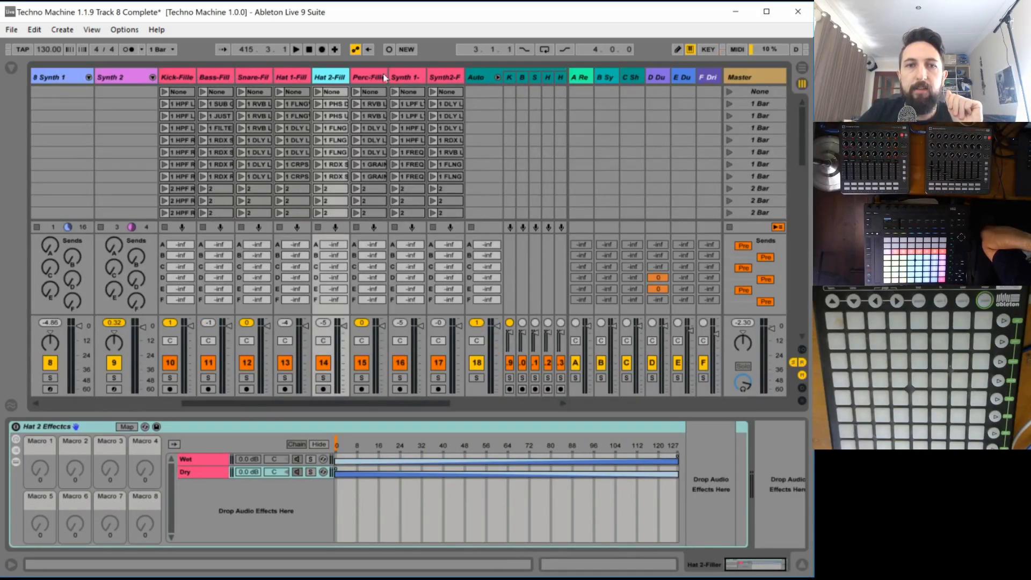
left_click(383, 73)
left_click(405, 77)
left_click(437, 79)
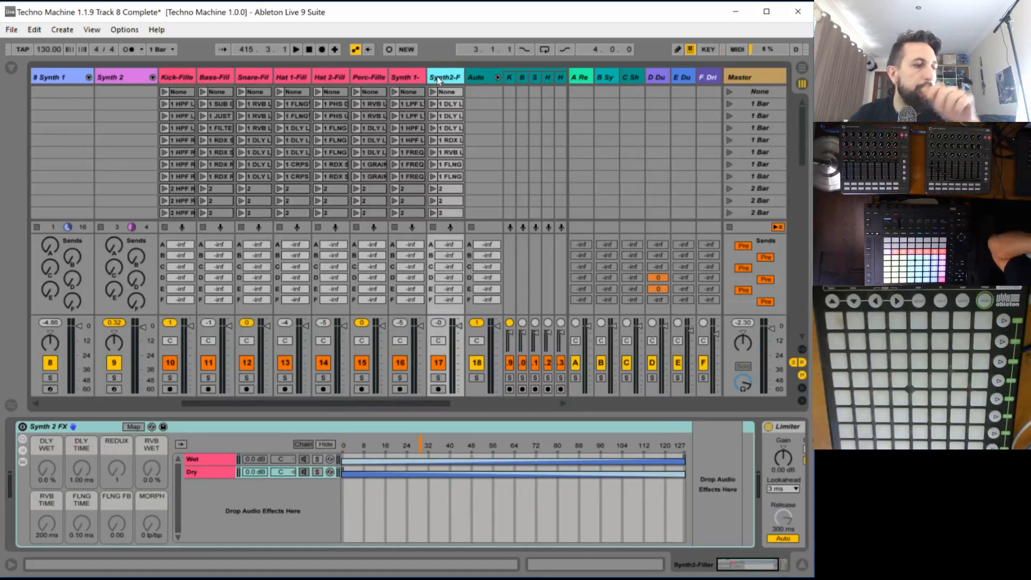
- Start playback and open the Automator window from the Techno Automator device on the Automator track
key("space")
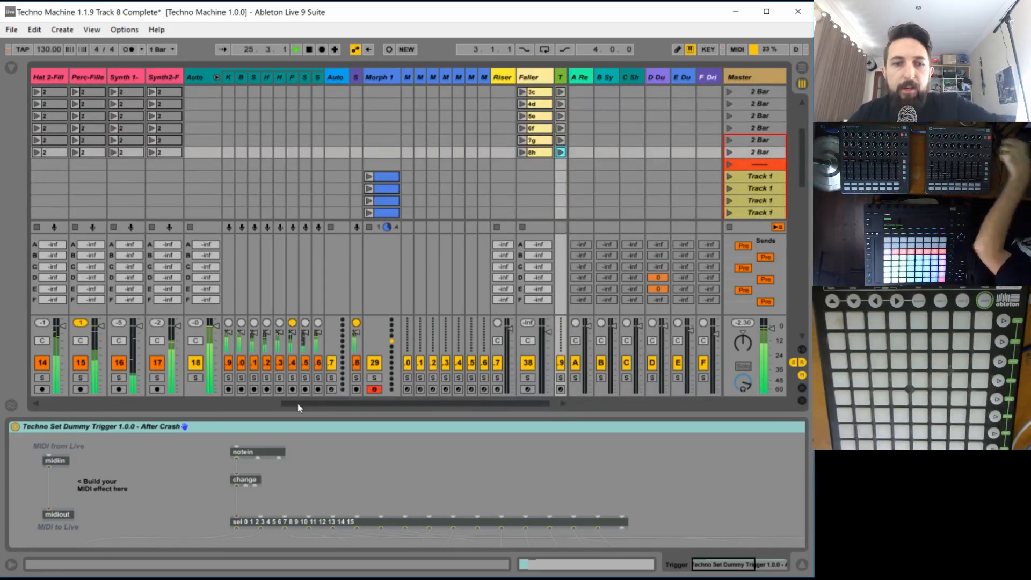
left_click_drag(301, 403, 222, 409)
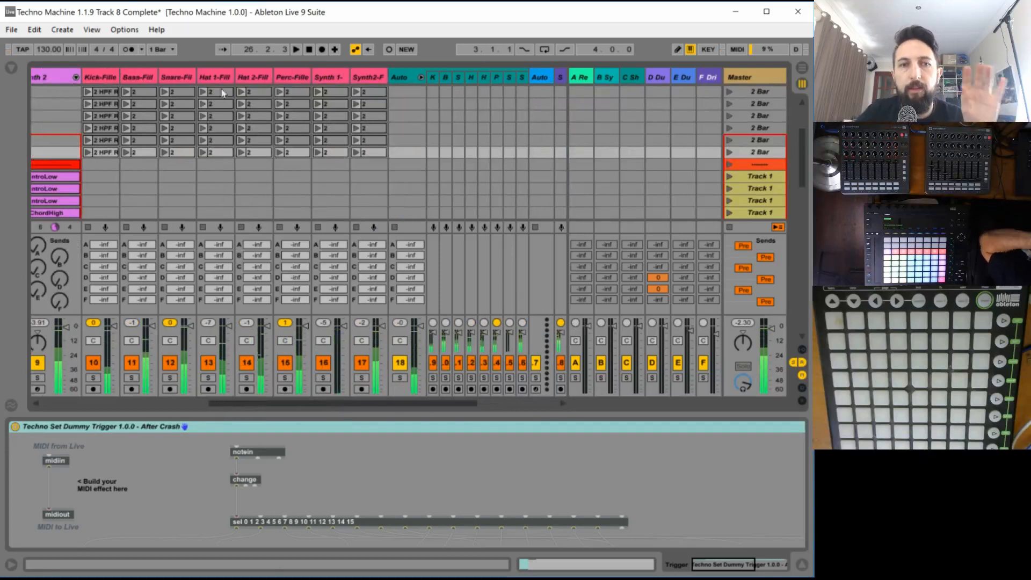
left_click(540, 79)
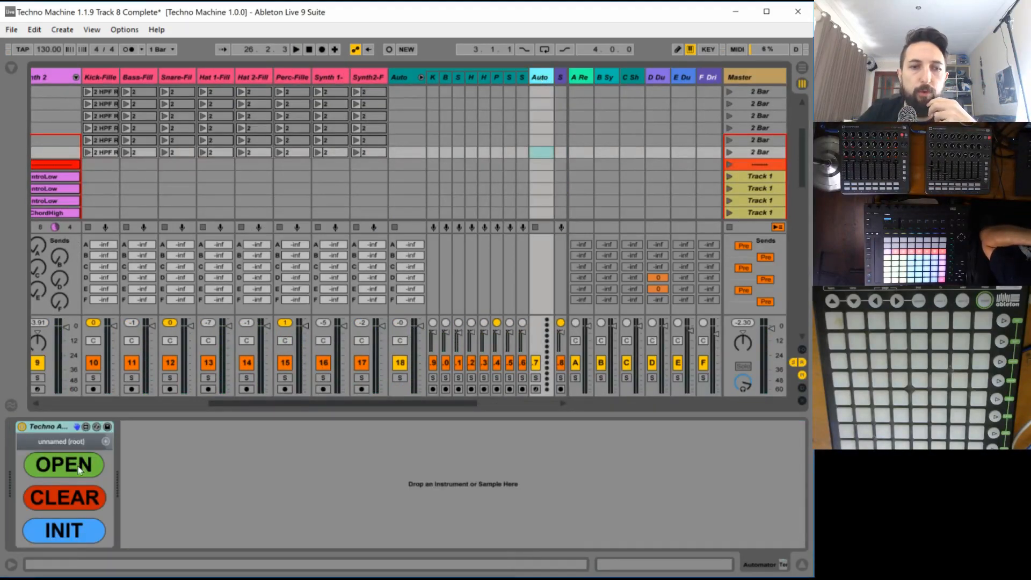
left_click(80, 470)
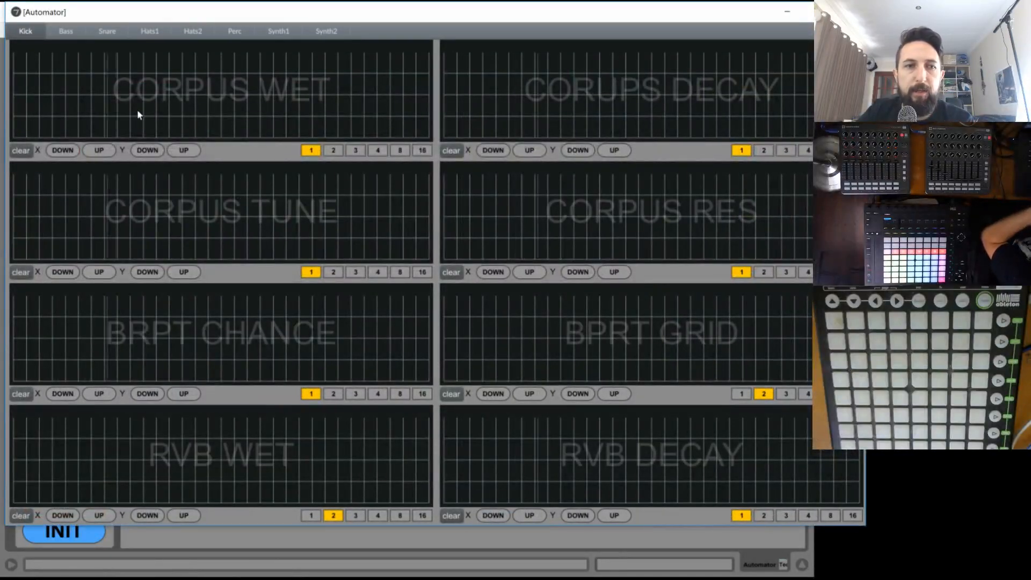
- Draw a Corpus Wet curve for the Kick that rises from zero to a flat middle section at about 64 and drops near the end
left_click(15, 136)
left_click(131, 95)
left_click(195, 91)
left_click(299, 91)
left_click(377, 99)
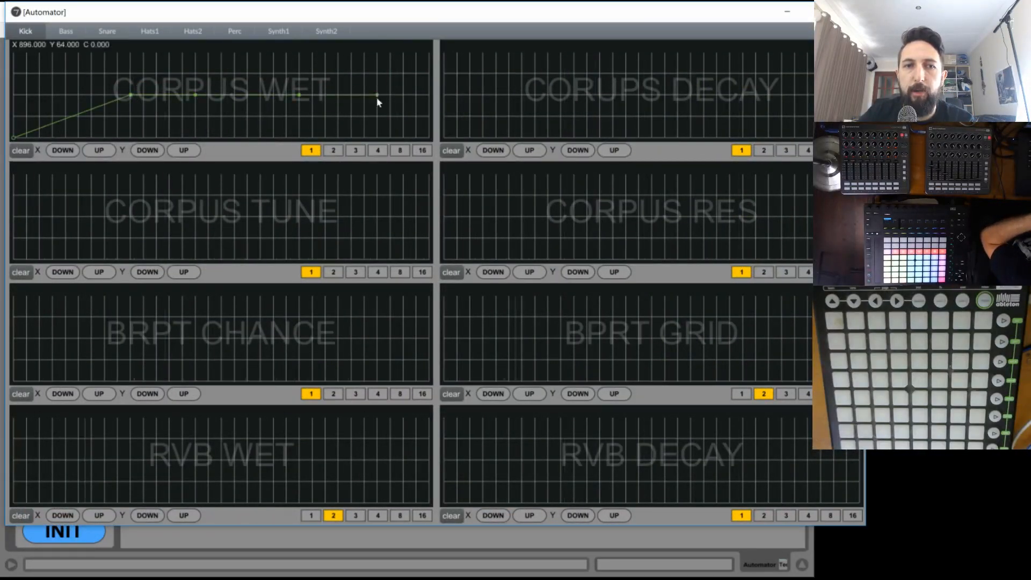
left_click(394, 130)
- Browse the Automator pages from Bass to Synth2 and set the Synth2 LPF lane's length option to 1, closing the window when done
left_click(70, 30)
left_click(105, 32)
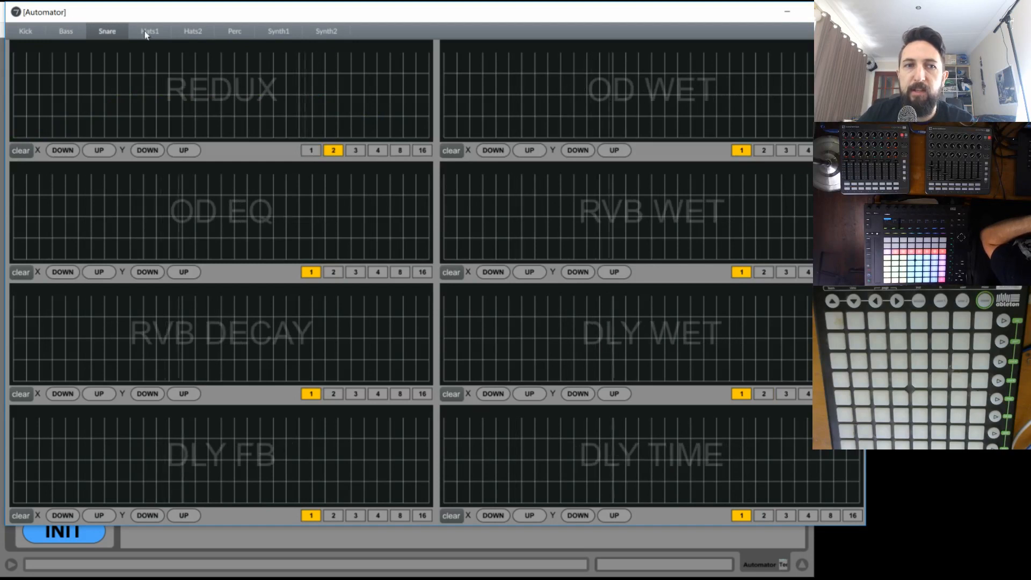
left_click(146, 32)
left_click(192, 31)
left_click(235, 31)
left_click(278, 32)
left_click(327, 32)
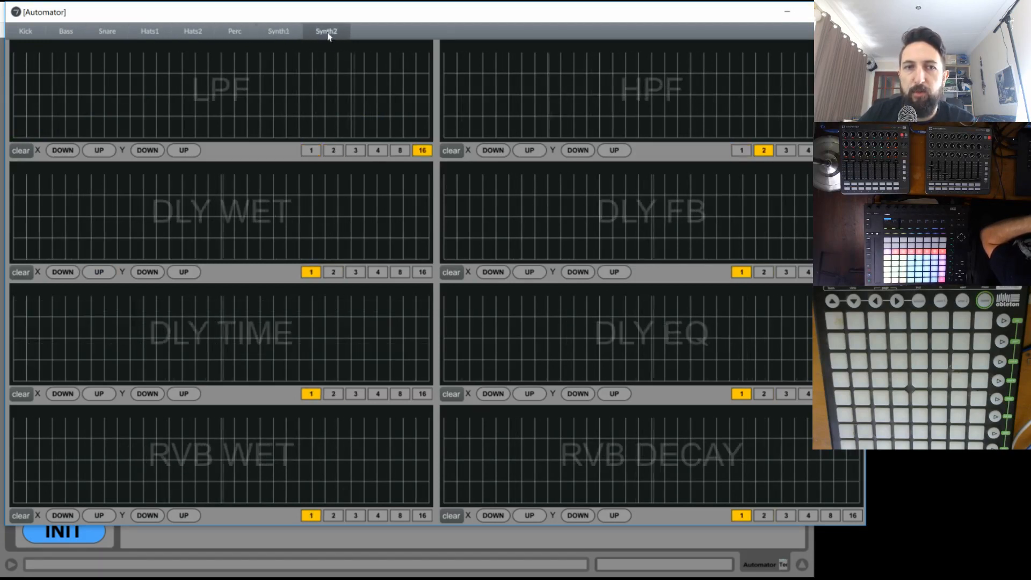
left_click(311, 150)
key("ctrl+w")
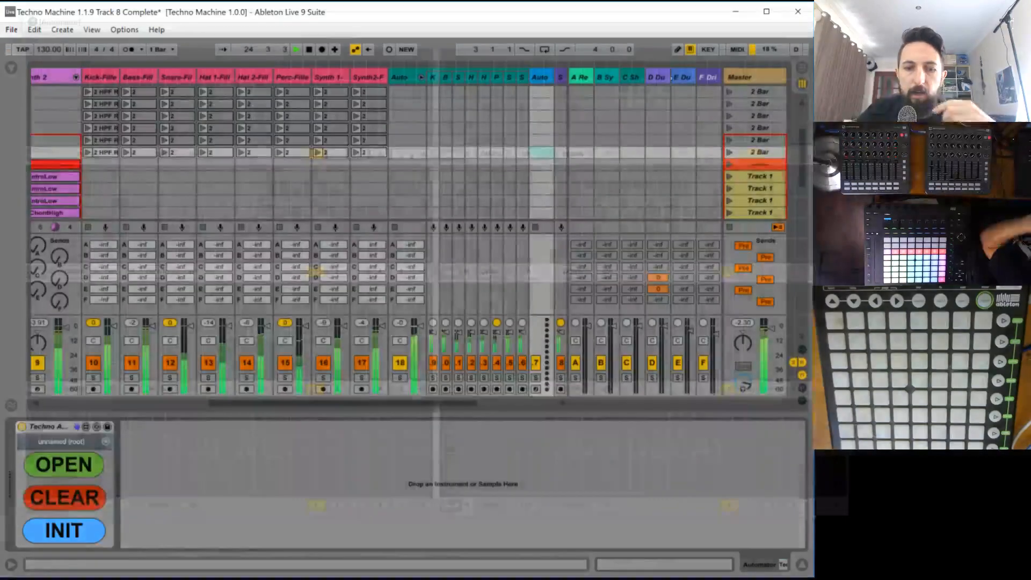
- Show the devices of the Riser and Faller tracks and launch the green Riser clip in the None scene
left_click_drag(357, 405, 445, 404)
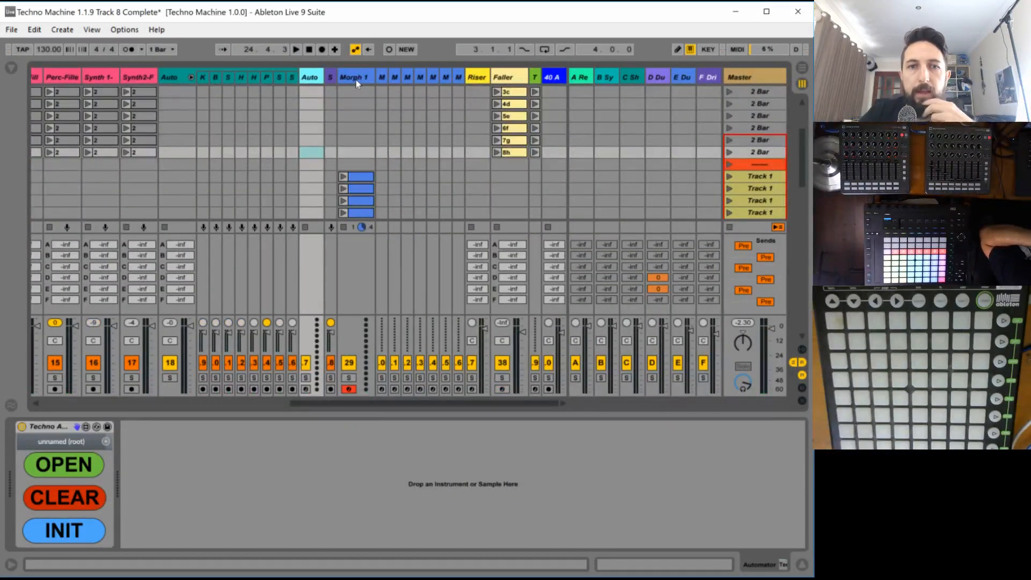
left_click(476, 78)
left_click(507, 77)
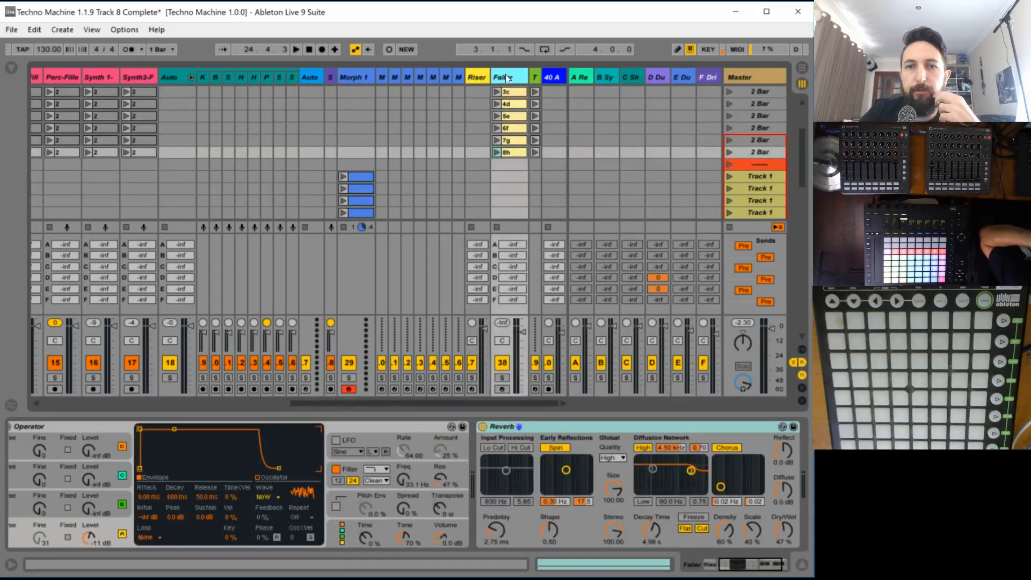
scroll(509, 146, "up", 5)
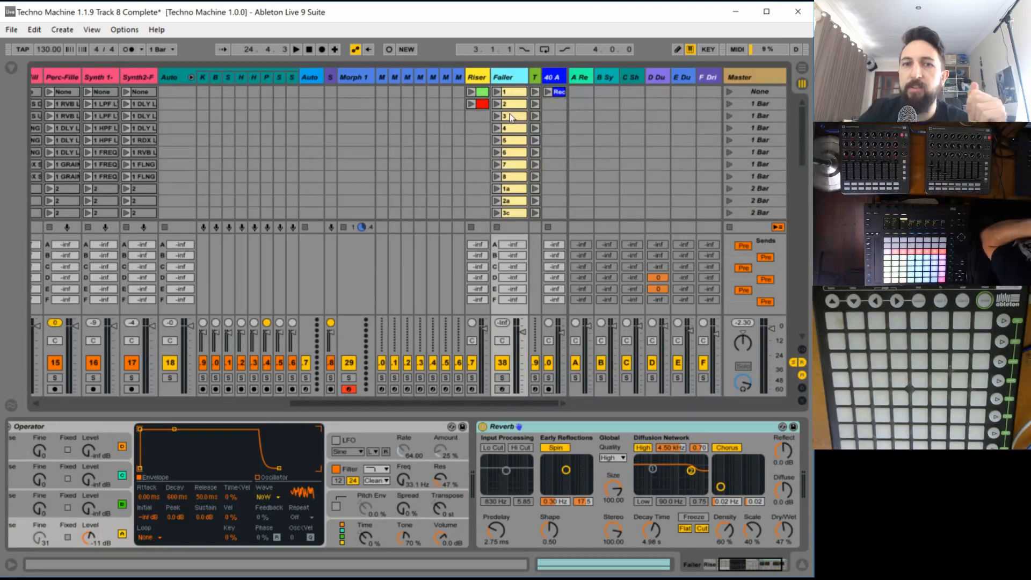
left_click(477, 91)
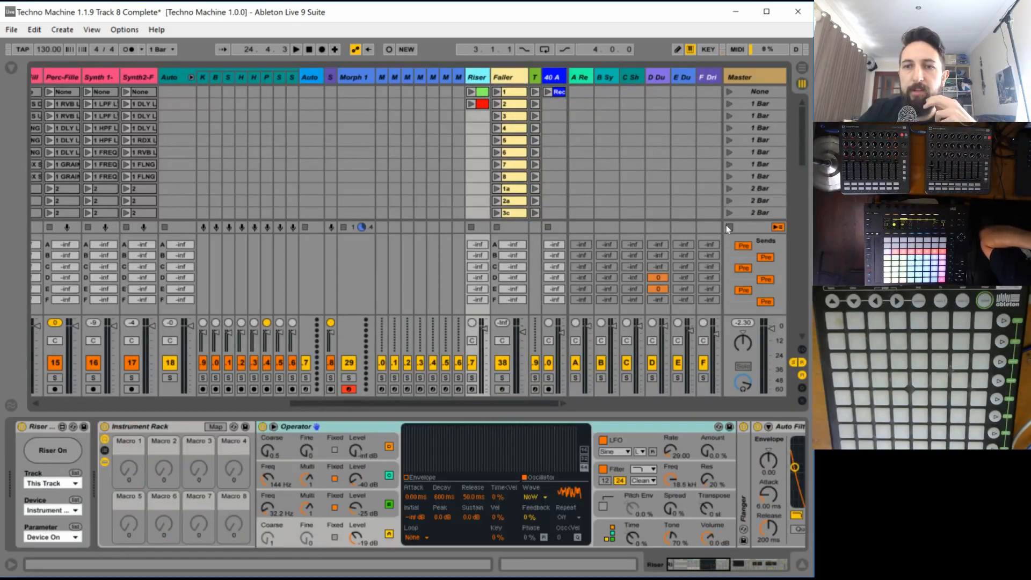
left_click(471, 92)
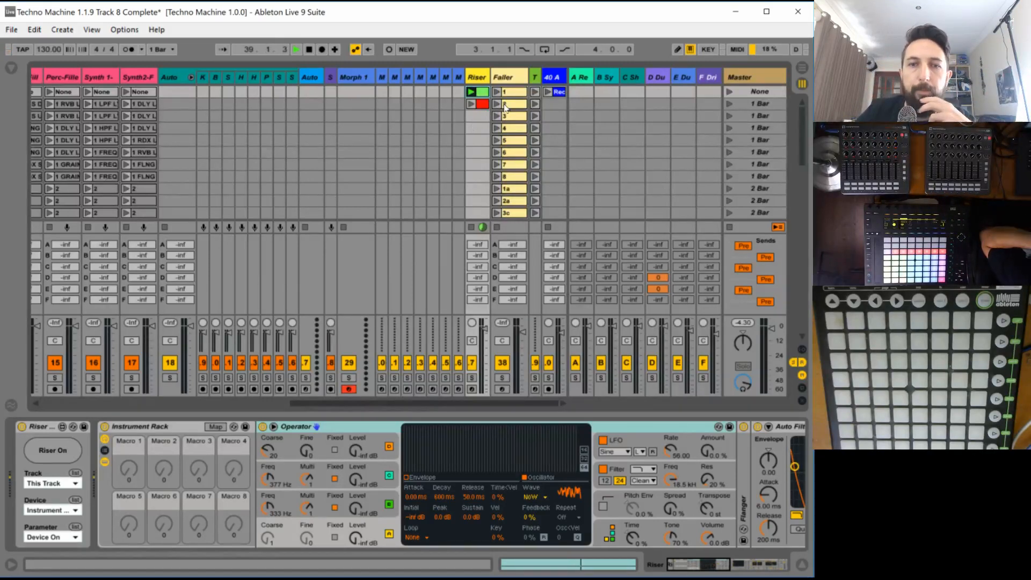
- Look through the Faller clips and show the dummy trigger device on the Trigger track
scroll(508, 106, "down", 2)
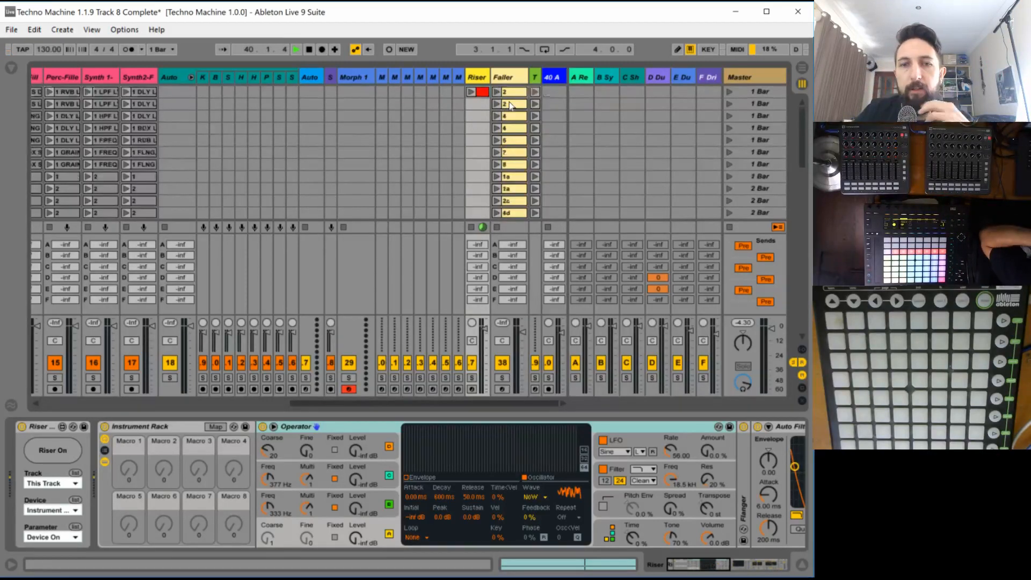
scroll(509, 106, "down", 1)
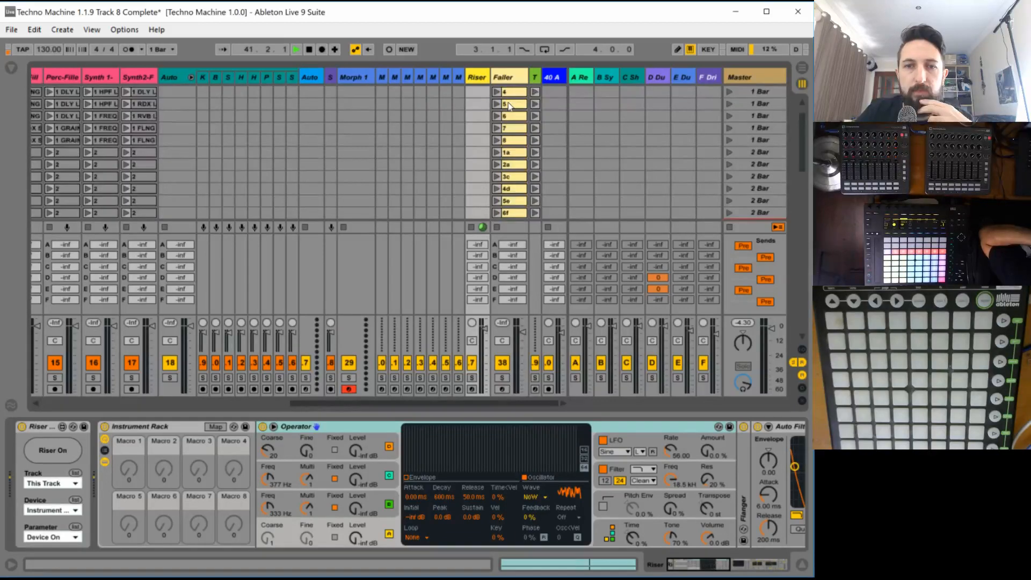
scroll(507, 110, "up", 3)
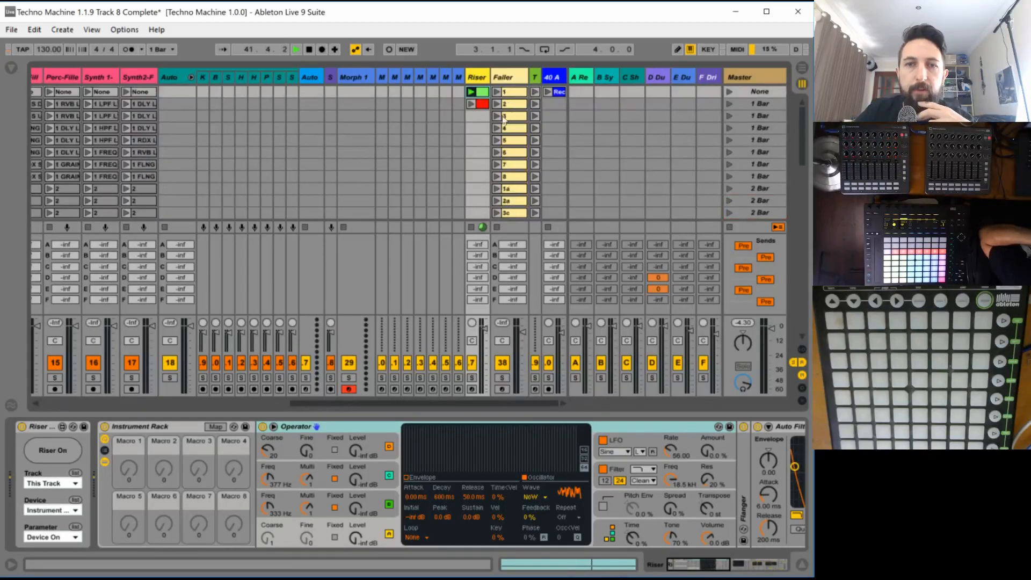
left_click(536, 78)
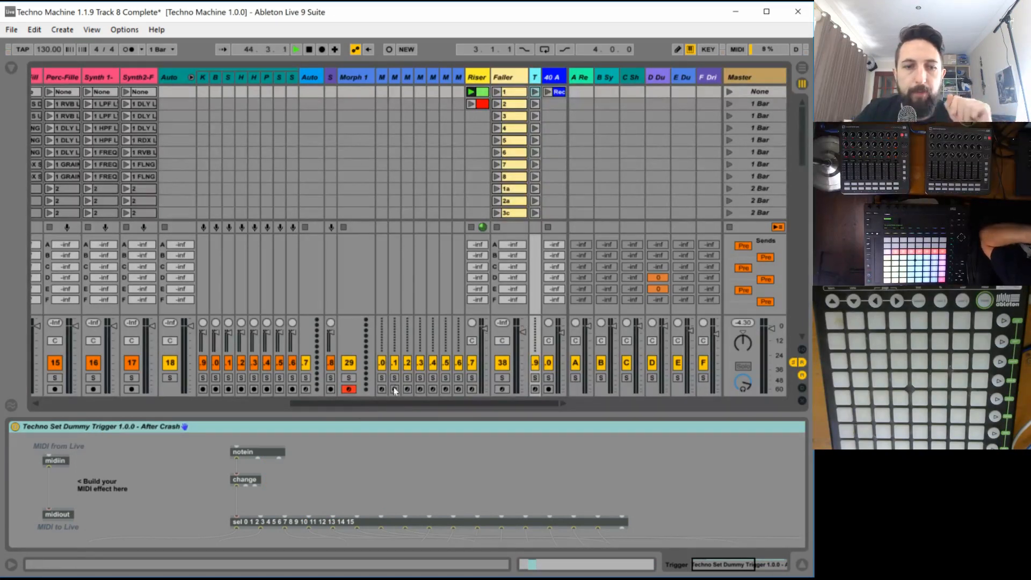
left_click_drag(359, 405, 390, 400)
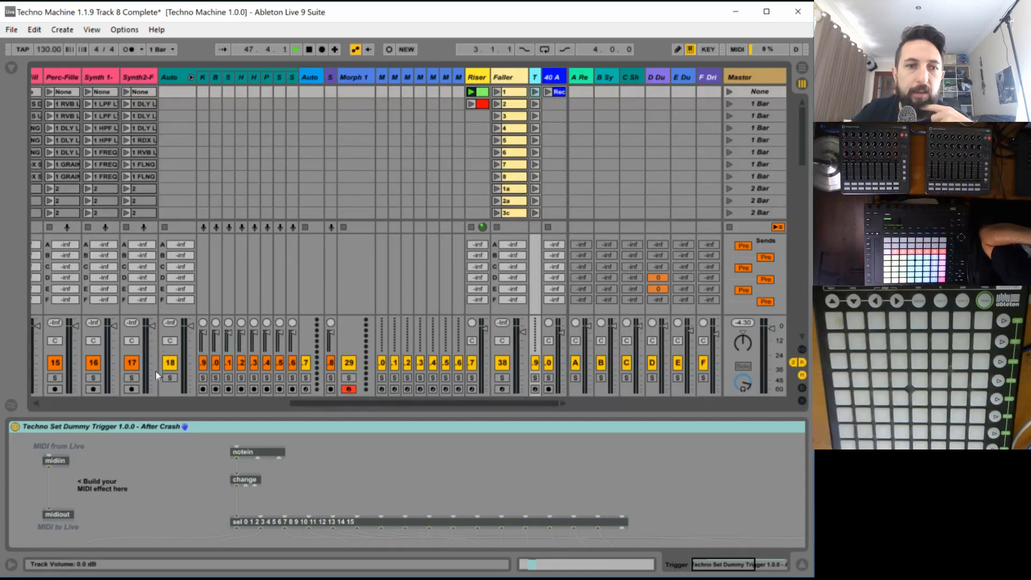
- Show the Synth2-Filler track's Synth 2 FX rack and examine which of its 2 Bar clips are triggered
scroll(146, 208, "down", 1)
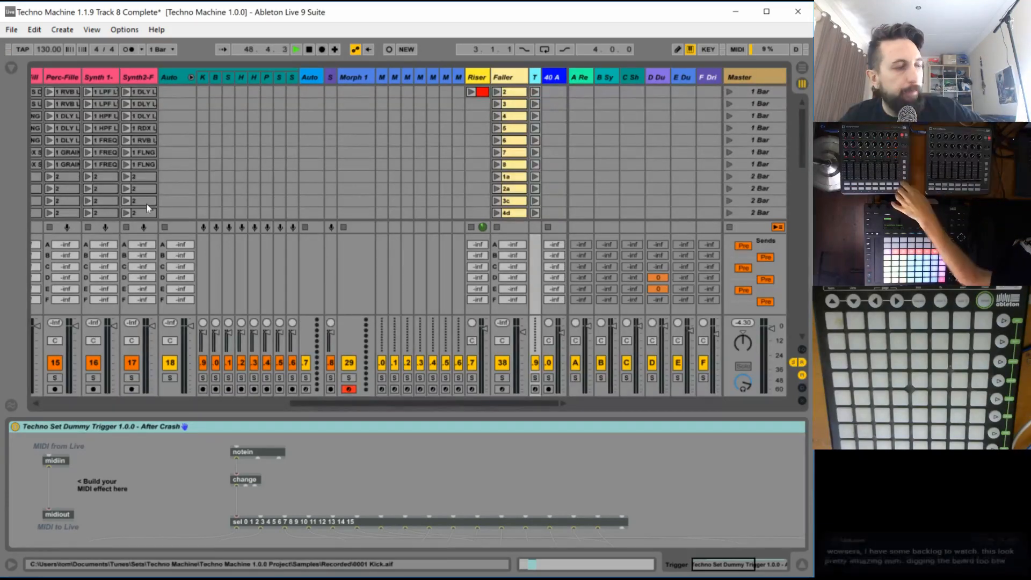
left_click(141, 79)
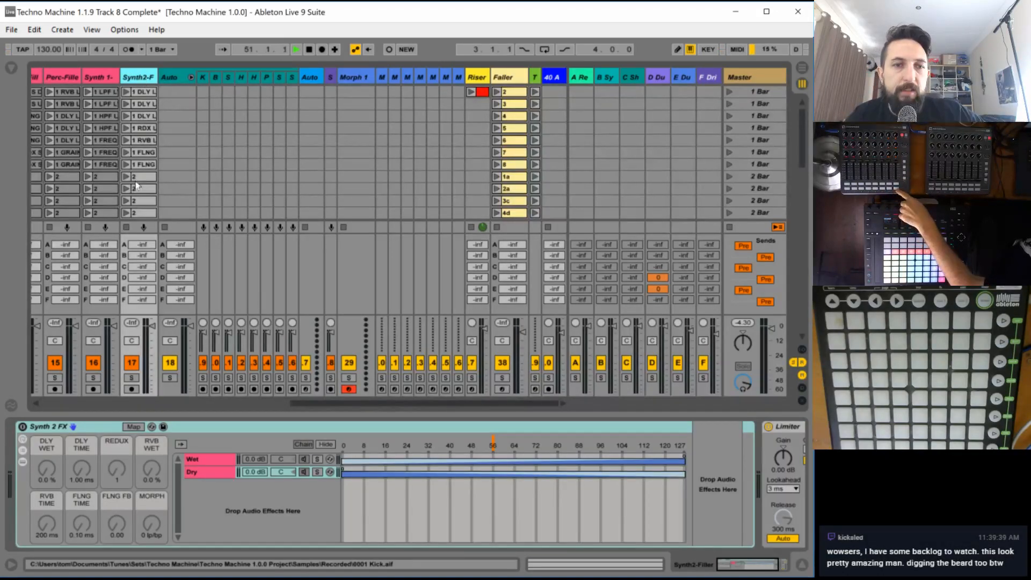
scroll(146, 97, "down", 6)
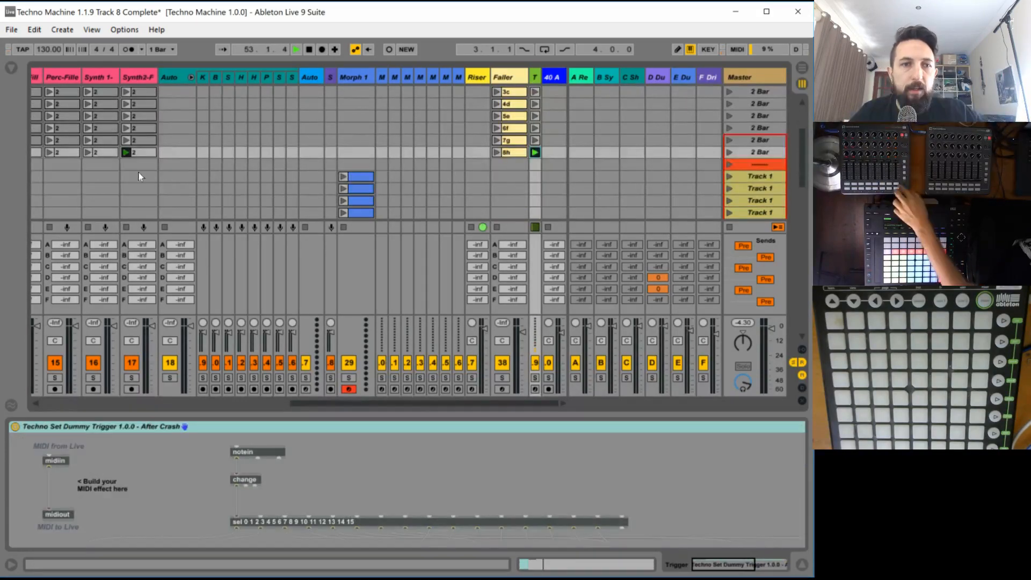
scroll(172, 189, "up", 1)
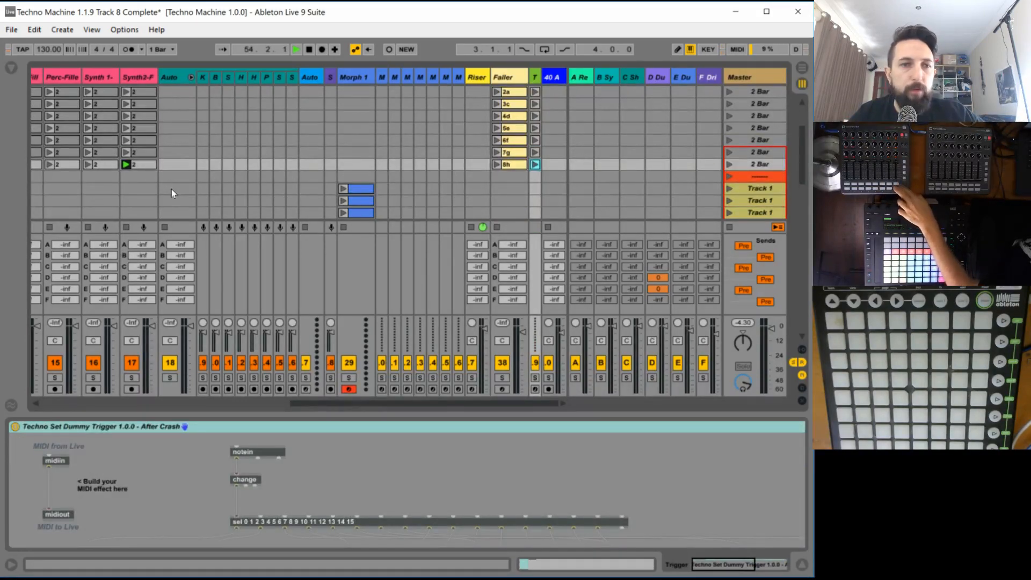
scroll(173, 190, "up", 1)
scroll(174, 195, "up", 2)
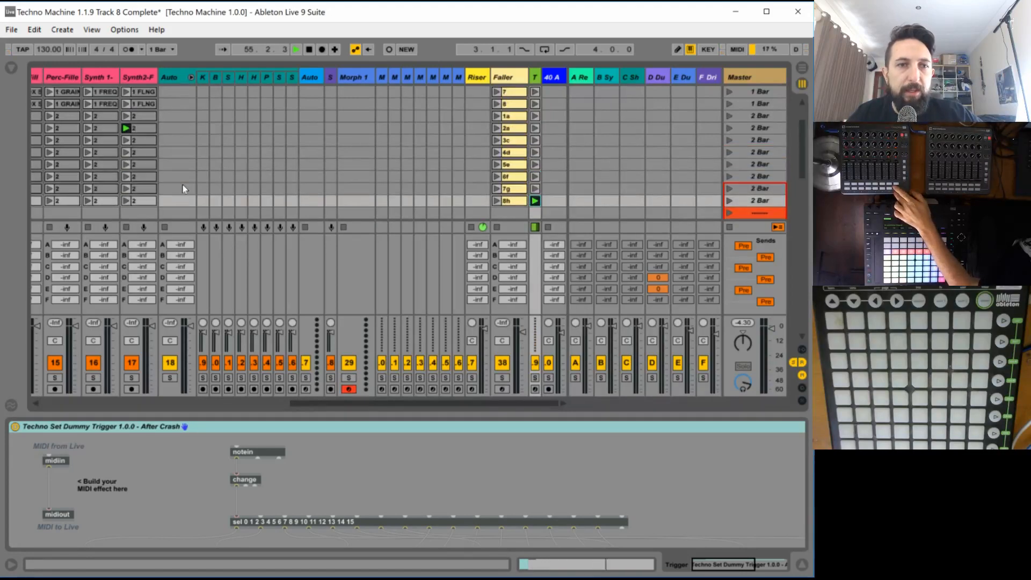
- Examine the triggered clips across all filler tracks and show the Kick-Filler track's Kick Effects rack
left_click_drag(305, 403, 224, 404)
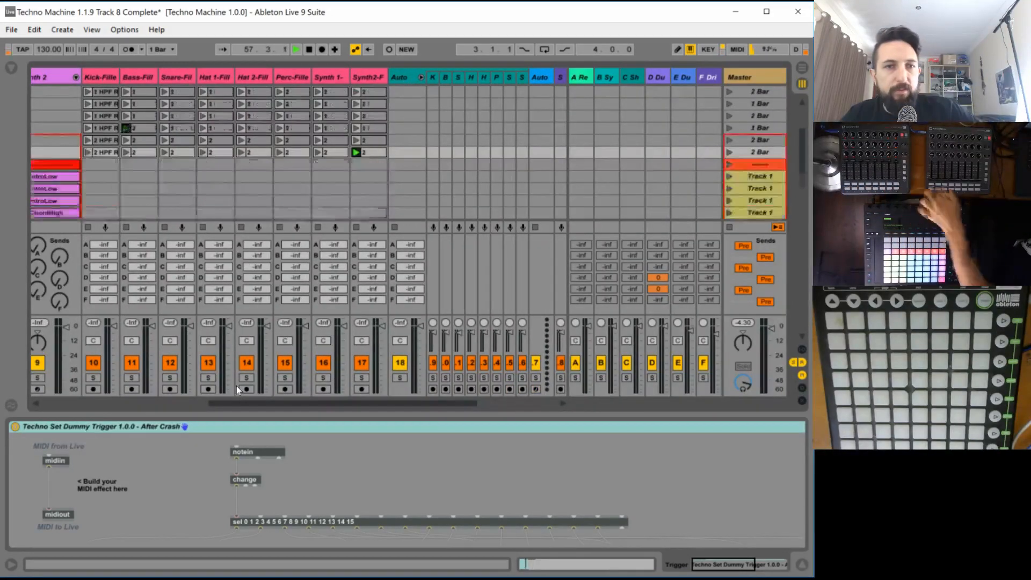
scroll(279, 158, "up", 4)
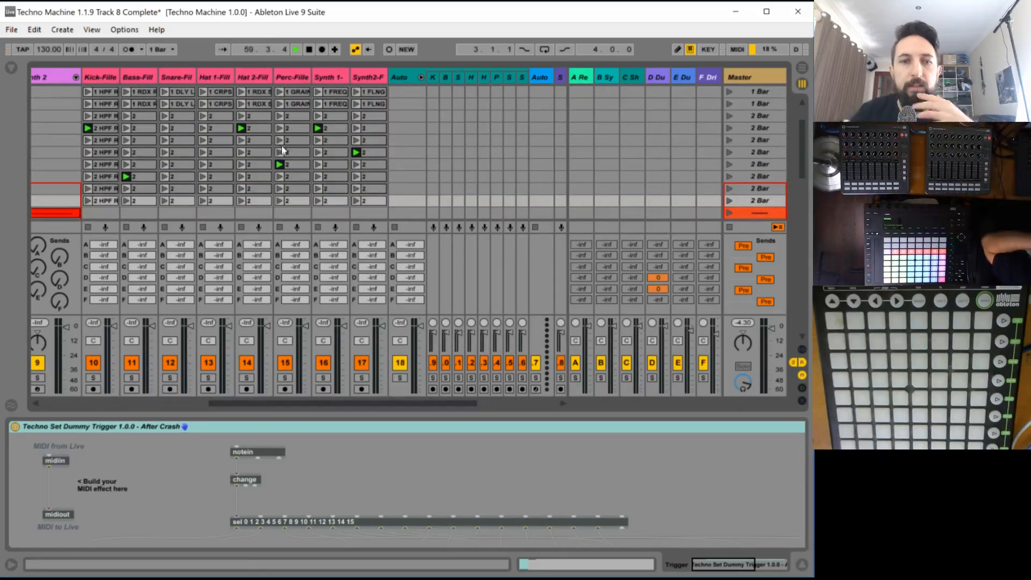
scroll(318, 178, "up", 1)
scroll(318, 174, "up", 3)
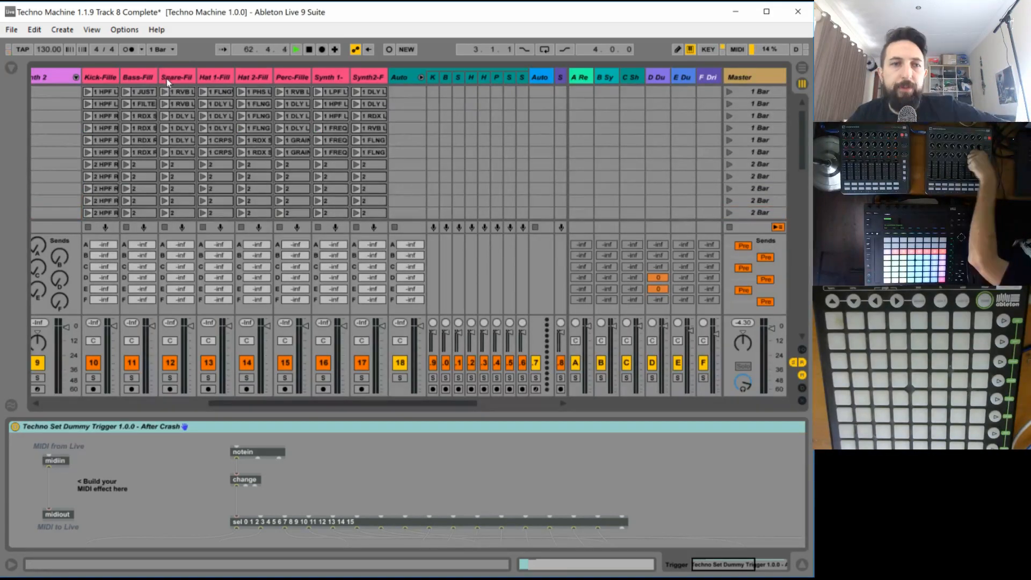
left_click(104, 80)
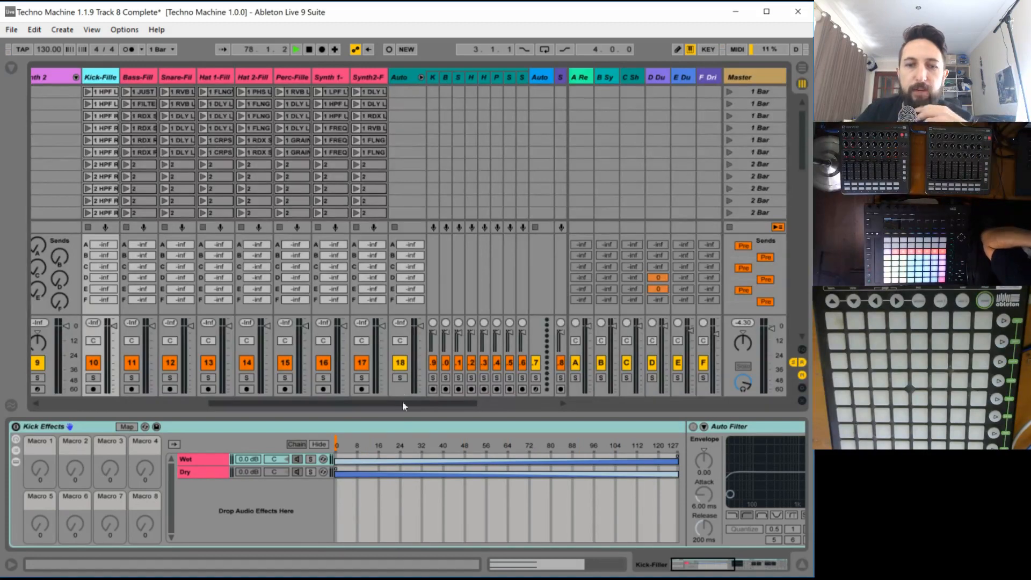
- Switch to Photos and view the Techno Set Fix Day 12+ spreadsheet screenshot of remaining tasks
left_click(1011, 107)
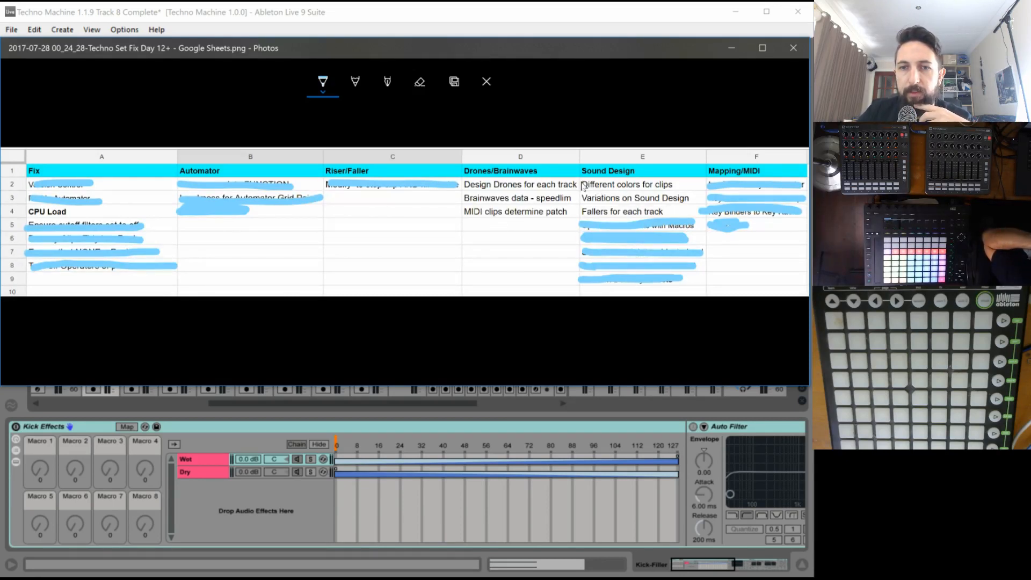
- Cross off "Different colors for clips" and "Variations on Sound Design" in the Sound Design column of the task list
left_click_drag(584, 185, 675, 187)
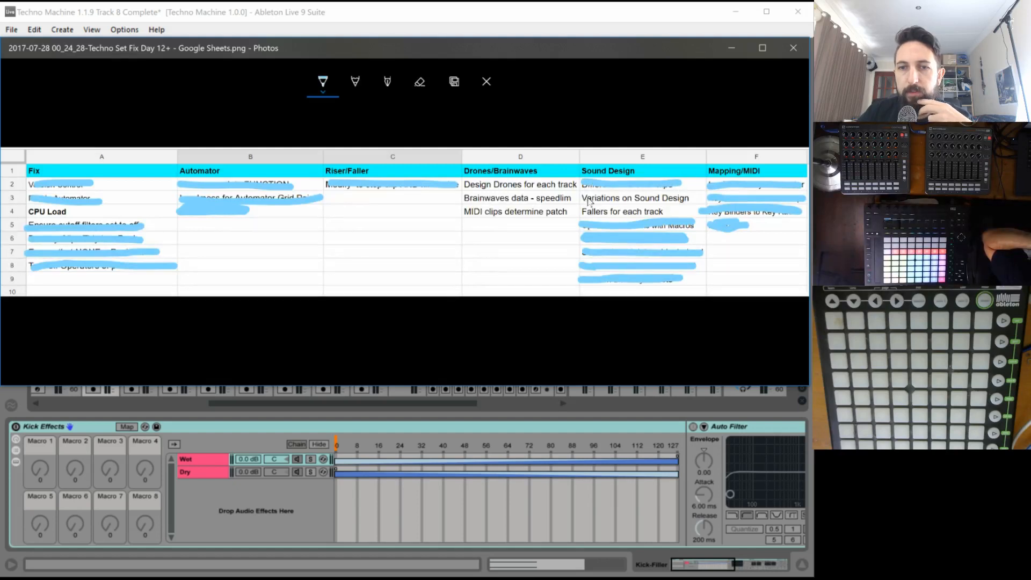
left_click_drag(586, 199, 684, 202)
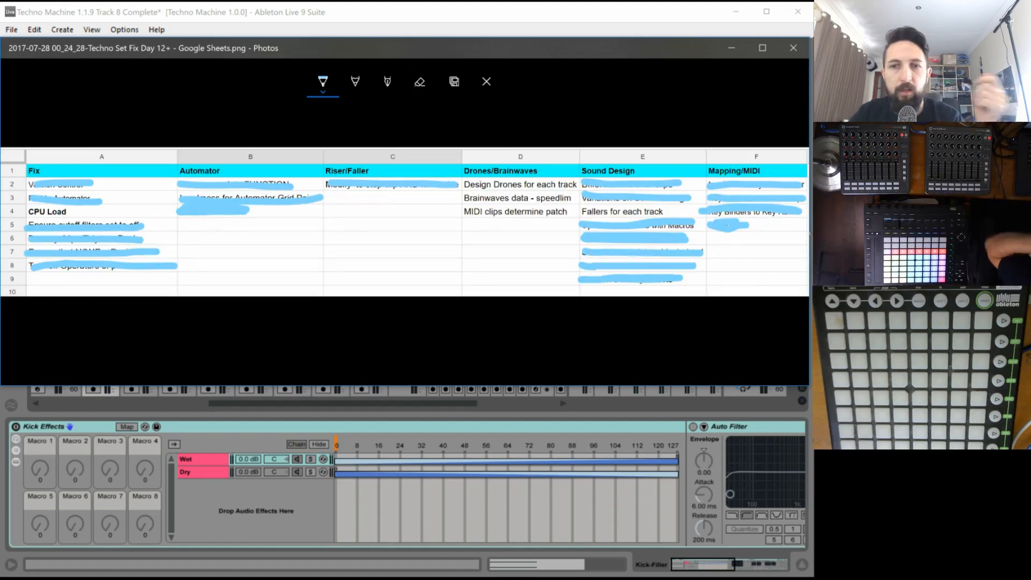
- Switch to Ableton Live, show the tracks' input/output routing and send the Faller track's audio to the Side Chain track
left_click(534, 18)
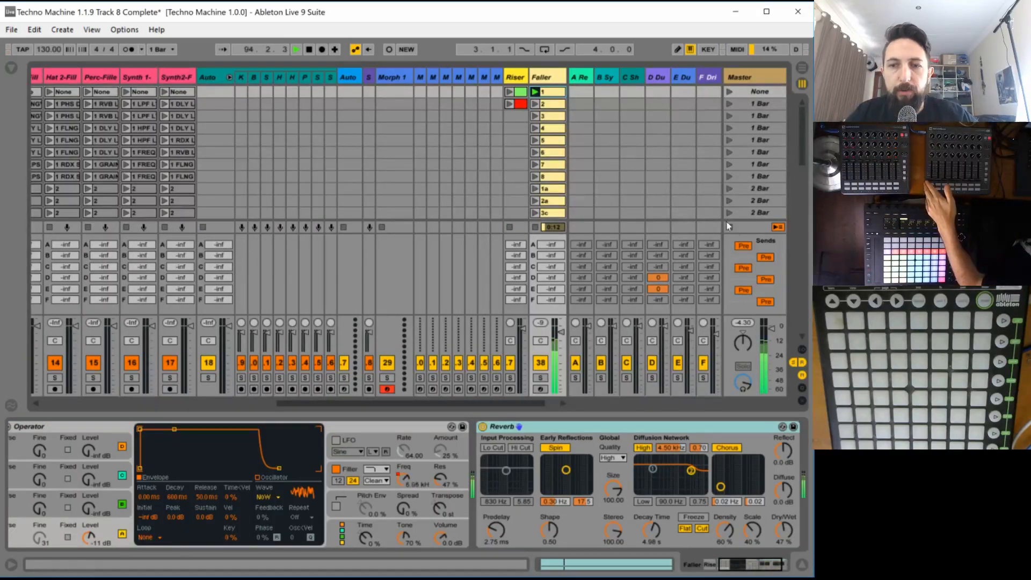
left_click(802, 349)
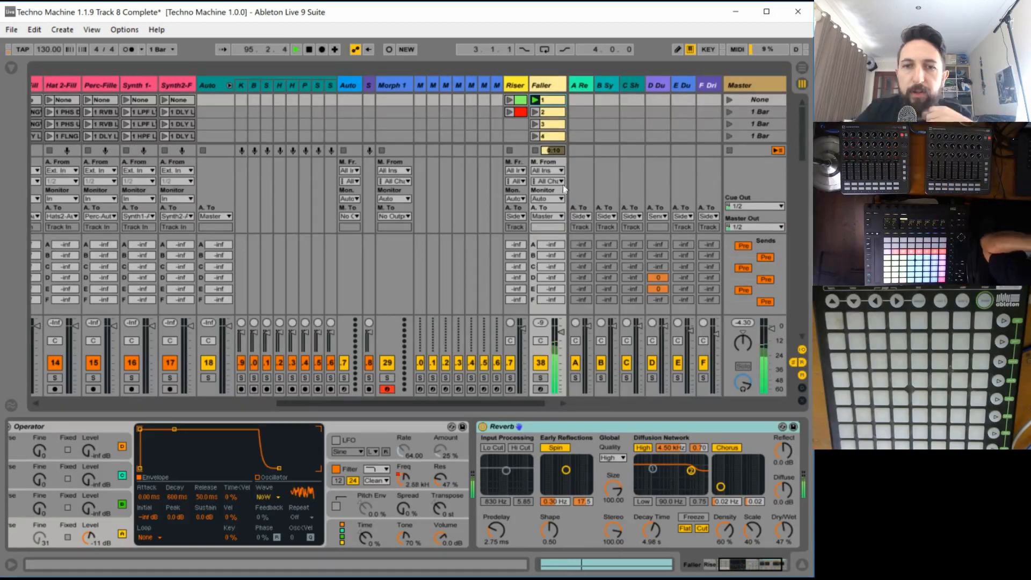
left_click(558, 216)
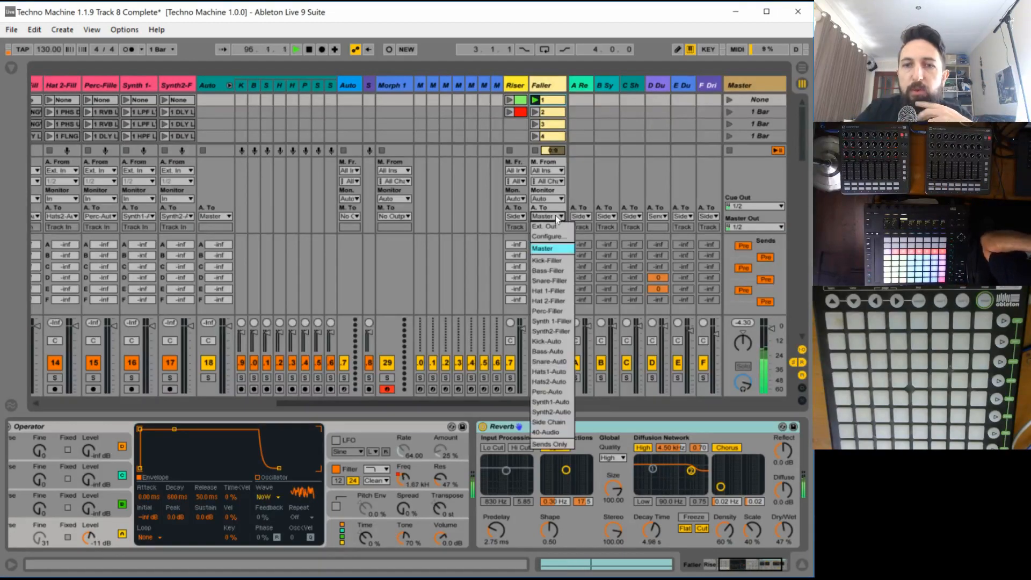
left_click(555, 422)
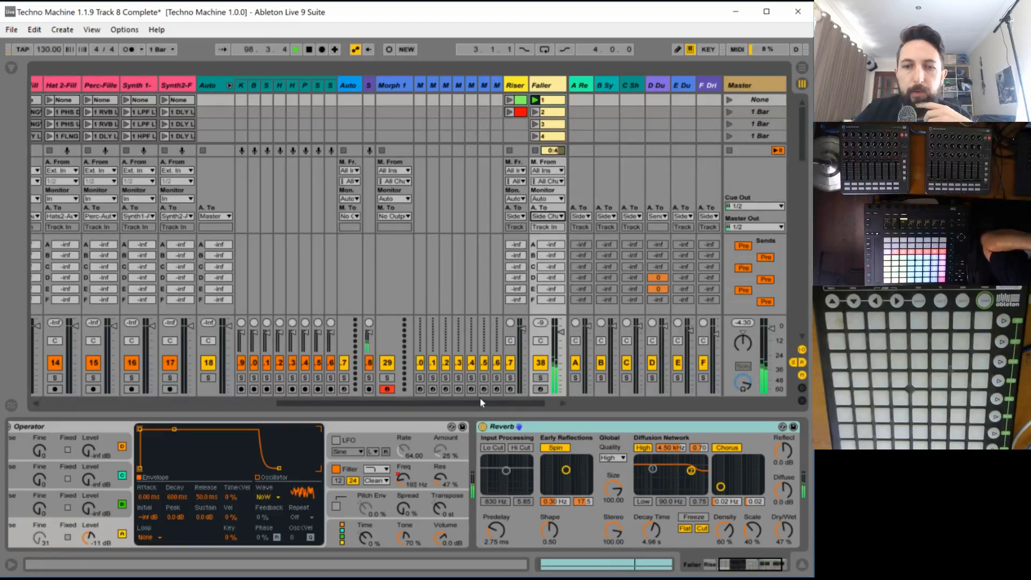
- Examine the 40-Audio track and the effects on the return tracks, including Dub Delay and Drive, and check the task list in Photos
left_click_drag(450, 401, 53, 404)
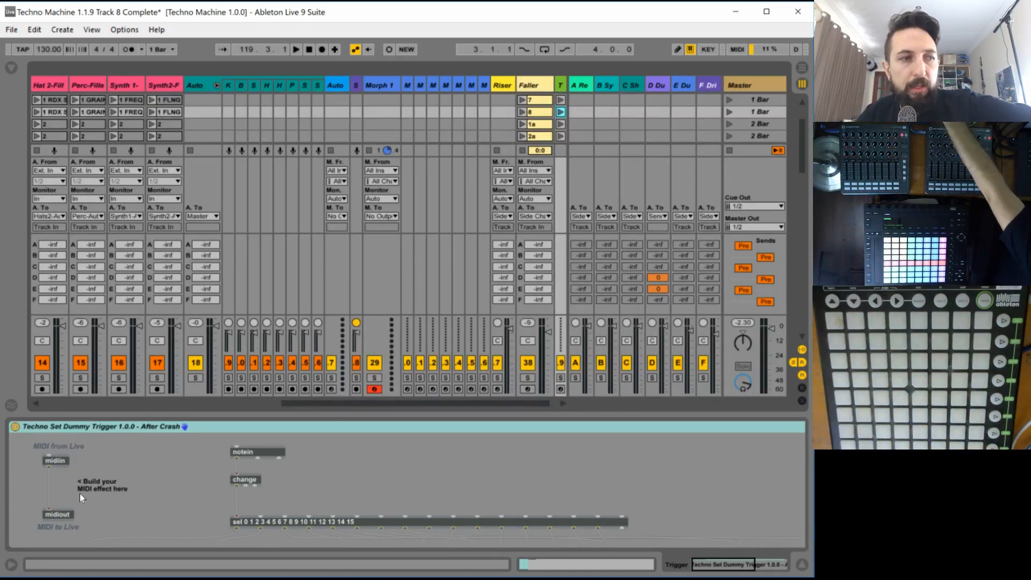
left_click(242, 401)
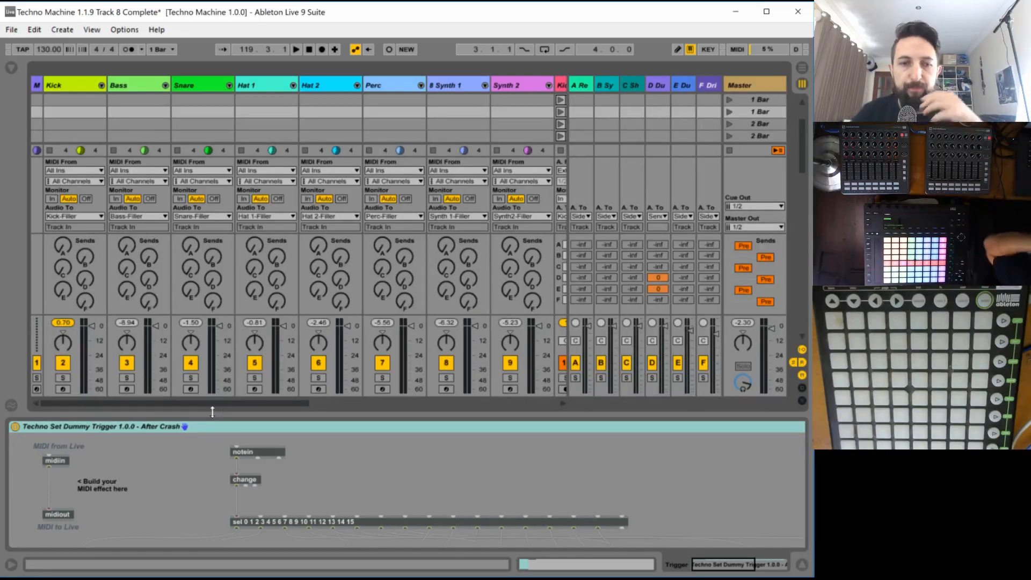
left_click_drag(291, 403, 580, 399)
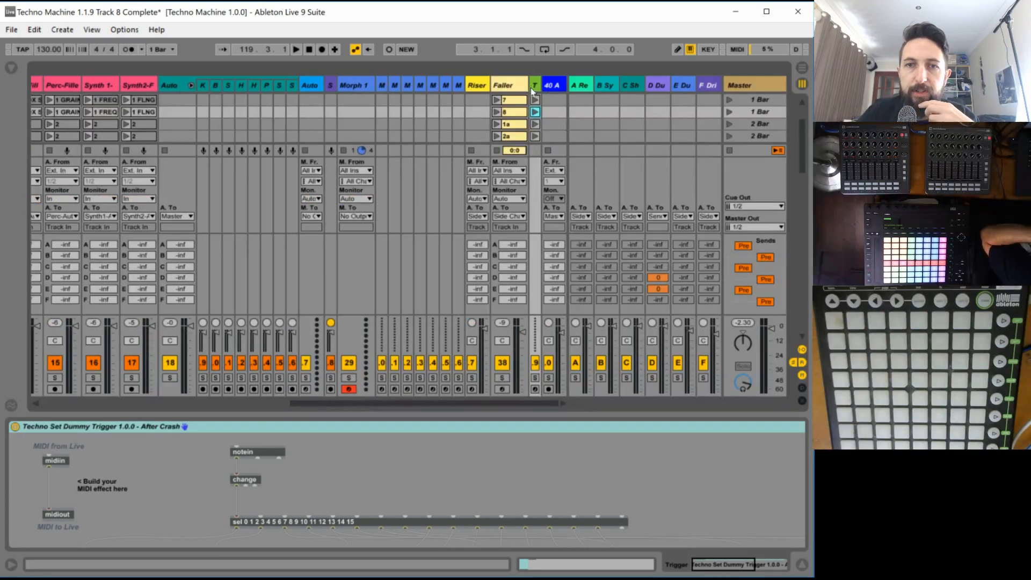
left_click(556, 86)
scroll(550, 119, "up", 5)
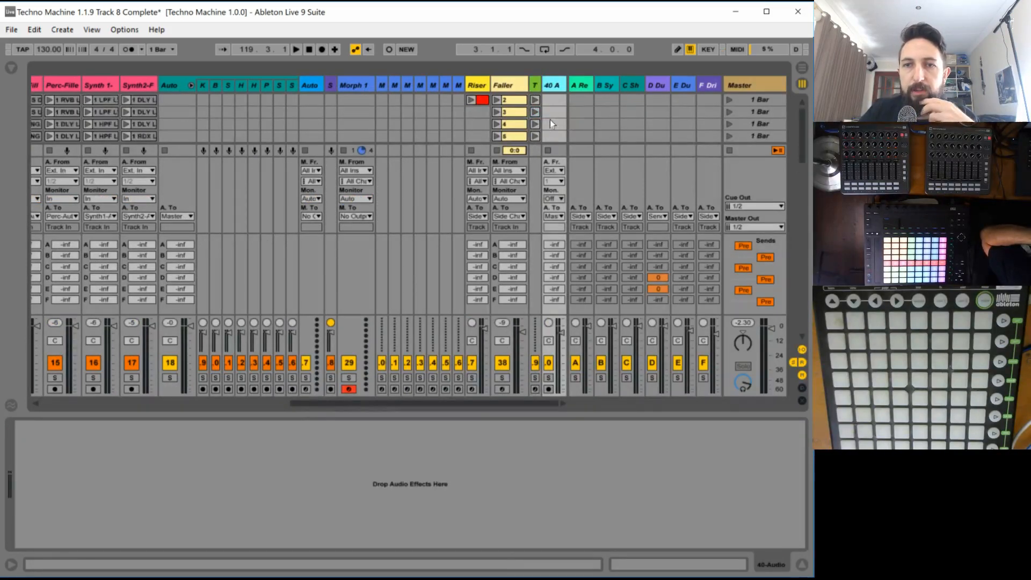
left_click(580, 85)
left_click(599, 86)
left_click(582, 83)
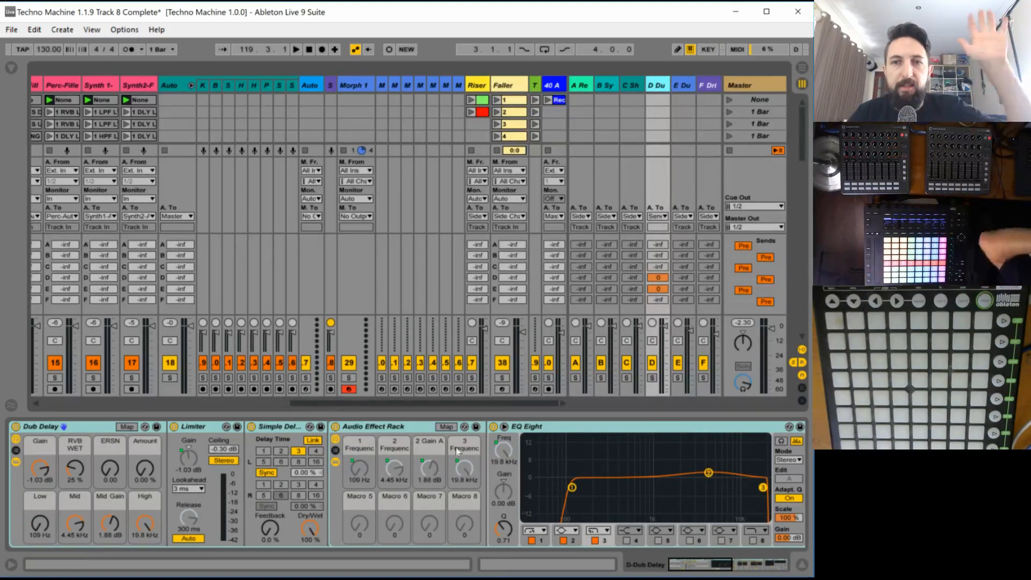
left_click(705, 88)
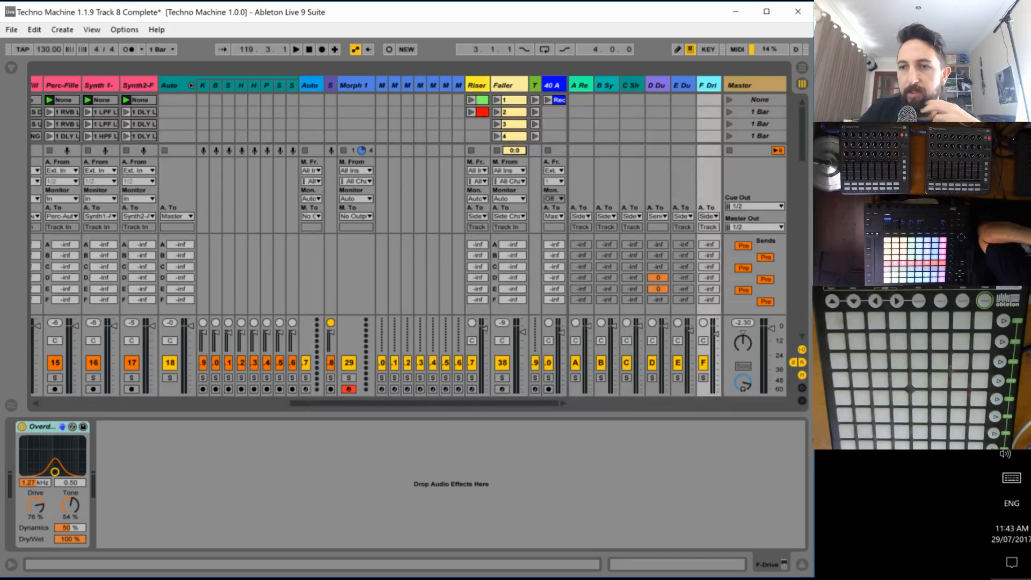
left_click(1011, 234)
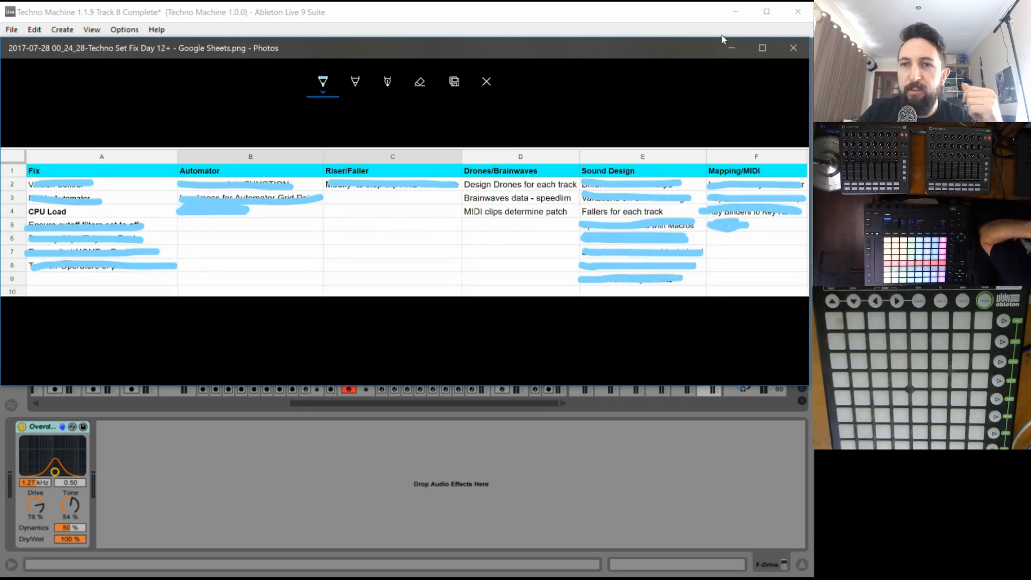
left_click(735, 46)
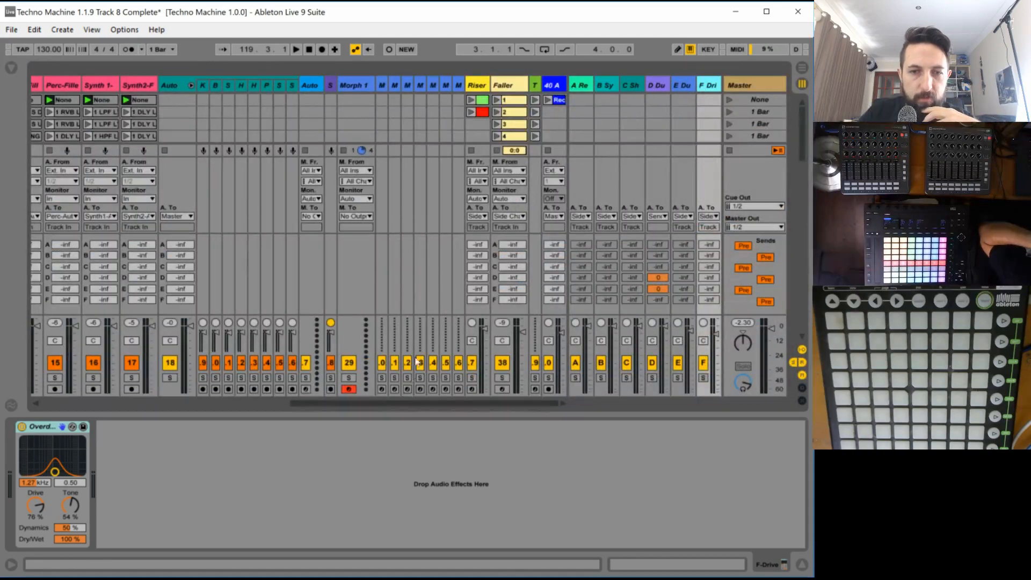
- Hide the tracks' input/output routing and launch Track 1's MAIN scene
left_click_drag(377, 404, 36, 403)
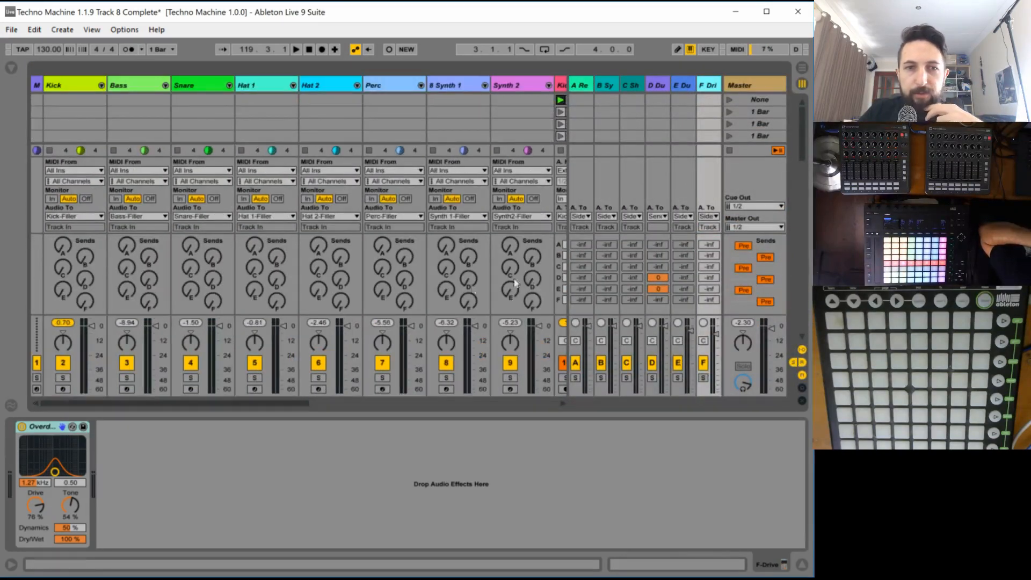
left_click(802, 350)
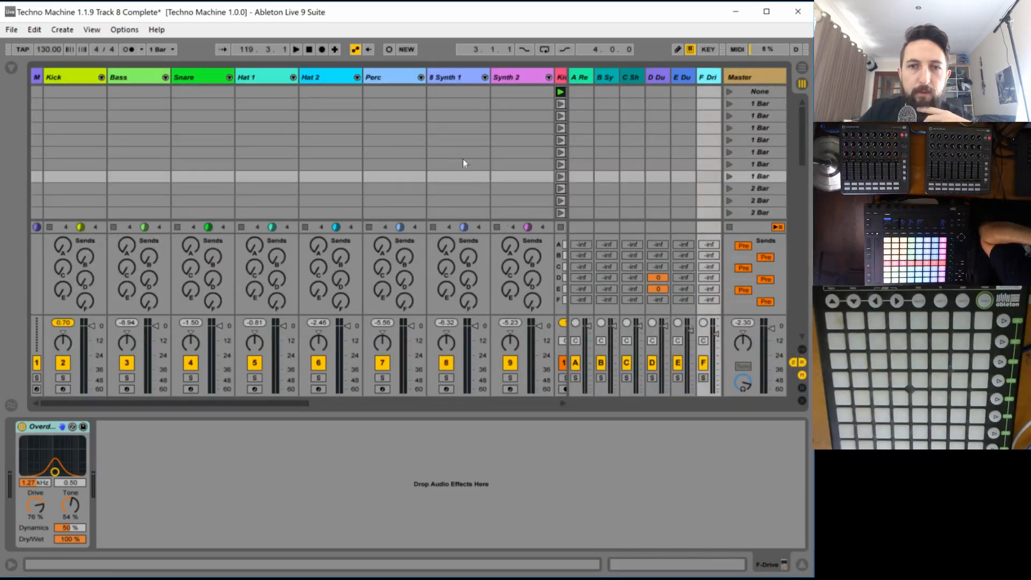
scroll(432, 149, "down", 5)
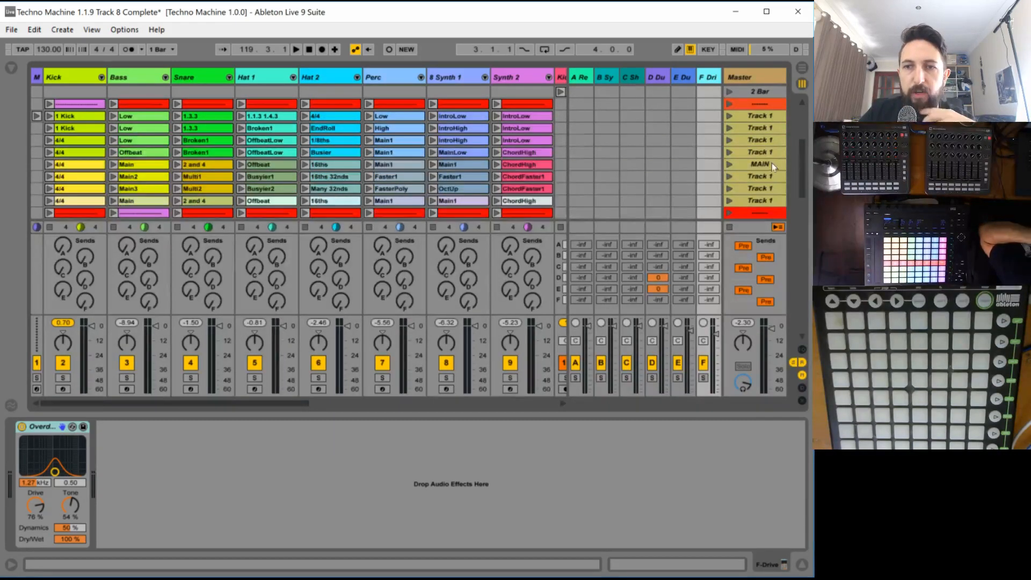
left_click(729, 165)
left_click(729, 165)
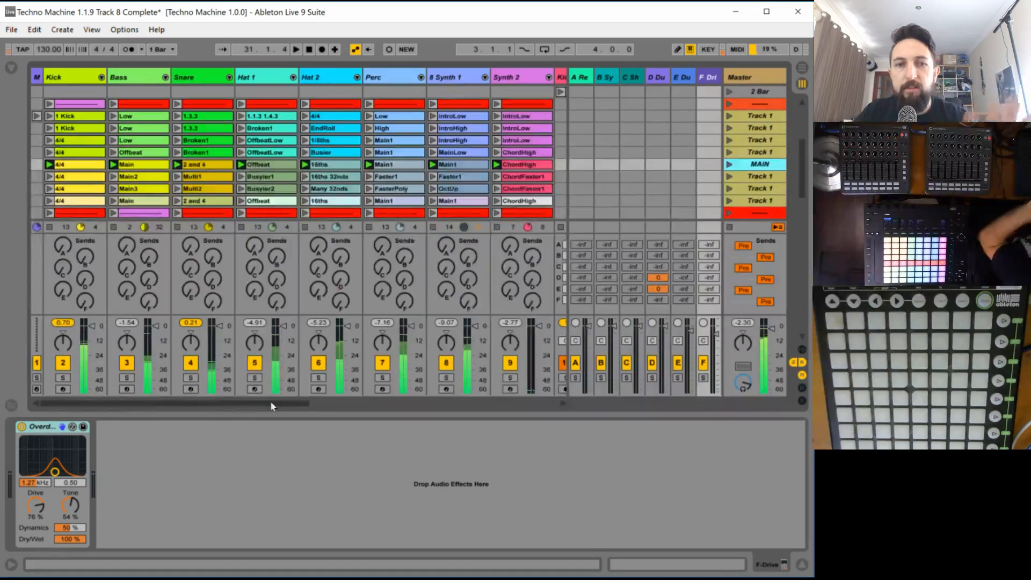
- Launch Faller clip 1, show its notes and the Faller track's devices, and stop playback
left_click_drag(270, 401, 526, 389)
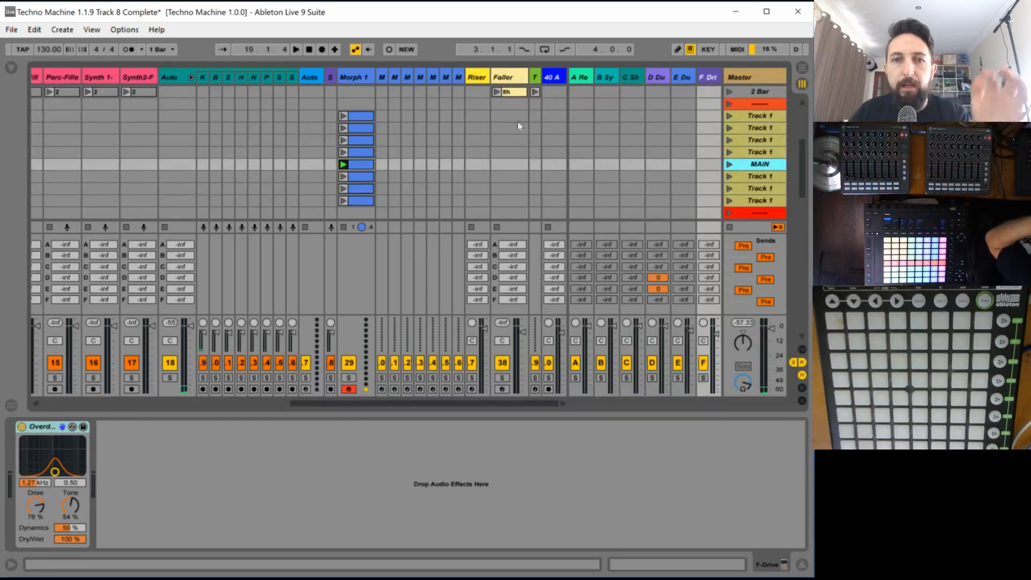
scroll(515, 110, "up", 5)
scroll(516, 102, "up", 3)
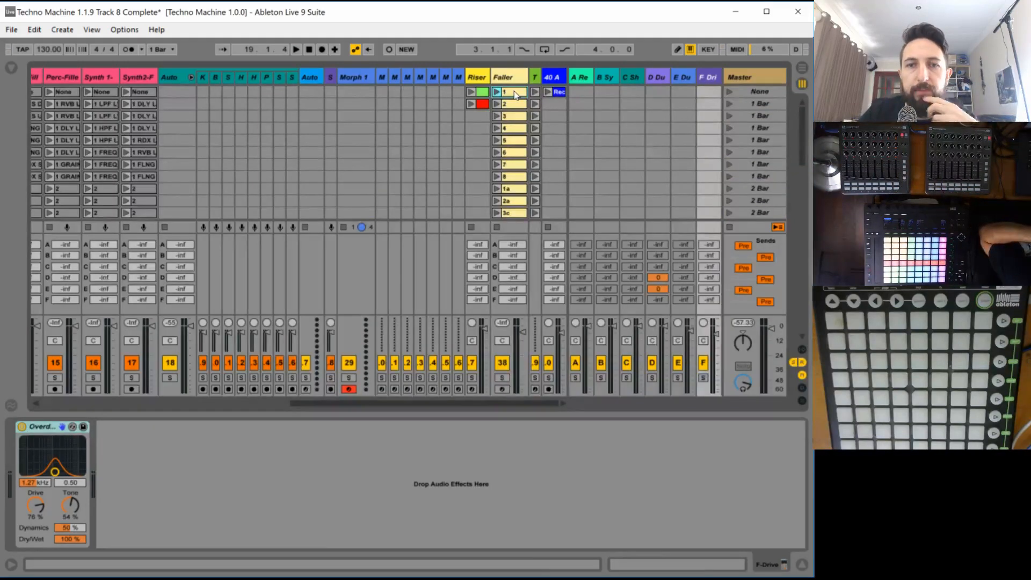
left_click(514, 95)
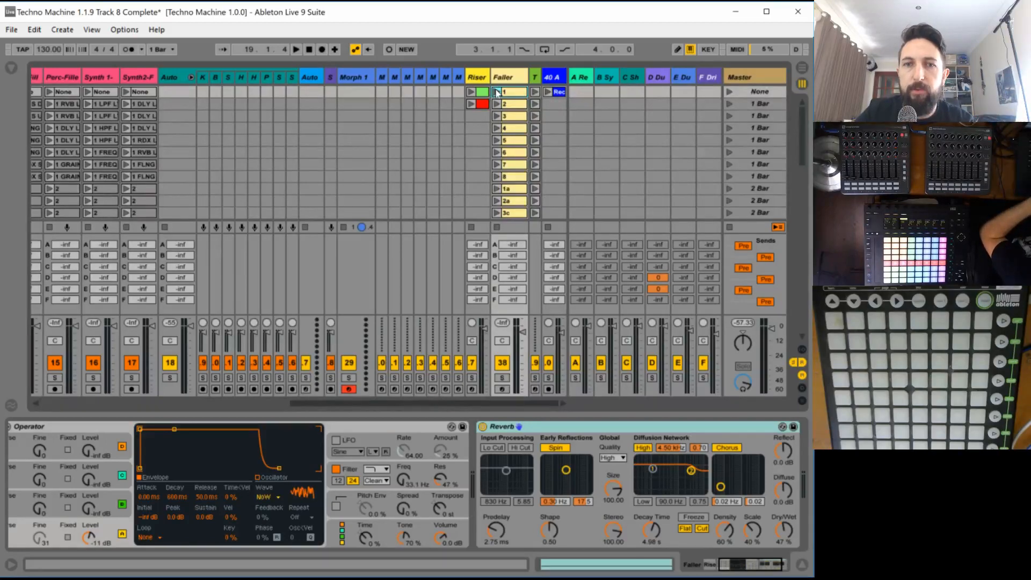
left_click(496, 92)
left_click(515, 97)
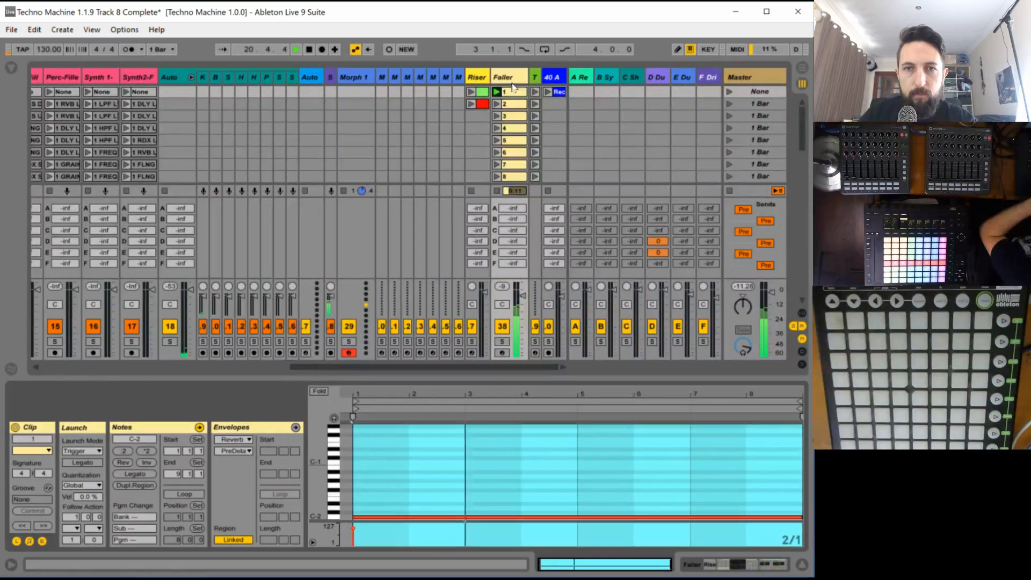
double_click(508, 77)
key("space")
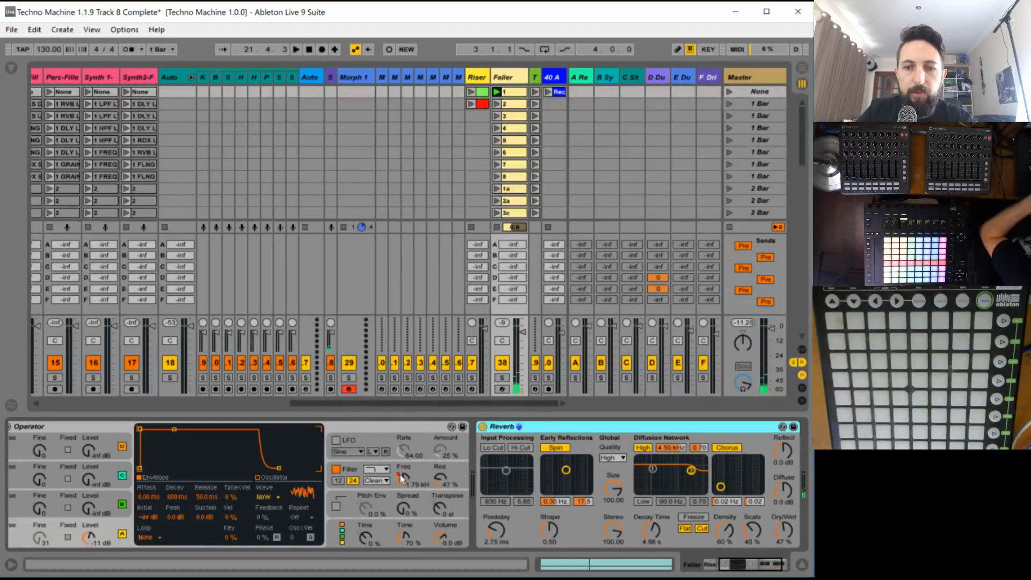
- Group the Faller track's Operator and Reverb devices into one Instrument Rack
left_click(719, 566)
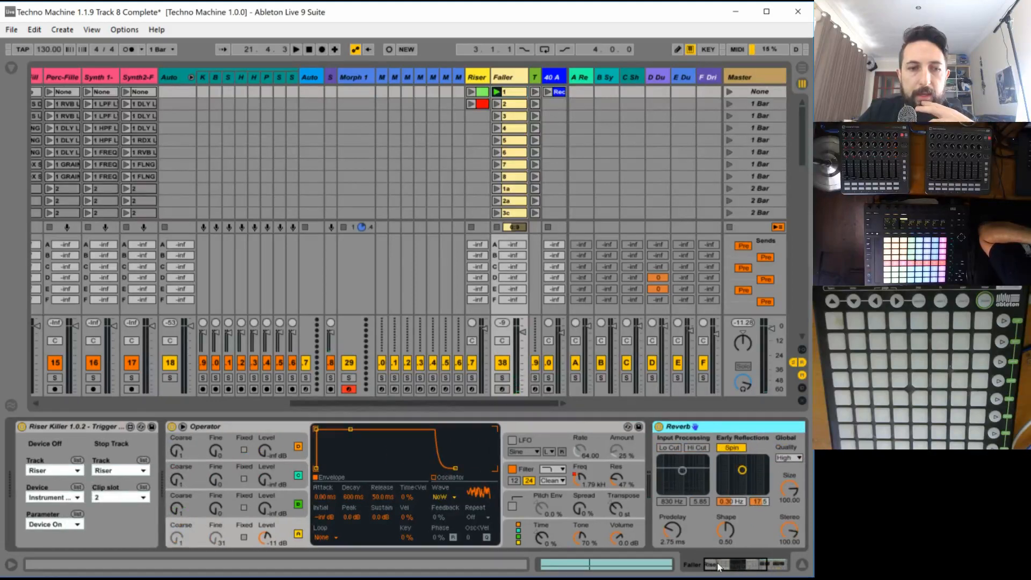
left_click(729, 566)
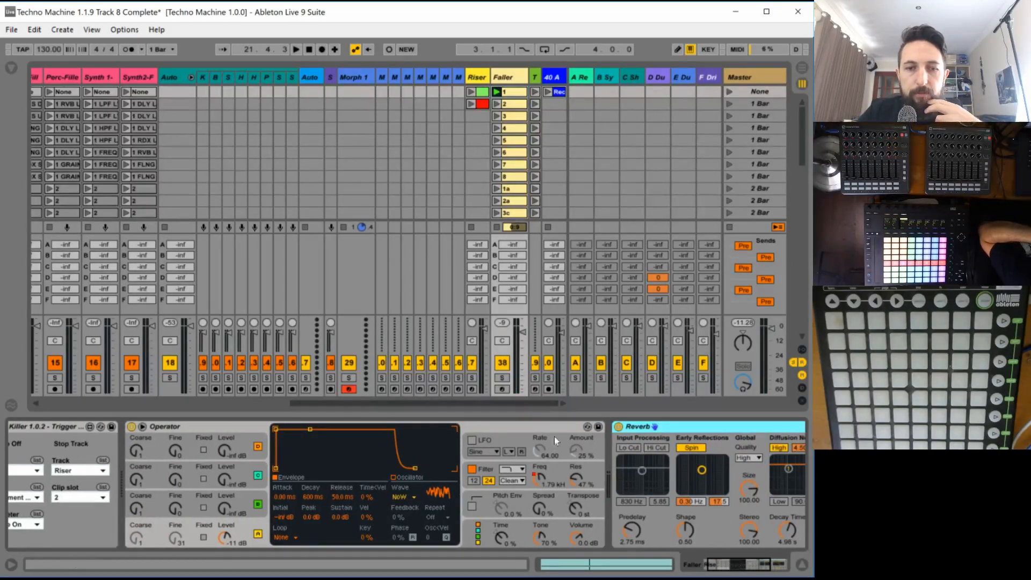
left_click(392, 435)
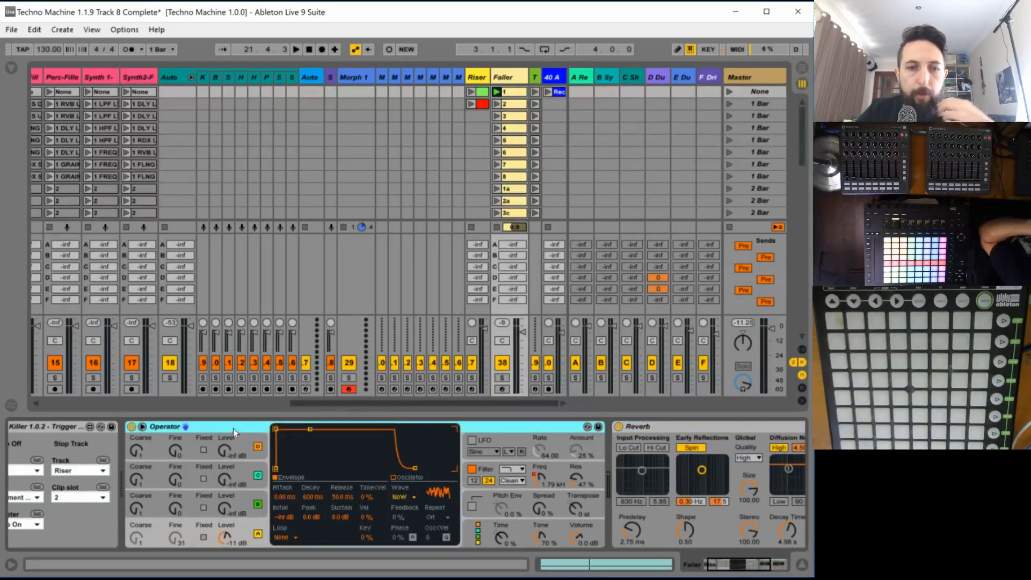
left_click(665, 423)
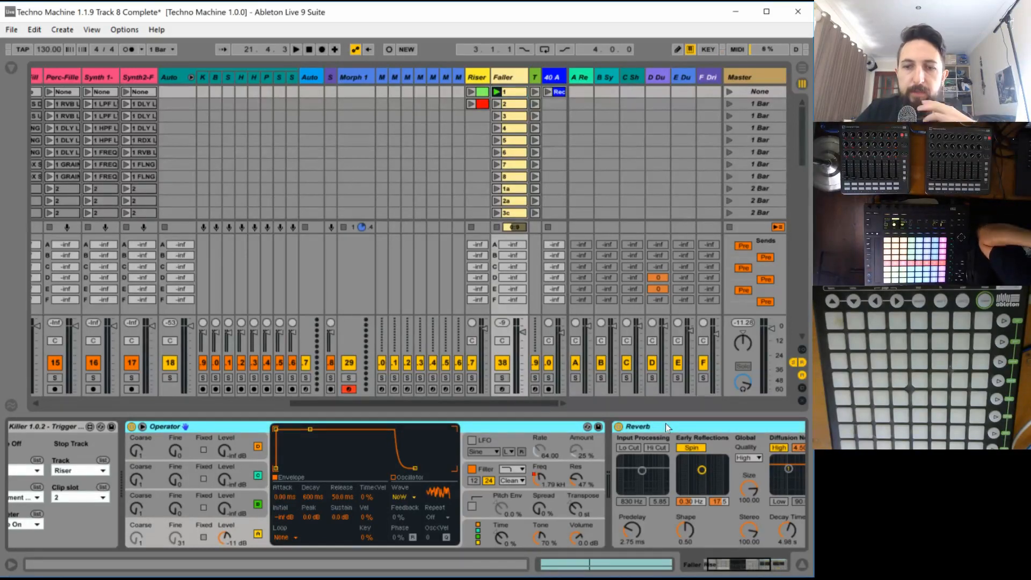
right_click(665, 424)
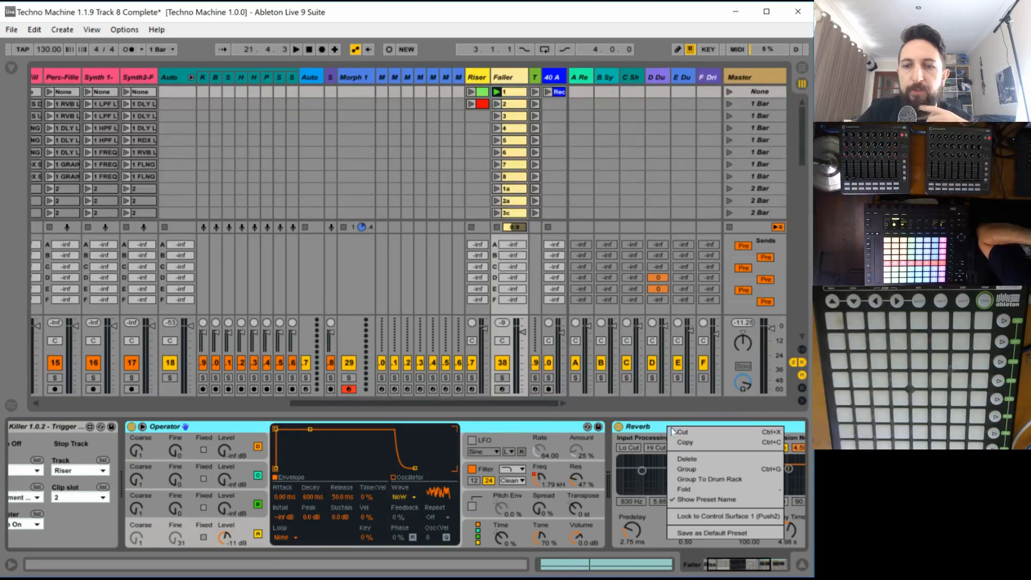
left_click(673, 468)
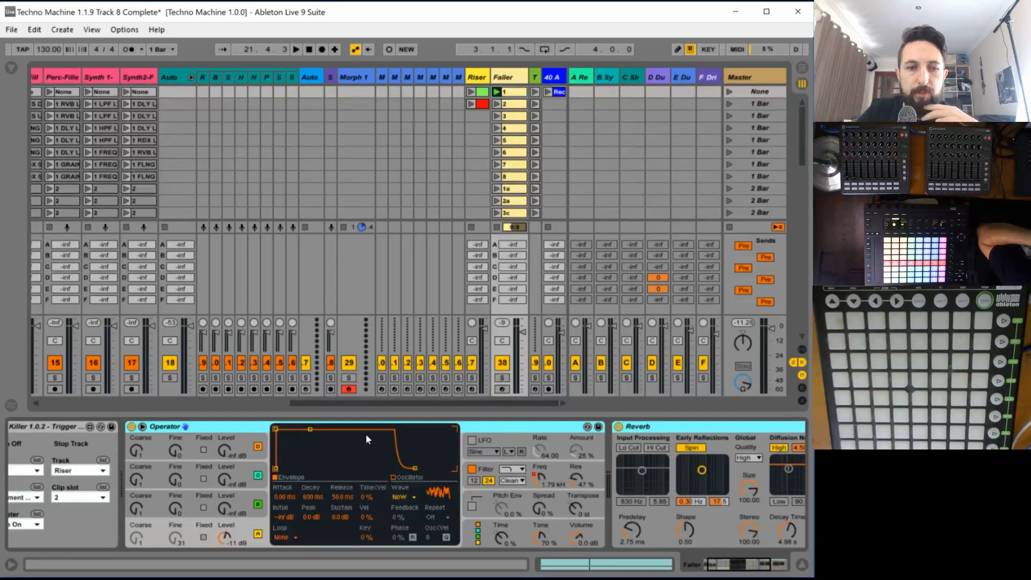
- Show the new Instrument Rack's macro controls and rename the rack Fallers
left_click(133, 450)
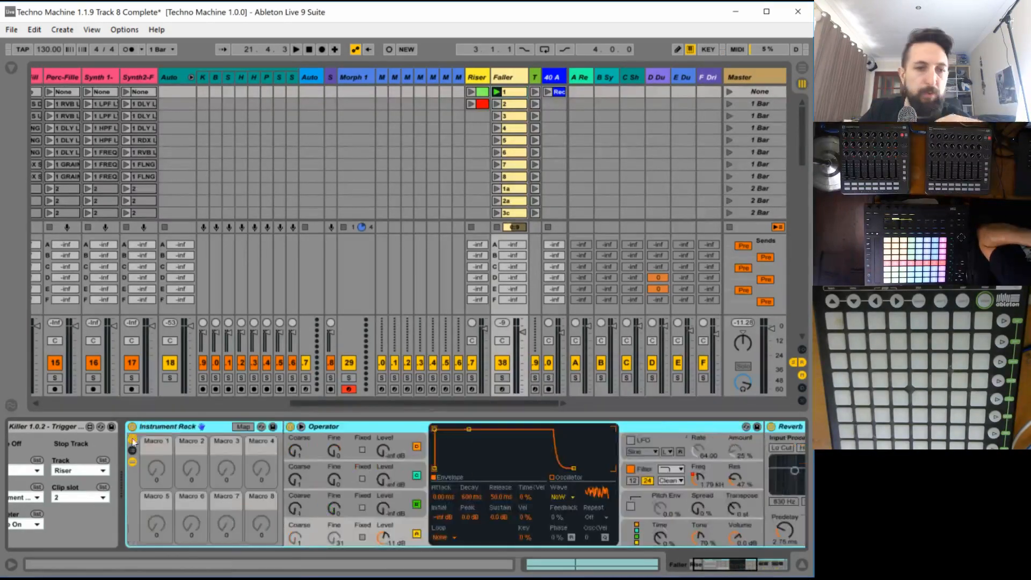
key("ctrl+r")
type("F")
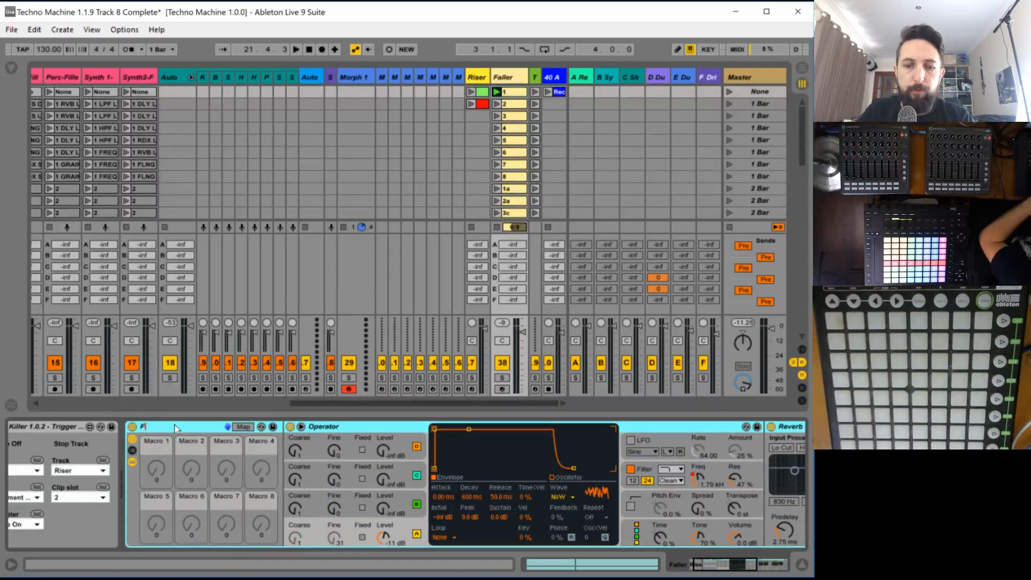
type("allers")
key("Return")
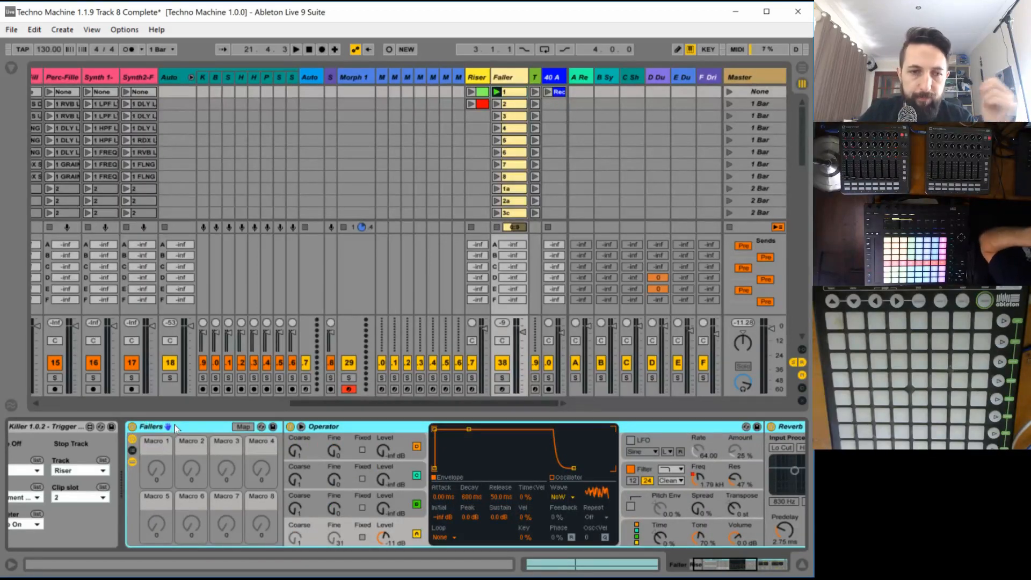
- Show the Fallers rack's chain list, rename the Operator chain to 1 and duplicate it
left_click(132, 450)
left_click(313, 460)
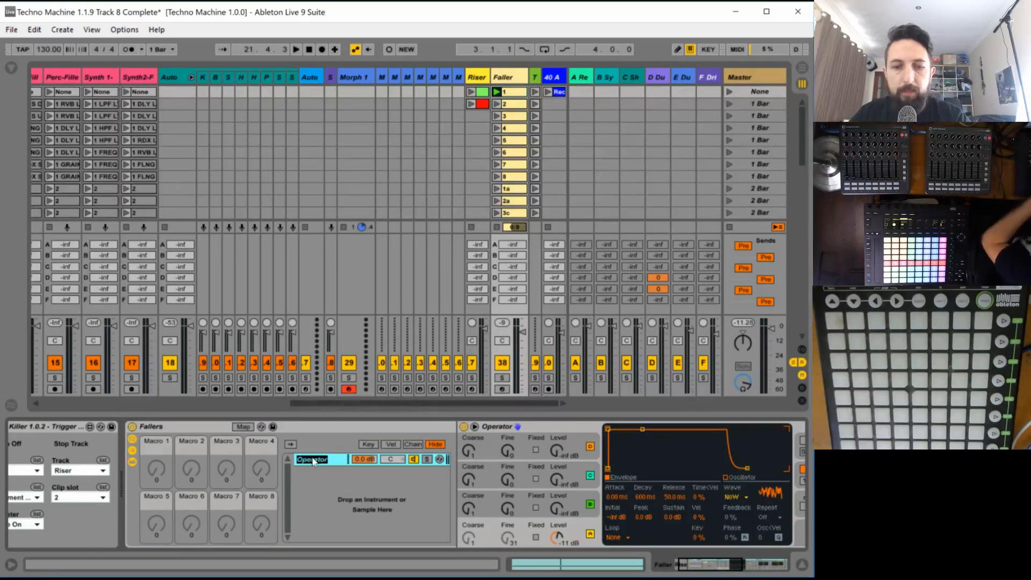
type("1")
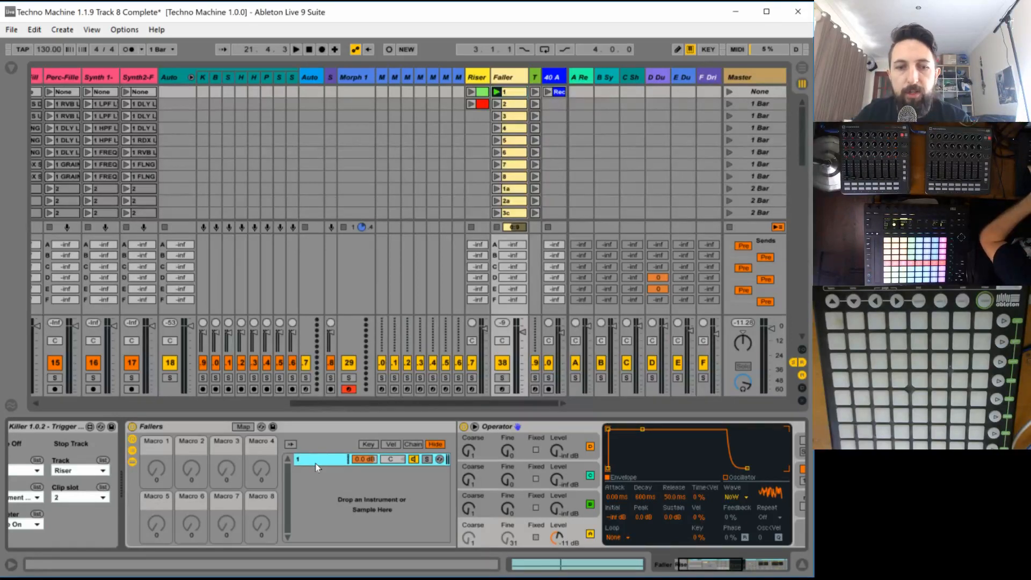
key("ctrl+d")
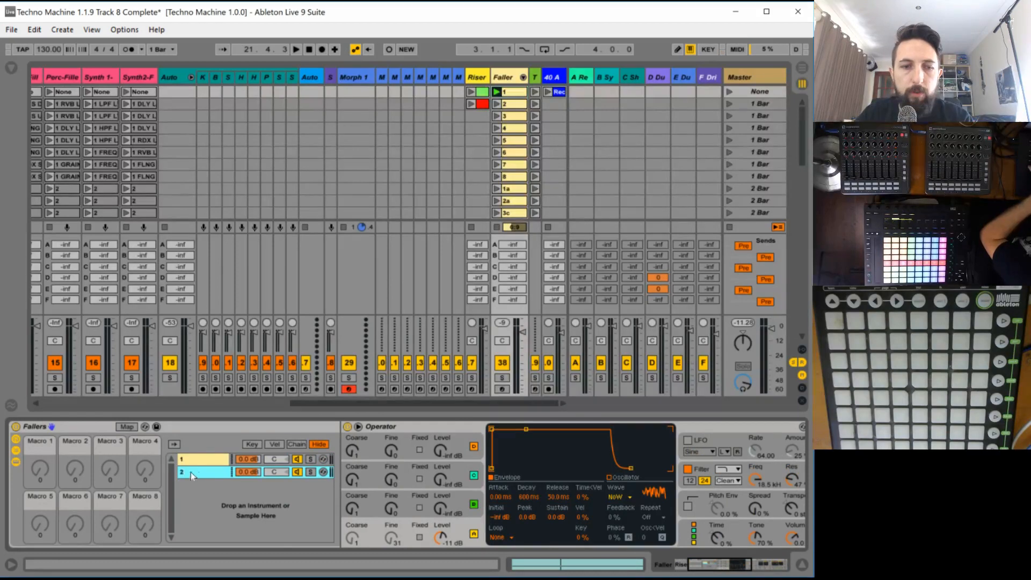
- Keep duplicating the last chain in the Fallers rack until it holds eight chains numbered 1 to 8
key("ctrl+d")
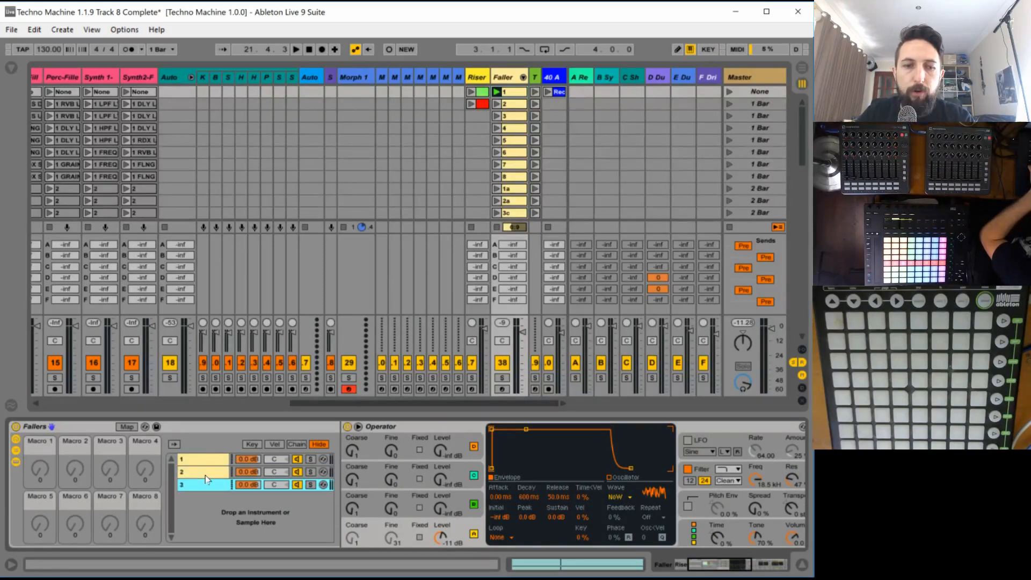
key("ctrl+d")
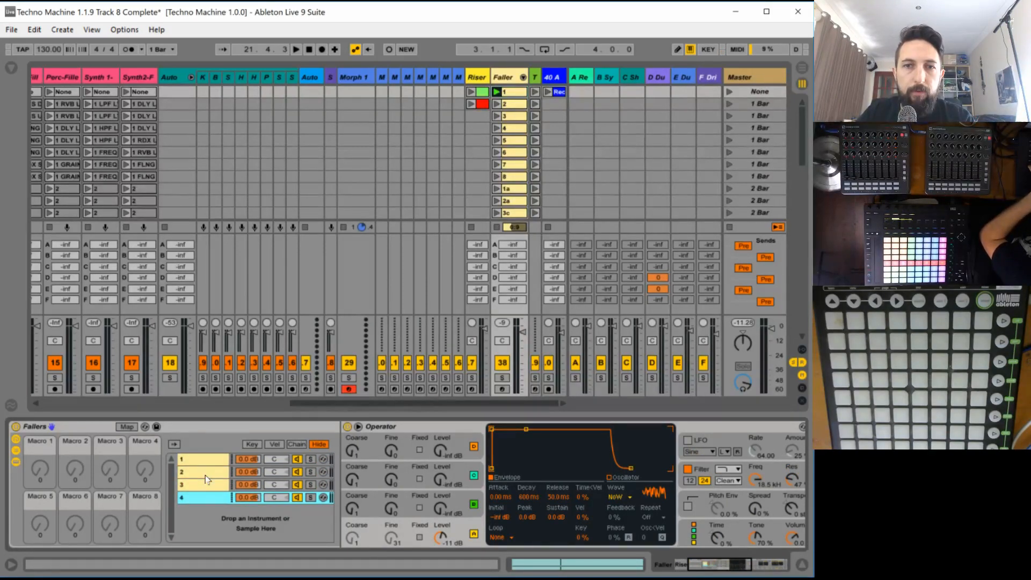
key("ctrl+d")
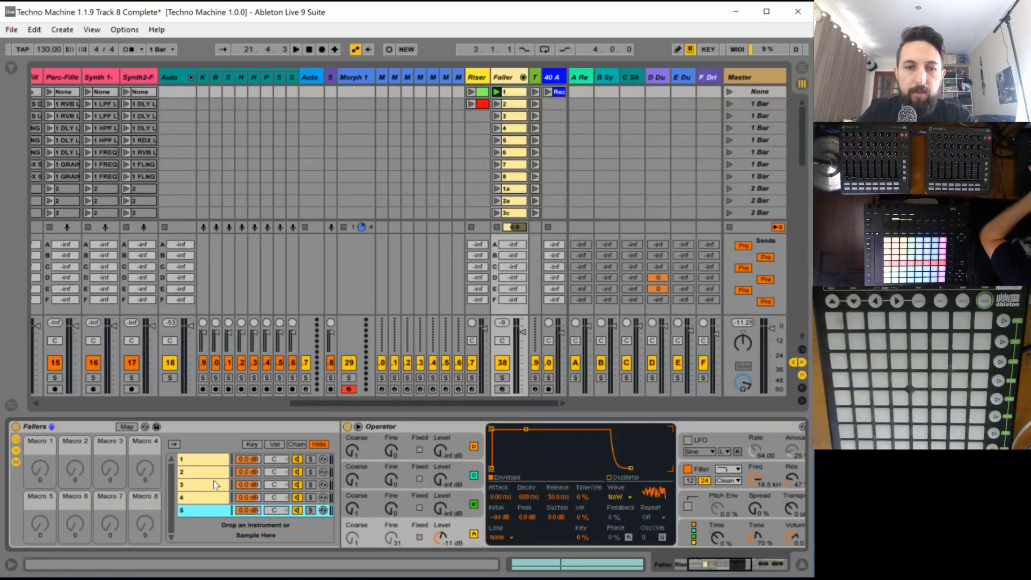
key("ctrl+d")
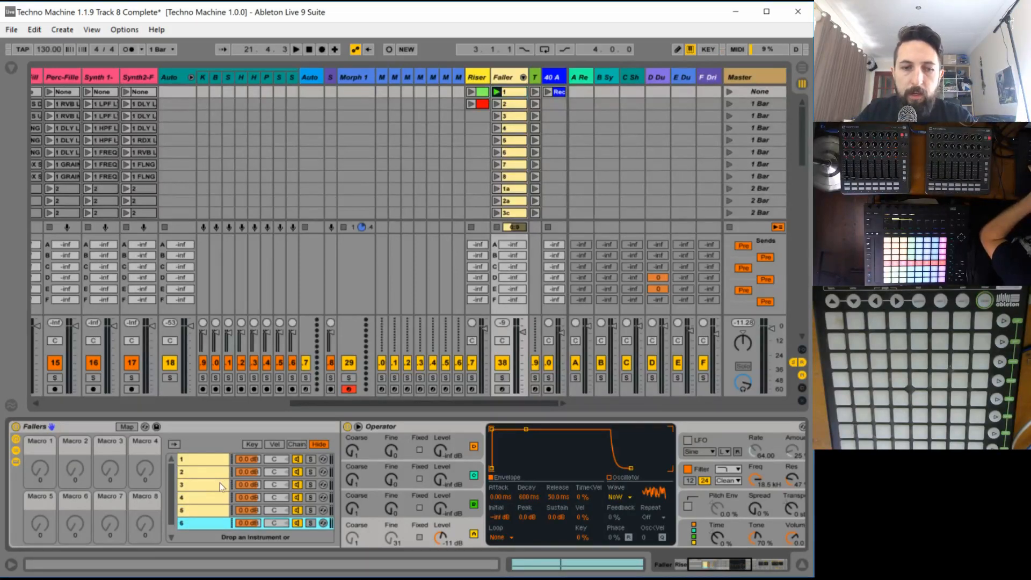
key("ctrl+d")
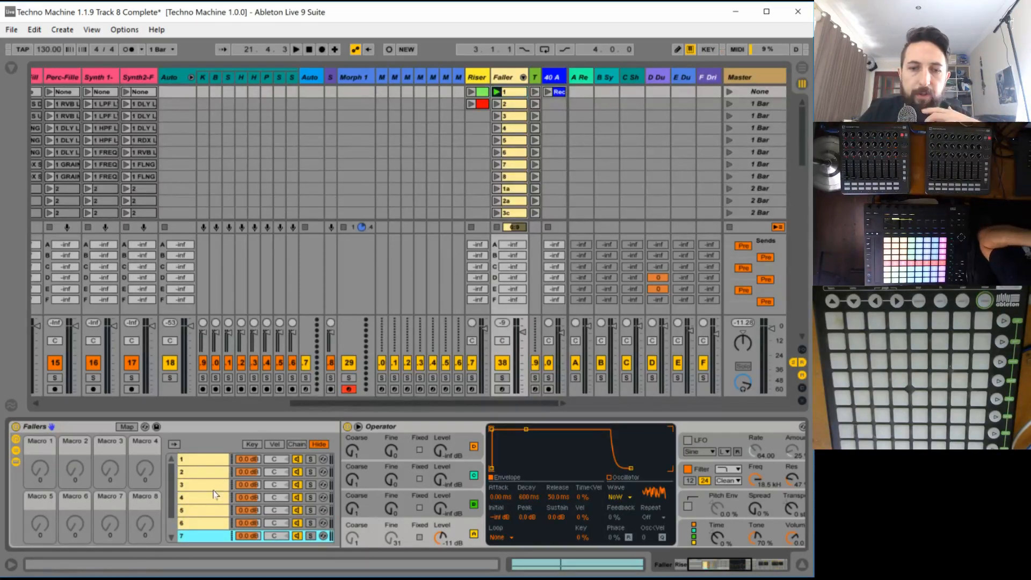
scroll(214, 494, "down", 2)
scroll(214, 493, "up", 3)
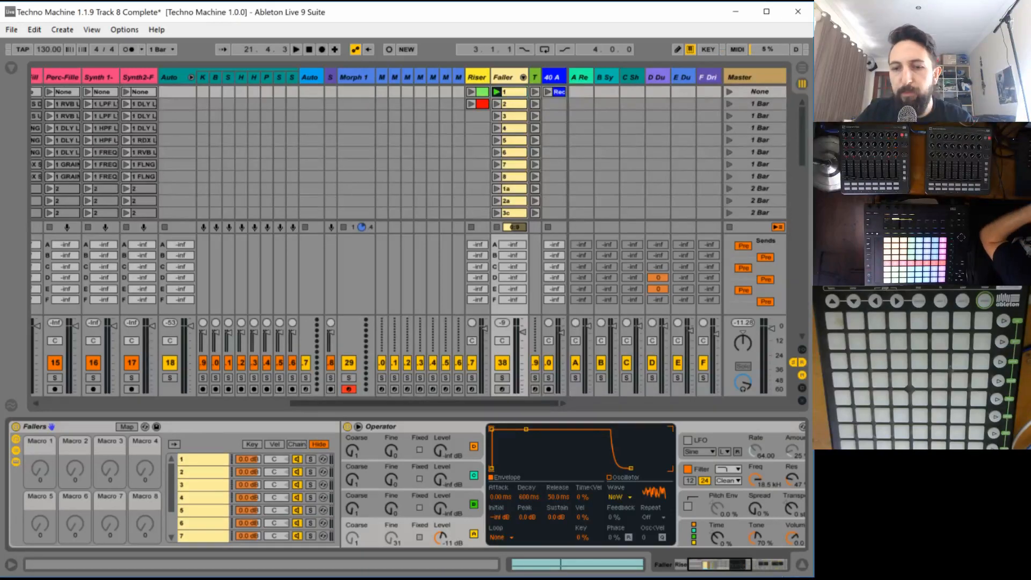
mouse_move(737, 574)
left_mouse_down()
mouse_move(747, 568)
mouse_move(733, 566)
left_mouse_up()
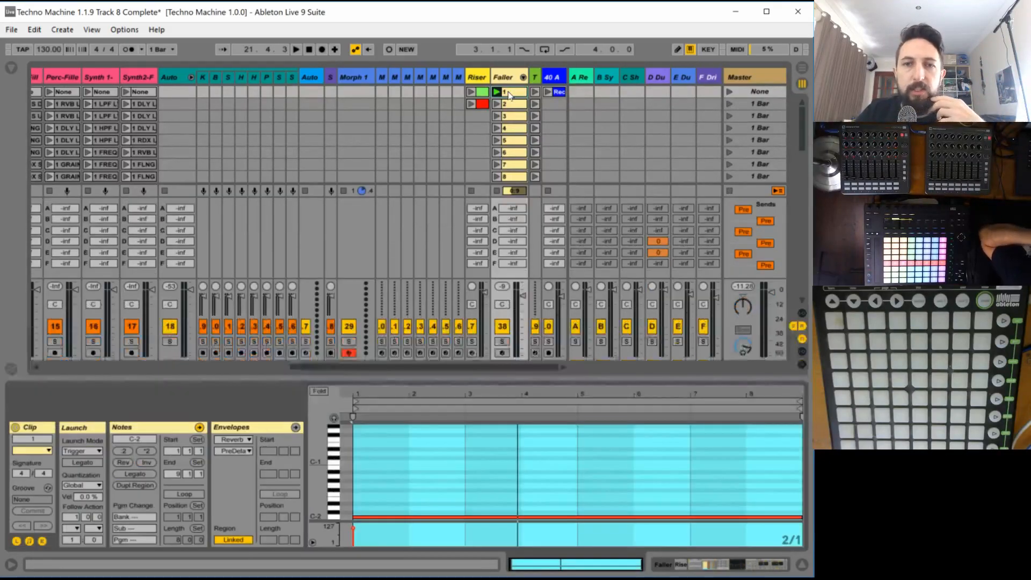
- Show Faller clip 1's envelope for the Fallers rack's Chain Selector and set it to 0 from the clip start
double_click(508, 95)
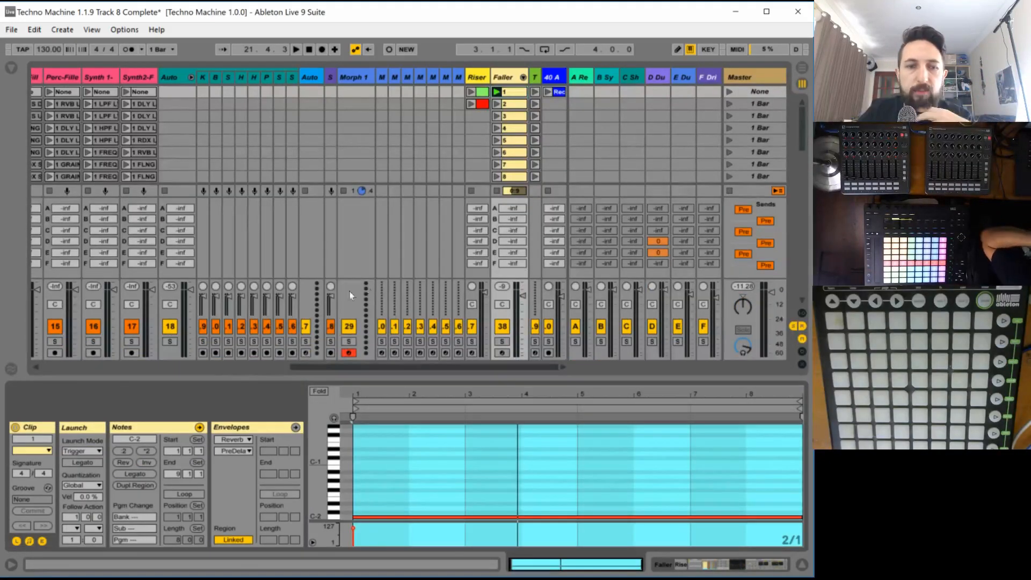
left_click(241, 439)
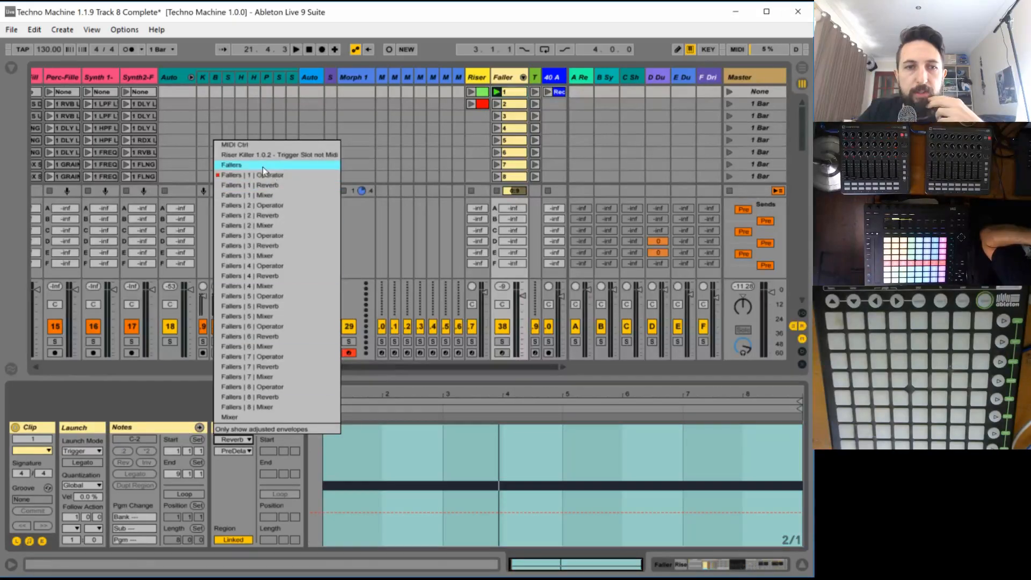
left_click(302, 163)
left_click(241, 451)
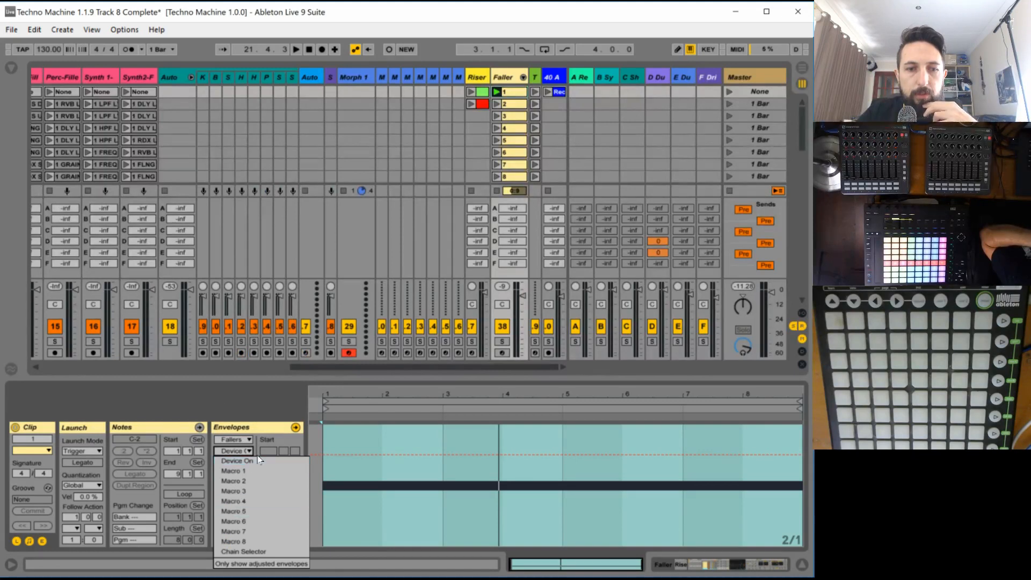
left_click(244, 552)
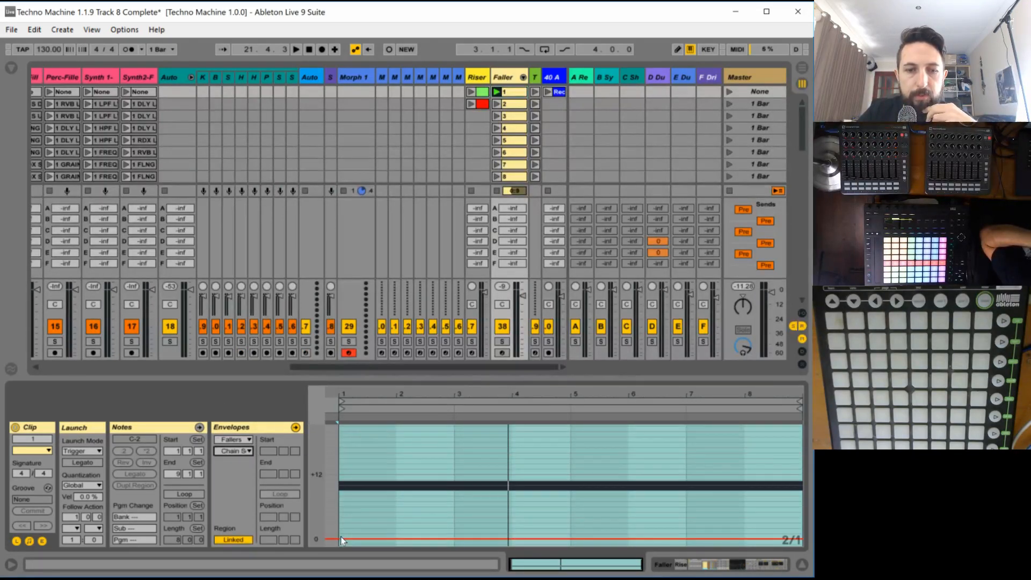
left_click(340, 538)
- Set the Fallers Chain Selector envelope of Faller clip 2 to 1
left_click(510, 104)
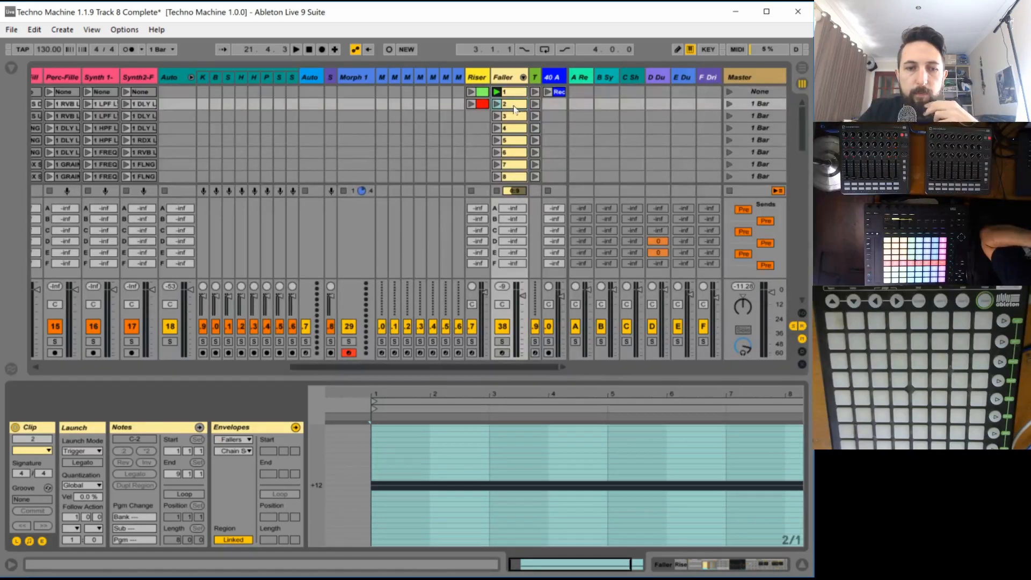
left_click(239, 440)
left_click(250, 165)
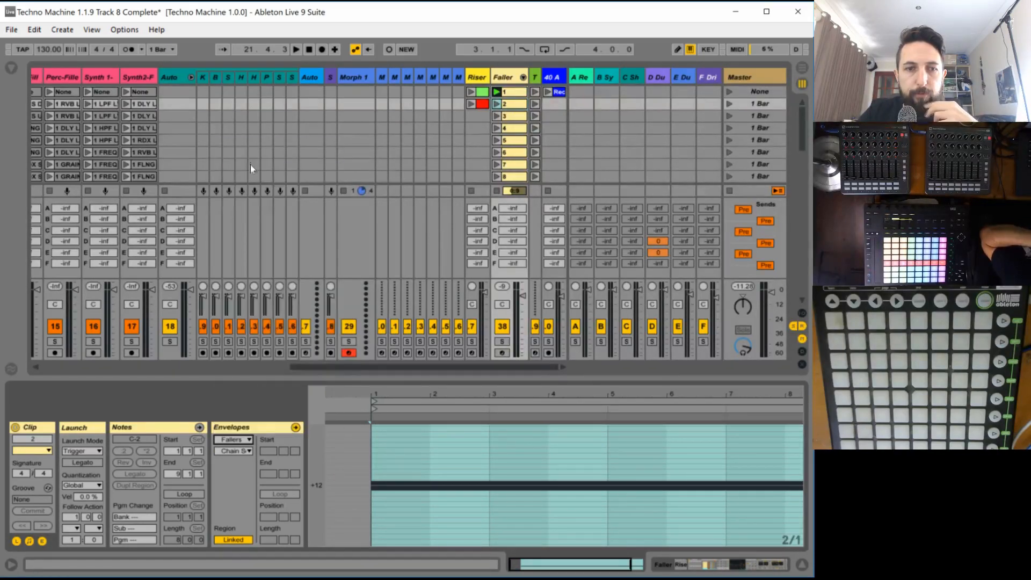
left_click(234, 446)
left_click(257, 550)
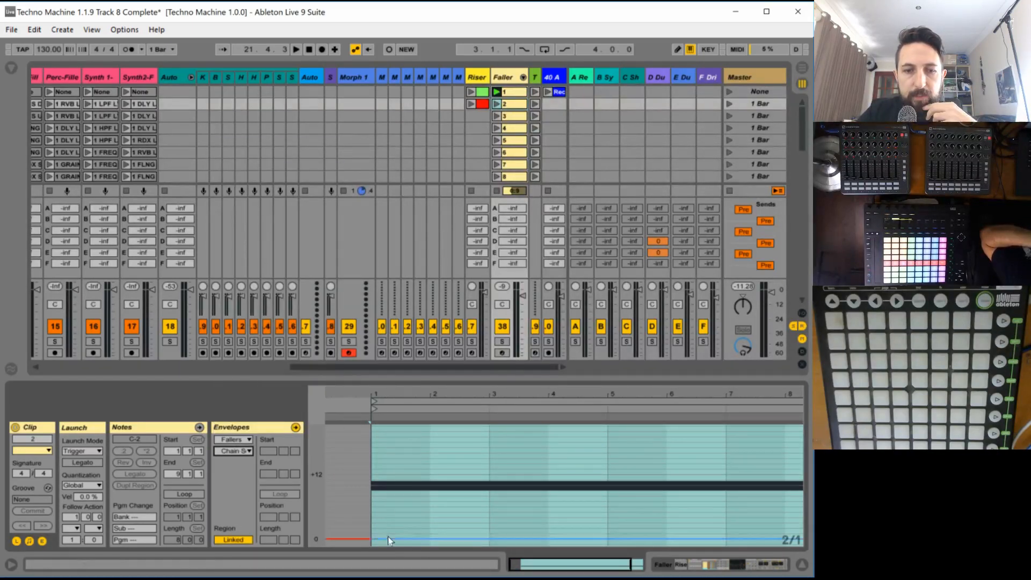
left_click_drag(373, 539, 374, 533)
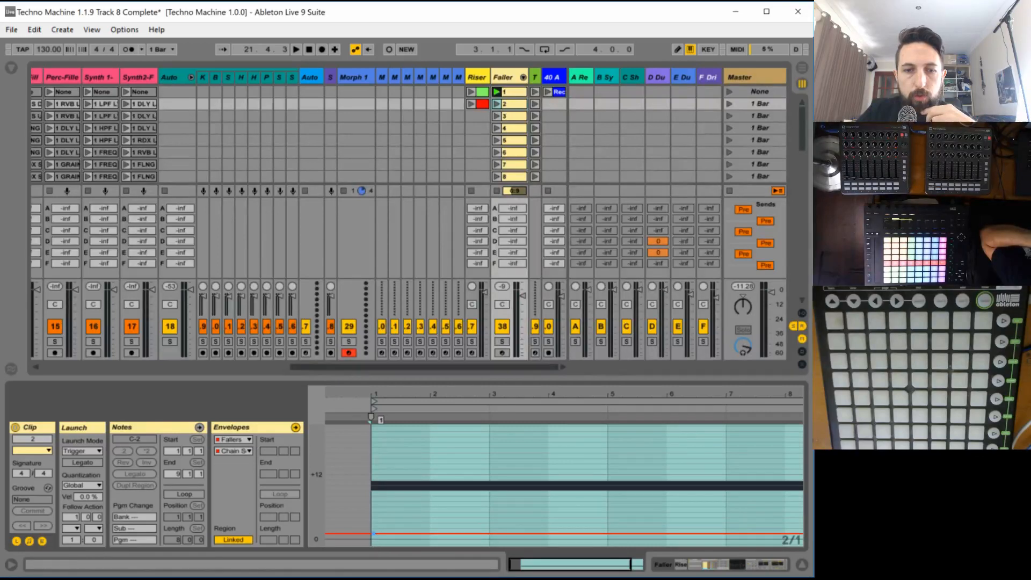
- Open Faller clip 3, choose the Fallers rack as its envelope device and list the rack's controls
left_click(505, 115)
left_click(237, 440)
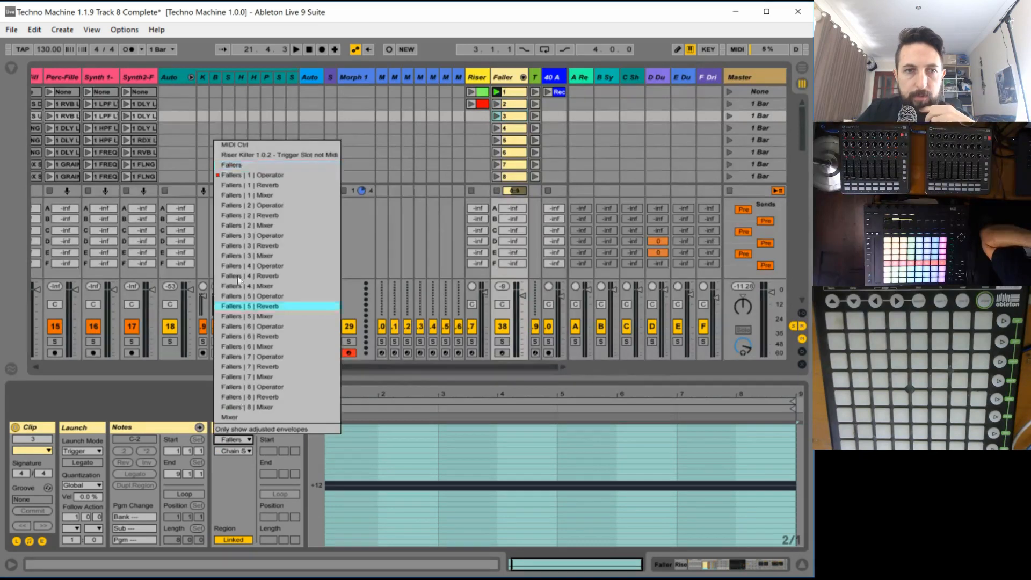
left_click(242, 165)
left_click(230, 451)
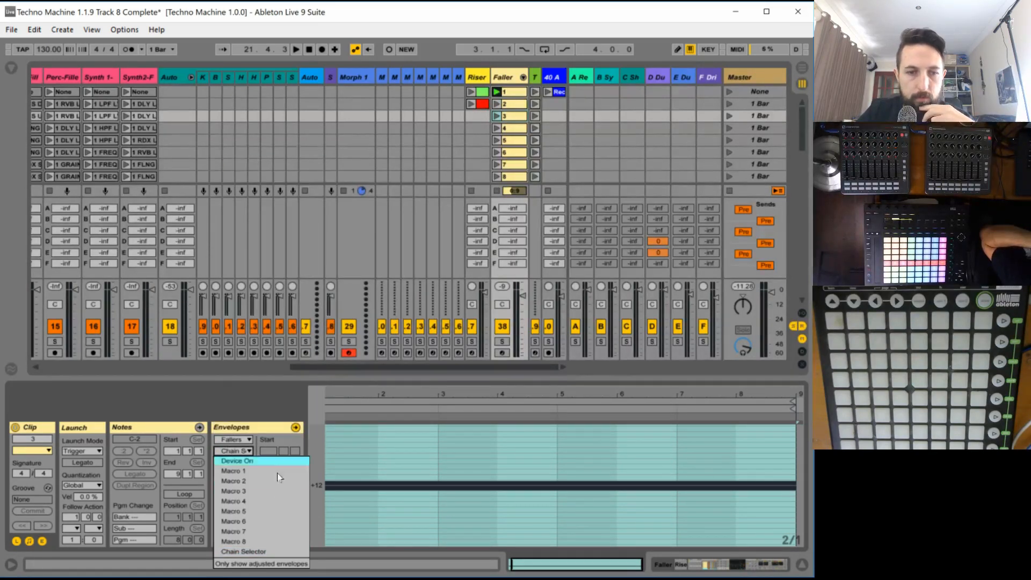
left_click(248, 548)
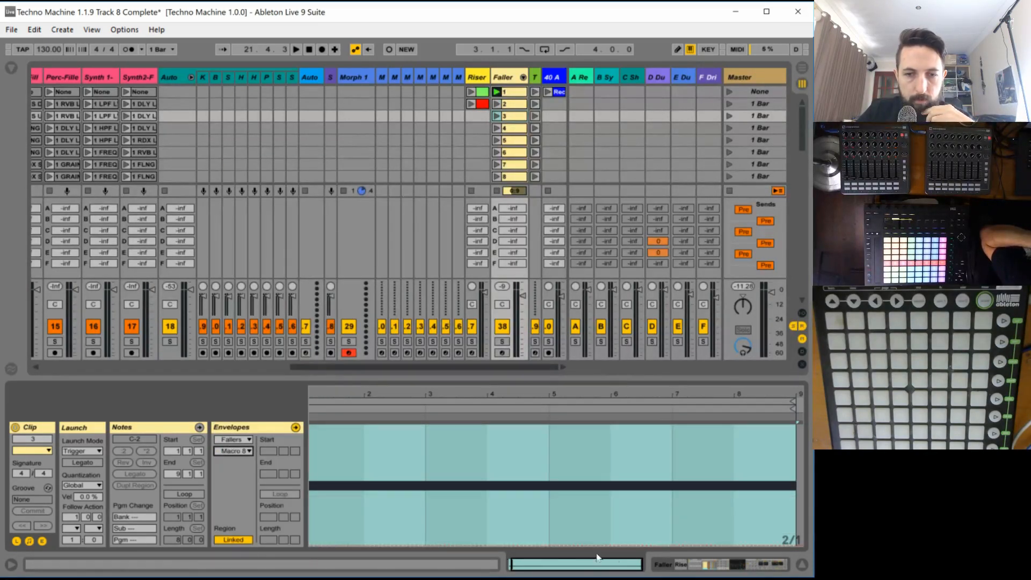
left_click_drag(597, 562, 591, 539)
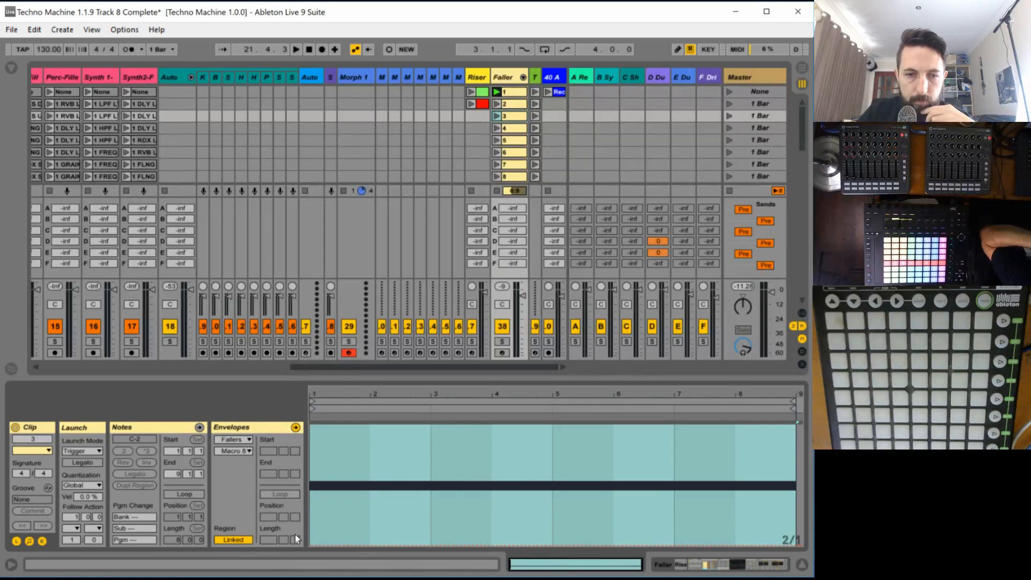
left_click(319, 546)
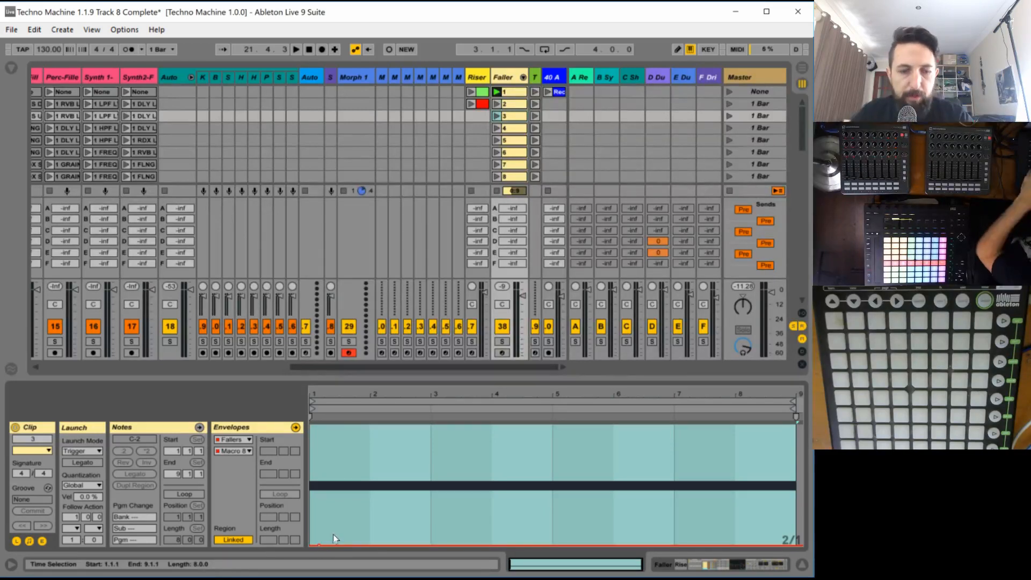
- Switch clip 3's envelope to the Fallers Chain Selector and raise the whole line to 2
left_click(246, 451)
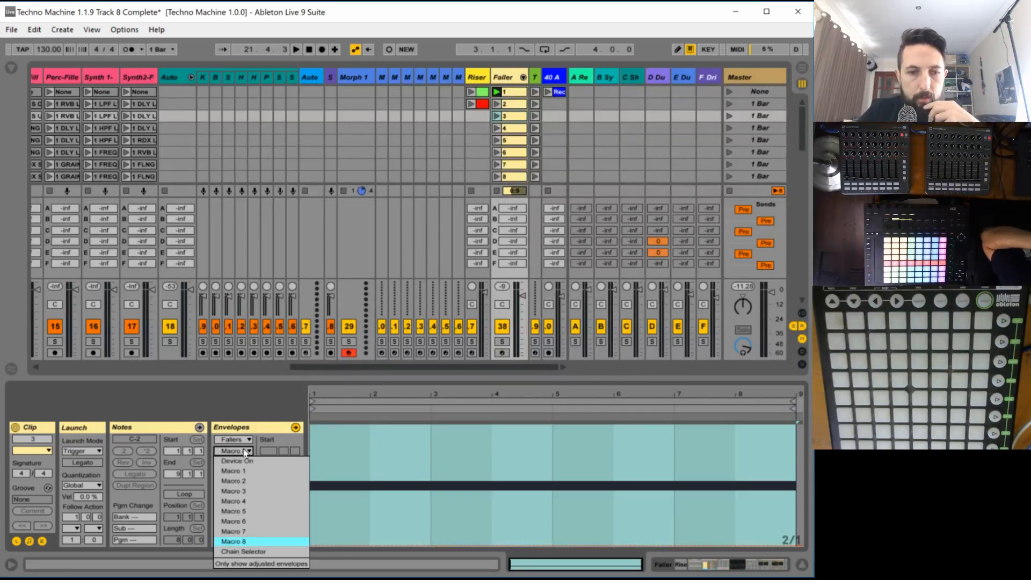
left_click(242, 551)
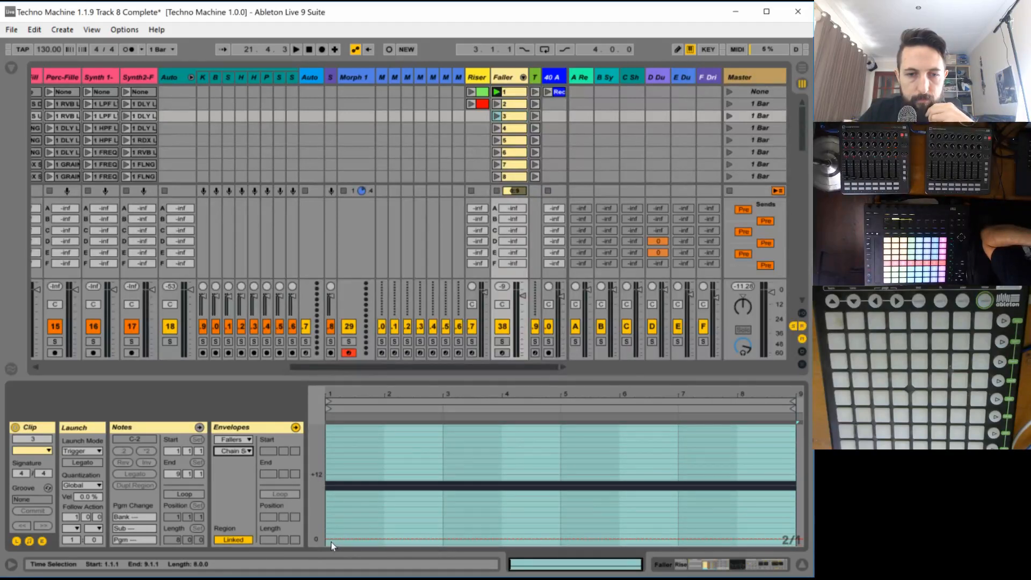
left_click_drag(330, 537, 331, 528)
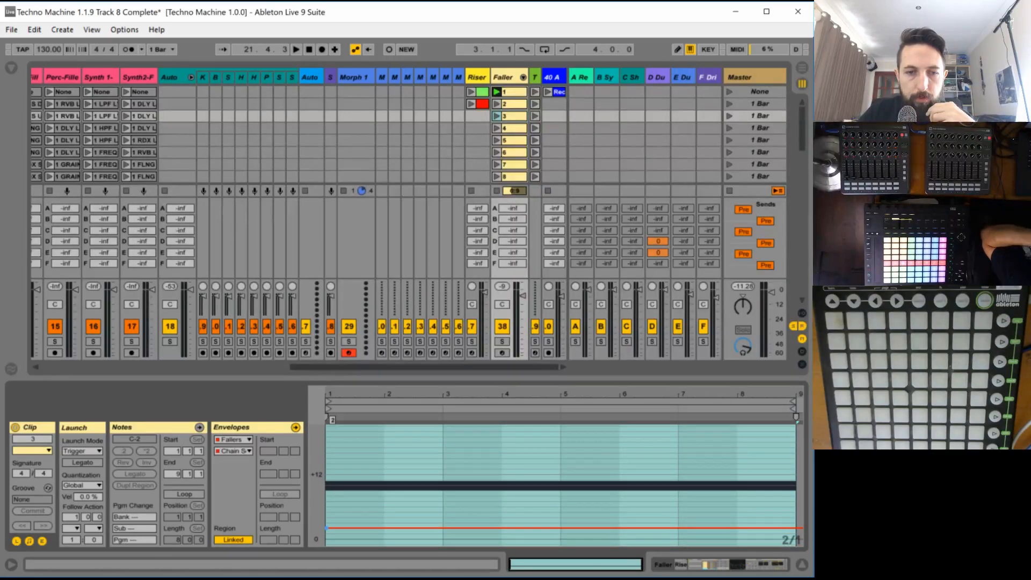
- Set the Fallers Chain Selector envelope of Faller clip 4 to 3
left_click(509, 130)
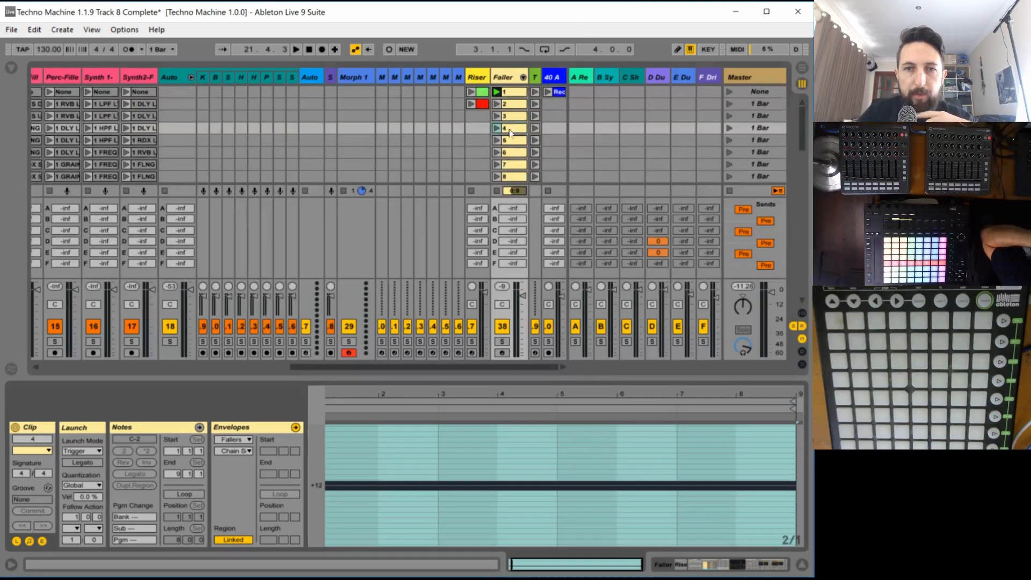
left_click(233, 439)
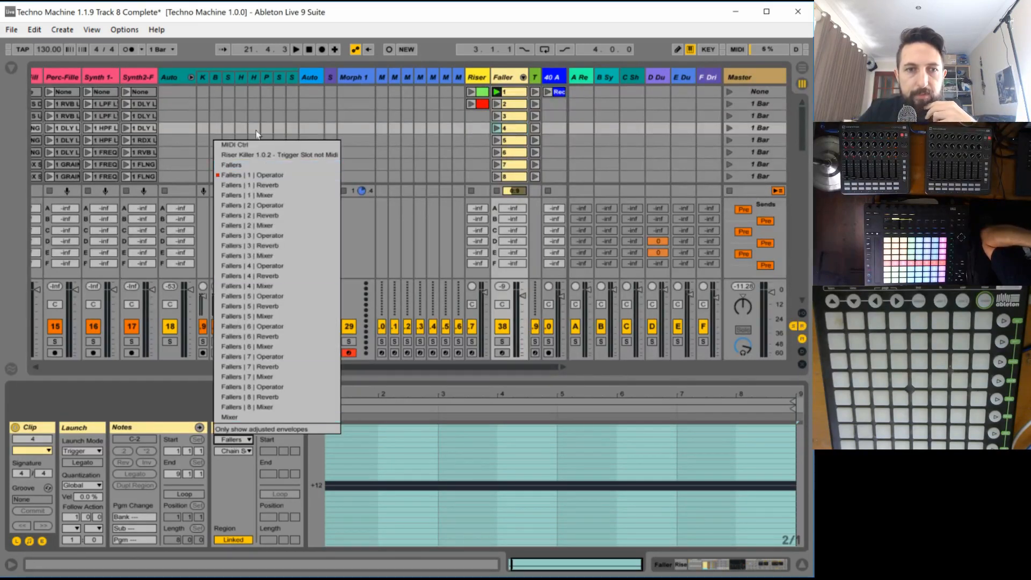
left_click(244, 165)
left_click(238, 453)
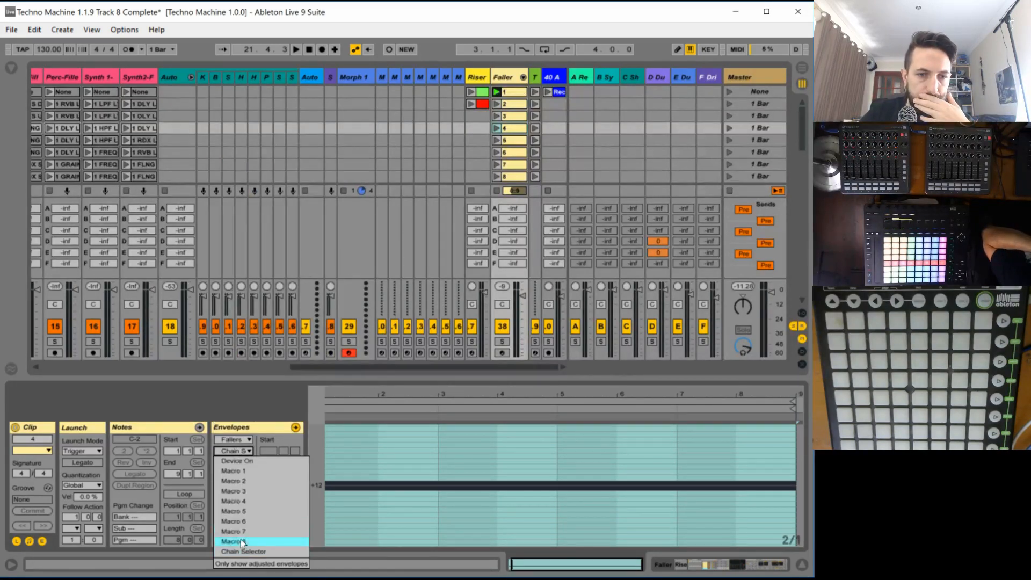
left_click(240, 553)
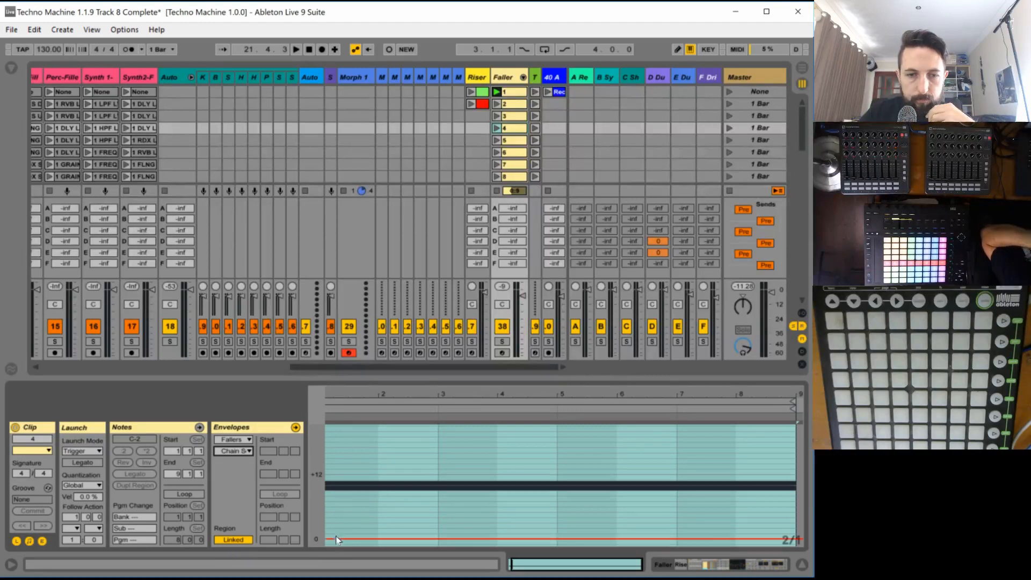
left_click_drag(334, 536, 334, 522)
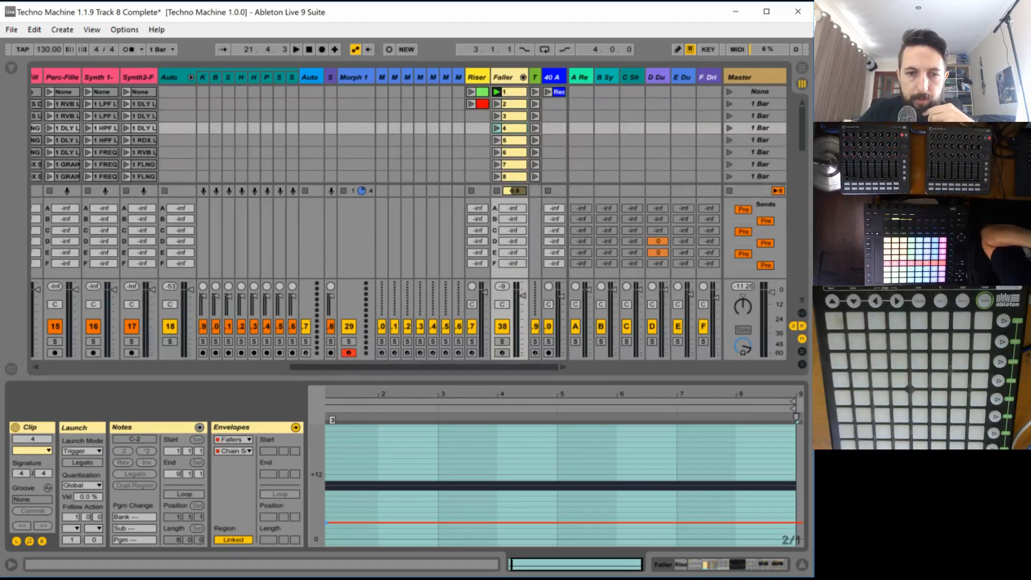
- Set the Fallers Chain Selector envelope of Faller clip 5 to 4
left_click(509, 140)
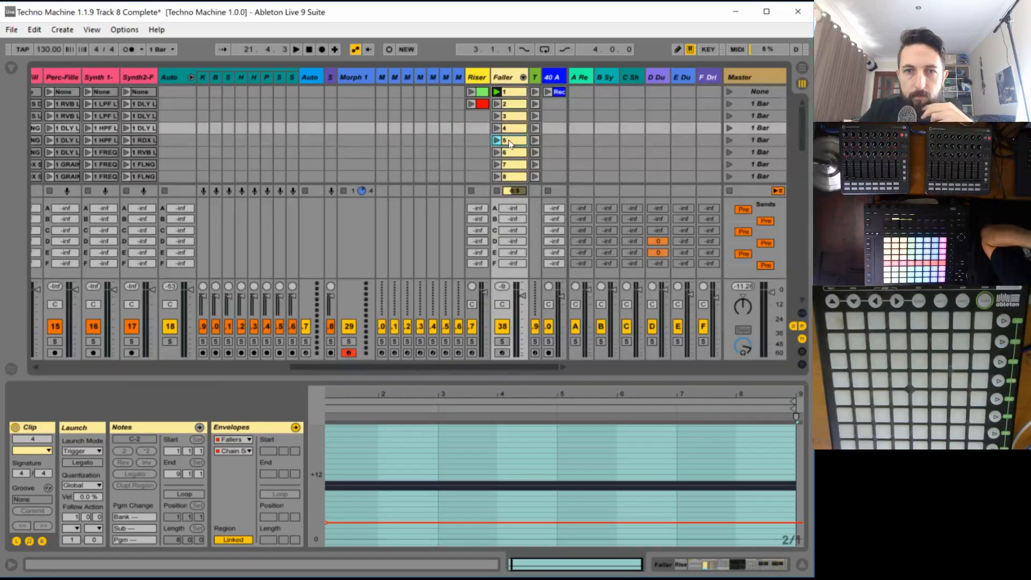
left_click(235, 439)
left_click(234, 444)
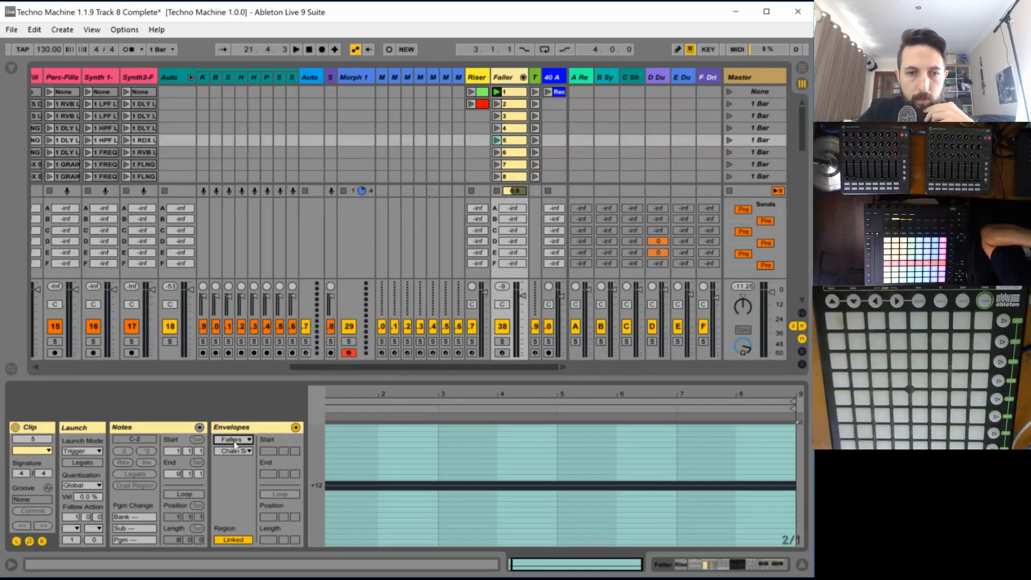
left_click(235, 451)
left_click(243, 437)
left_click(242, 436)
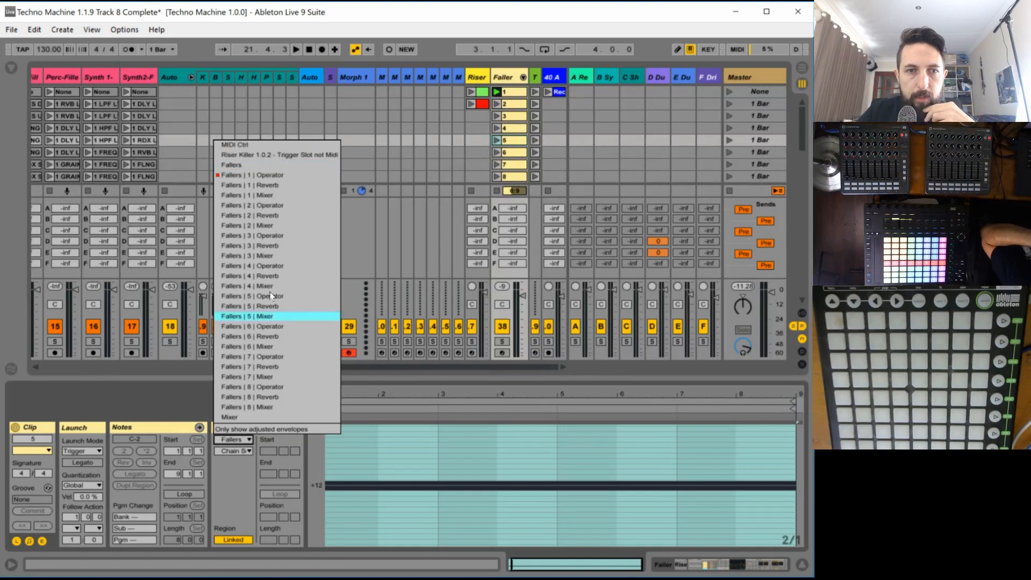
left_click(278, 160)
left_click(240, 451)
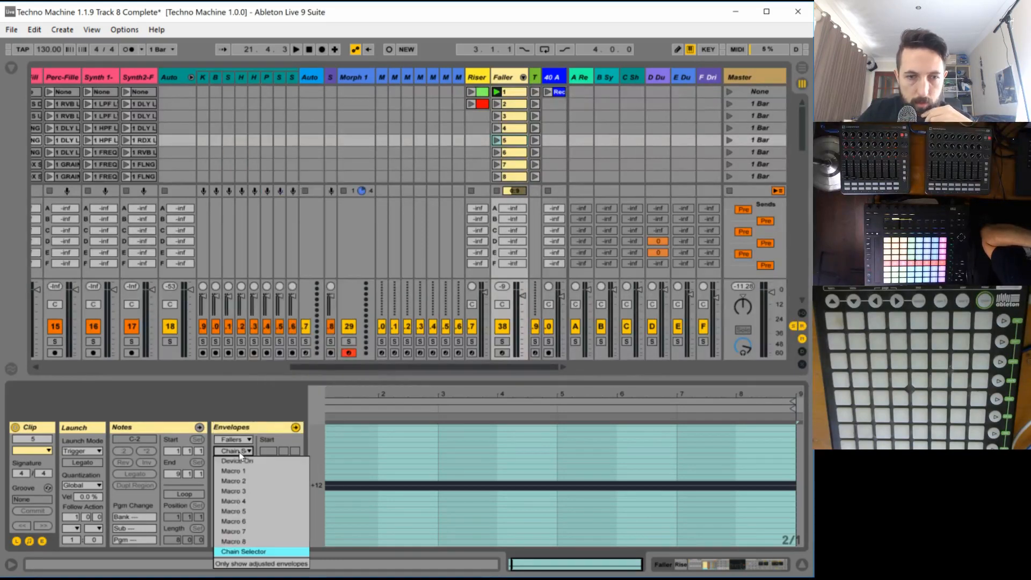
left_click(278, 552)
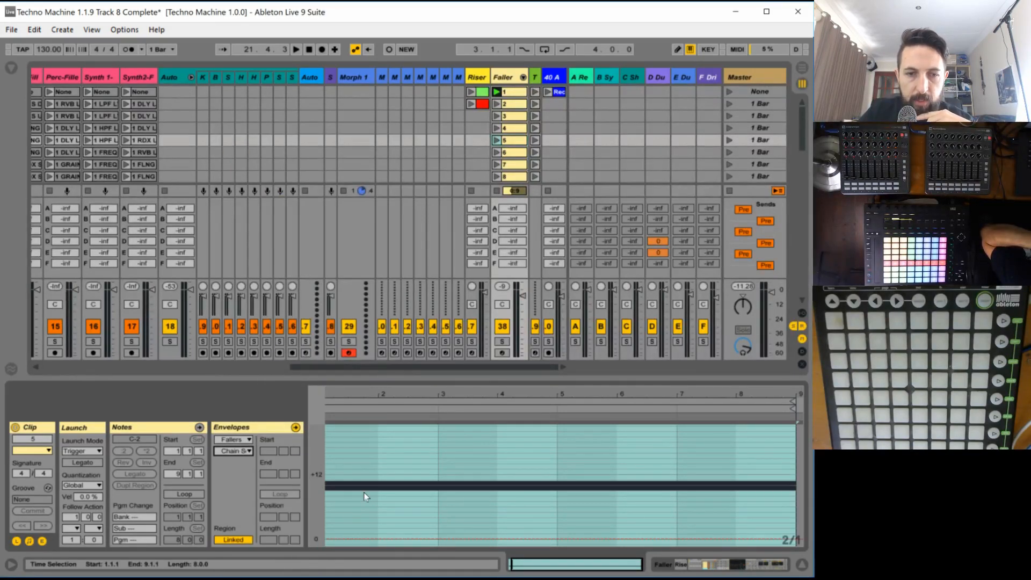
left_click(339, 526)
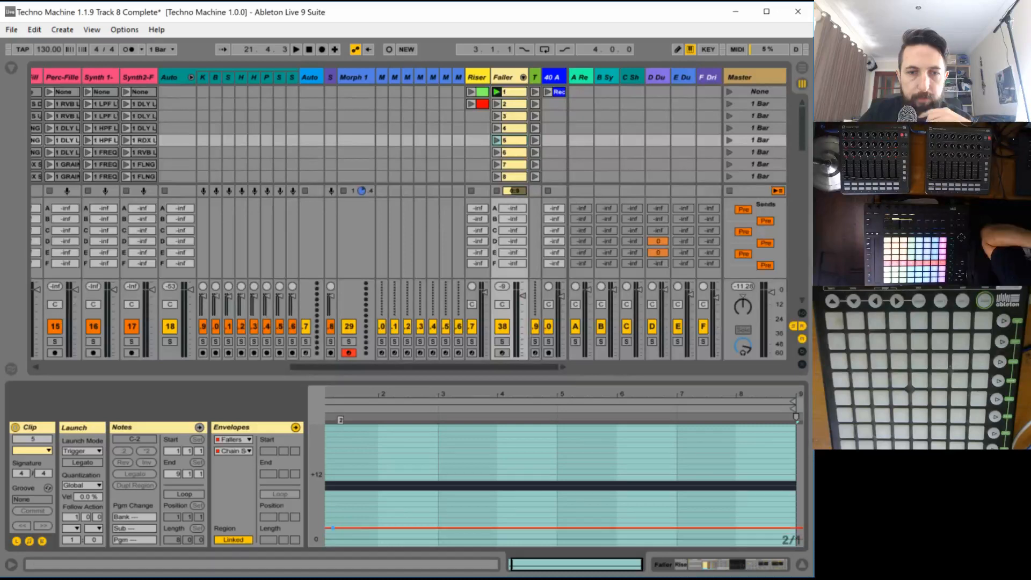
left_click_drag(333, 528, 331, 517)
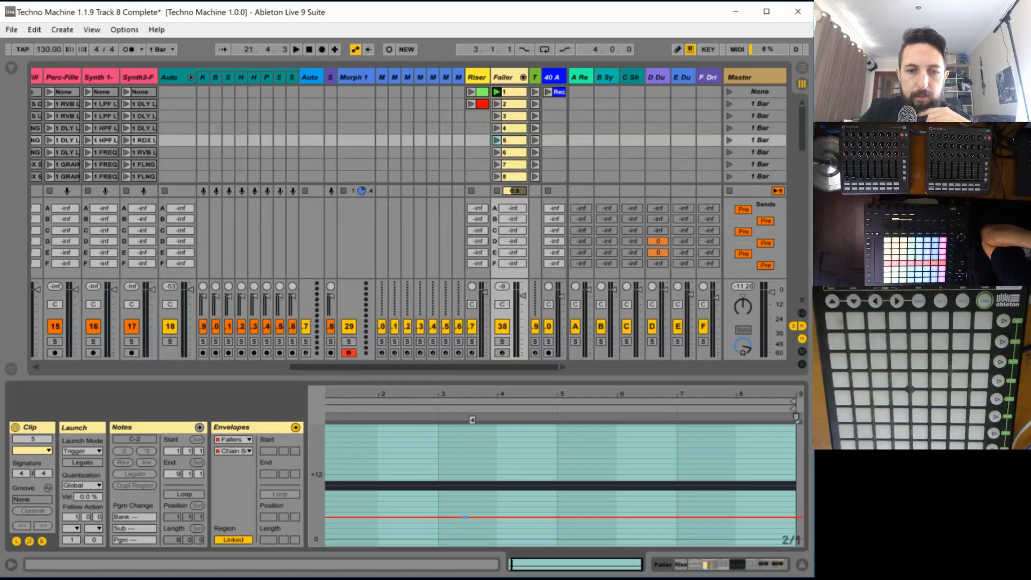
- Finish levelling clip 5's envelope line, and set the Fallers Chain Selector envelope of Faller clip 6 to 5
mouse_move(371, 517)
left_mouse_down()
mouse_move(338, 537)
mouse_move(327, 522)
mouse_move(351, 517)
left_mouse_up()
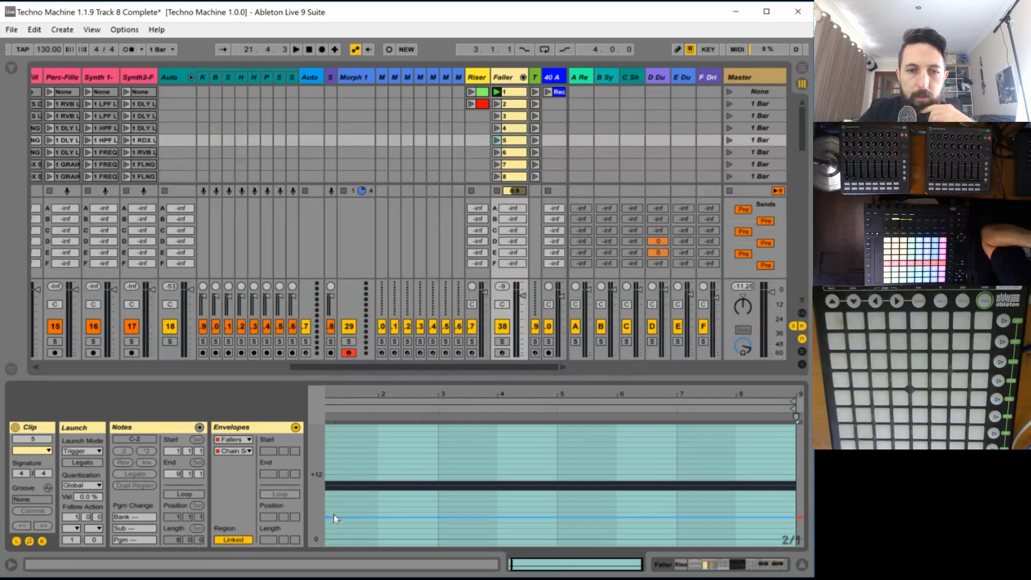
left_click(511, 154)
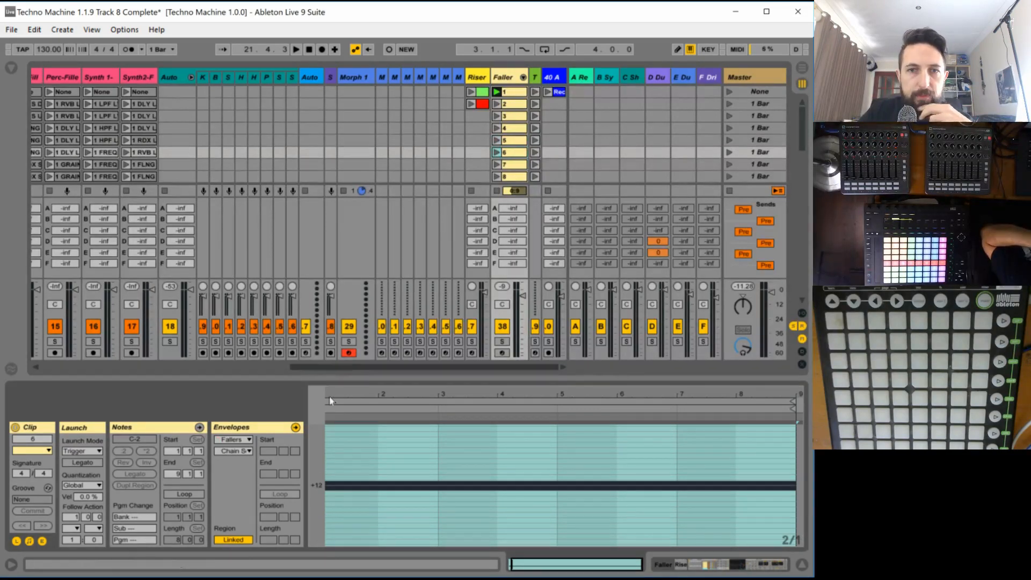
left_click(242, 439)
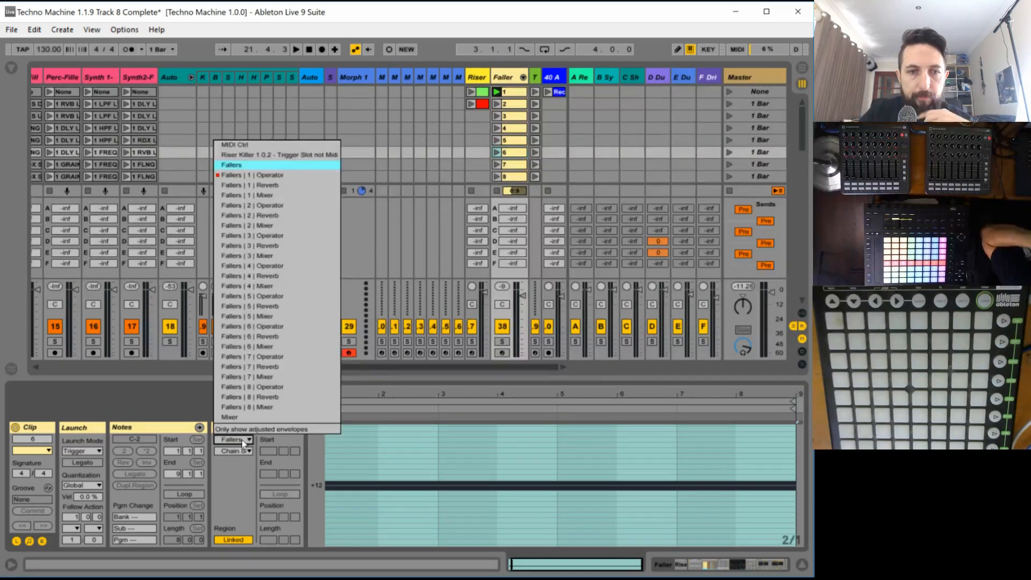
left_click(232, 164)
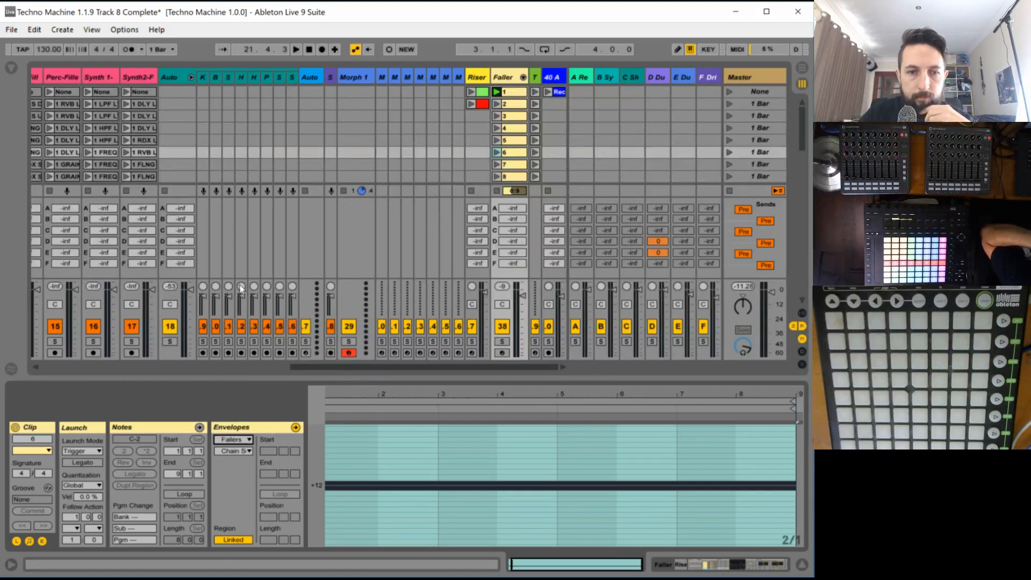
left_click(240, 451)
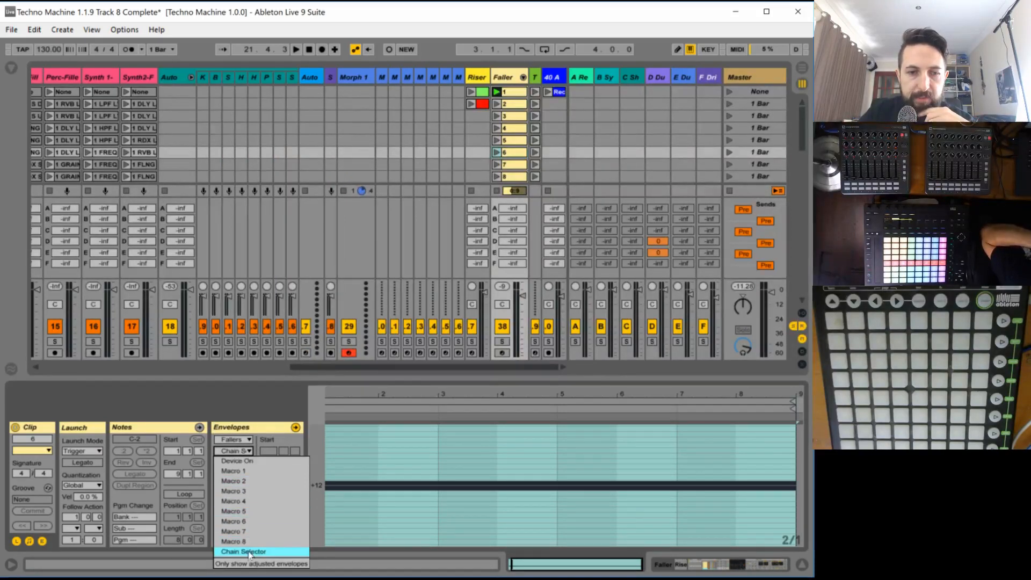
left_click(290, 552)
left_click_drag(339, 538, 325, 512)
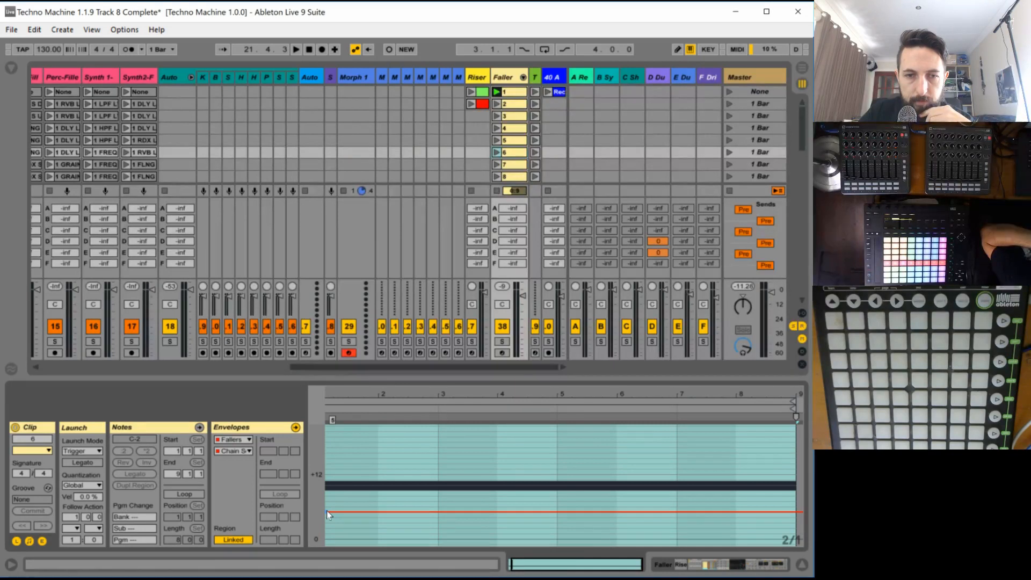
- Set the Fallers Chain Selector envelope of Faller clip 7 to 6 across the whole clip
left_click(507, 165)
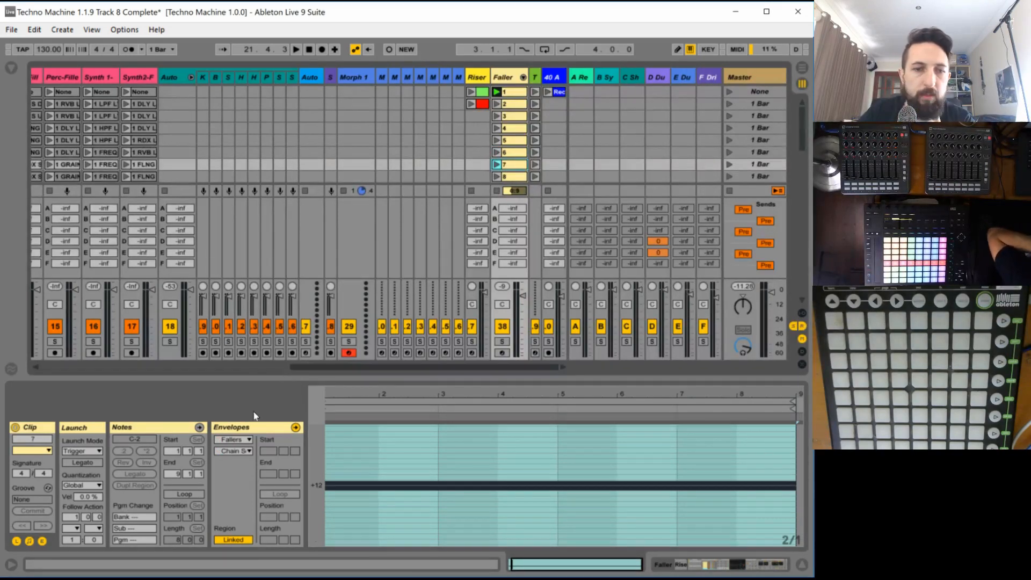
left_click(246, 440)
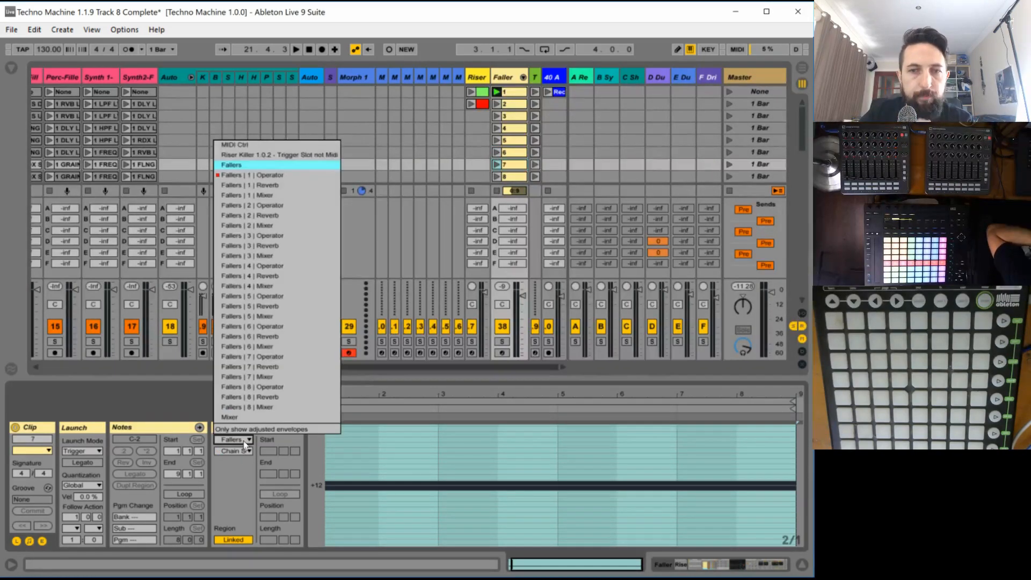
left_click(521, 160)
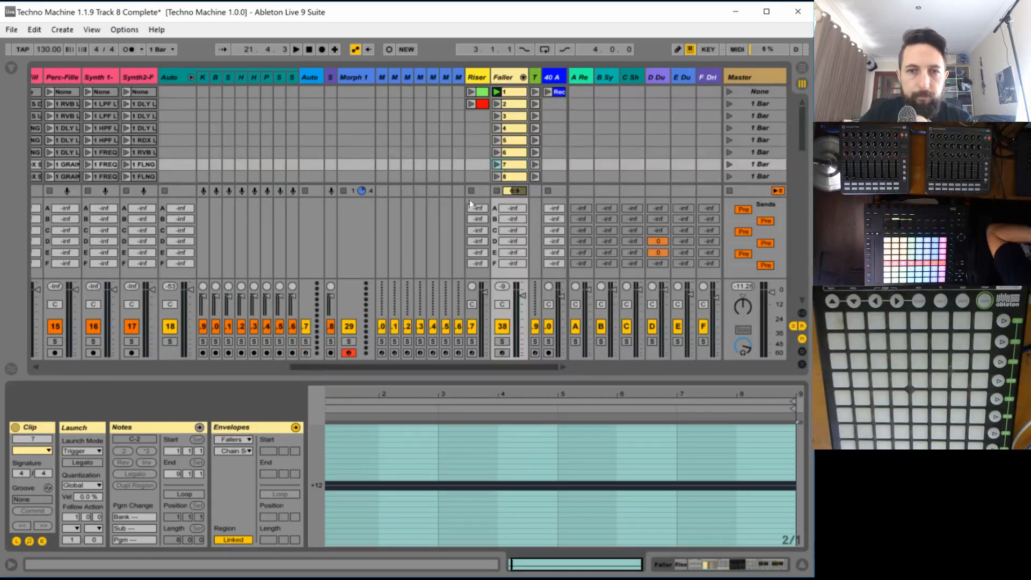
left_click(246, 439)
left_click(256, 165)
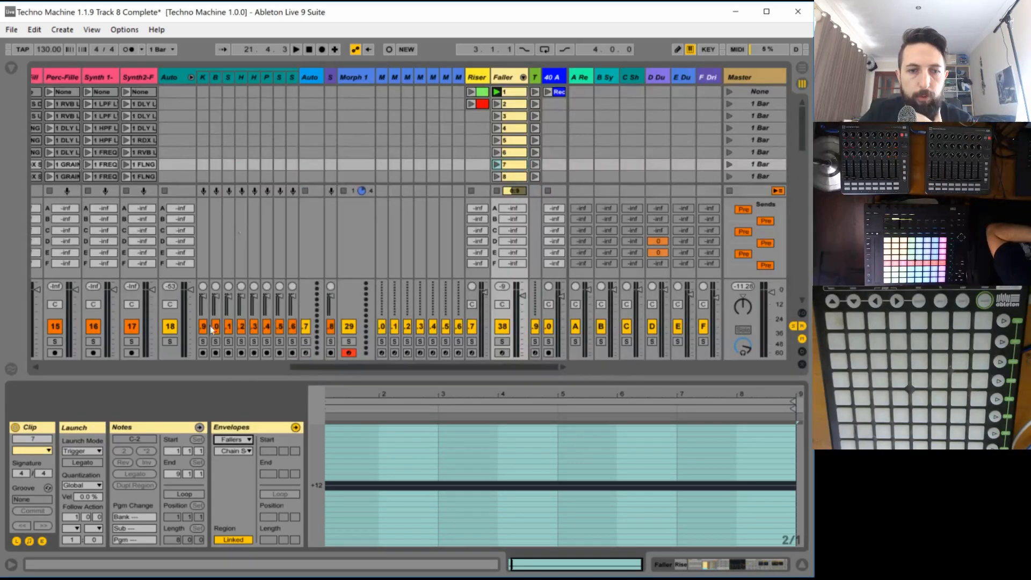
left_click(234, 449)
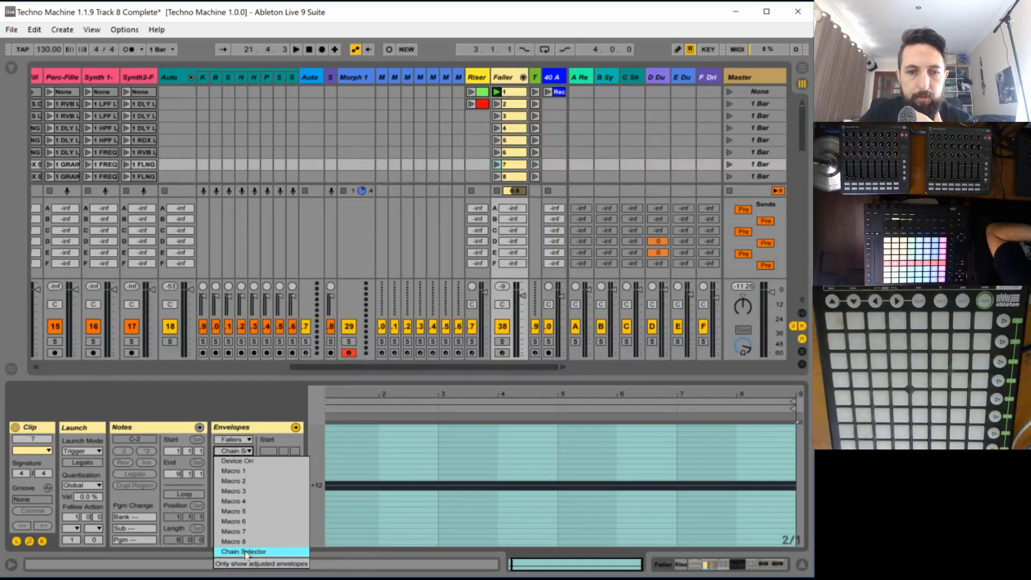
left_click(259, 547)
left_click_drag(338, 539, 338, 507)
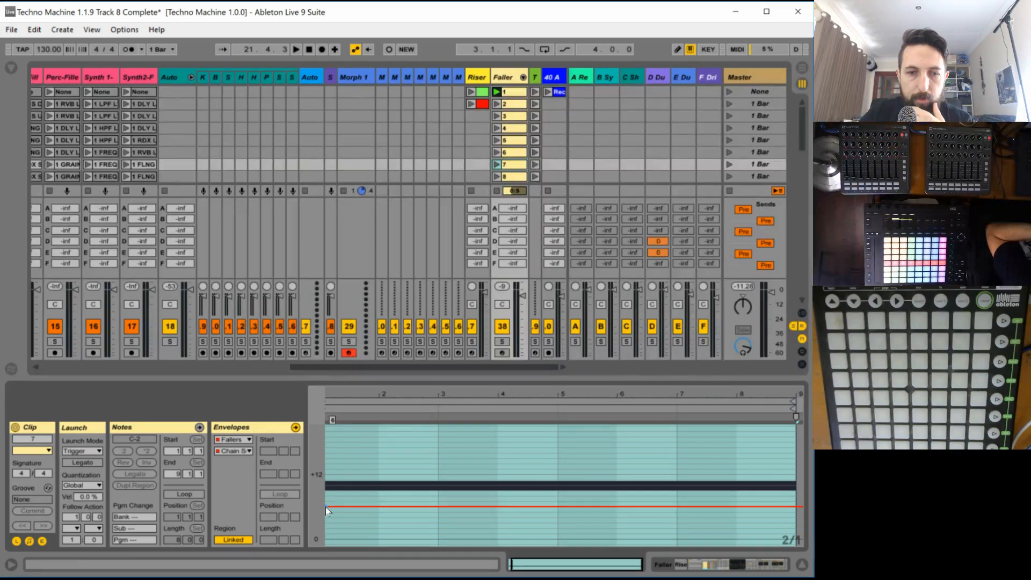
- Set the Fallers Chain Selector envelope of Faller clip 8 to 7
left_click(510, 180)
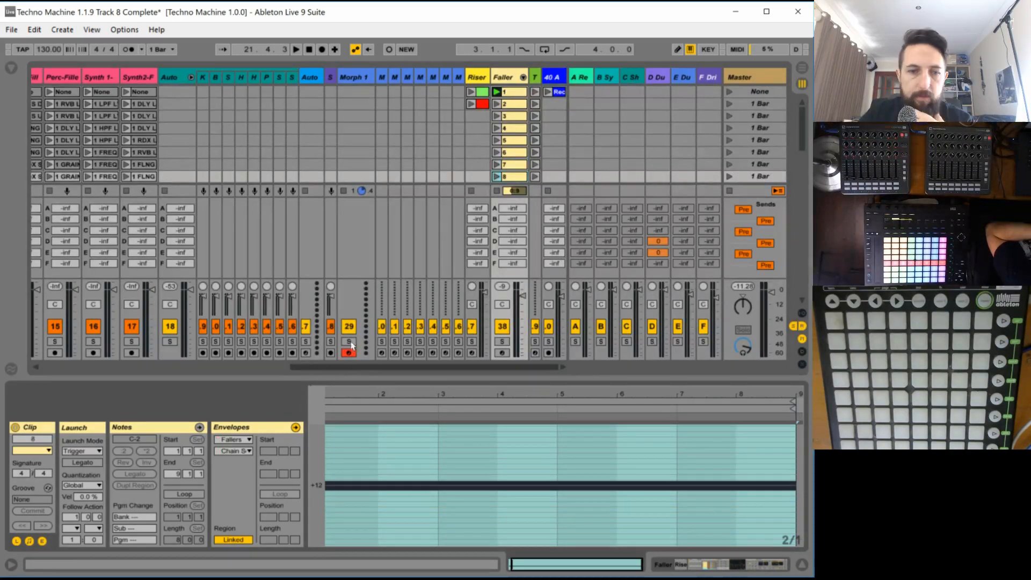
left_click(237, 437)
left_click(272, 165)
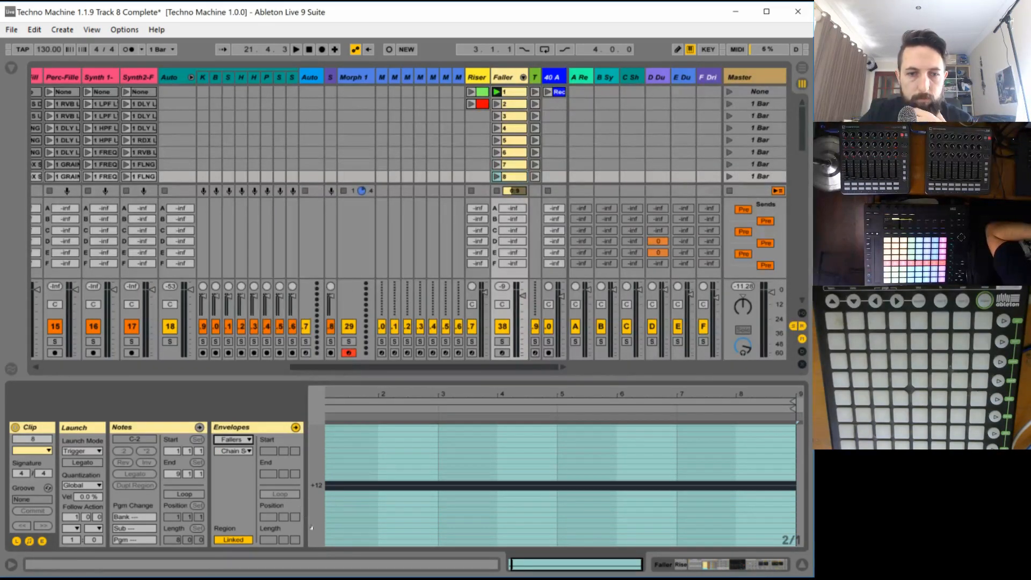
left_click_drag(339, 539, 339, 500)
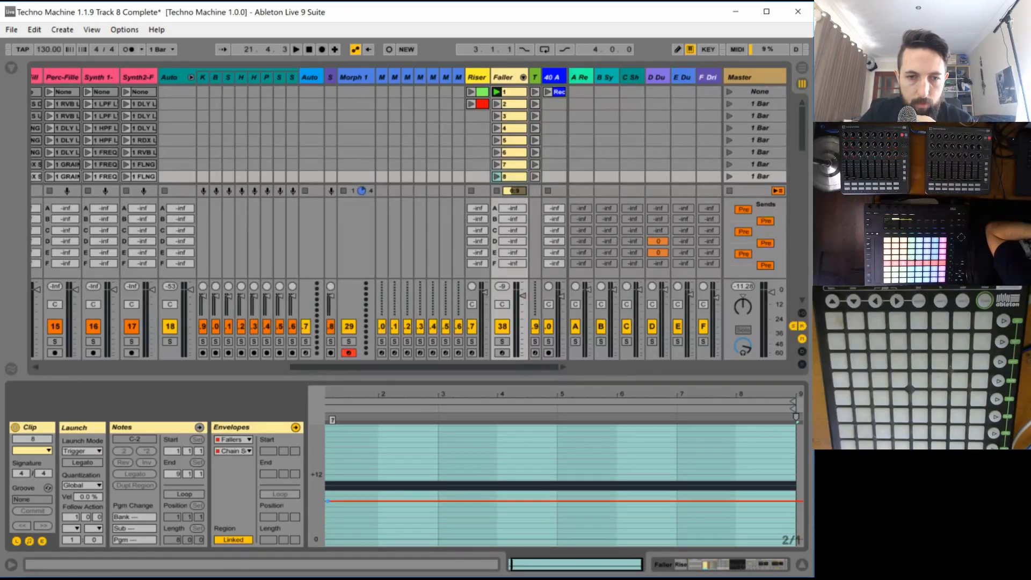
- Show the Fallers rack's chain select zones and stagger chains 2 to 8 onto single values 1 to 7
double_click(503, 78)
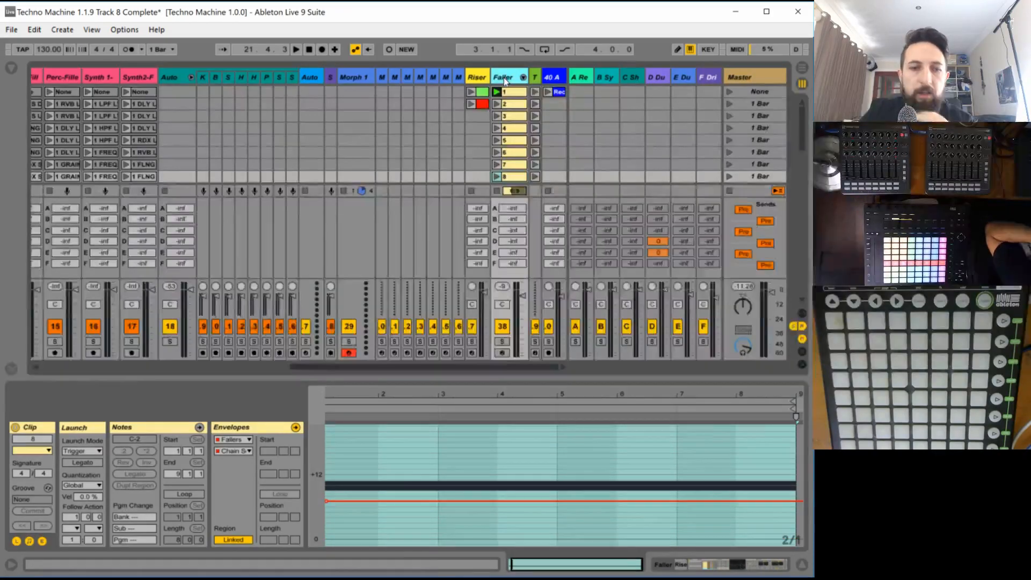
left_click(202, 444)
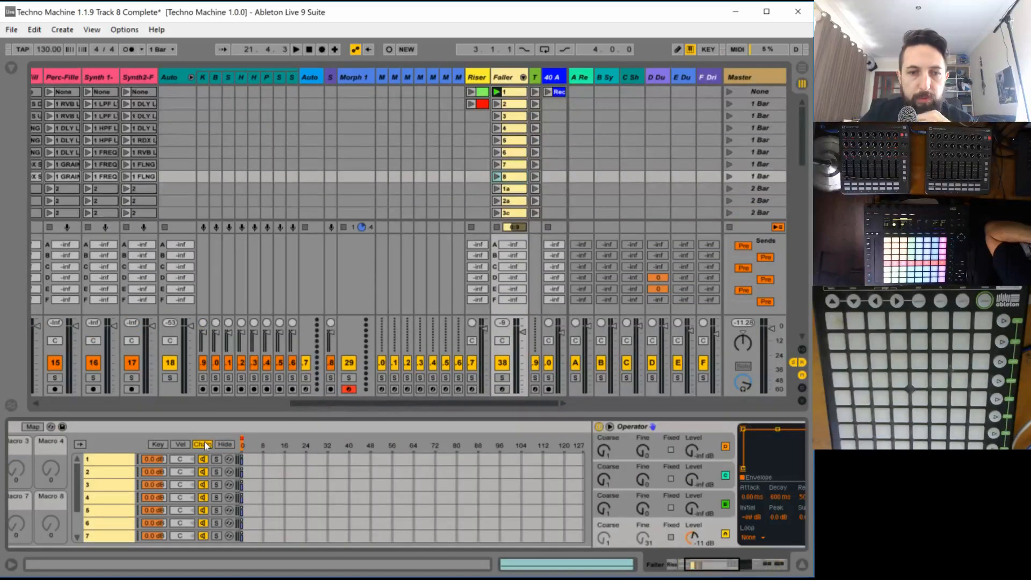
left_click(242, 472)
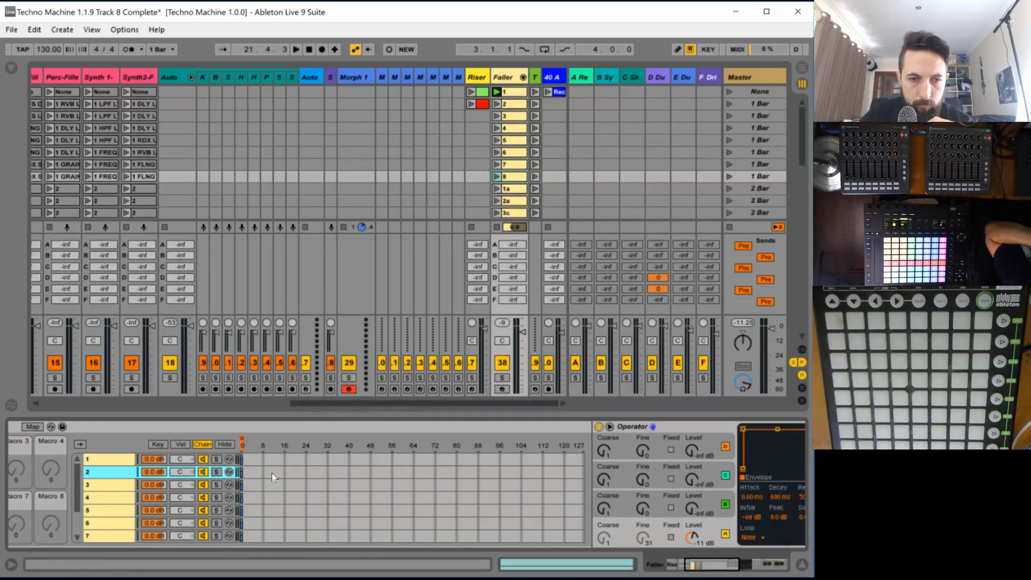
left_click(243, 486)
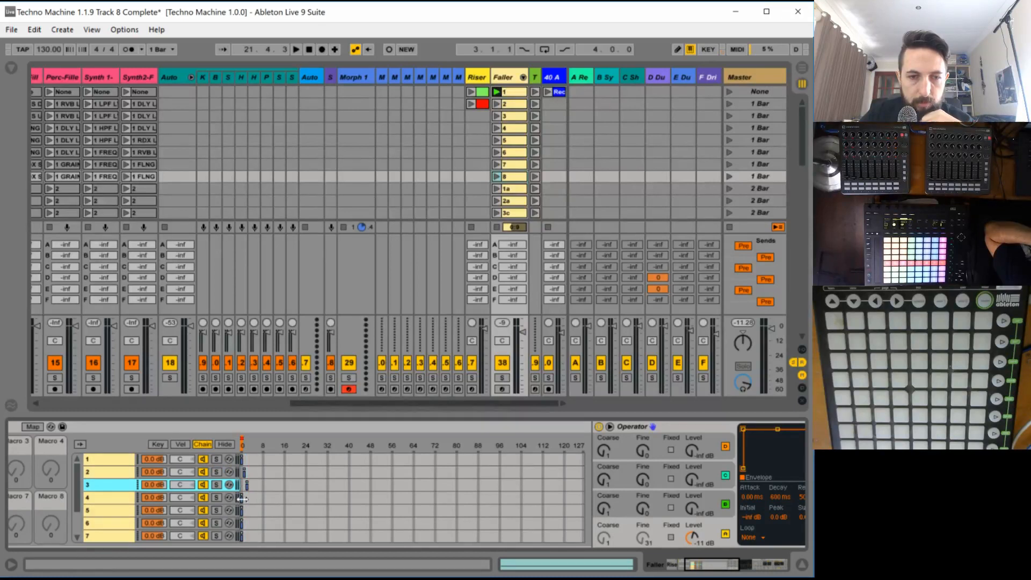
left_click_drag(242, 499, 255, 523)
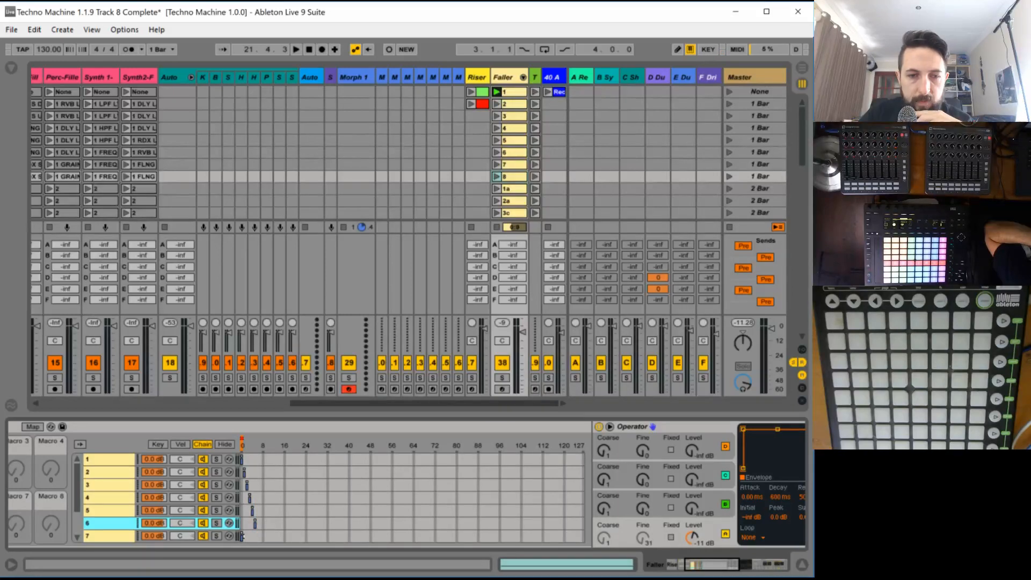
left_click_drag(241, 536, 261, 525)
scroll(249, 514, "down", 3)
scroll(286, 494, "down", 1)
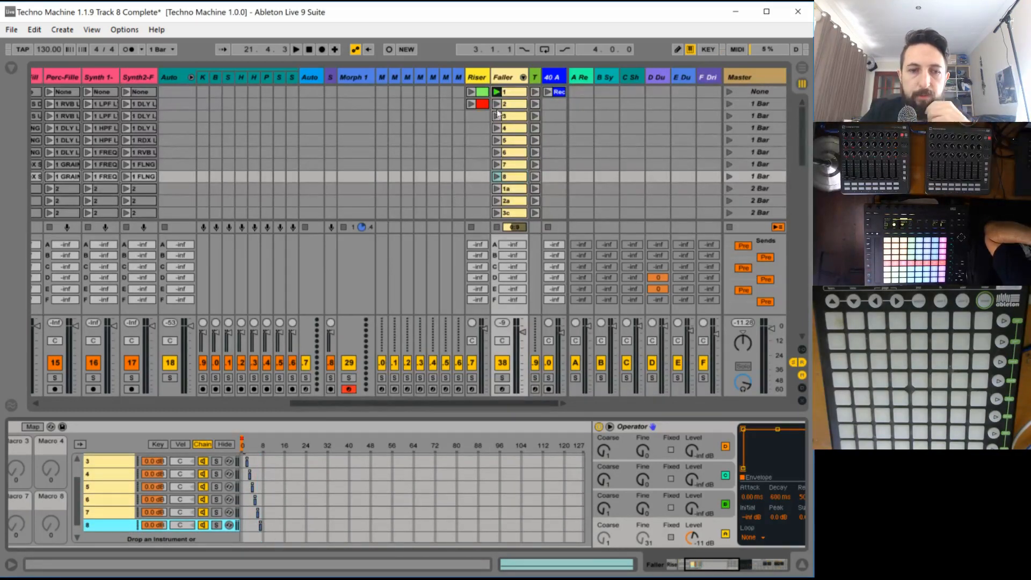
- Launch Faller clips 1 to 8 in turn to check which rack chain each one selects
scroll(156, 475, "up", 2)
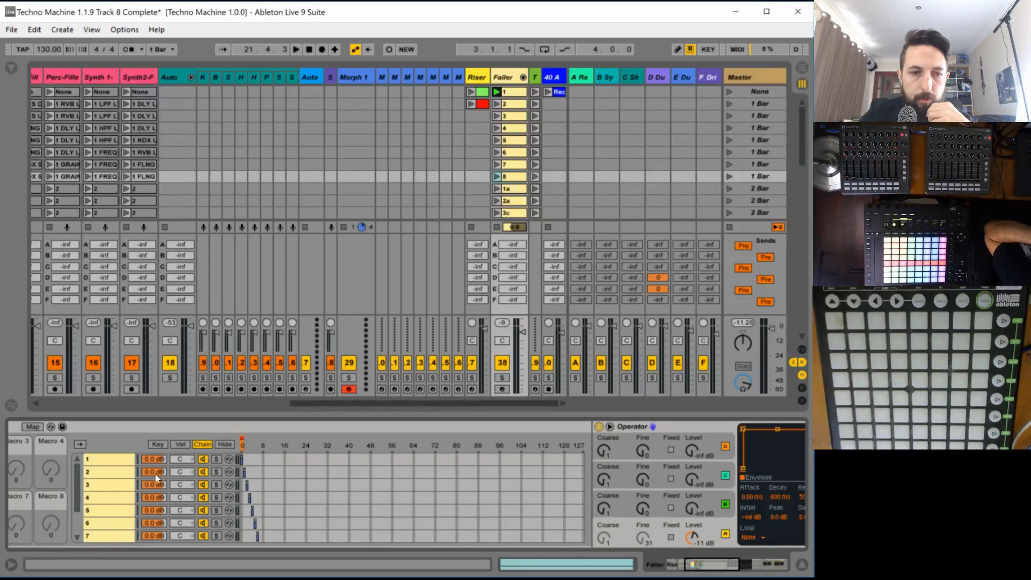
left_click(498, 92)
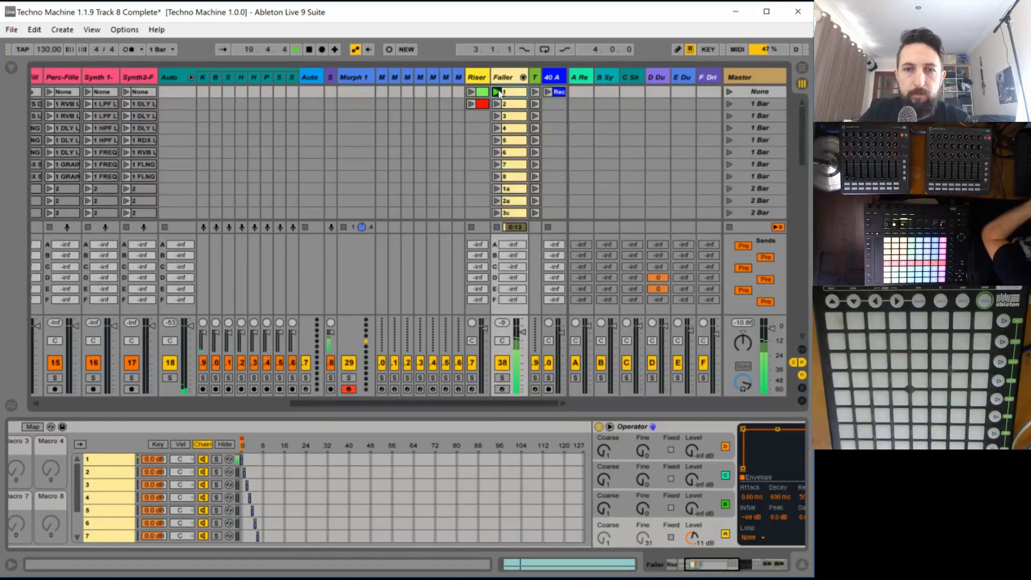
left_click(497, 104)
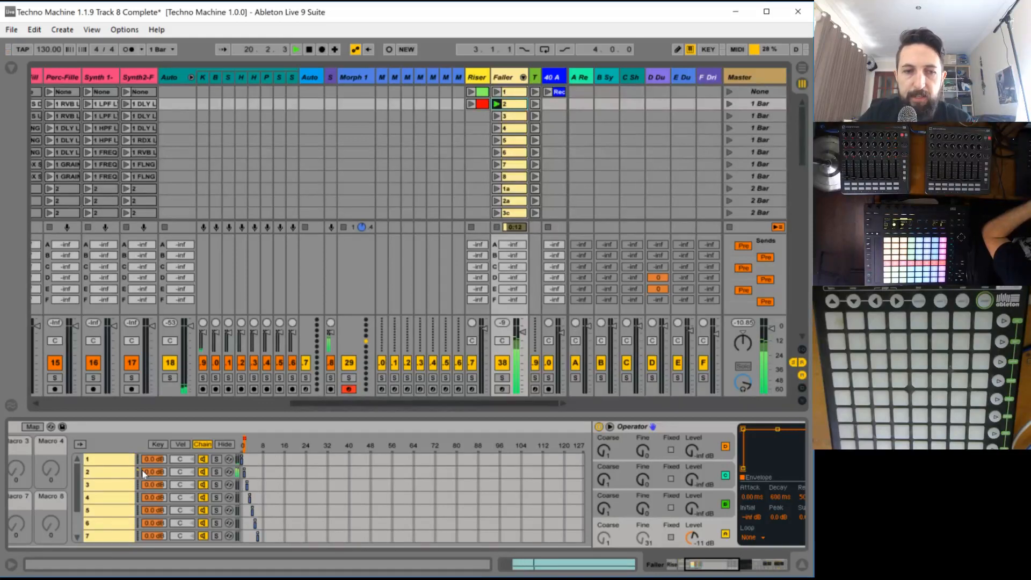
left_click(497, 116)
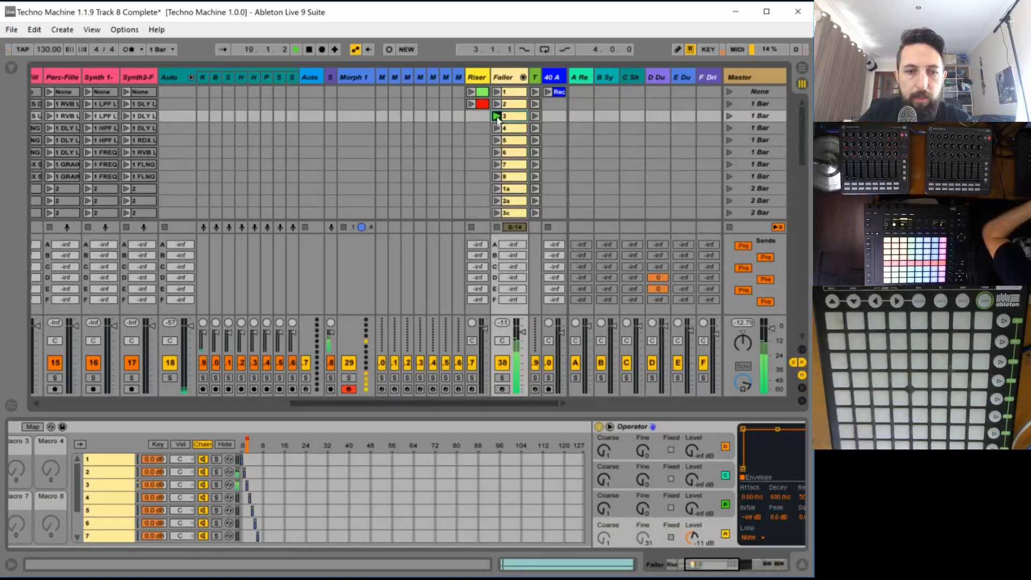
left_click(498, 129)
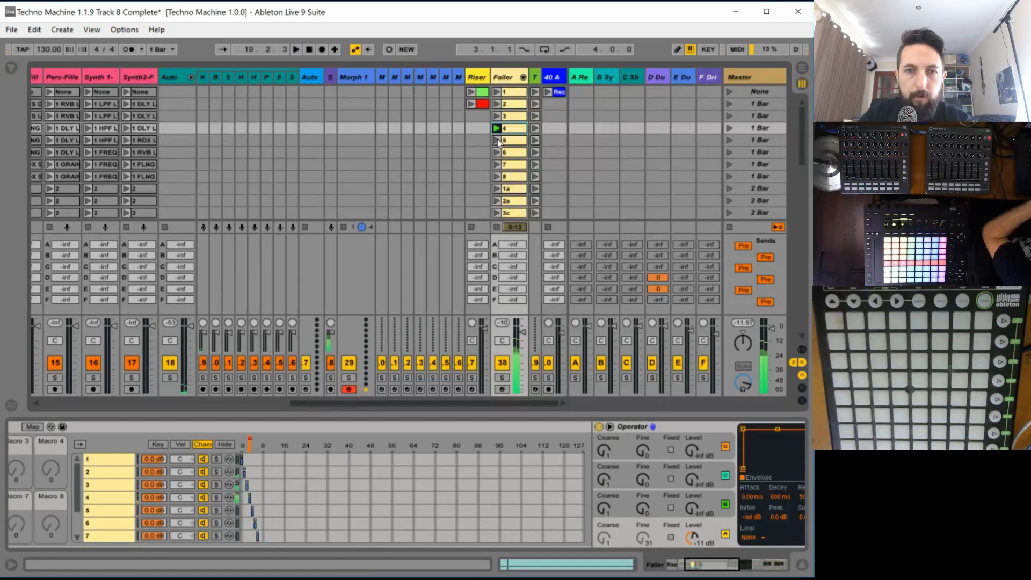
left_click(498, 141)
left_click(496, 153)
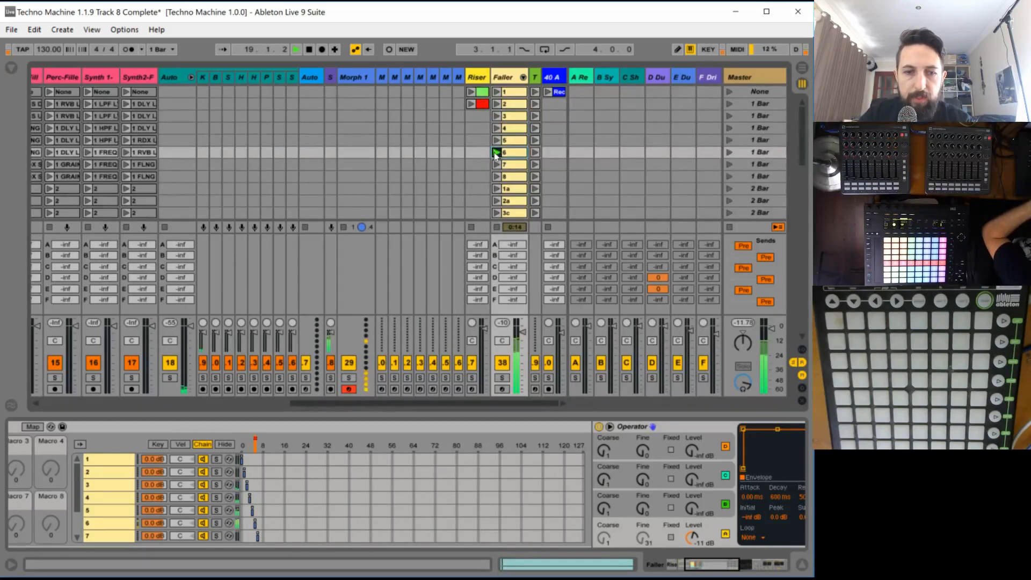
left_click(497, 164)
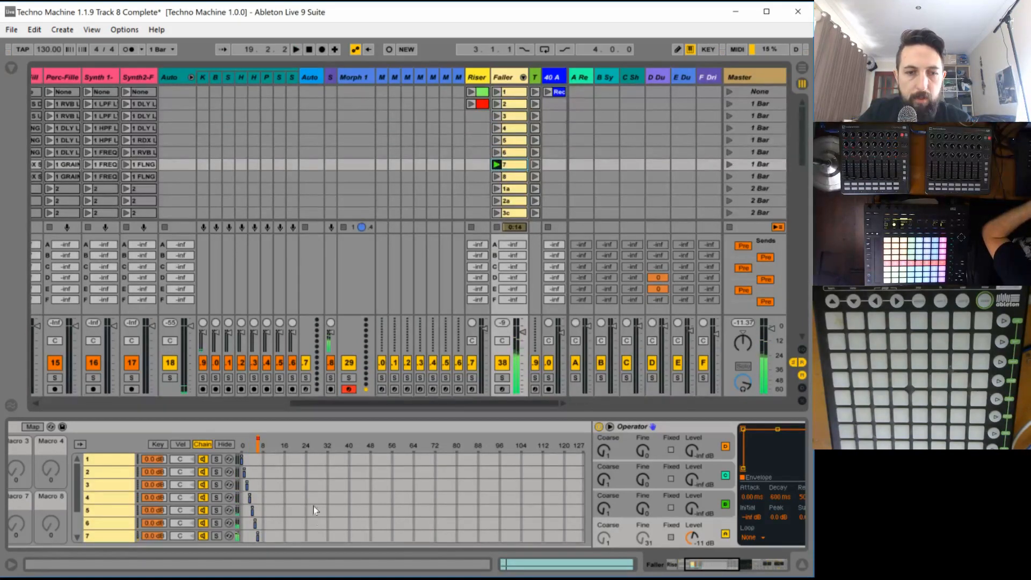
left_click(497, 177)
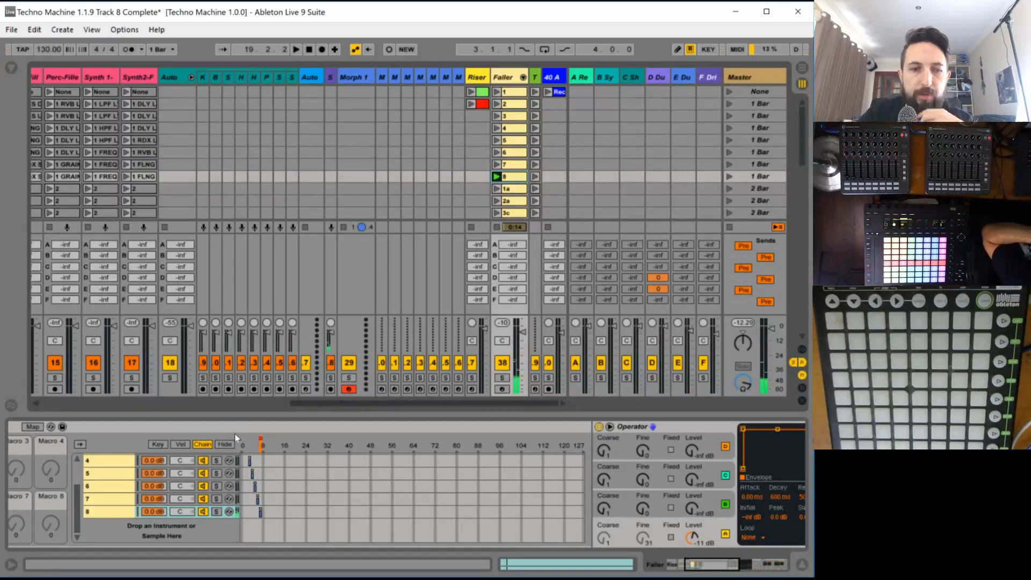
scroll(189, 472, "up", 3)
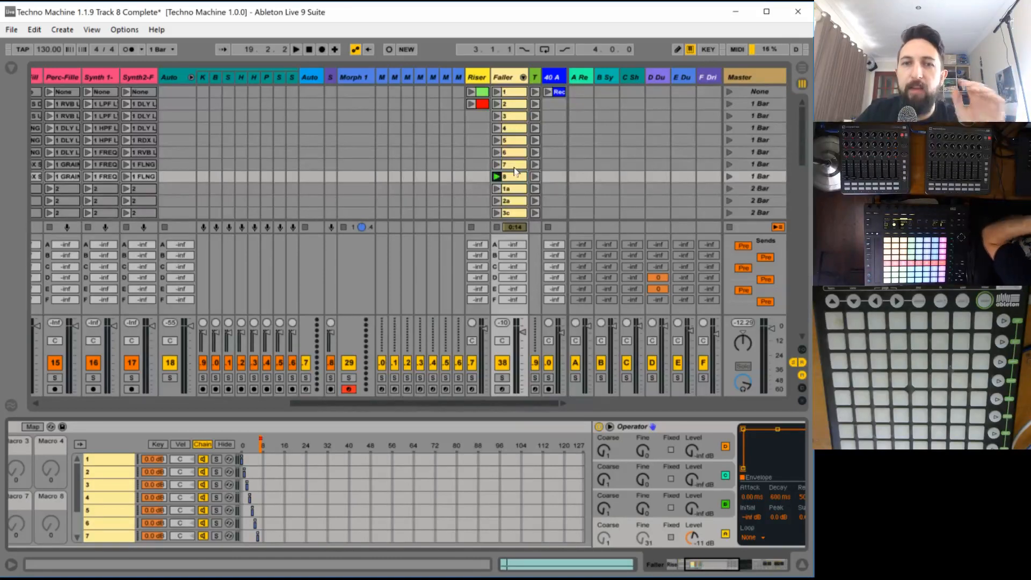
scroll(514, 172, "down", 5)
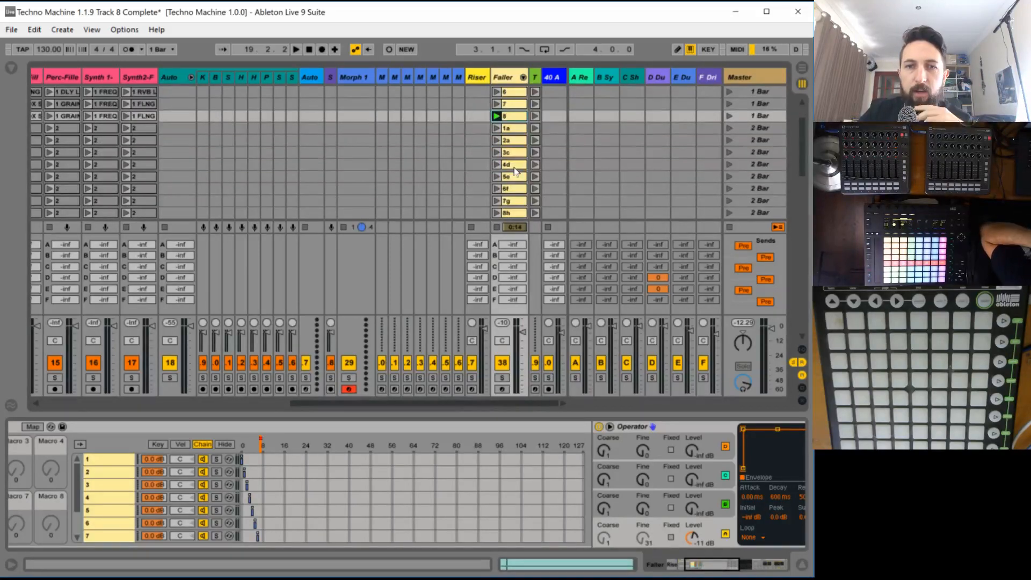
scroll(513, 171, "up", 3)
scroll(513, 171, "down", 2)
scroll(515, 161, "up", 4)
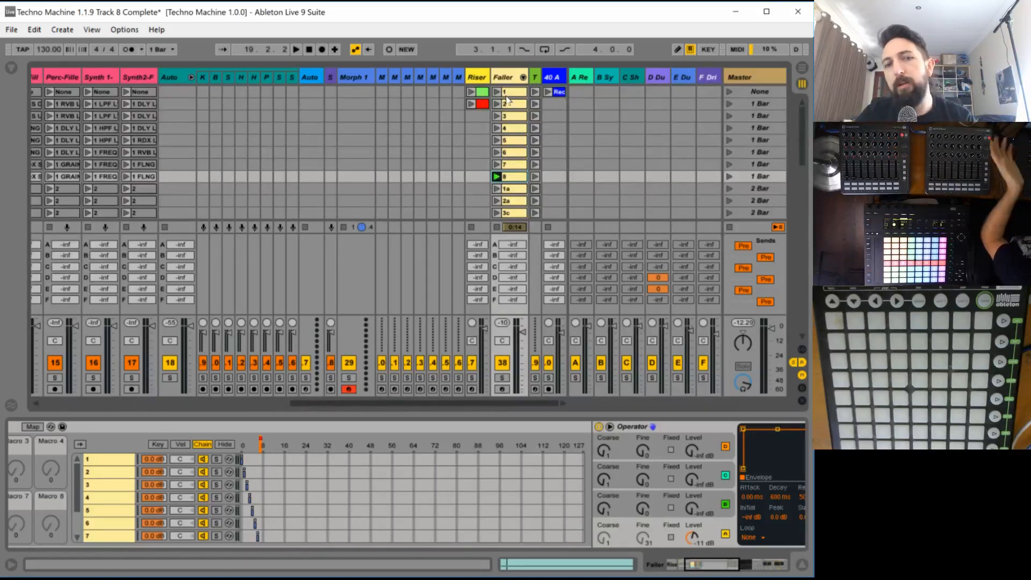
- Play Faller clip 1 again to check its chain, and stop playback
left_click(516, 96)
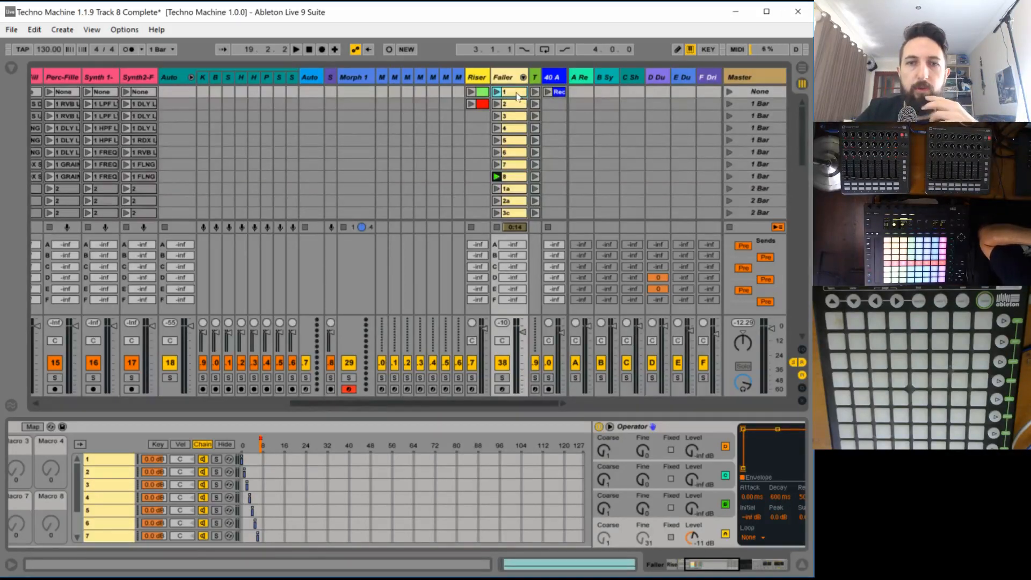
left_click(497, 91)
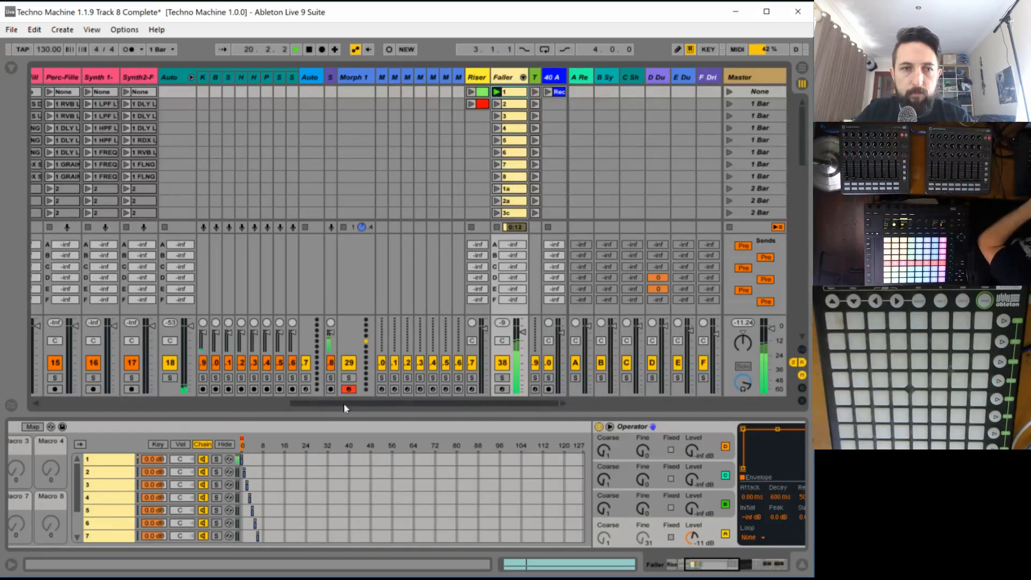
key("space")
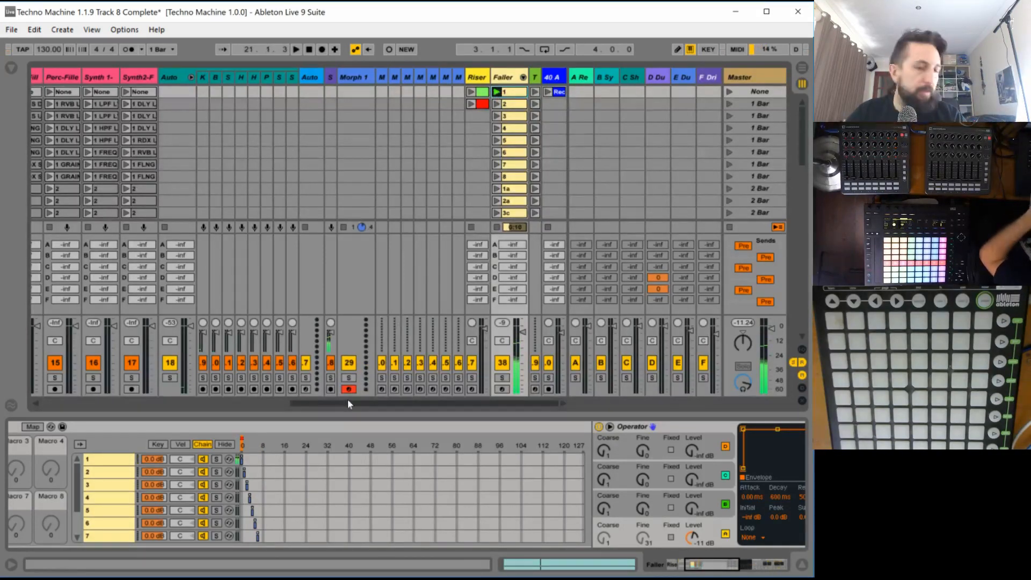
- Play the Track 1 MAIN clips together with Faller clip 1 to hear the sound in context
left_click_drag(348, 401, 175, 402)
scroll(260, 167, "down", 4)
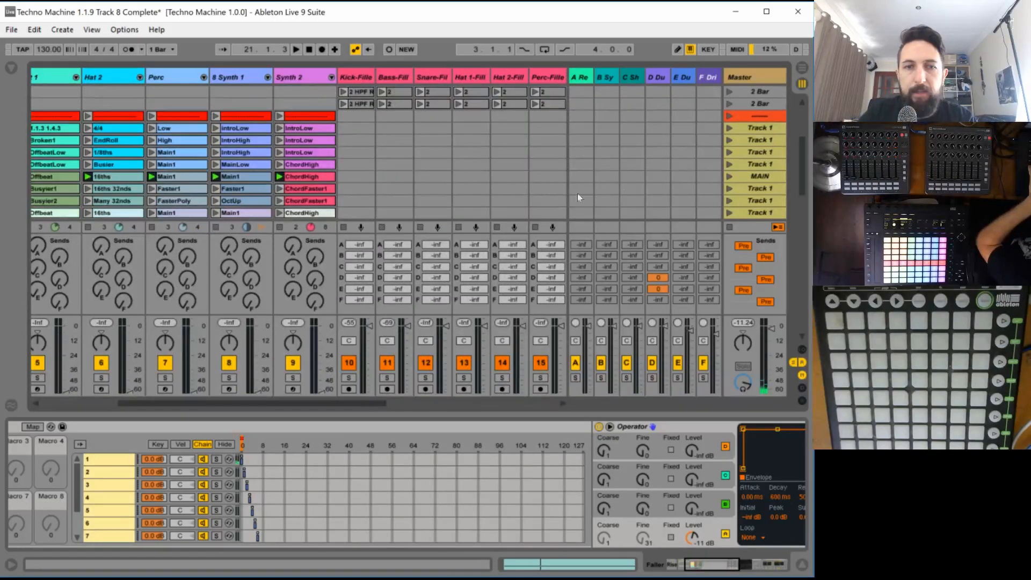
key("space")
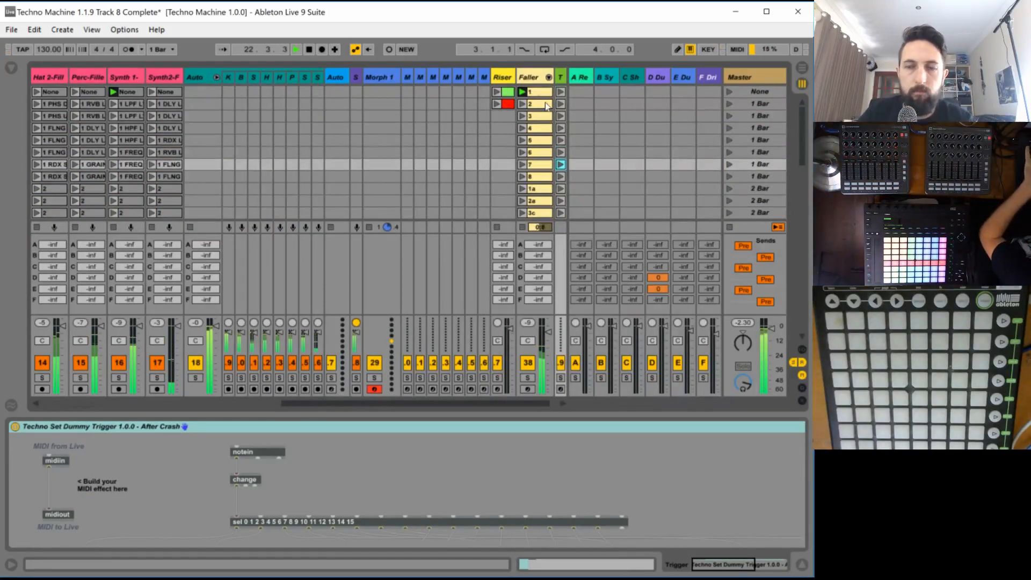
- In the Faller track's Operator, switch off oscillators B, C and D and enable a retriggered filter-only LFO at rate 127 and amount 100%
left_click(530, 79)
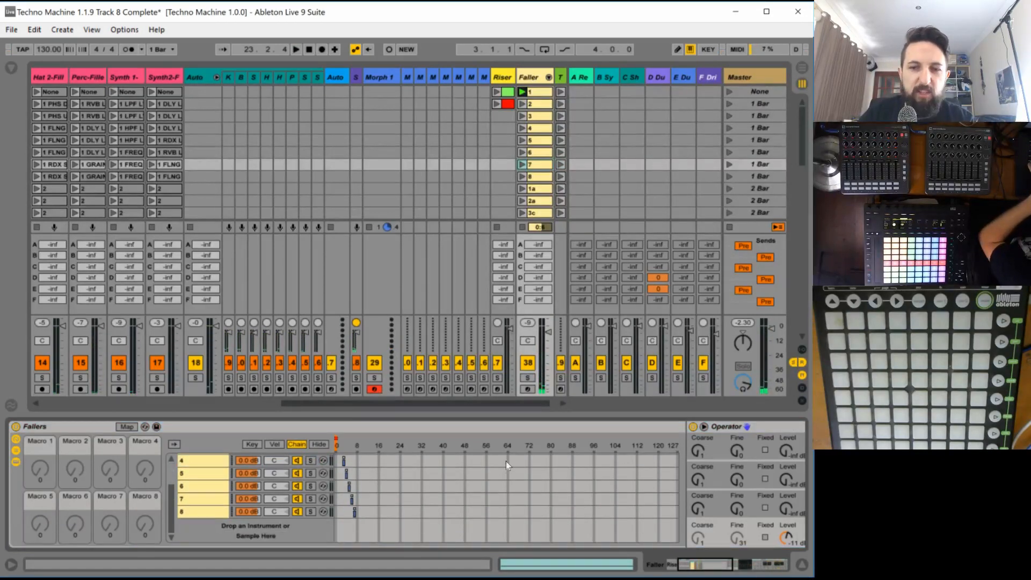
left_click_drag(695, 564, 736, 568)
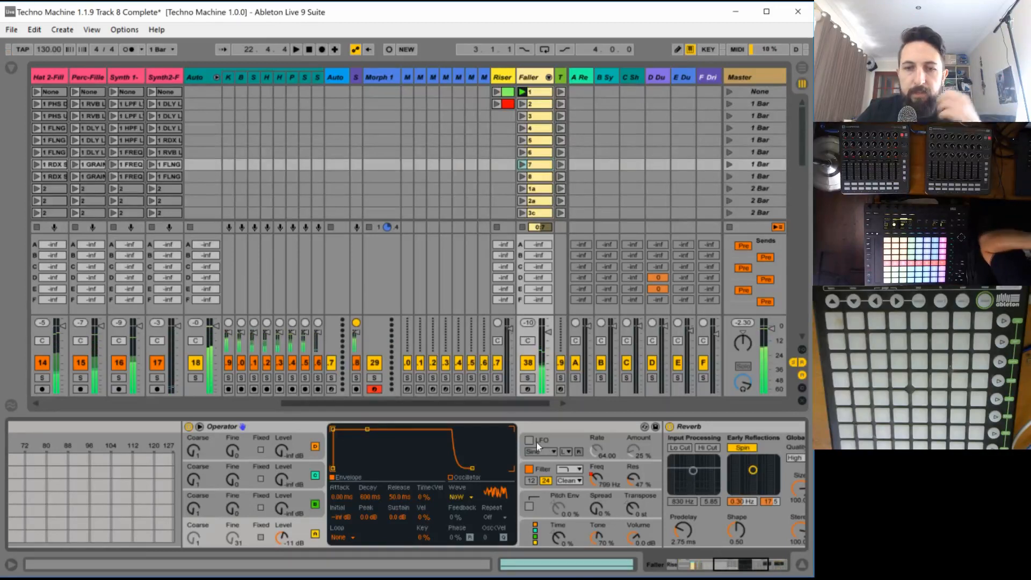
left_click(529, 459)
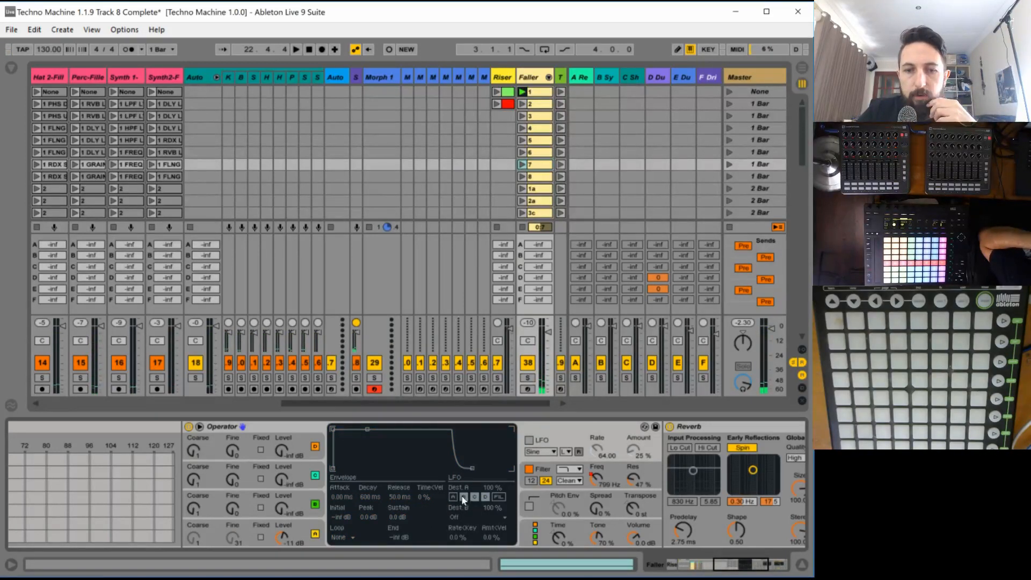
left_click(316, 504)
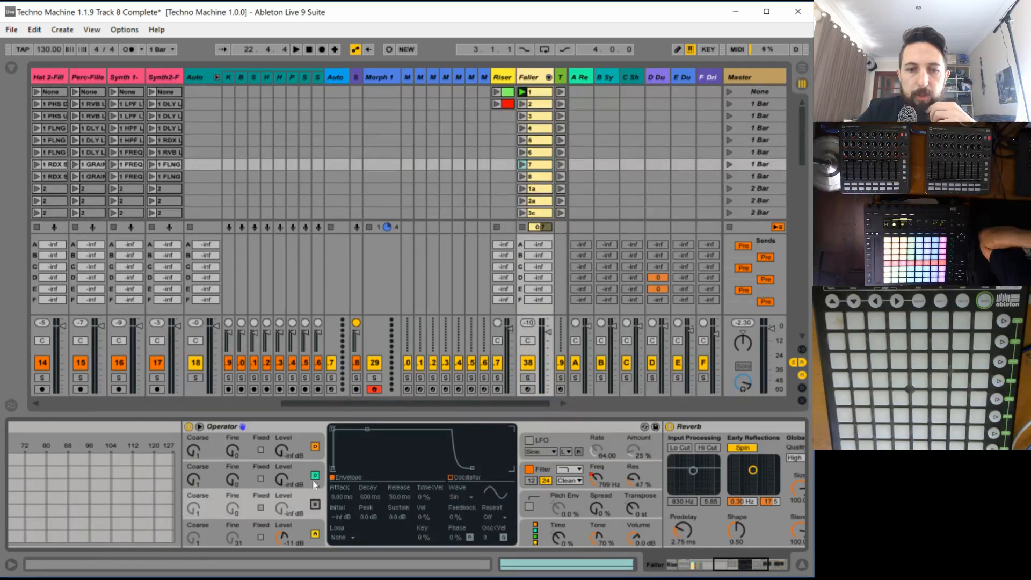
left_click(315, 475)
left_click(315, 446)
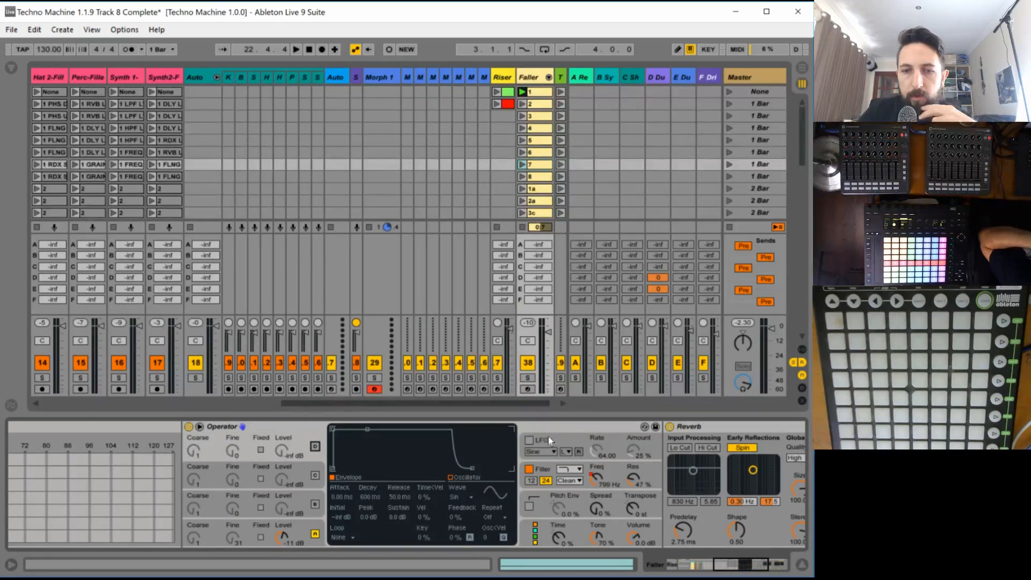
left_click(529, 440)
left_click(498, 497)
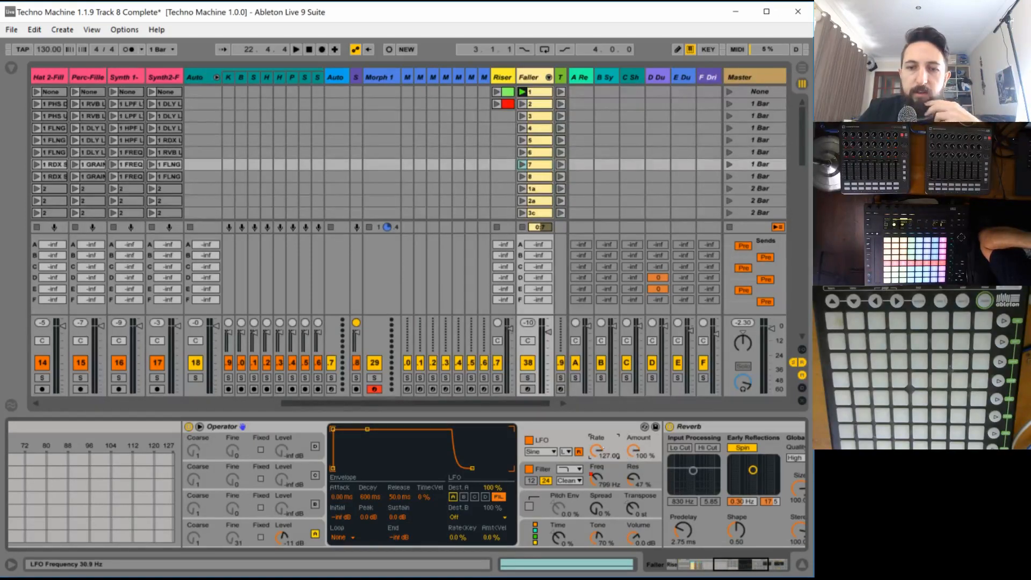
- Draw the LFO Rate envelope of Faller clip 1 as a straight fall from maximum at bar 1 to minimum at bar 9
left_click(532, 95)
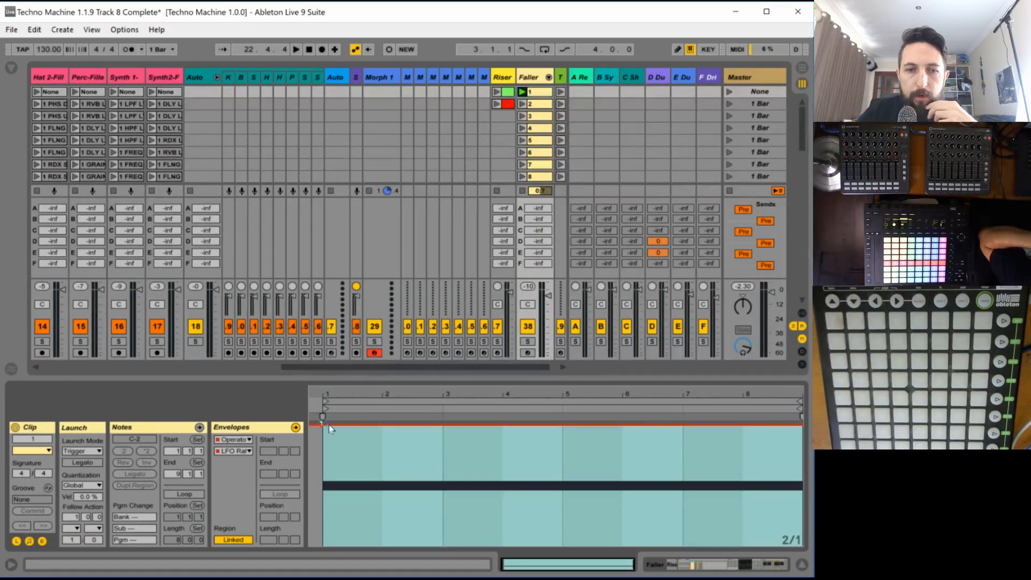
left_click_drag(330, 427, 719, 546)
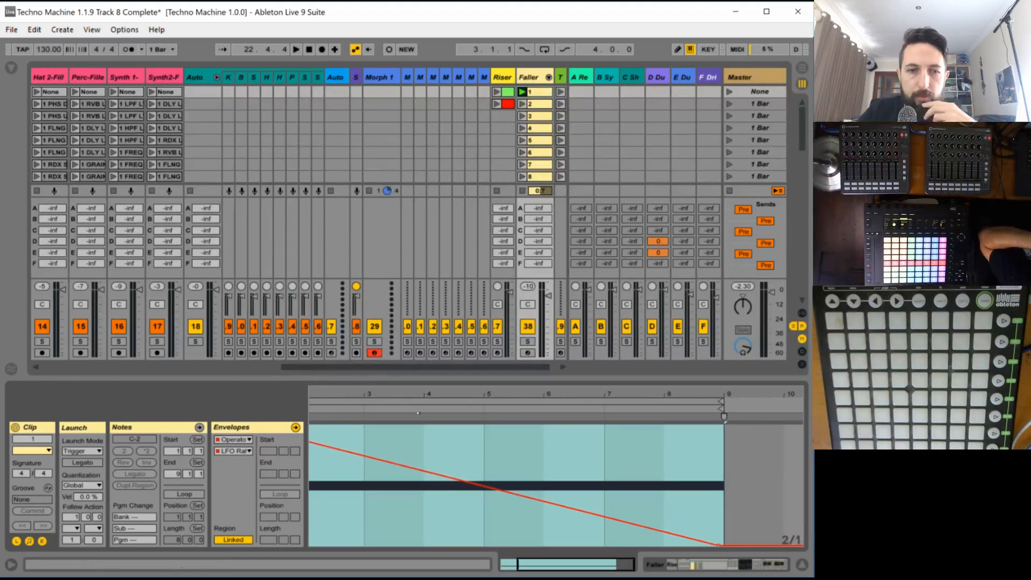
- Draw the LFO Amount Global envelope of Faller clip 1, held at 100% until bar 5 and falling to zero at bar 9, and audition it
left_click(234, 451)
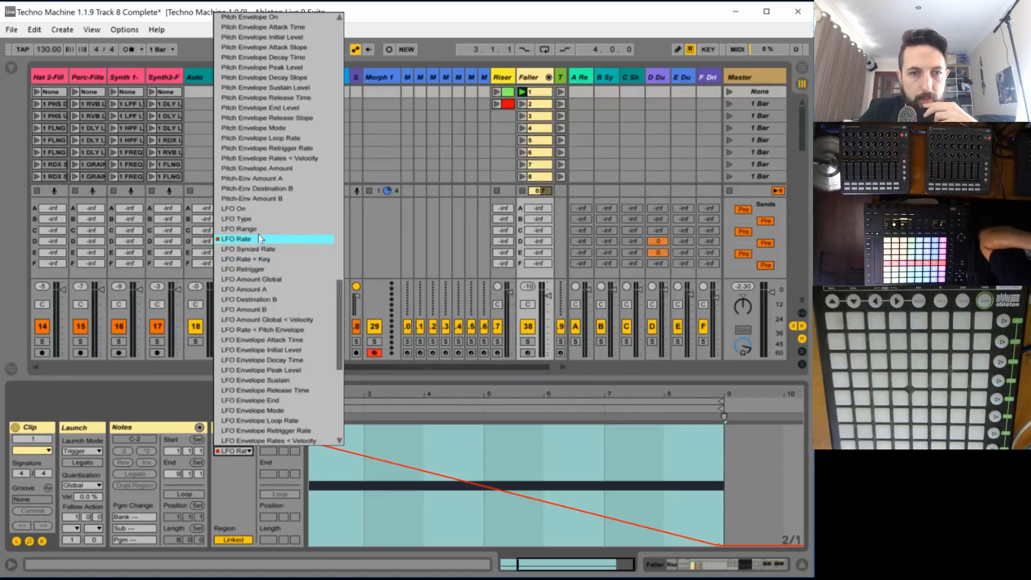
left_click(523, 79)
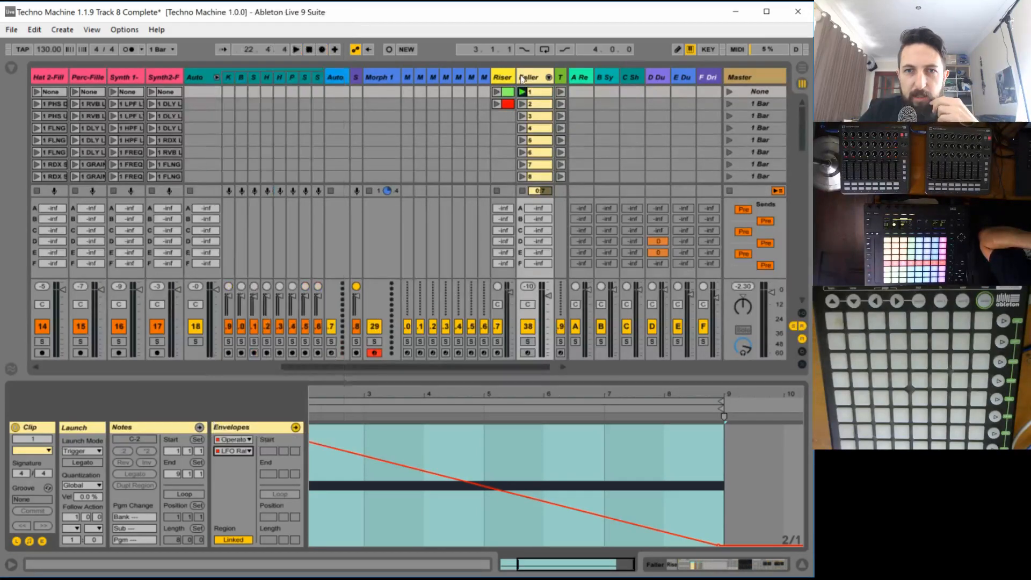
left_click(529, 77)
left_click_drag(635, 449, 635, 440)
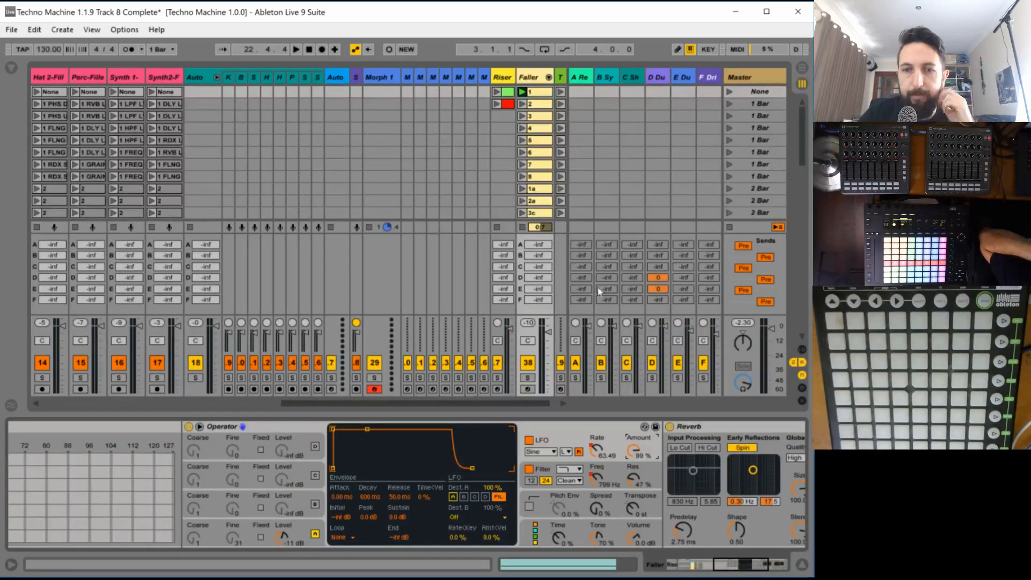
left_click(534, 102)
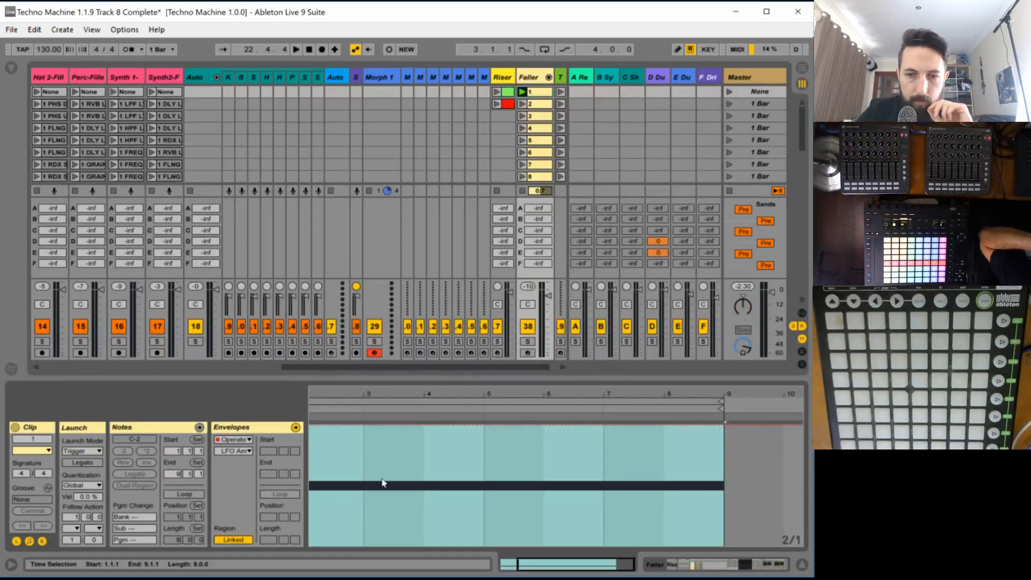
left_click_drag(534, 565, 533, 539)
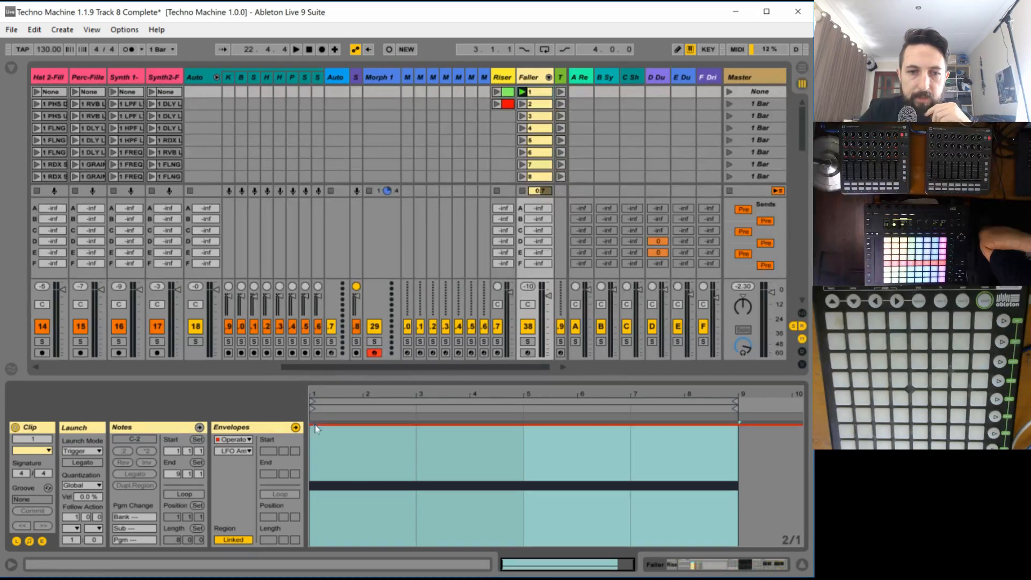
left_click(524, 426)
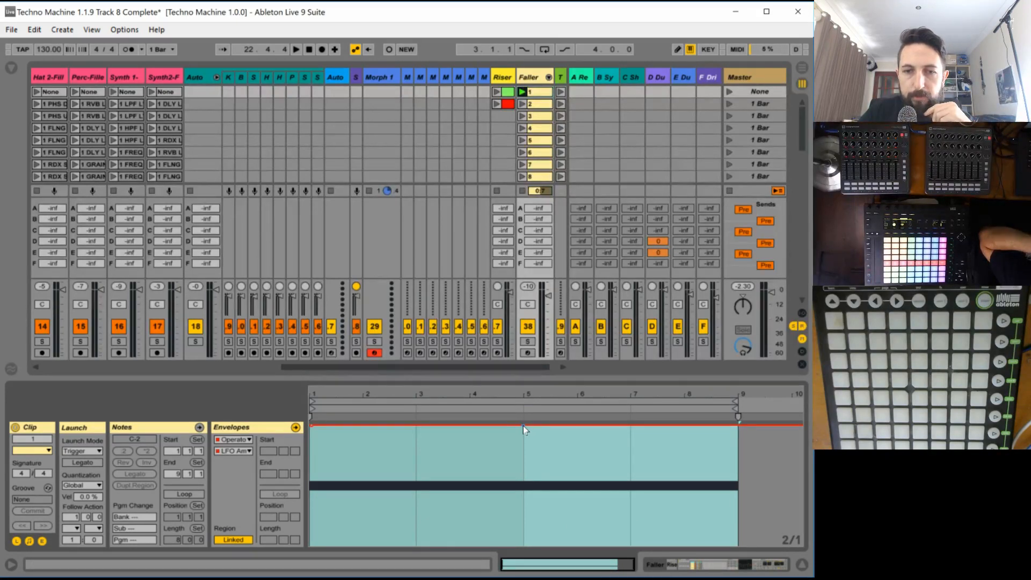
left_click_drag(528, 425, 738, 545)
key("space")
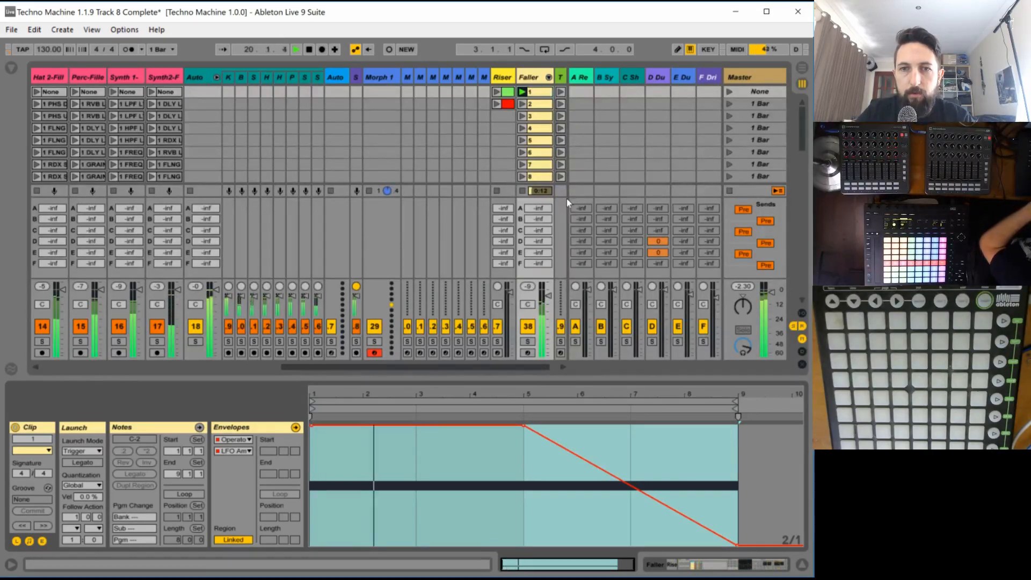
key("space")
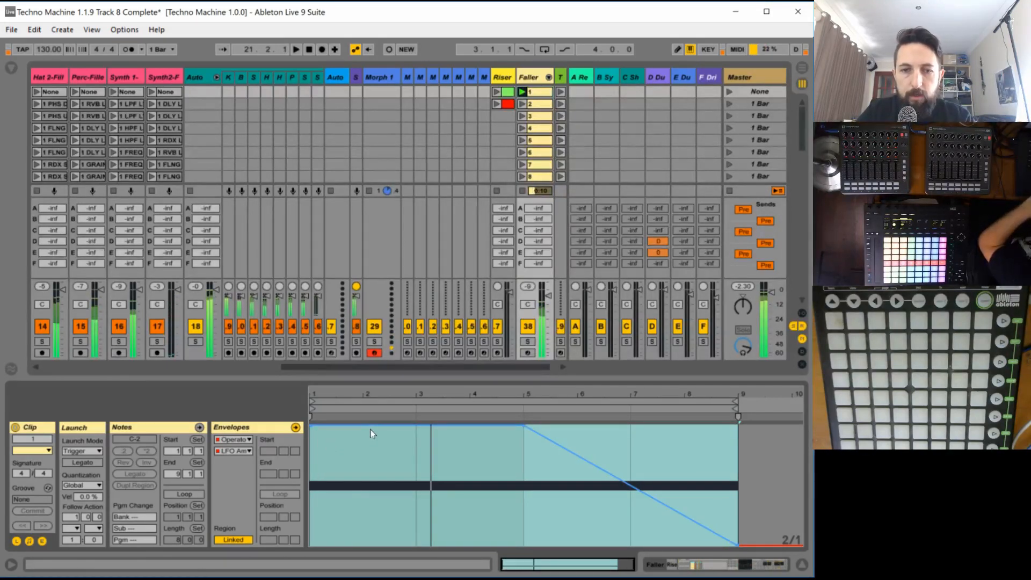
- Lower the flat part of clip 1's LFO amount envelope to 75% up to bar 5 and play it back
left_click(385, 453)
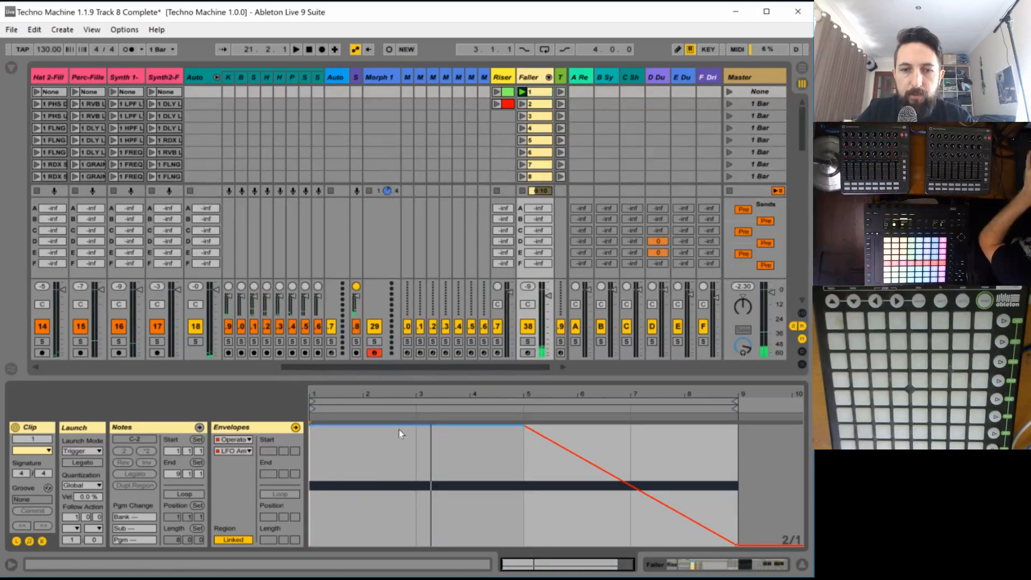
left_click_drag(395, 426, 395, 455)
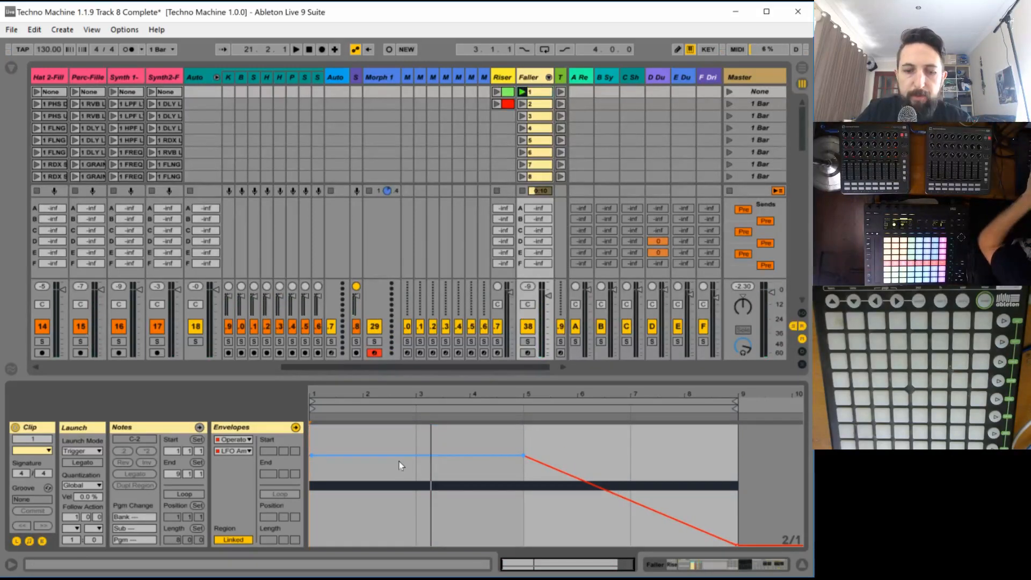
key("space")
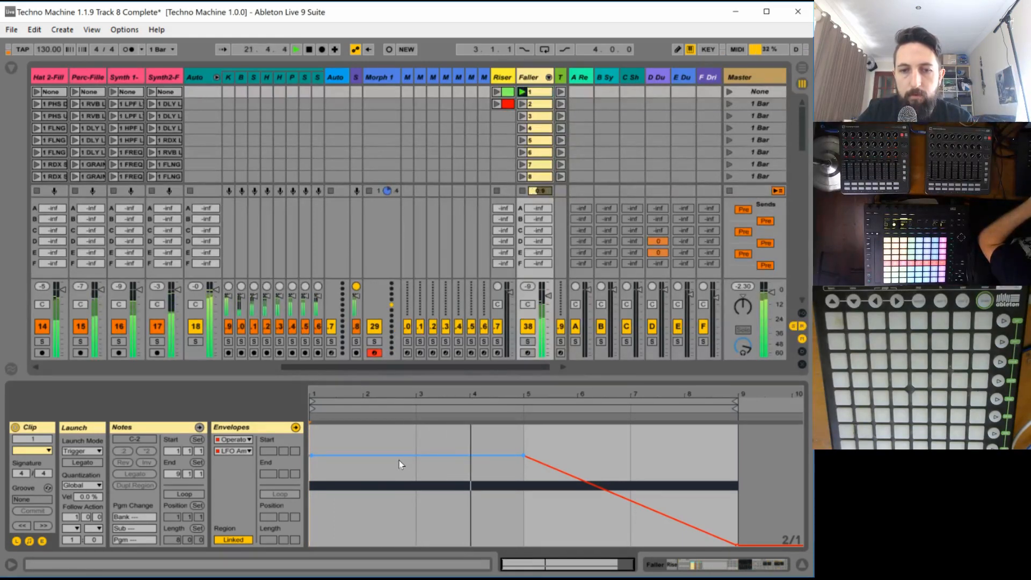
key("space")
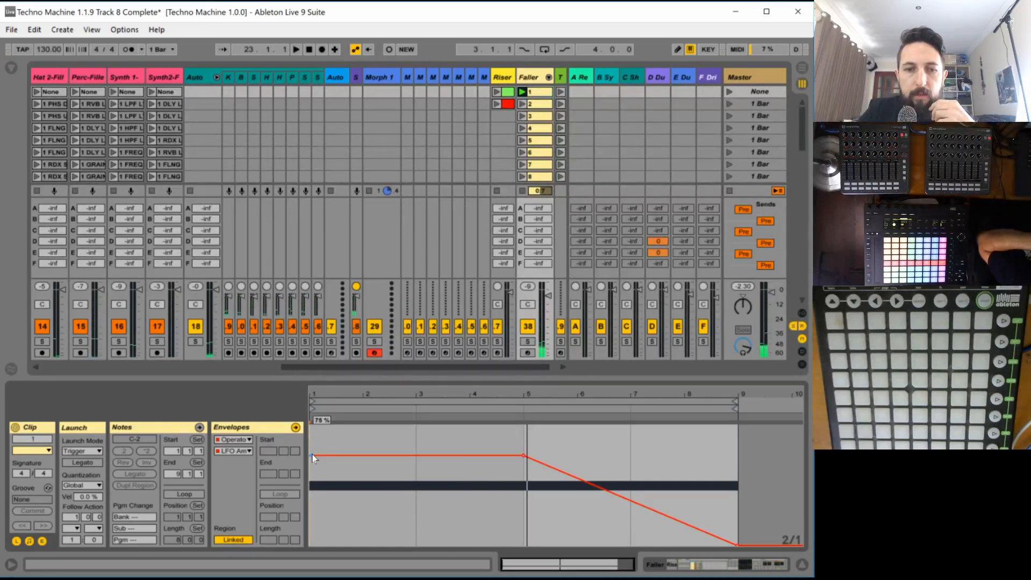
- Start clip 1's LFO amount envelope at 0% and ramp it up to 74% at bar 3 while auditioning
left_click_drag(314, 457, 328, 545)
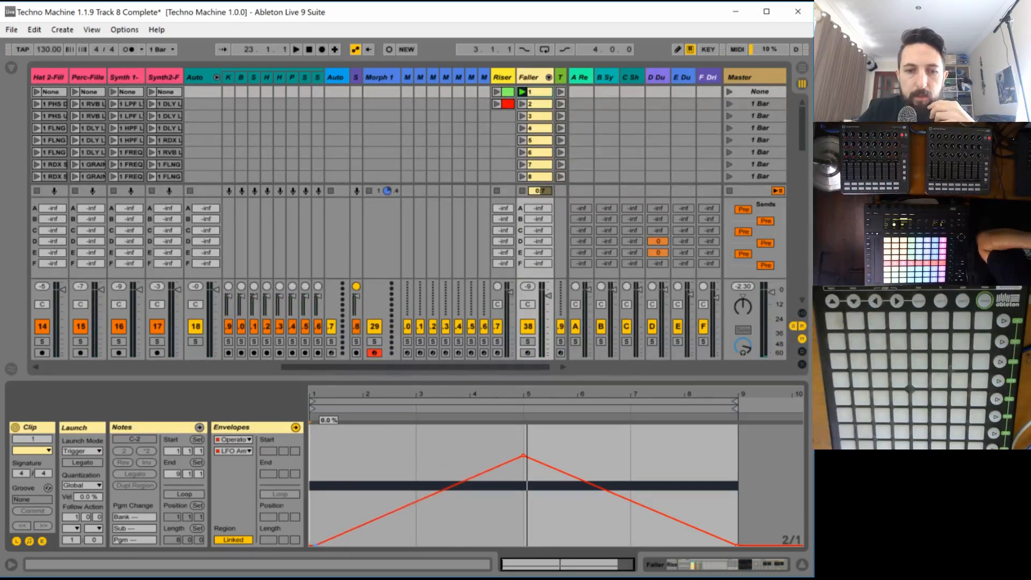
left_click_drag(420, 499, 417, 453)
key("space")
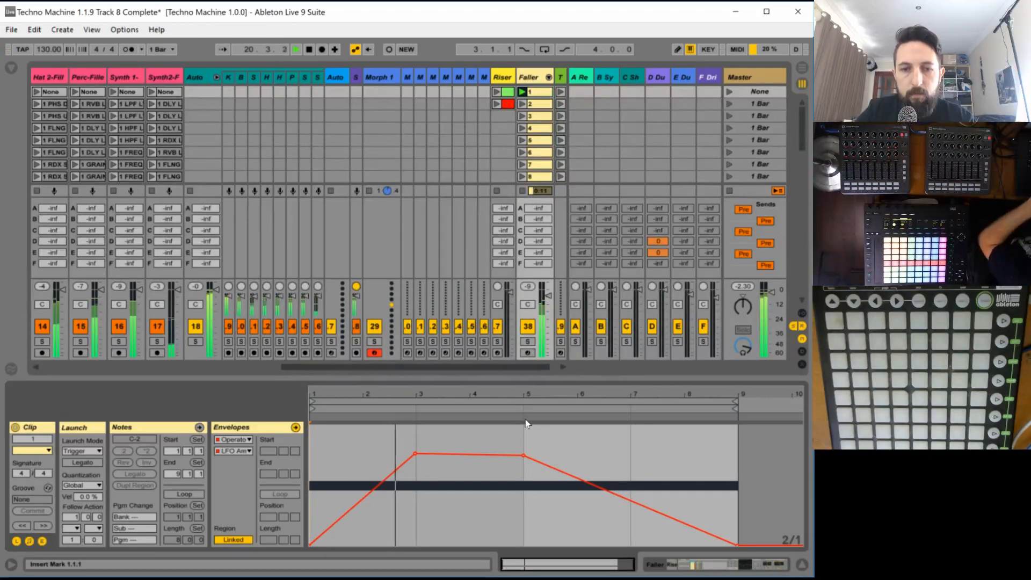
left_click_drag(415, 454, 391, 517)
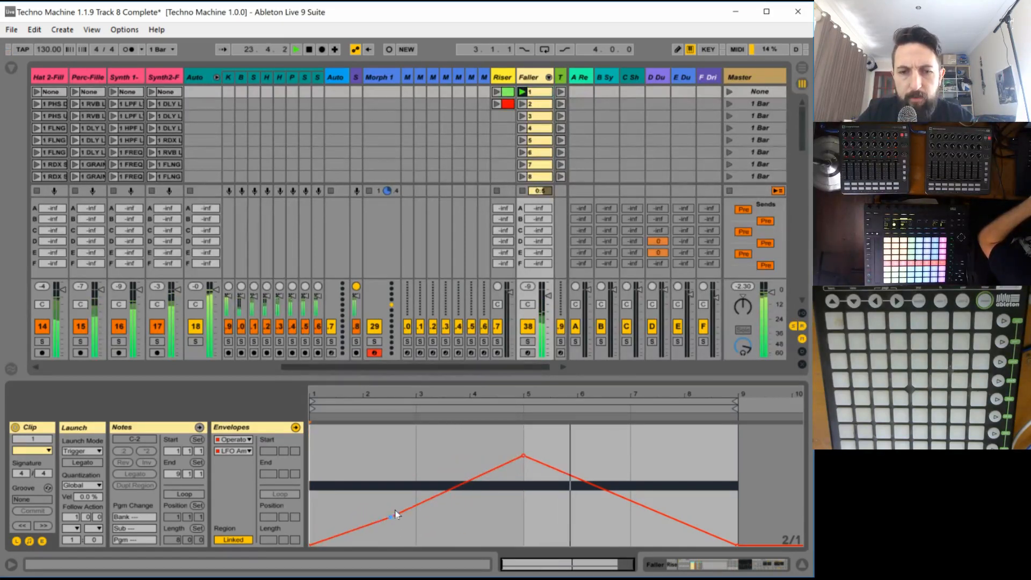
left_click_drag(390, 517, 417, 456)
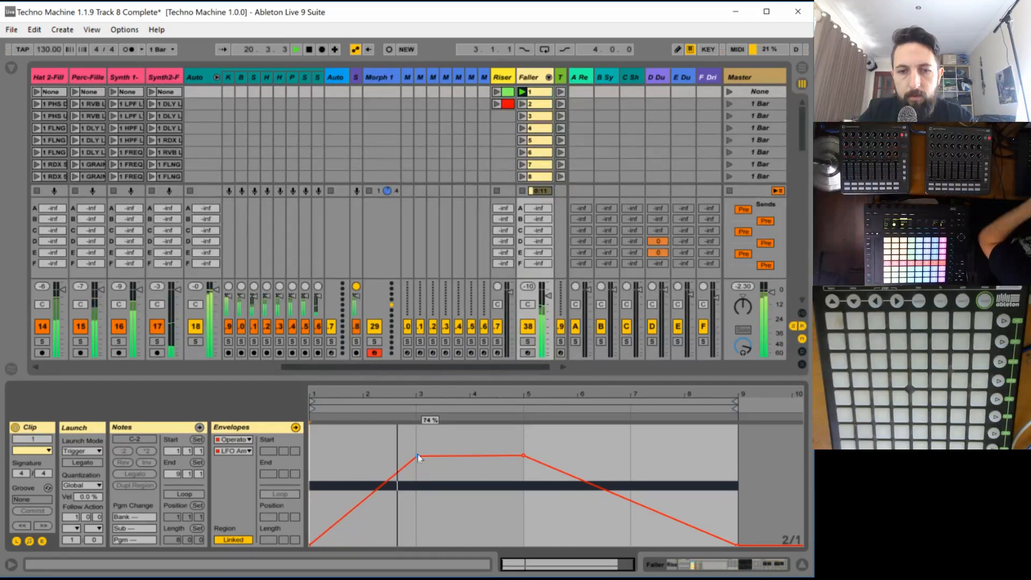
- Lower the starting point of clip 1's LFO Rate envelope slightly at bar 1 and audition the clip
left_click(245, 450)
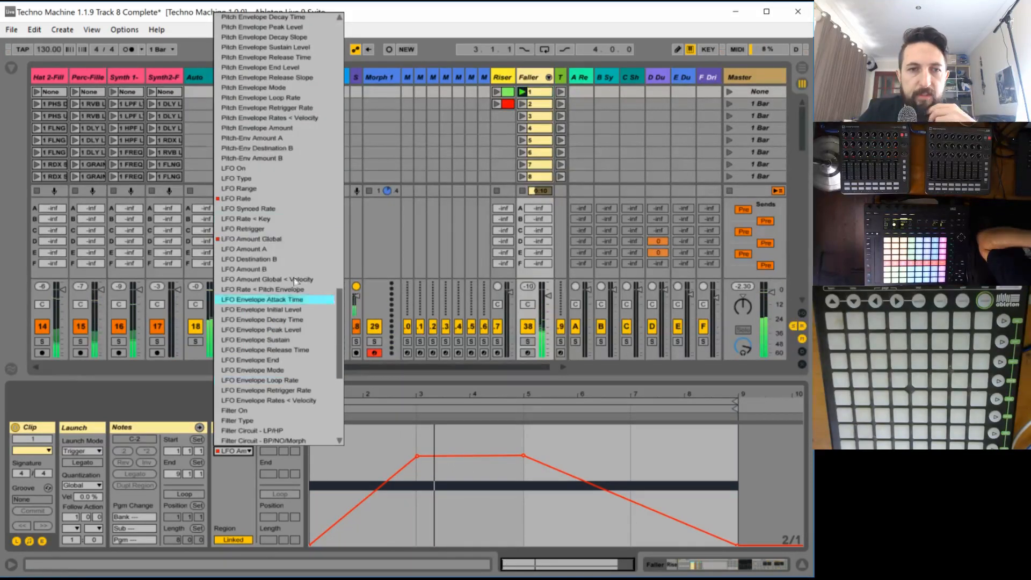
left_click(236, 198)
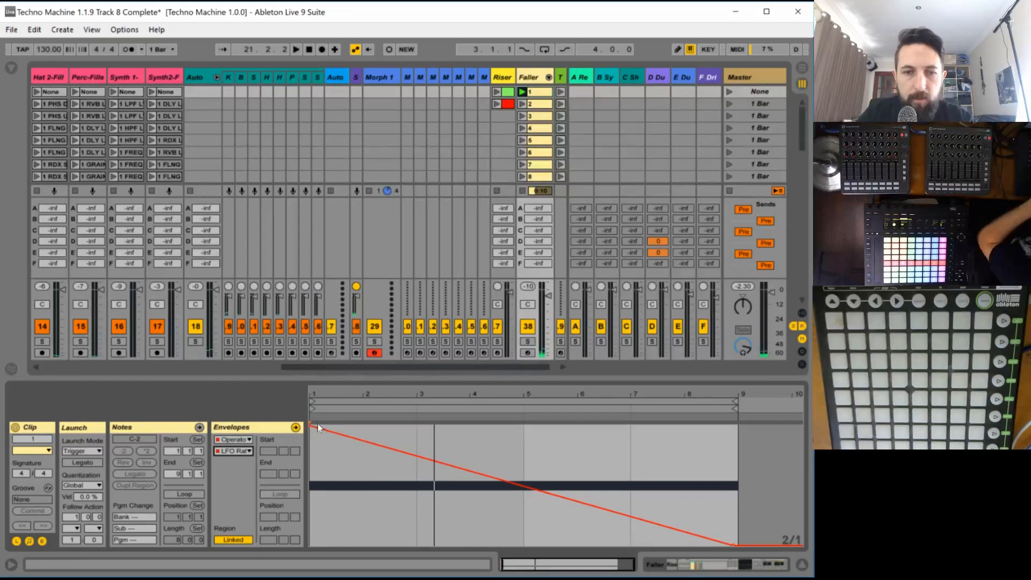
left_click_drag(311, 427, 311, 444)
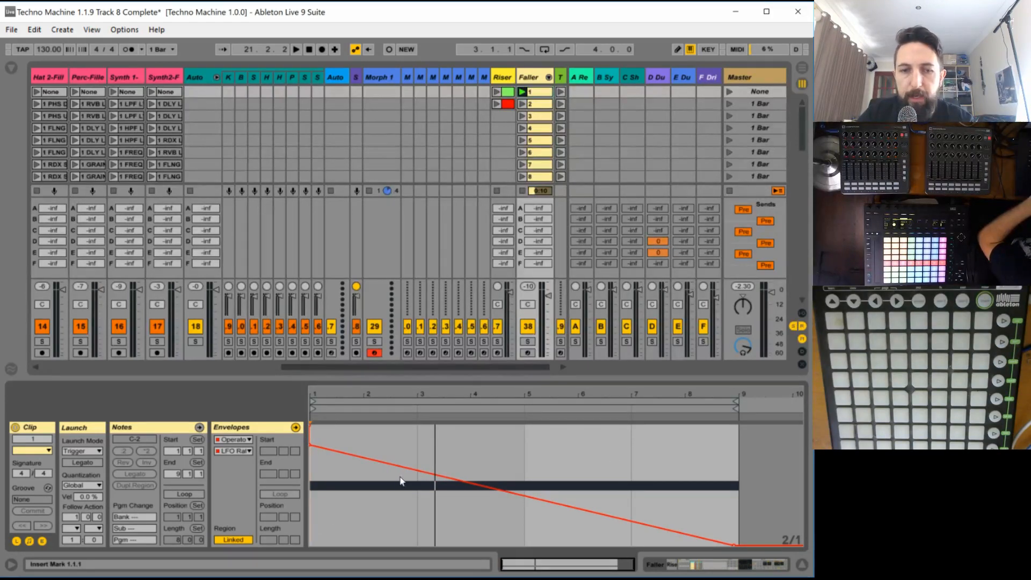
key("space")
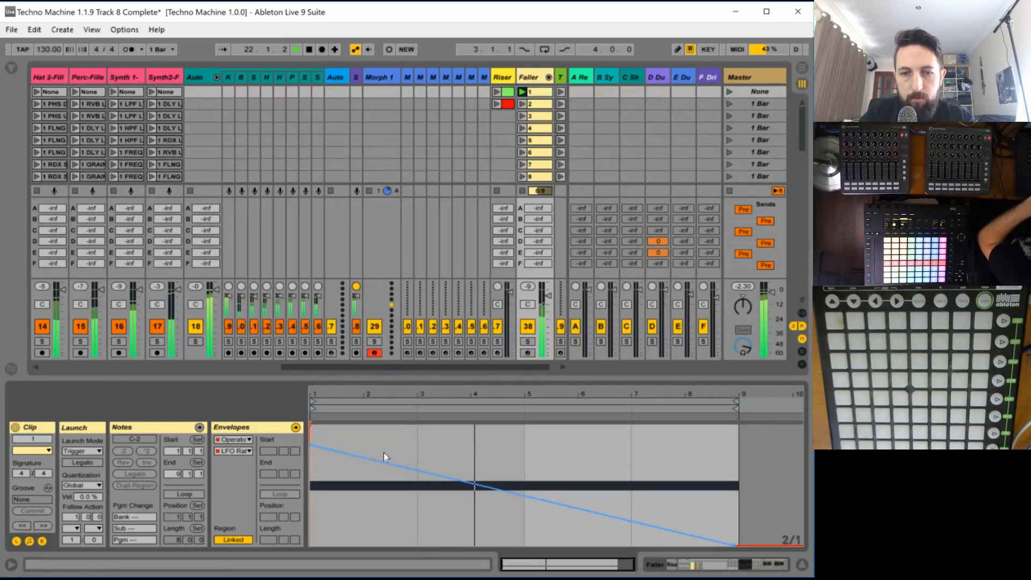
key("space")
- Set the Faller Operator's filter circuit to SMP and its resonance to 51% during playback, and show the LFO settings
double_click(529, 79)
left_click(635, 472)
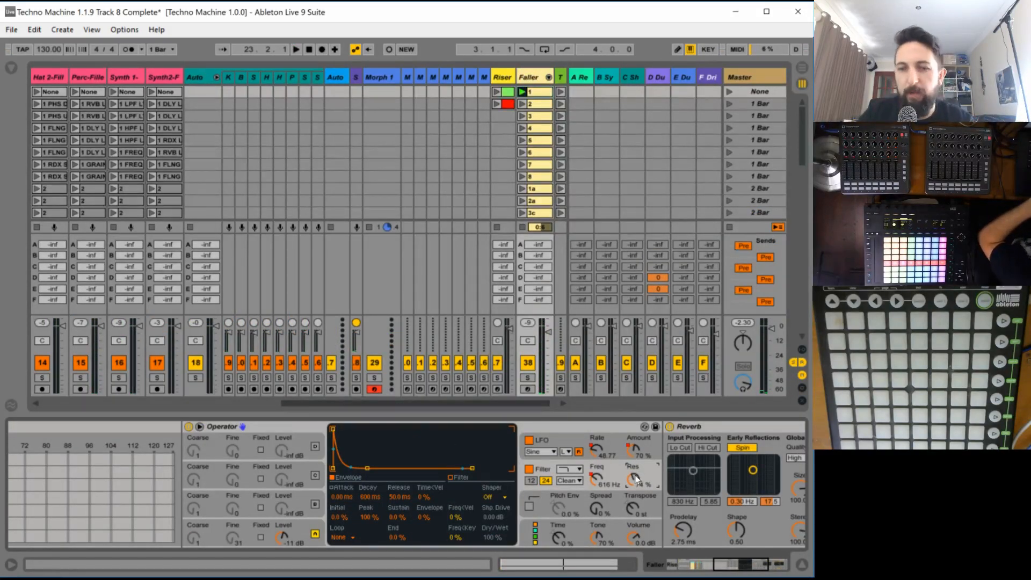
key("space")
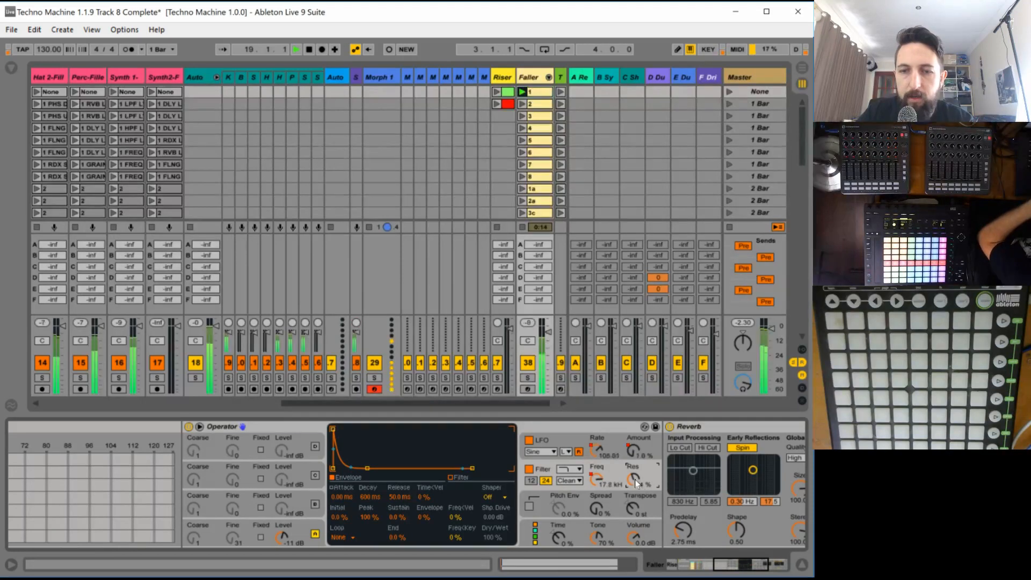
left_click(574, 481)
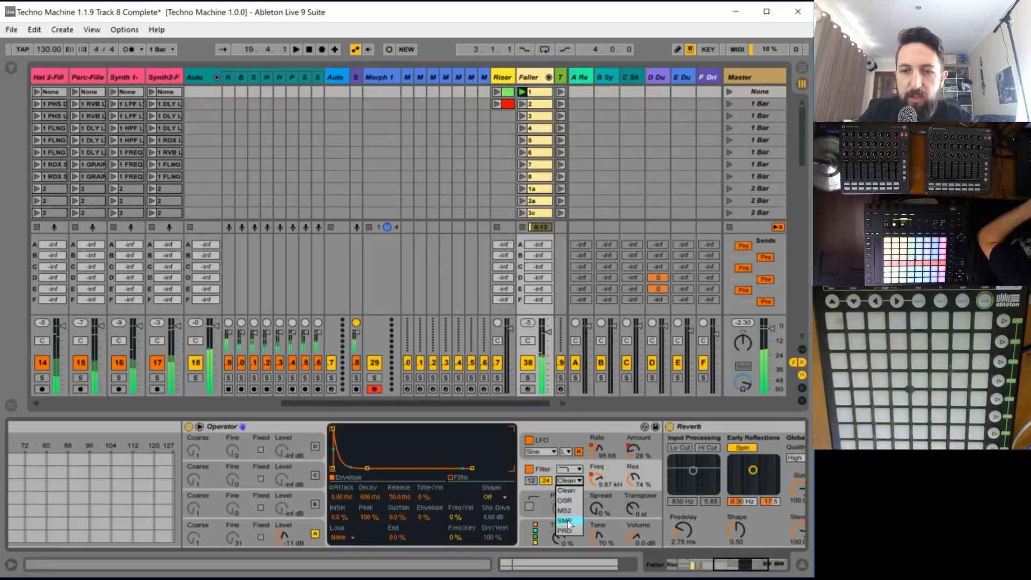
left_click(571, 520)
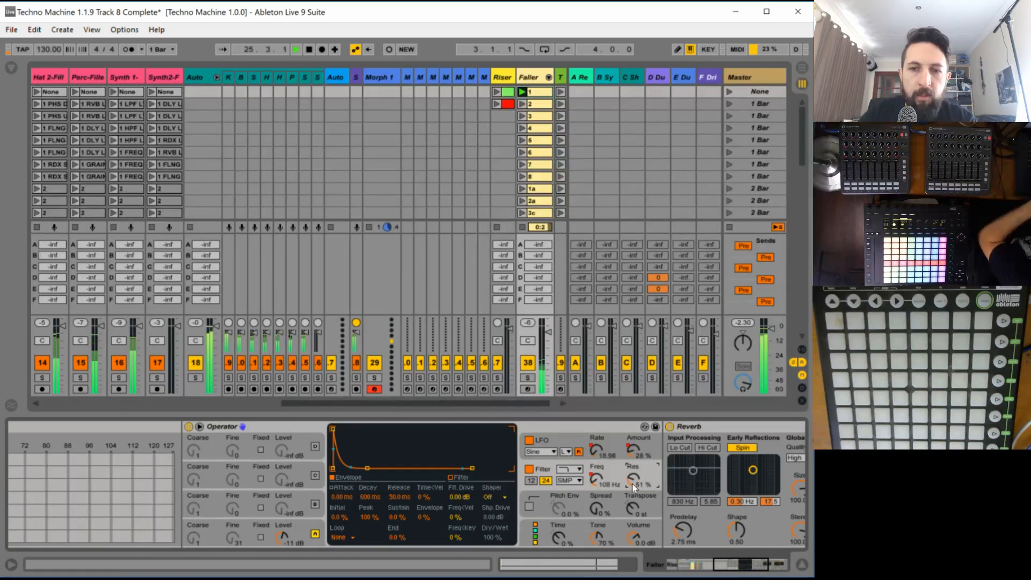
left_click(597, 453)
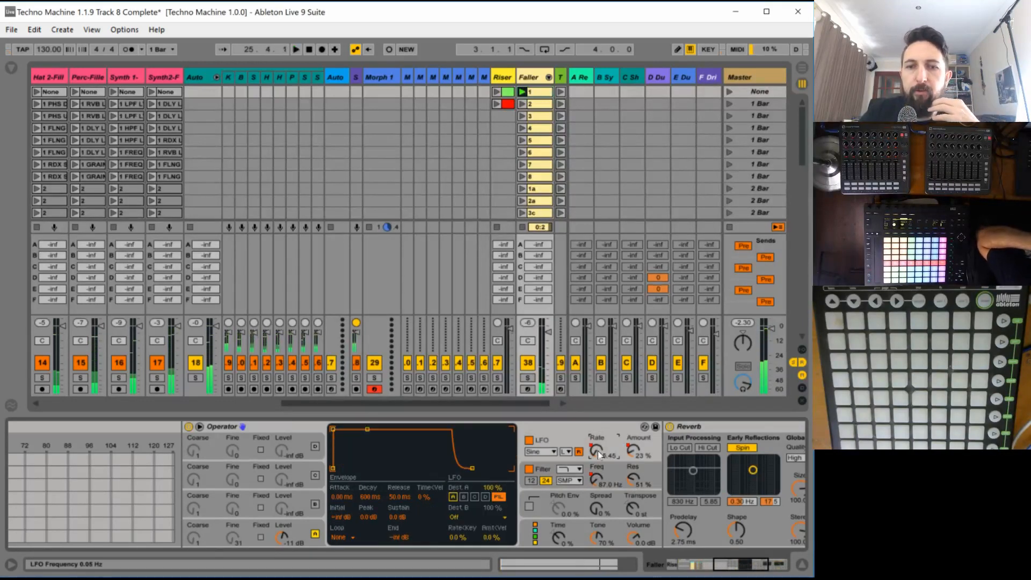
- Raise the bar 9 endpoint of clip 1's LFO Rate envelope to about mid-height and audition it with the Faller devices shown
left_click(535, 96)
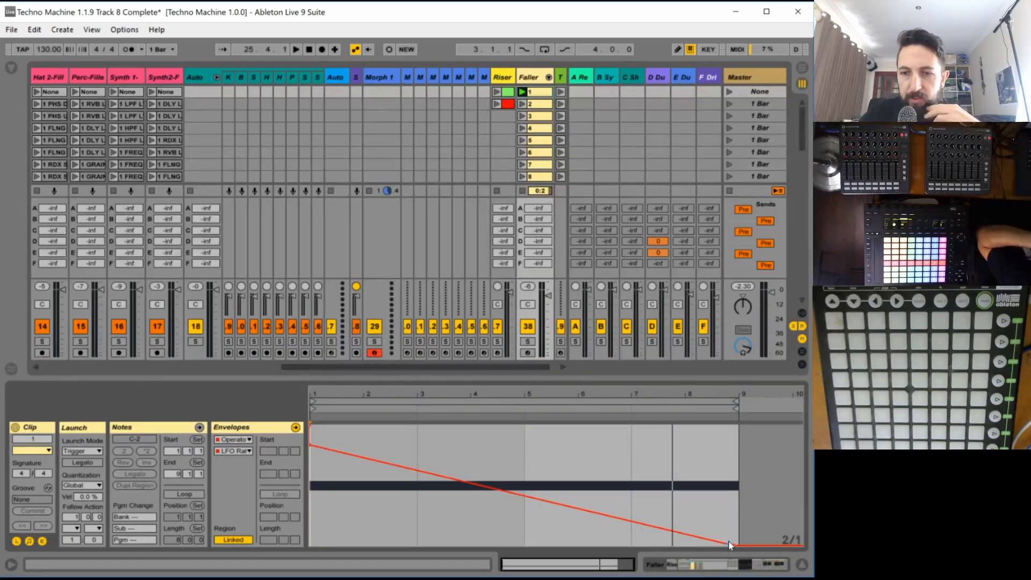
left_click_drag(733, 544, 737, 487)
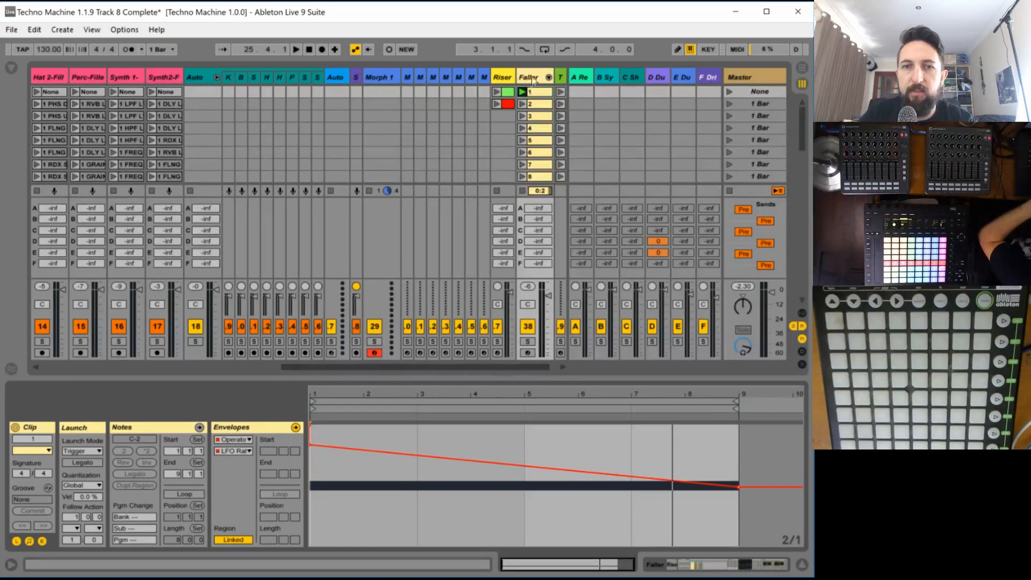
left_click(531, 78)
key("space")
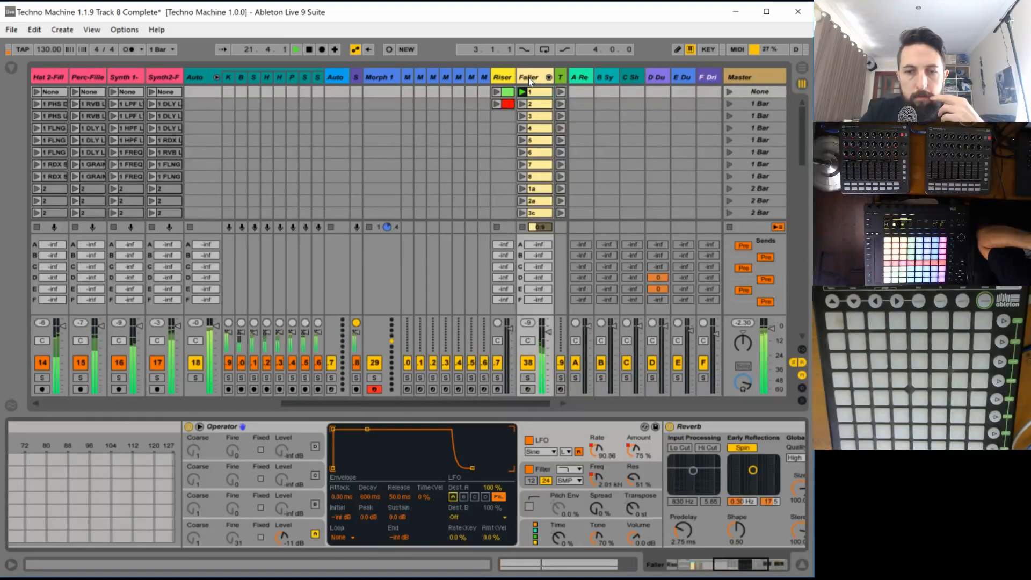
- Set the Operator's LFO waveform to SwDw during playback, and stop playback after listening
left_click(539, 451)
left_click(553, 500)
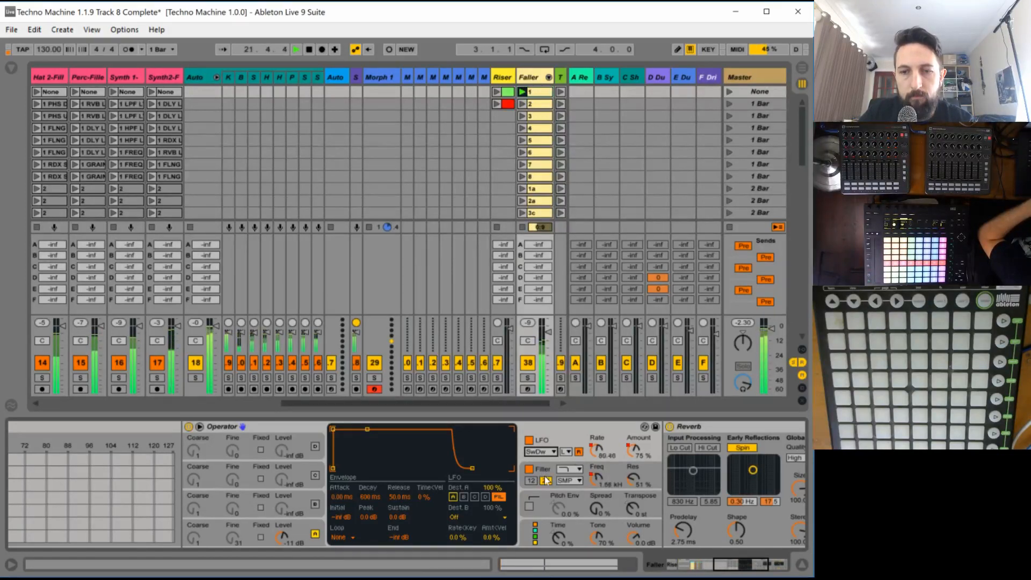
key("space")
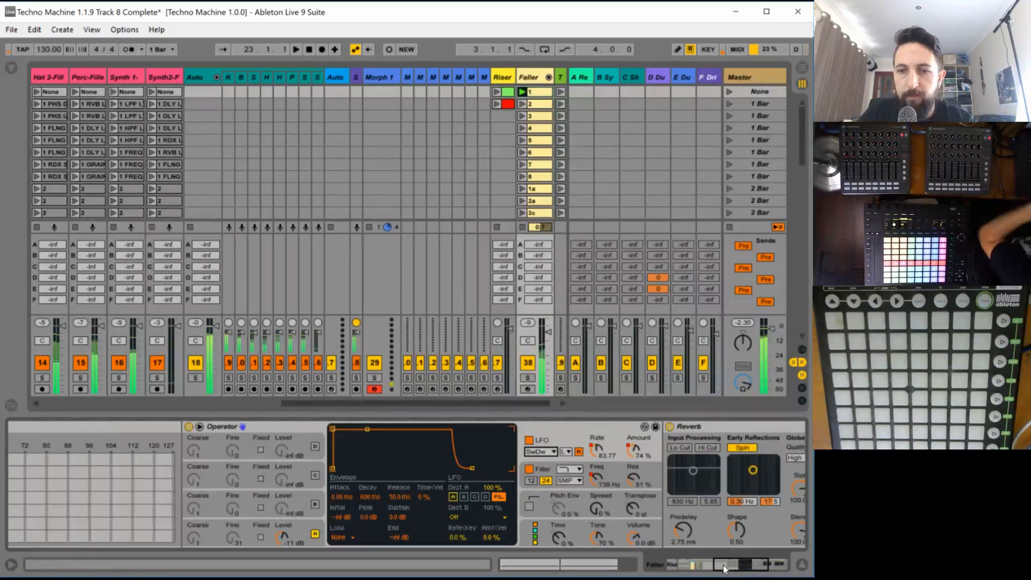
- Set the Reverb's Dry/Wet to 31% and the Operator's Spread to 100% while auditioning the clip
left_click_drag(723, 564, 749, 565)
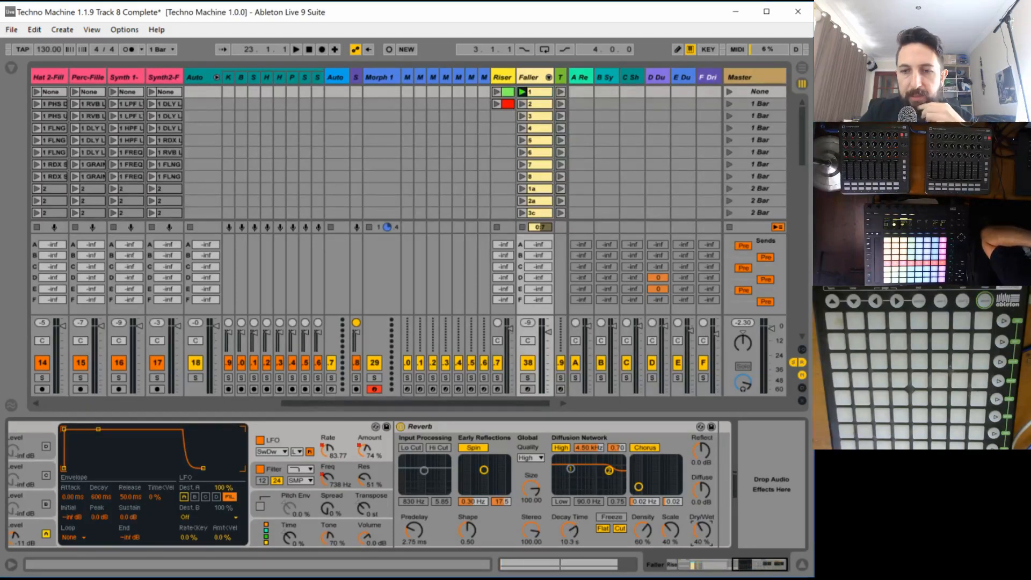
key("space")
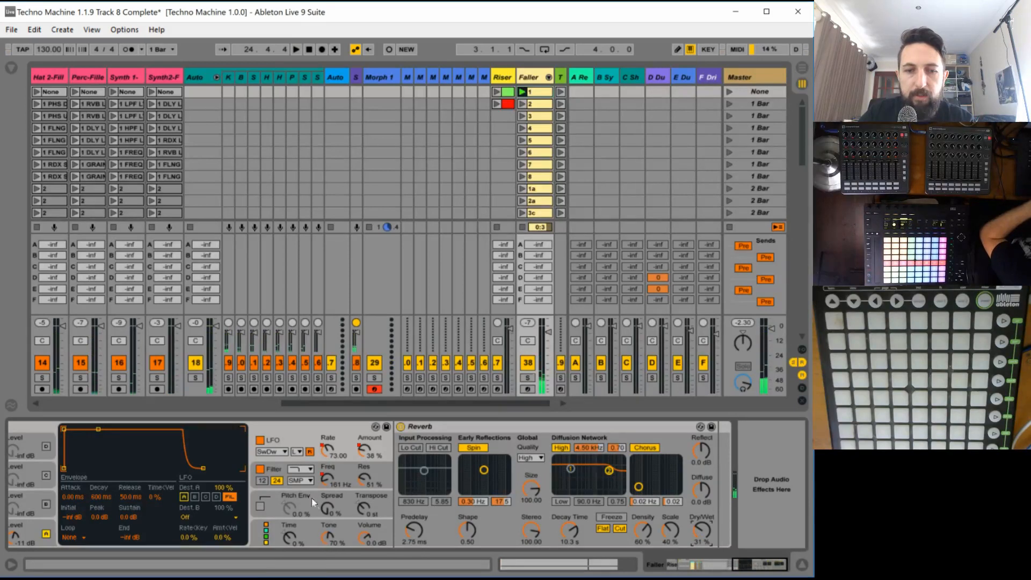
left_click(327, 507)
key("space")
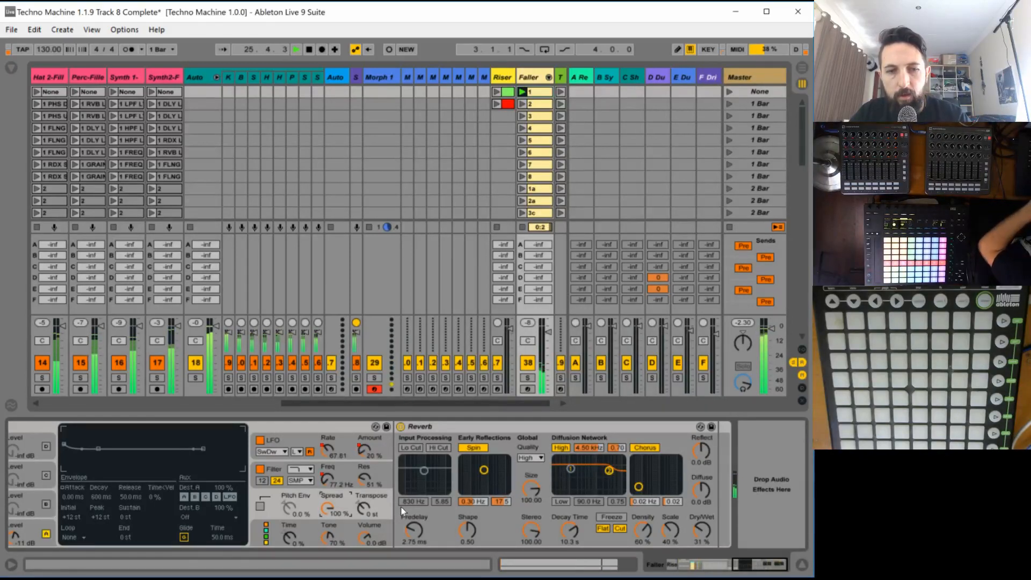
- Set the waveform of the Operator's oscillator A to looped noise (NoL)
left_click_drag(739, 560, 725, 573)
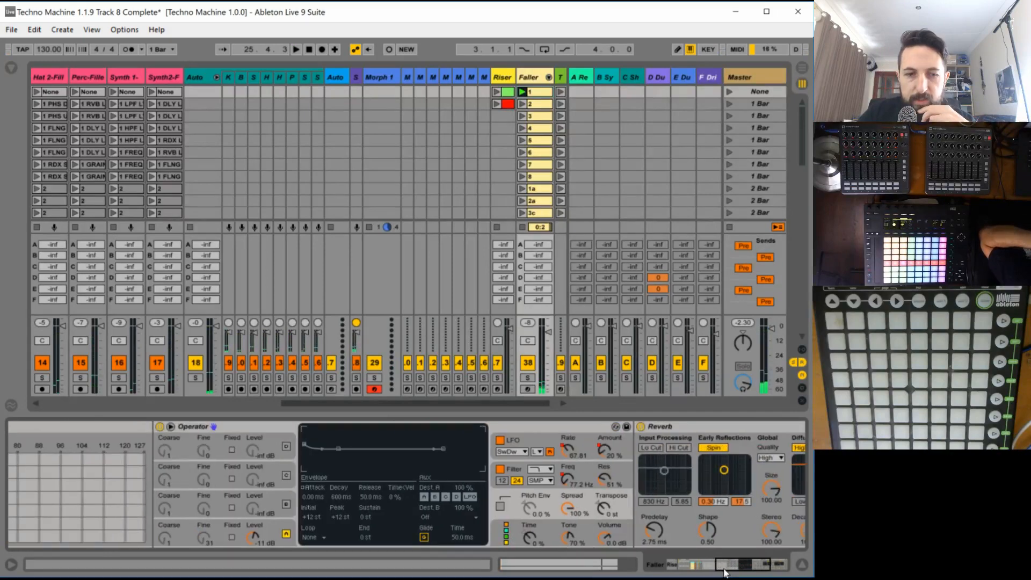
left_click(271, 522)
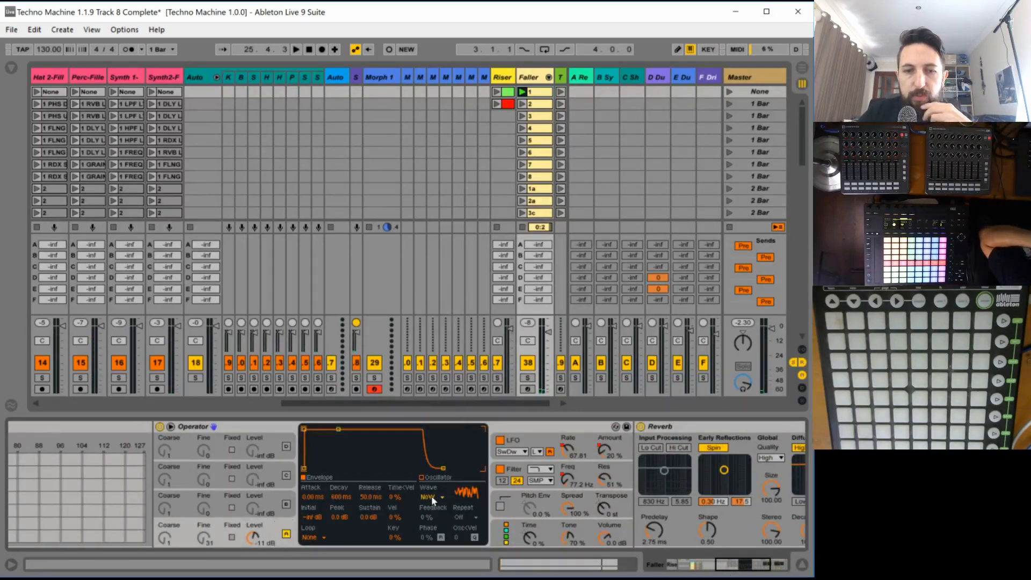
left_click(430, 495)
left_click(430, 485)
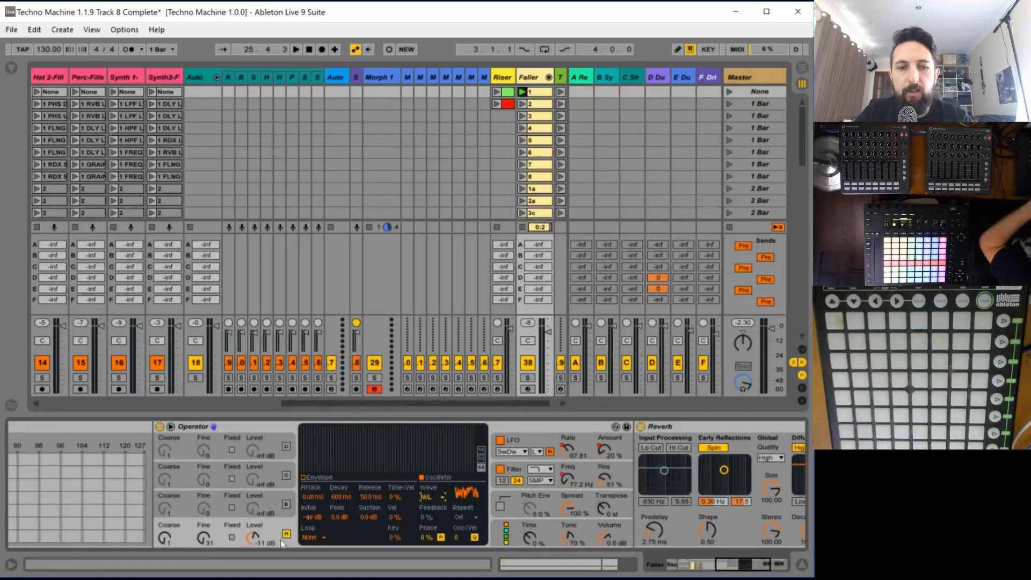
- Switch oscillator A to fixed frequency mode and set its frequency to 311 Hz during playback
key("space")
left_click(230, 537)
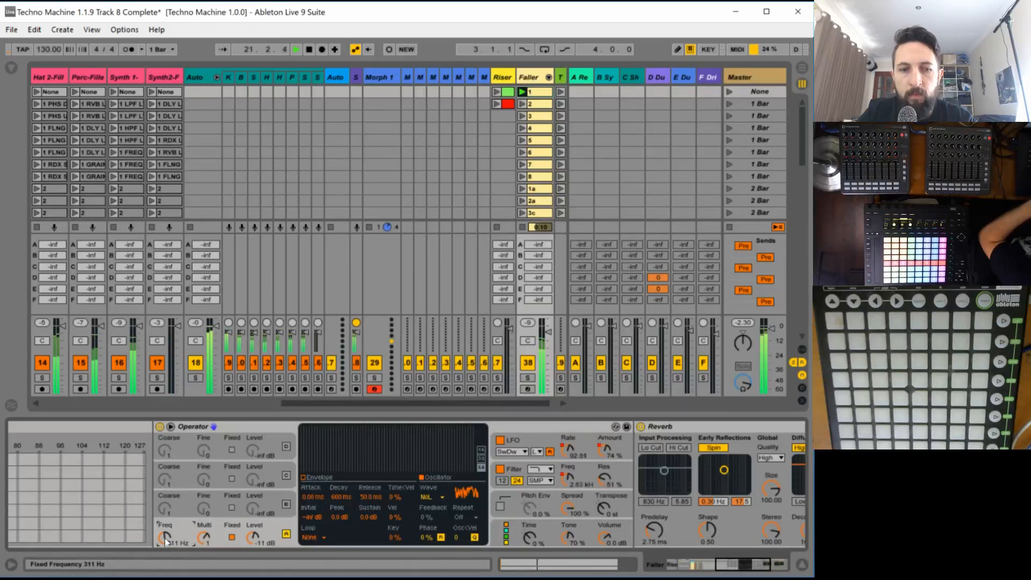
key("space")
- Draw clip 1's oscillator A fixed frequency envelope falling to 23.6 Hz at bar 9, raise its bar 1 start, and audition it
double_click(539, 92)
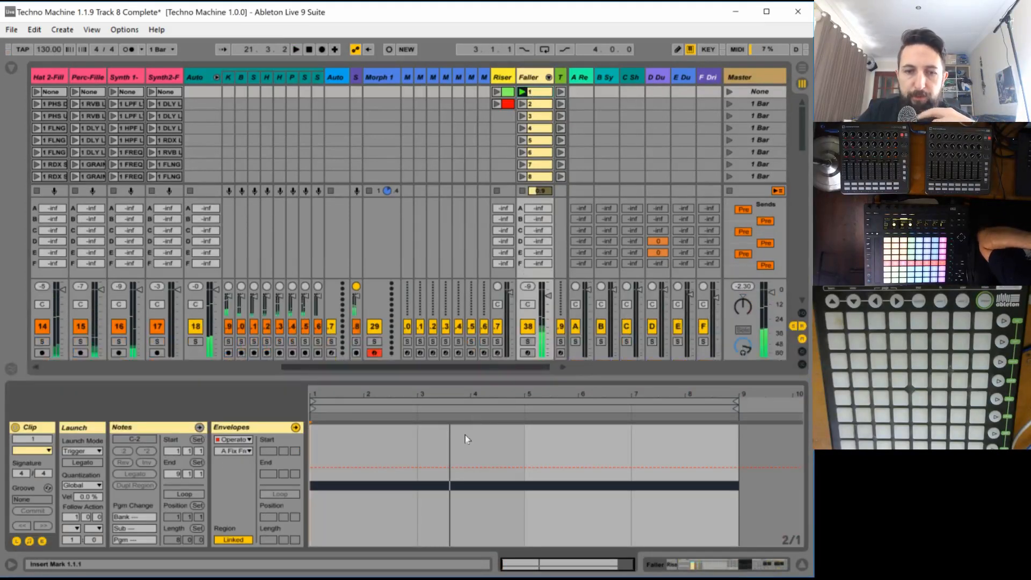
left_click(310, 466)
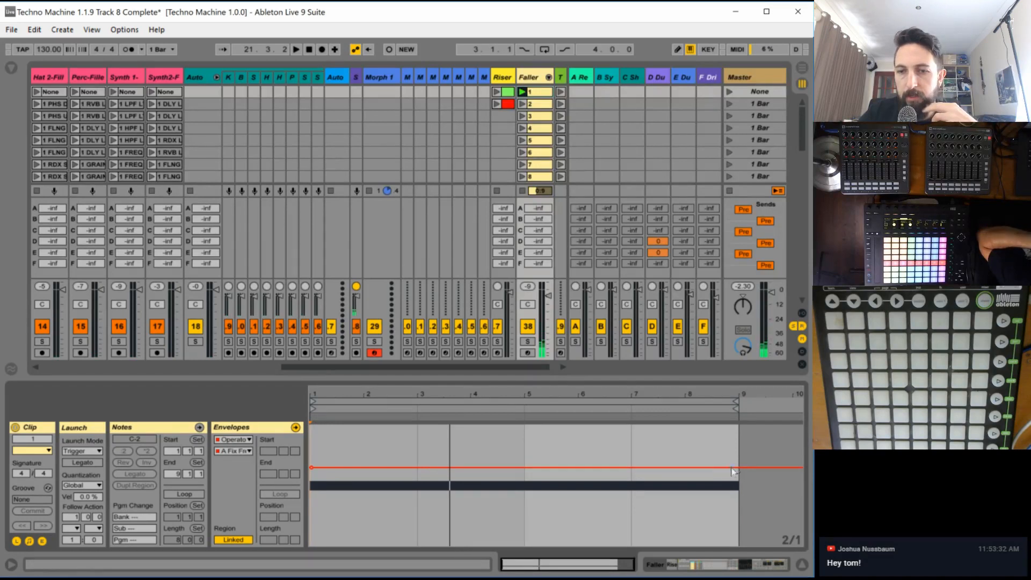
left_click_drag(730, 467, 738, 526)
key("space")
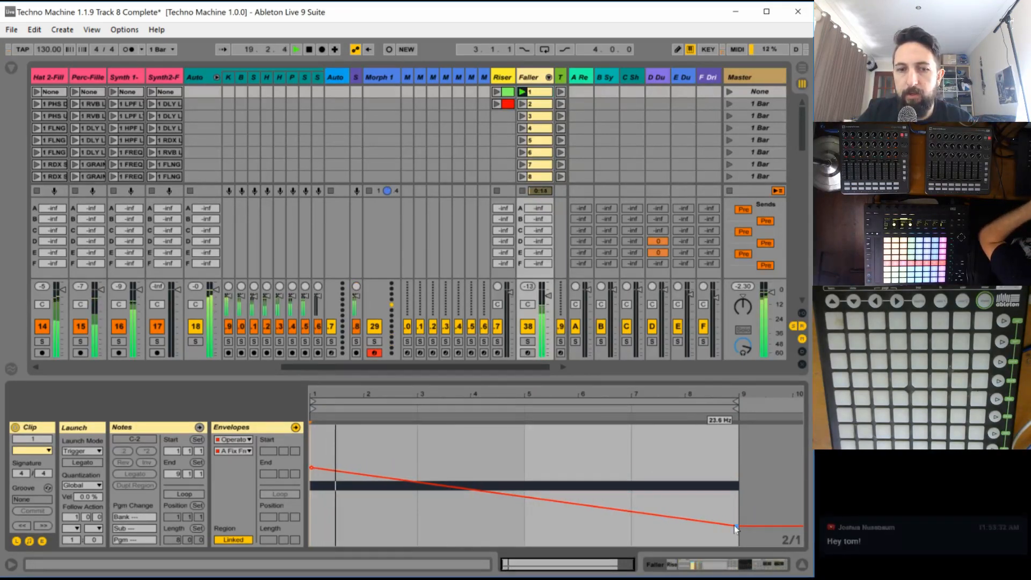
mouse_move(312, 468)
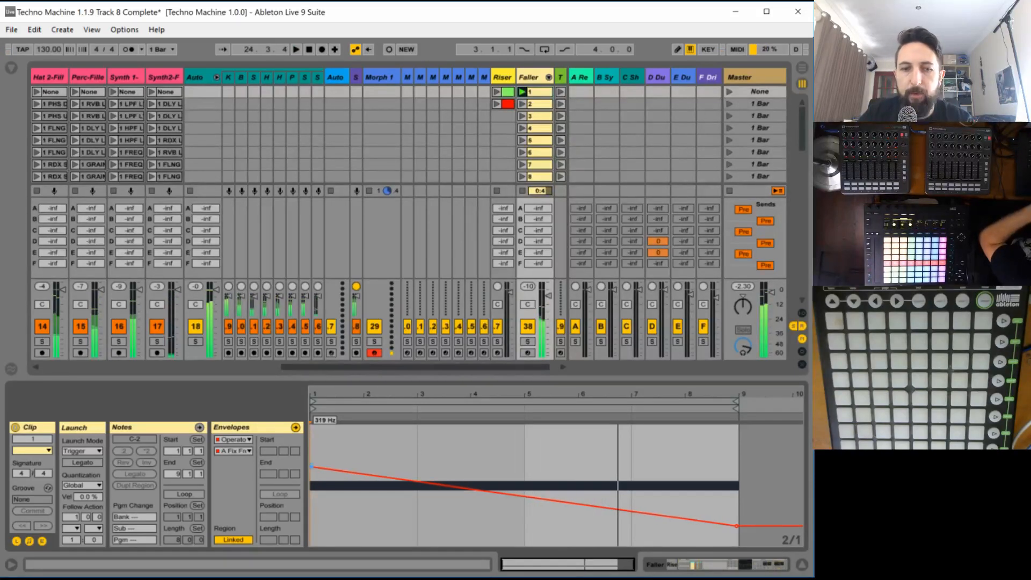
left_click_drag(311, 467, 311, 439)
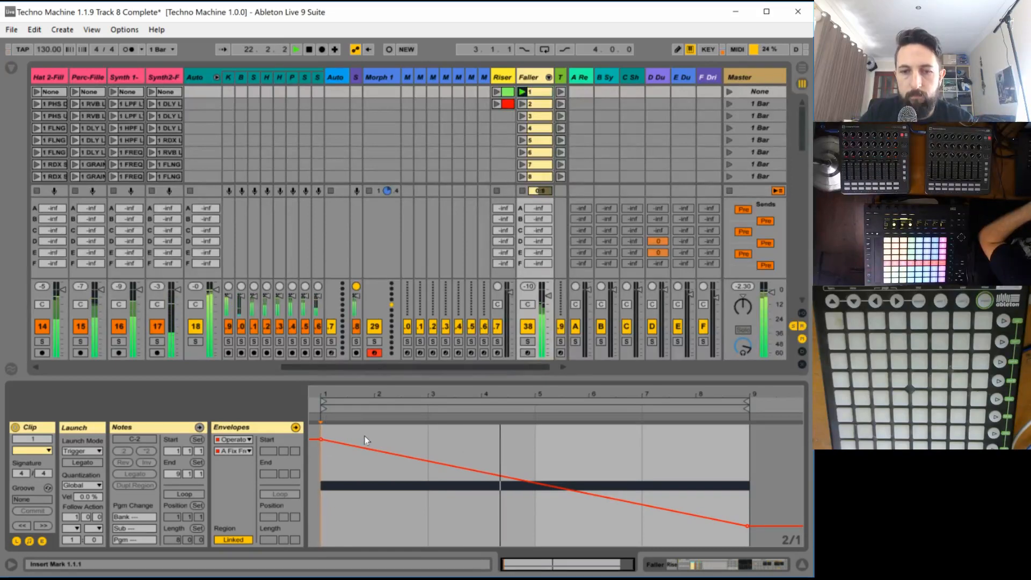
- Show clip 1's LFO Rate envelope and lower its bar 1 starting value to 85.85 during playback
left_click(237, 451)
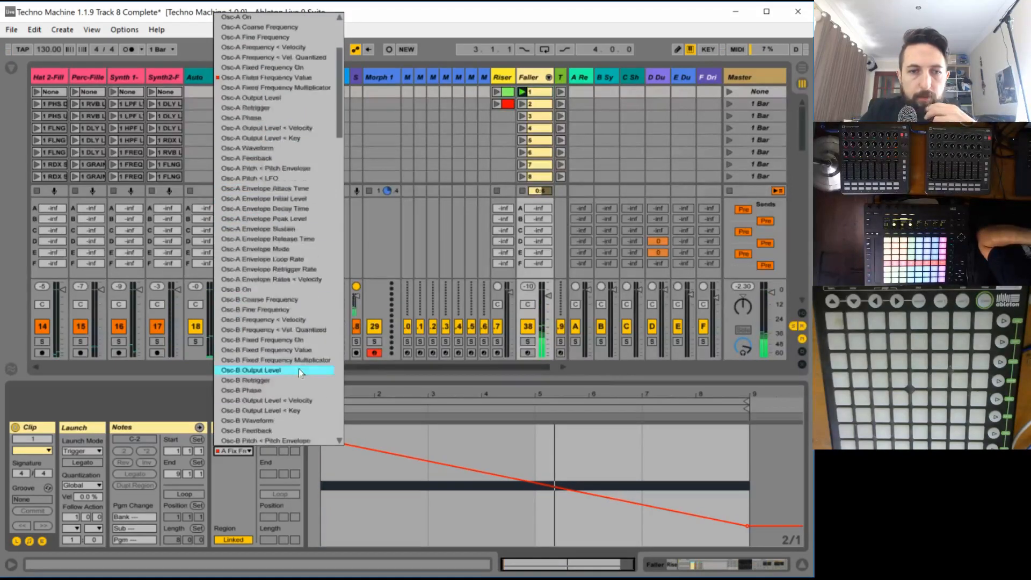
scroll(317, 157, "down", 20)
scroll(322, 269, "down", 5)
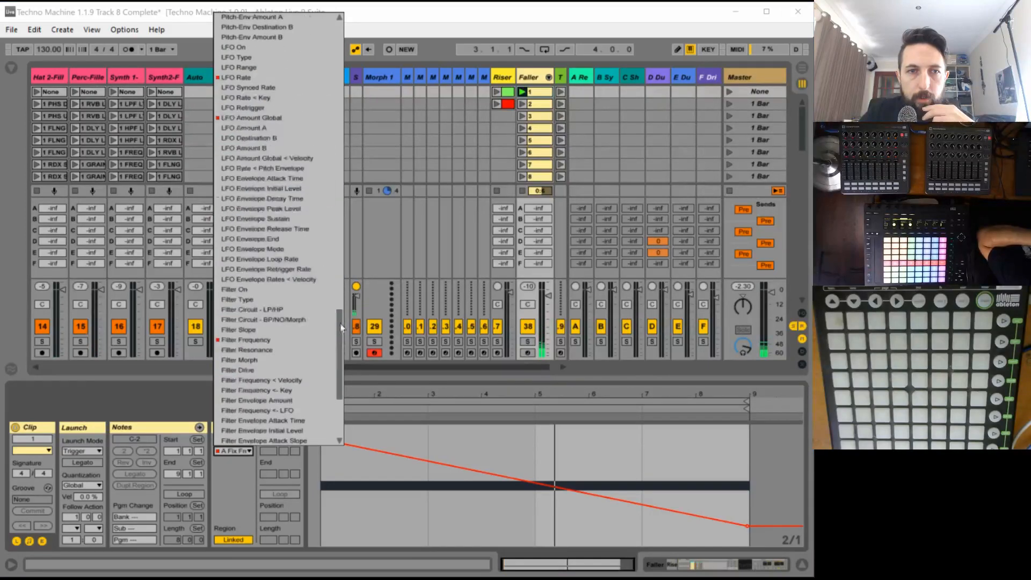
left_click(263, 186)
key("space")
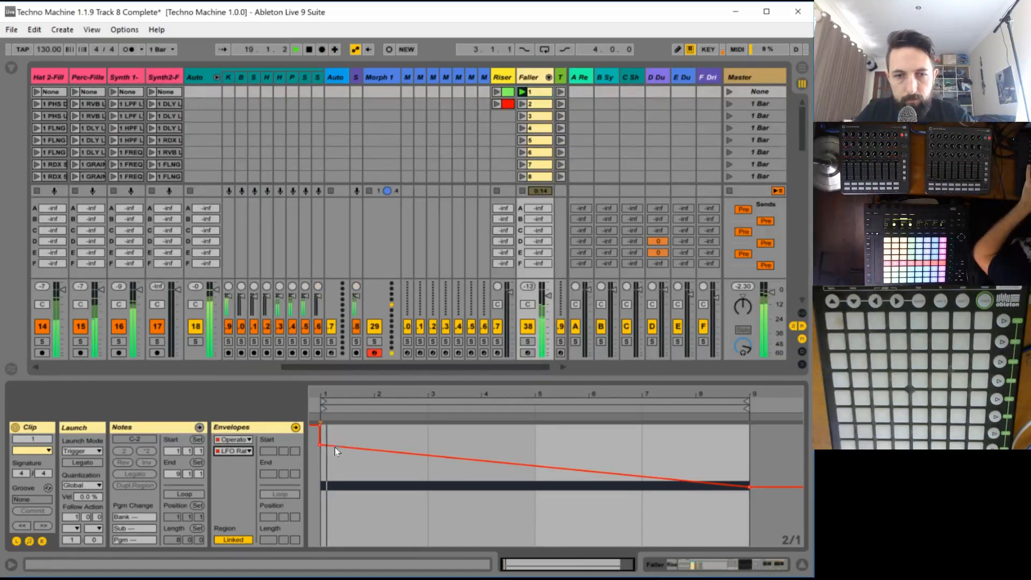
left_click_drag(320, 444, 320, 464)
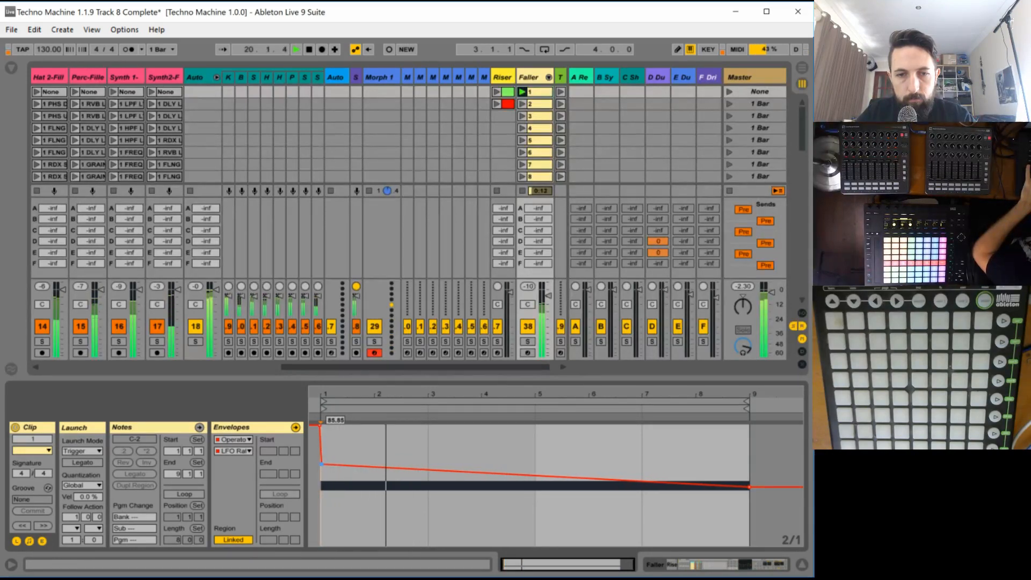
- Add LFO Rate envelope breakpoints at bars 3 and 5, with a raised peak near bar 4 just below 116.36, while auditioning
left_click(426, 469)
left_click(537, 477)
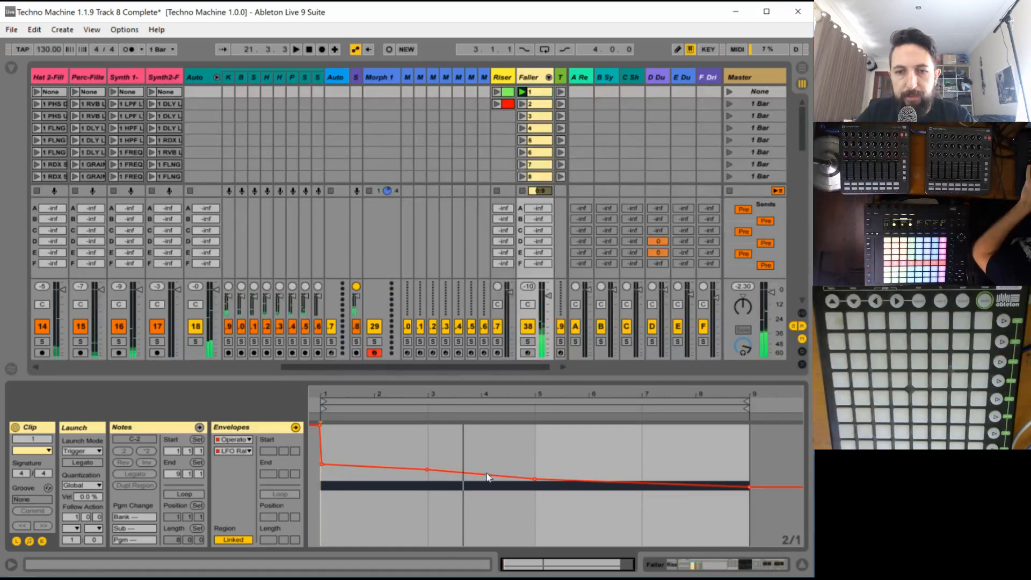
left_click_drag(478, 473, 477, 436)
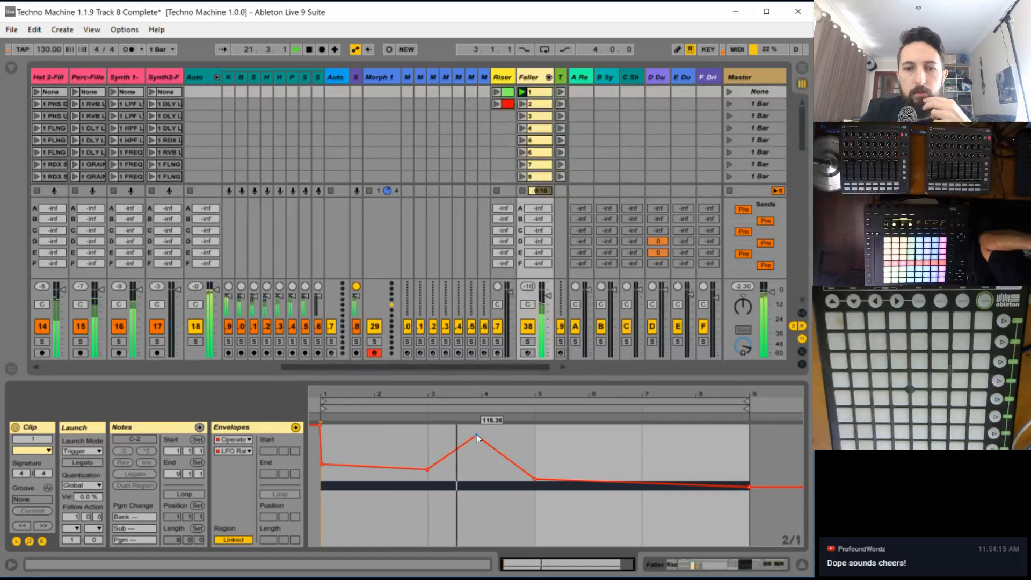
left_click_drag(477, 437, 479, 444)
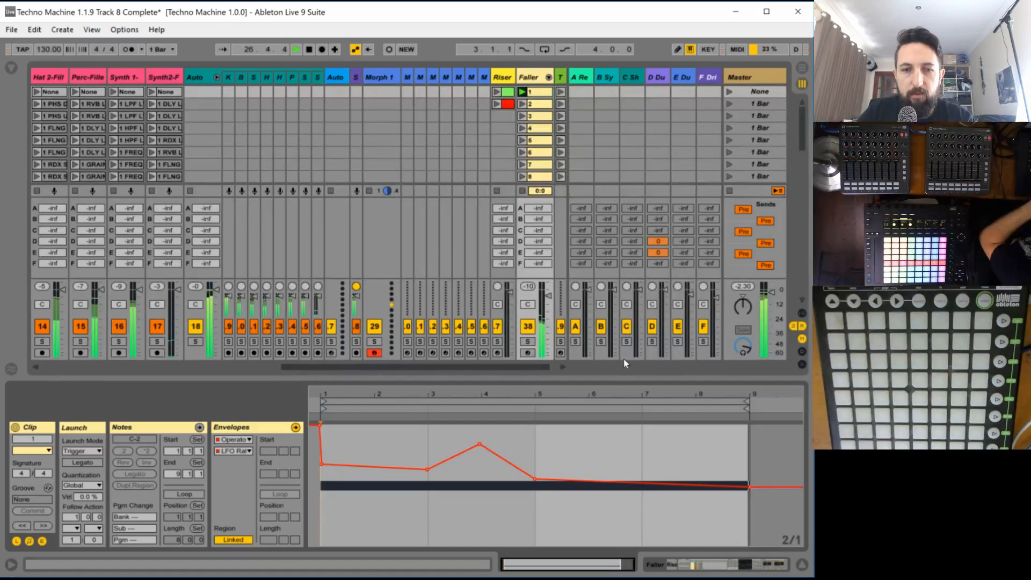
- Relaunch clip 1 to audition the reshaped faller, and stop the Faller track's clip
key("space")
left_click(521, 92)
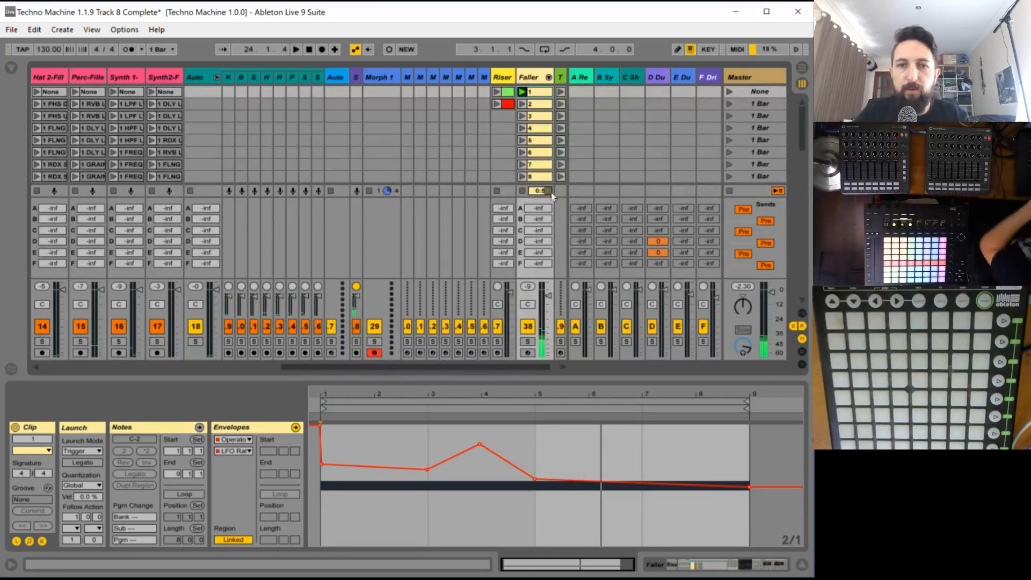
left_click(523, 191)
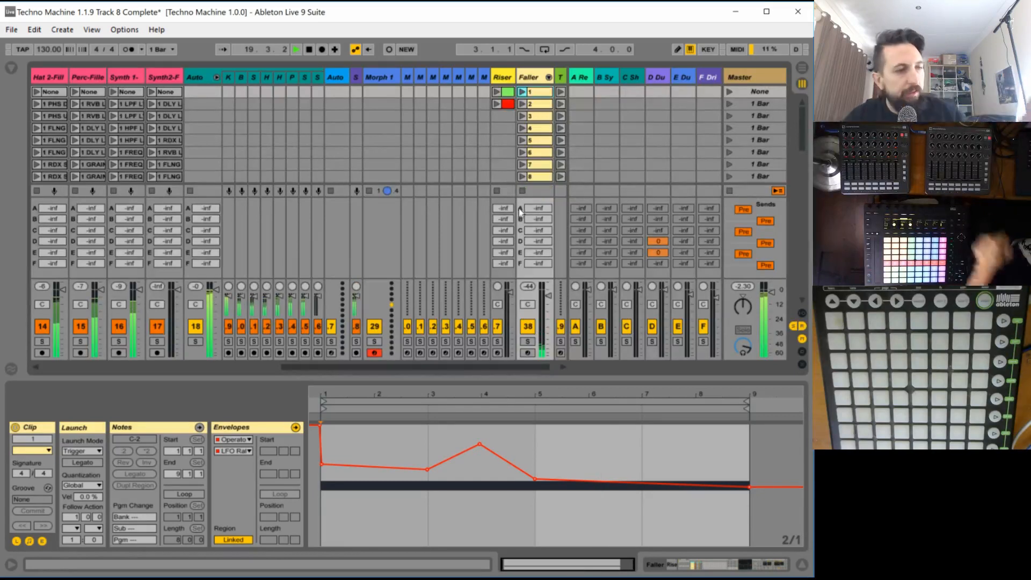
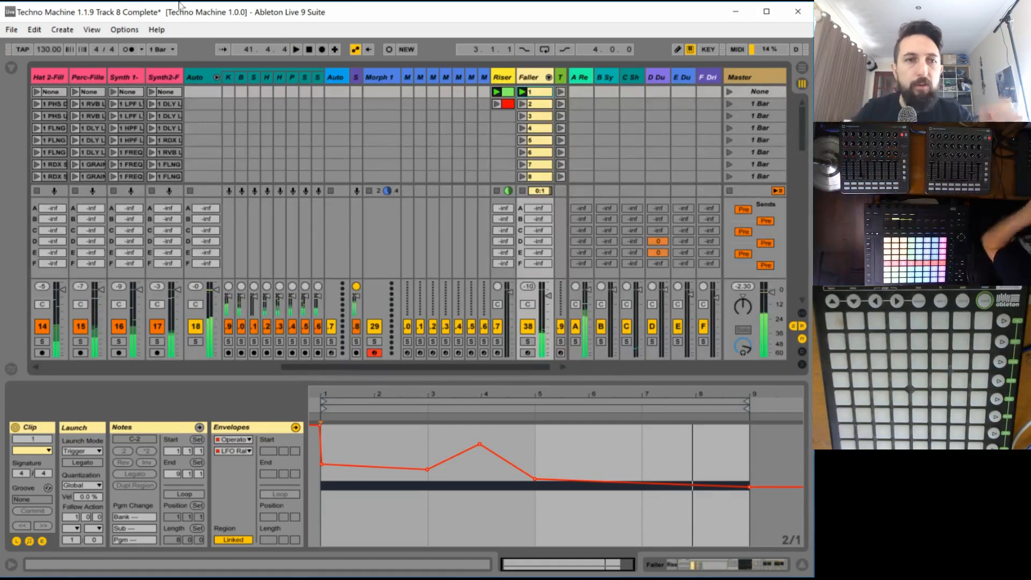
- Save the Live Set under the new name "Techno Machine 1.1.10 Riser 1 Complete"
left_click(12, 29)
left_click(116, 169)
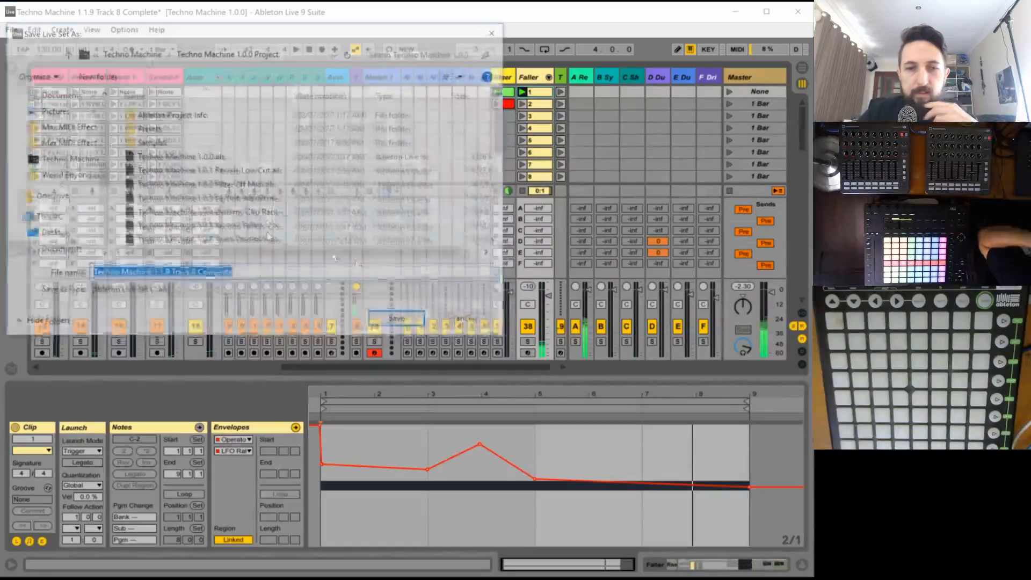
left_click(168, 276)
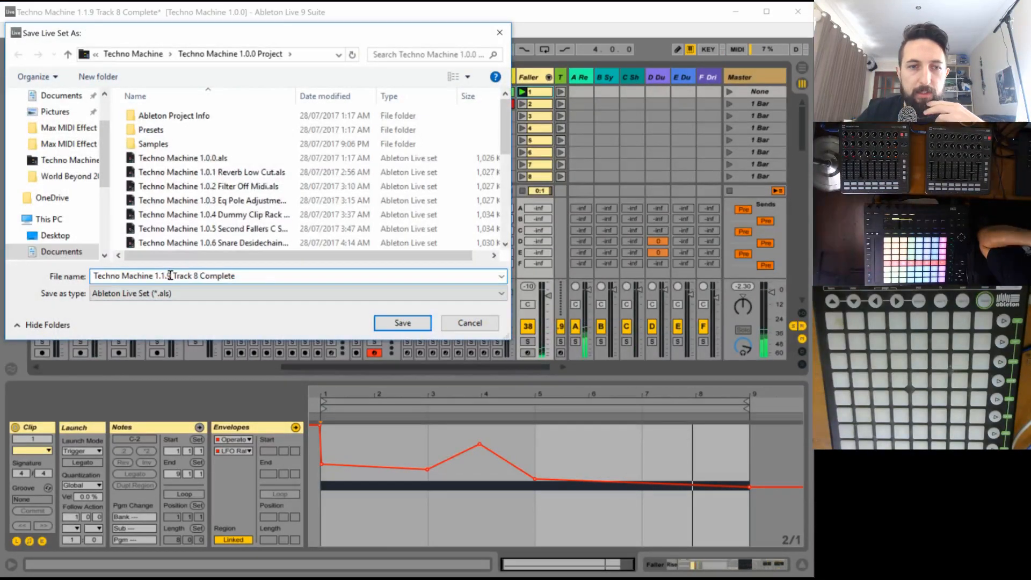
left_click_drag(170, 275, 380, 276)
key("BackSpace")
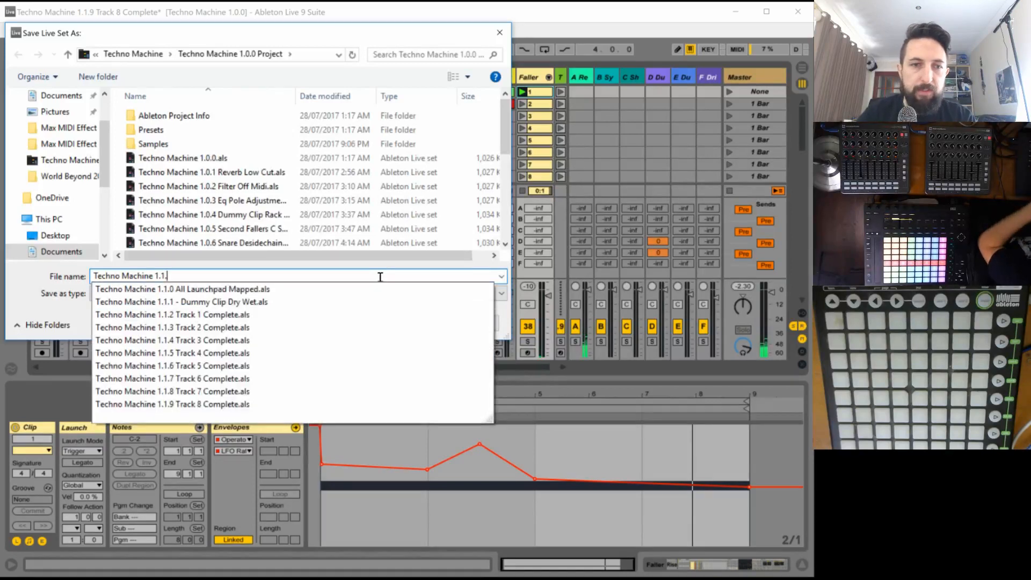
type("10")
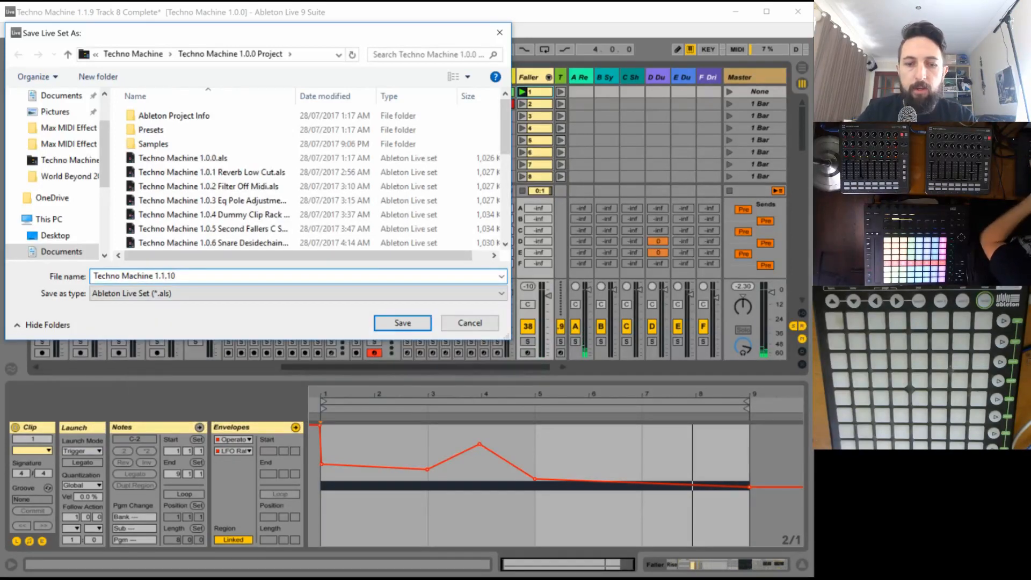
type(" Riser 1 Complete")
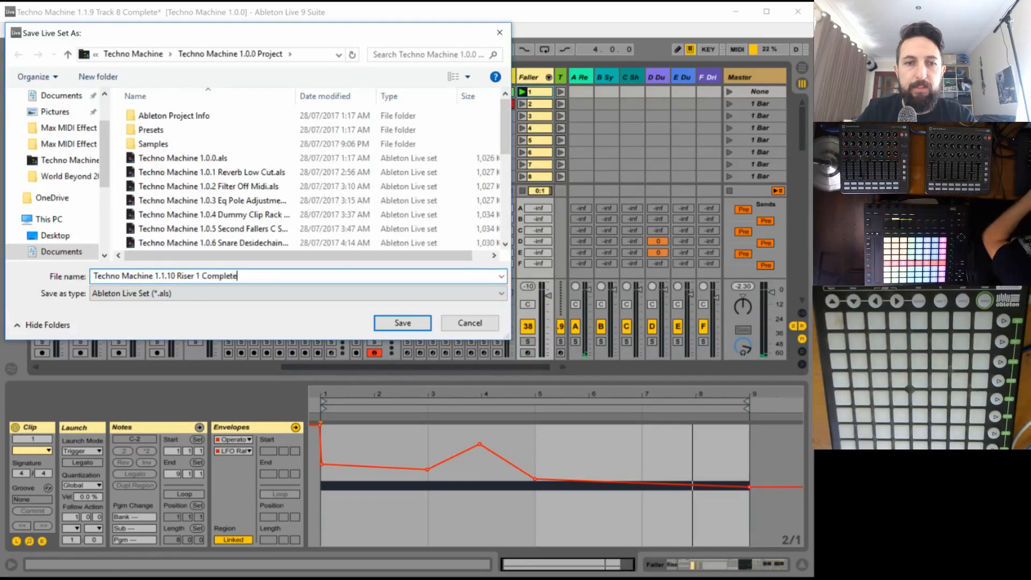
key("Return")
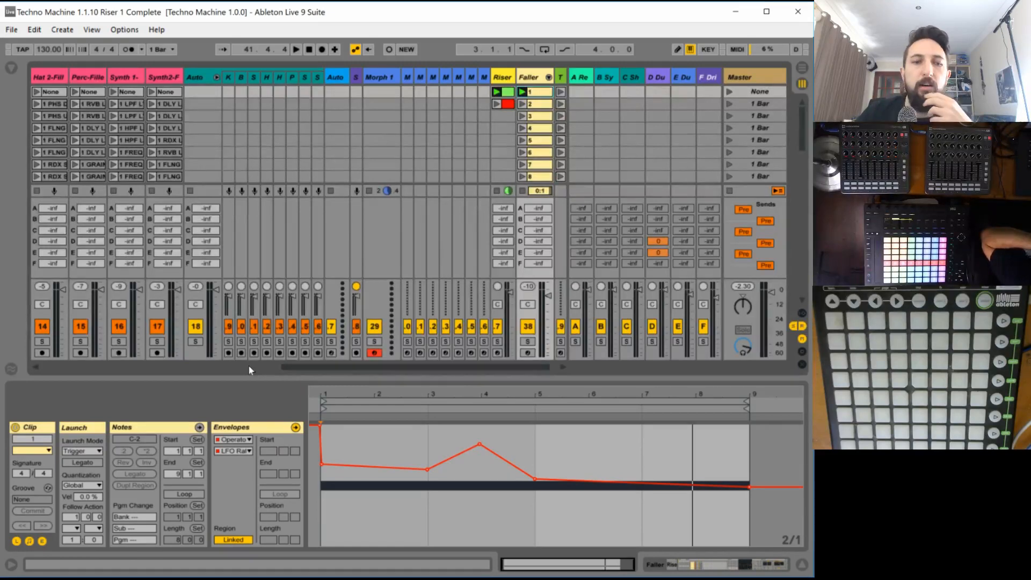
- Select Track 2's MAIN scene, launch it and play it back
scroll(248, 365, "left", 5)
scroll(322, 376, "right", 3)
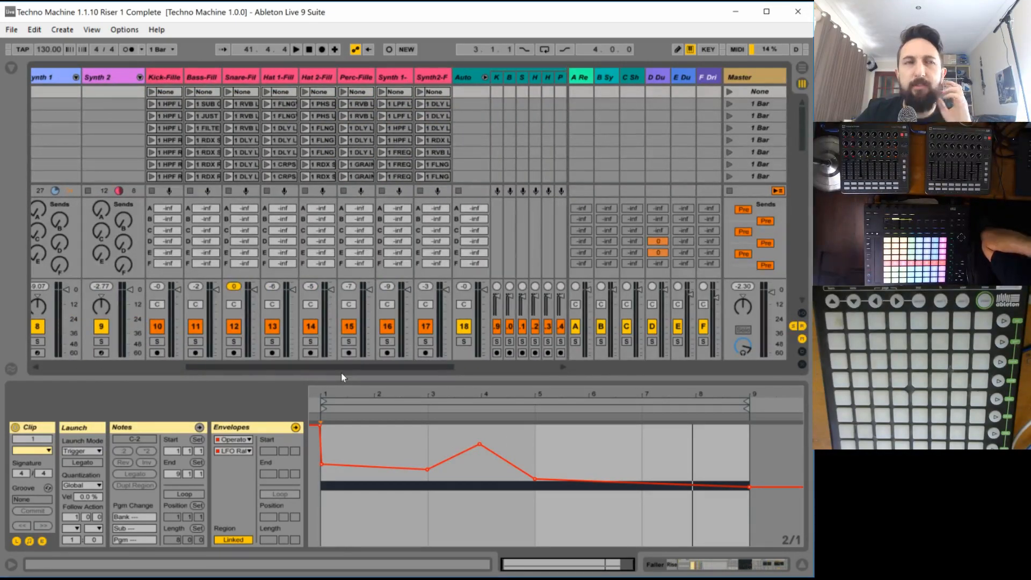
left_click_drag(330, 366, 195, 356)
left_click_drag(115, 362, 194, 369)
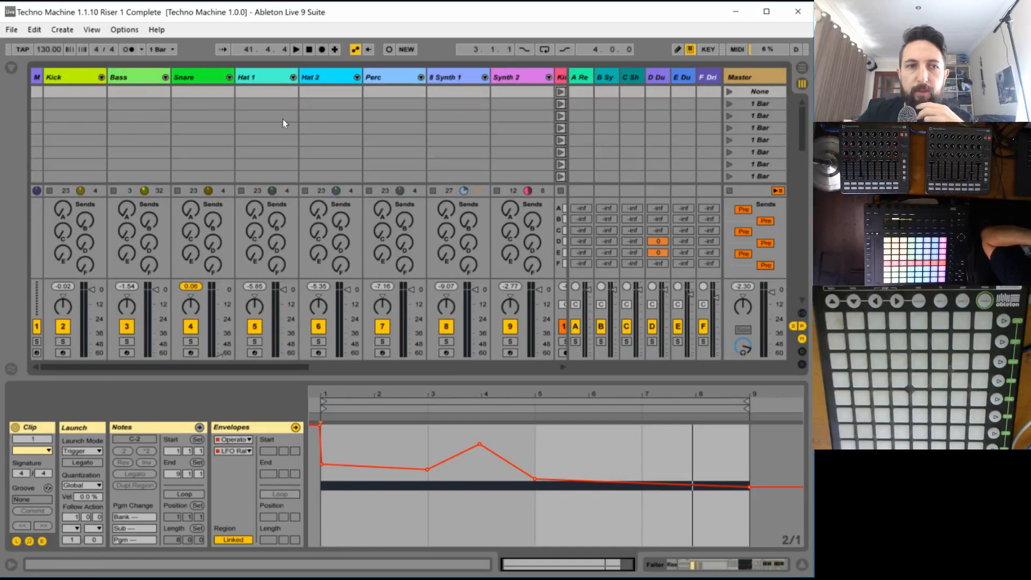
scroll(272, 153, "up", 1)
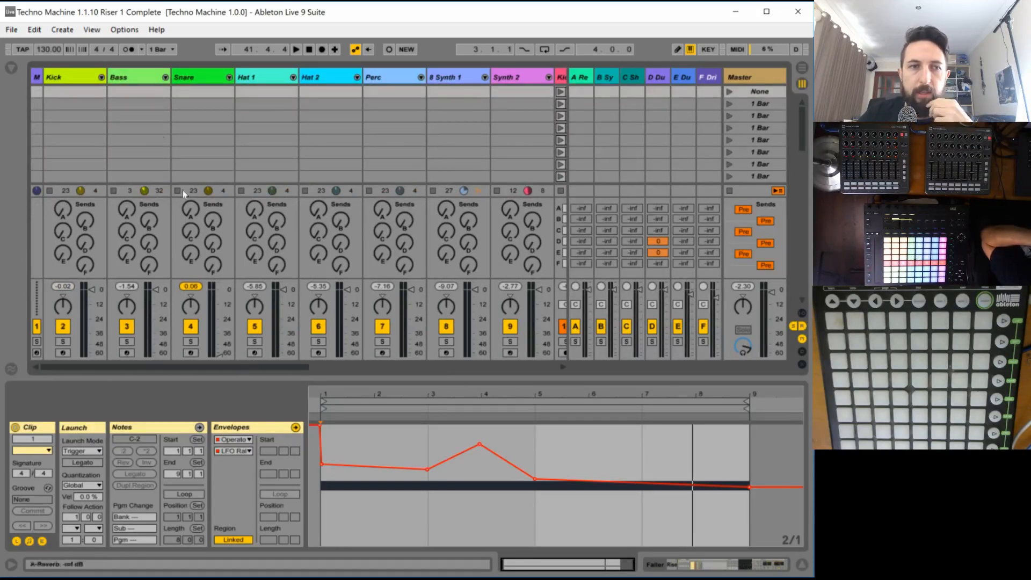
scroll(336, 125, "down", 1)
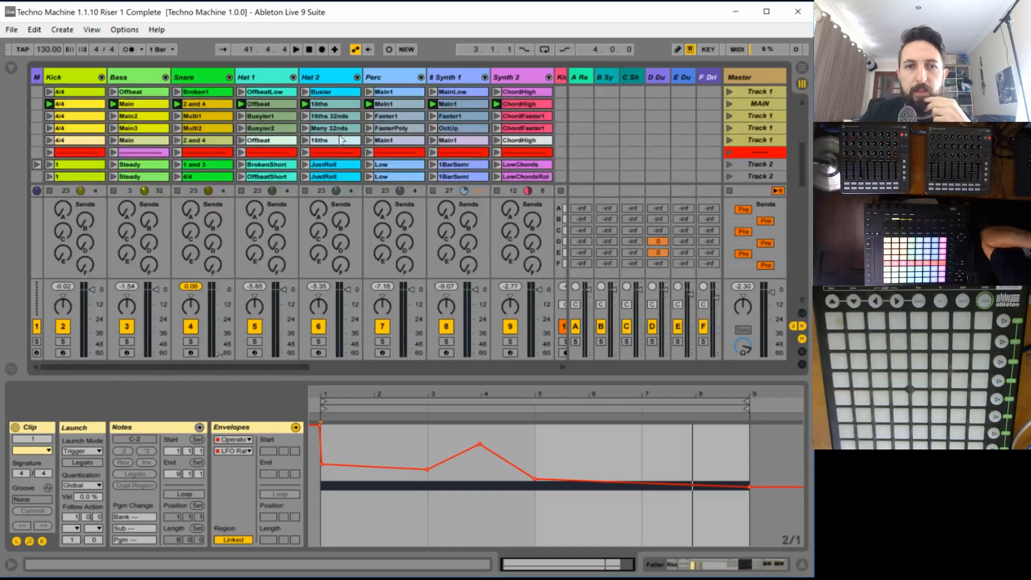
scroll(672, 147, "down", 5)
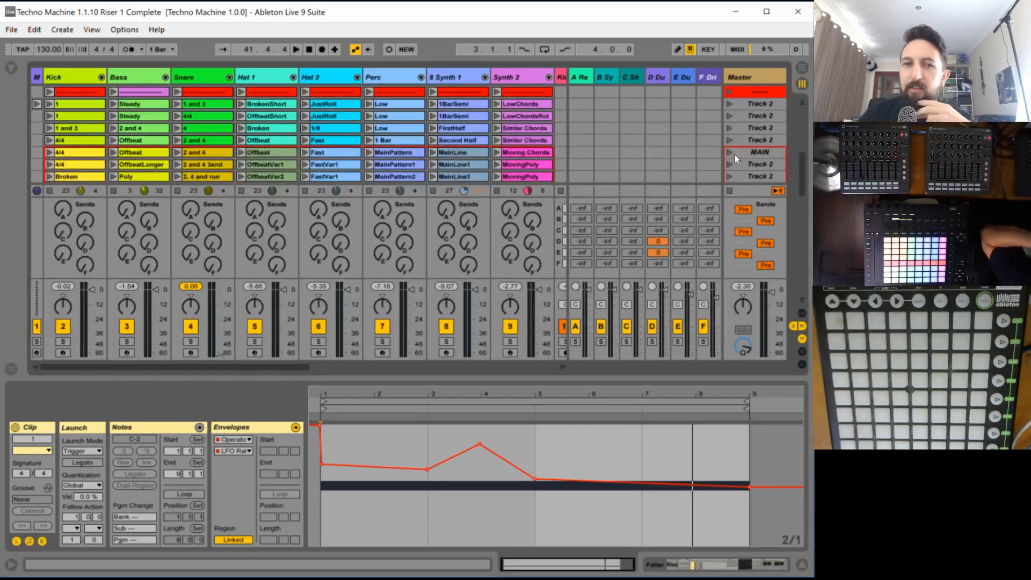
scroll(756, 153, "down", 2)
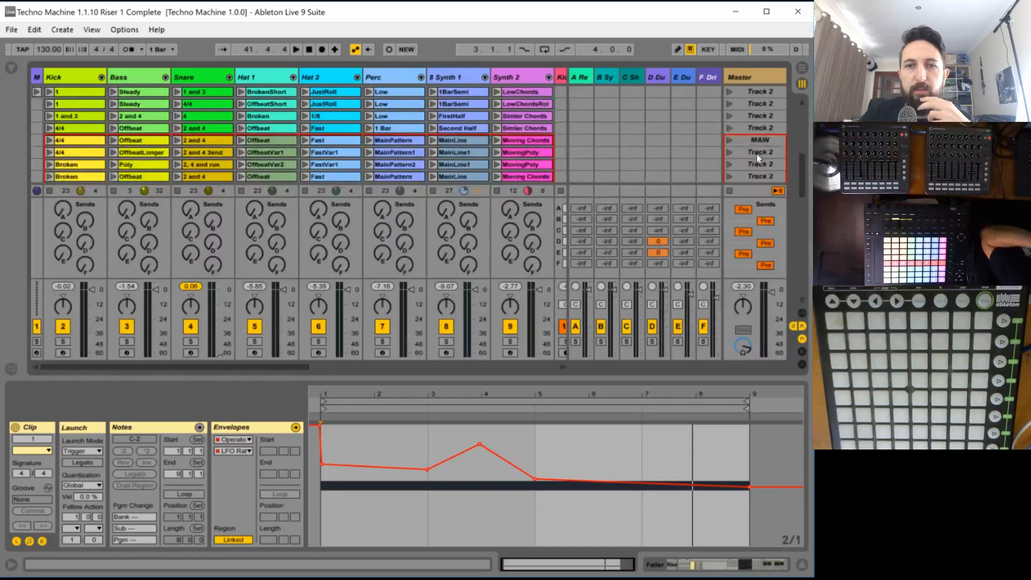
left_click(750, 131)
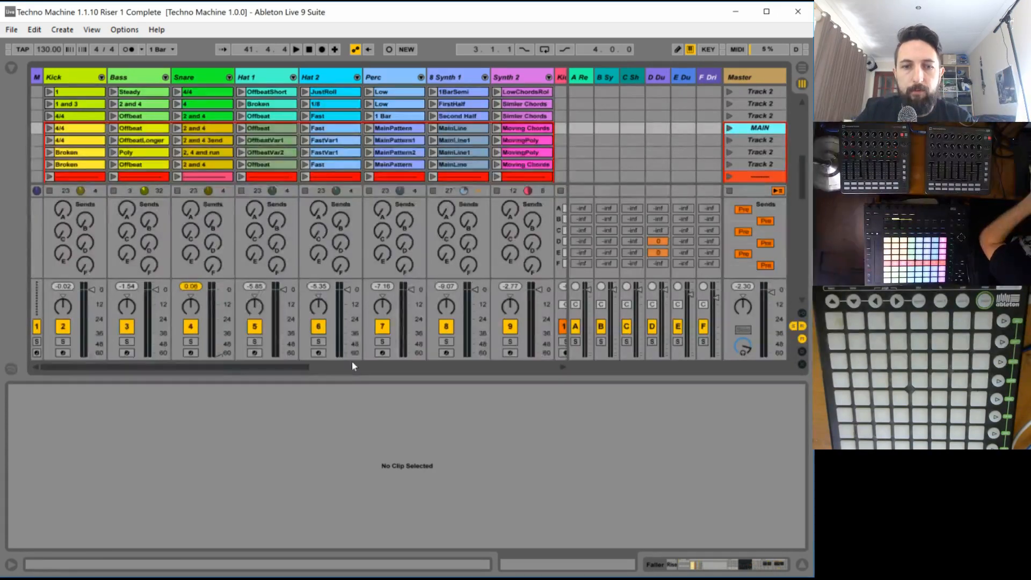
left_click_drag(352, 364, 445, 370)
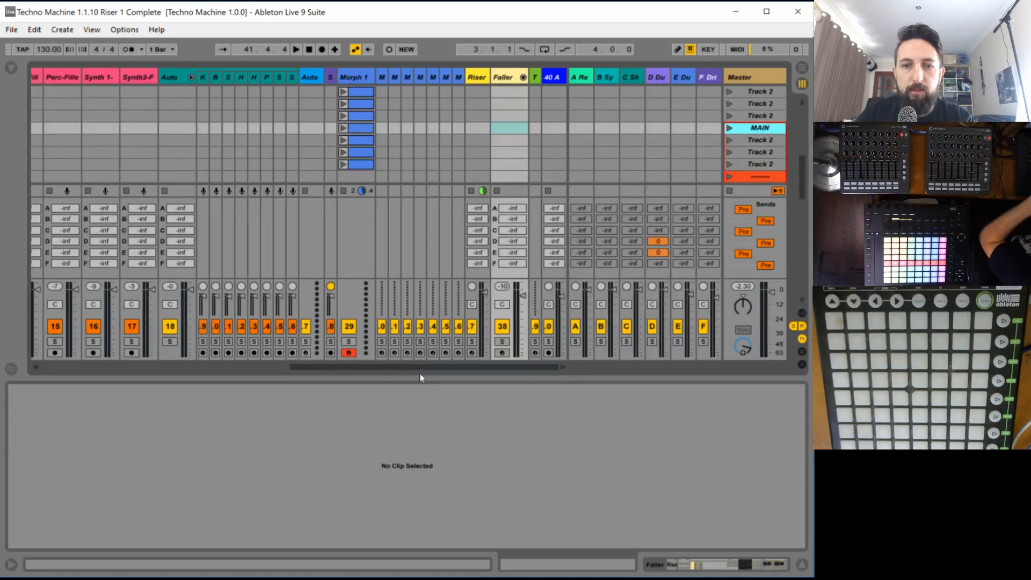
left_click_drag(421, 366, 131, 367)
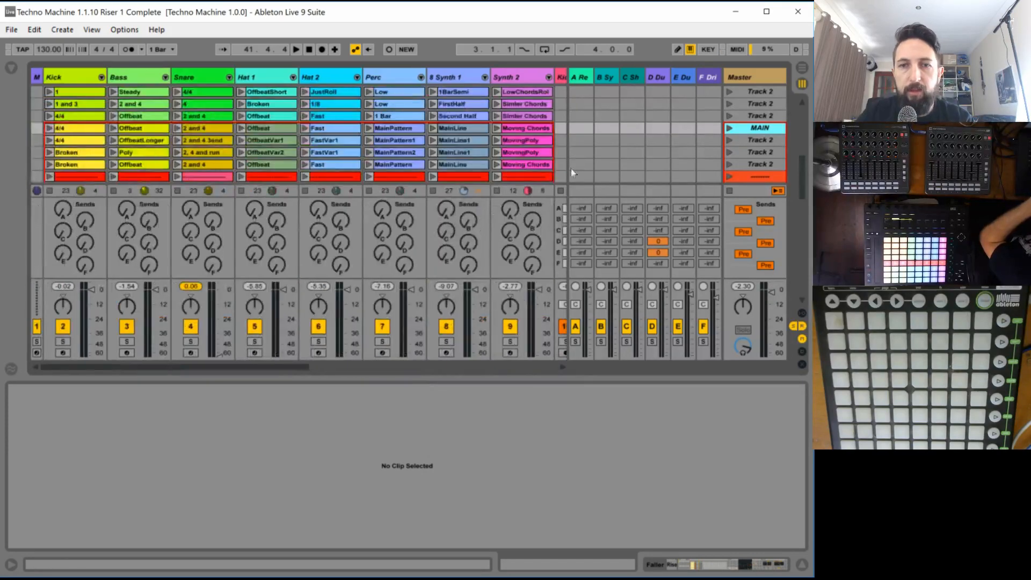
left_click(727, 132)
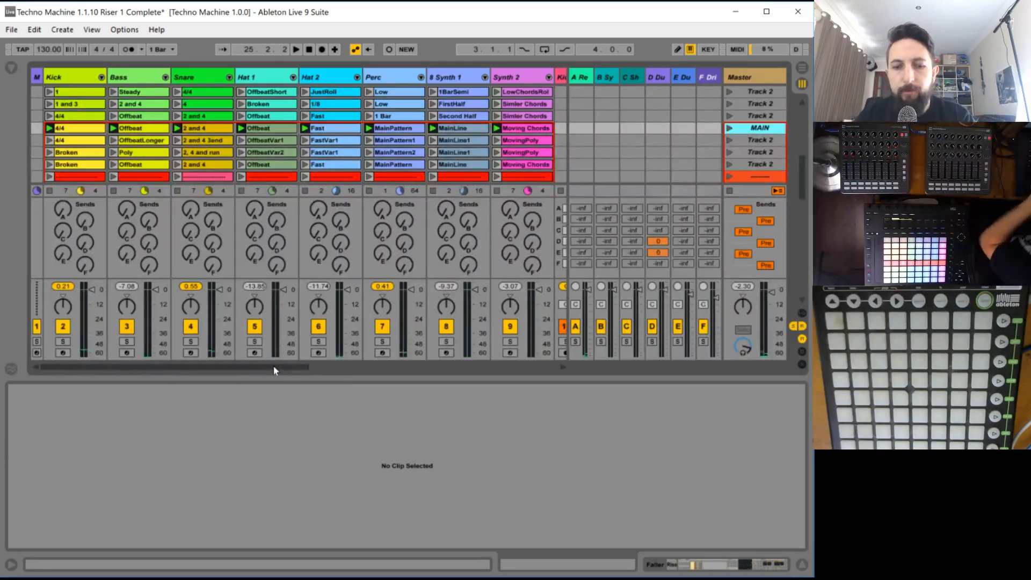
key("space")
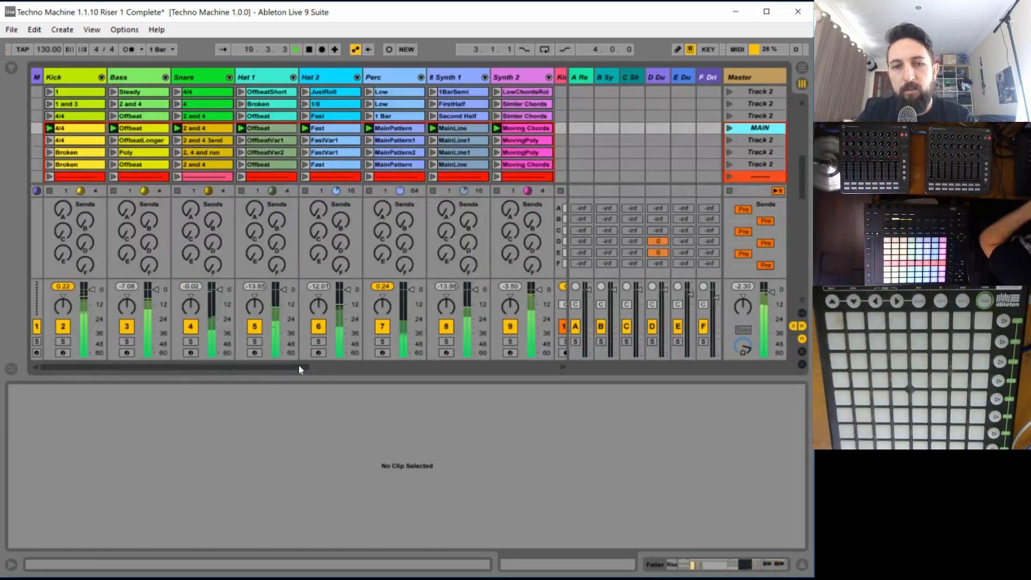
- Select clip 2 on the Faller track and launch it for an audition against Track 2's MAIN scene
left_click_drag(295, 369, 553, 367)
scroll(535, 147, "up", 4)
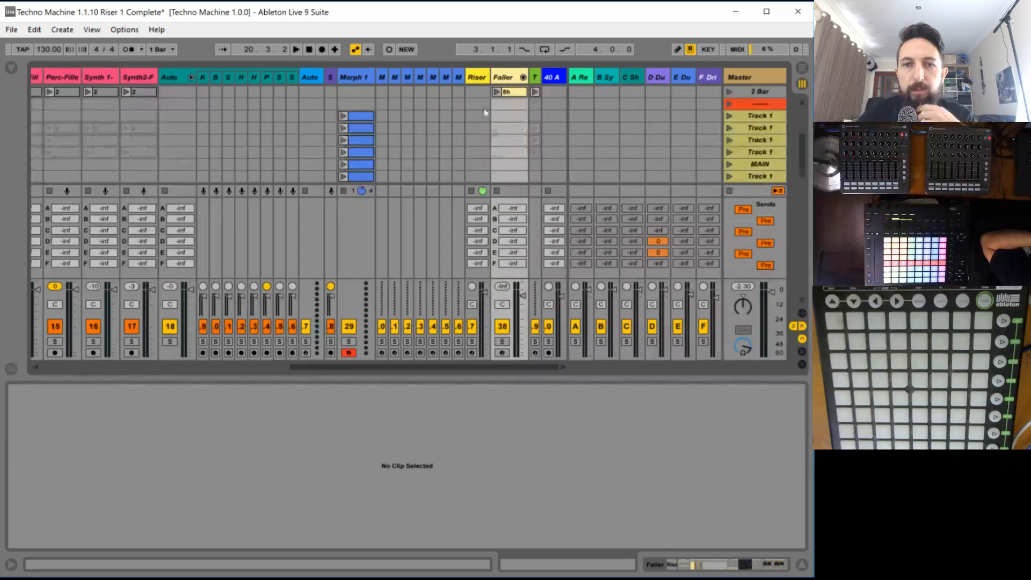
scroll(496, 113, "up", 4)
left_click(504, 105)
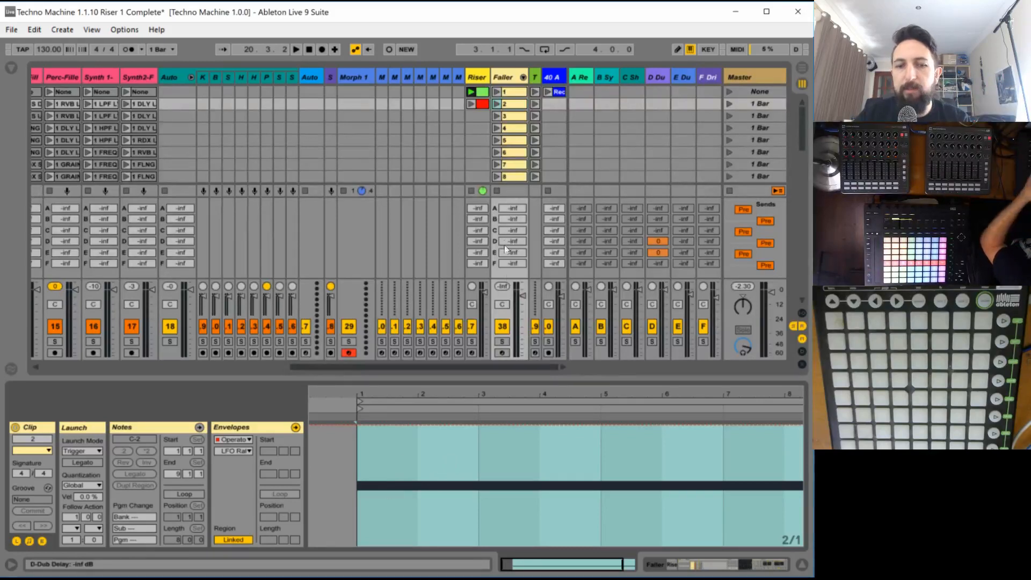
left_click(476, 78)
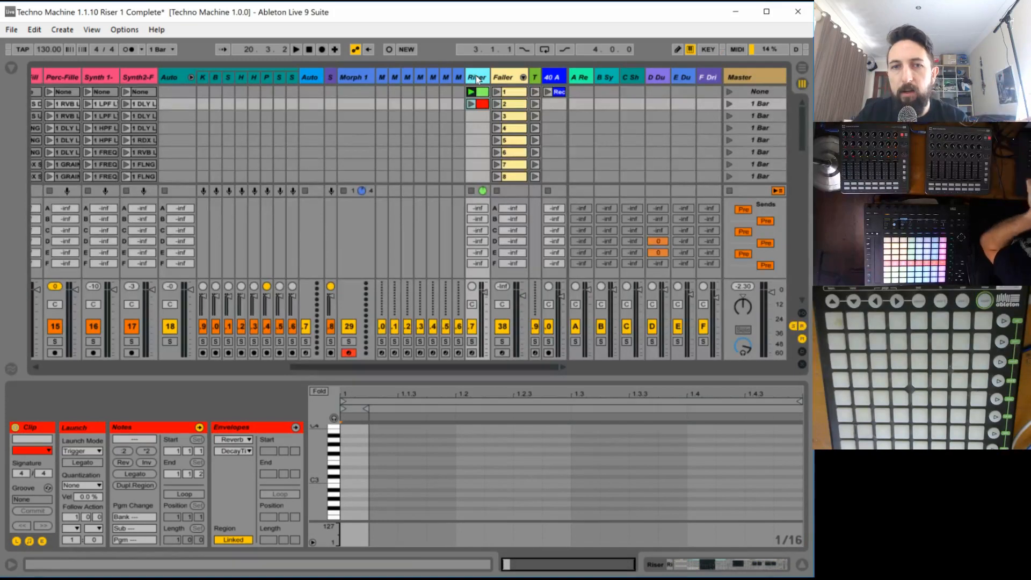
left_click(506, 79)
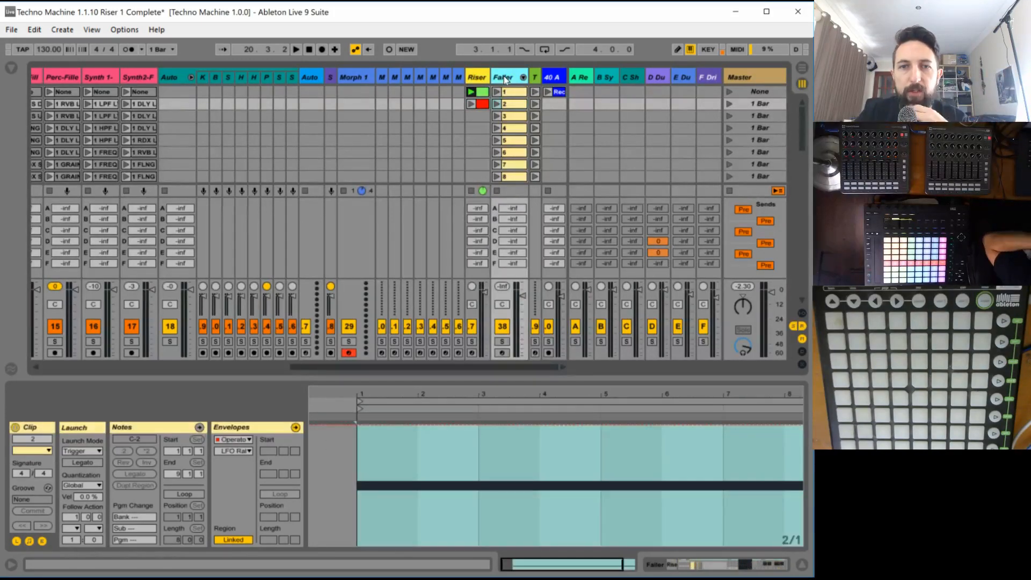
left_click(498, 104)
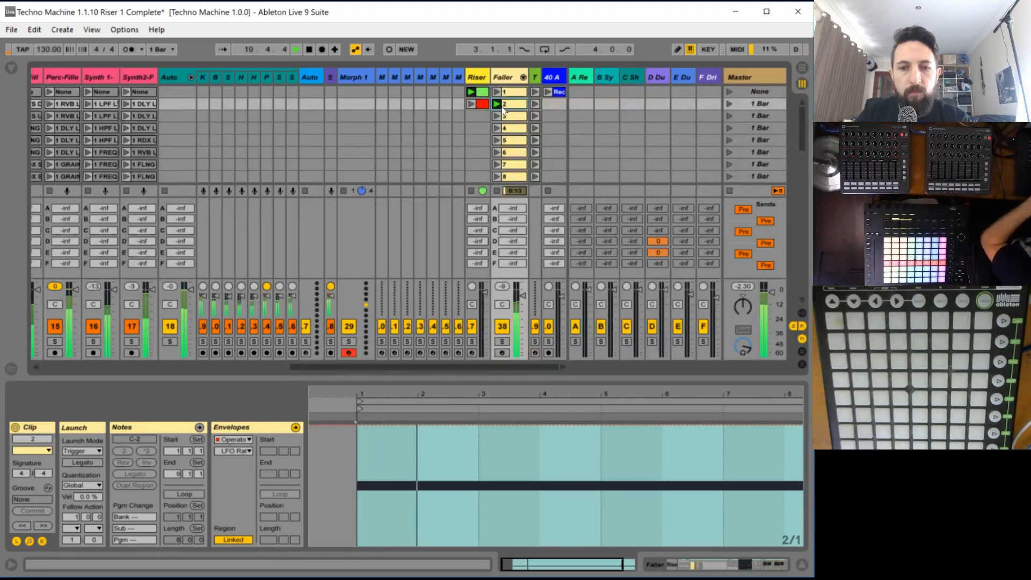
key("space")
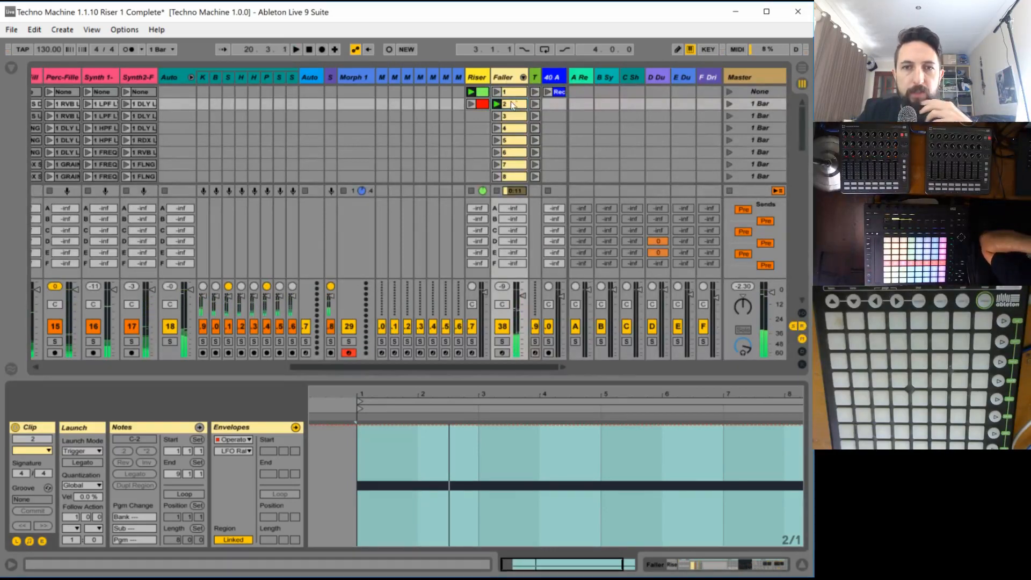
- Show chain 2 of the Fallers rack, with Riser Killer collapsed and the chain zones and macros hidden, exposing its Operator and Reverb
double_click(502, 78)
left_click_drag(745, 564, 634, 571)
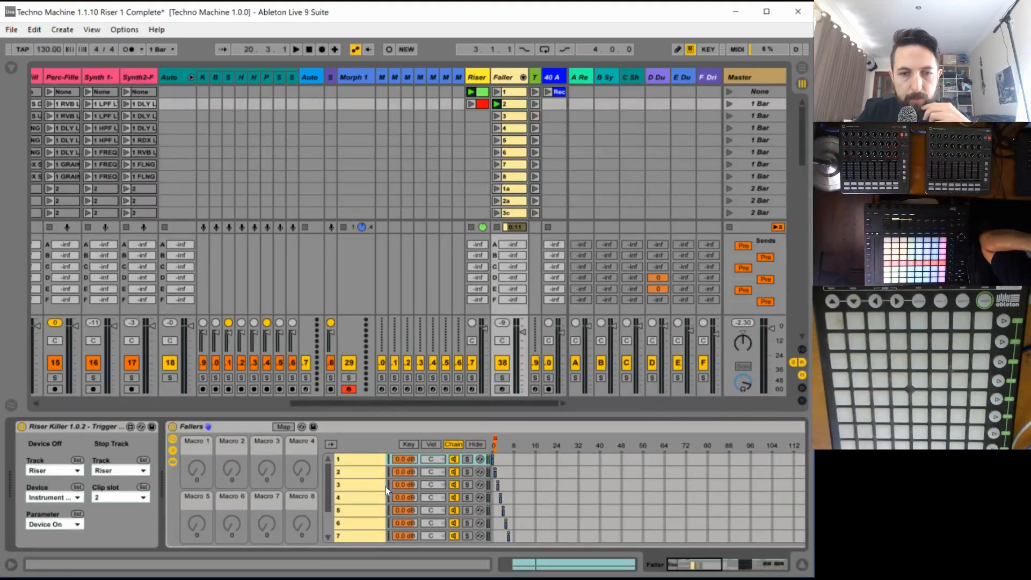
left_click(369, 476)
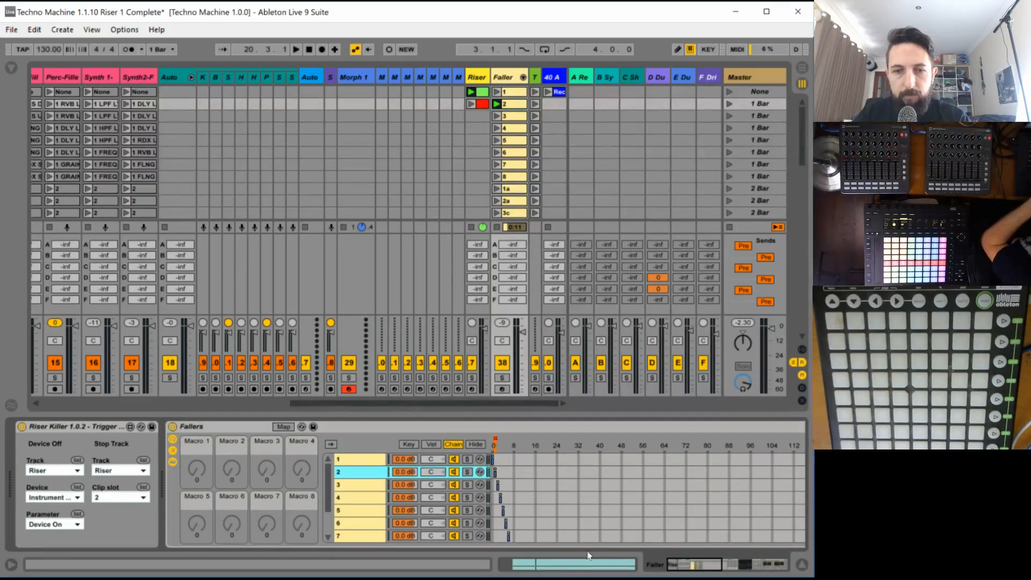
double_click(96, 428)
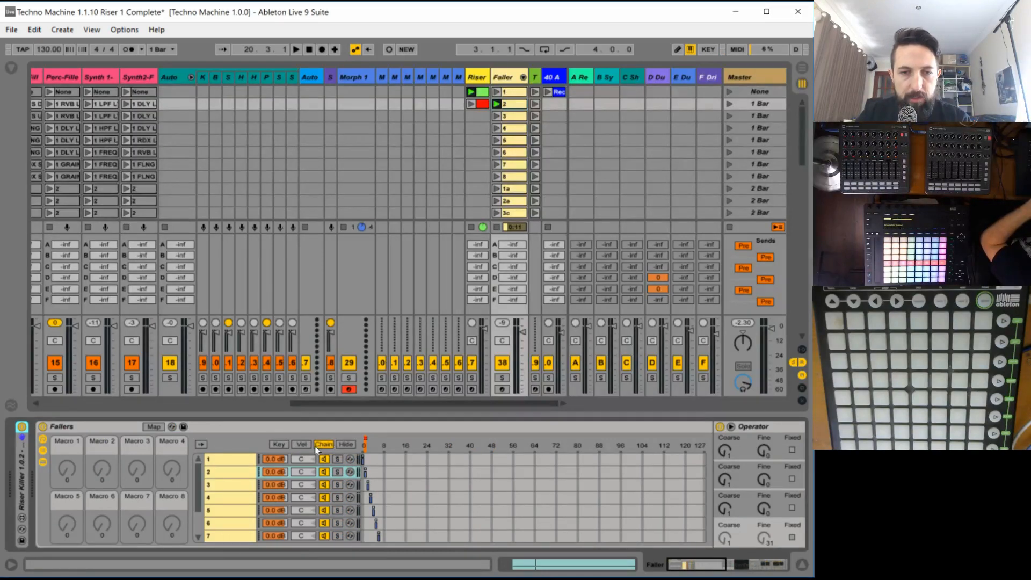
left_click(348, 443)
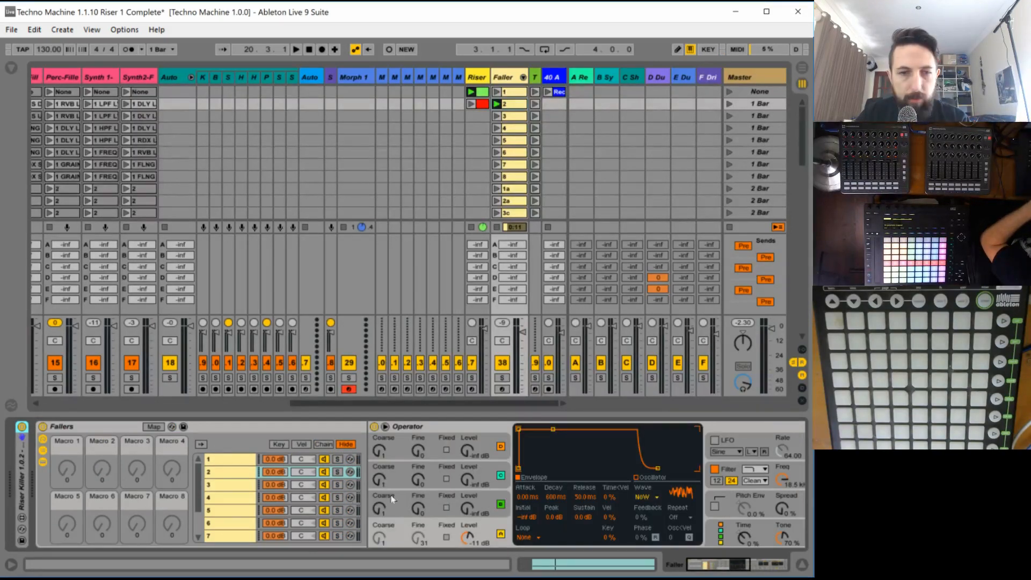
left_click(42, 439)
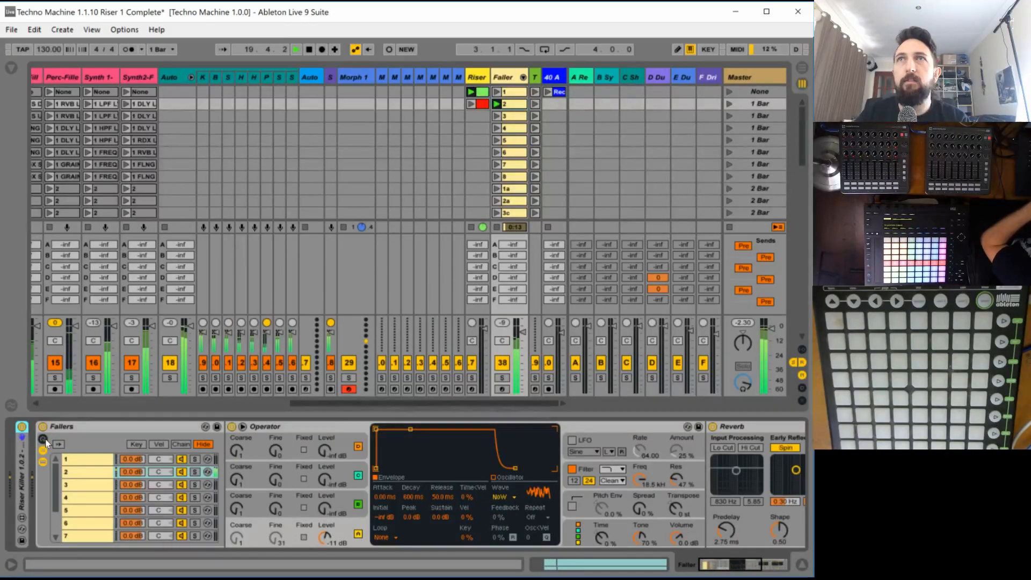
- Audition faller 2 together with Track 2's MAIN scene, starting and stopping playback
key("space")
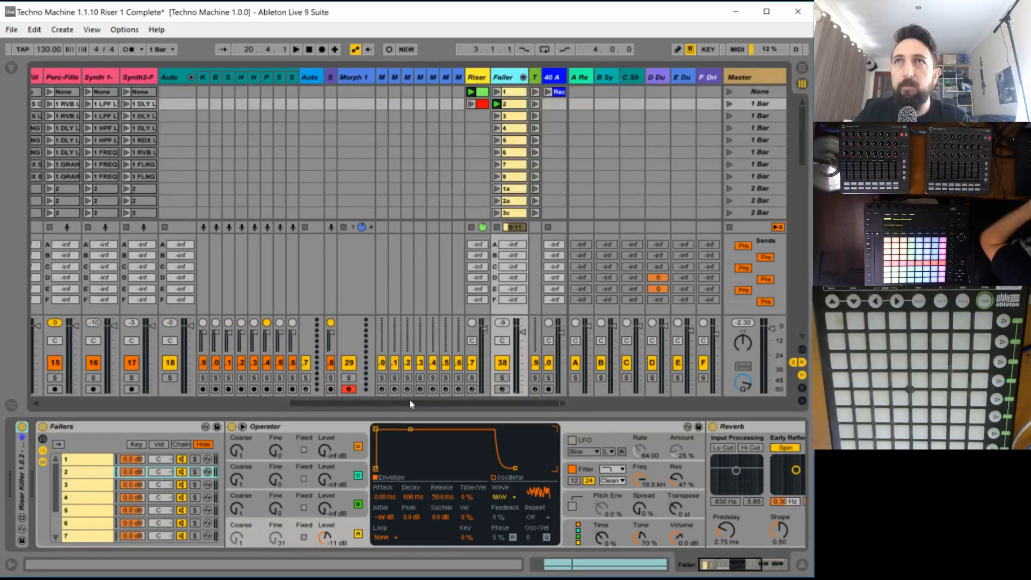
mouse_move(409, 399)
left_mouse_down()
mouse_move(250, 404)
mouse_move(419, 403)
mouse_move(268, 404)
mouse_move(375, 404)
mouse_move(271, 404)
mouse_move(409, 418)
left_mouse_up()
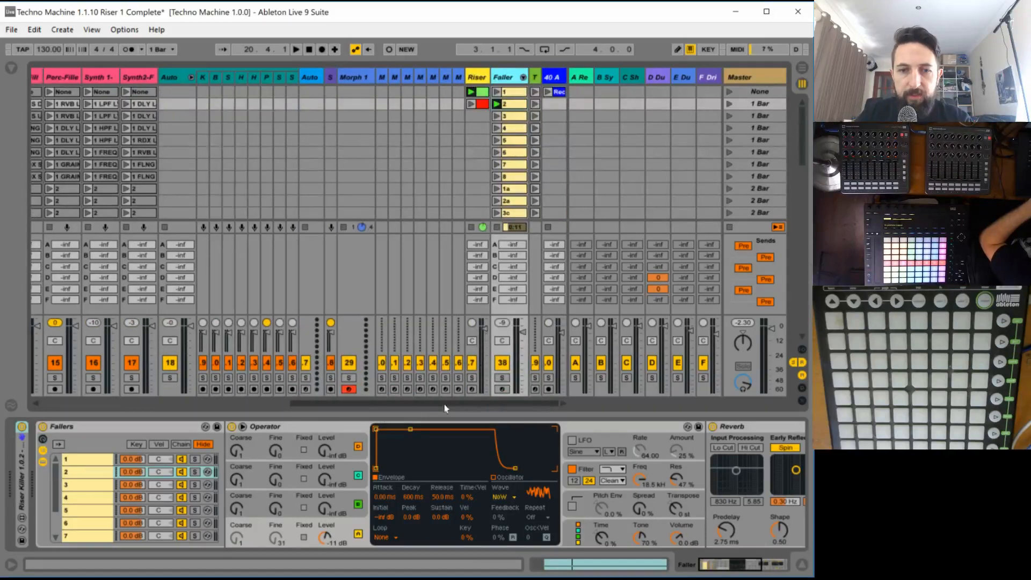
left_click_drag(444, 404, 498, 404)
key("space")
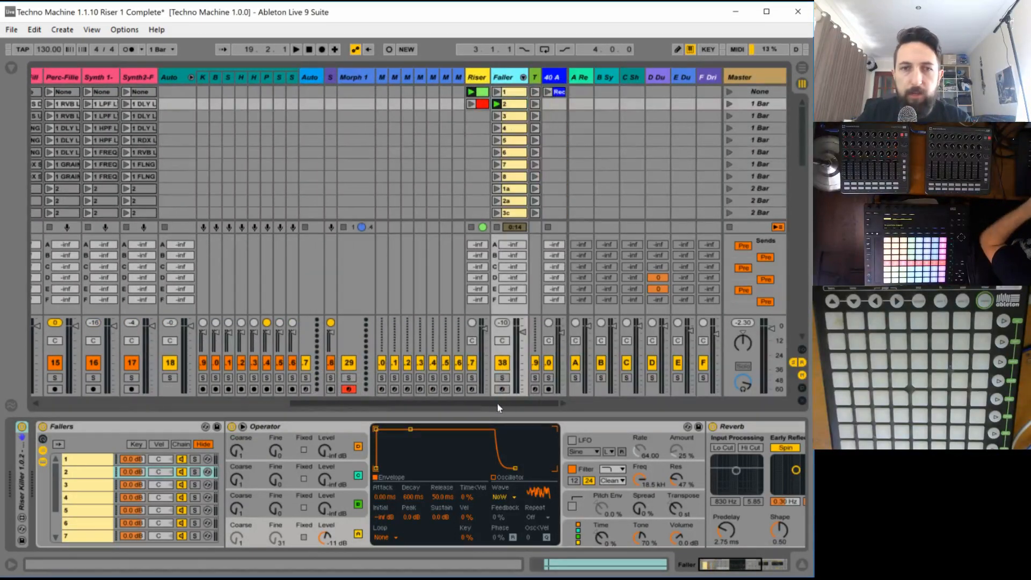
- Audition faller 2 and check its clip envelope, Operator oscillator and filter settings
double_click(512, 105)
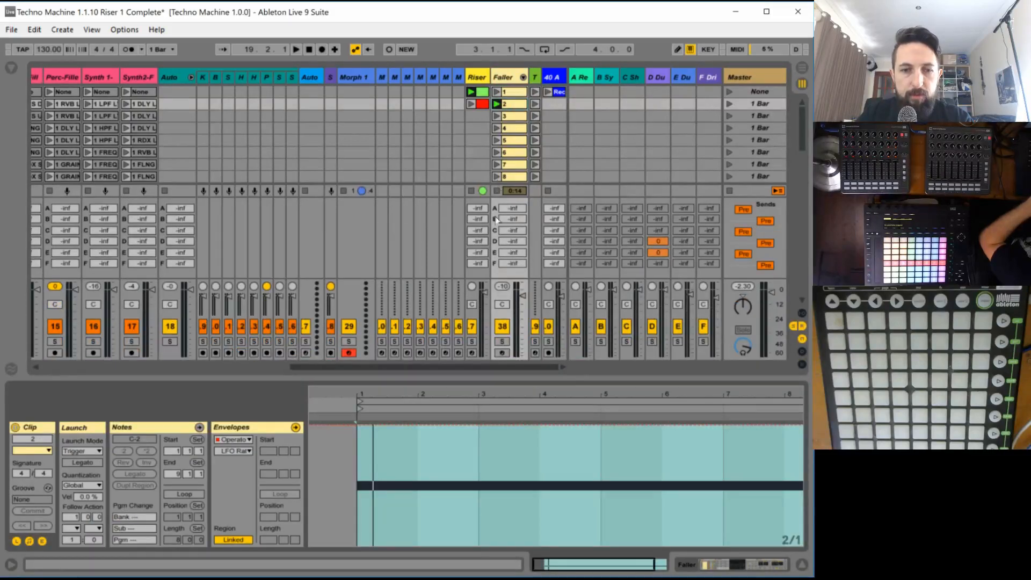
double_click(508, 78)
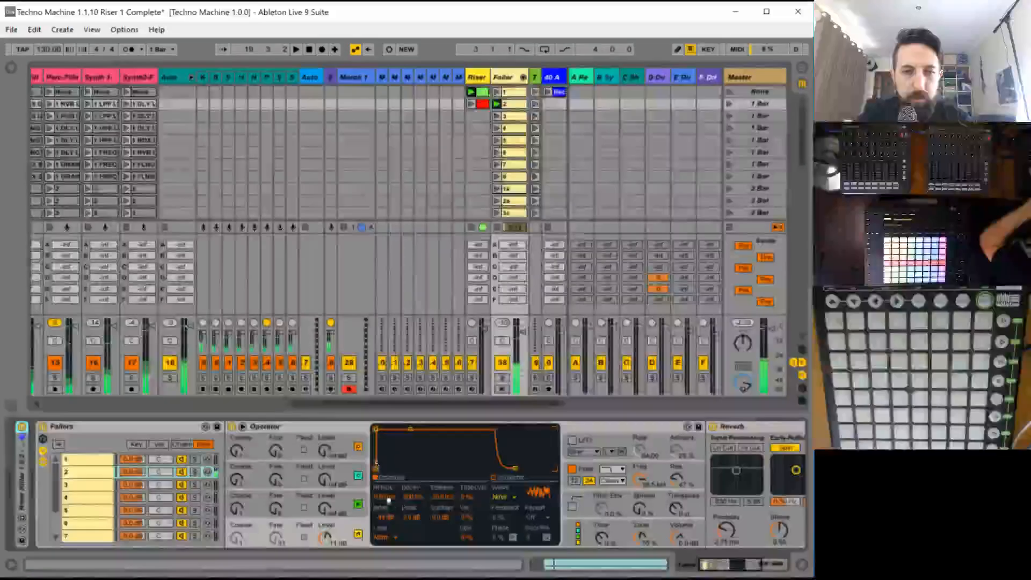
key("space")
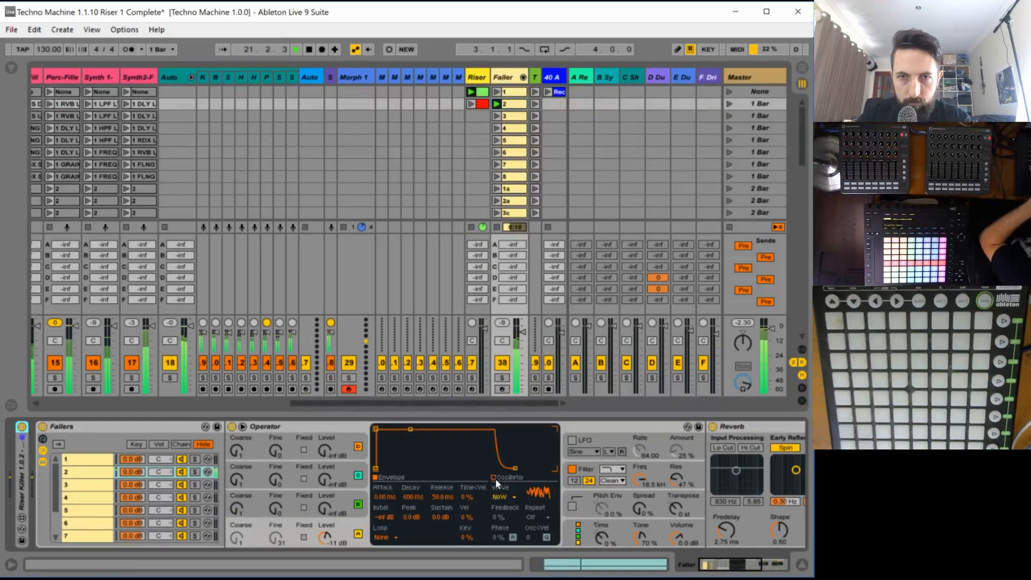
left_click(639, 480)
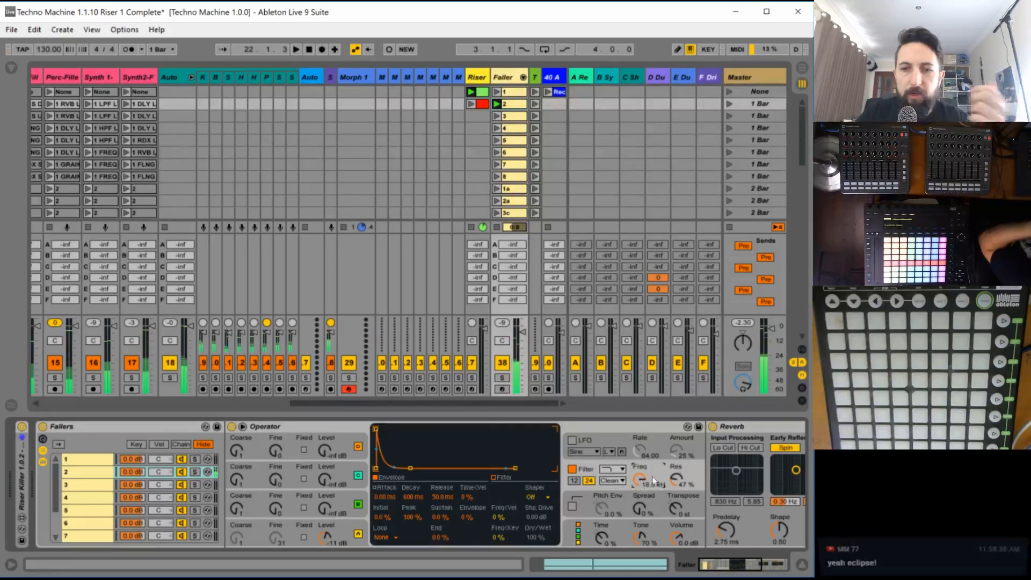
- Set Operator's oscillator A to a sine wave with a fixed frequency of 2.00 kHz and play it back
left_click(343, 519)
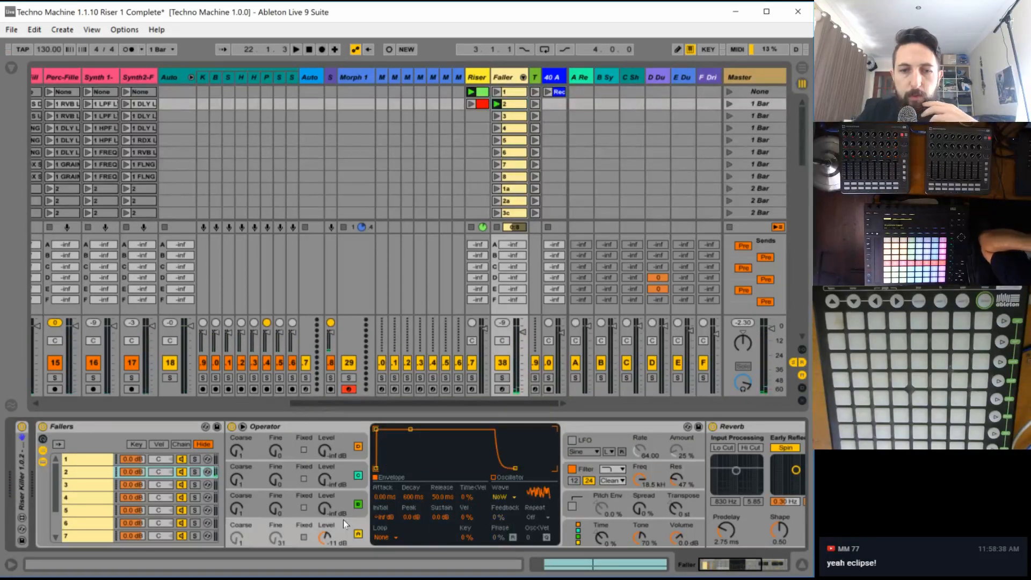
left_click(512, 497)
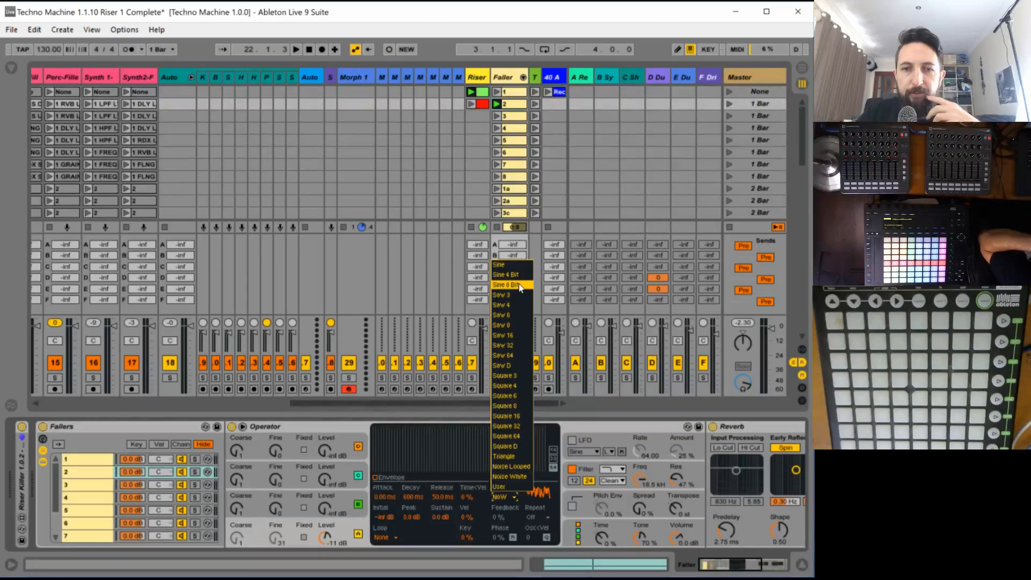
left_click(513, 264)
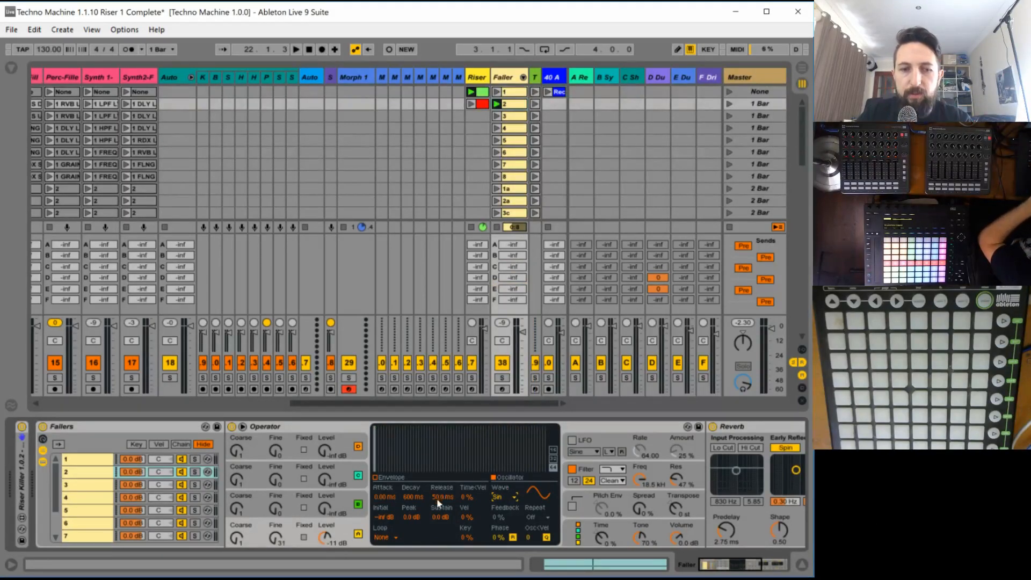
left_click(304, 536)
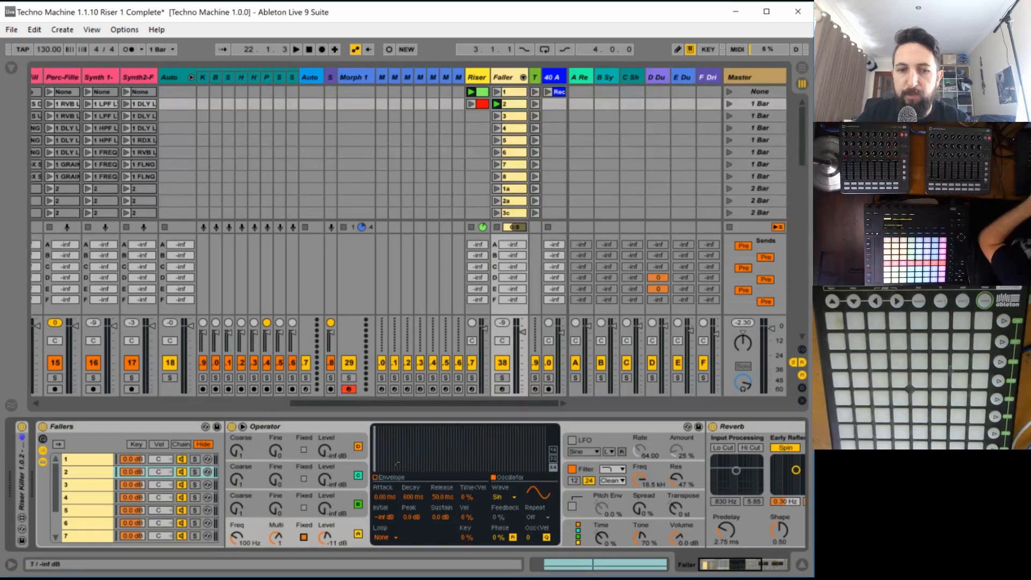
mouse_move(239, 540)
left_mouse_down()
mouse_move(238, 514)
mouse_move(238, 527)
left_mouse_up()
key("space")
key("space")
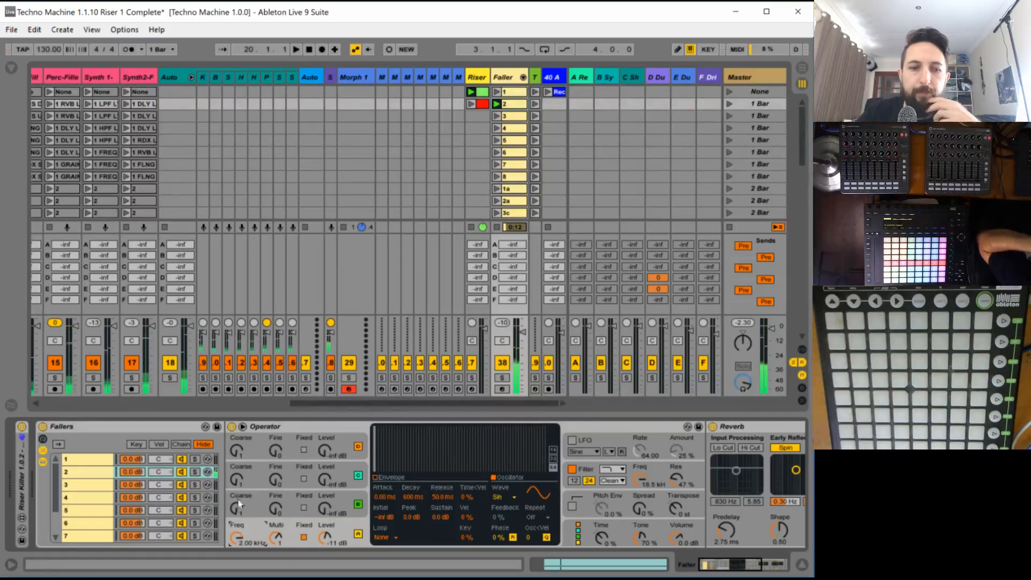
- Draw a falling envelope in clip 2 for oscillator A's fixed frequency, from 2.00 kHz at the start to the minimum at the clip's end, and audition it
double_click(511, 103)
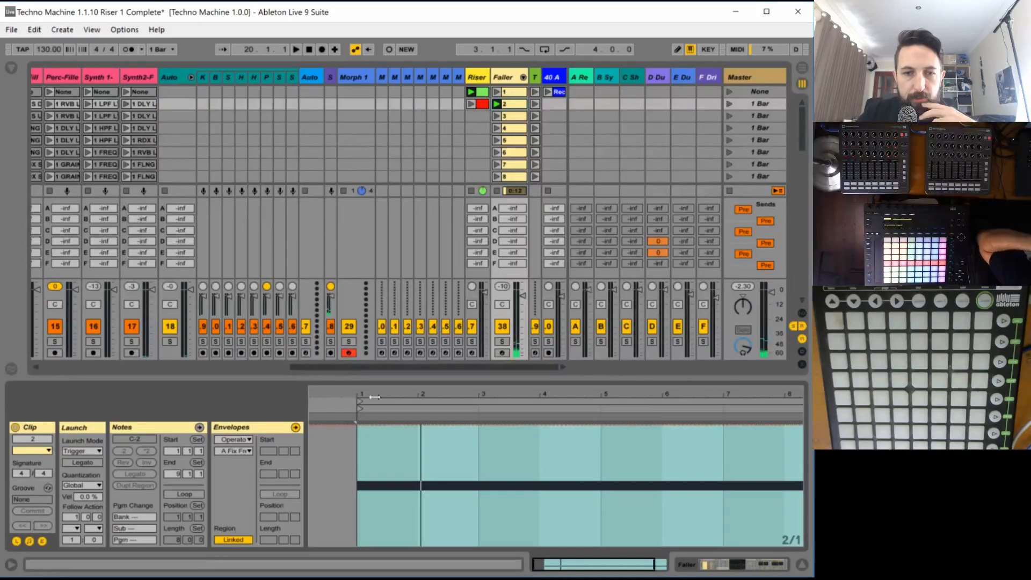
left_click(356, 424)
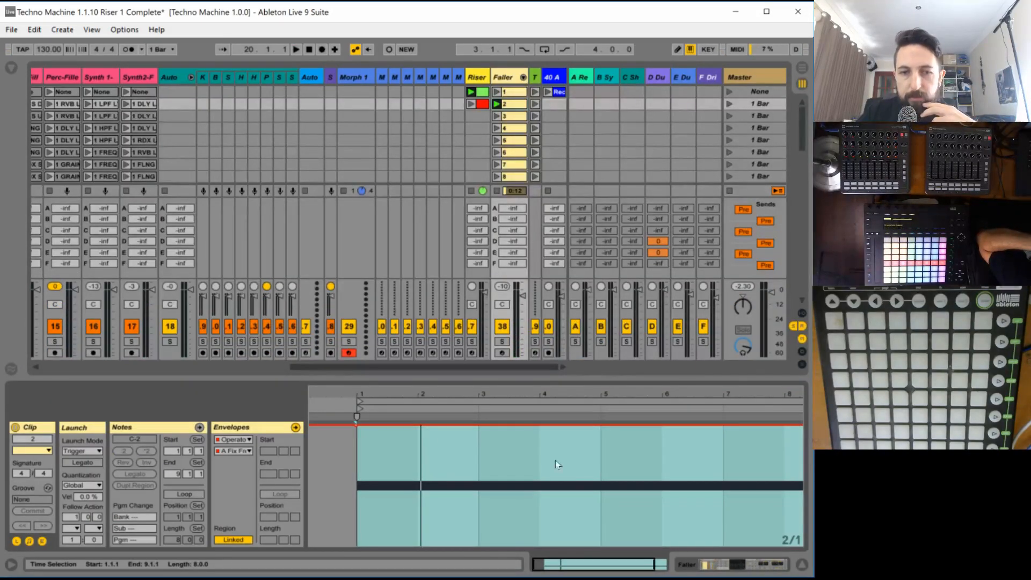
left_click(375, 435)
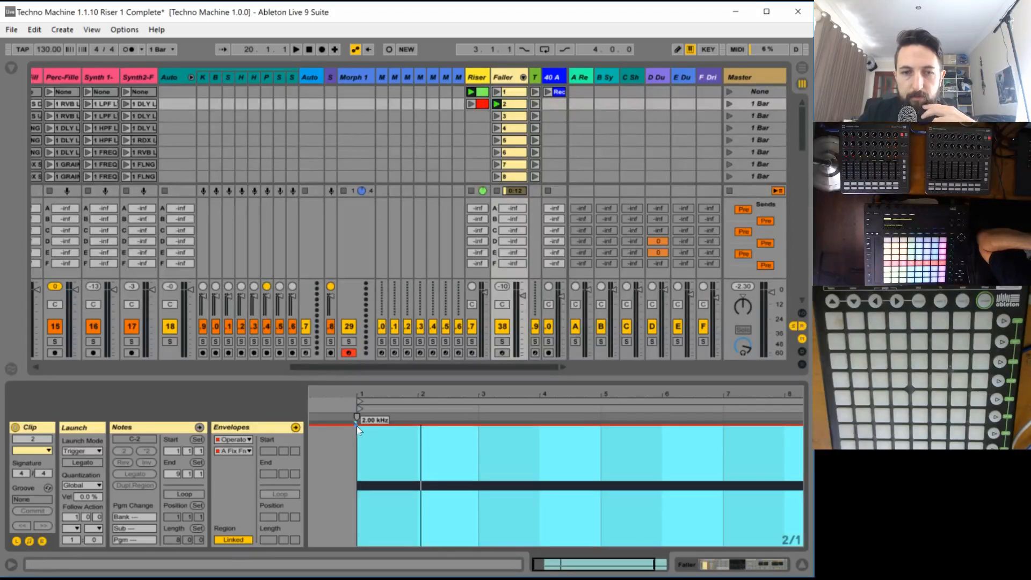
left_click_drag(375, 426, 776, 545)
key("space")
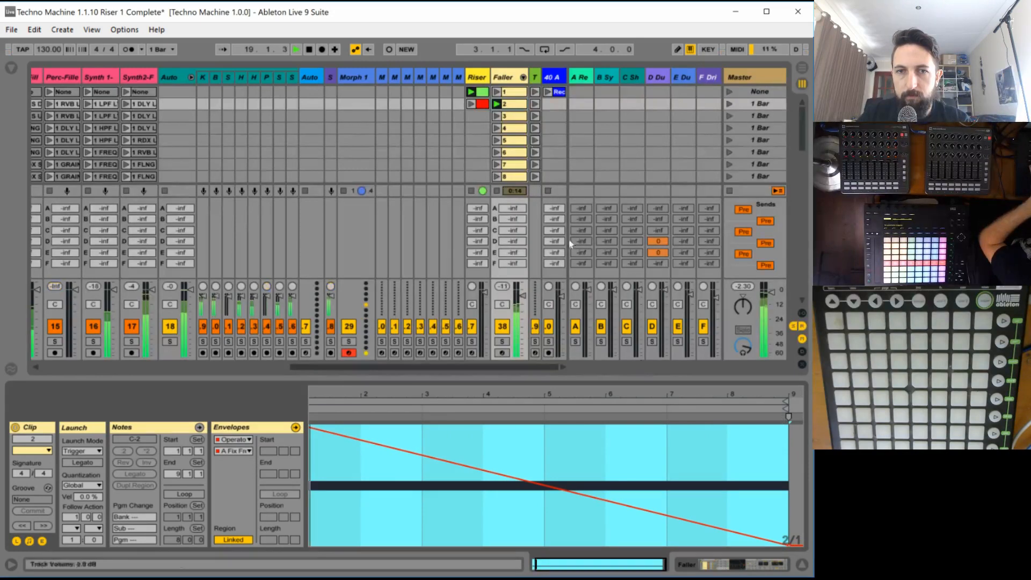
- Stop playback, set oscillator A's waveform to Saw D, and switch off Operator's oscillators B, C and D
double_click(504, 79)
key("space")
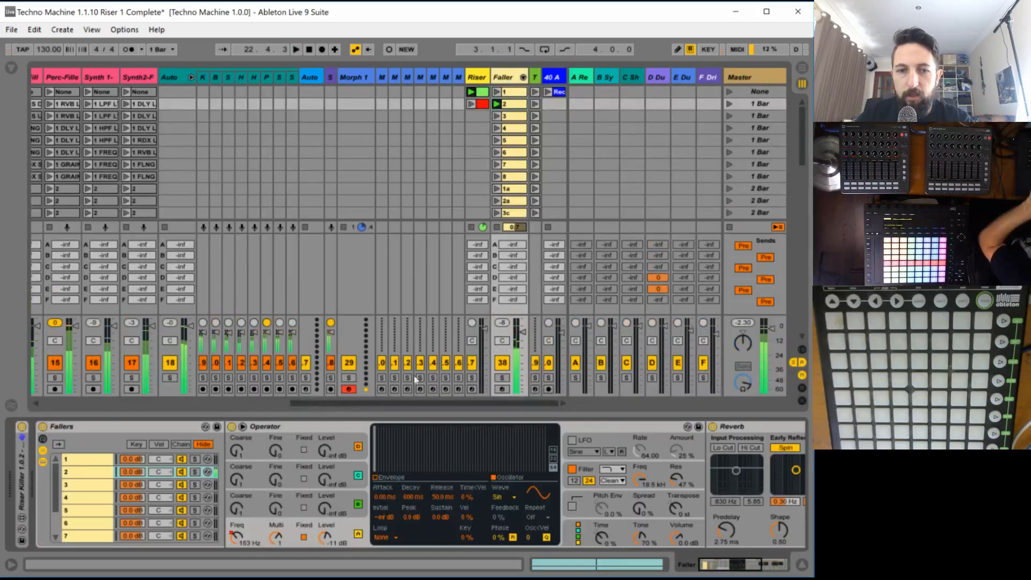
left_click(512, 497)
left_click(524, 366)
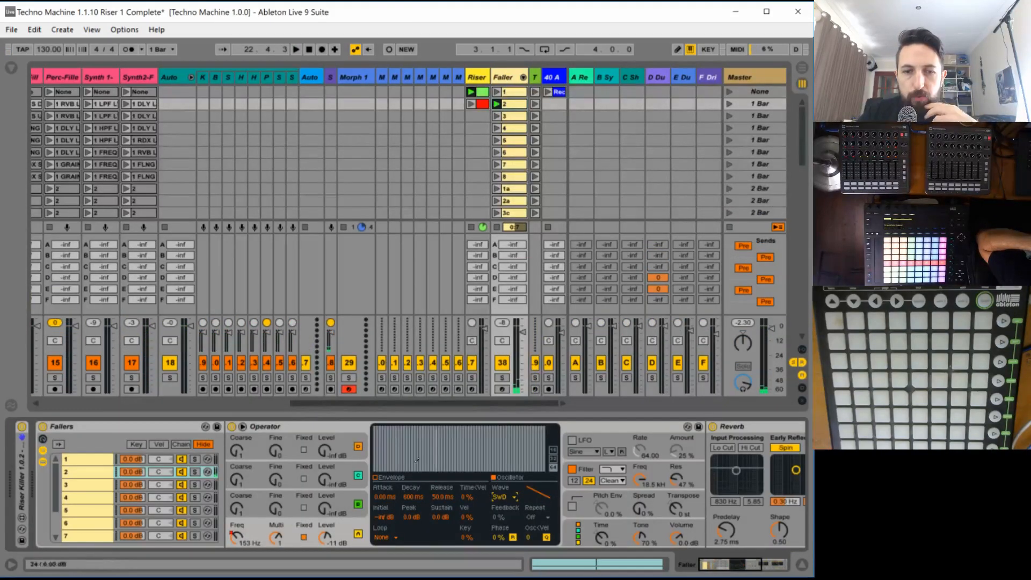
left_click(358, 503)
left_click(358, 475)
left_click(358, 446)
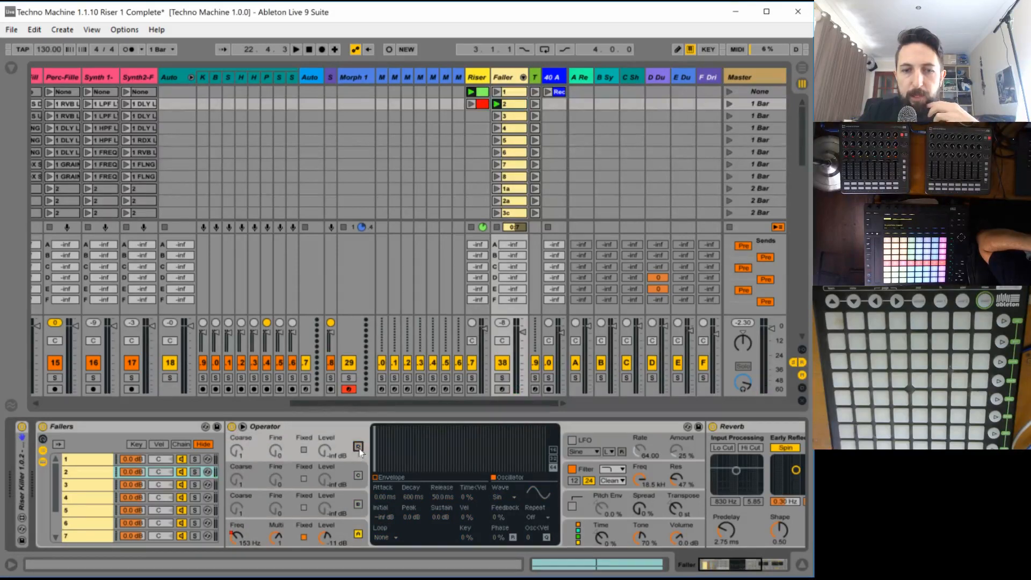
- Set Operator's filter circuit to SMP and its filter frequency to 7.78 kHz during playback
left_click(612, 469)
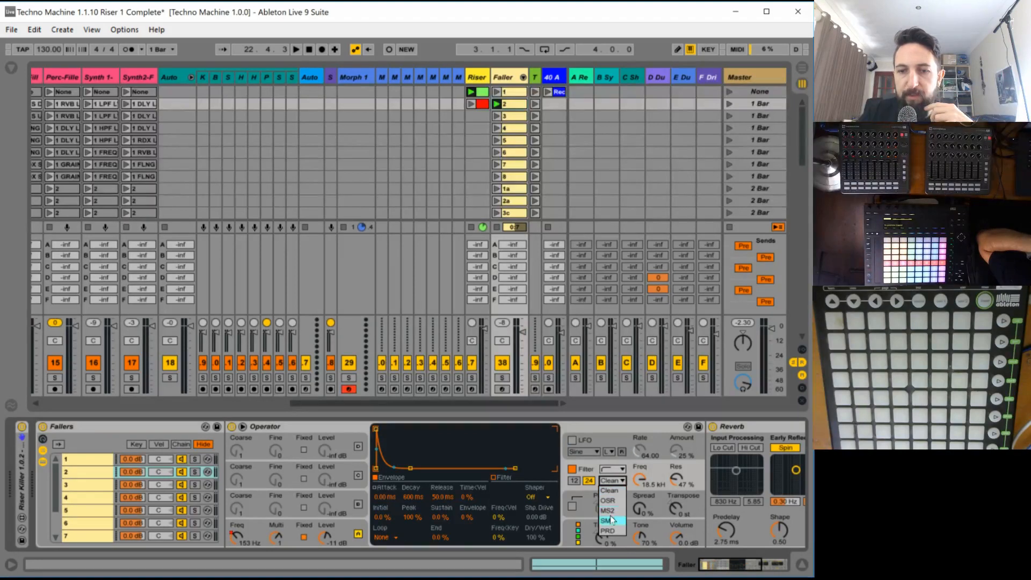
left_click(614, 490)
key("space")
left_click_drag(642, 479, 643, 425)
left_click_drag(643, 475, 643, 486)
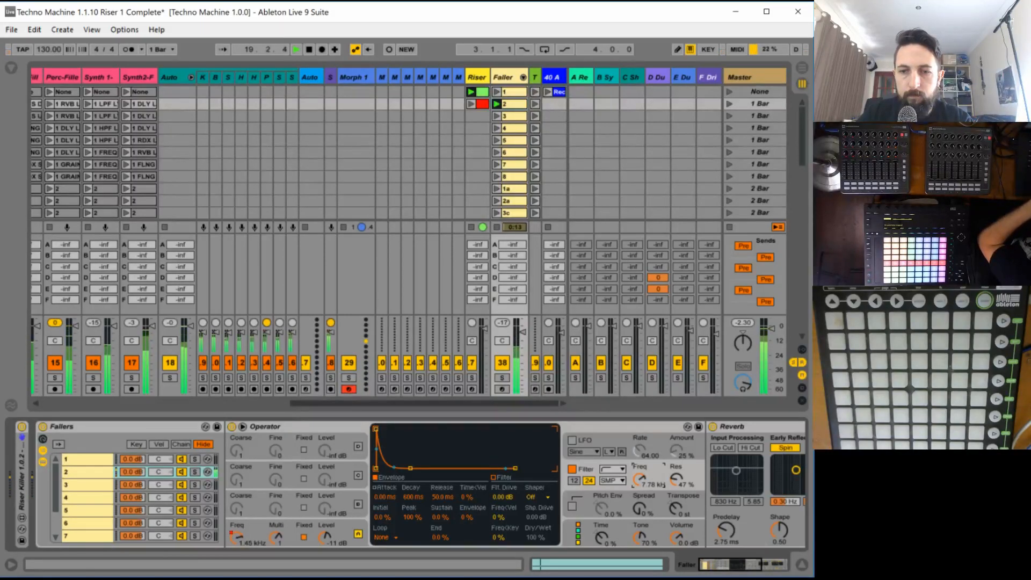
- Draw a filter frequency envelope in clip 2 that falls steadily from the clip's start to its end at bar 9
left_click(512, 105)
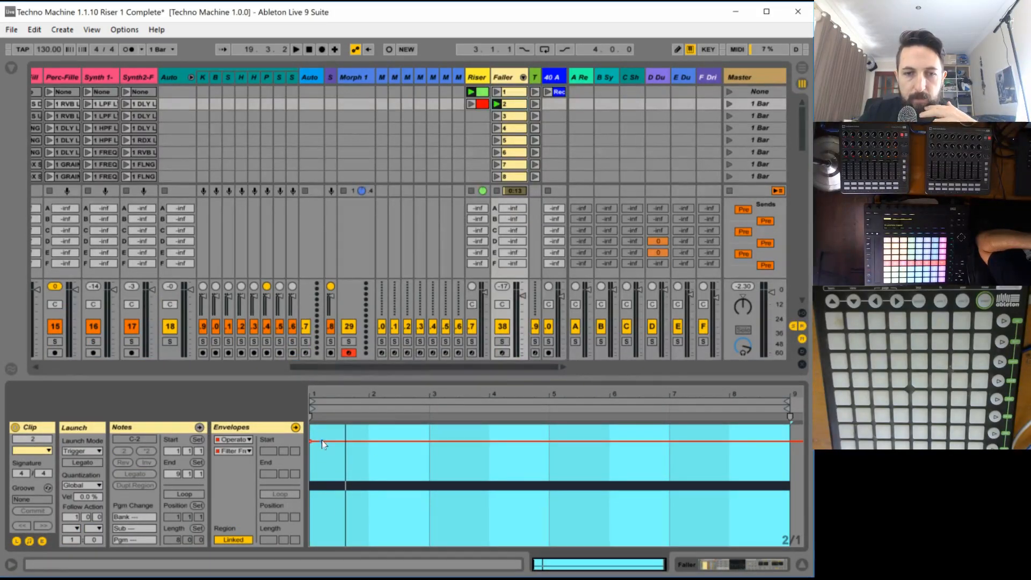
left_click_drag(321, 439, 653, 524)
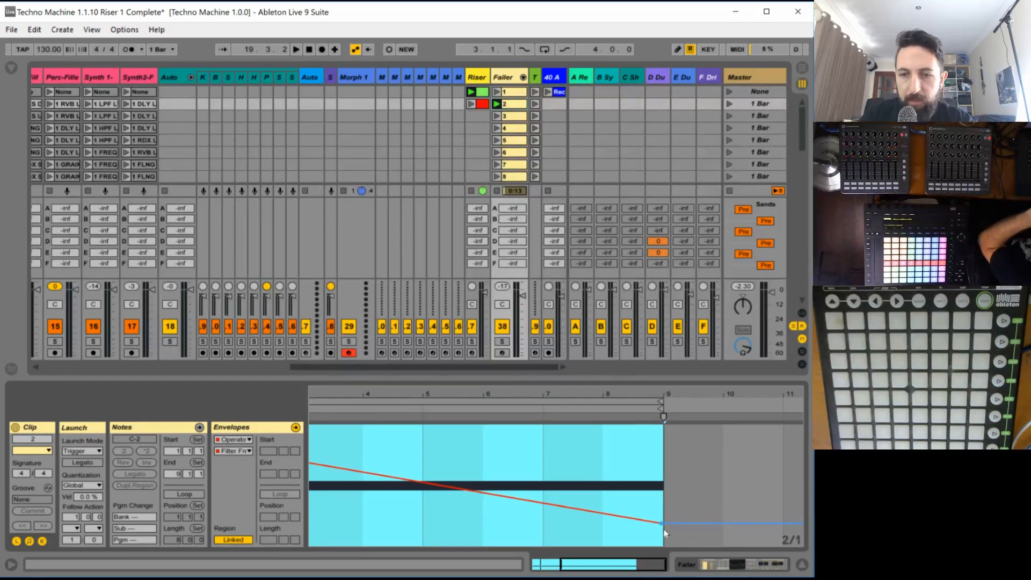
mouse_move(662, 527)
mouse_move(662, 524)
left_mouse_down()
mouse_move(655, 463)
mouse_move(662, 521)
left_mouse_up()
left_click_drag(568, 565, 555, 473)
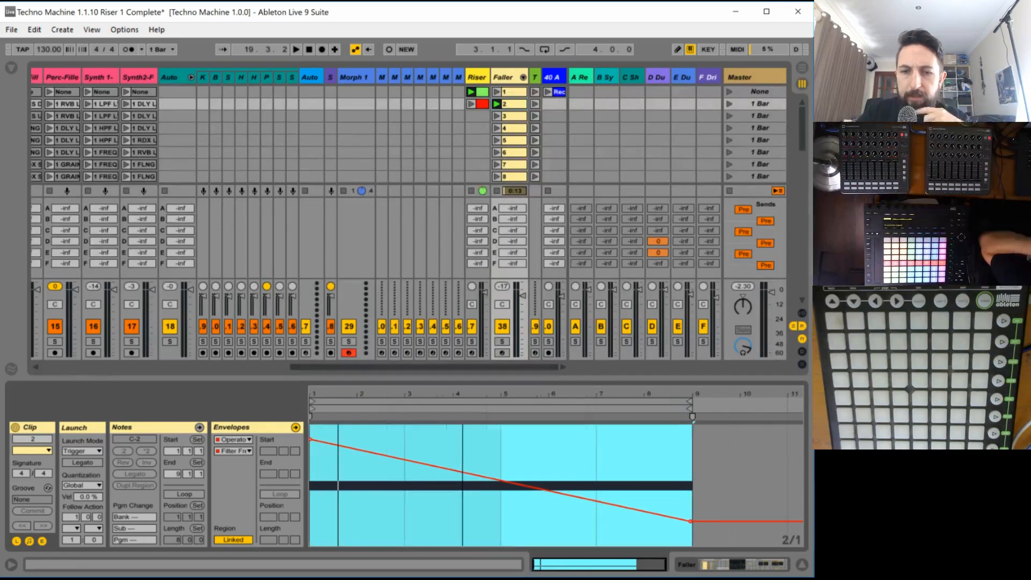
- Audition the filter sweep with the scene while viewing the Faller track's devices, and stop playback
key("space")
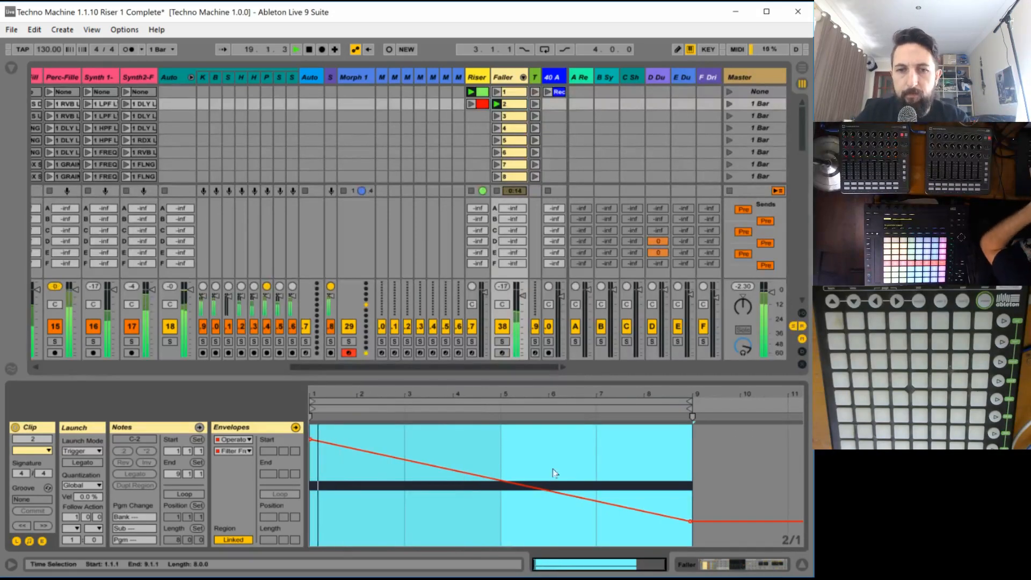
left_click(504, 77)
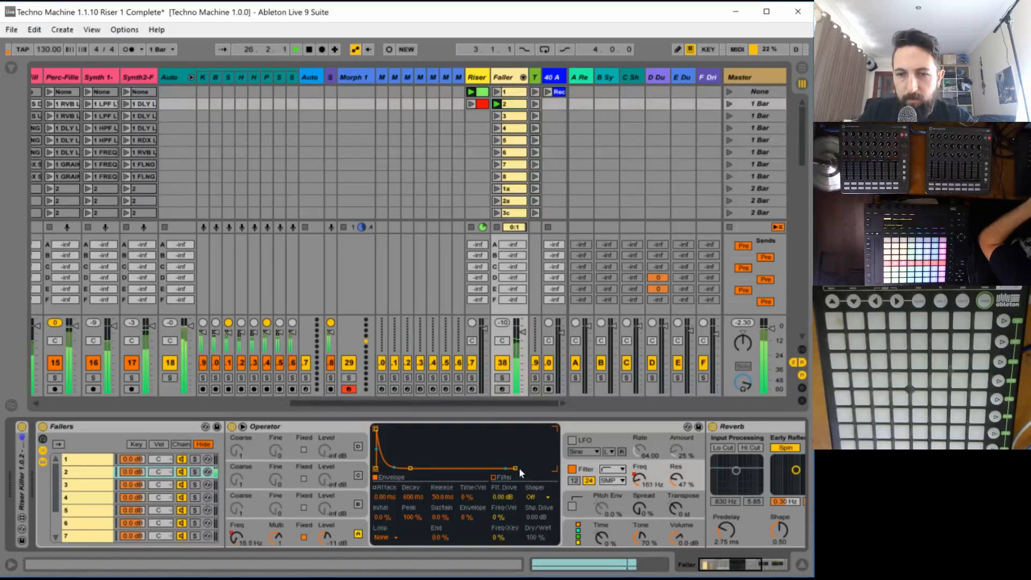
key("space")
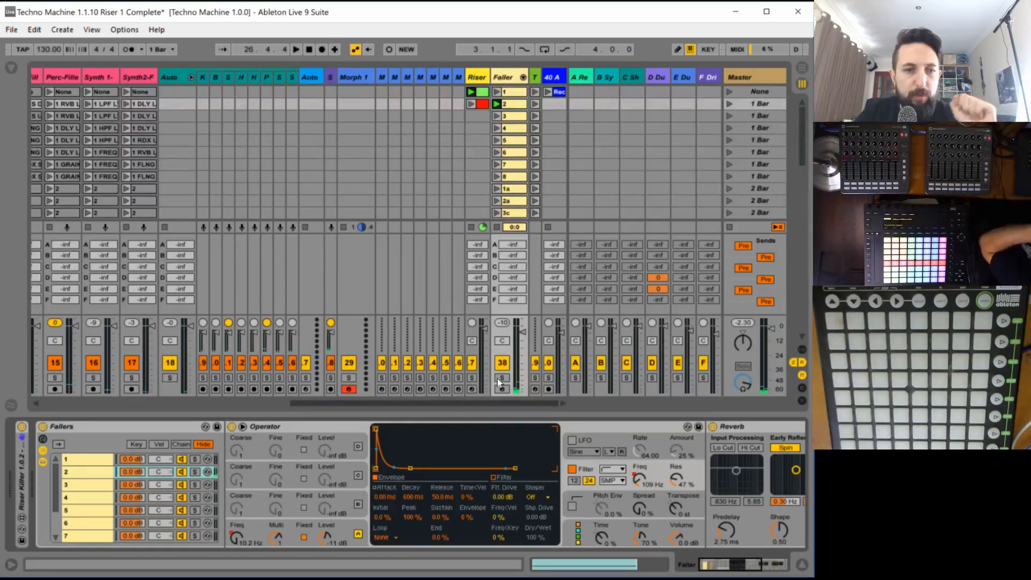
- Solo the Faller track and launch clip 2 to hear the faller on its own
left_click(499, 379)
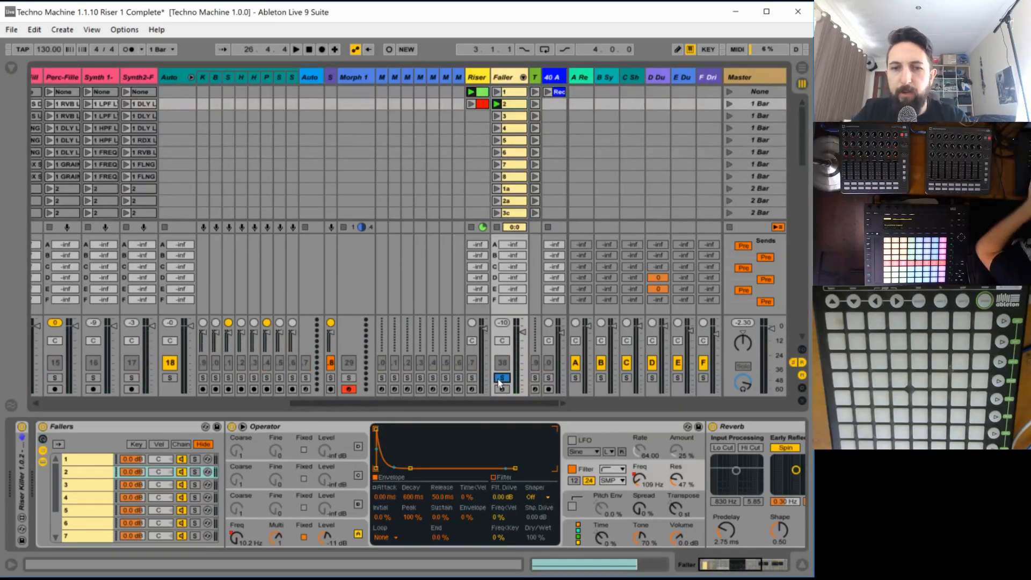
key("space")
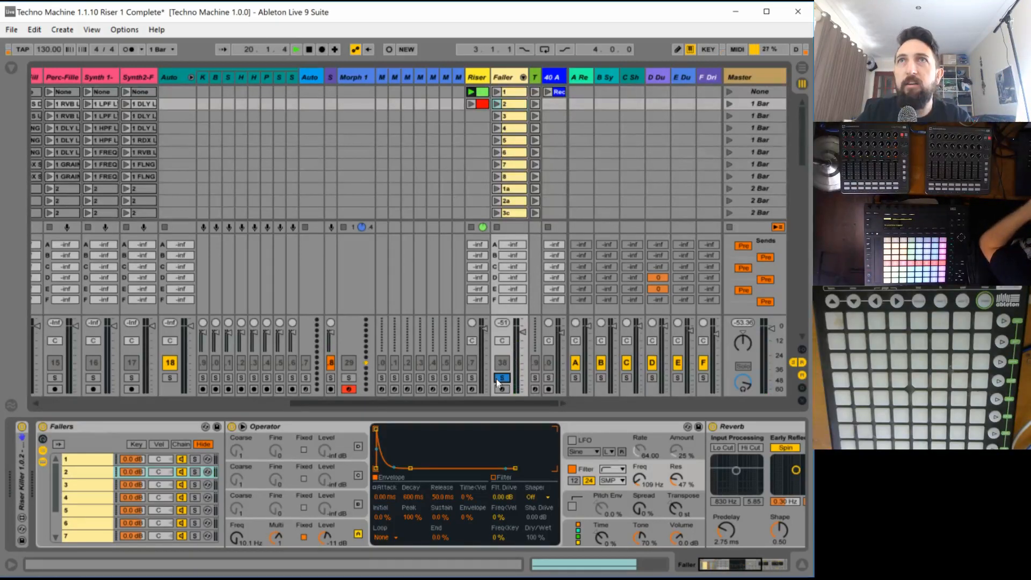
left_click(497, 104)
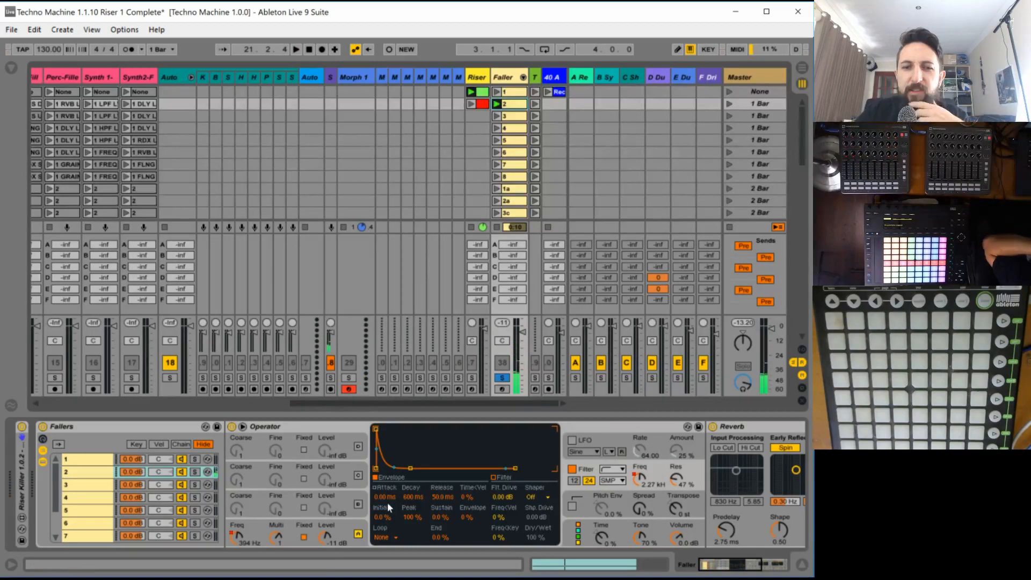
- Switch on Operator's oscillator B and give it a fixed frequency of 579 Hz
left_click(358, 505)
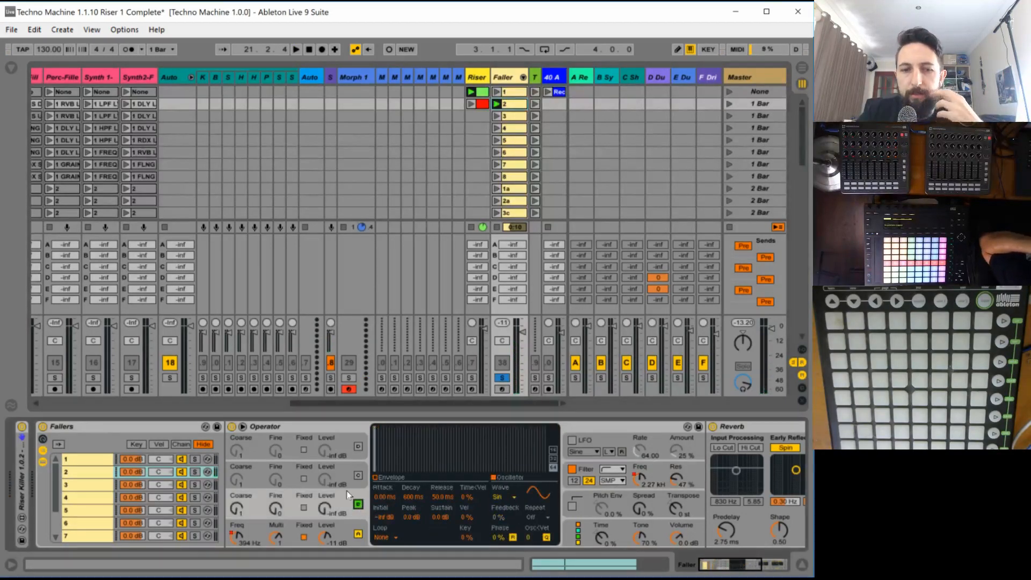
left_click(303, 507)
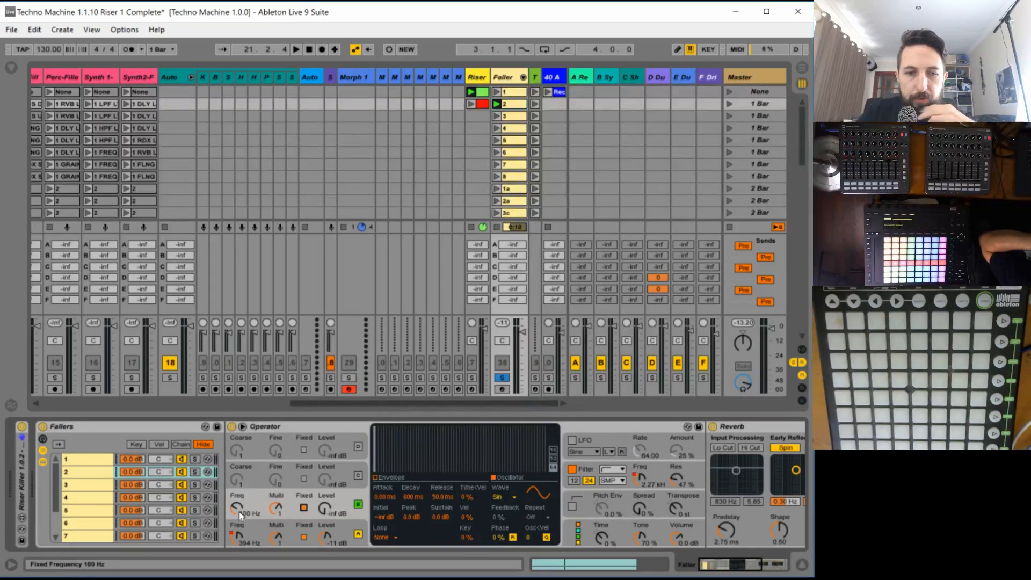
left_click_drag(237, 511, 237, 508)
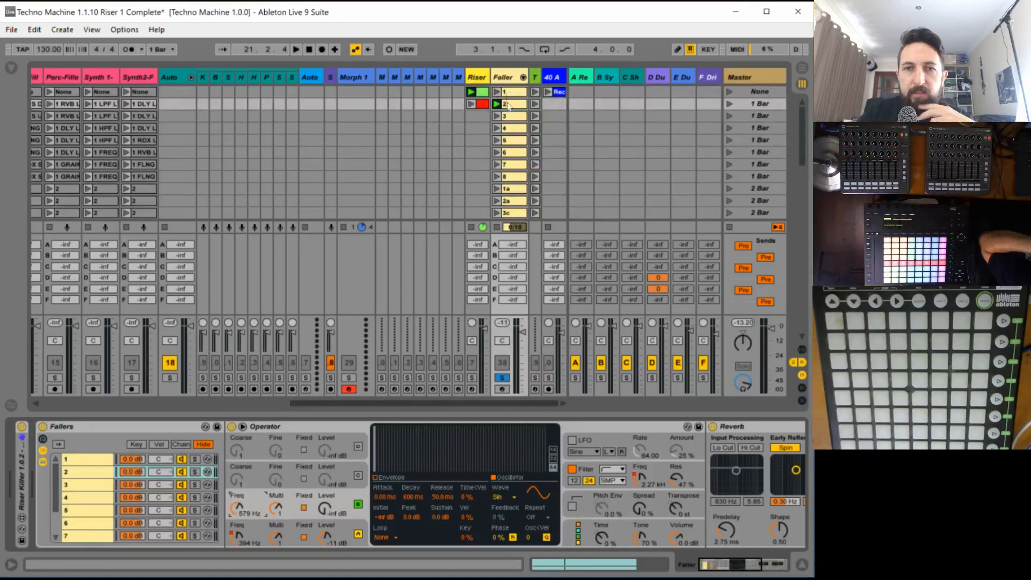
- Draw an oscillator B level envelope in clip 2 rising from -inf dB around mid-bar 3 to -19 dB at bar 5, and play it
left_click(325, 504)
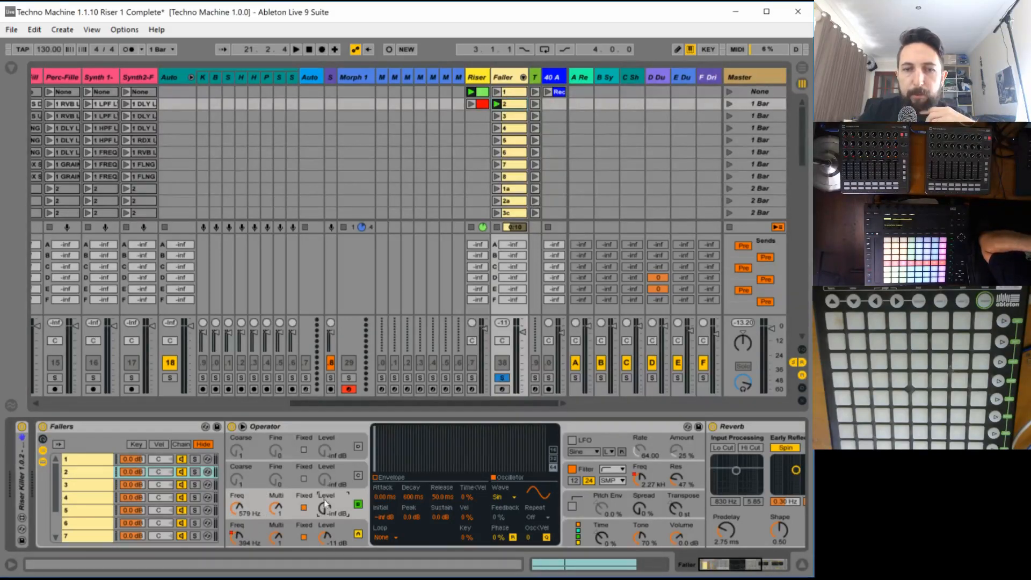
double_click(517, 104)
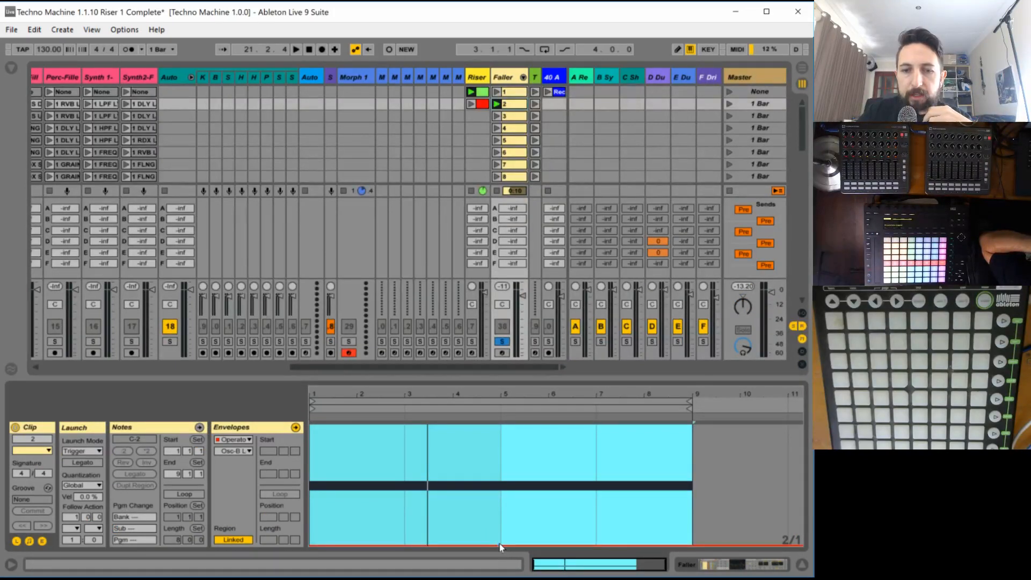
left_click_drag(504, 546, 500, 482)
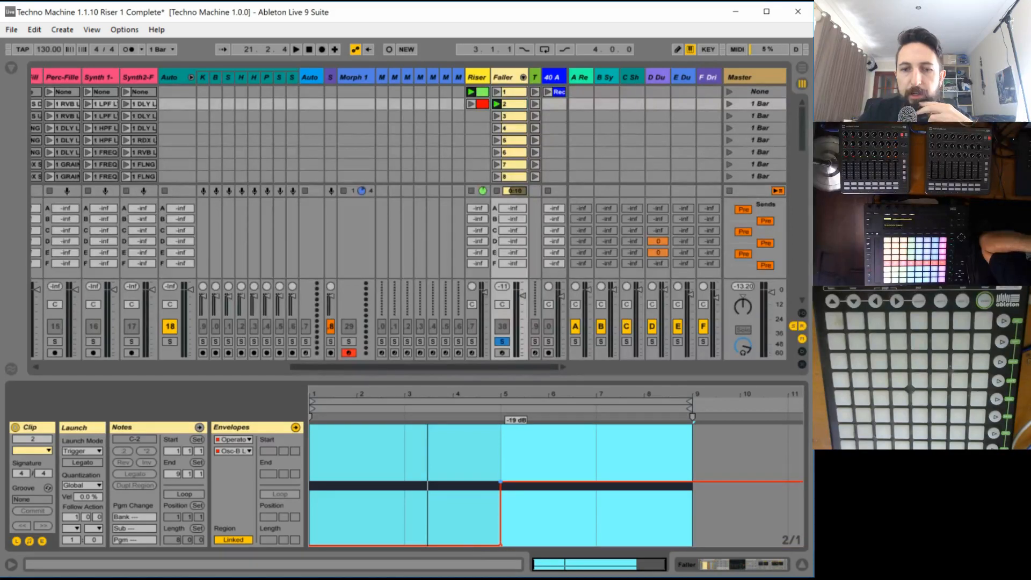
left_click(427, 543)
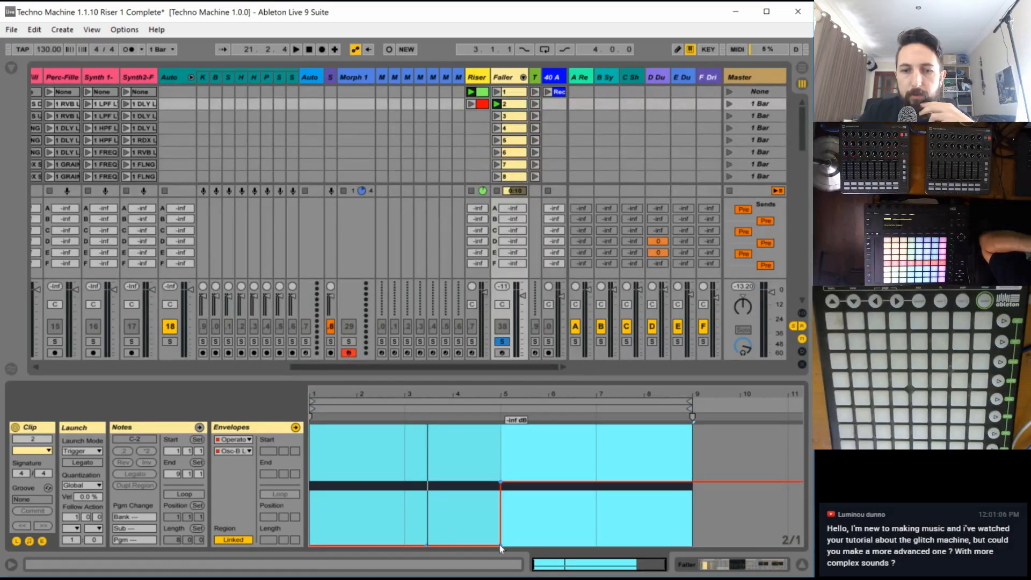
left_click(499, 544)
key("space")
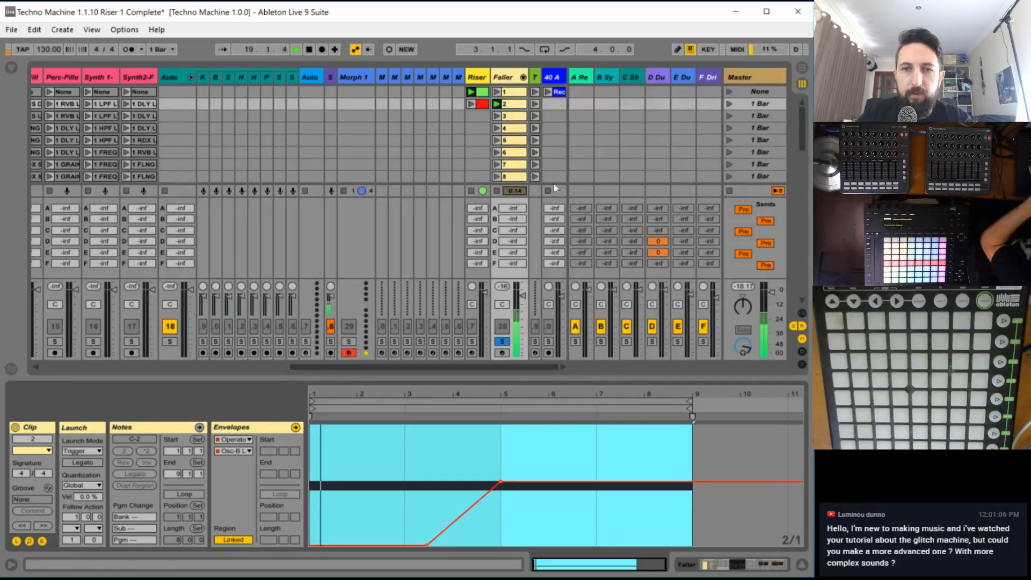
- Set the fixed frequency of Operator's oscillator B in chain 2 to 327 Hz while the faller plays
left_click(507, 79)
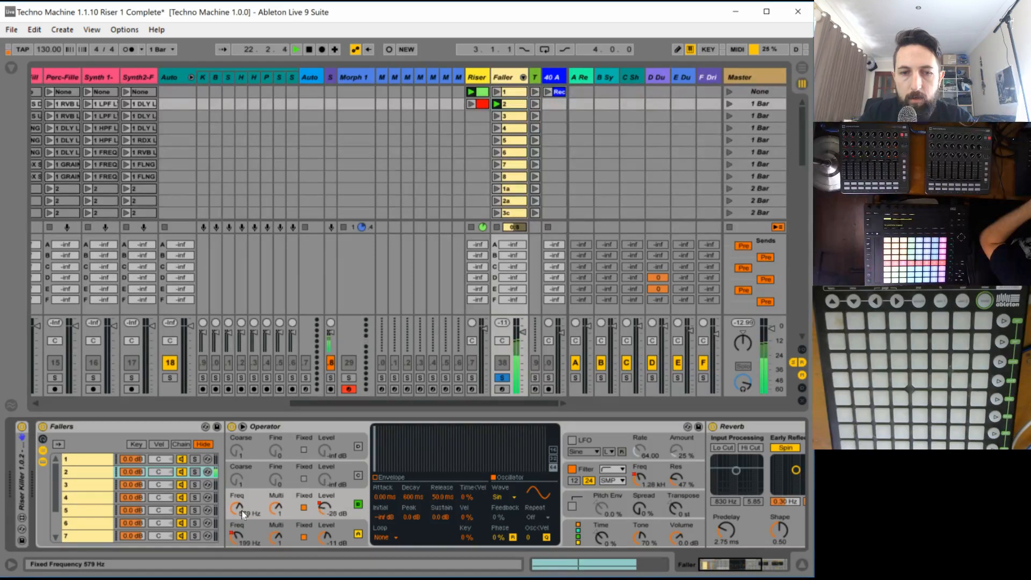
left_click_drag(242, 510, 242, 505)
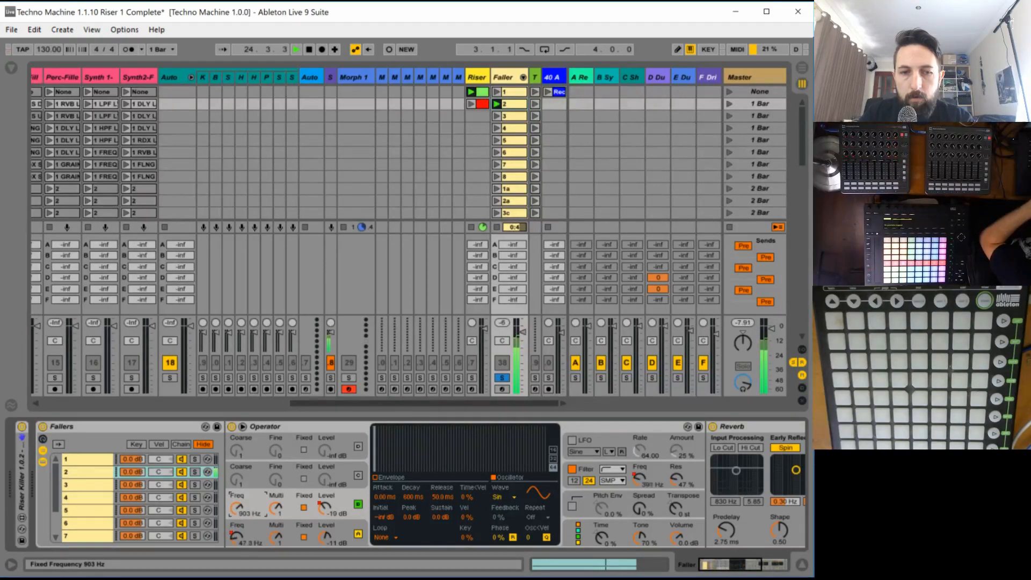
left_click_drag(237, 508, 236, 538)
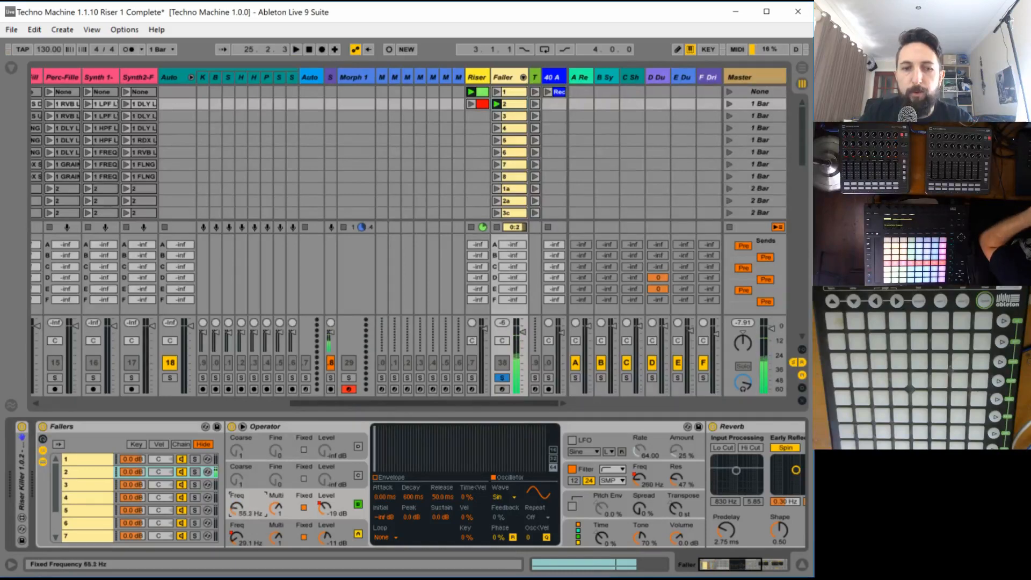
- Draw an oscillator B fixed-frequency envelope in clip 2 that holds until bar 6, peaks at bar 7 and falls to minimum at bar 9, and play it
double_click(505, 102)
left_click(589, 440)
left_click(504, 465)
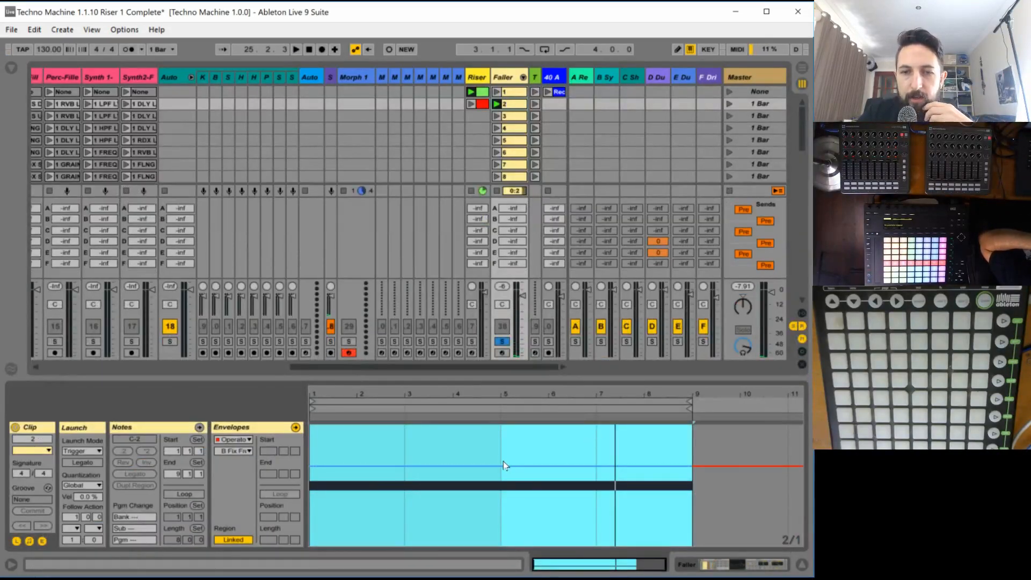
left_click(550, 465)
left_click_drag(579, 465, 692, 546)
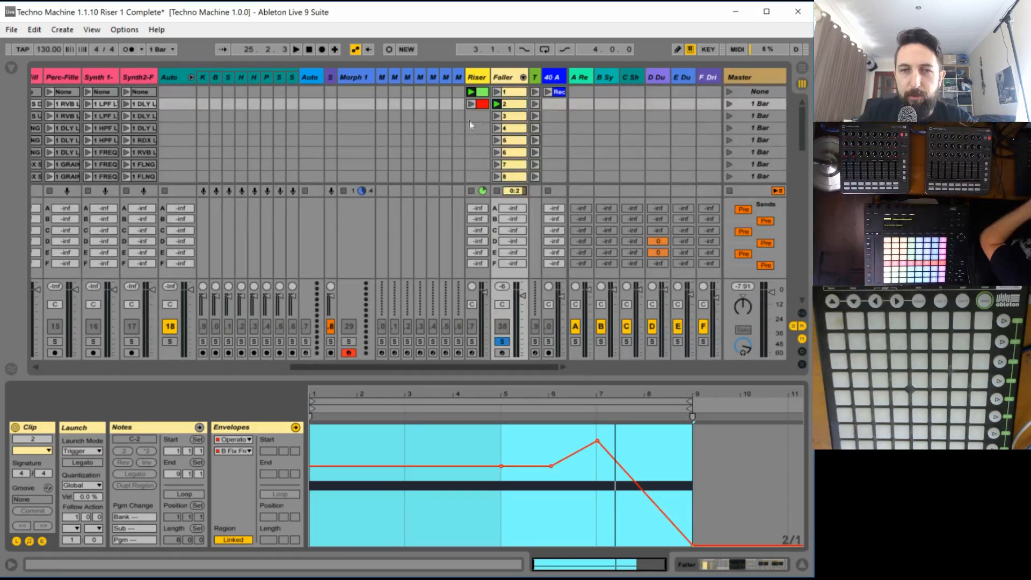
left_click(497, 104)
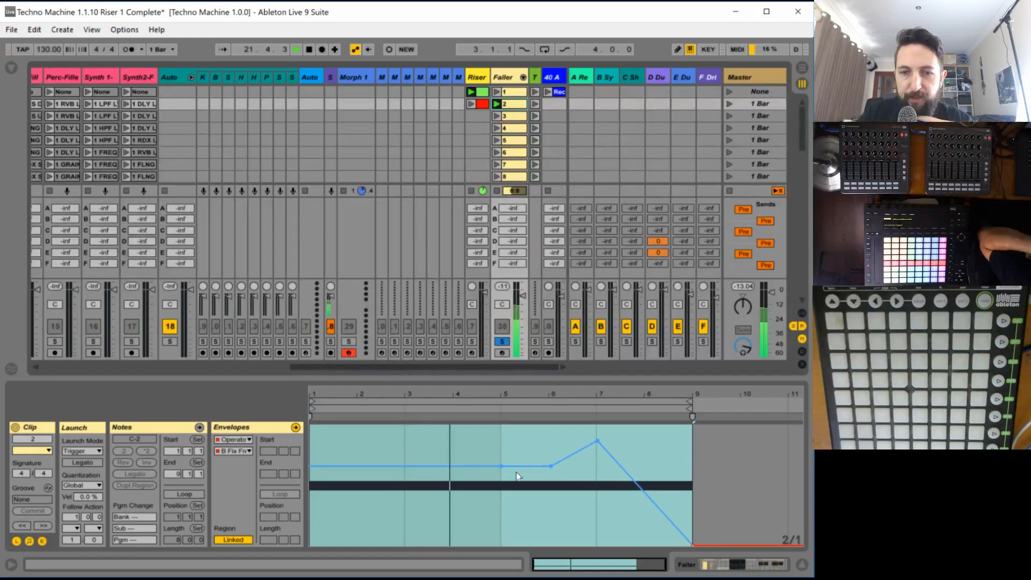
- Unsolo the Faller track, relaunch clip 2 to hear it with the other tracks, and stop playback
mouse_move(551, 465)
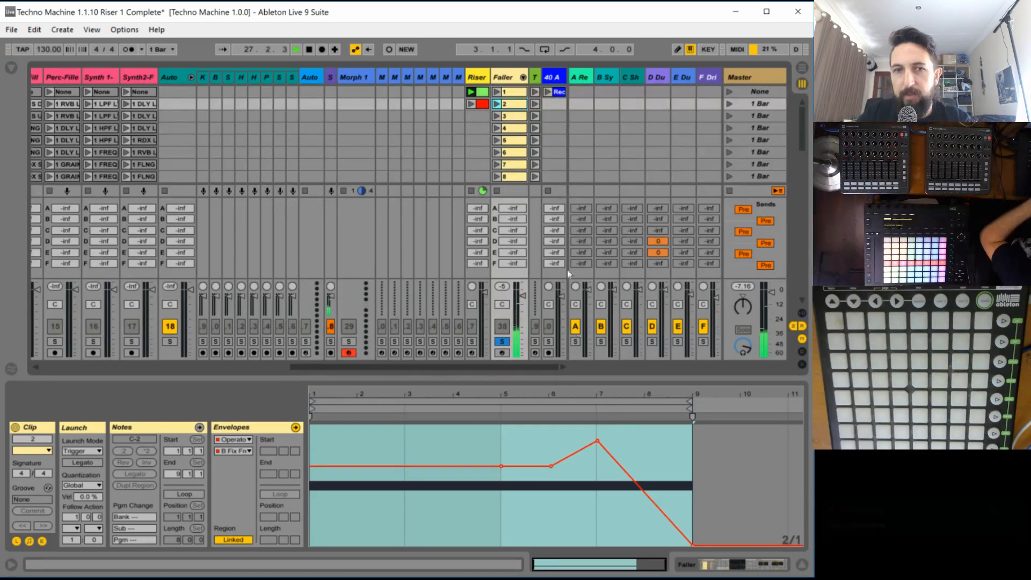
left_click(502, 341)
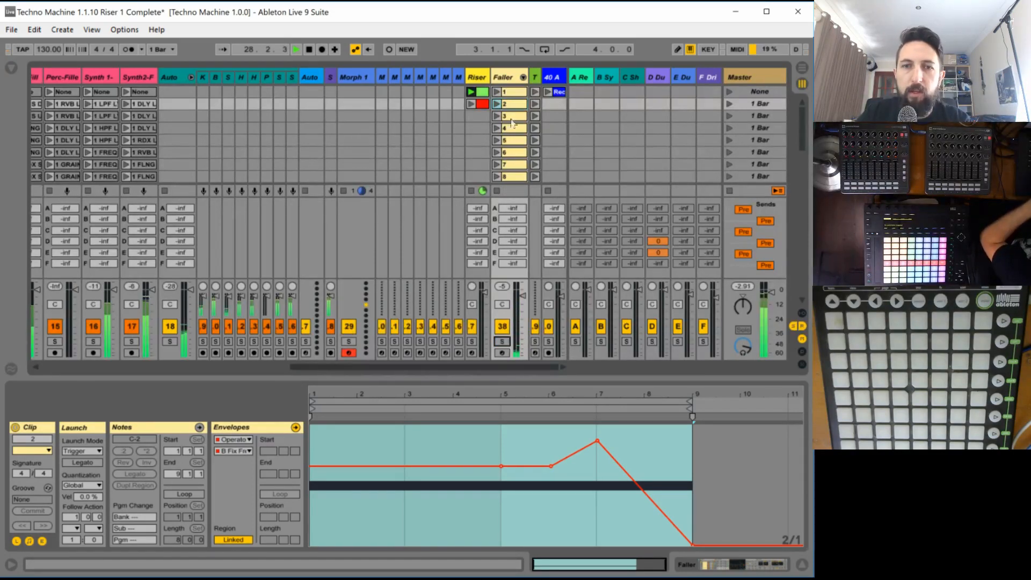
key("space")
left_click(497, 104)
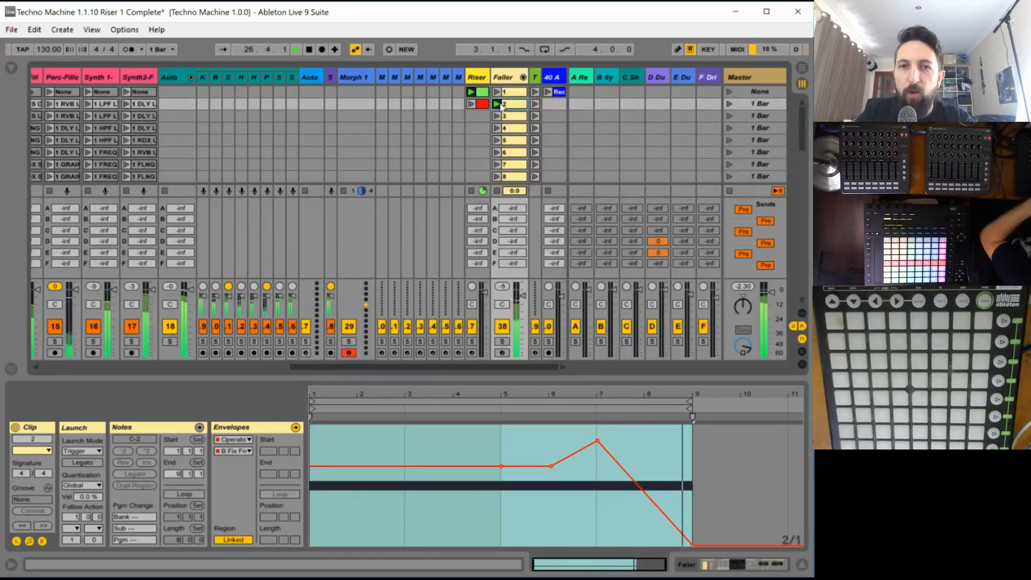
key("space")
- Change the algorithm of Operator in chain 2 to the two-by-two oscillator layout
left_click(502, 74)
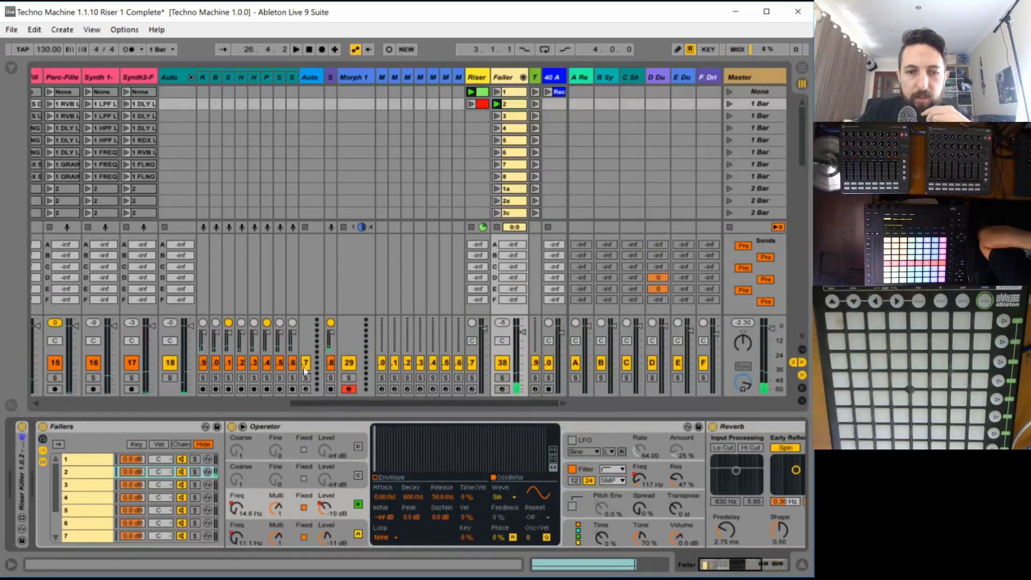
left_click(562, 525)
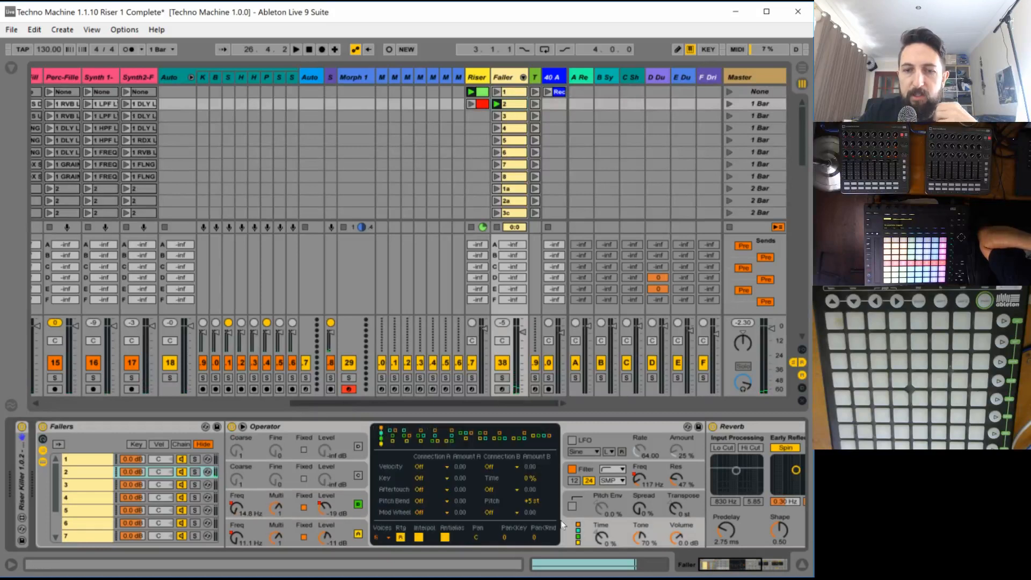
left_click(485, 436)
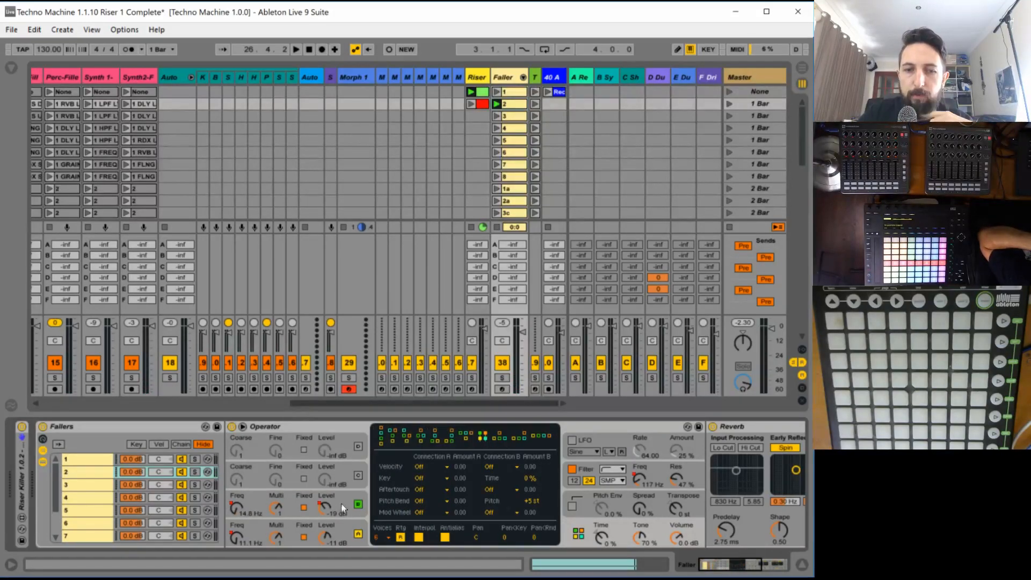
- Switch on Operator's oscillator C with the NoW noise waveform, raise its level to -7.6 dB, and solo the Faller track
left_click(354, 477)
left_click(357, 476)
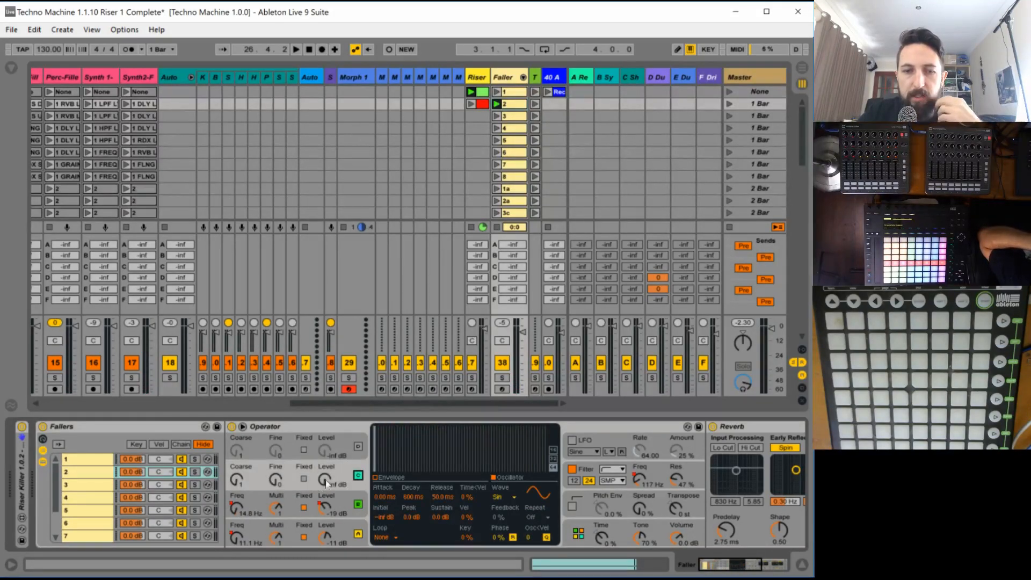
left_click(496, 496)
left_click(507, 543)
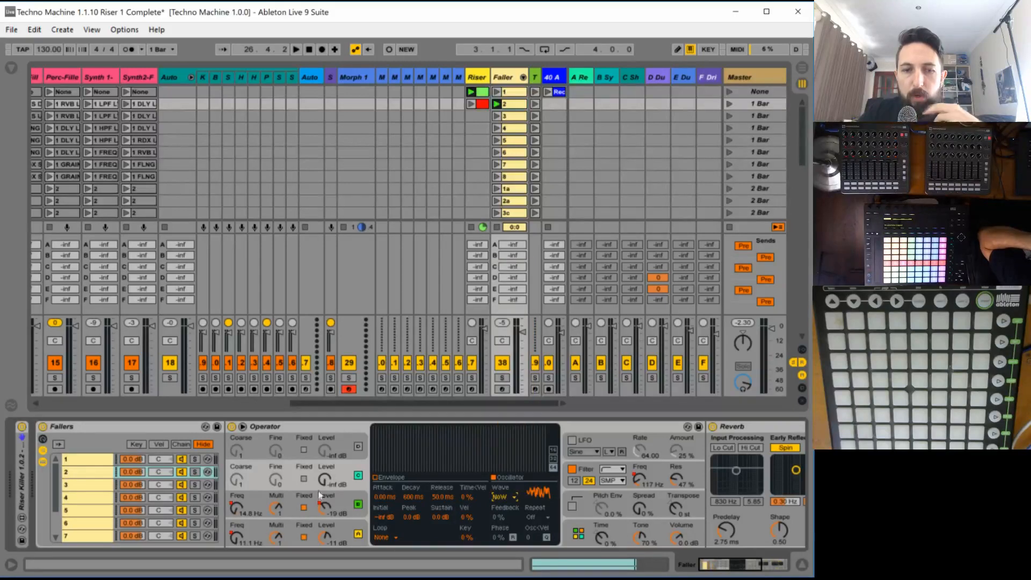
left_click_drag(330, 483, 330, 463)
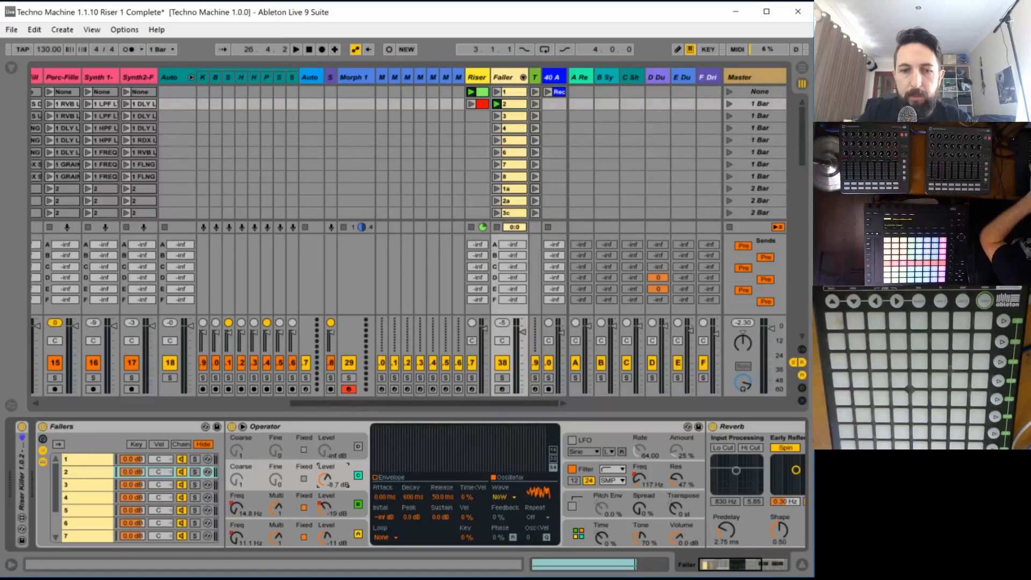
left_click(502, 378)
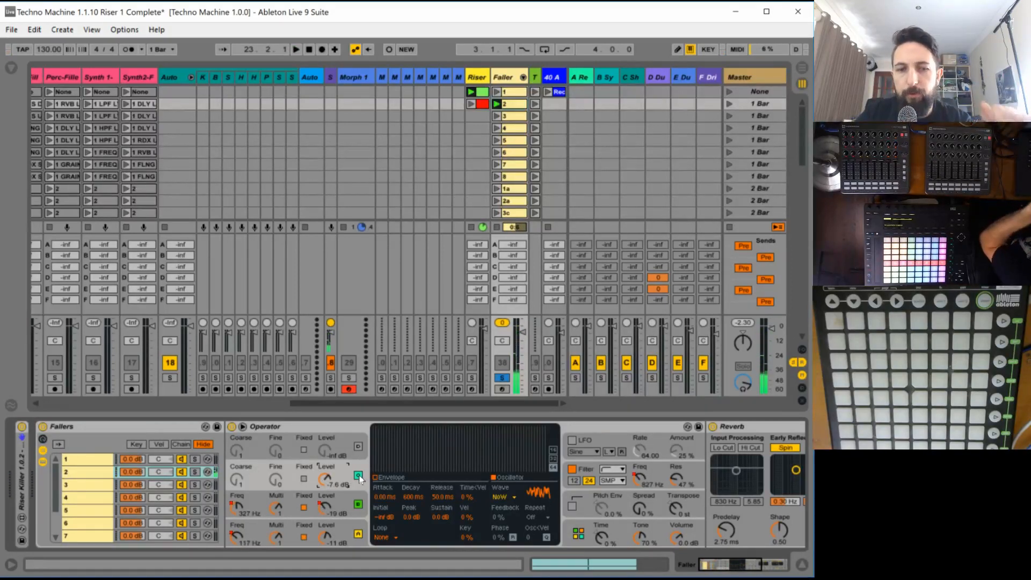
- Shape oscillator C's amplitude envelope to decay to a sustain of -inf dB, and audition it
left_click(376, 478)
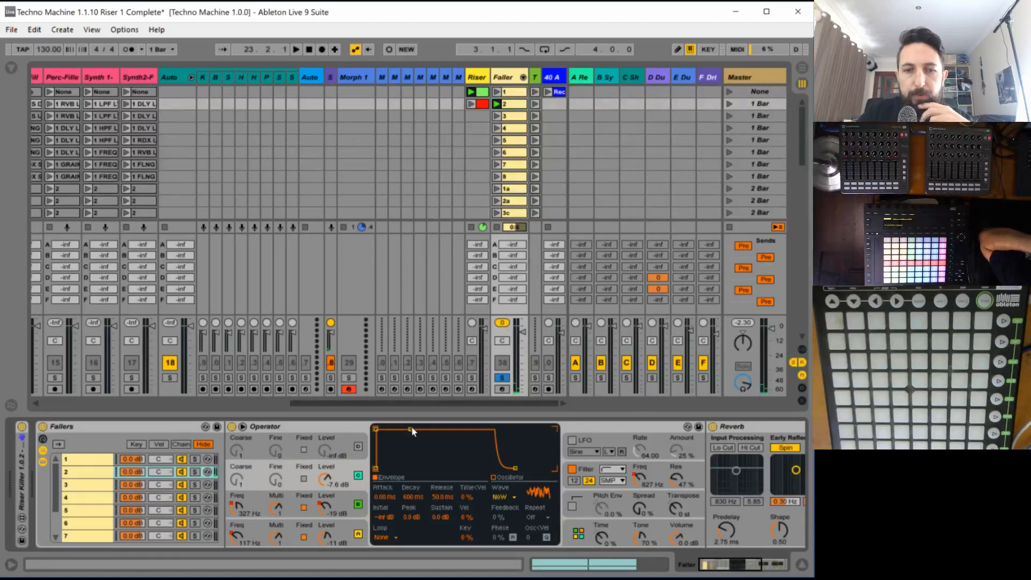
left_click_drag(411, 427, 423, 468)
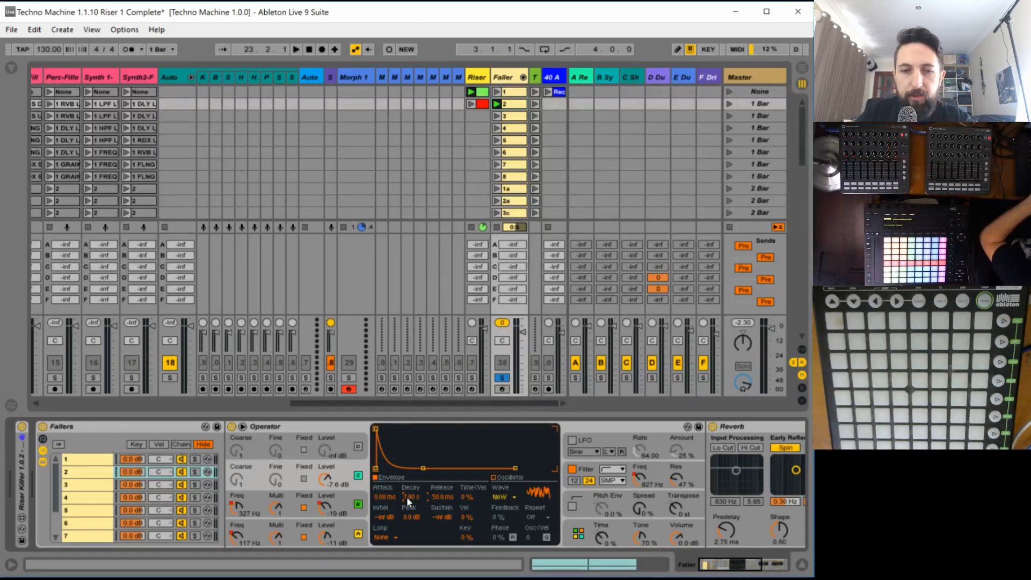
key("space")
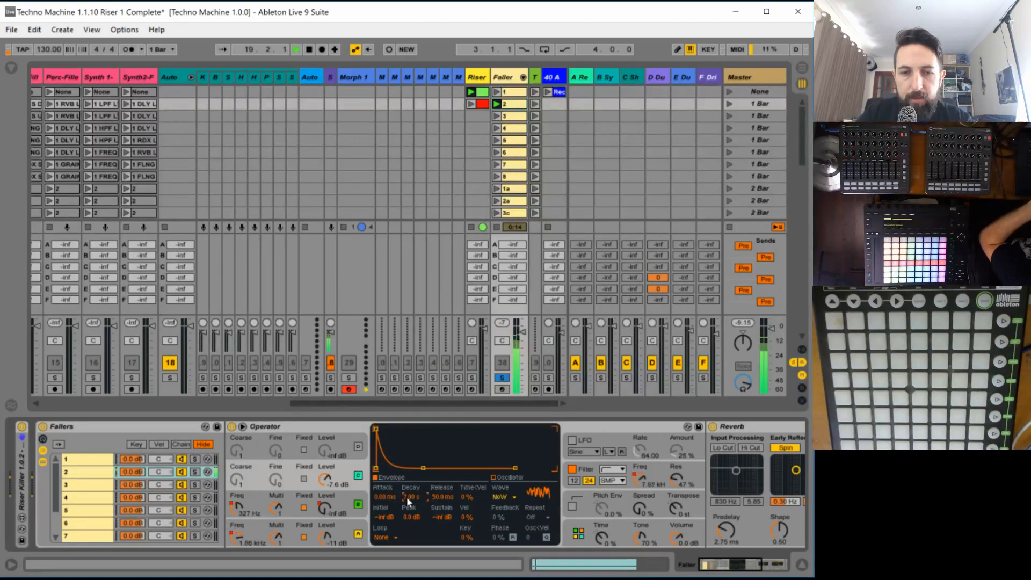
key("space")
- Set oscillator C's decay to 23.3 s and its level to -4.1 dB, and audition it with the Faller track unsoloed
left_click_drag(407, 497, 407, 486)
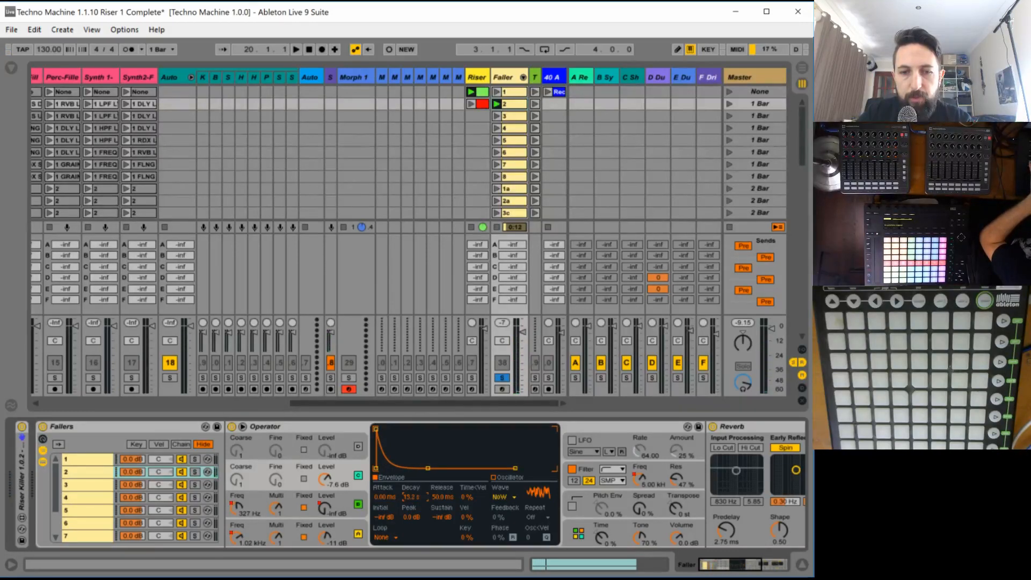
key("space")
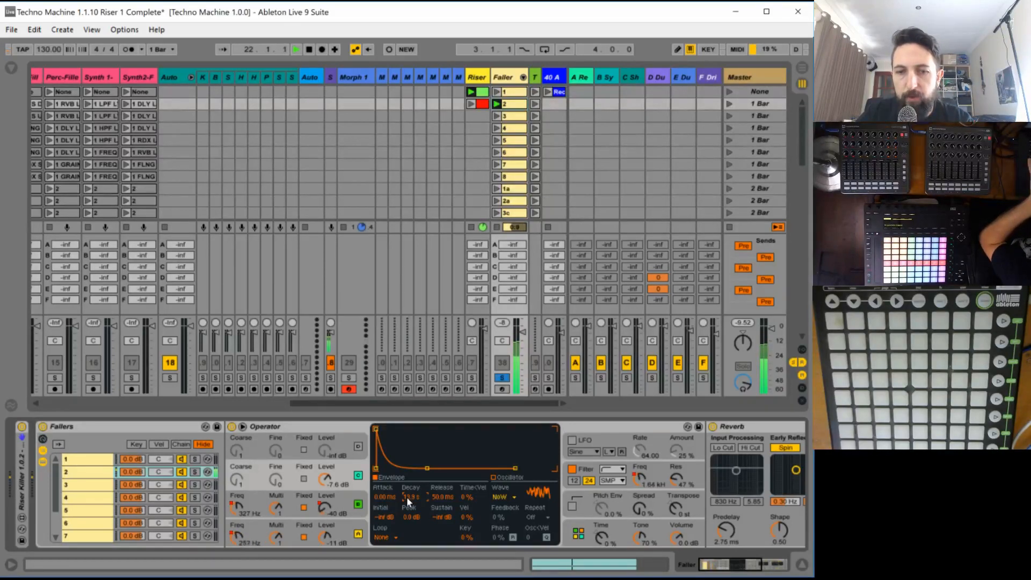
left_click_drag(412, 497, 411, 491)
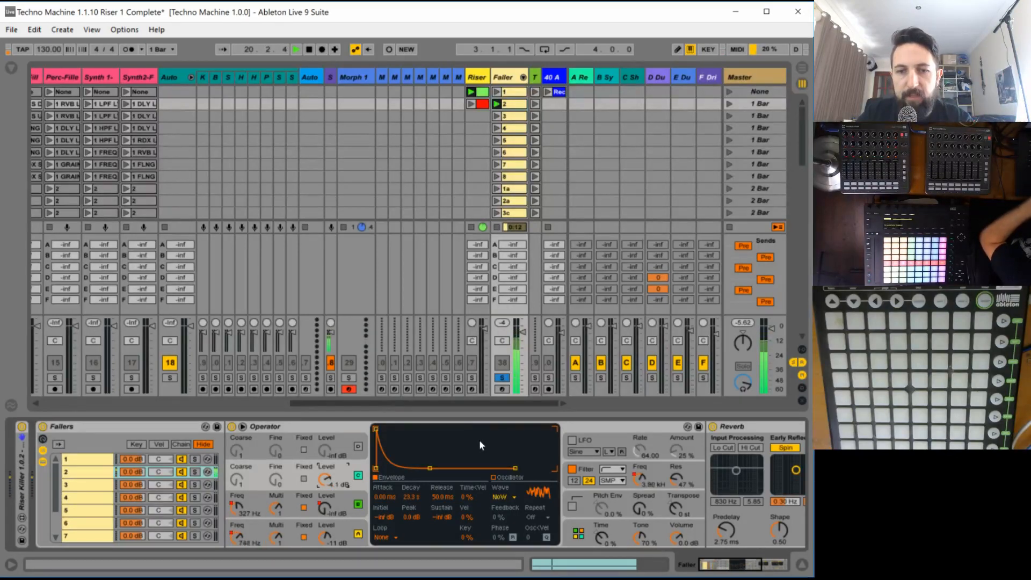
left_click(502, 378)
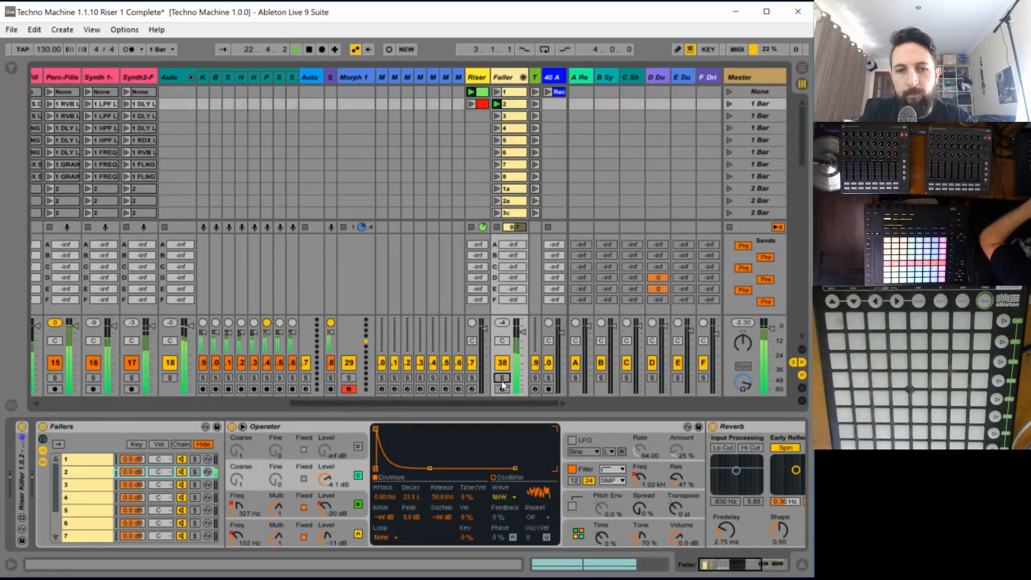
key("space")
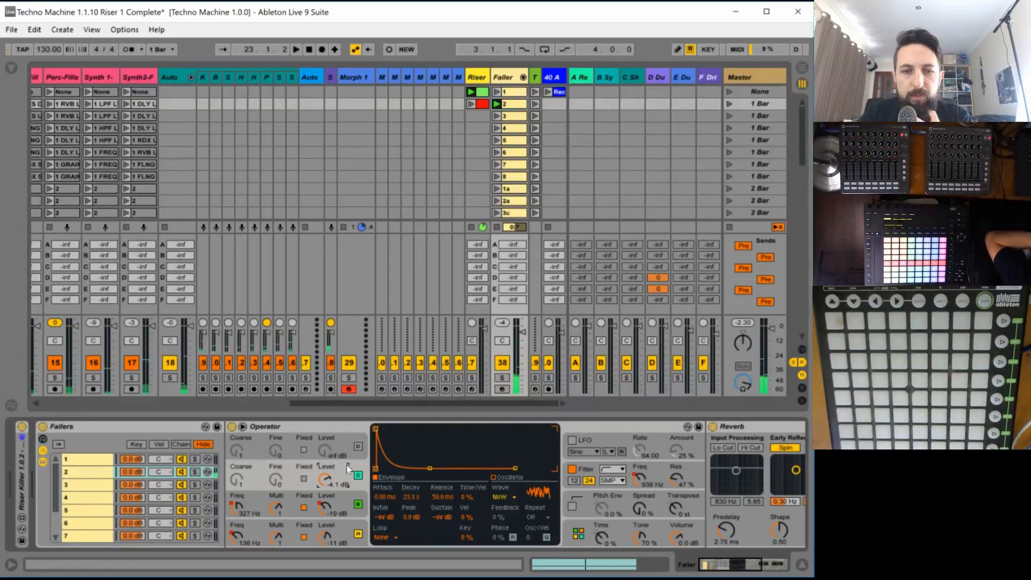
- Change oscillator C's waveform to NoL and give it a fixed frequency of 214 Hz while auditioning the faller
left_click(502, 497)
left_click(508, 467)
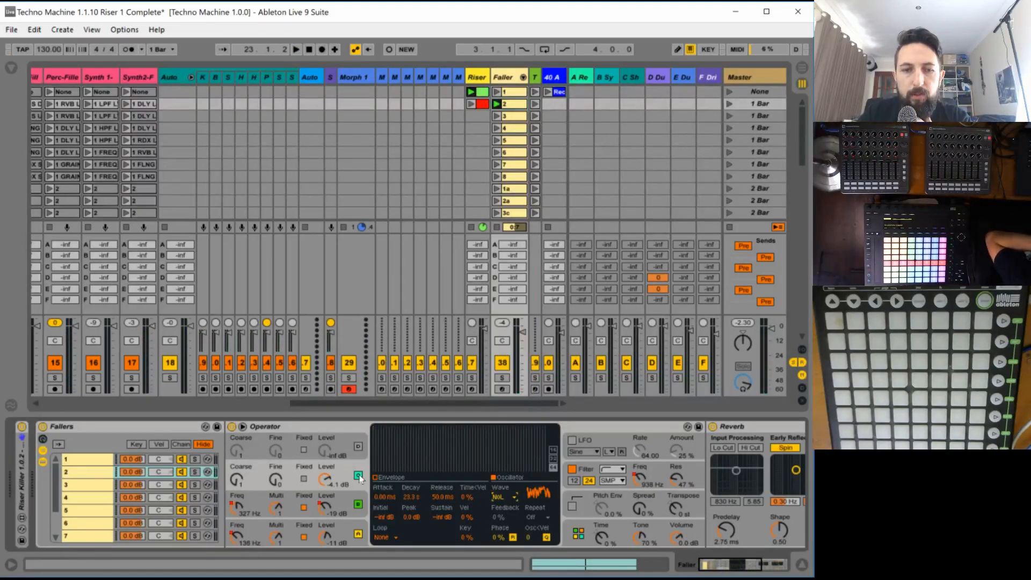
left_click(304, 479)
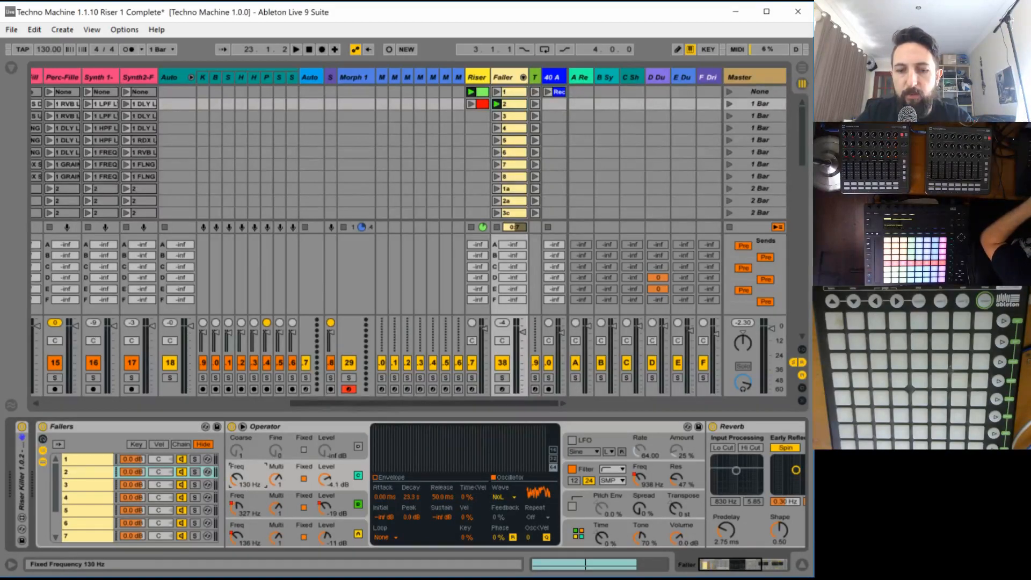
key("space")
left_click_drag(236, 478, 237, 470)
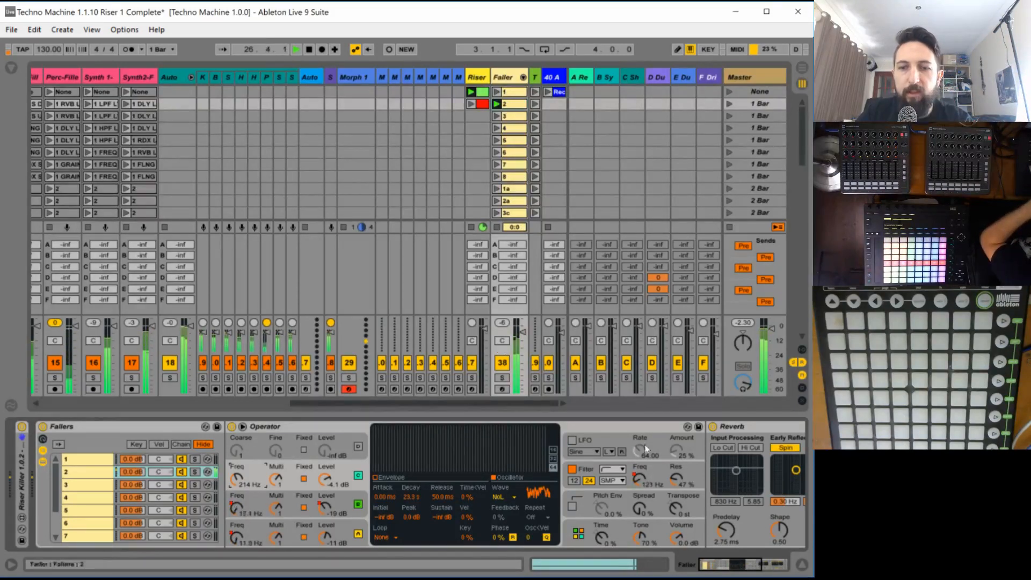
- Set the Reverb's decay time to 12.3 s and its dry/wet mix to 41%
scroll(647, 483, "right", 5)
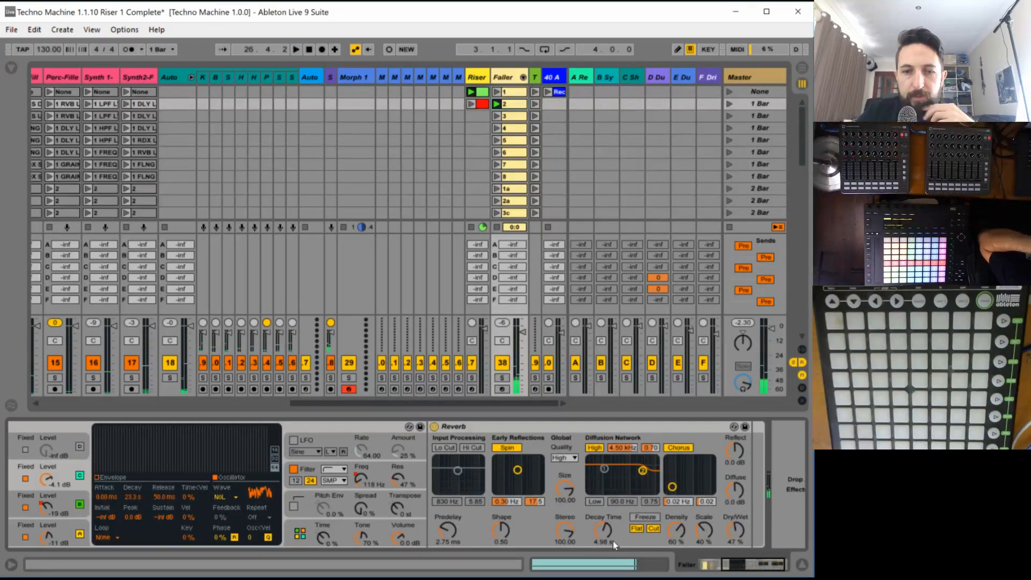
left_click_drag(600, 537, 602, 532)
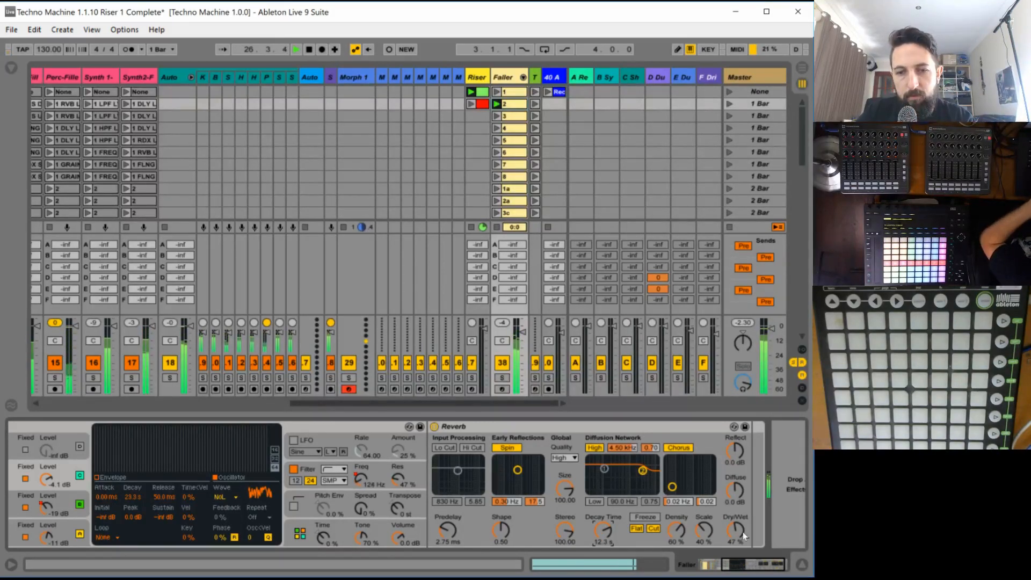
left_click_drag(743, 535, 744, 542)
- Save the Live Set as a new version named Techno Machine 1.1.11 Faller 2 Complete
left_click(7, 29)
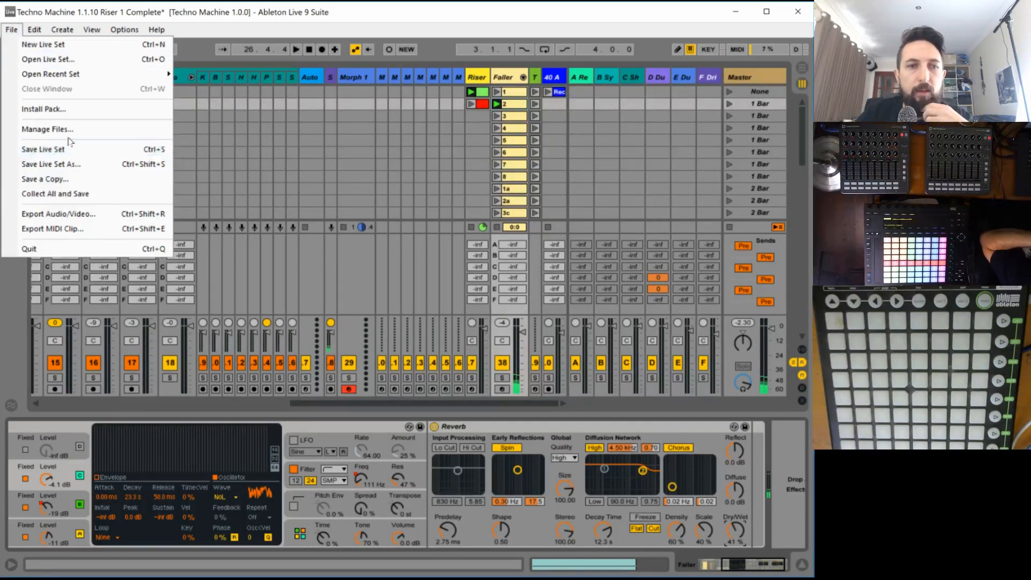
left_click(59, 164)
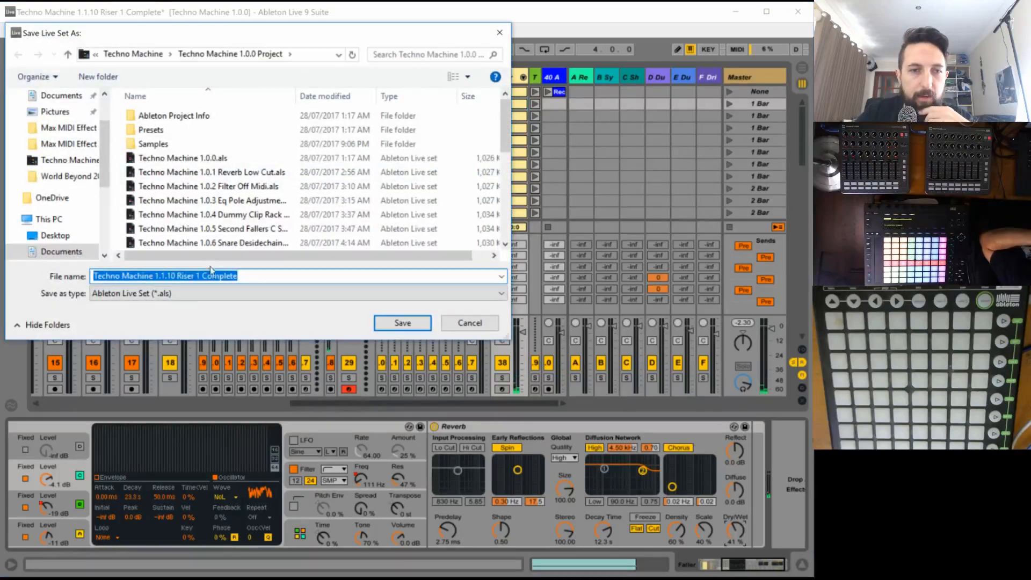
left_click_drag(170, 275, 379, 276)
type("1")
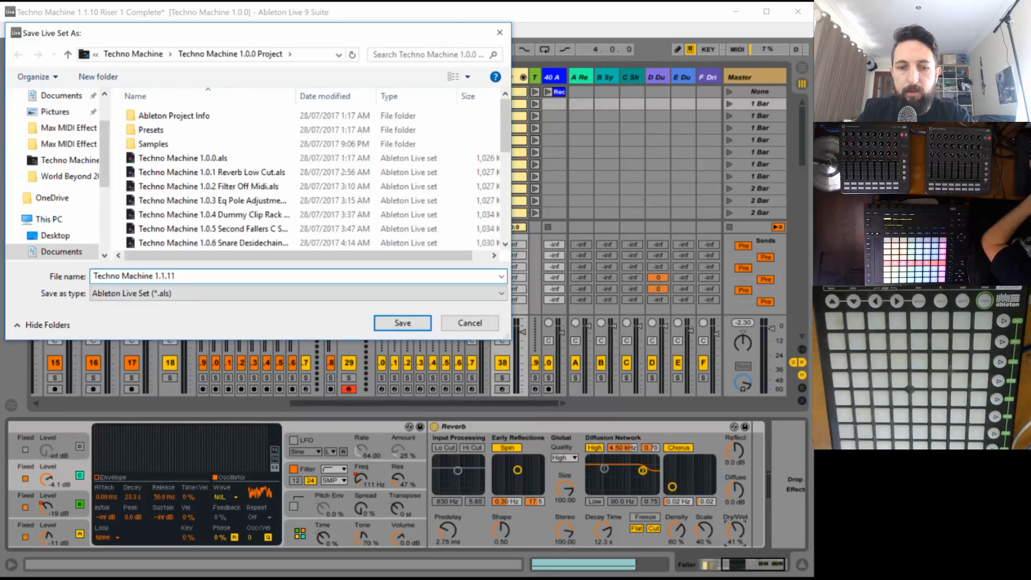
type("Faller 2 Complete")
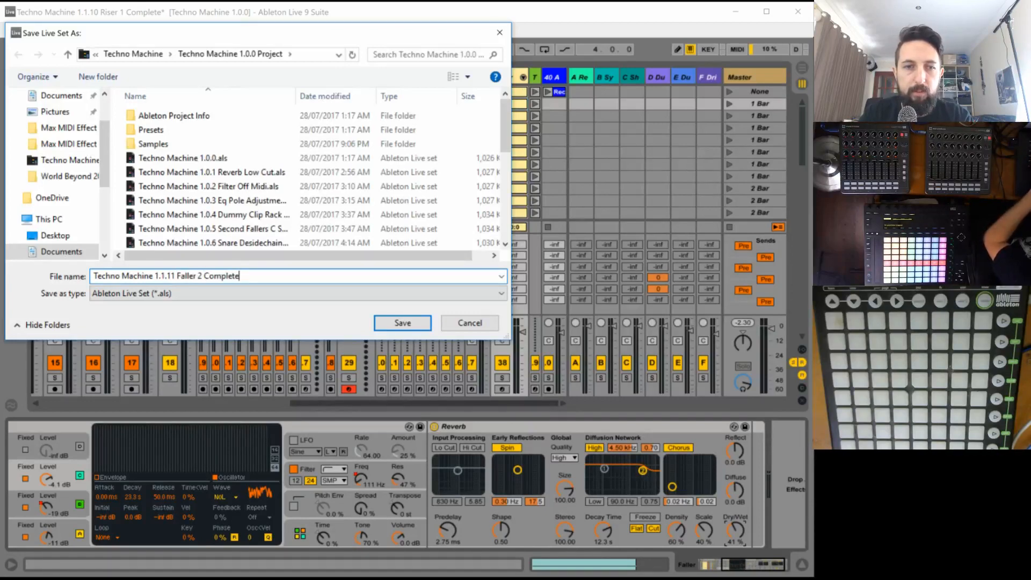
key("Return")
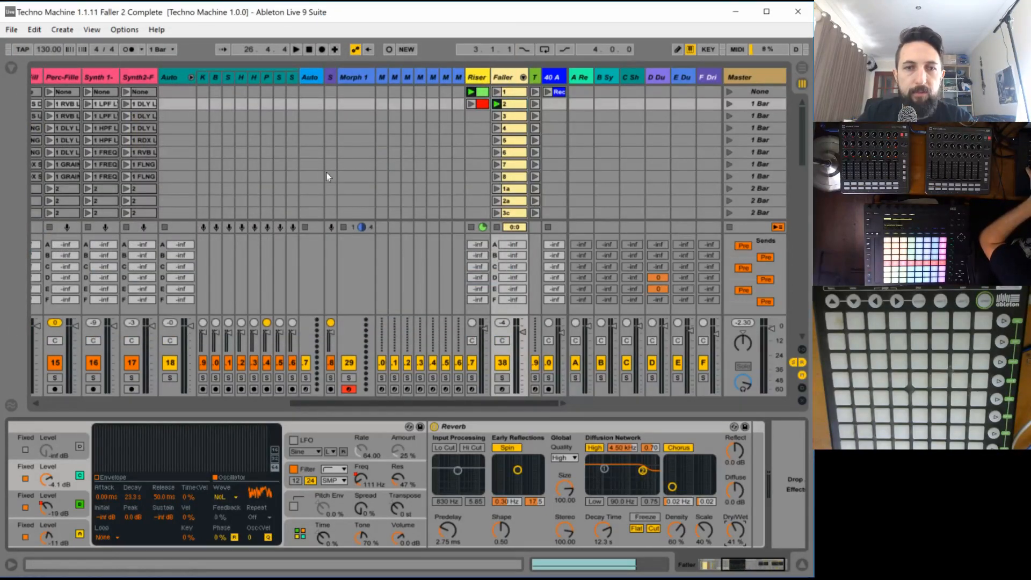
left_click(220, 403)
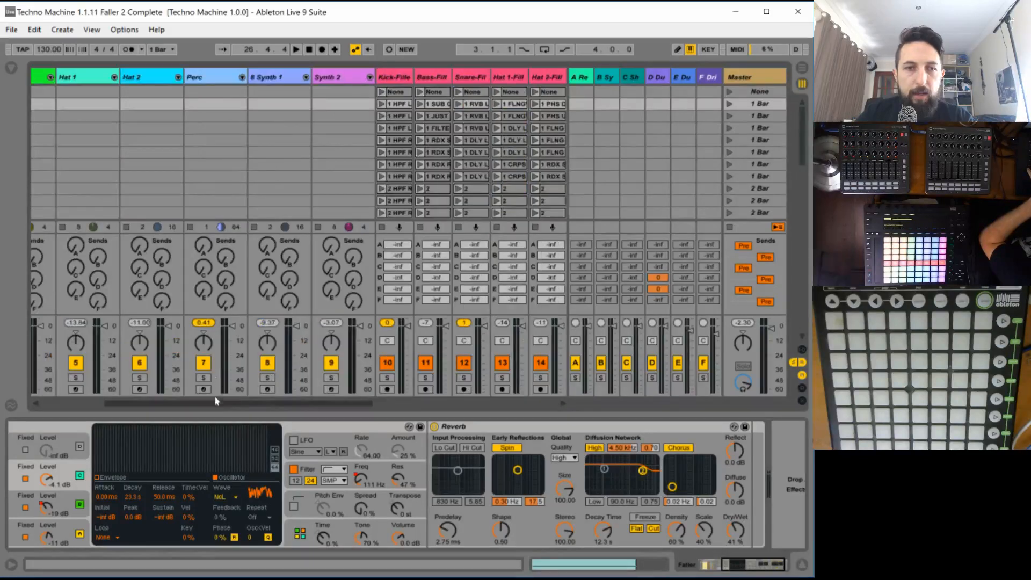
- Launch a Track 3 scene and audition its playback
scroll(600, 152, "down", 6)
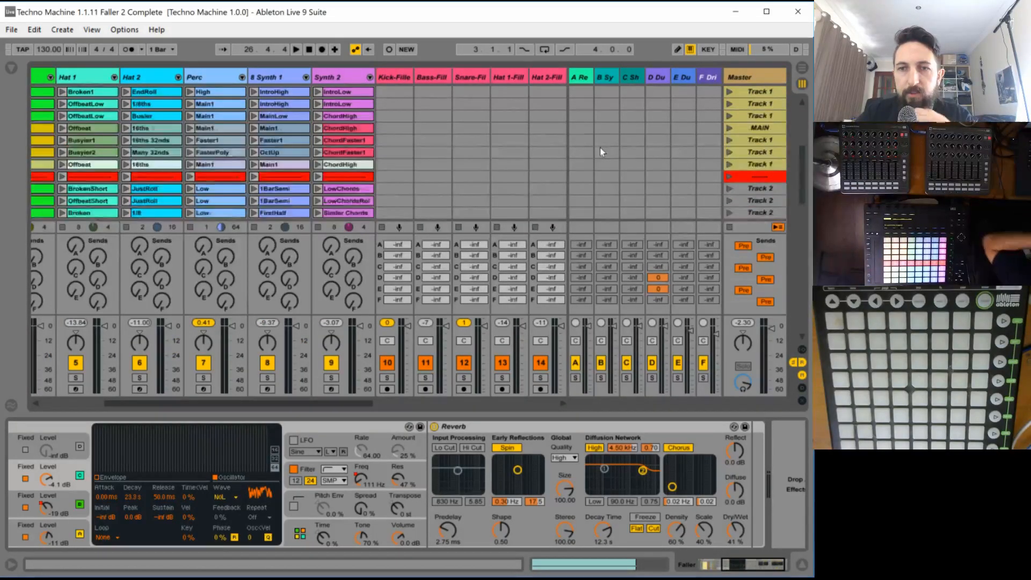
scroll(733, 169, "down", 1)
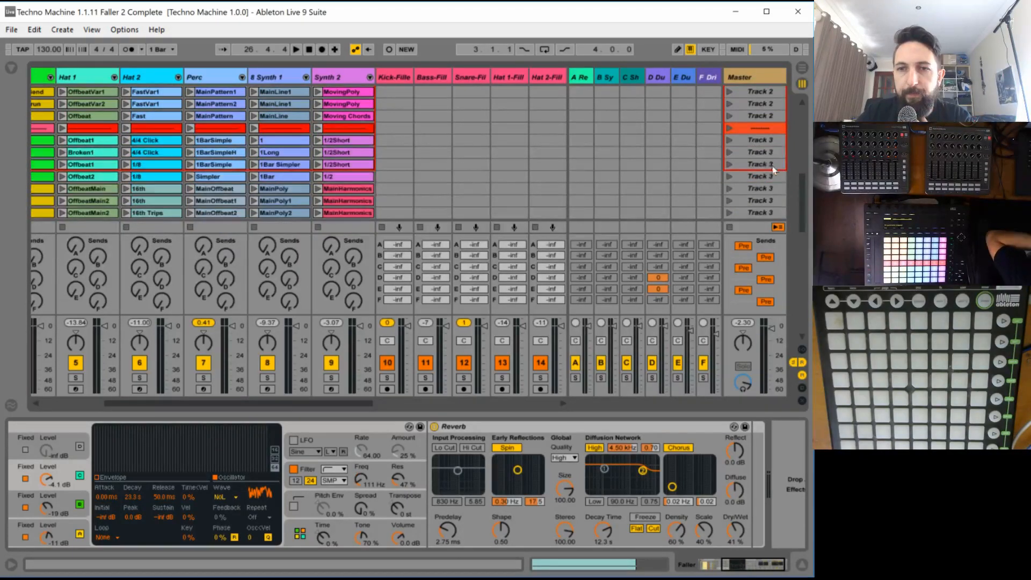
left_click(729, 188)
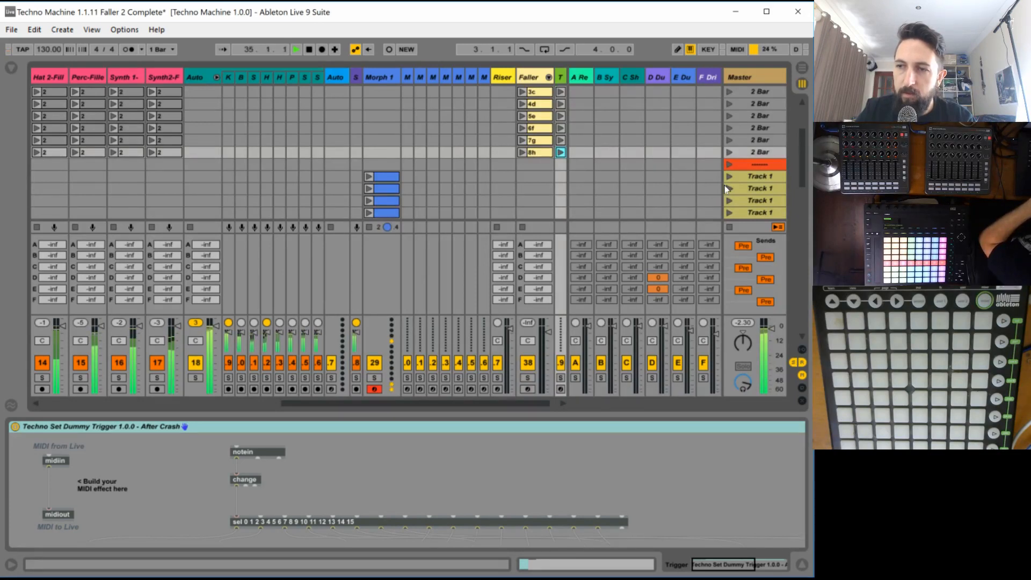
key("space")
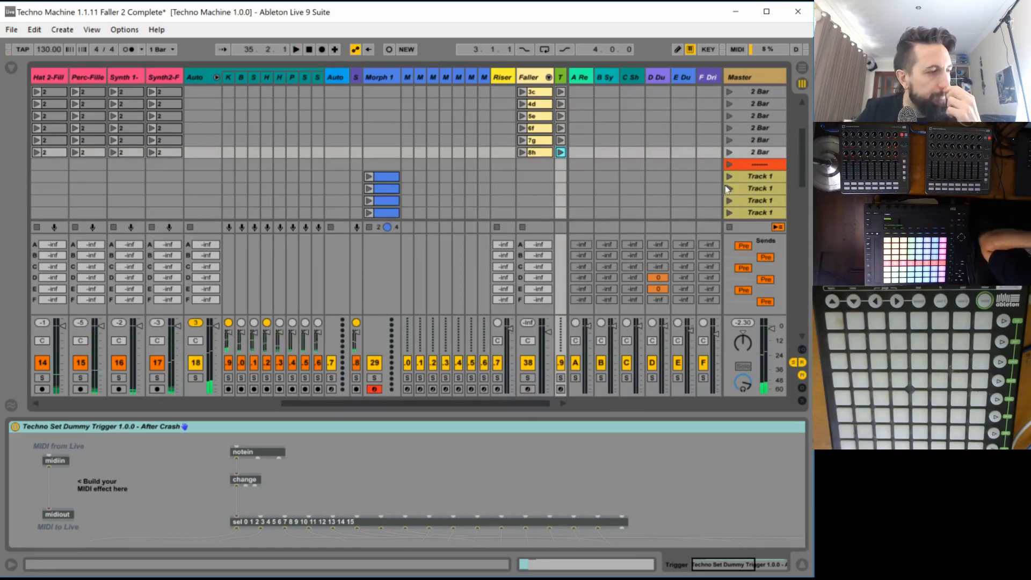
key("space")
key("space")
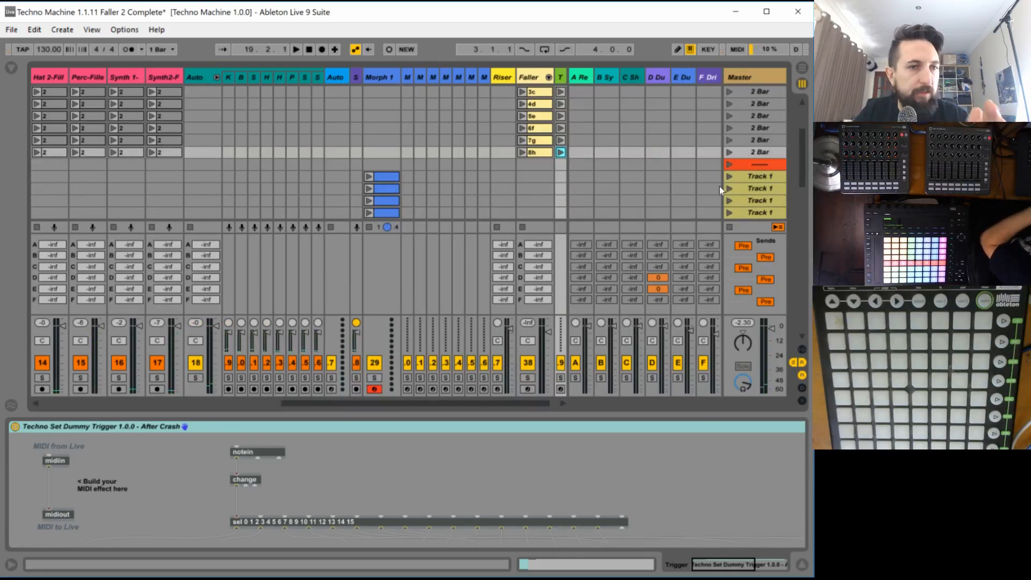
- Play the Track 3 clips, listen to the Perc track in solo, and stop playback with Perc unsoloed
left_click_drag(403, 404, 160, 370)
scroll(376, 162, "down", 5)
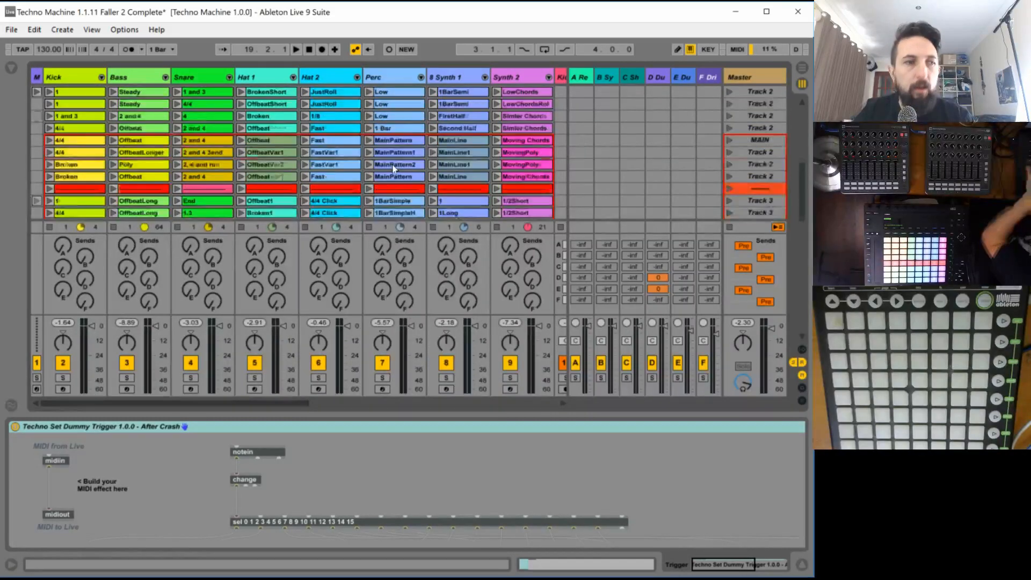
scroll(393, 168, "up", 1)
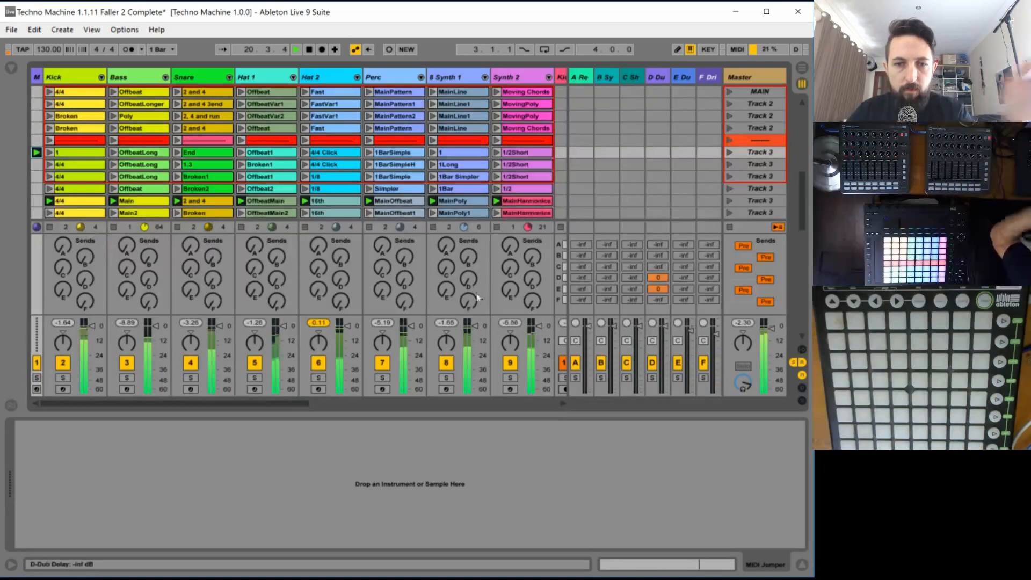
left_click(384, 379)
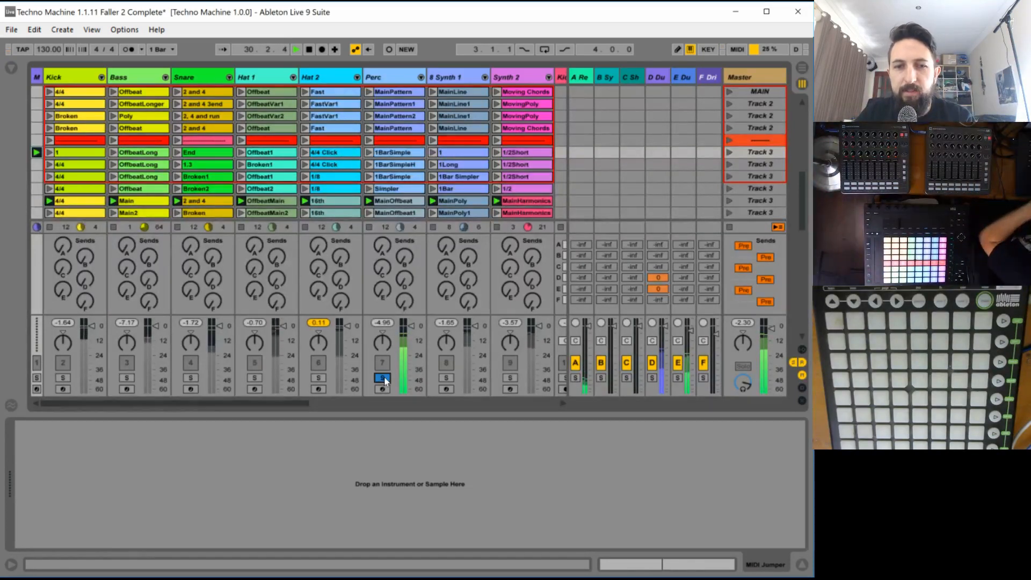
key("c")
key("space")
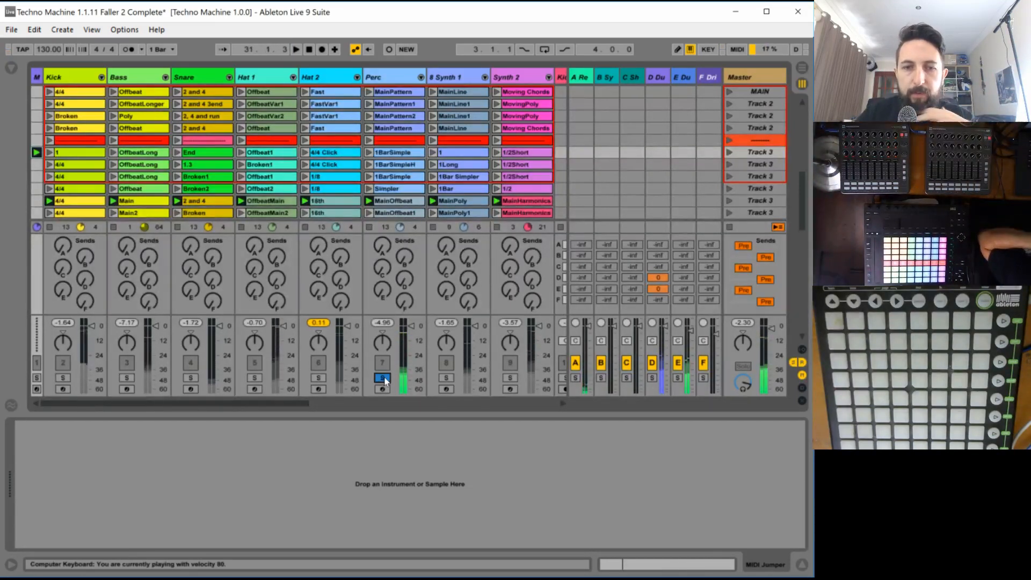
left_click(383, 378)
- Select and launch clip 3 on the Faller track
left_click_drag(269, 403, 669, 403)
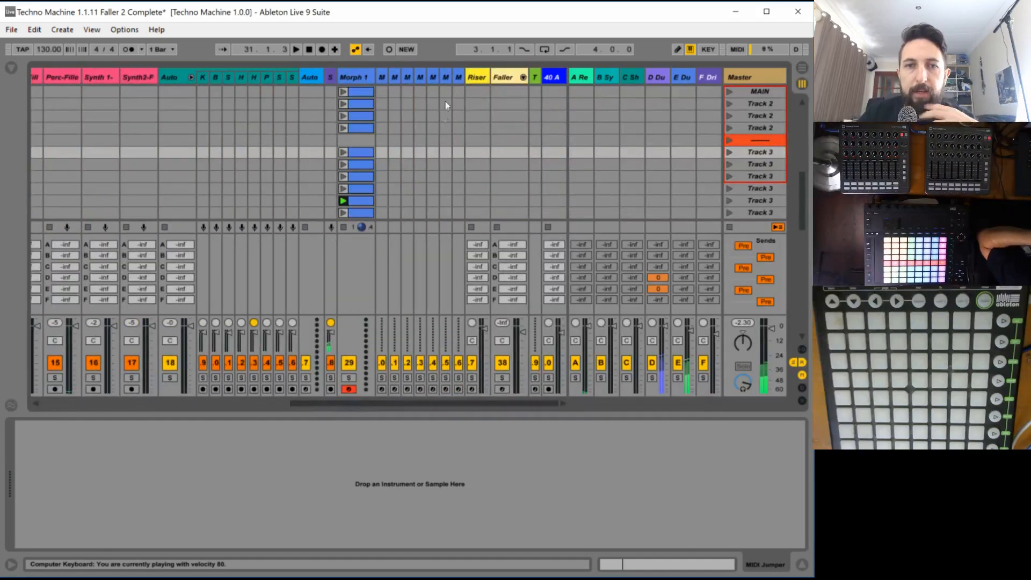
scroll(507, 148, "up", 10)
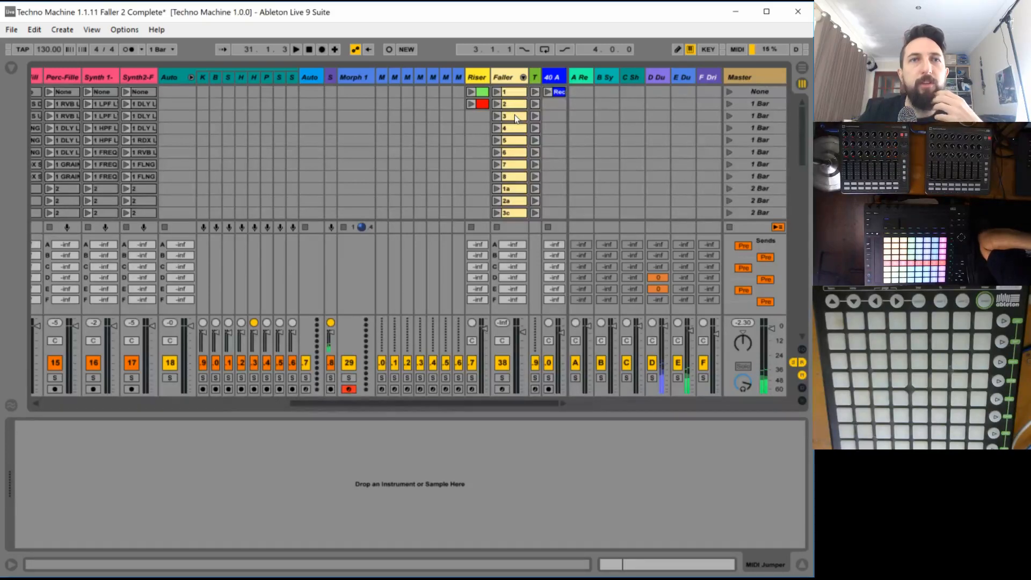
left_click(505, 116)
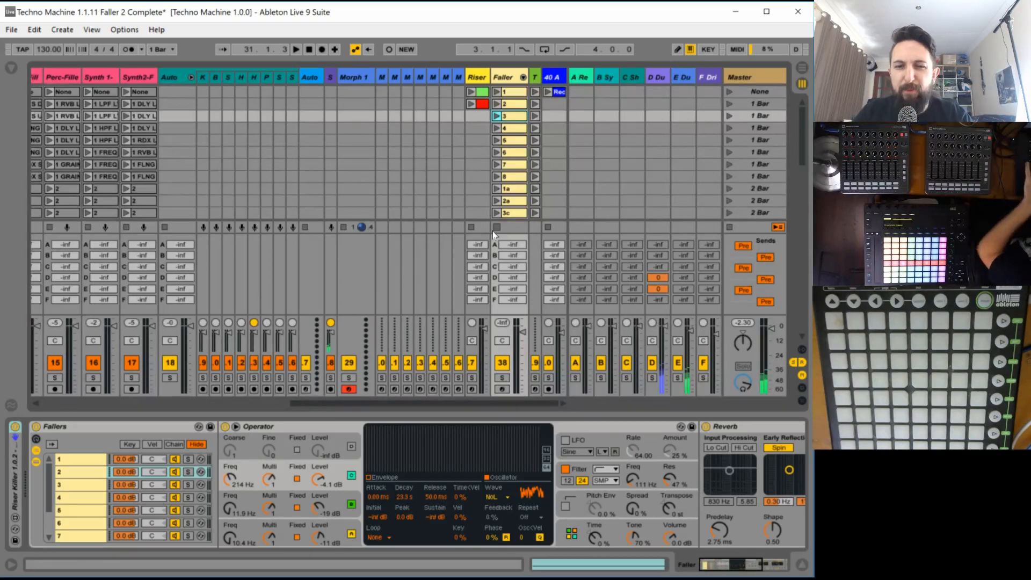
left_click(497, 117)
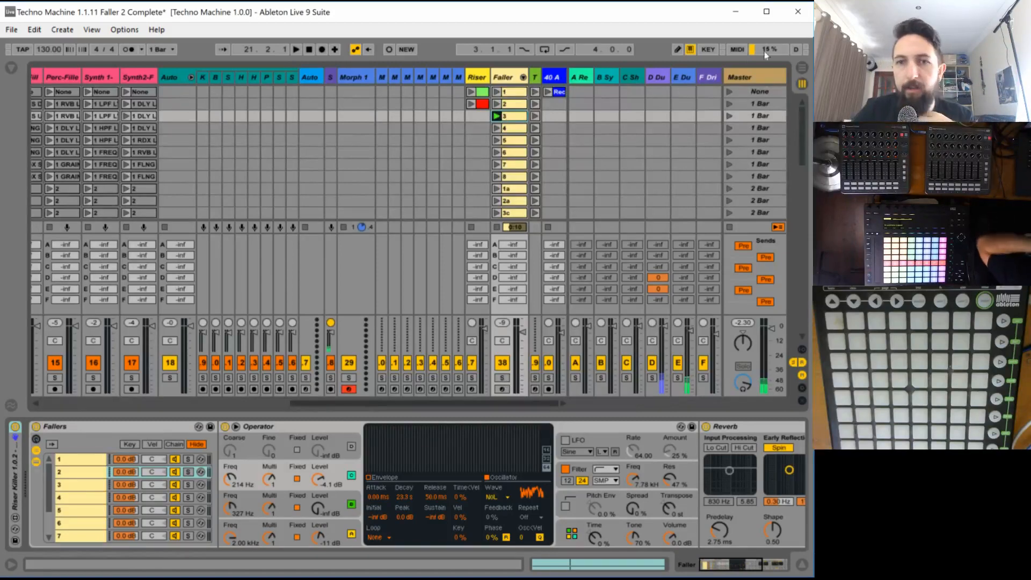
- Set the Dub Delay rack's gain on return track D to -15.3 dB and reopen the Faller track's devices
left_click(656, 78)
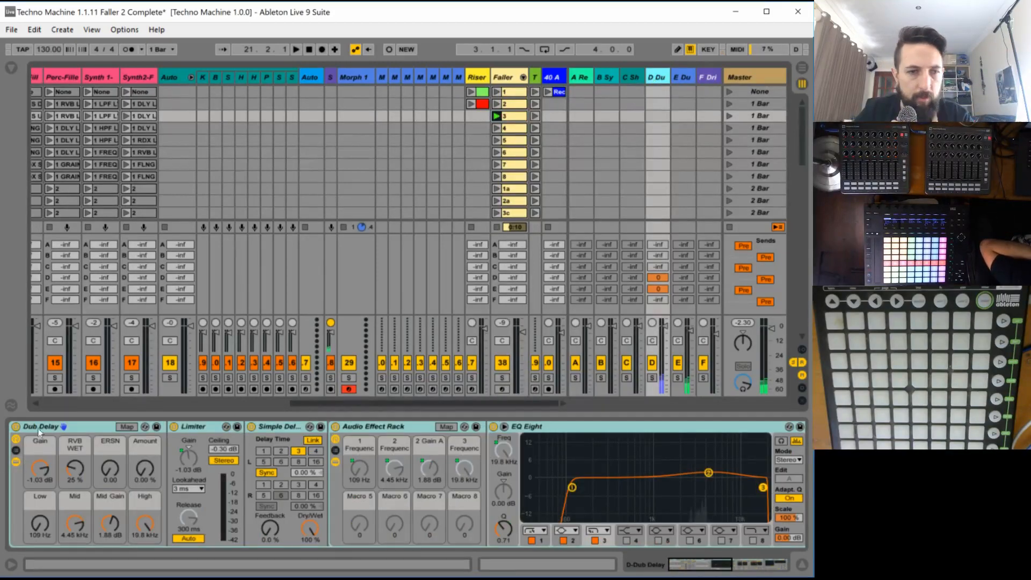
left_click_drag(43, 466, 43, 496)
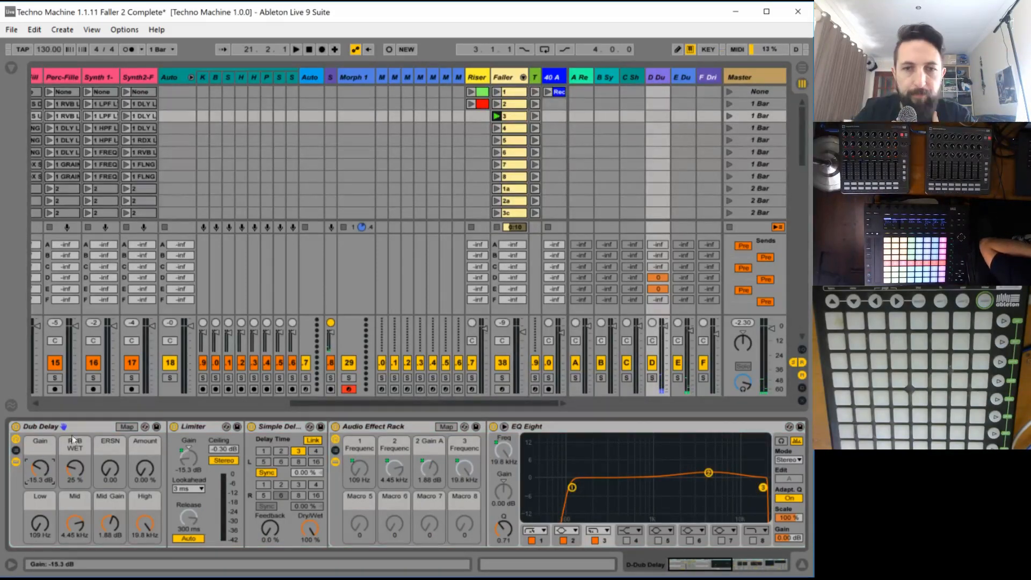
left_click(508, 79)
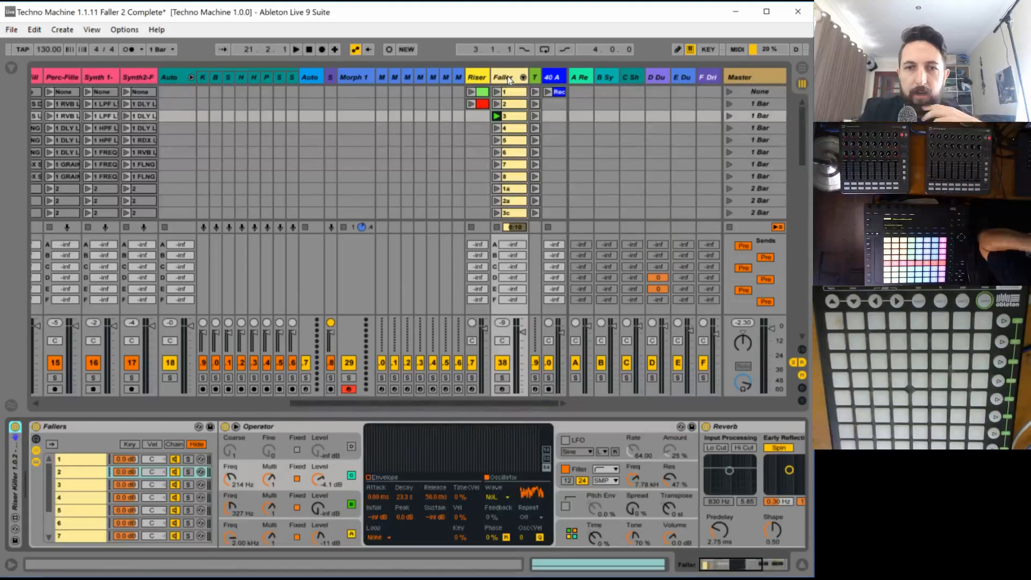
- Select chain 3 in the Fallers rack, audition it, and set its Operator algorithm to two parallel oscillator pairs
left_click(611, 436)
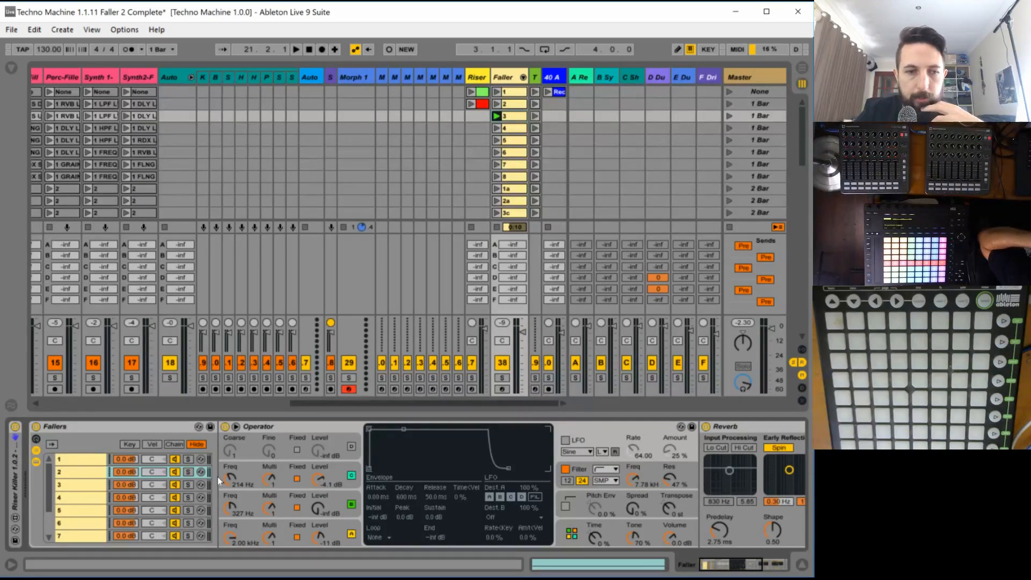
left_click(89, 489)
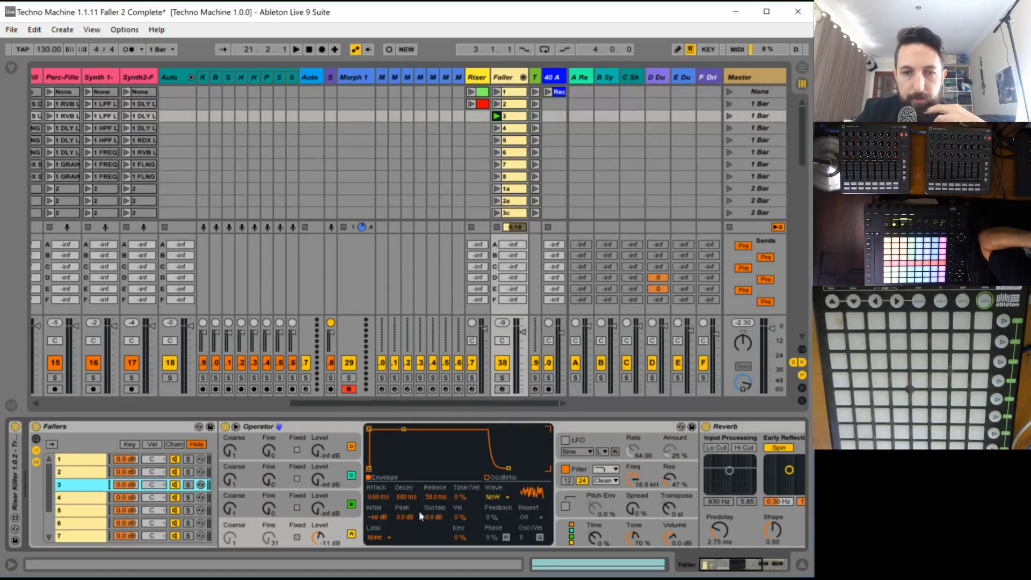
key("space")
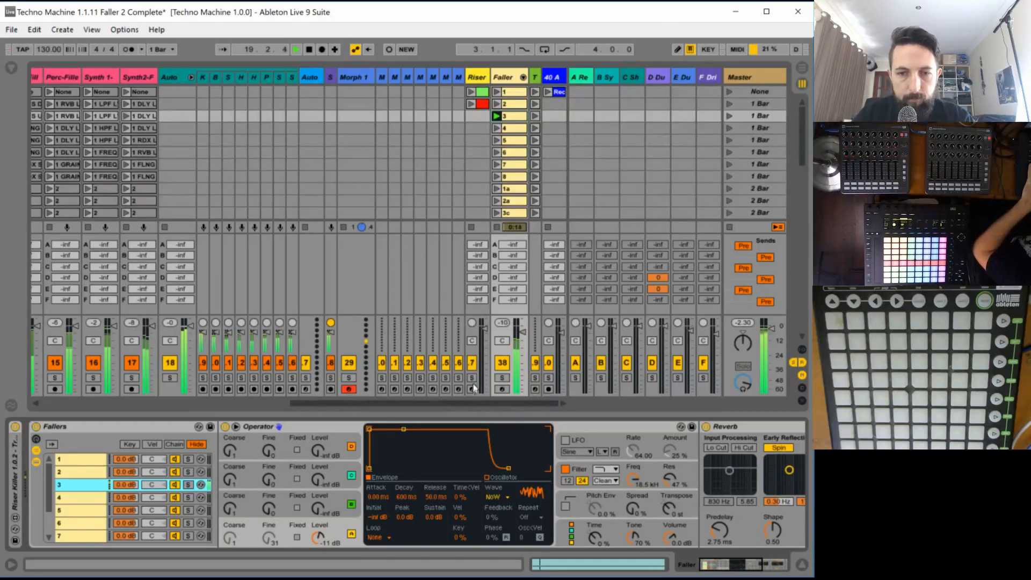
left_click(339, 521)
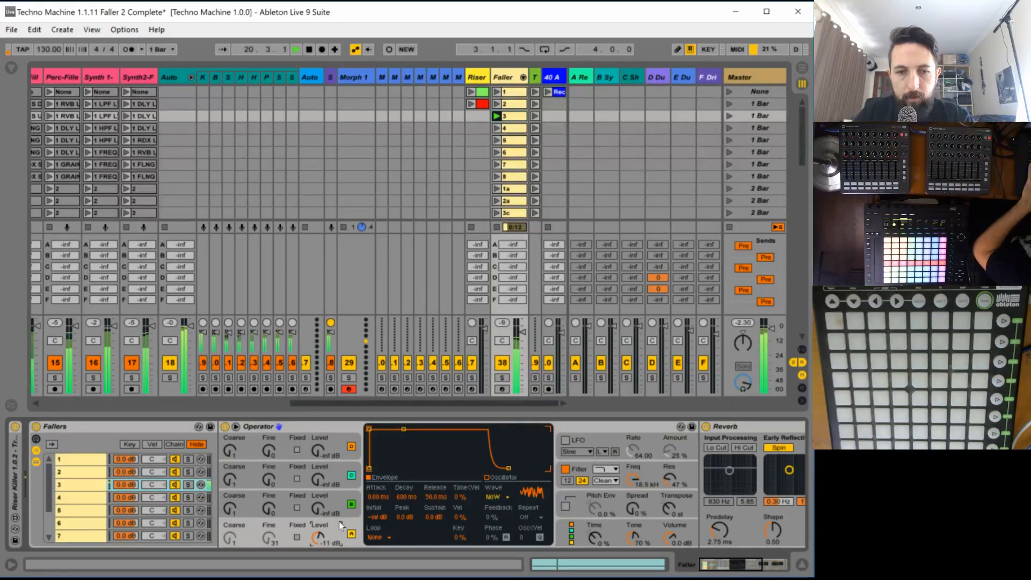
key("space")
left_click(573, 532)
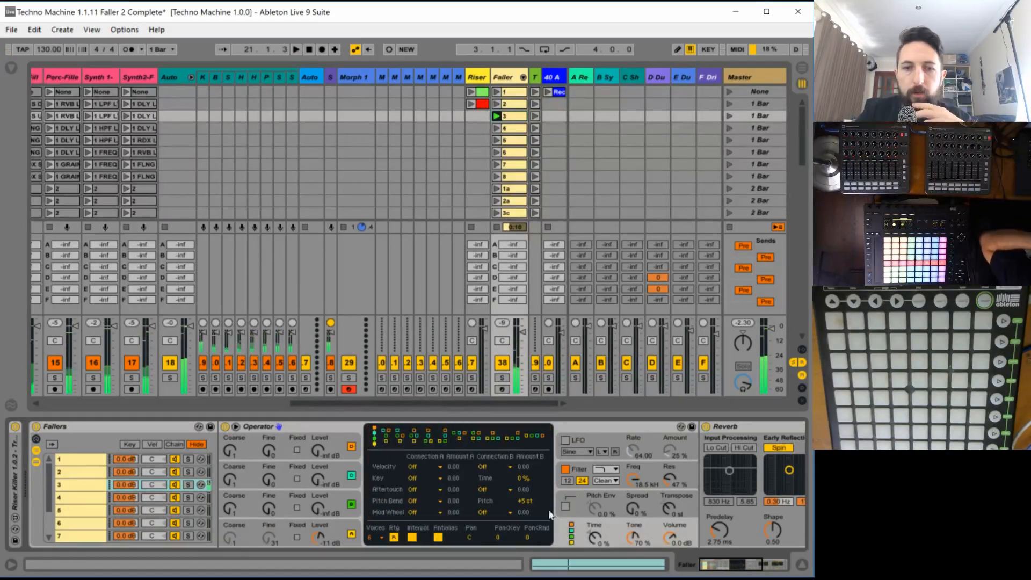
left_click(475, 436)
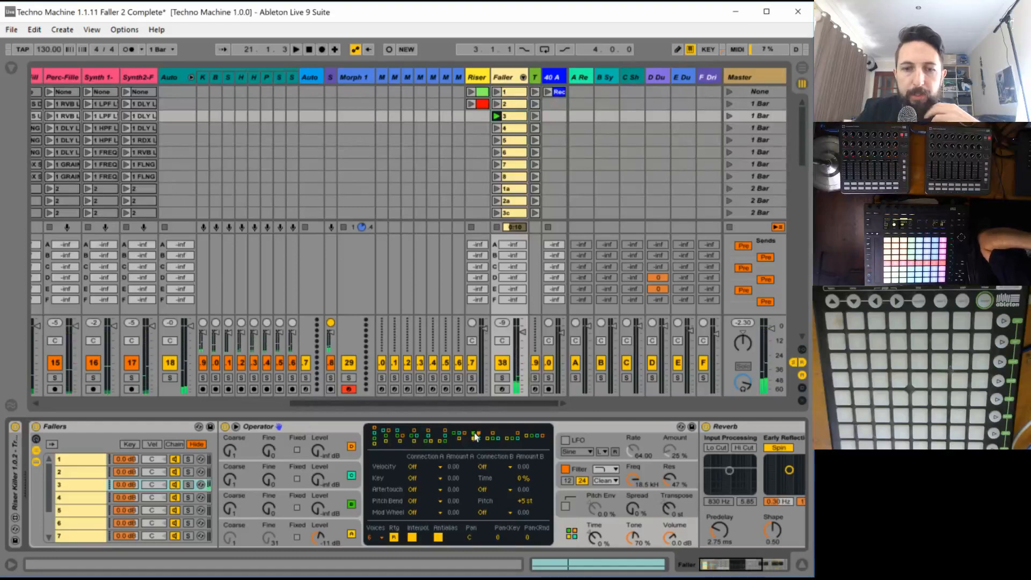
- Lengthen the decay of oscillator A's envelope and audition the faller
left_click(336, 523)
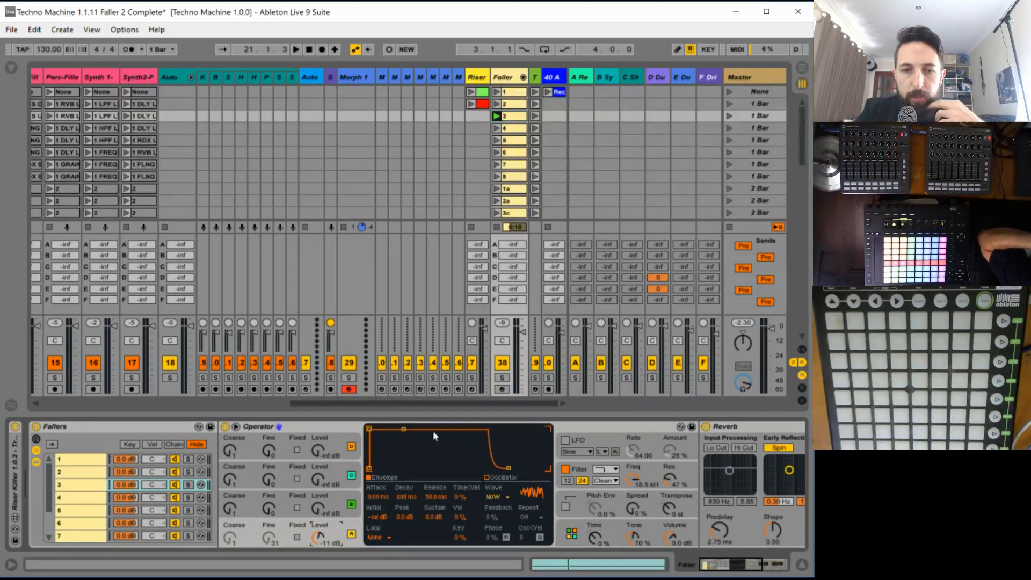
left_click_drag(404, 431, 423, 468)
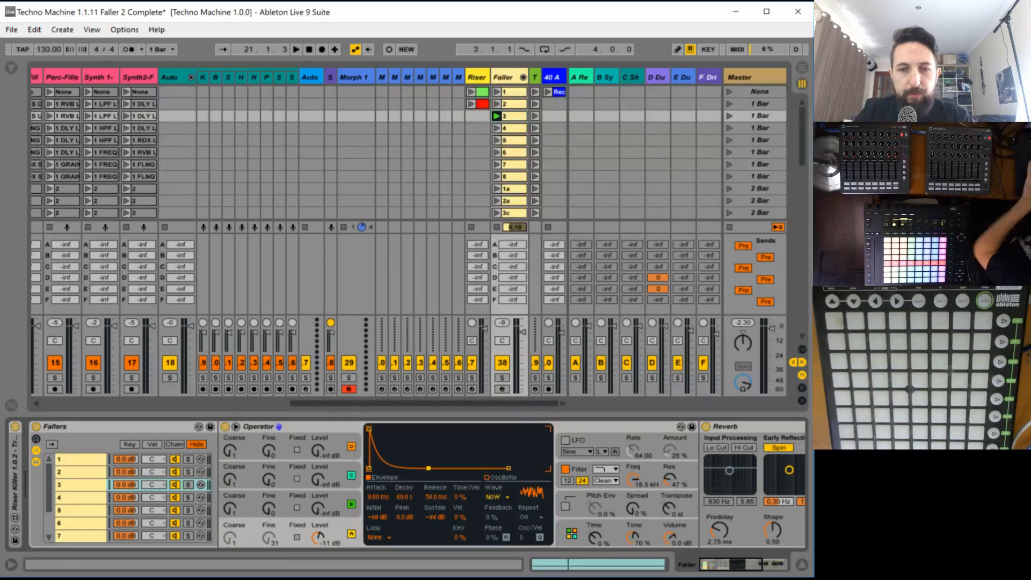
key("space")
key("space")
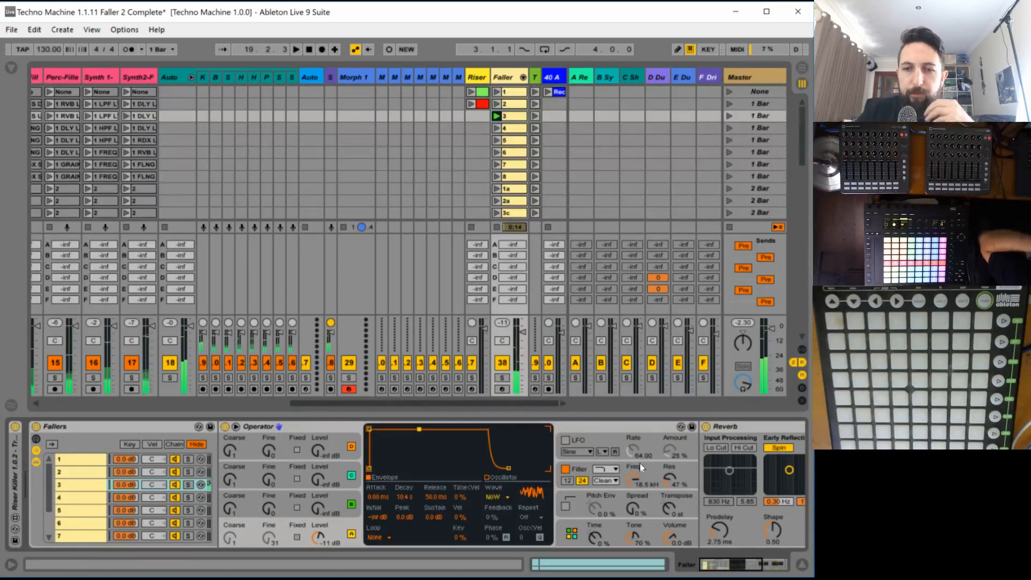
- Set Operator's filter frequency to 30.0 Hz with a 100% envelope amount, reshape the filter envelope's decay, and audition it
left_click(639, 463)
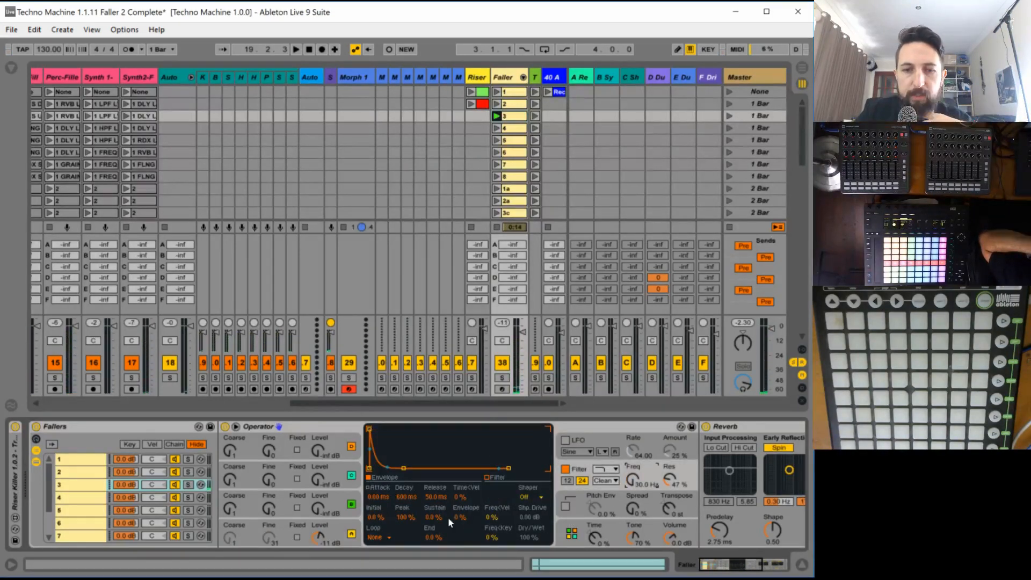
left_click_drag(461, 518, 397, 450)
key("space")
key("space")
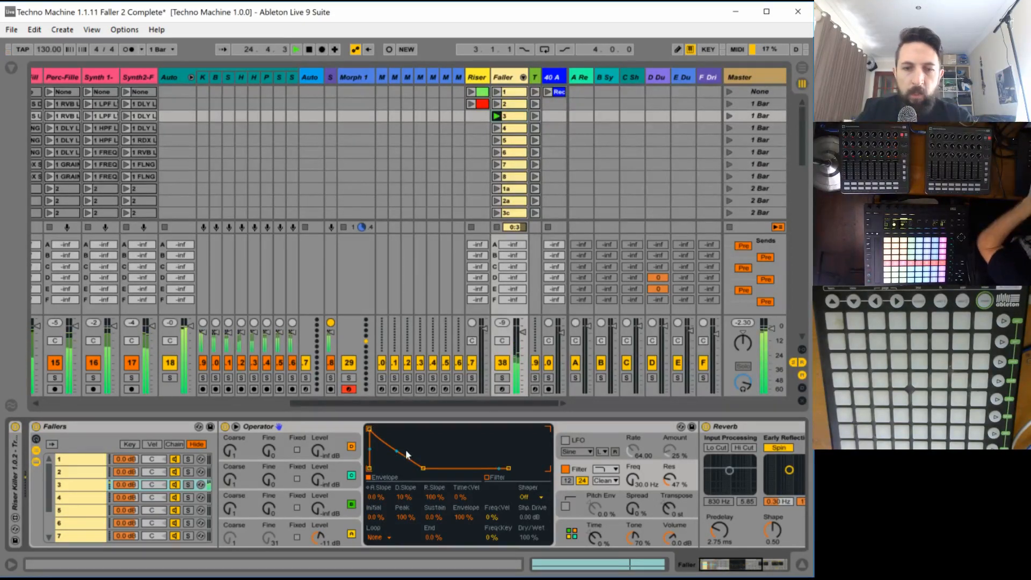
- Turn off oscillators B and D in faller 3's Operator
left_click(333, 470)
left_click(351, 503)
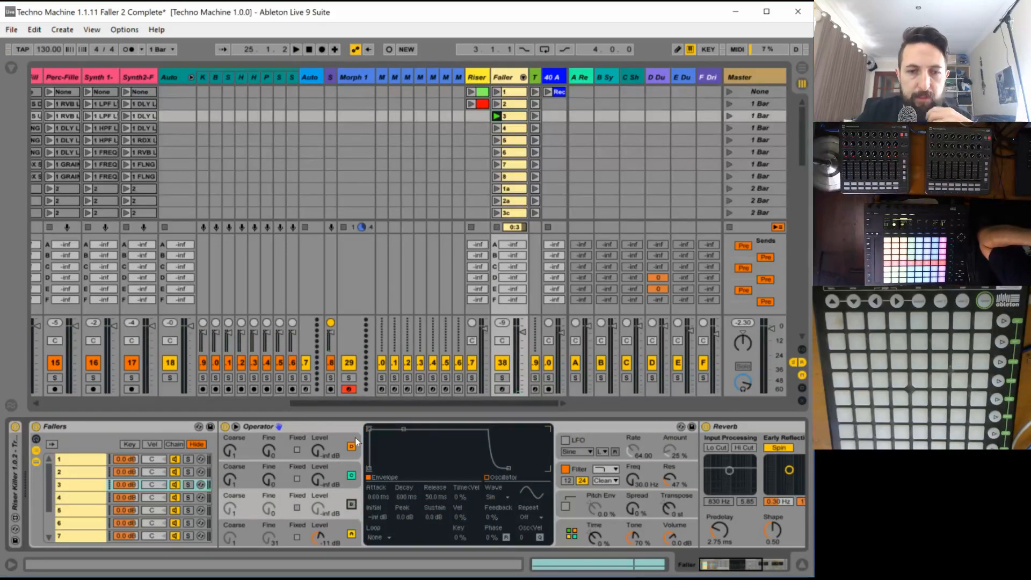
left_click(351, 447)
- Change oscillator C's waveform to Square D
left_click(334, 472)
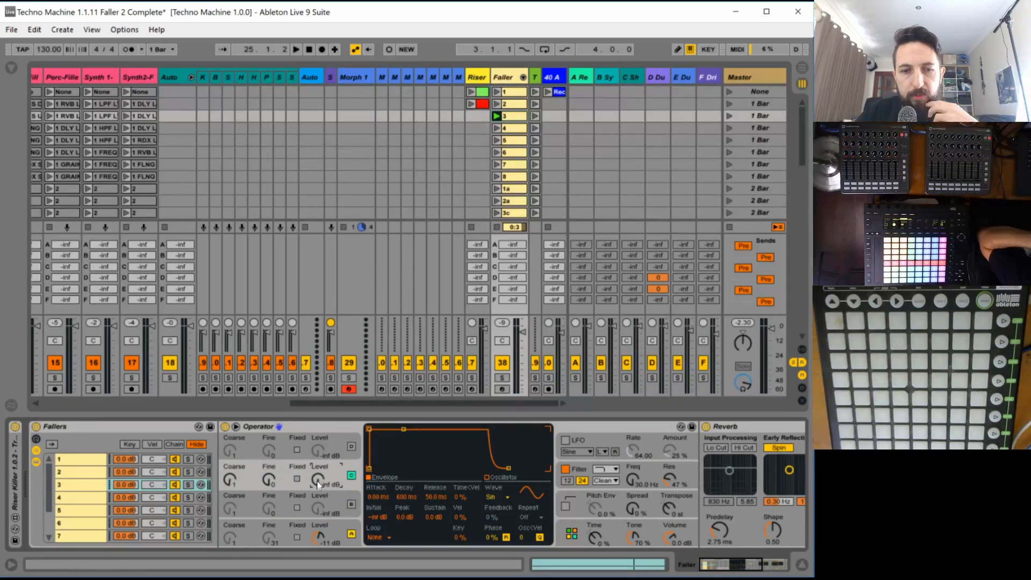
left_click(492, 496)
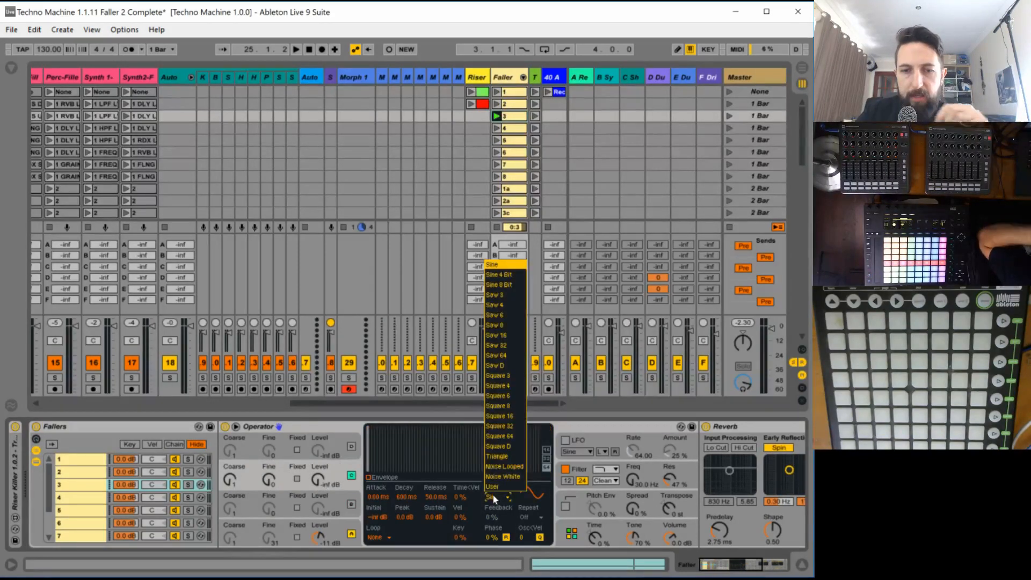
left_click(499, 446)
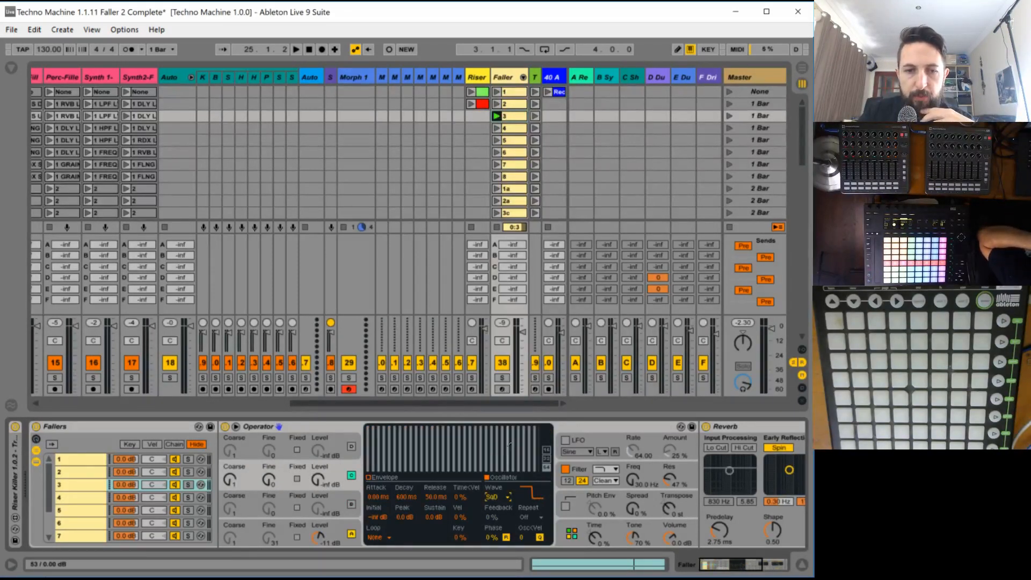
- Give oscillator C a fixed frequency of 233 Hz while auditioning the Faller track in solo
left_click(297, 478)
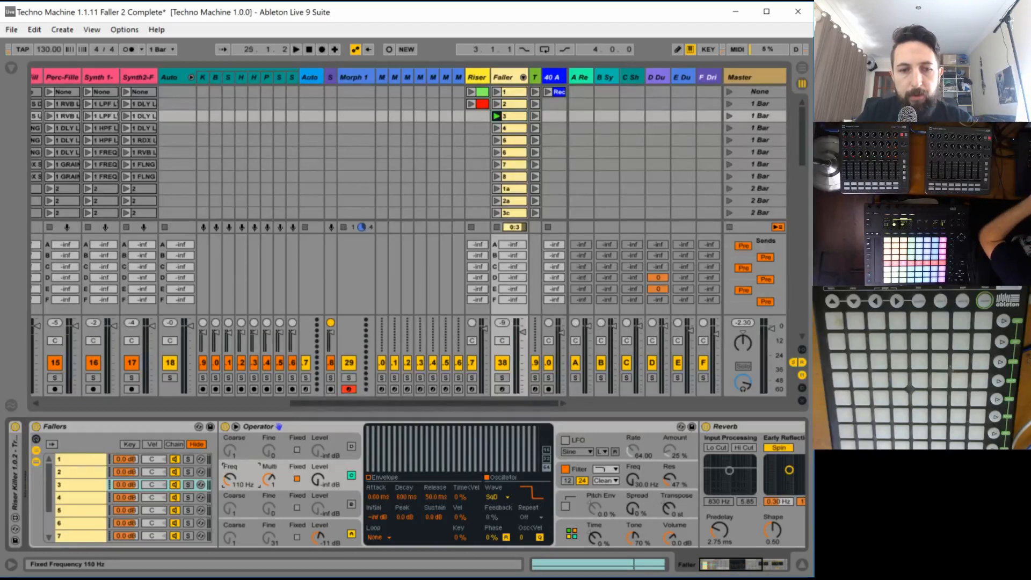
key("space")
mouse_move(230, 477)
left_mouse_down()
mouse_move(229, 459)
mouse_move(230, 468)
left_mouse_up()
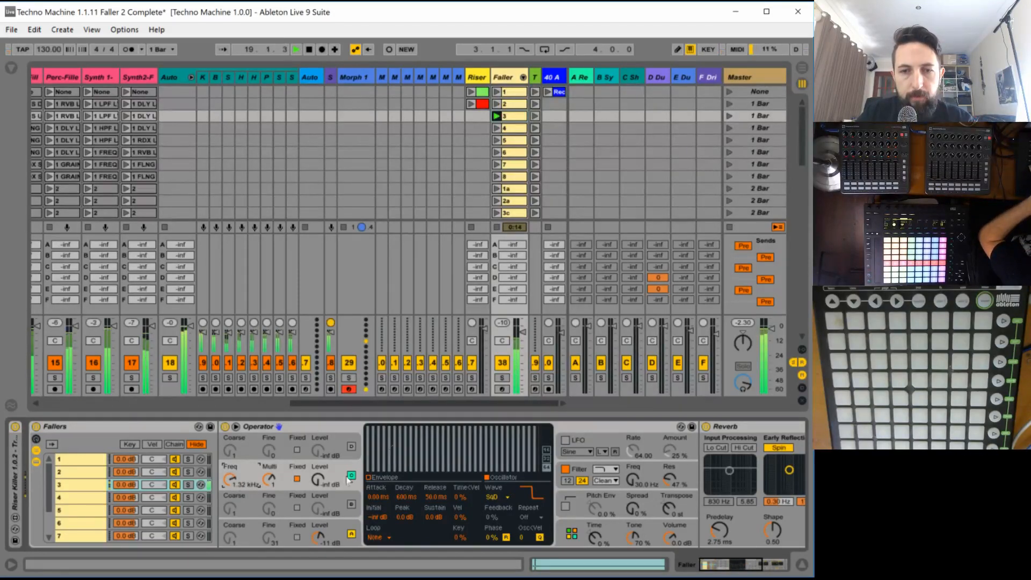
left_click(502, 377)
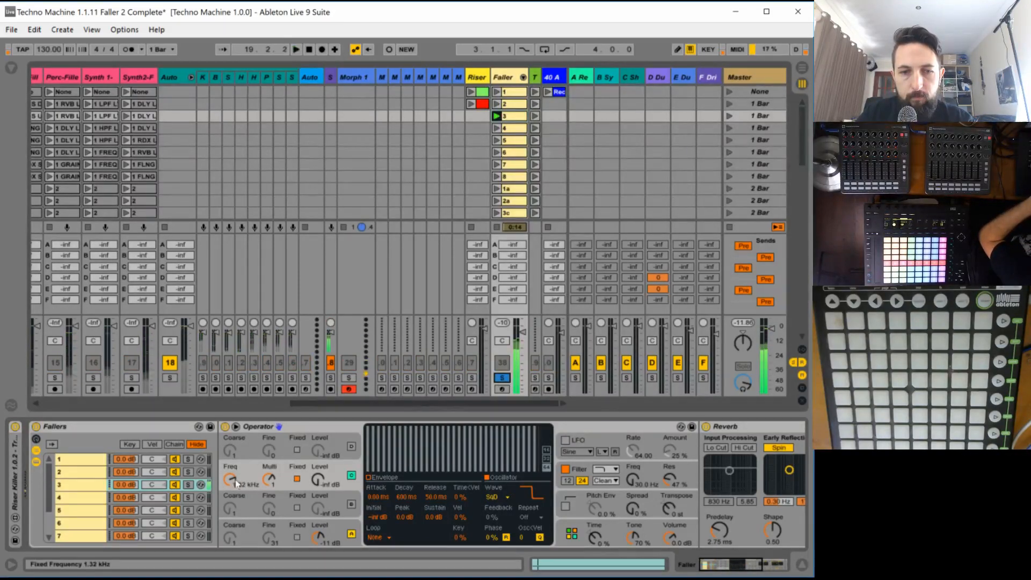
left_click_drag(230, 478, 230, 486)
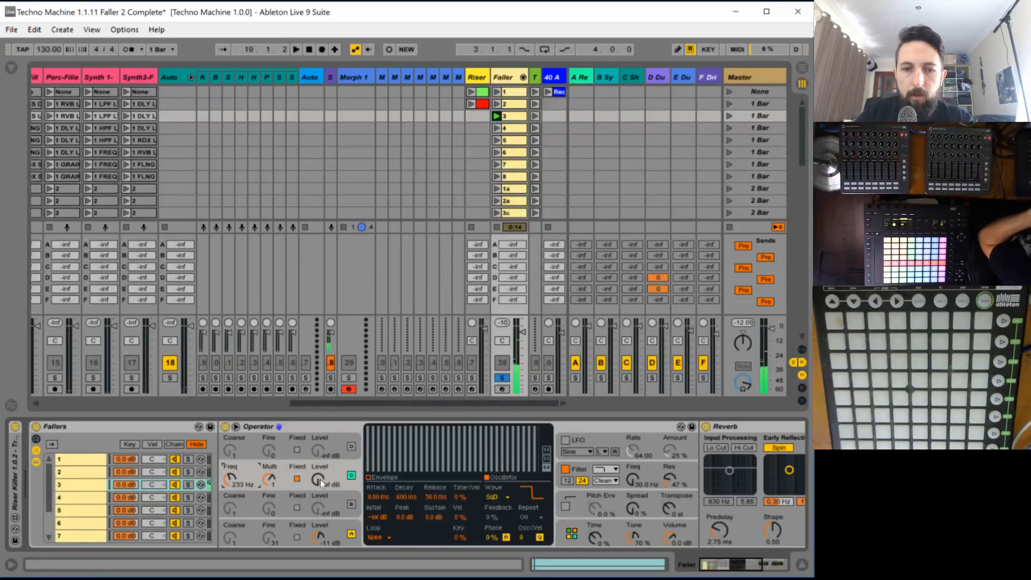
- Set oscillator C's level to -5.7 dB and its fixed frequency to 245 Hz while auditioning faller 3
left_click_drag(317, 478, 318, 460)
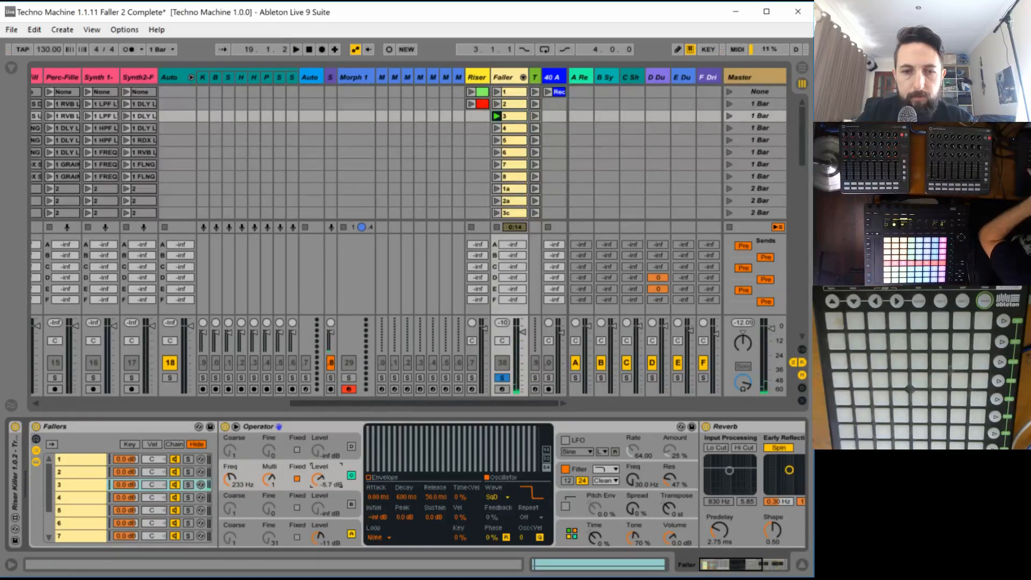
left_click_drag(235, 482, 234, 481)
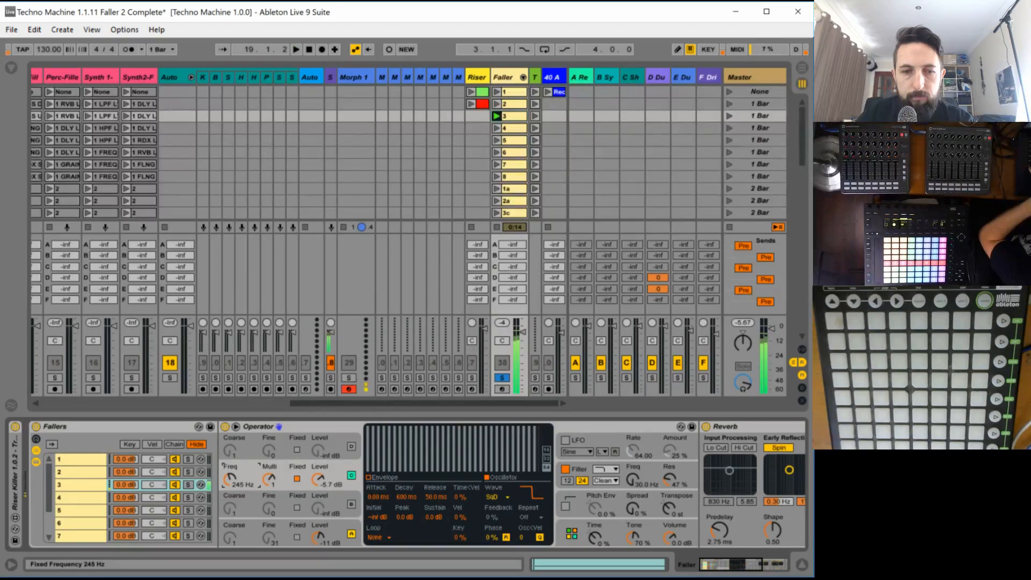
key("space")
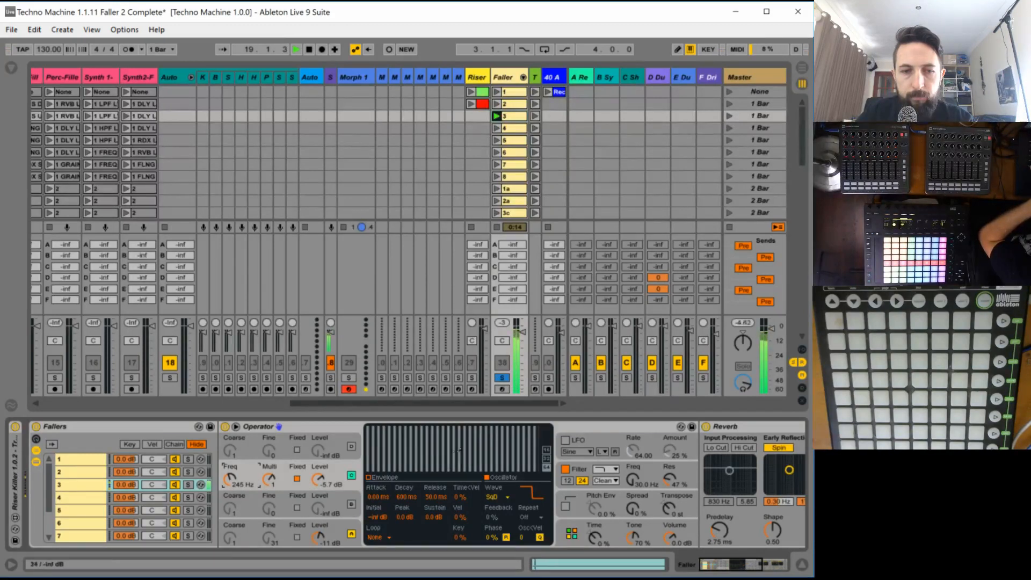
- Turn on Operator's LFO with a square waveform and sync it to the tempo at a 1/16 rate
left_click(565, 441)
left_click(565, 440)
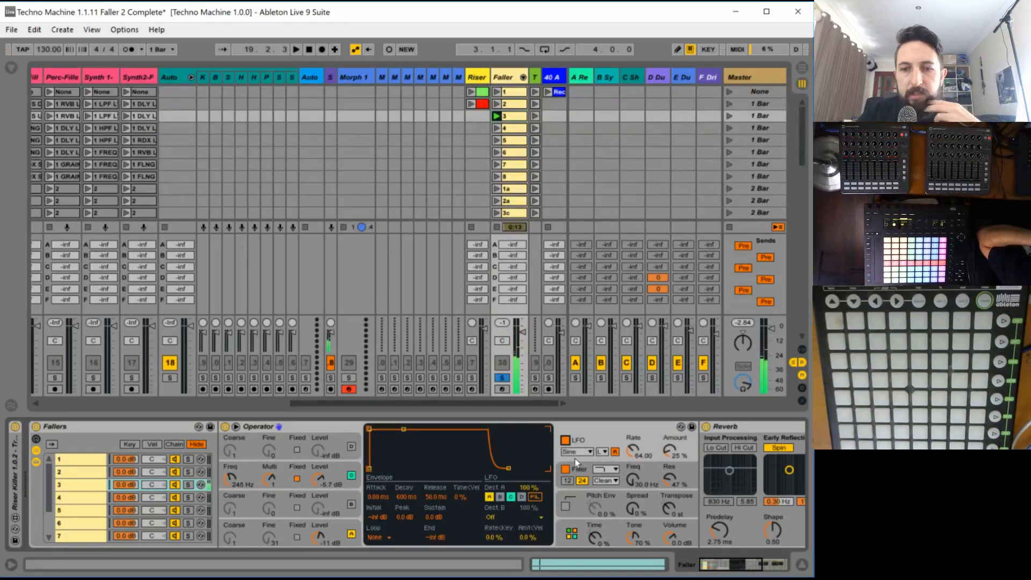
left_click(575, 451)
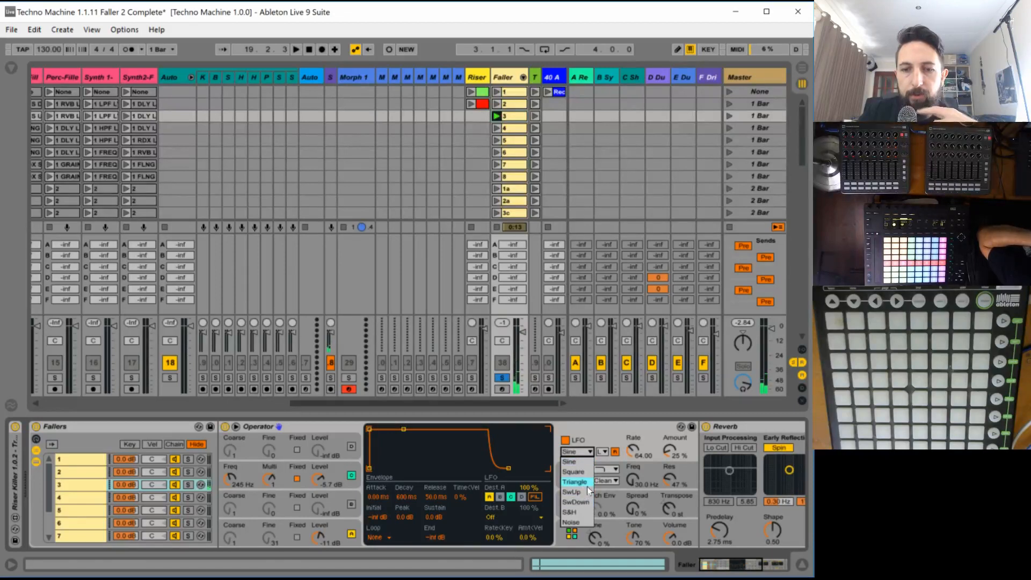
left_click(573, 471)
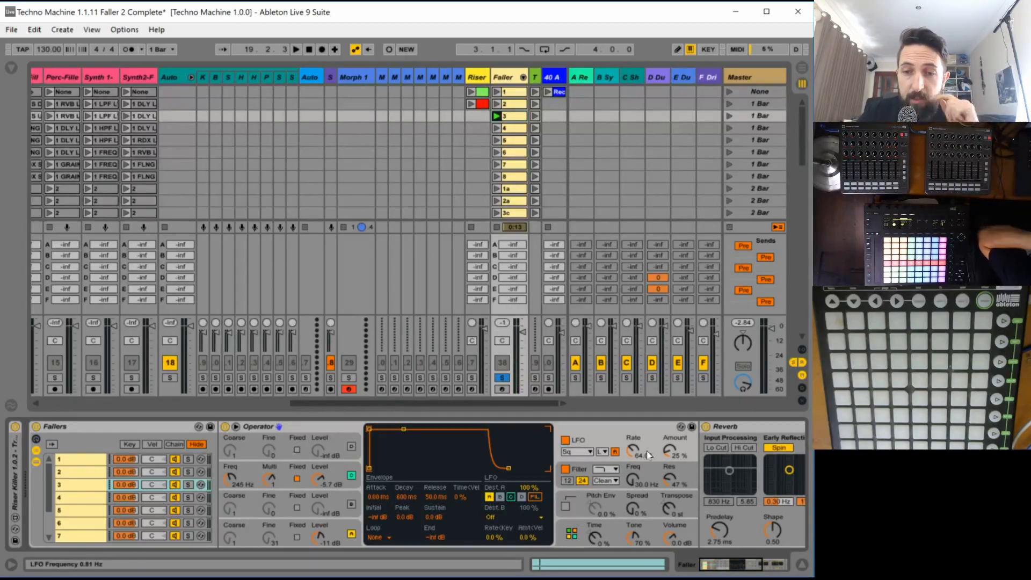
left_click(601, 453)
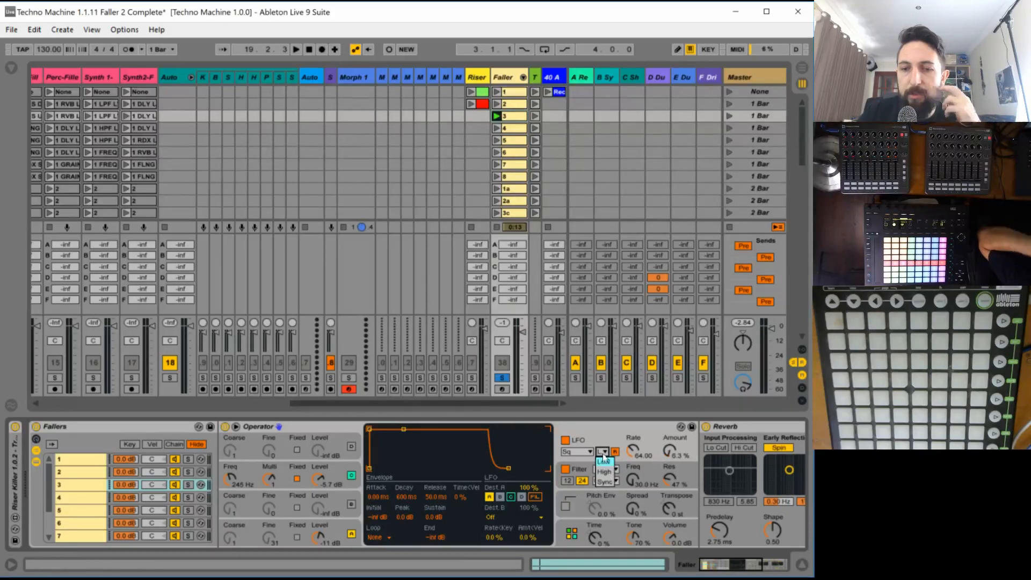
left_click(608, 478)
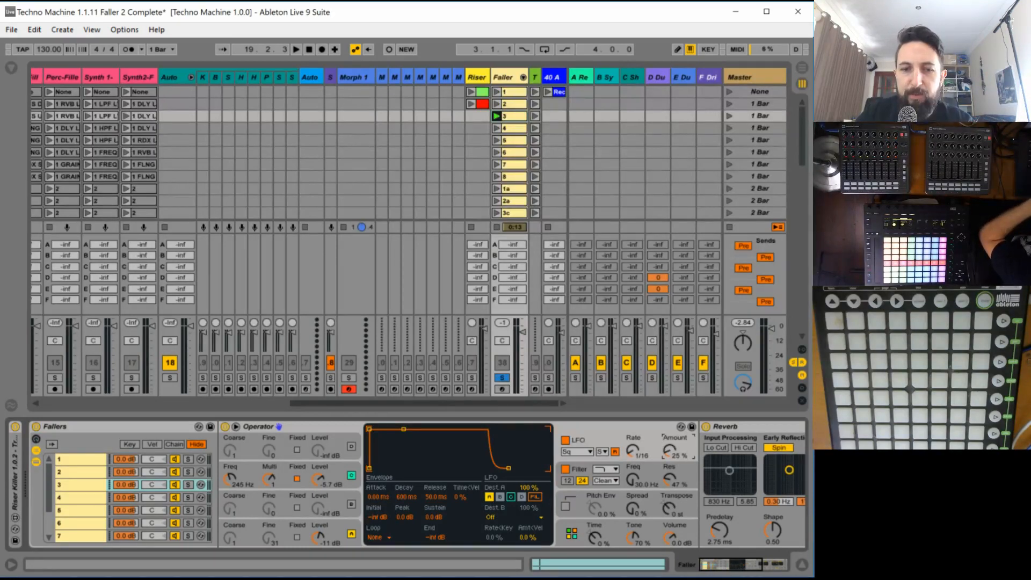
- Audition faller 3 with varying LFO amounts and set the amount to 100%
key("space")
left_click_drag(669, 451, 669, 428)
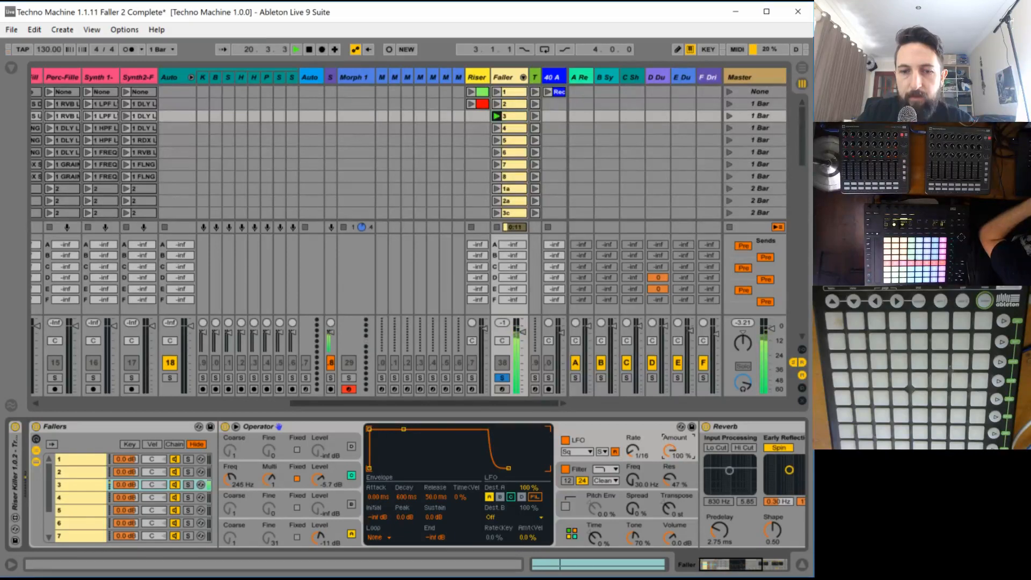
left_click_drag(669, 450, 669, 543)
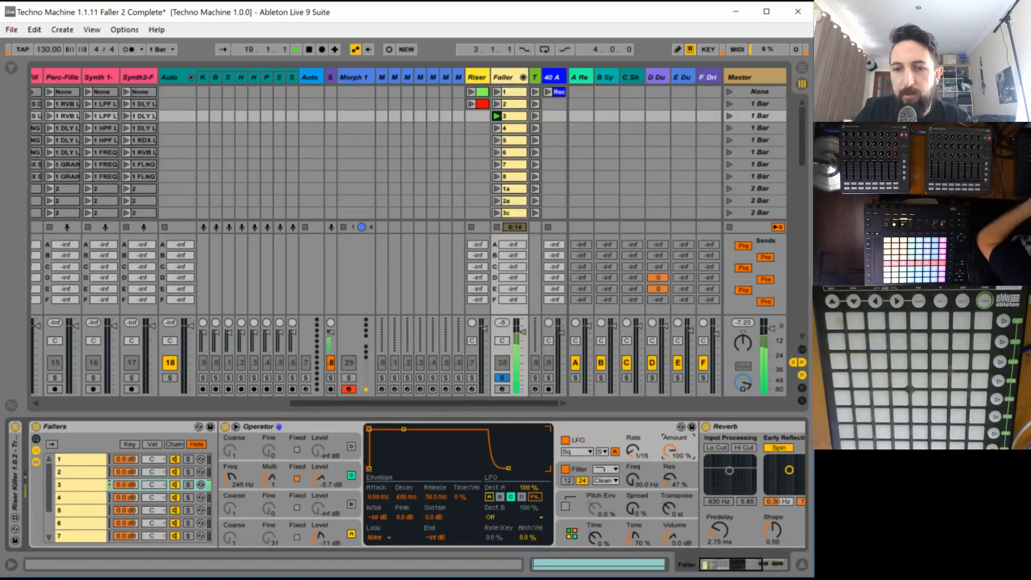
mouse_move(669, 452)
left_mouse_down()
mouse_move(669, 506)
mouse_move(669, 452)
left_mouse_up()
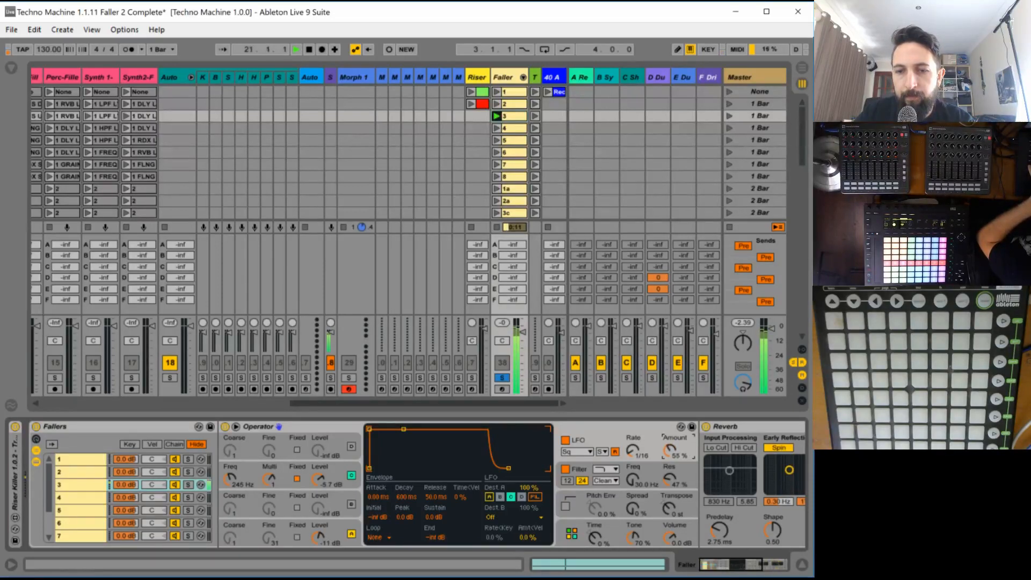
left_click_drag(669, 476, 669, 452)
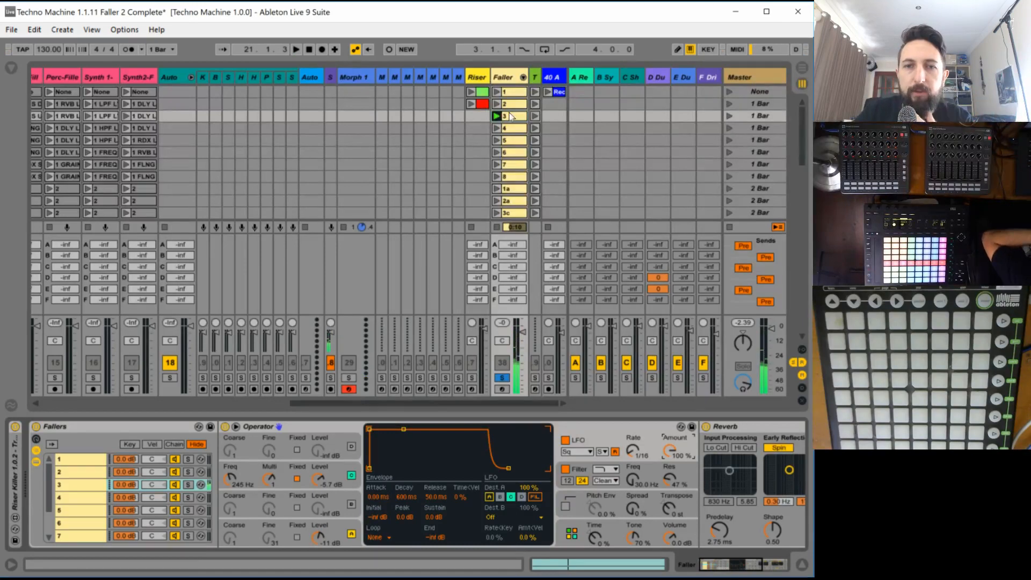
- Draw an LFO amount envelope in Faller clip 3 that falls steadily from the clip's start to its end
double_click(510, 116)
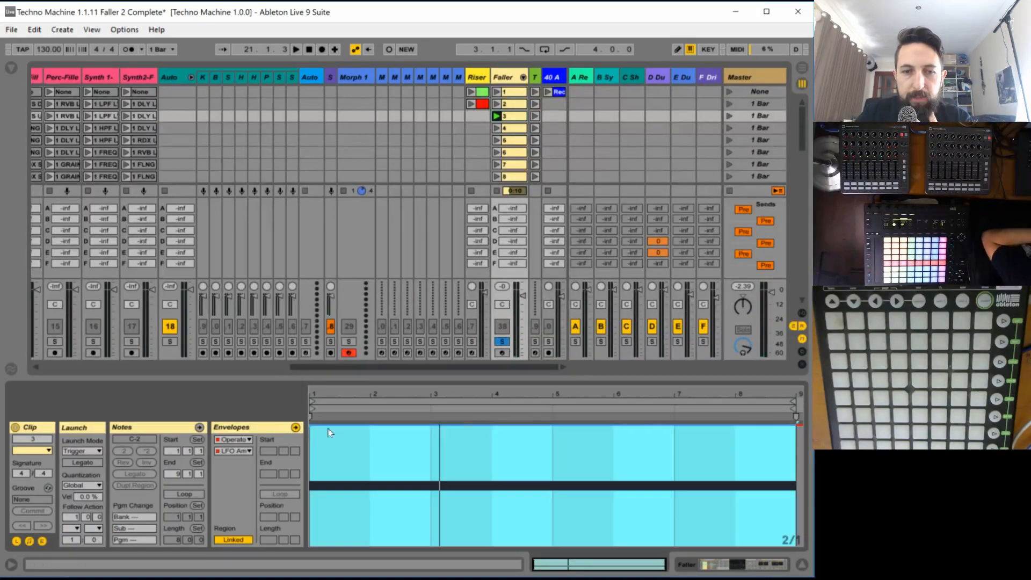
left_click(325, 430)
mouse_move(328, 428)
left_mouse_down()
mouse_move(553, 479)
mouse_move(691, 542)
mouse_move(794, 545)
mouse_move(728, 545)
mouse_move(783, 568)
left_mouse_up()
left_click(505, 77)
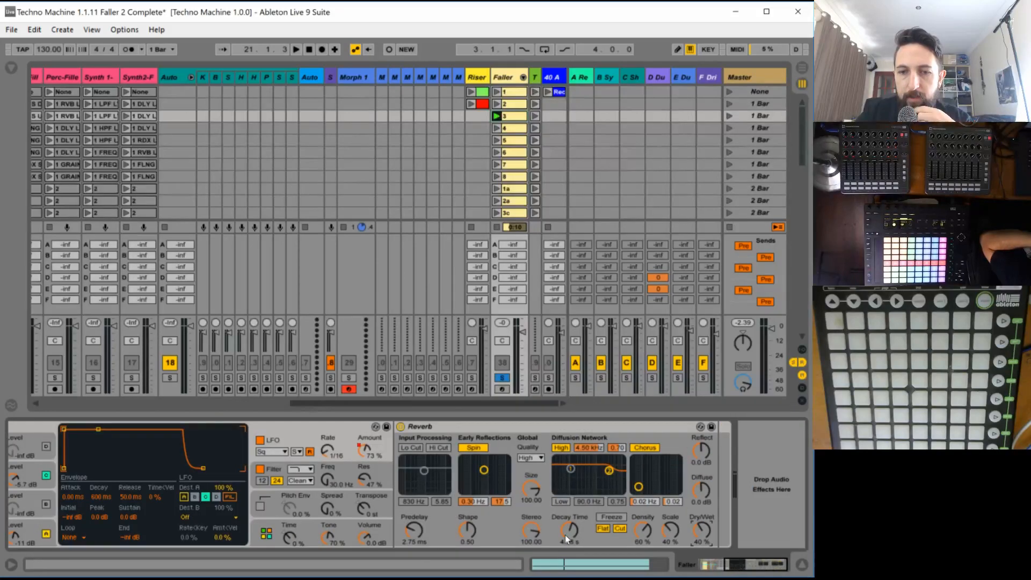
- Shorten the Reverb's decay time to 649 ms and set Operator's LFO rate to 1/8 while auditioning faller 3
left_click_drag(569, 533, 569, 559)
key("space")
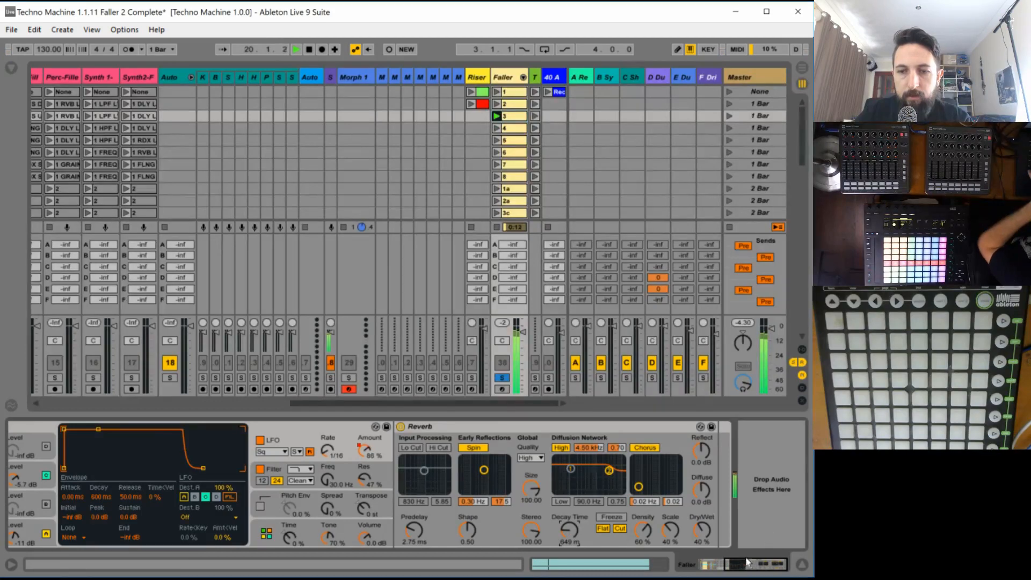
left_click_drag(746, 562, 704, 567)
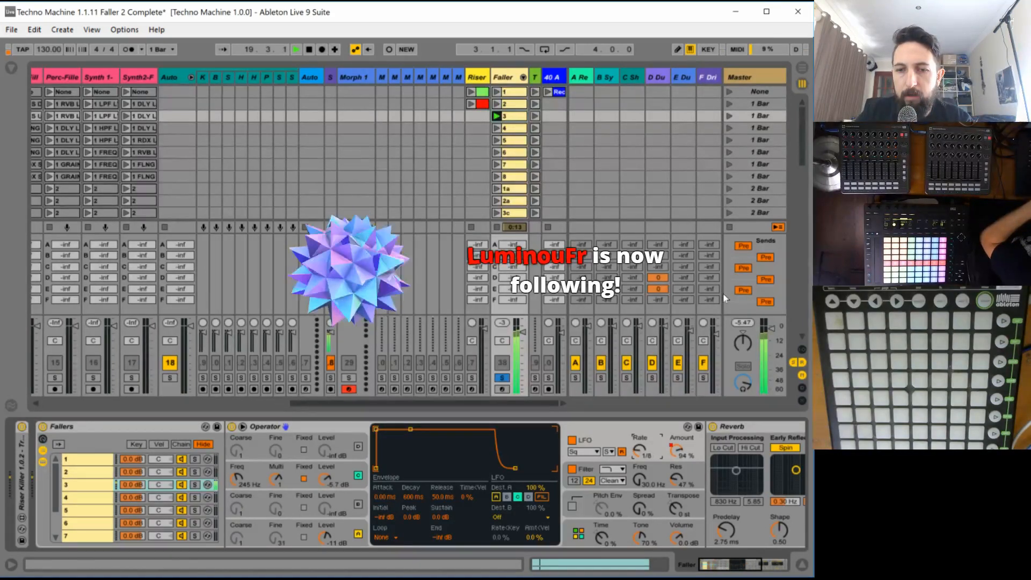
- Set oscillator C's level to -12 dB and its fixed frequency to 243 Hz while auditioning faller 3
left_click(329, 480)
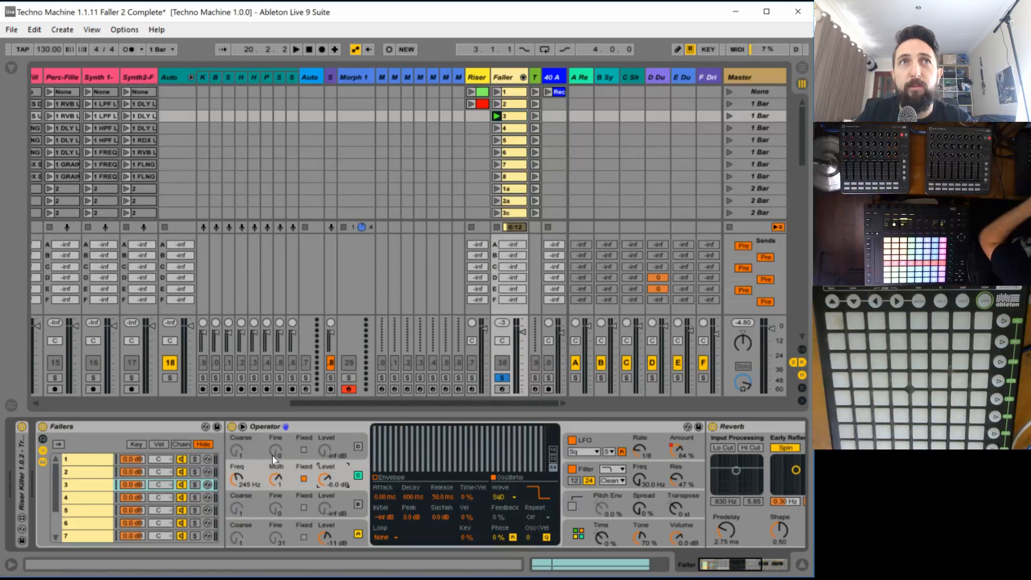
key("space")
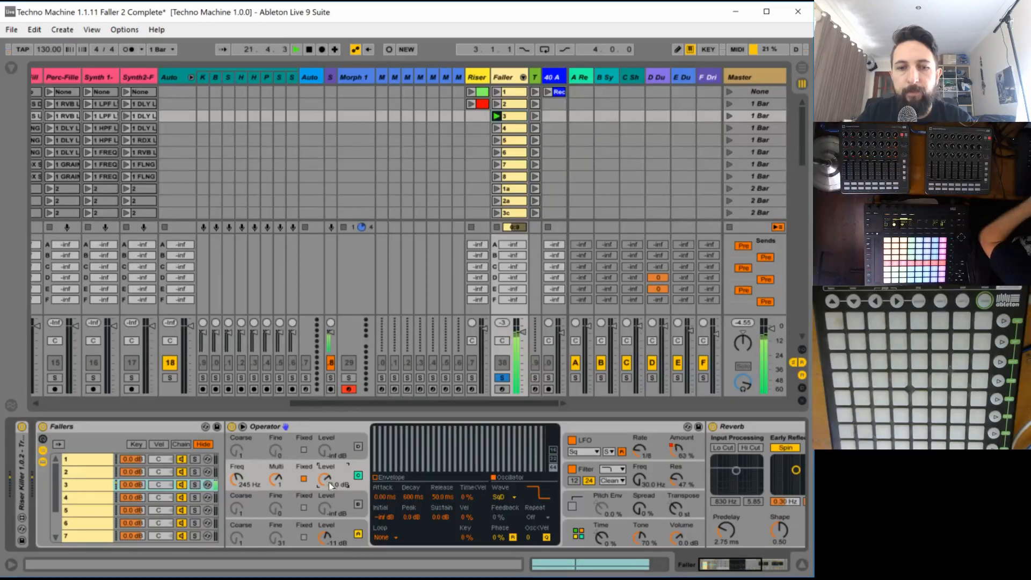
key("space")
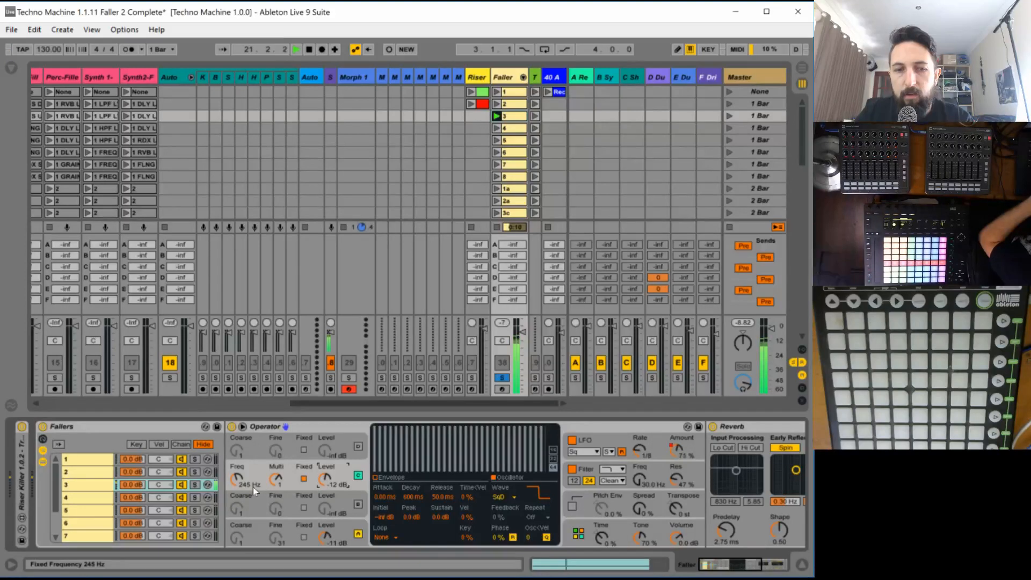
left_click_drag(253, 487, 253, 482)
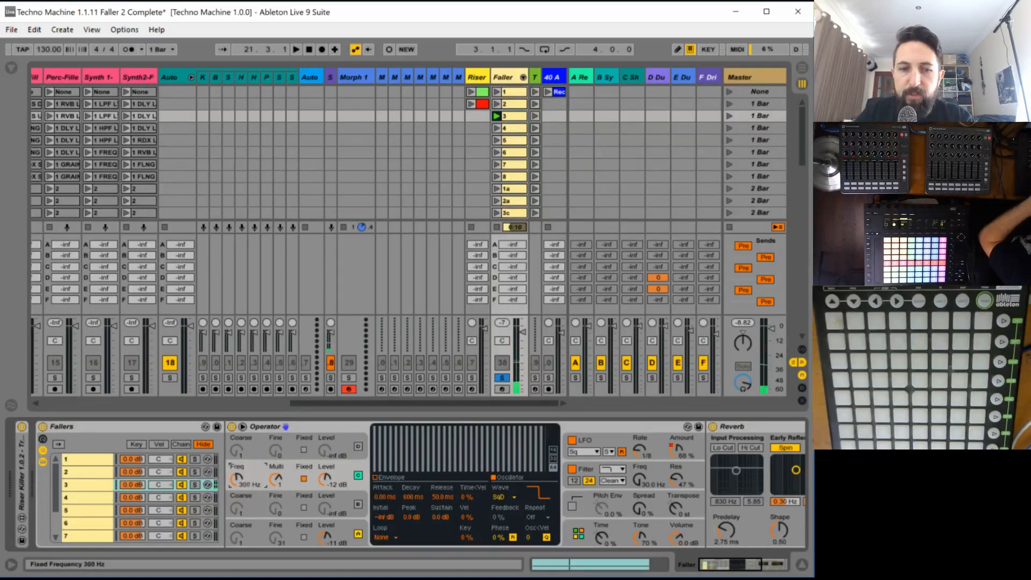
key("space")
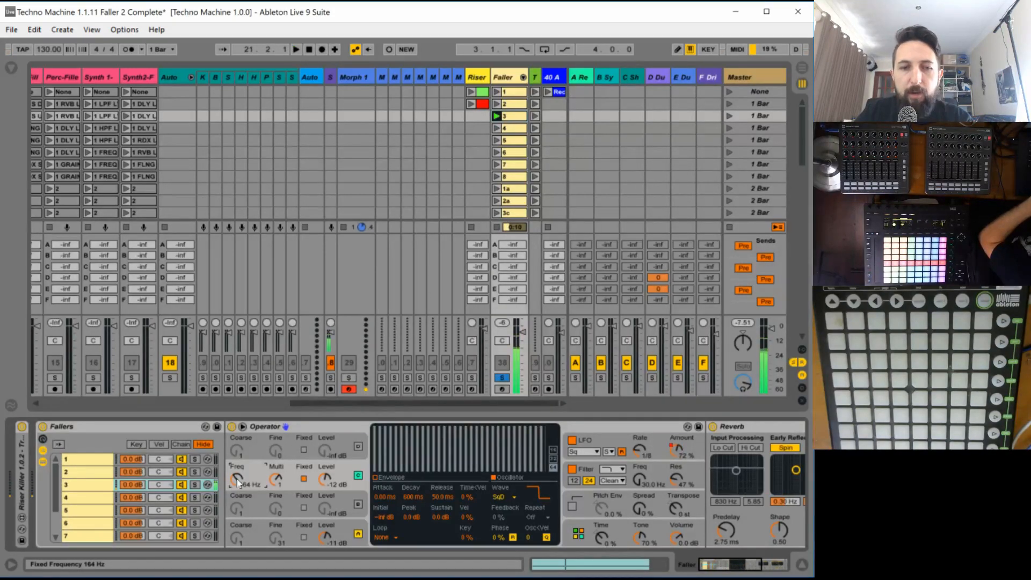
- Unsolo the Faller track and audition faller 3 in the full mix
left_click(502, 378)
key("space")
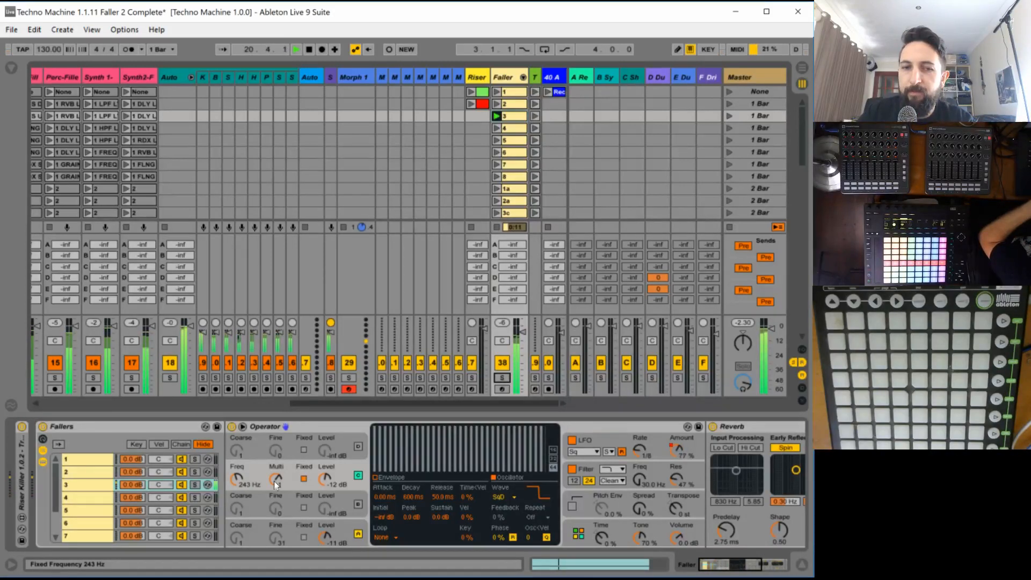
key("space")
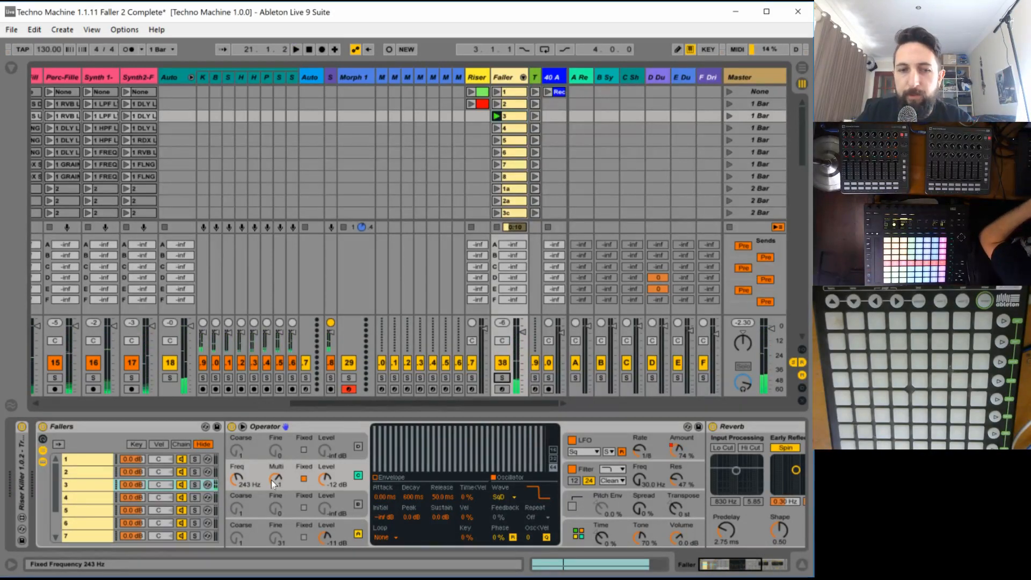
key("space")
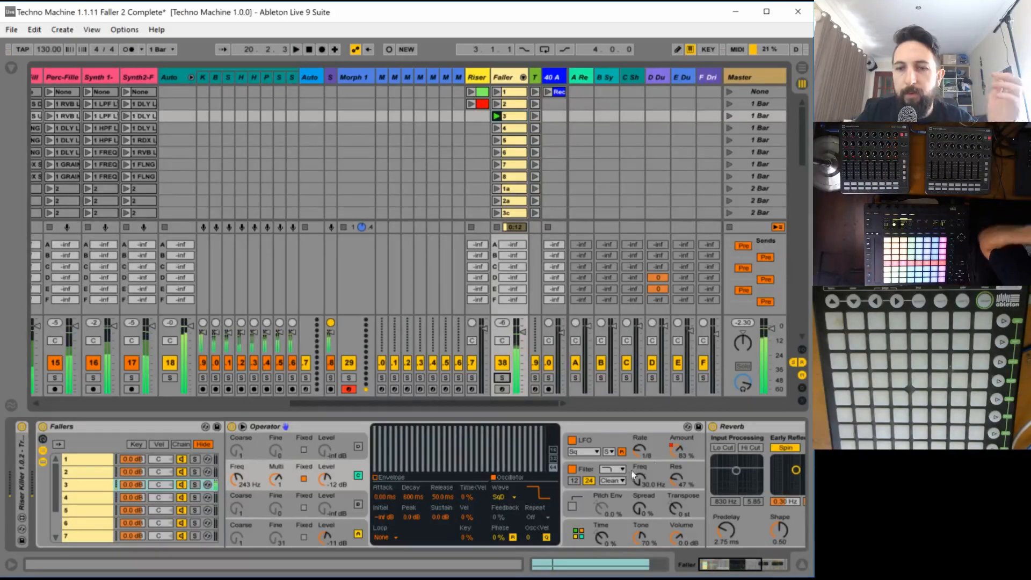
key("space")
- Draw half-bar dips in clip 3's synced LFO rate envelope over the second halves of bars 1 and 2, with playback running
left_click(640, 455)
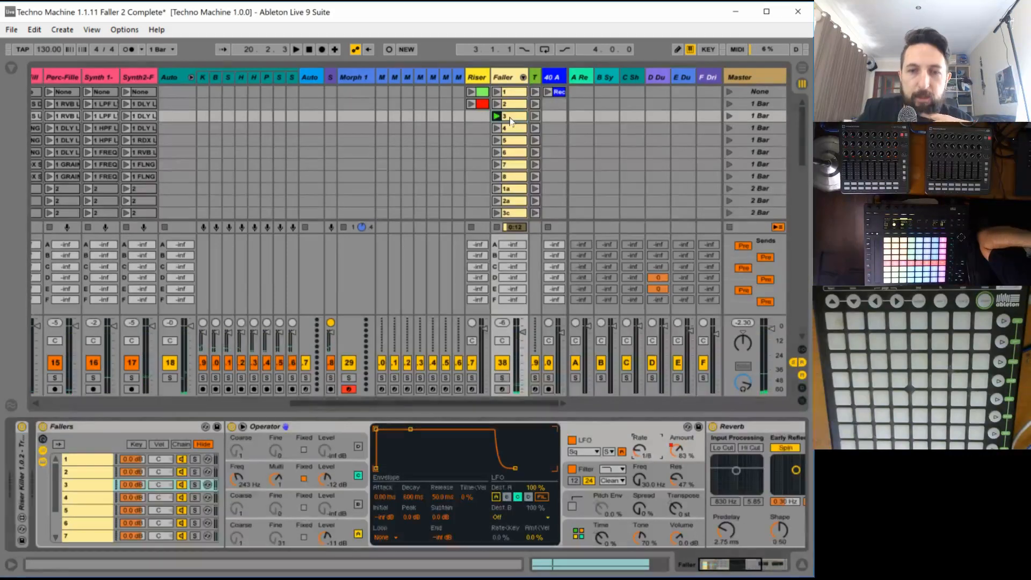
left_click(577, 561)
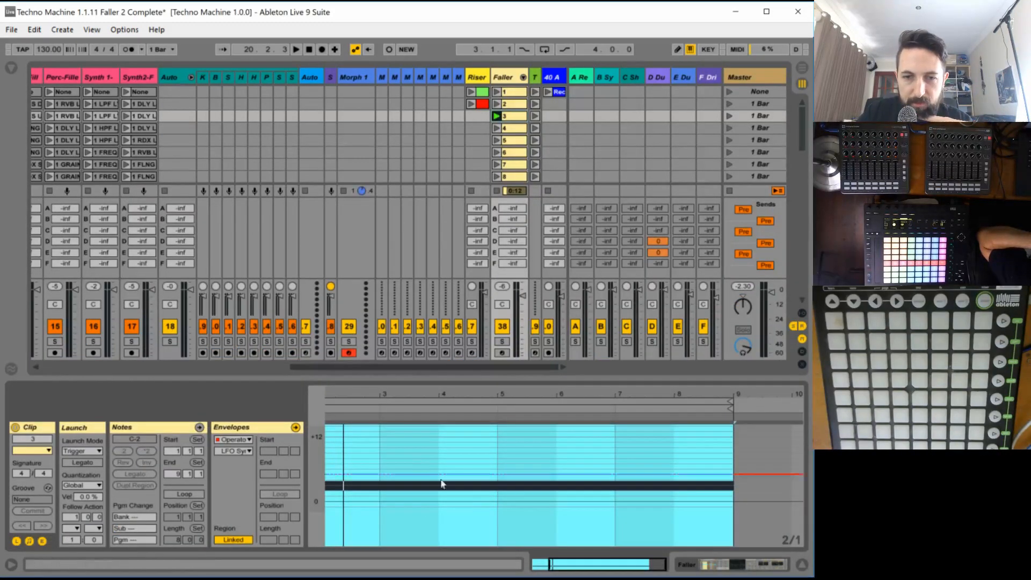
left_click_drag(560, 562, 541, 552)
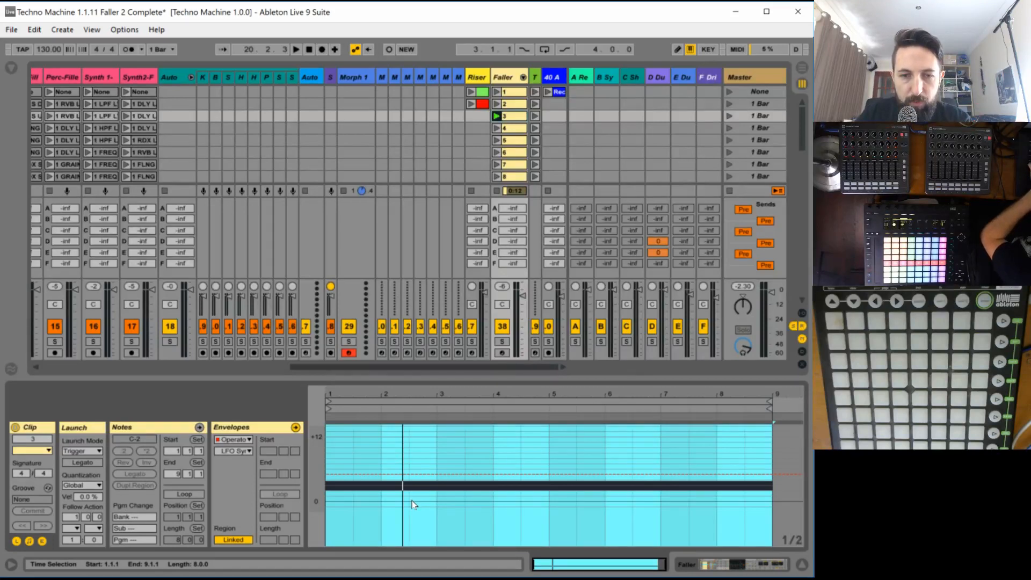
key("space")
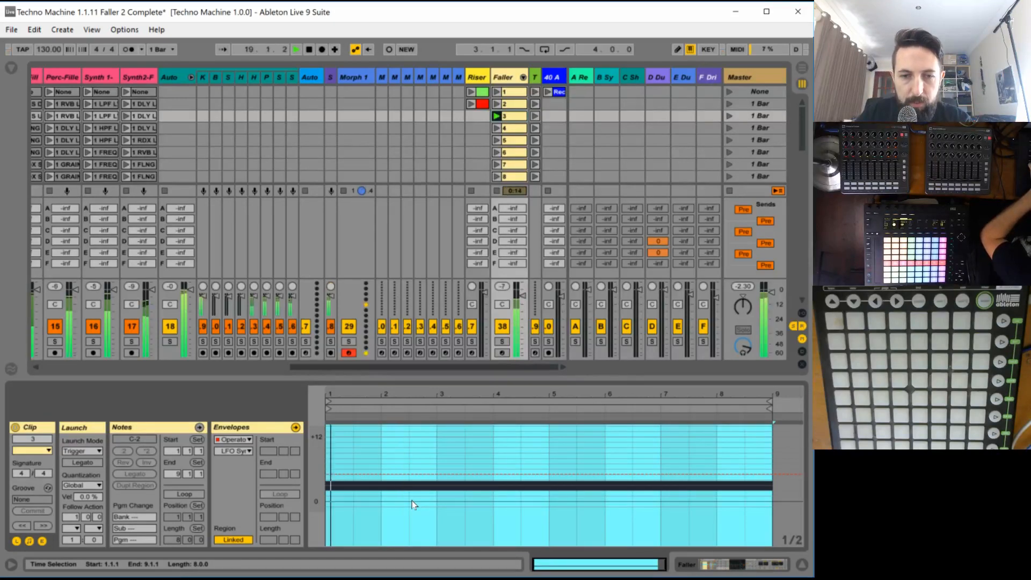
key("b")
left_click(367, 478)
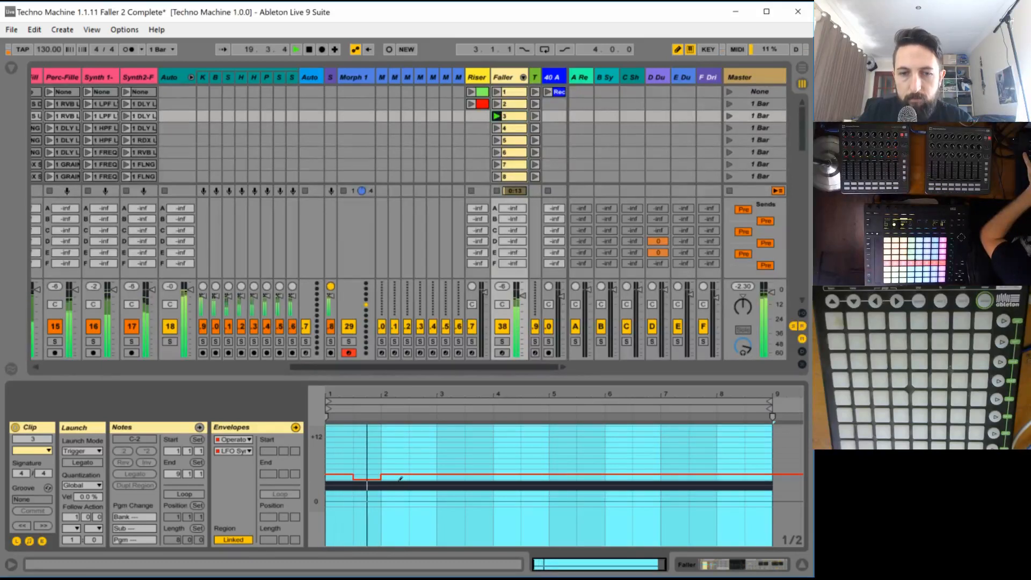
left_click(369, 485)
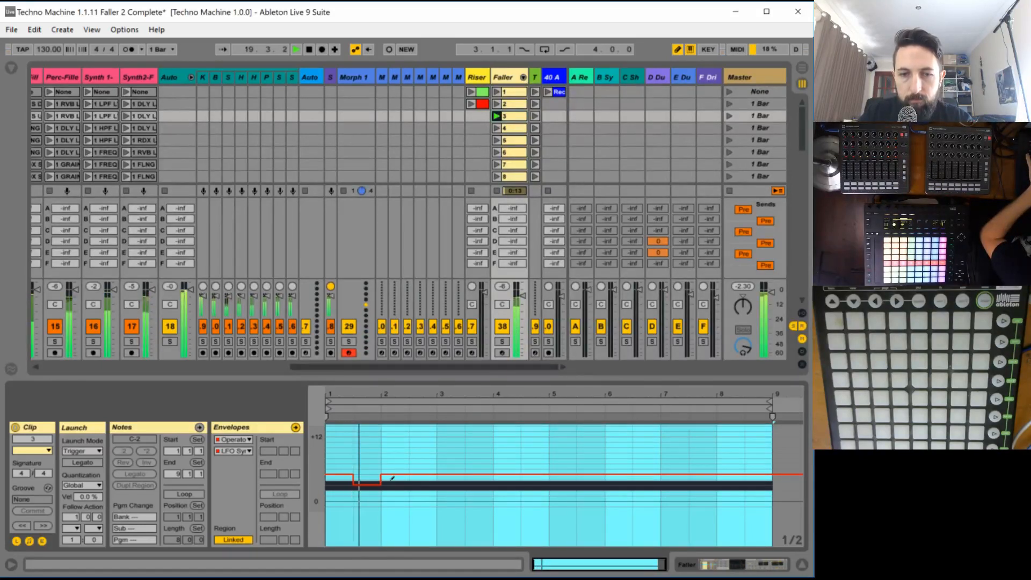
left_click(424, 483)
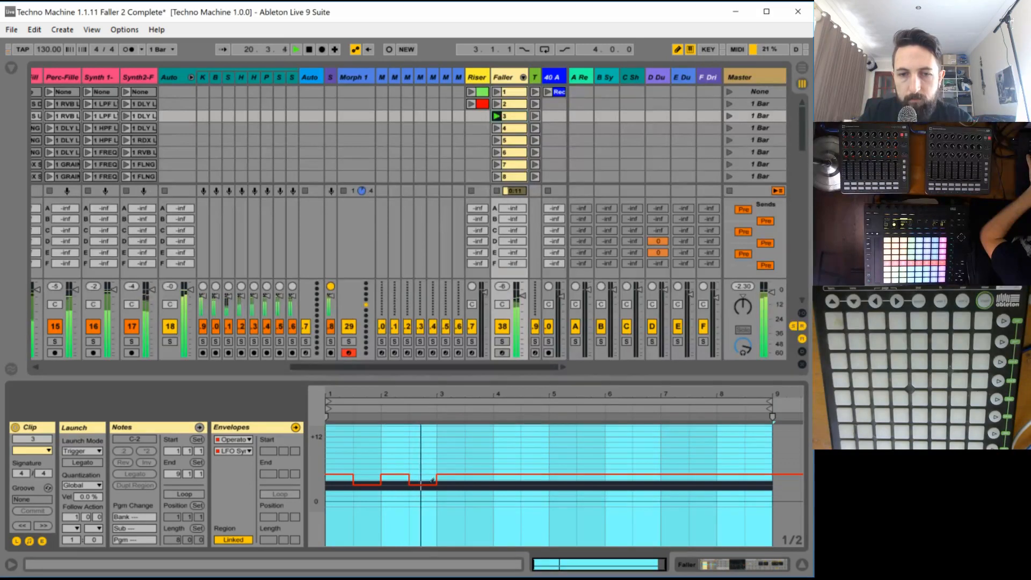
left_click(430, 479)
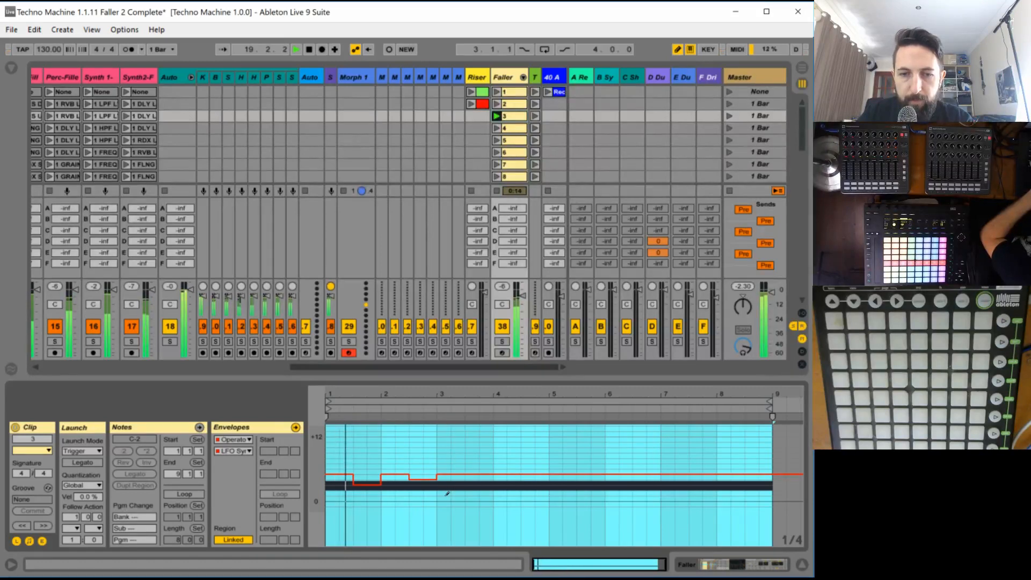
- Narrow the grid to 1/4 and draw lower LFO rate steps on beats 1 and 3 of bars 3 and 4
key("ctrl+1")
left_click(448, 493)
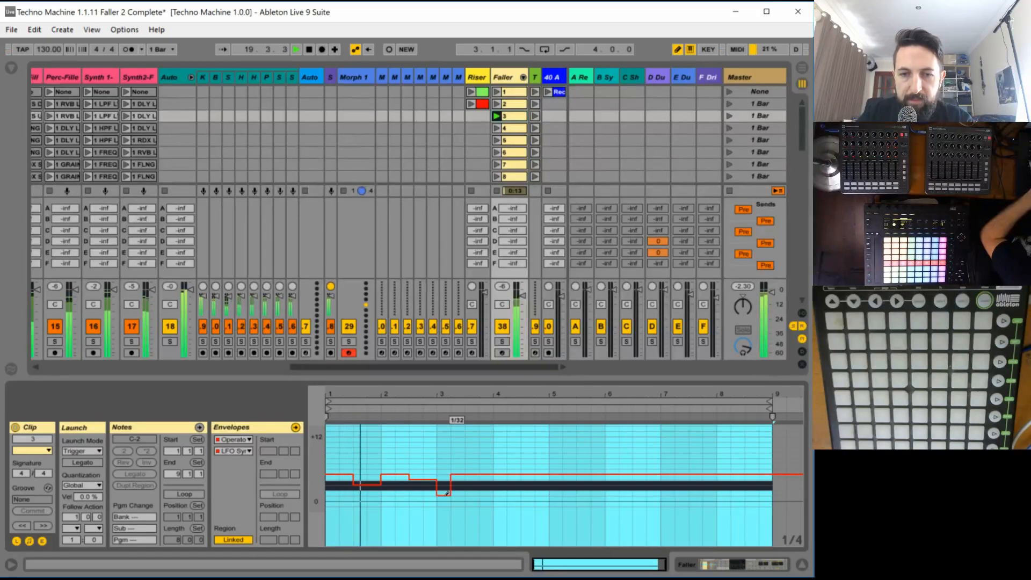
left_click(472, 489)
left_click(500, 489)
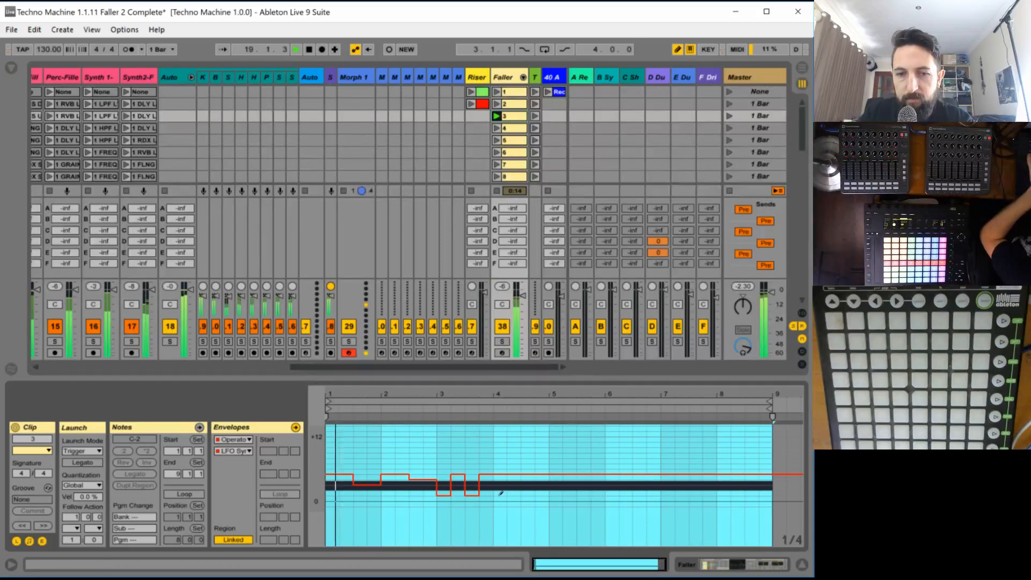
left_click(528, 489)
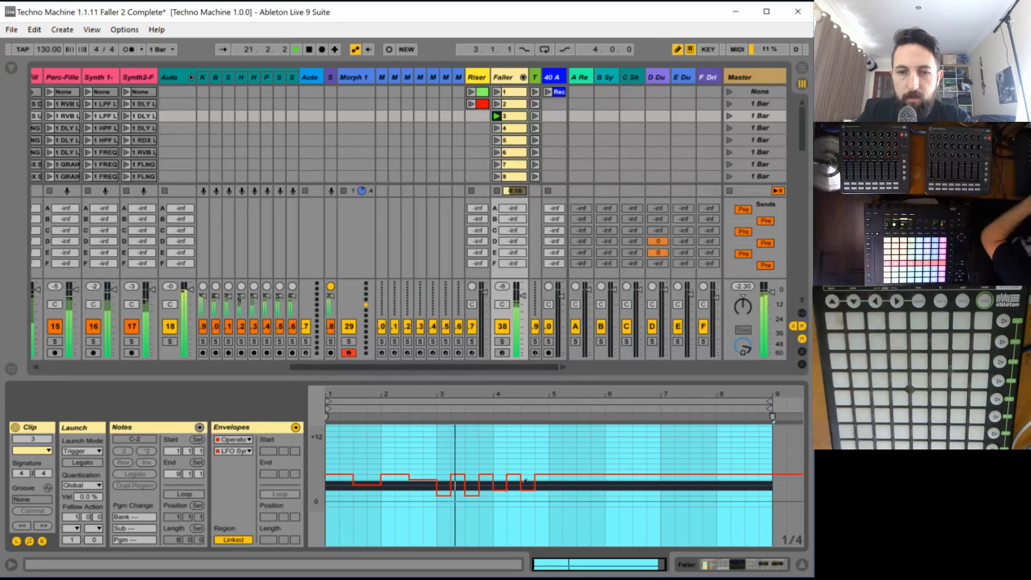
- Duplicate the LFO rate envelope of clip 3's bars 1 to 4 into bars 5 to 8 and audition the result
left_click_drag(549, 456, 338, 465)
key("space")
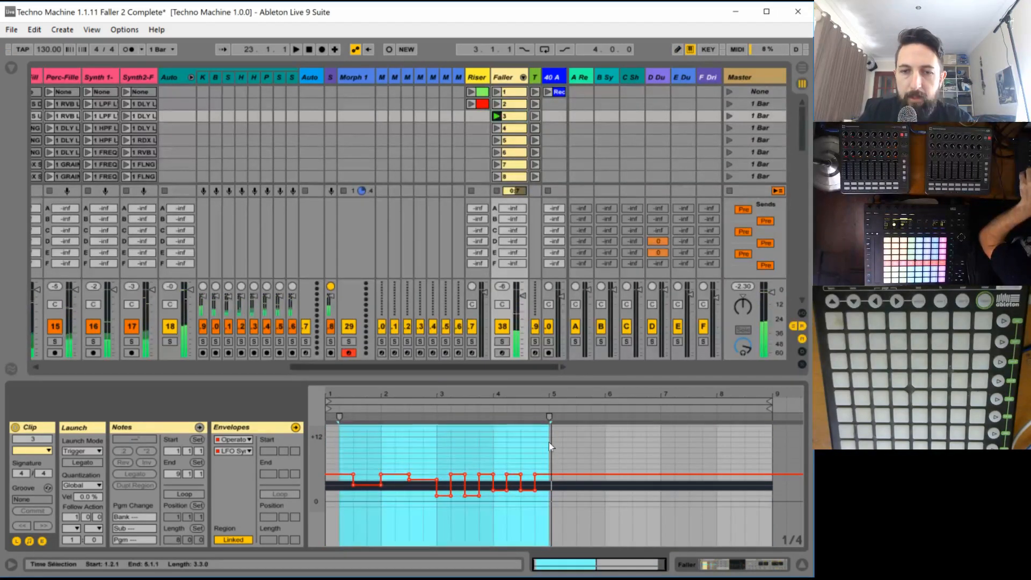
left_click_drag(549, 450, 329, 453)
key("ctrl+d")
key("space")
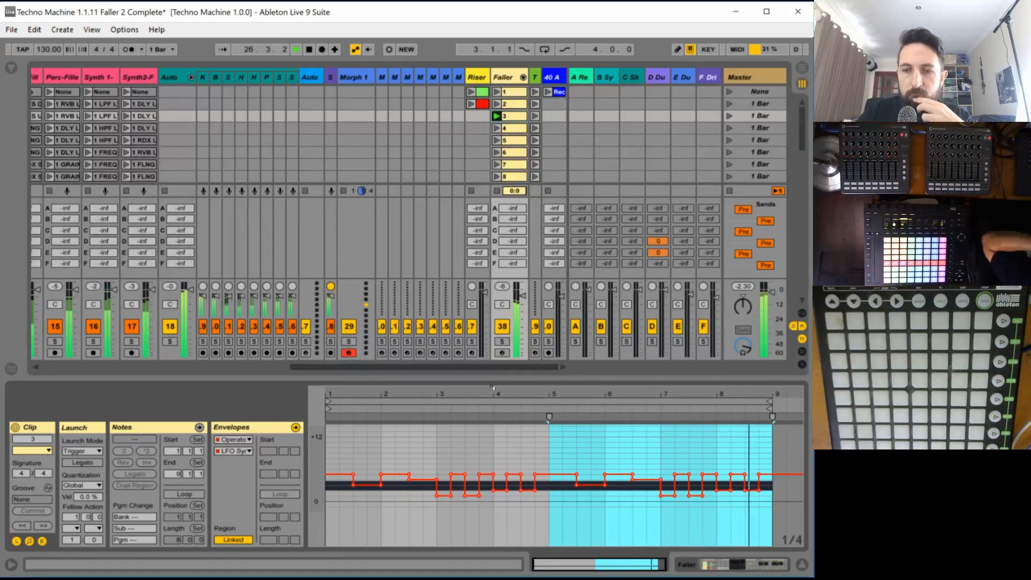
key("space")
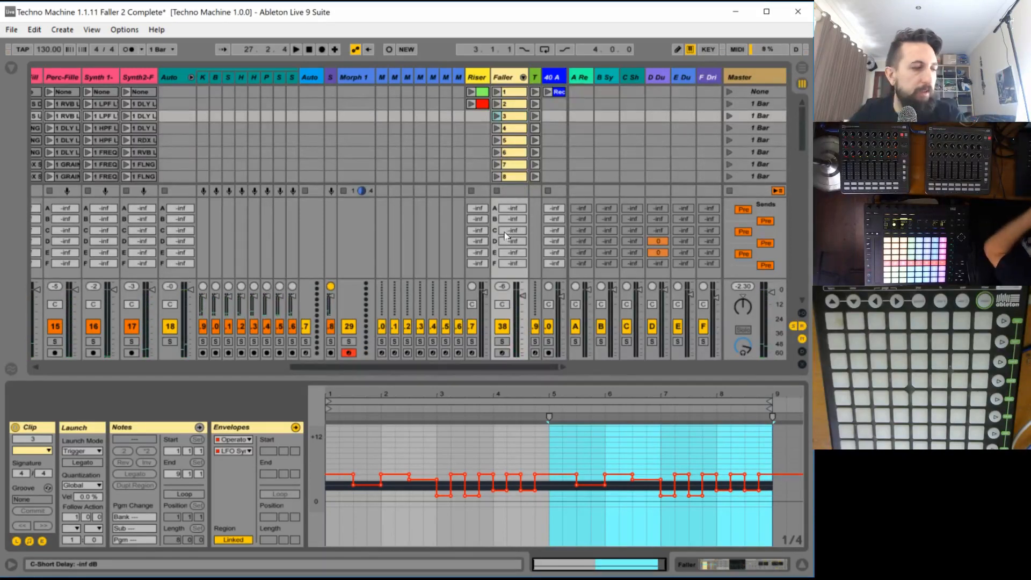
key("space")
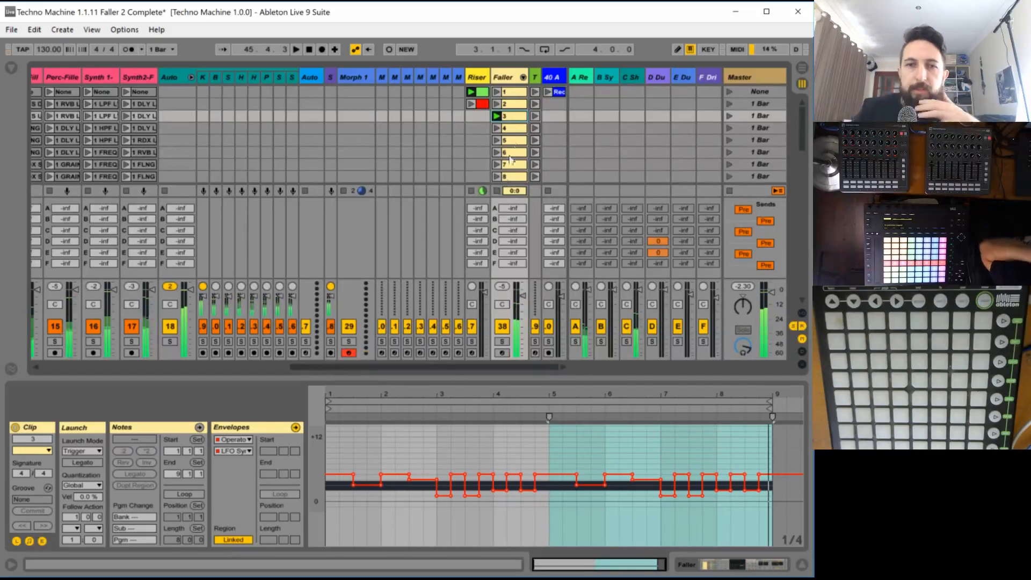
- Solo the Faller track, turn on oscillator D in faller 3's Operator and switch it to fixed frequency
left_click(507, 78)
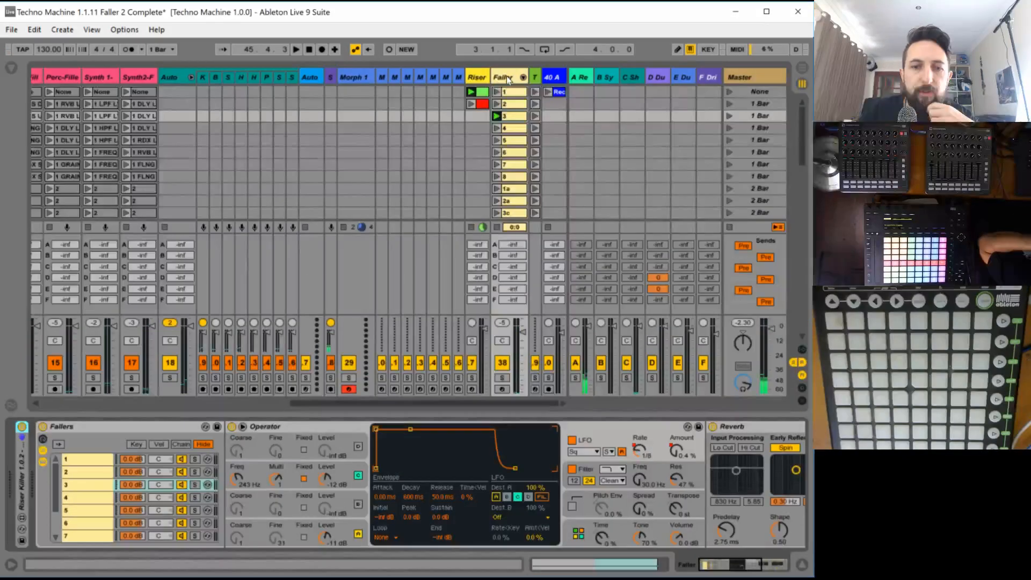
left_click(502, 377)
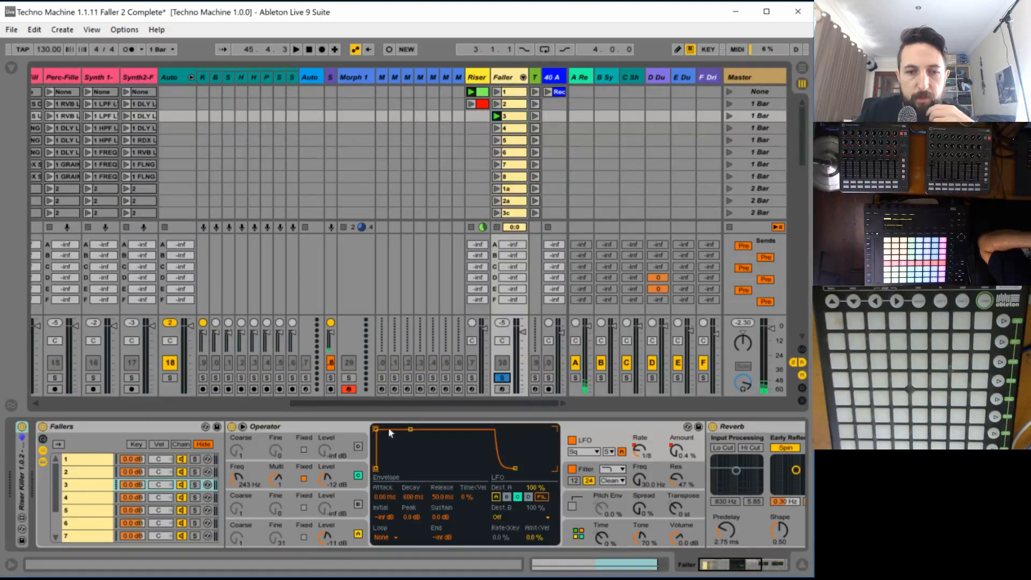
left_click(340, 441)
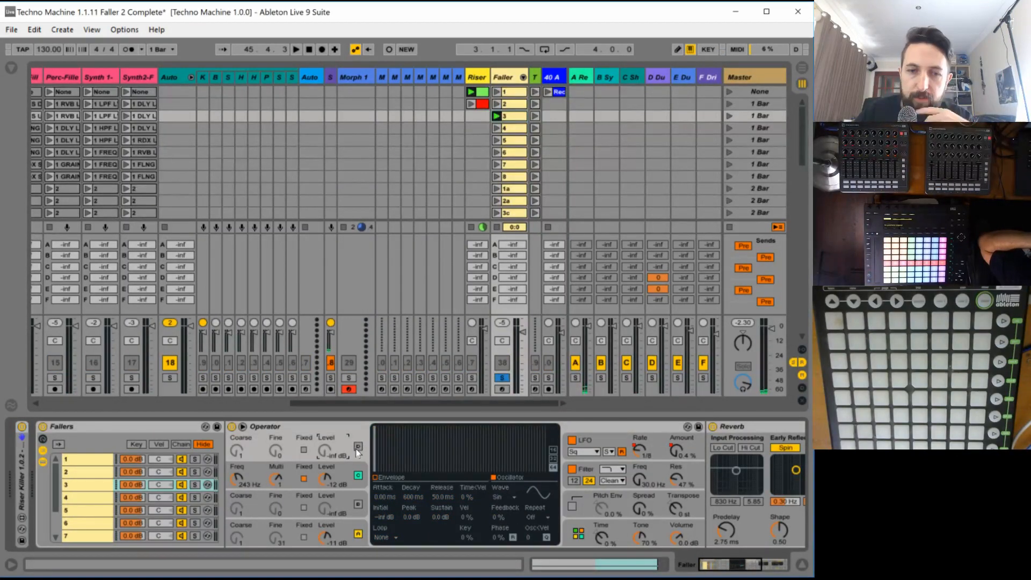
left_click(357, 446)
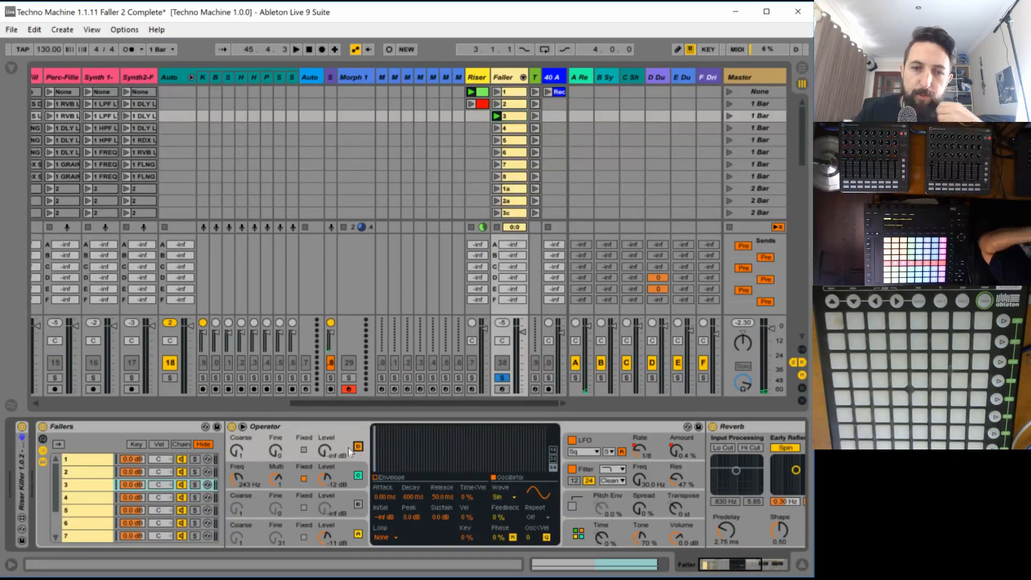
left_click(304, 449)
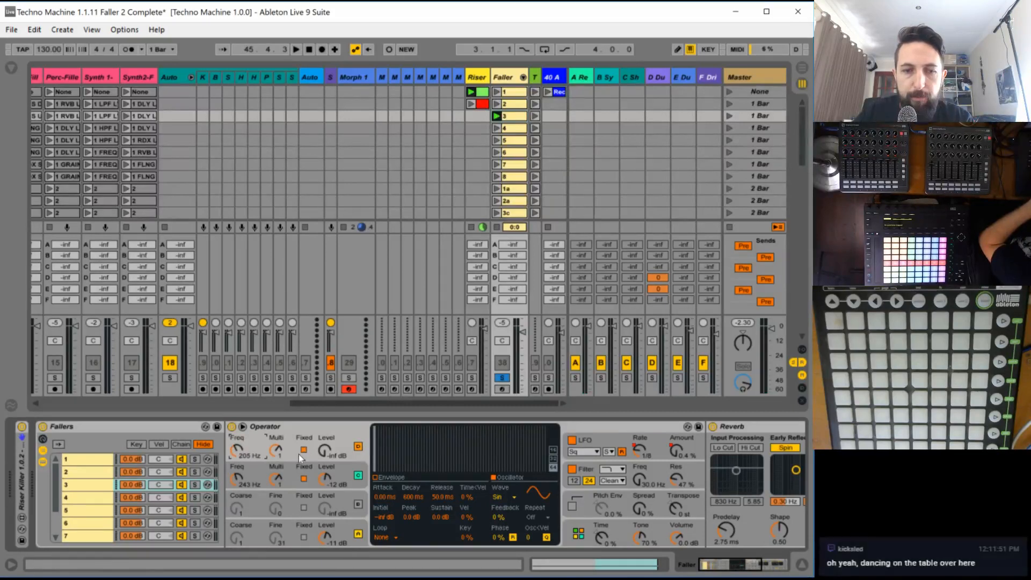
- Raise oscillator D's level to 0 dB while auditioning and open clip 3's oscillator D level envelope
key("space")
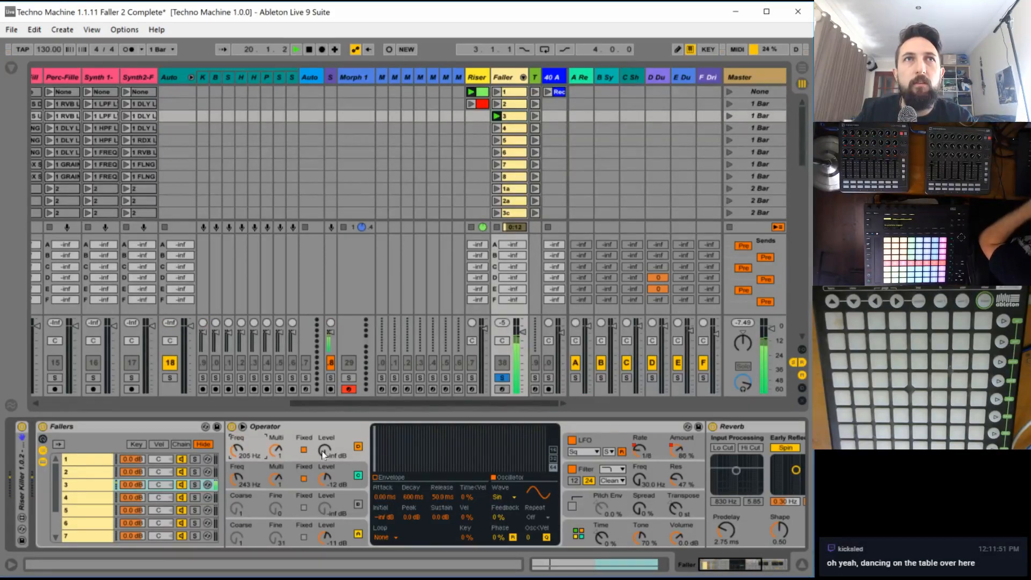
left_click_drag(321, 451, 321, 437)
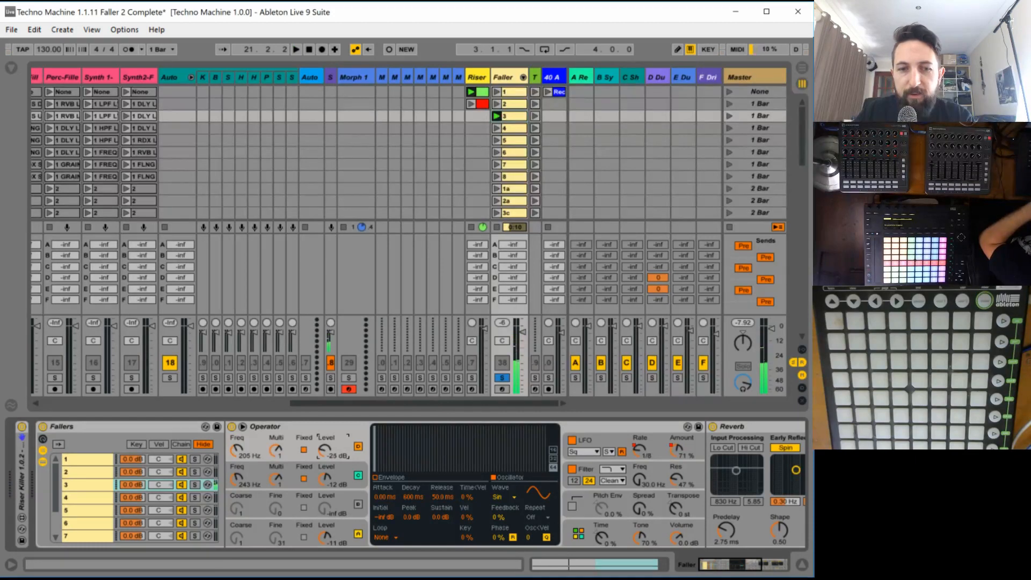
key("space")
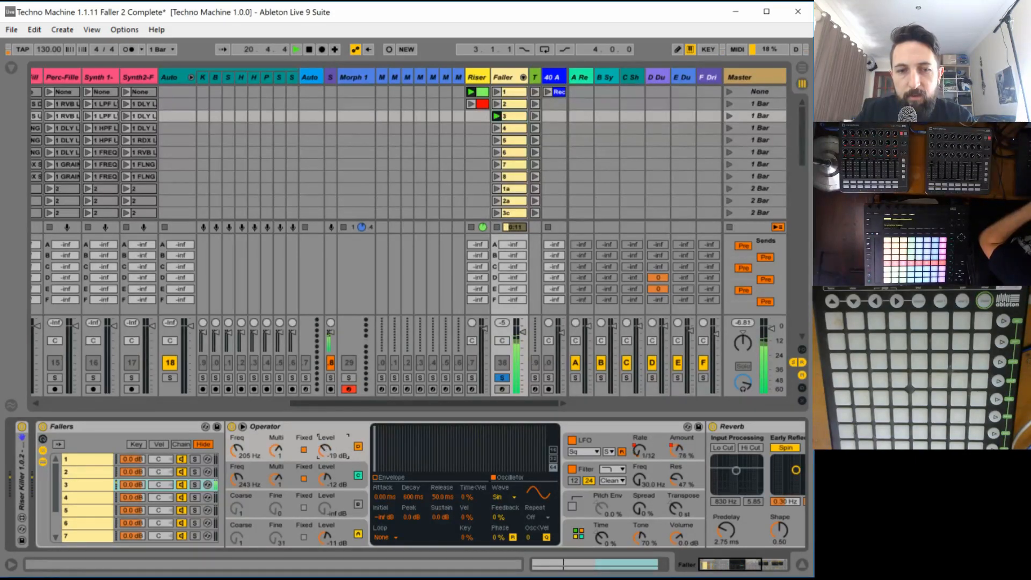
key("space")
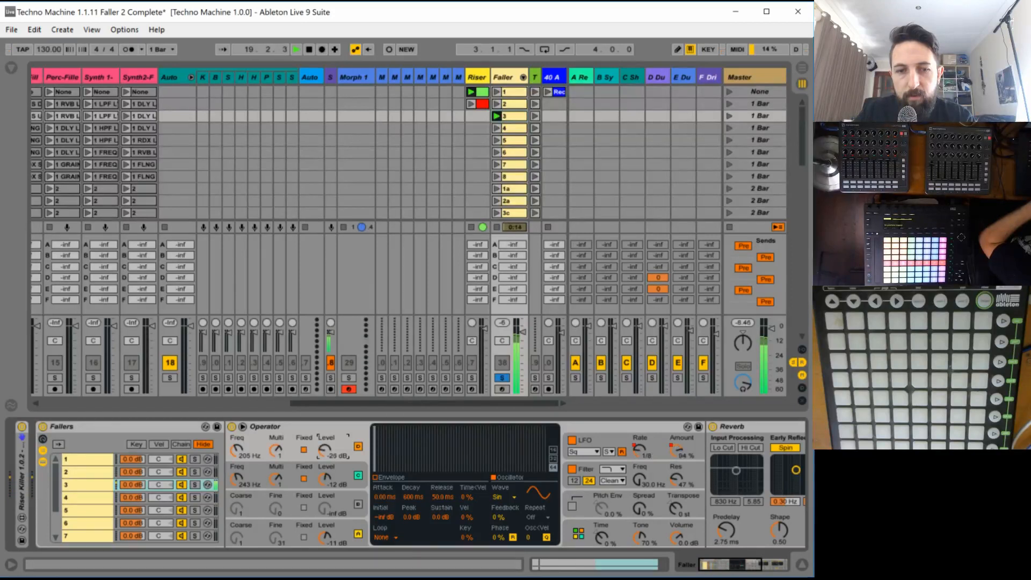
left_click_drag(325, 449, 324, 424)
key("space")
key("space")
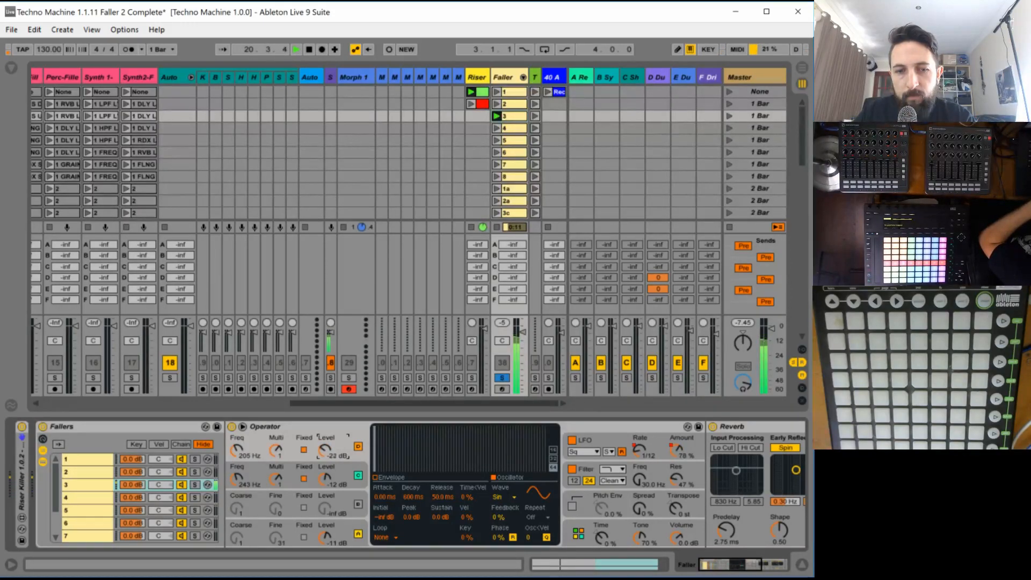
left_click_drag(324, 450, 325, 428)
key("space")
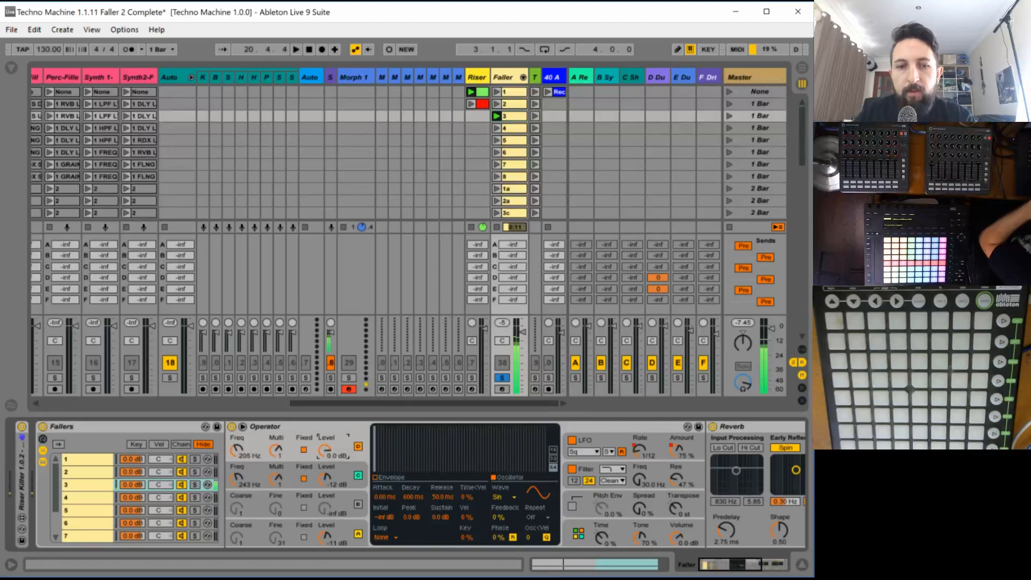
double_click(509, 115)
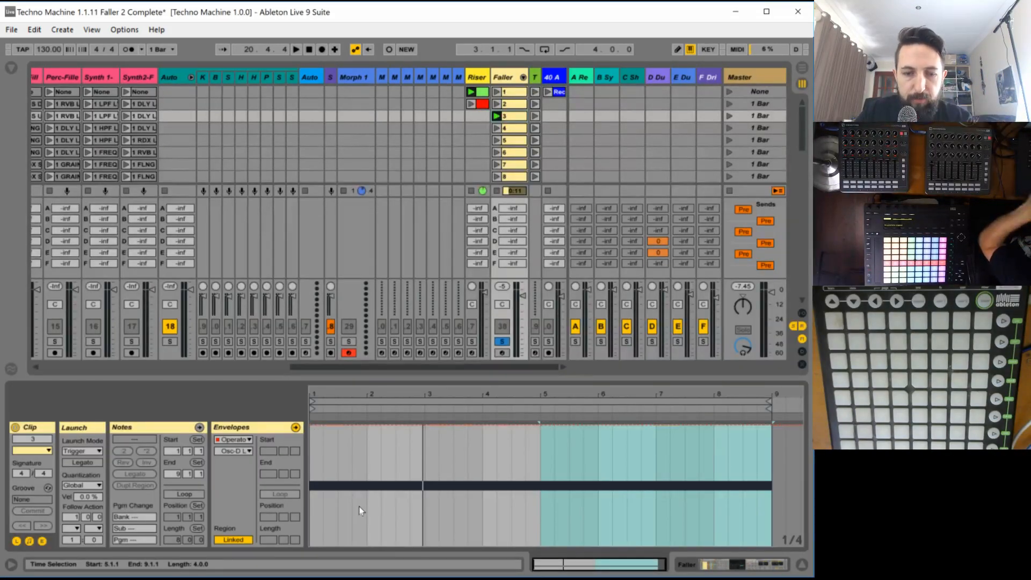
- Try a ramp in the oscillator D level envelope falling to minimum by beat 4 of bar 1, and undo it
key("ctrl+b")
left_click(363, 520)
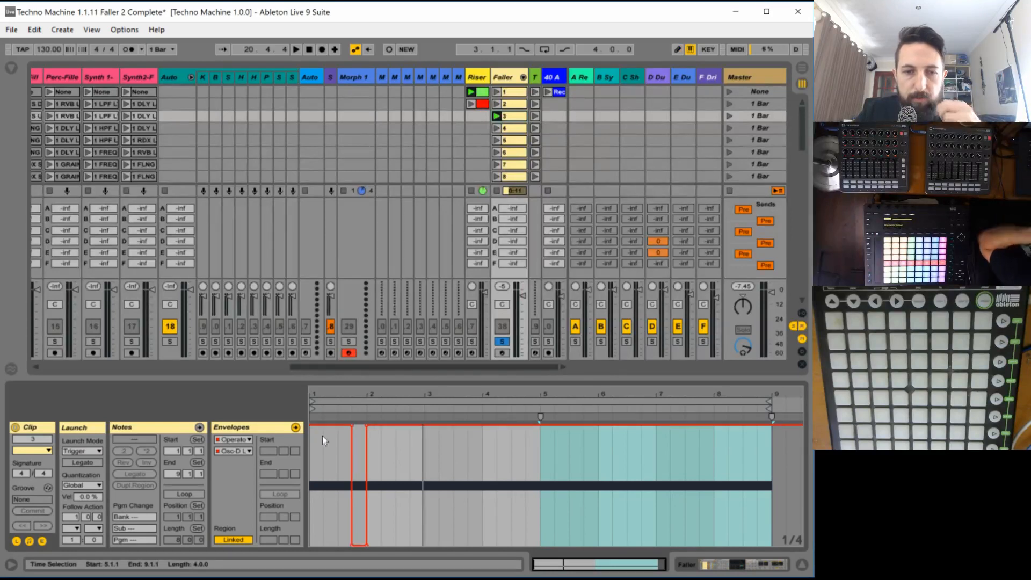
left_click(352, 424)
left_click(352, 425)
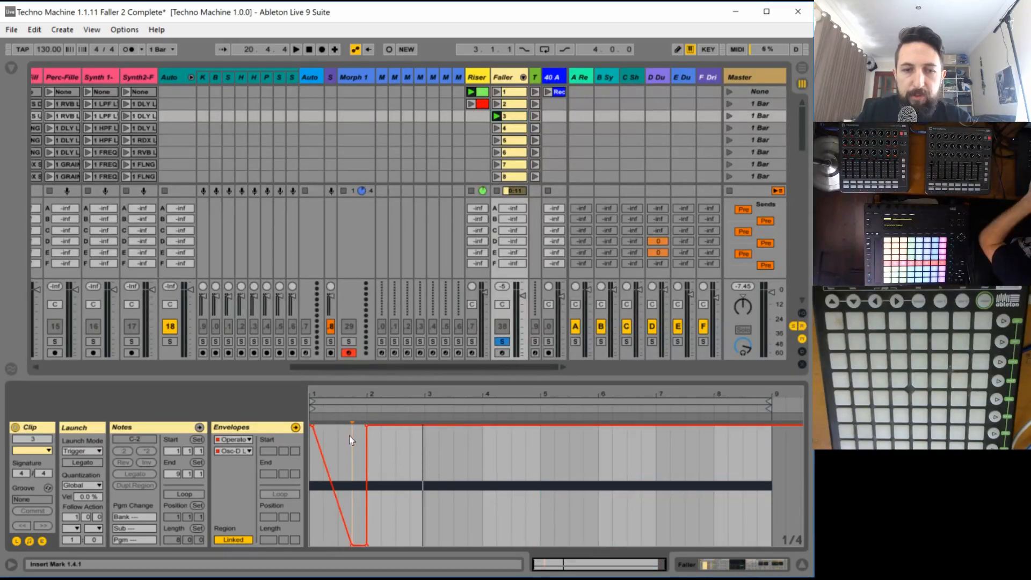
key("space")
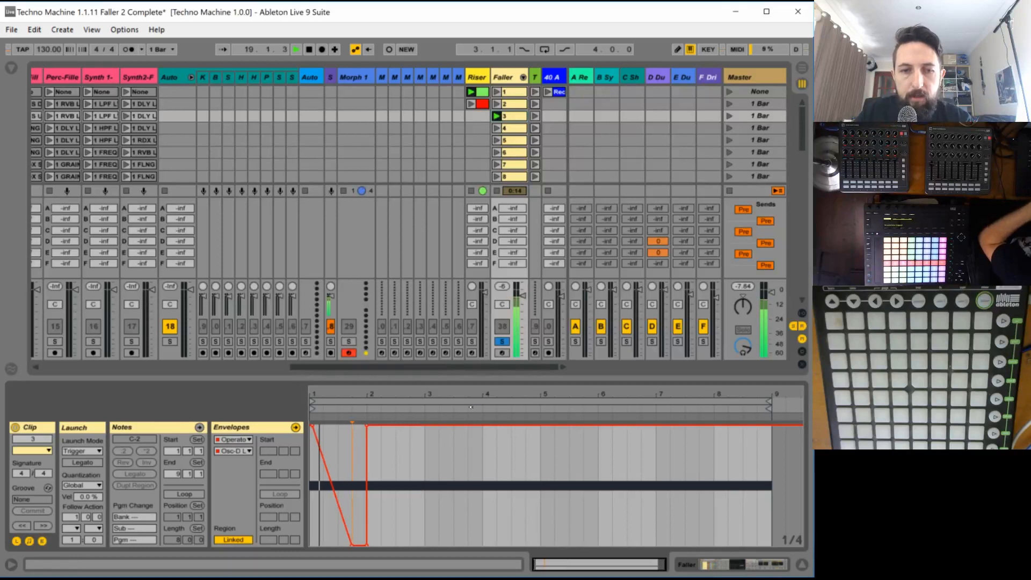
left_click(366, 425)
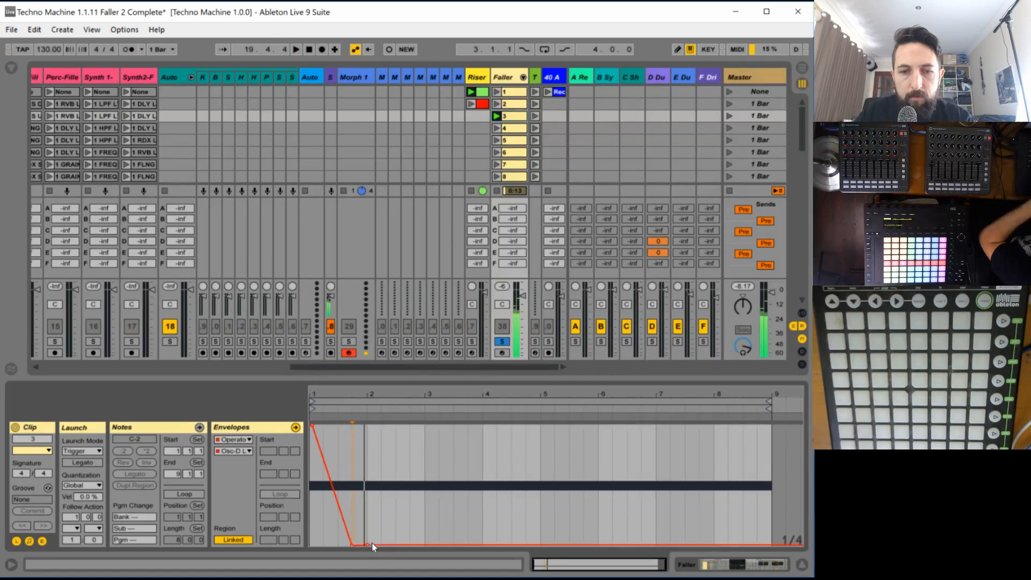
key("ctrl+z")
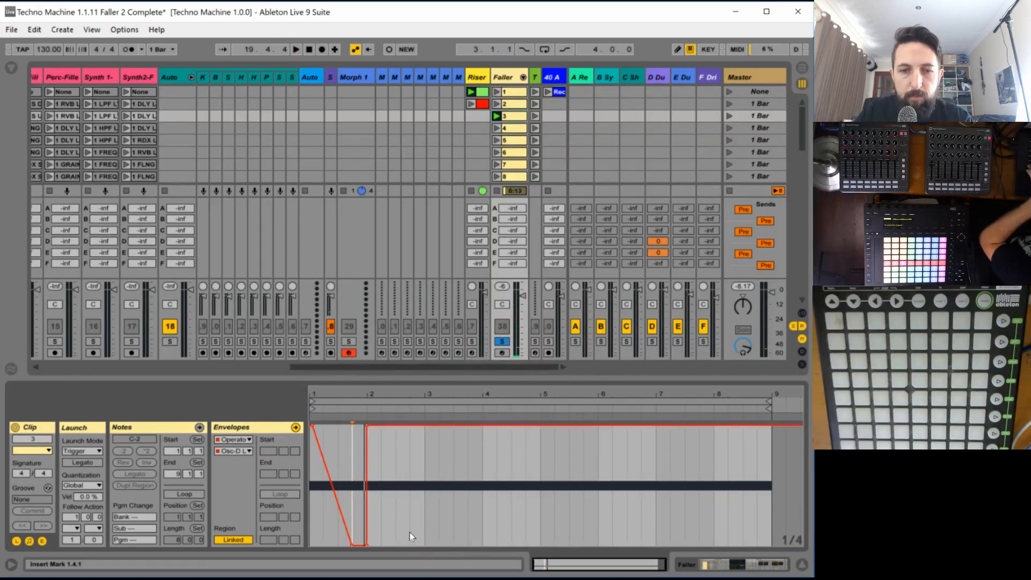
key("ctrl+z")
key("ctrl+z")
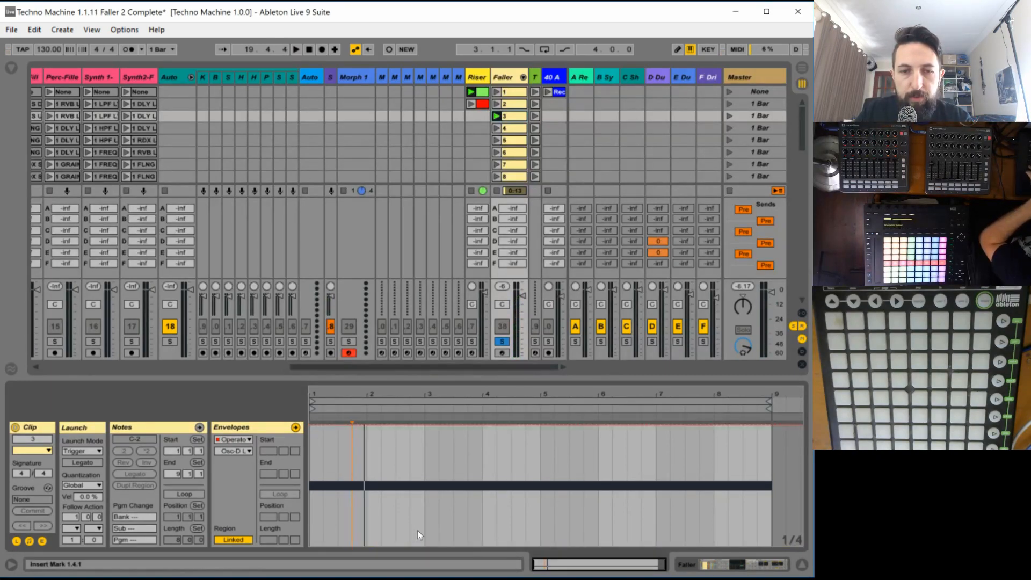
- Shape the oscillator D level envelope as a ramp falling to minimum by beat 4 of bar 2, staying at minimum through the remaining bars
key("b")
left_click_drag(418, 527, 418, 552)
key("v")
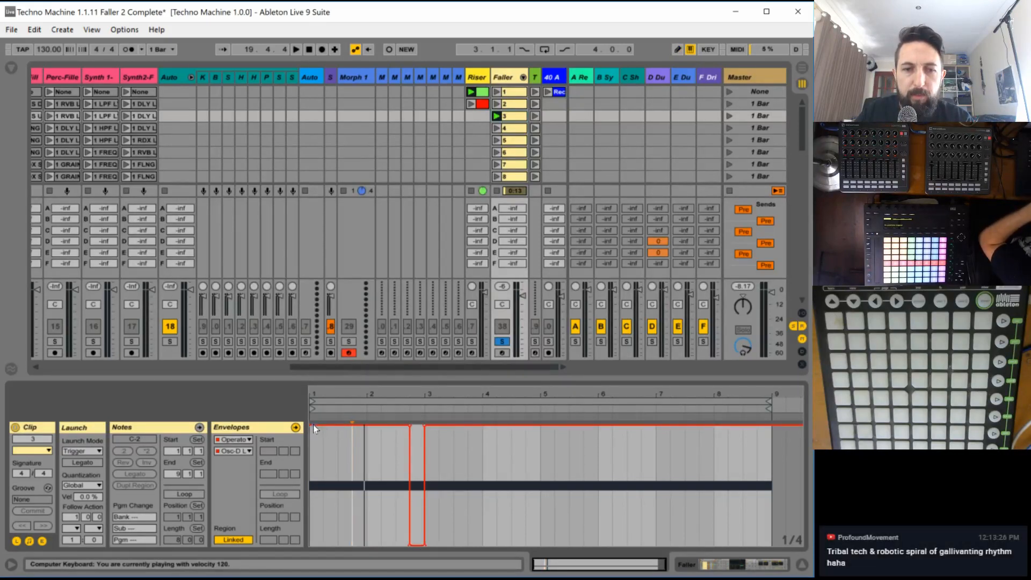
left_click(409, 426)
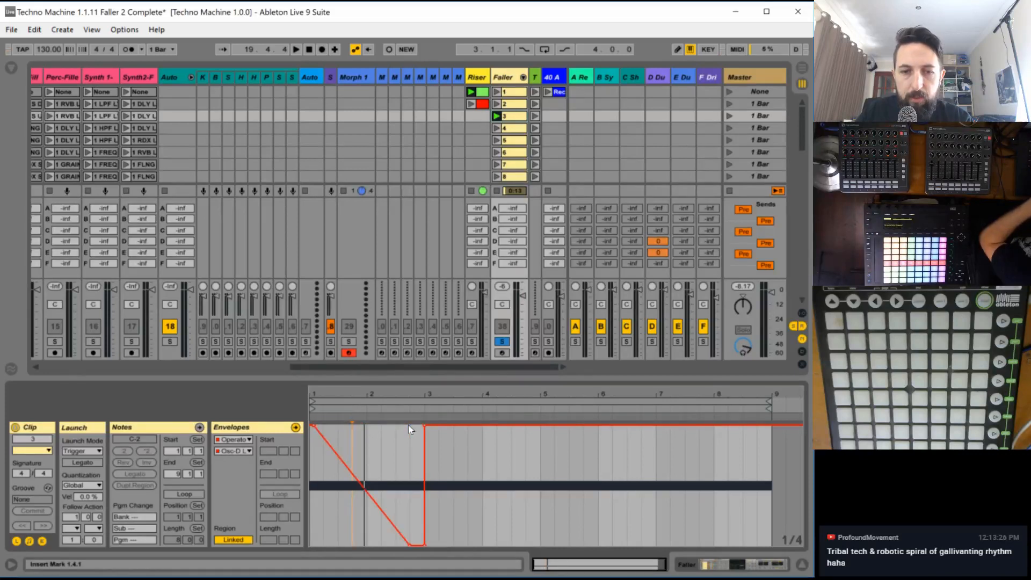
key("space")
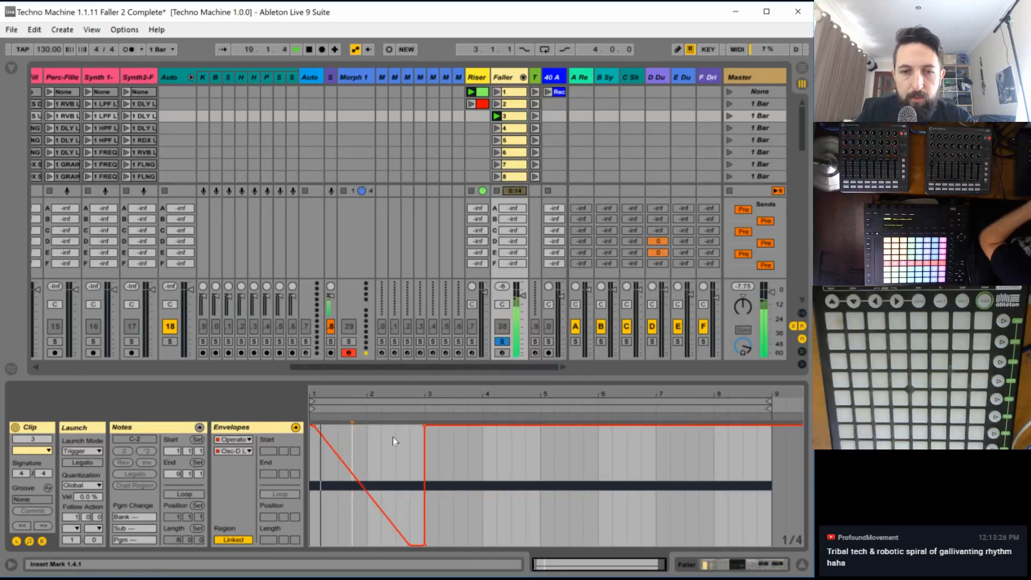
left_click(424, 426)
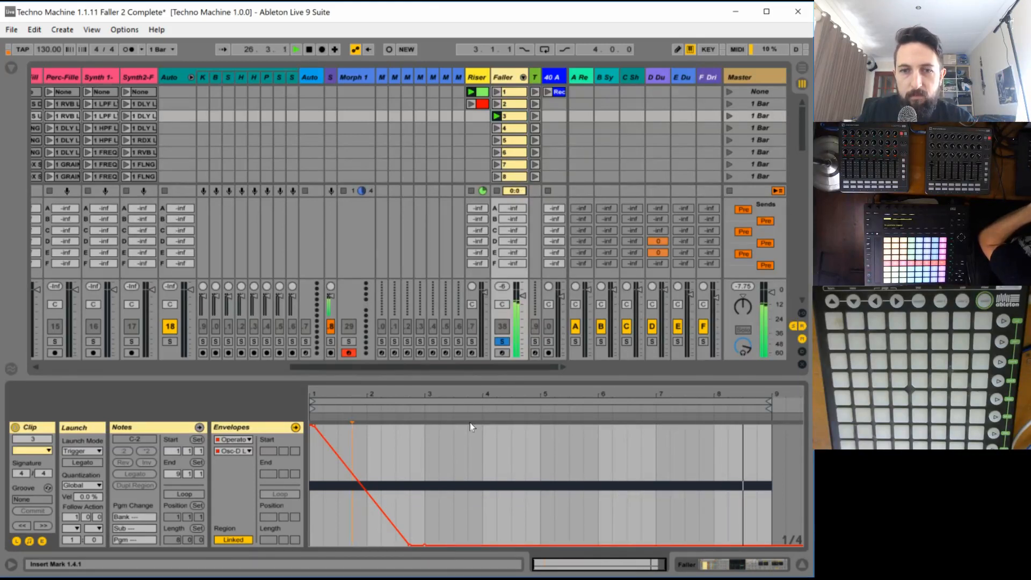
- Unsolo the Faller track and audition the oscillator D fall in the full mix
left_click(500, 343)
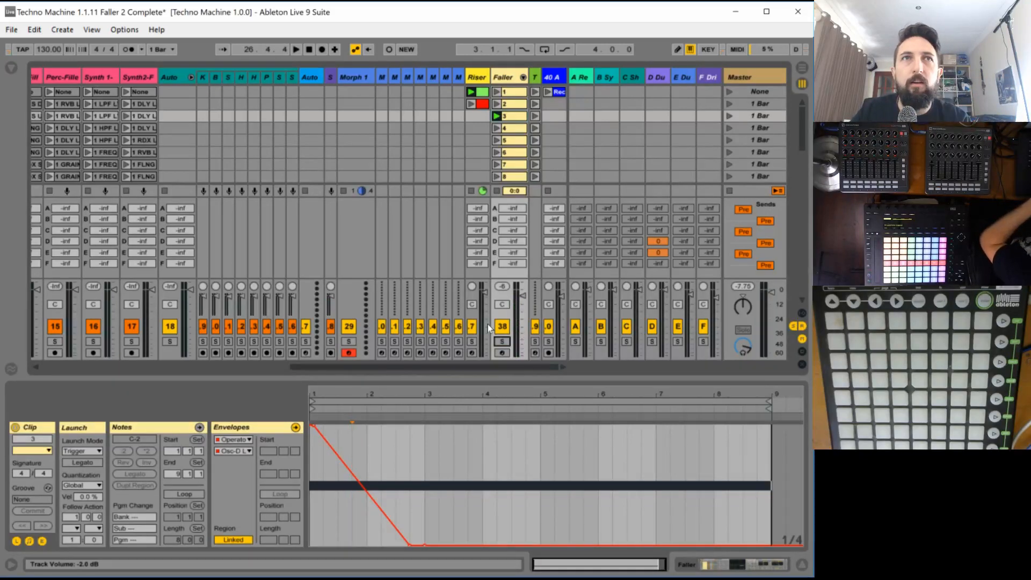
key("space")
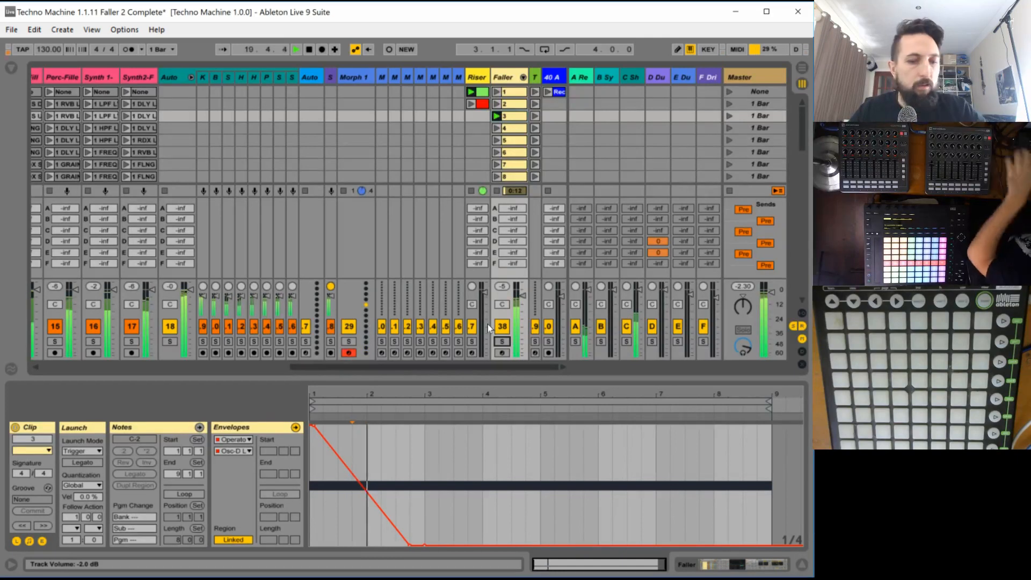
key("space")
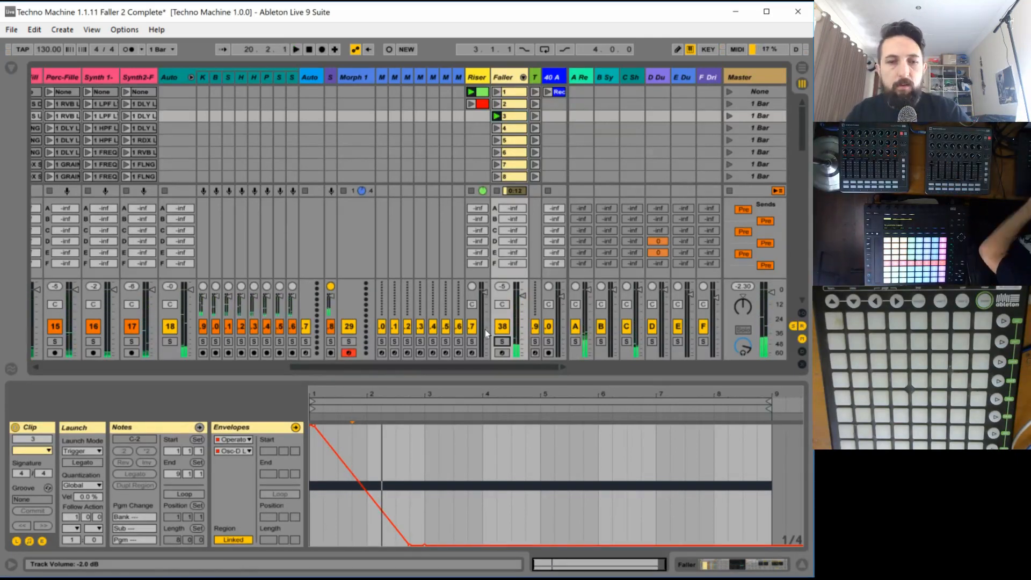
key("space")
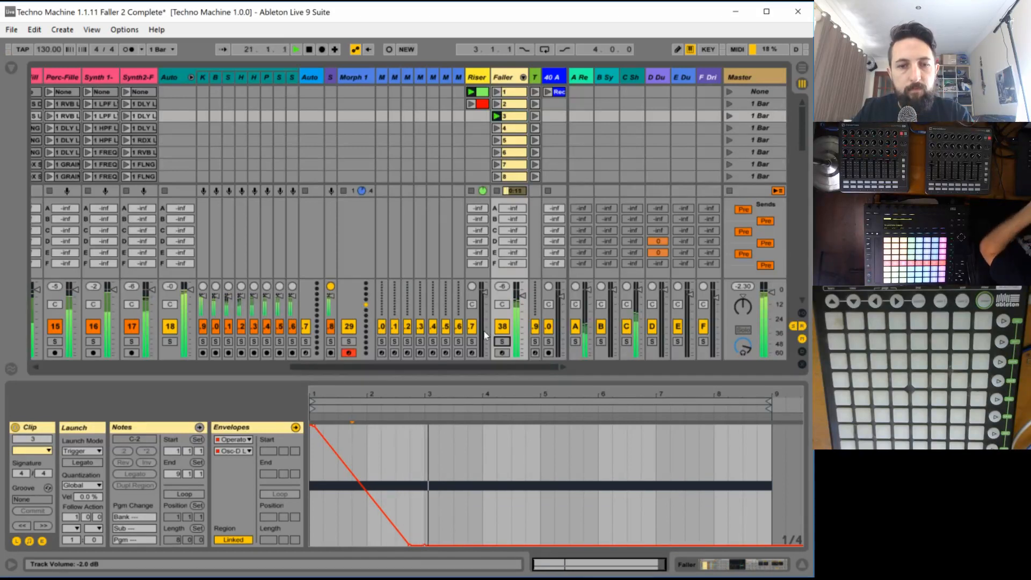
key("space")
key("space")
key("space")
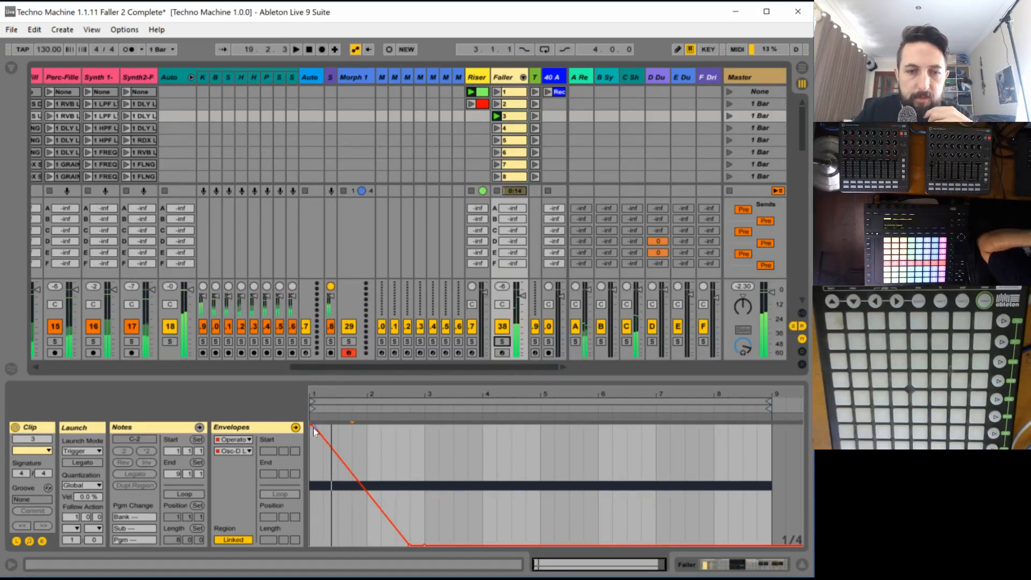
- Lower the oscillator D level envelope's starting point to -6.7 dB and compare faller 3 soloed and in the full mix
mouse_move(313, 427)
left_mouse_down()
mouse_move(312, 465)
mouse_move(316, 446)
left_mouse_up()
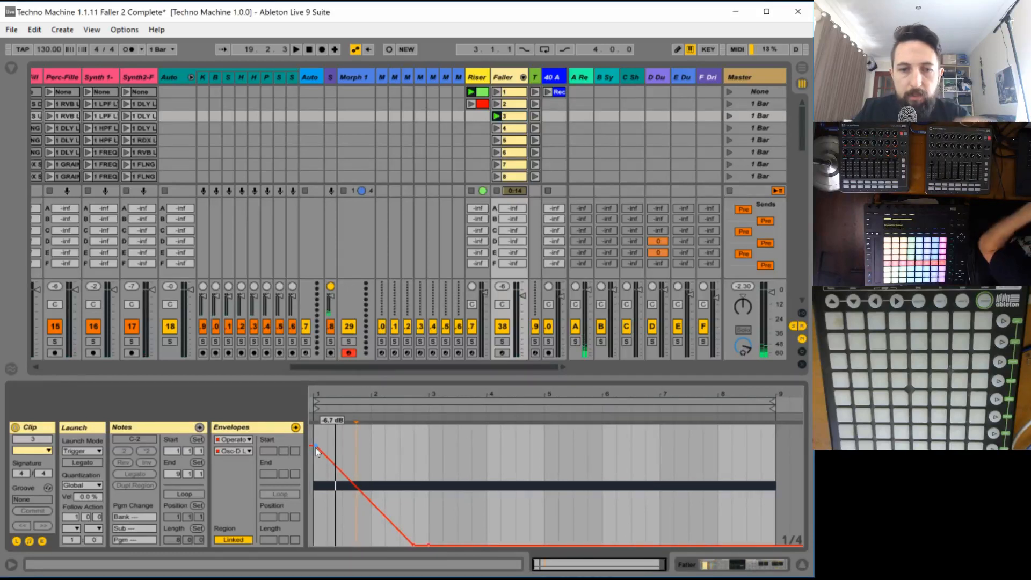
key("space")
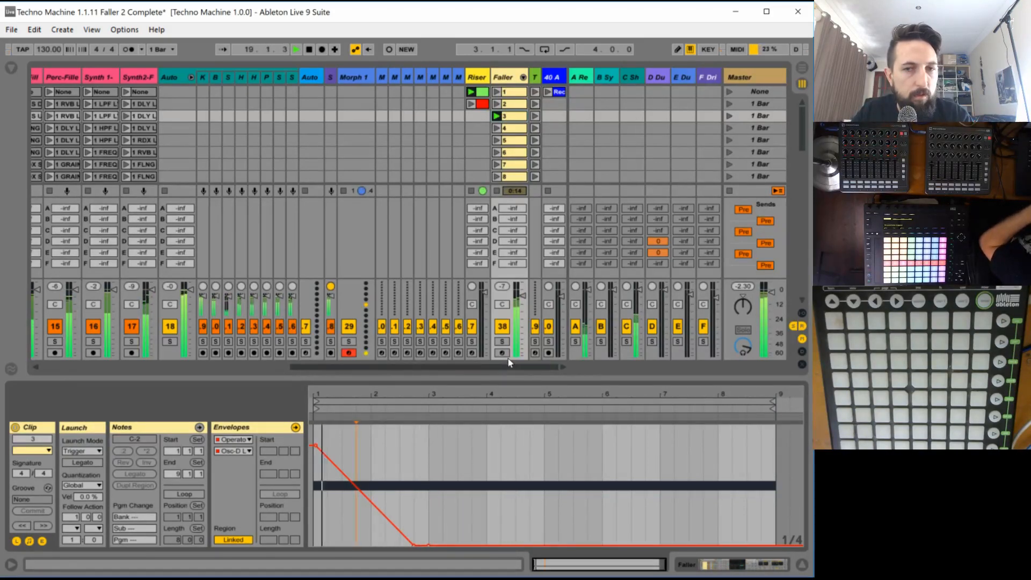
left_click(502, 341)
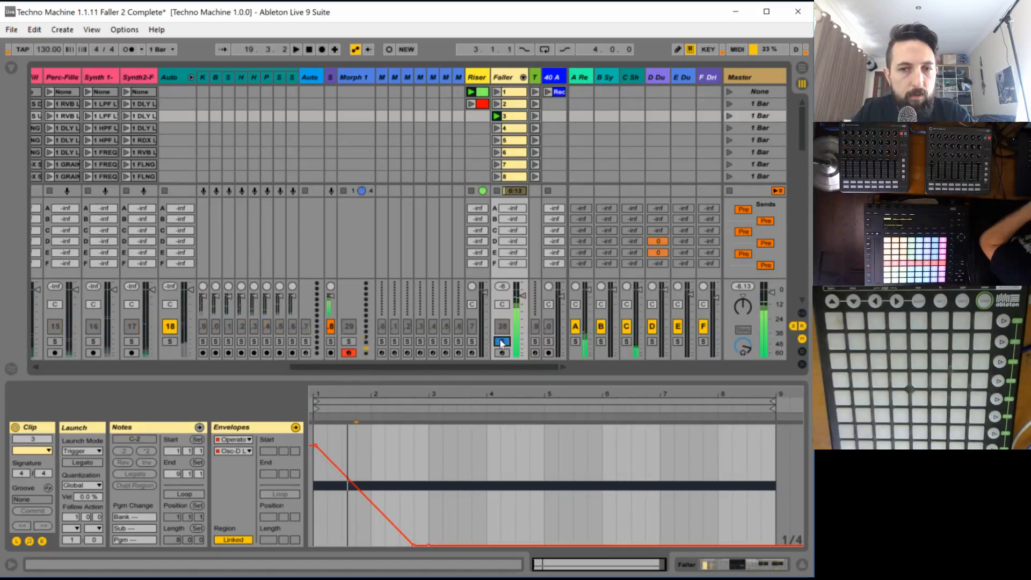
left_click(502, 342)
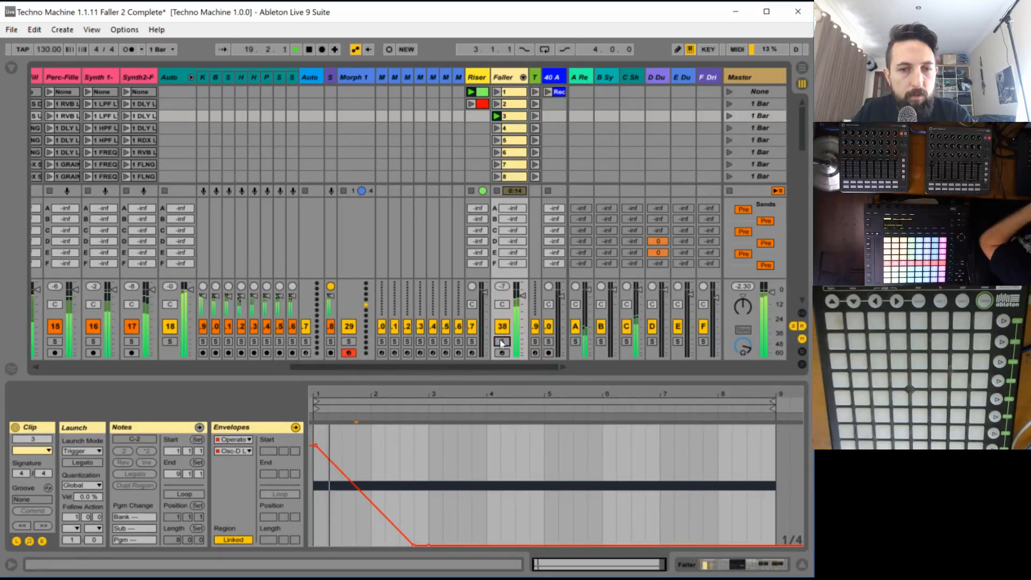
- Show the Faller track's devices, raise oscillator C's level in faller 3's Operator to -6.0 dB, and audition it in the mix
left_click(505, 77)
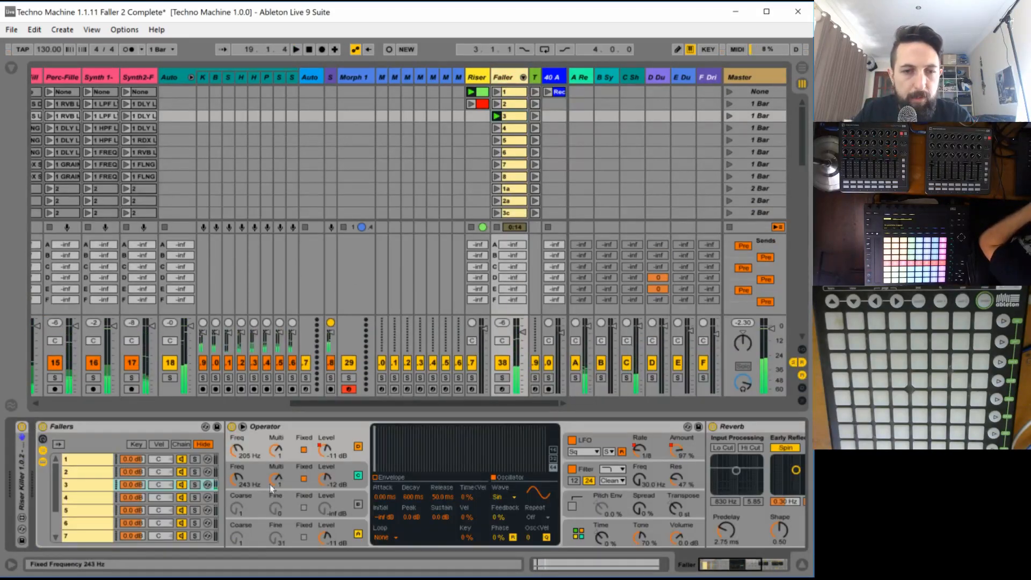
left_click(325, 478)
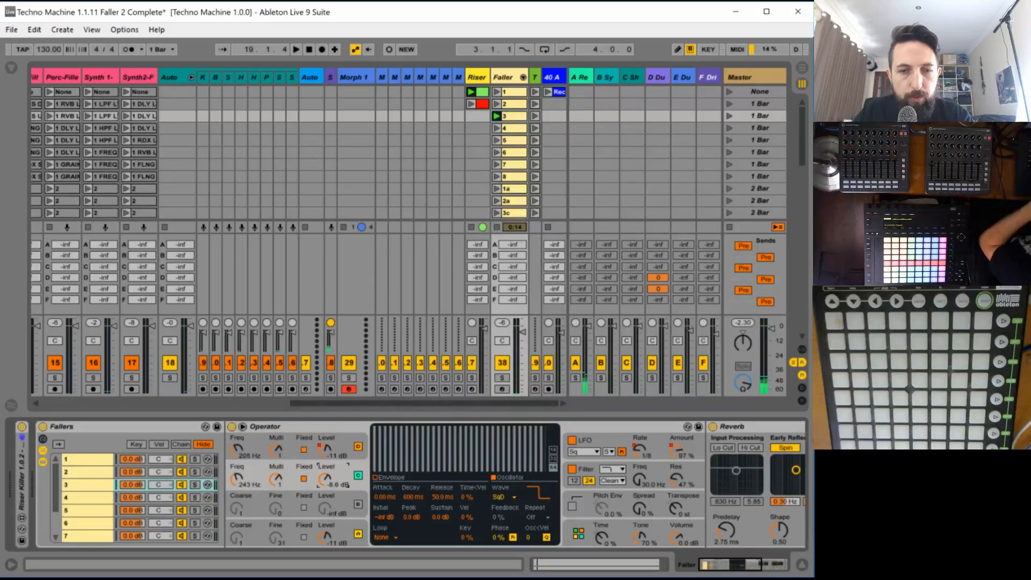
key("space")
left_click_drag(326, 478, 325, 472)
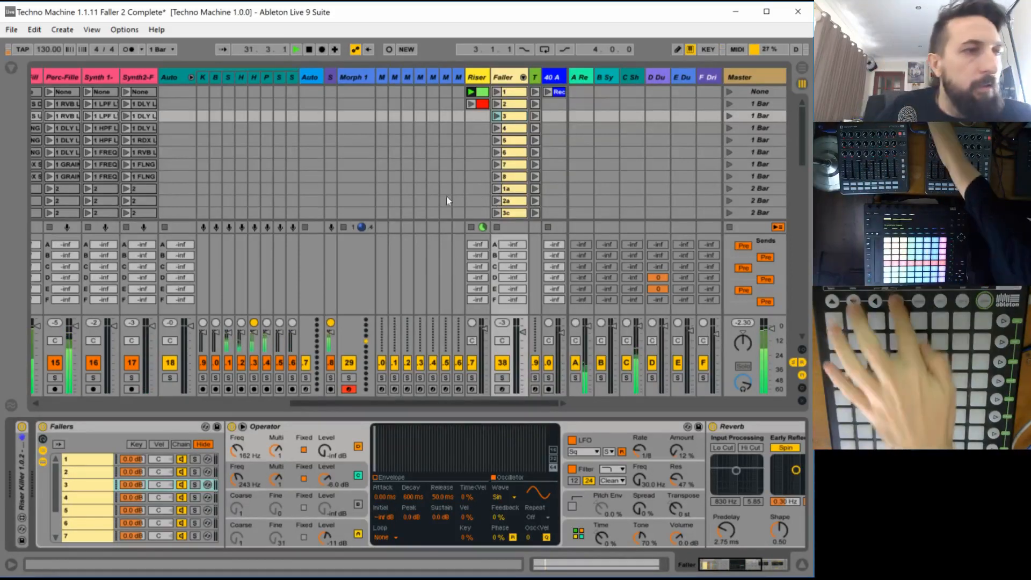
left_click(466, 192)
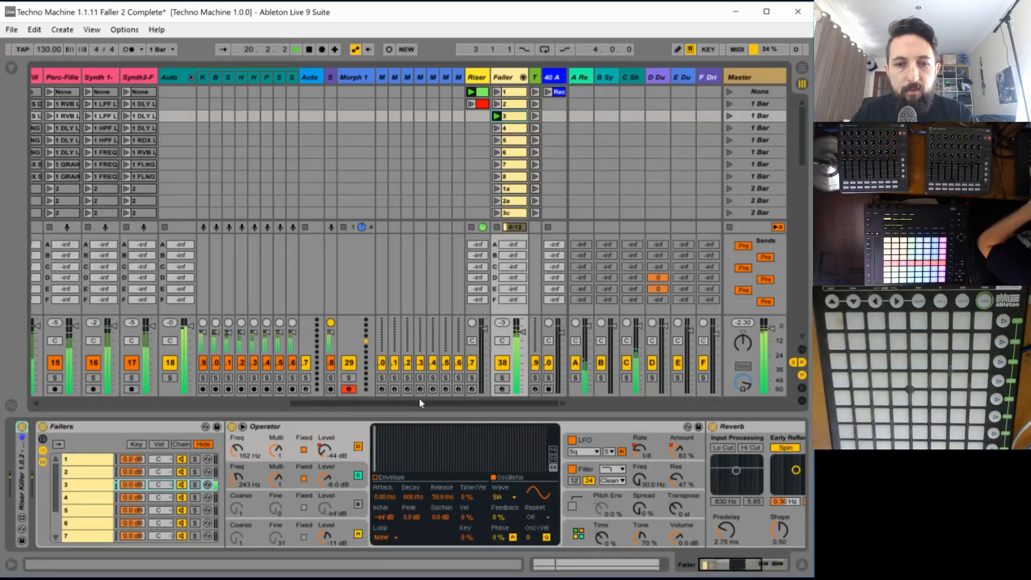
mouse_move(416, 398)
left_mouse_down()
mouse_move(114, 385)
mouse_move(435, 393)
left_mouse_up()
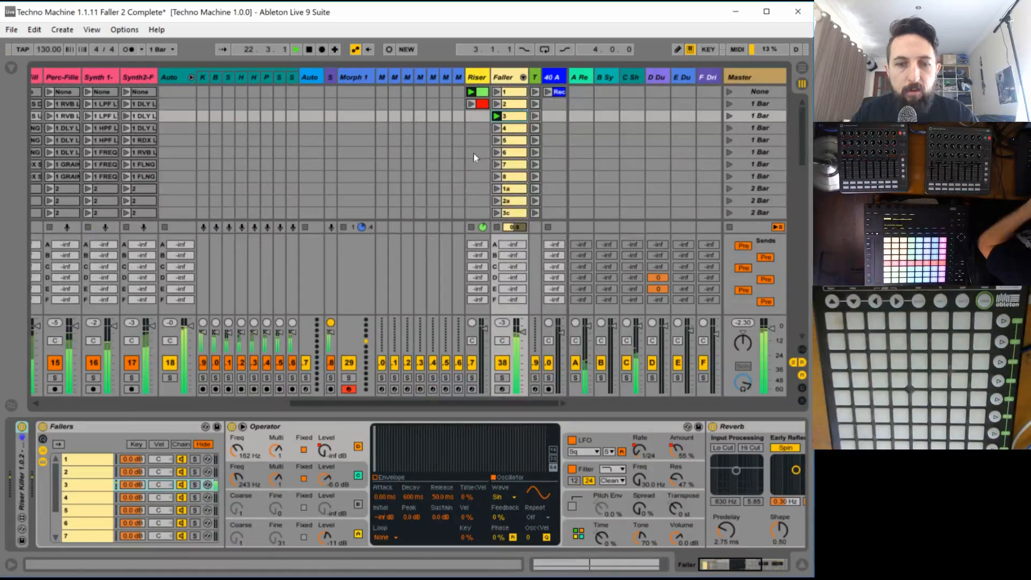
- Save the Live set under the new name Techno Machine 1.1.12 Faller 3 Complete
left_click(12, 30)
left_click(49, 164)
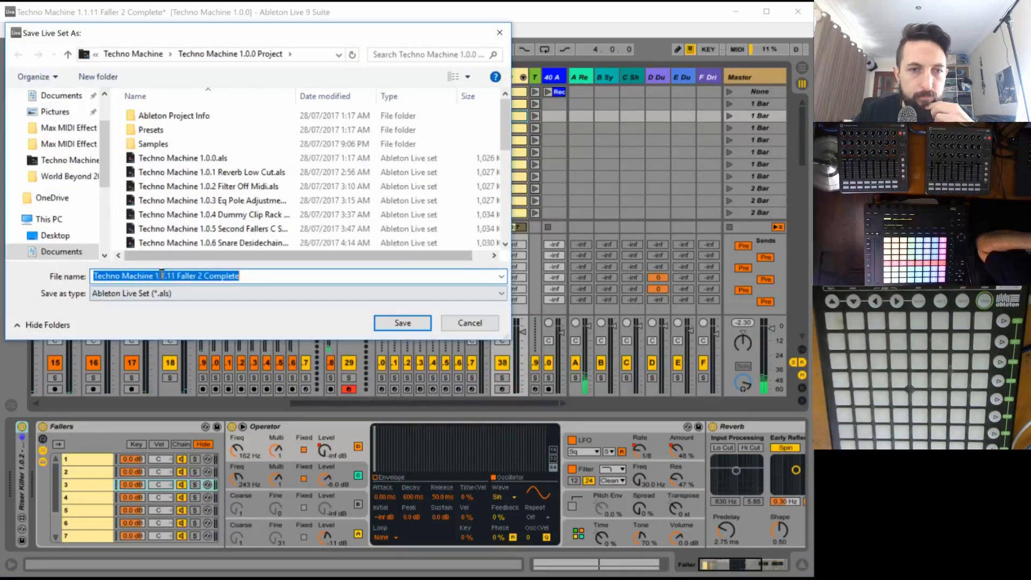
left_click(170, 275)
left_click_drag(170, 275, 456, 275)
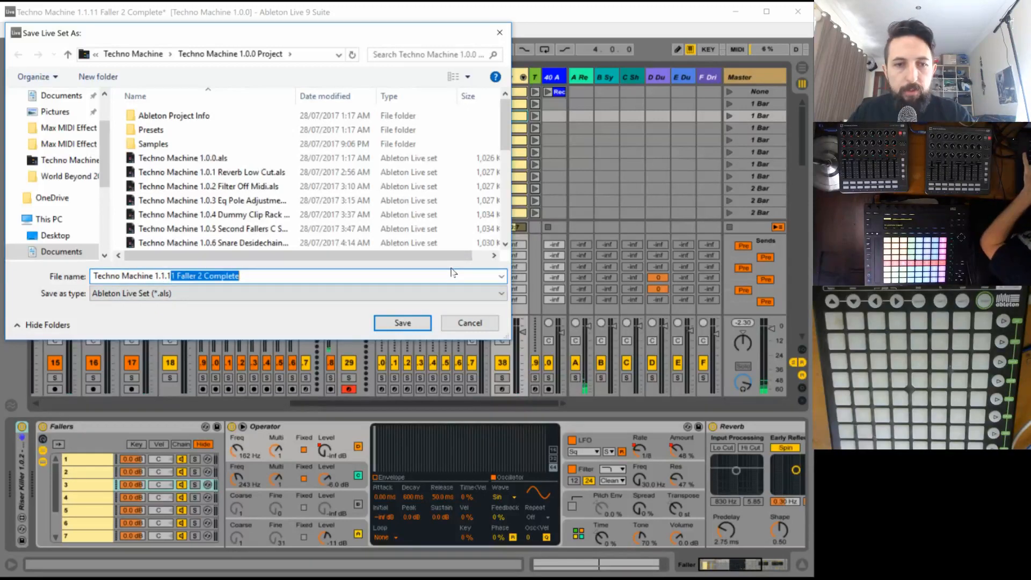
type("2 Faller")
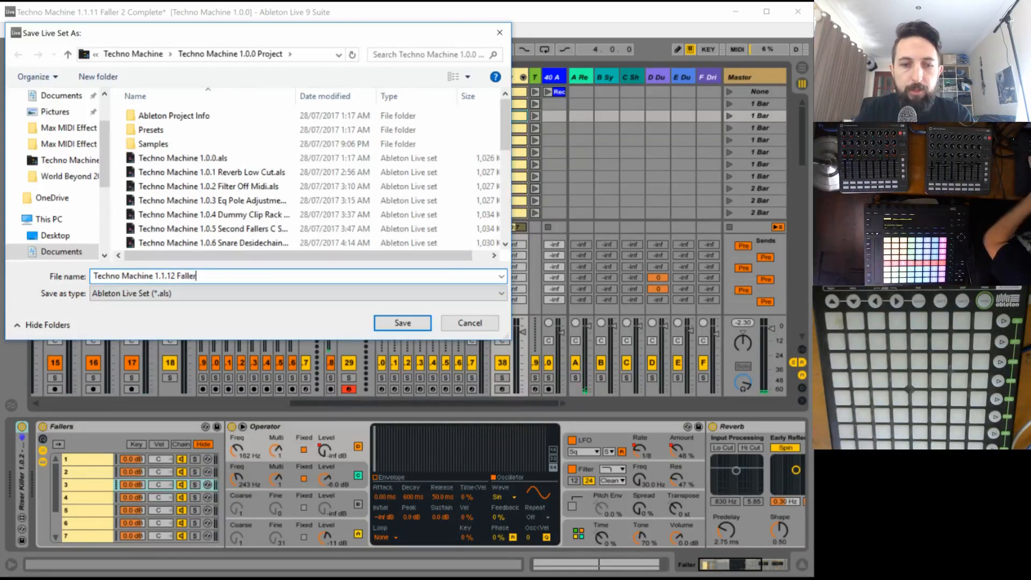
type(" 3 Complete")
key("Return")
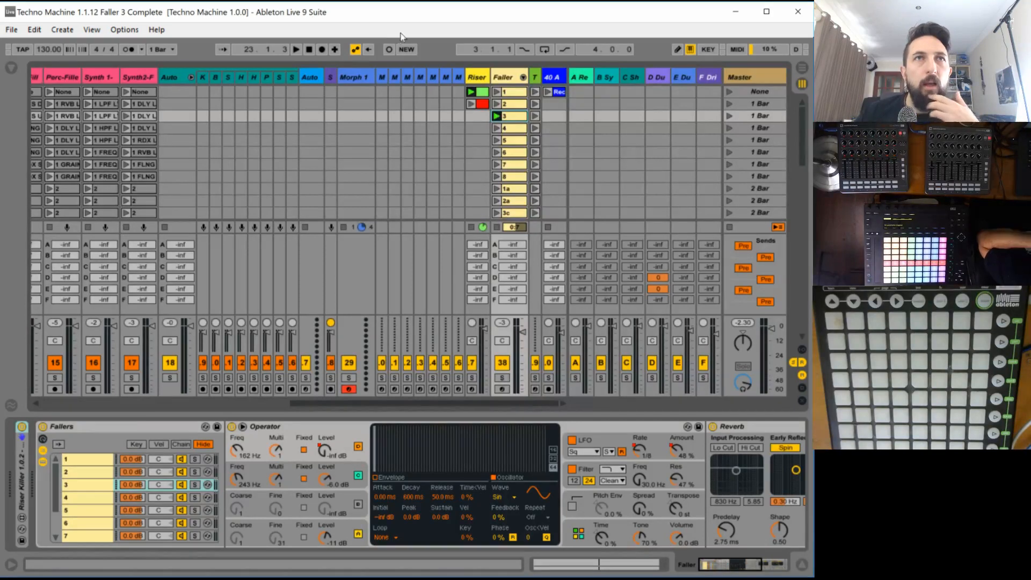
- Launch the Track 4 scene containing the plain Dukaduka bass clip and MainOffbeat hats as backing for faller 4
left_click(508, 132)
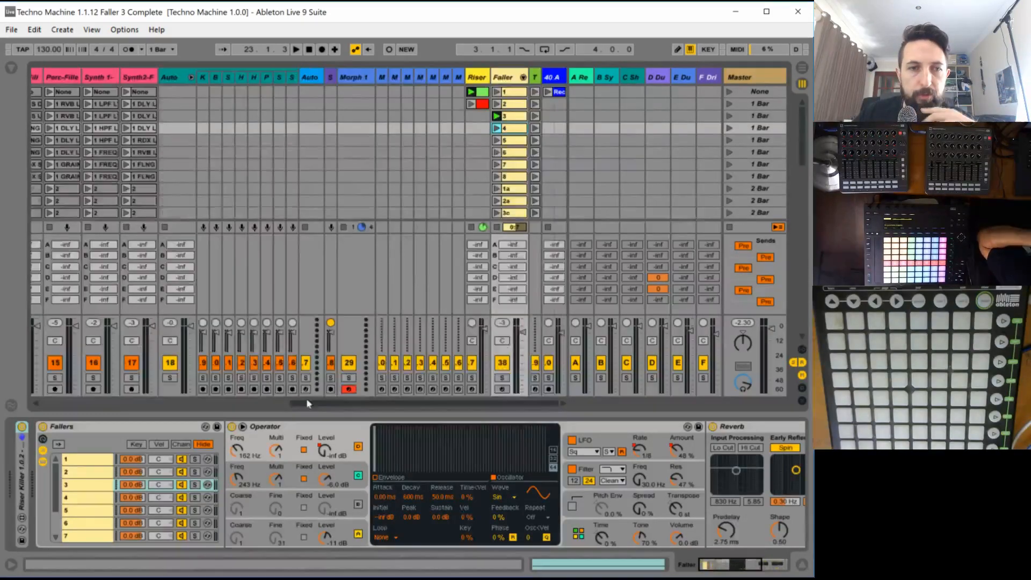
left_click_drag(308, 404, 58, 404)
scroll(243, 167, "down", 8)
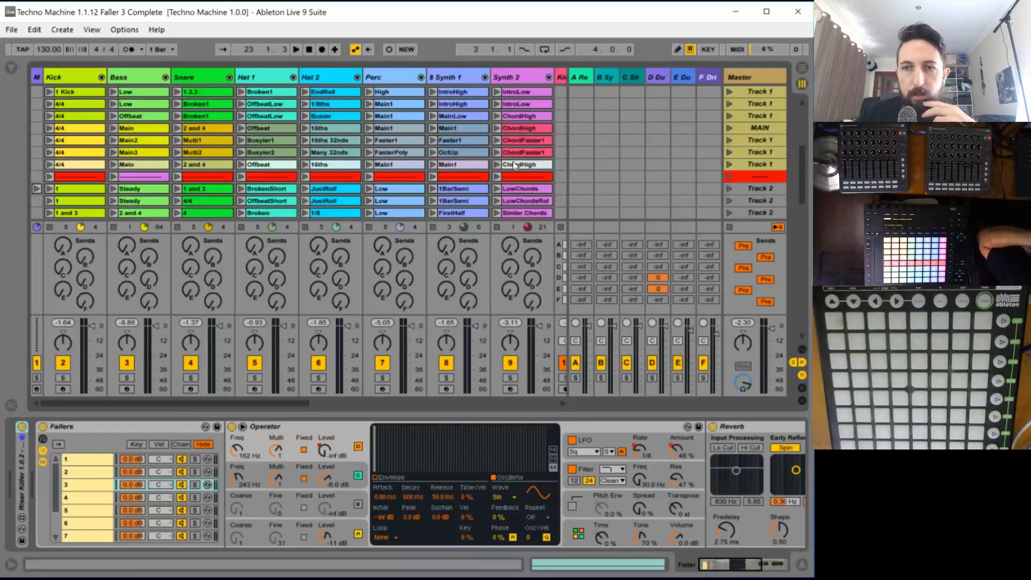
scroll(513, 164, "down", 8)
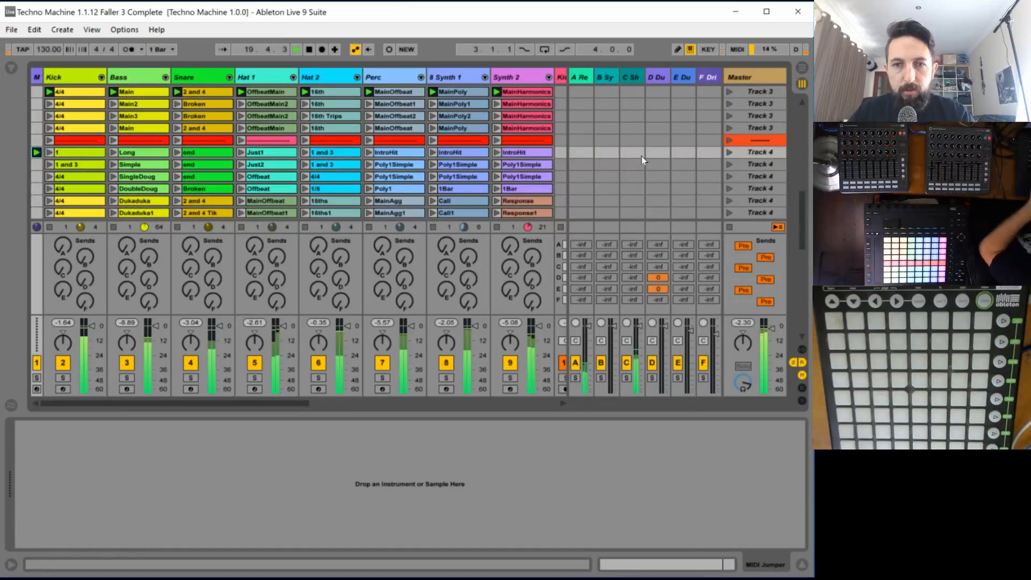
key("space")
scroll(666, 161, "down", 2)
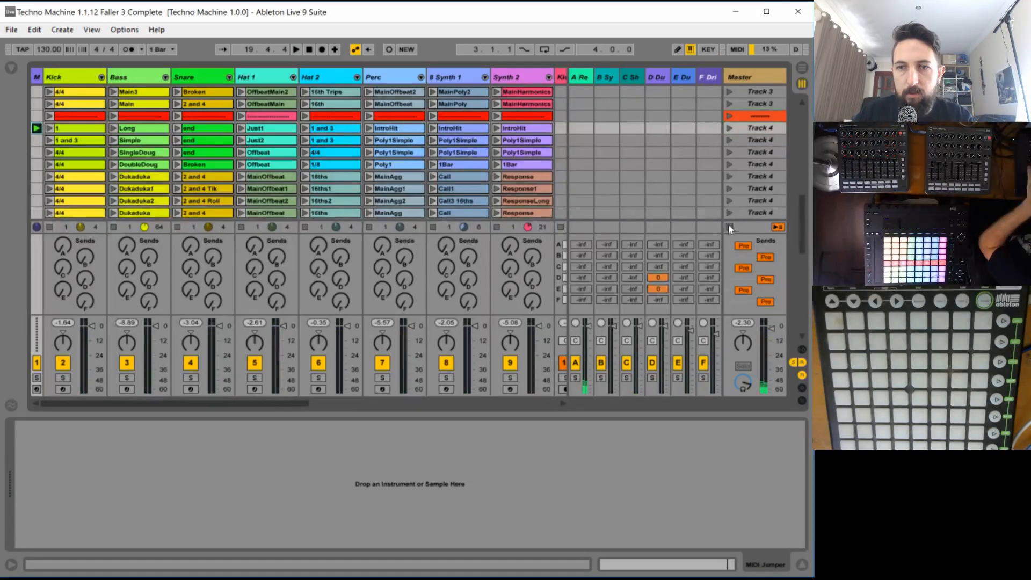
left_click(729, 177)
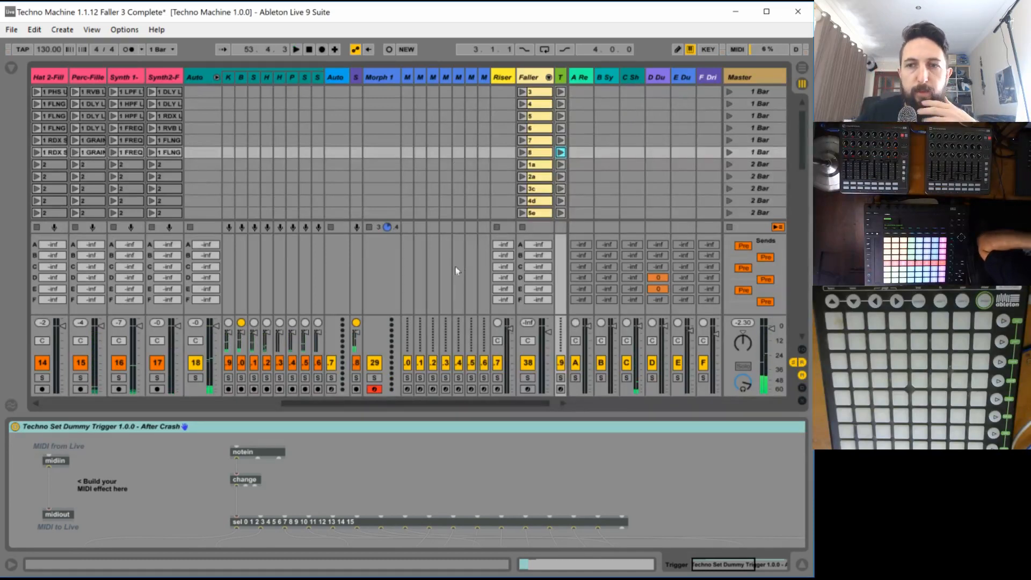
- Launch clip 4 on the Faller track and display chain 4 of the Fallers rack
key("ctrl+t")
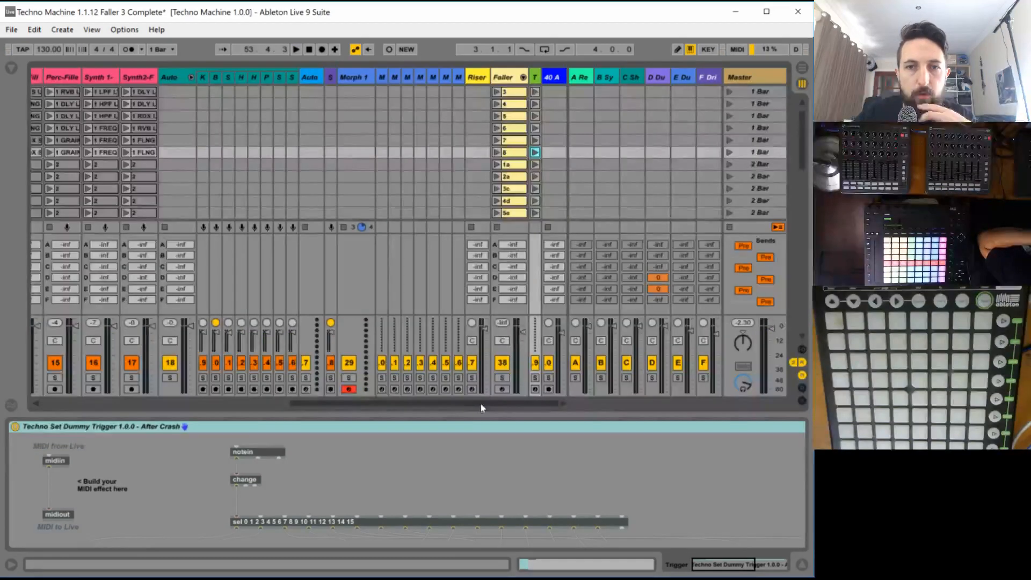
scroll(514, 141, "up", 2)
left_click(496, 128)
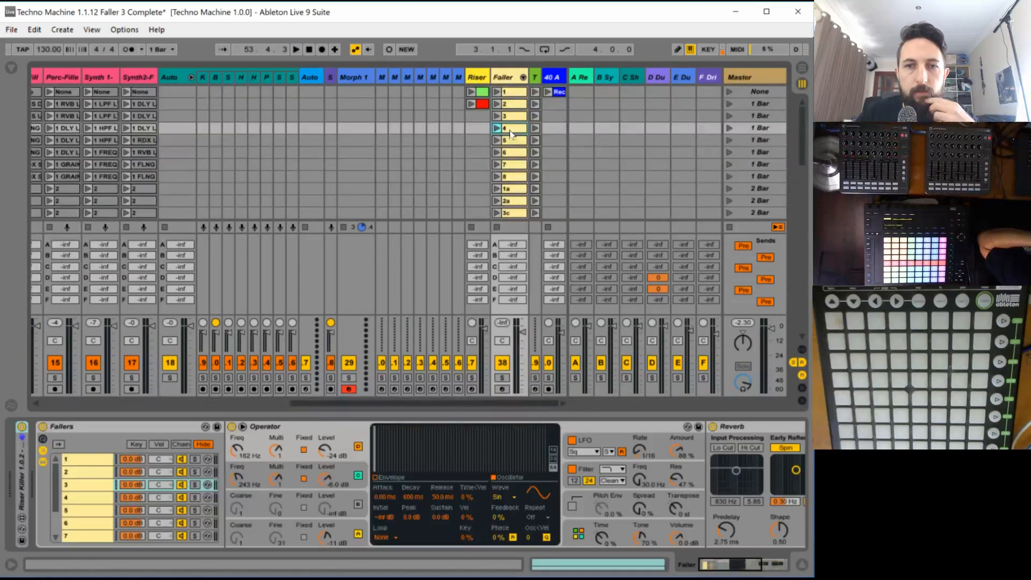
left_click(100, 500)
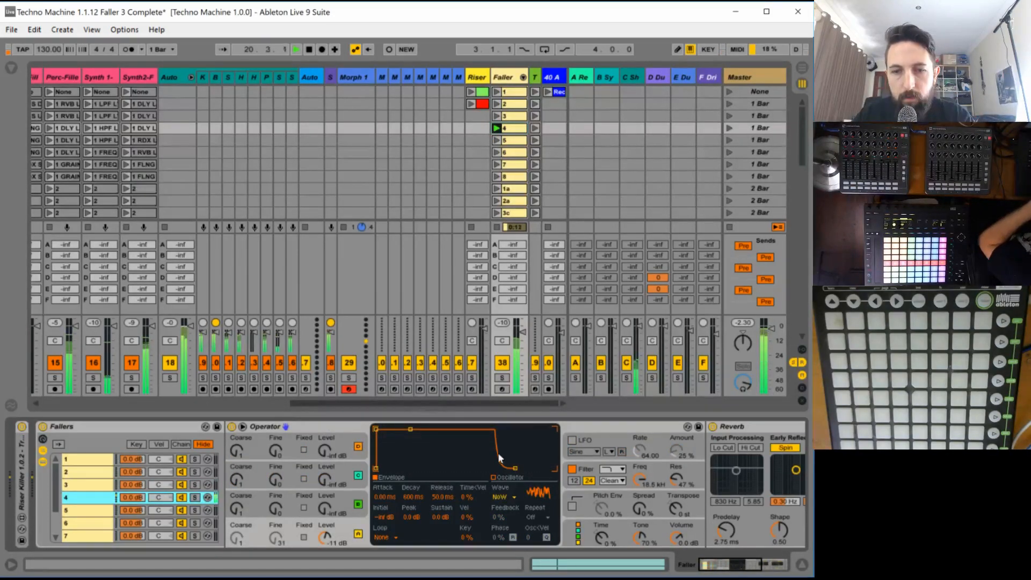
- Set faller 4's Operator to the two-by-two oscillator algorithm and turn off oscillators B and D
key("space")
left_click(578, 533)
left_click(483, 435)
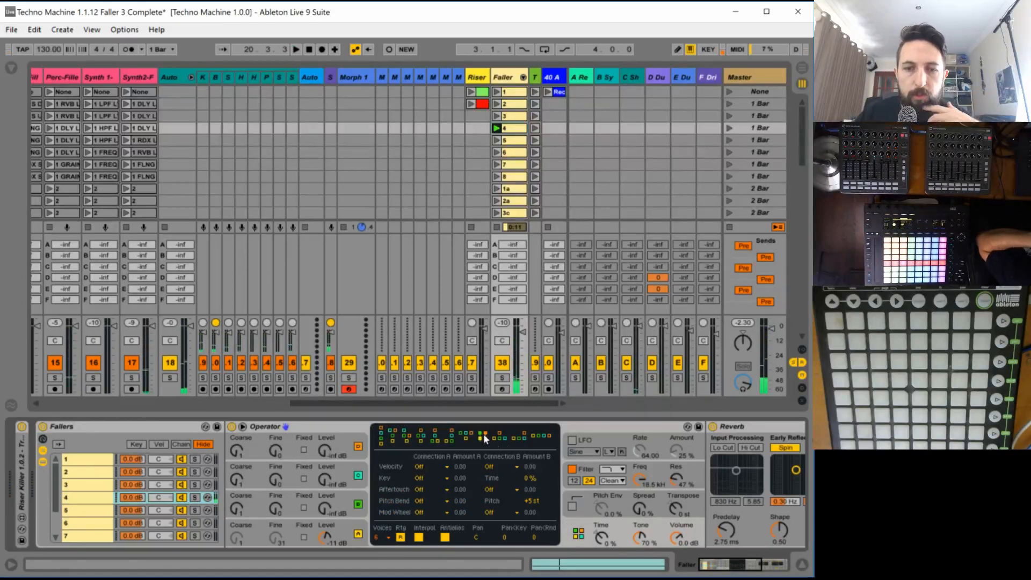
left_click(366, 503)
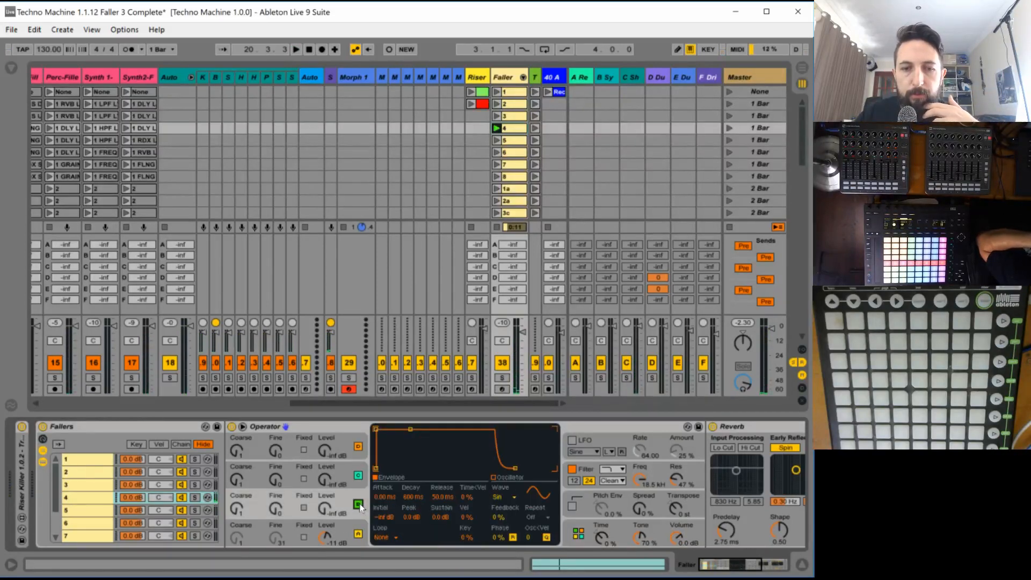
left_click(360, 451)
key("space")
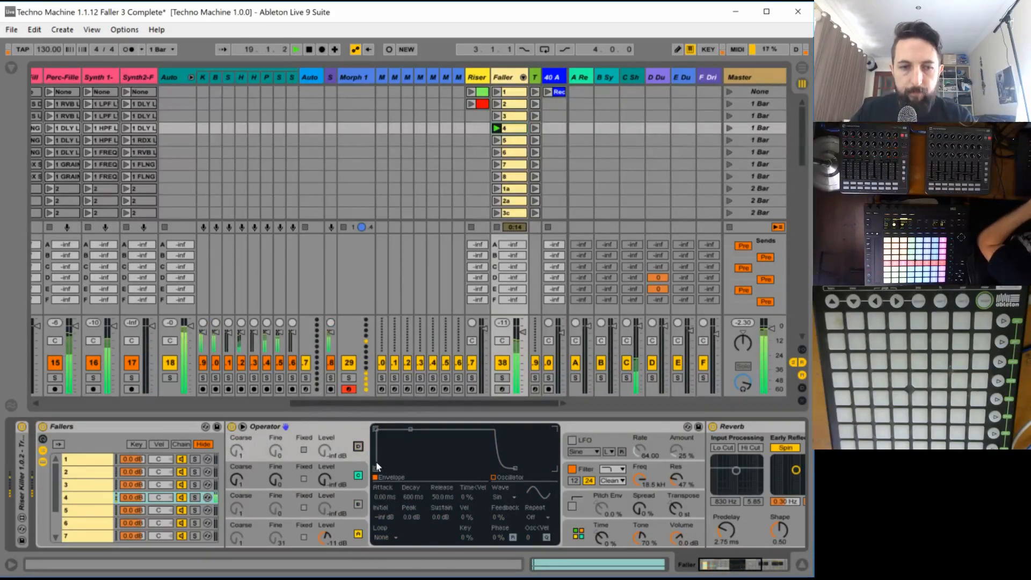
- Disable faller 4's Reverb and shape oscillator A's envelope with -inf dB sustain and a 7.00 s decay
left_click(348, 528)
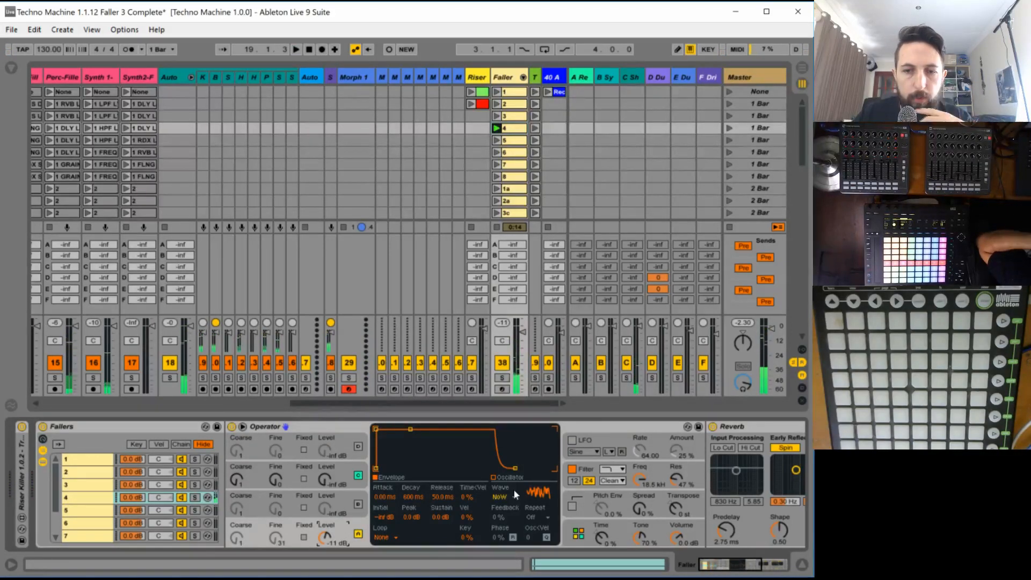
left_click(712, 426)
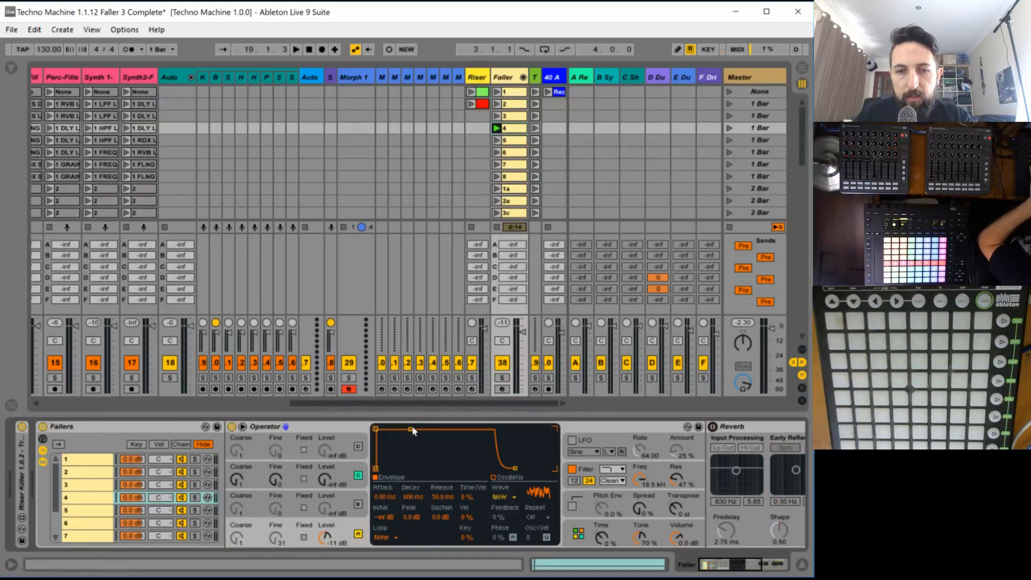
left_click_drag(412, 429, 411, 489)
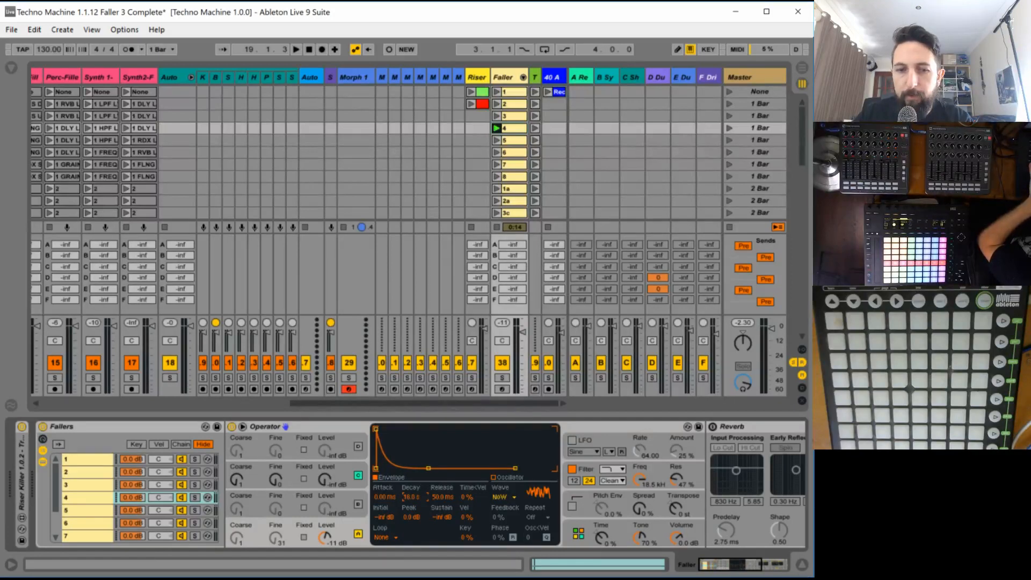
key("space")
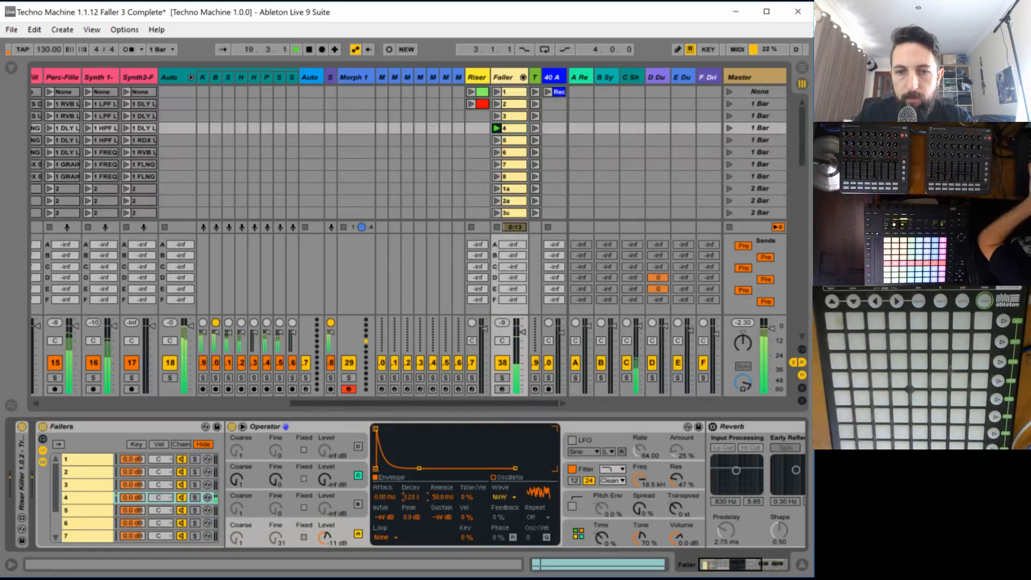
left_click_drag(411, 497, 412, 488)
key("space")
key("space")
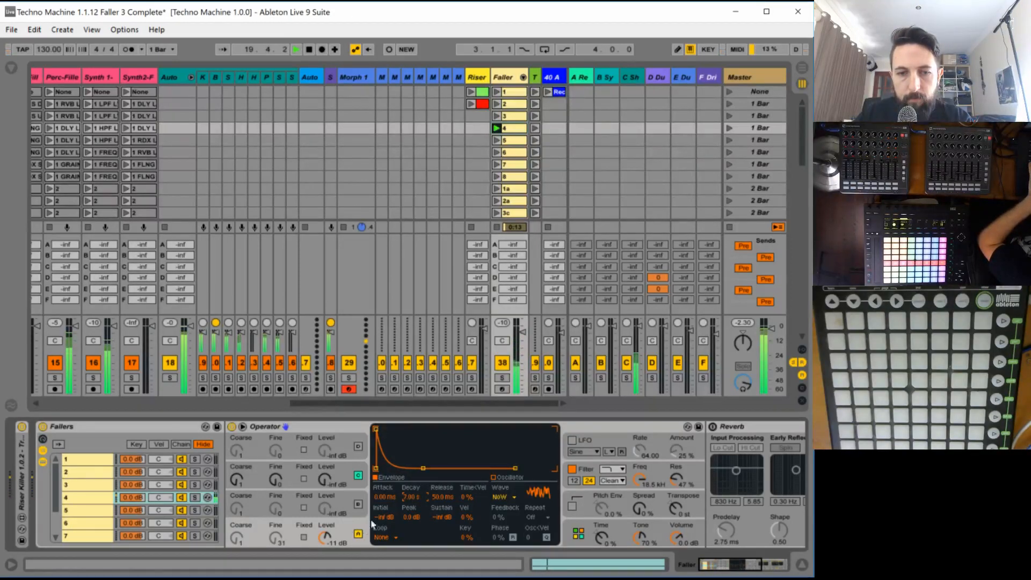
- Raise oscillator A's level to -4.4 dB and fine-tune its envelope decay to 7.16 s
left_click_drag(325, 537, 325, 530)
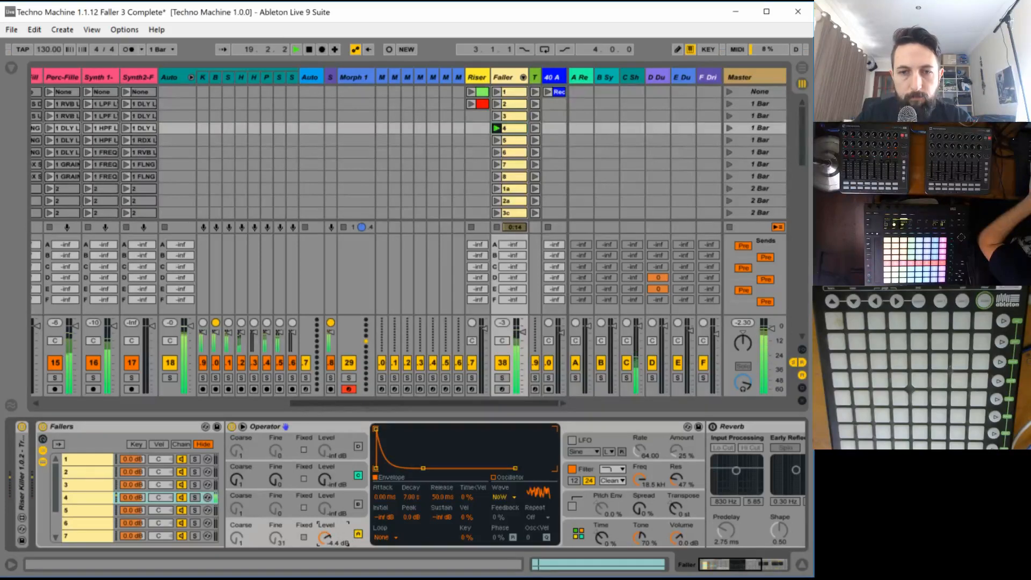
left_click_drag(424, 466, 421, 468)
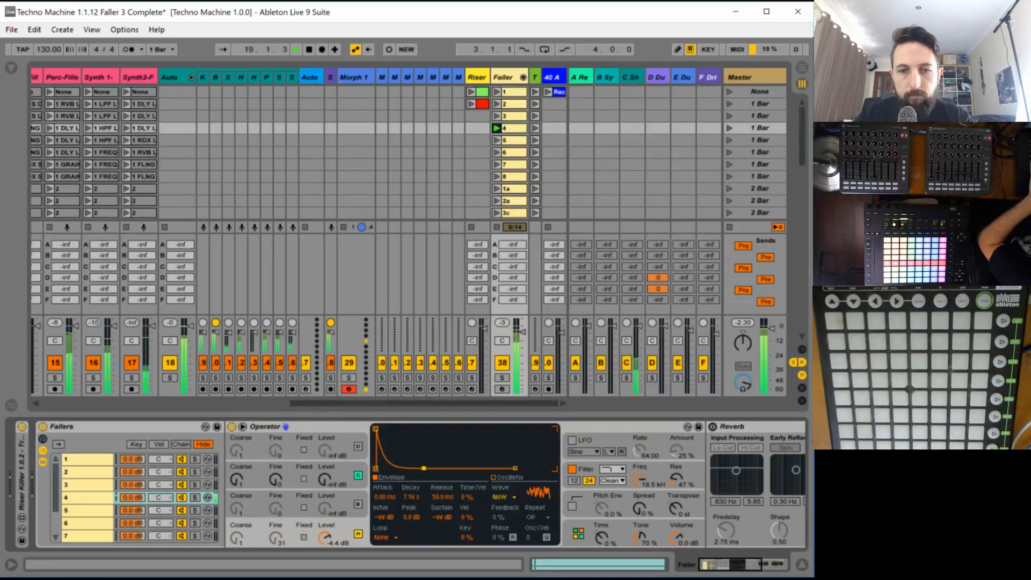
left_click_drag(421, 472, 425, 471)
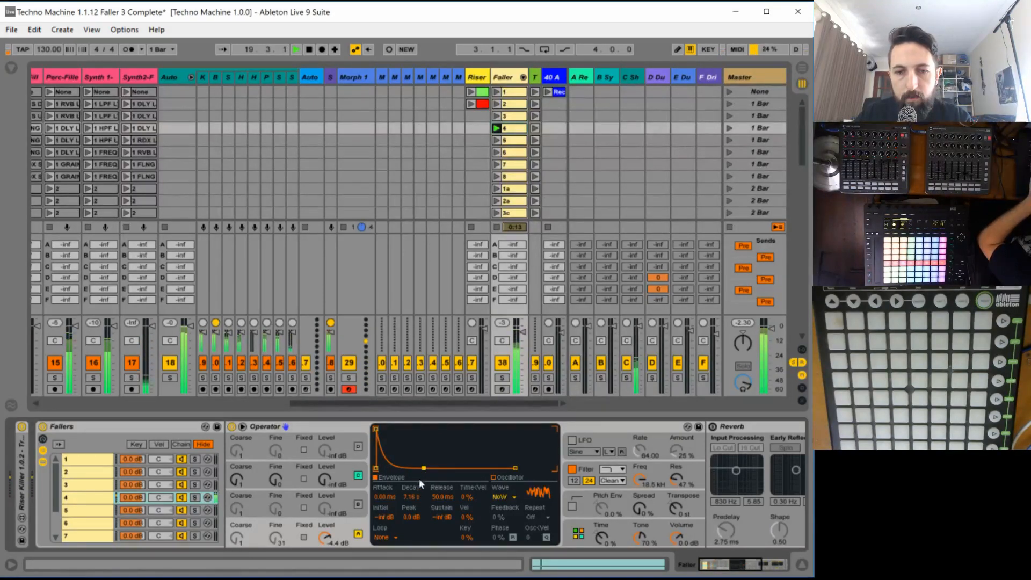
- Solo the Faller track and set oscillator A to the Noise Looped wave with a fixed frequency of 164 Hz
left_click(503, 378)
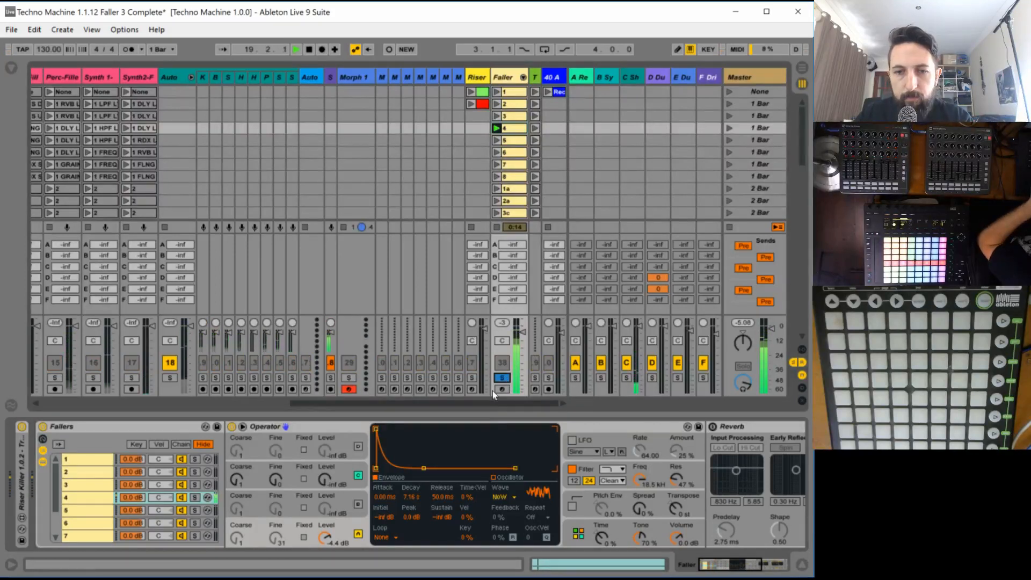
left_click(504, 498)
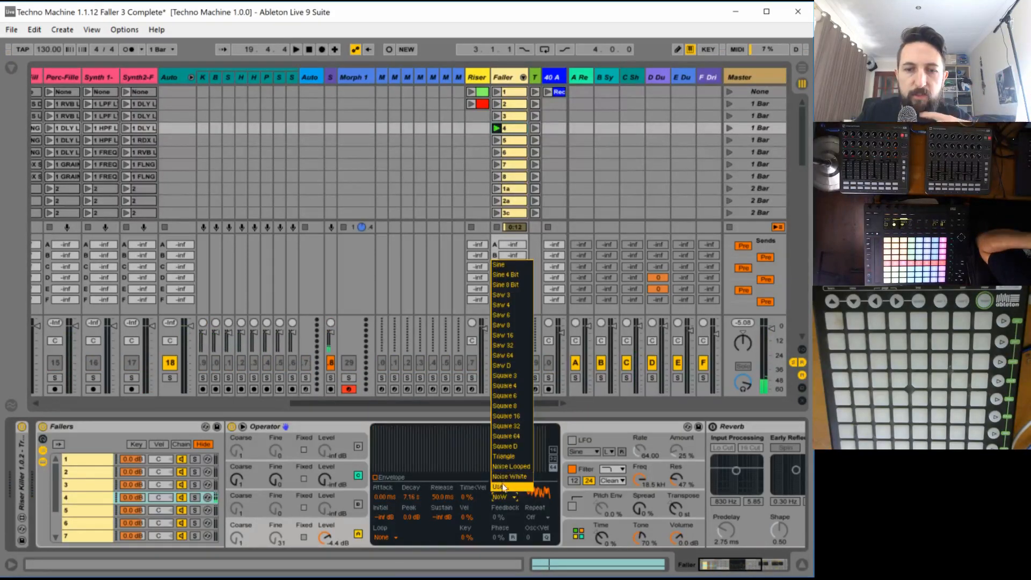
left_click(518, 480)
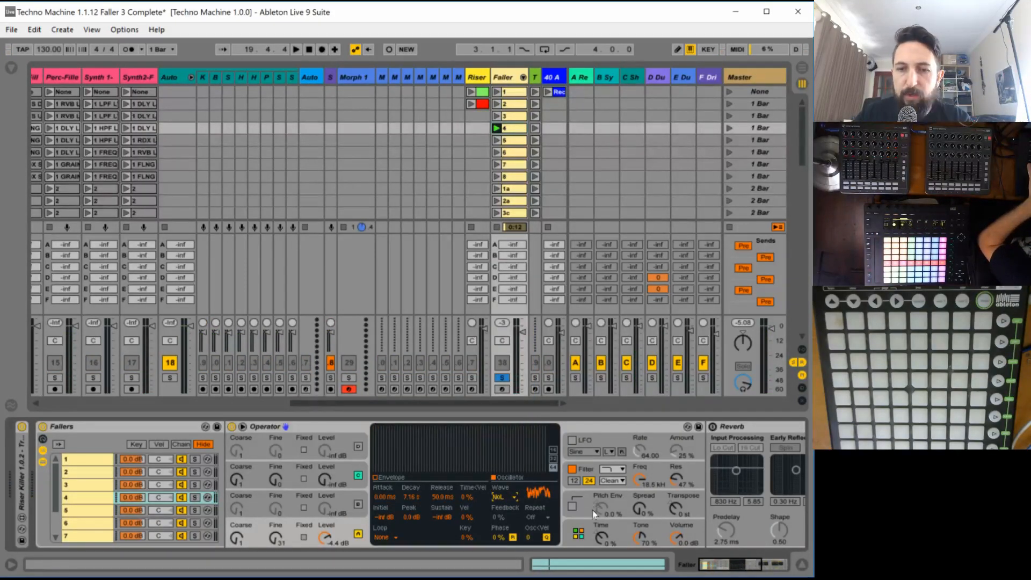
left_click(304, 537)
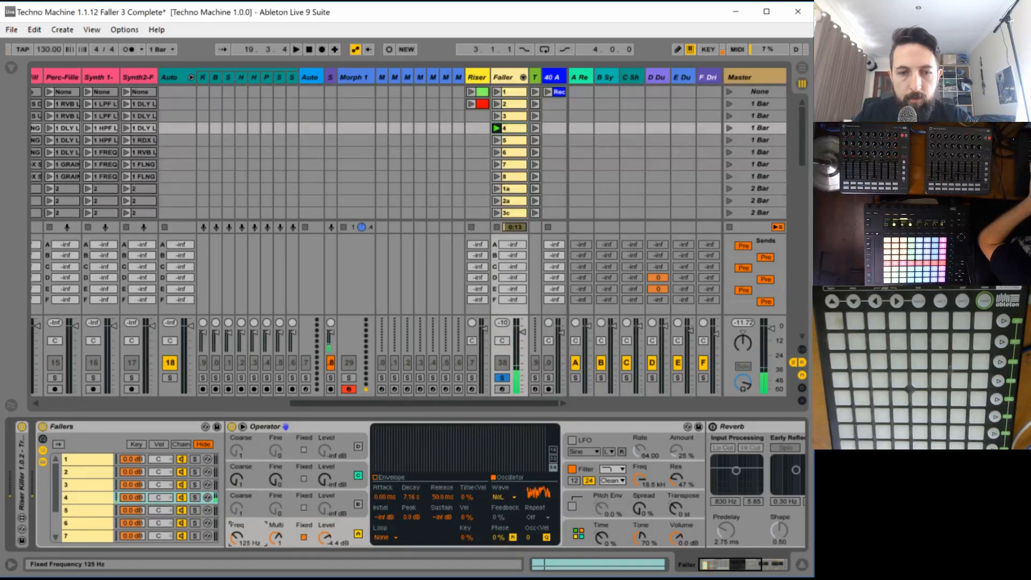
left_click_drag(237, 537, 236, 532)
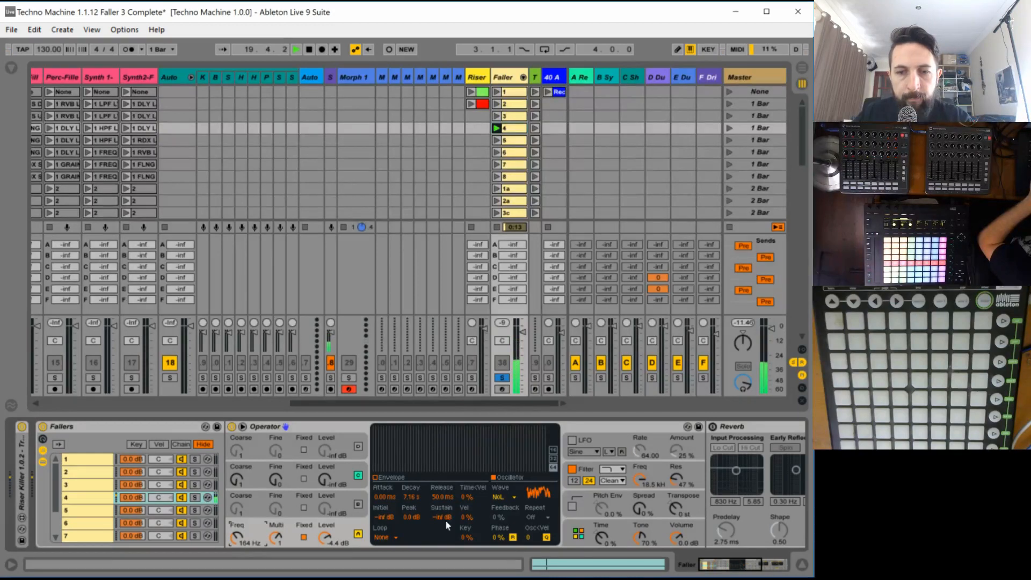
- Enable the pitch envelope in faller 4's Operator and set its amount to 100 %
left_click(576, 496)
left_click(572, 506)
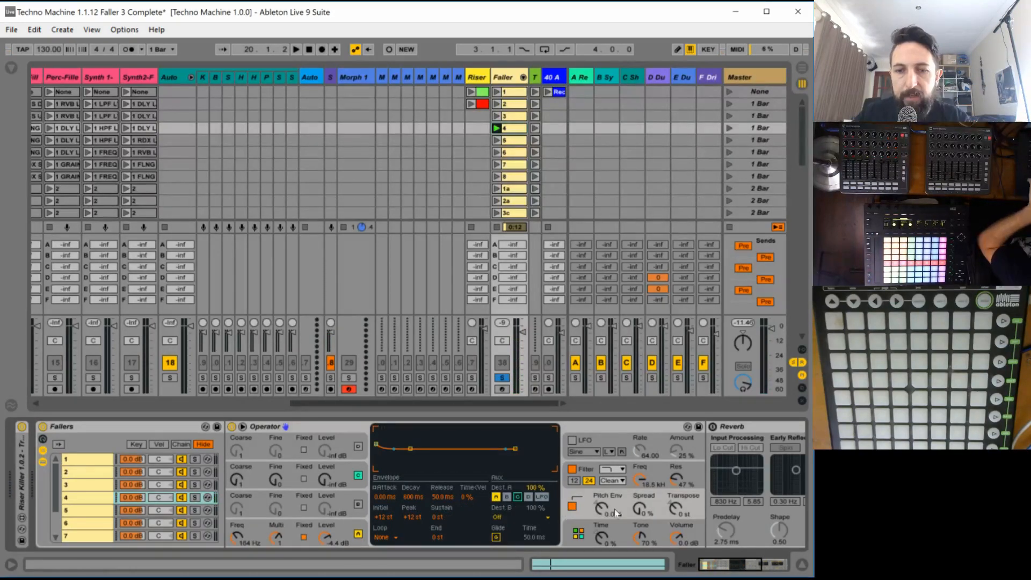
left_click_drag(614, 509, 585, 471)
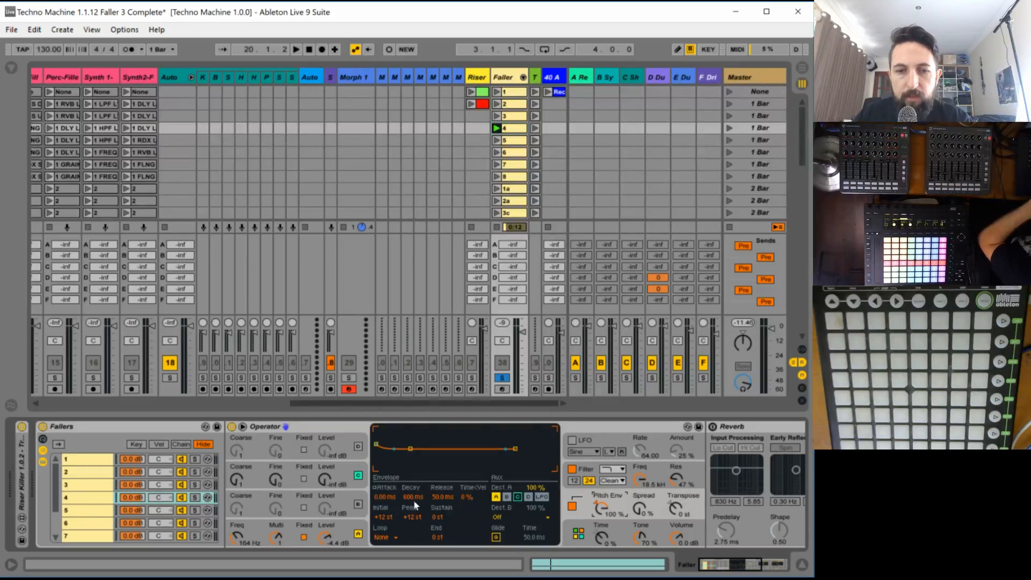
- Raise the peak of faller 4's pitch envelope in Operator to +43 st
key("space")
left_click_drag(413, 517, 412, 491)
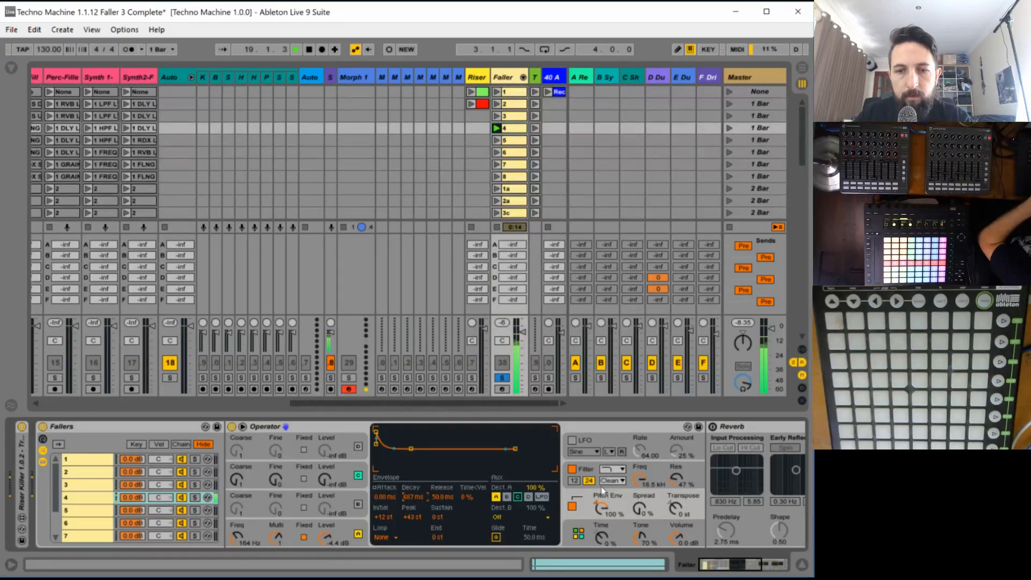
- Set Operator's filter to 30.0 Hz with the SMP circuit, 100 % envelope amount and a 9.87 s envelope decay
left_click_drag(646, 472, 644, 499)
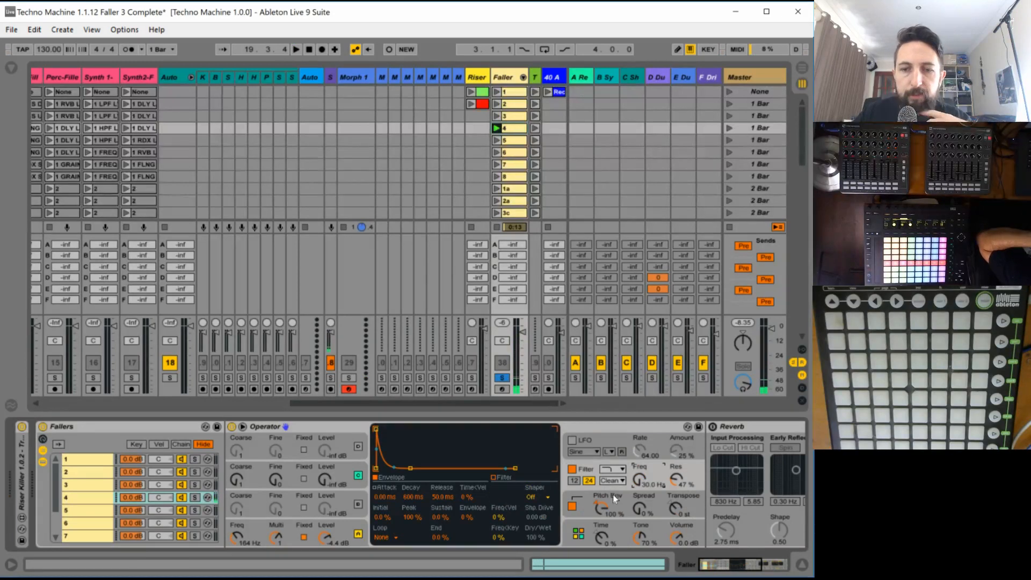
left_click(612, 480)
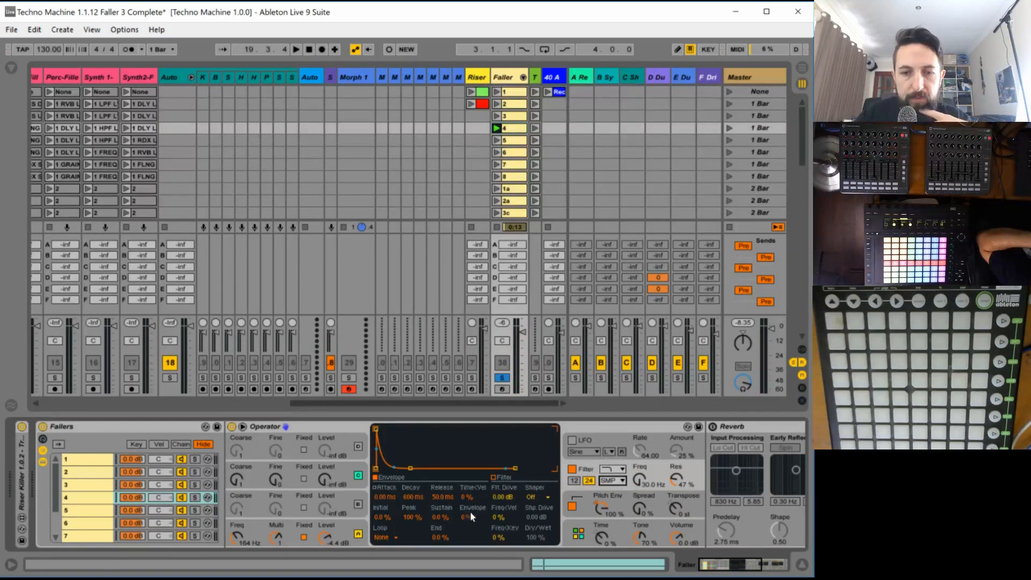
left_click_drag(469, 516, 455, 441)
left_click_drag(414, 499, 414, 451)
key("space")
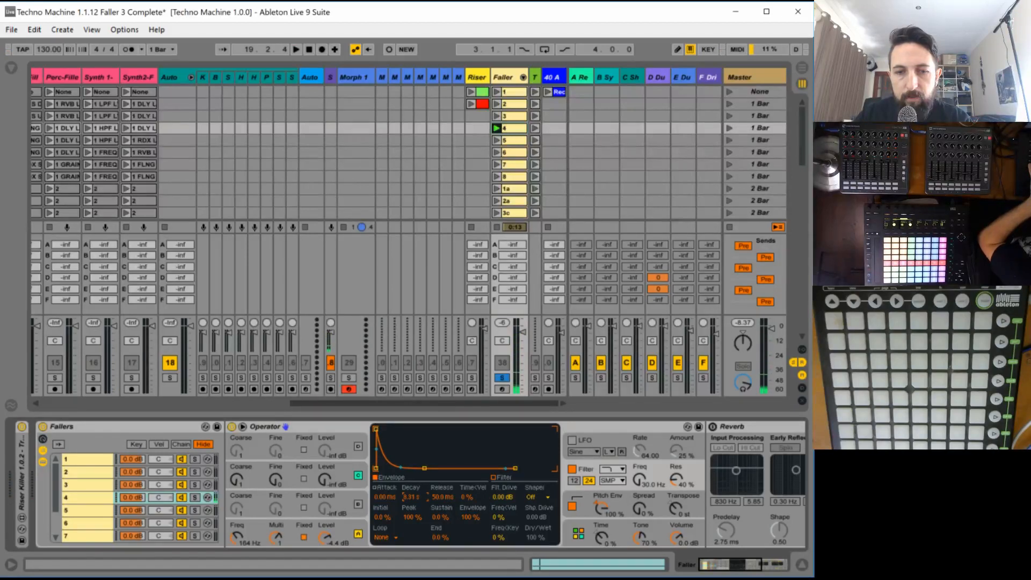
key("space")
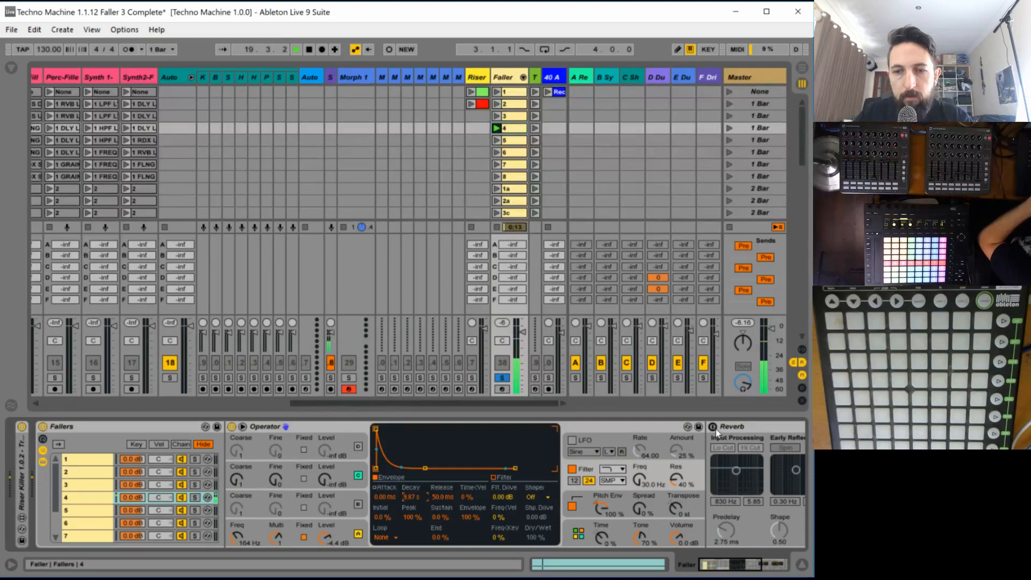
- Enable faller 4's Reverb with a 250 ms predelay, 2.11 s decay time and 34 % dry/wet
left_click(785, 447)
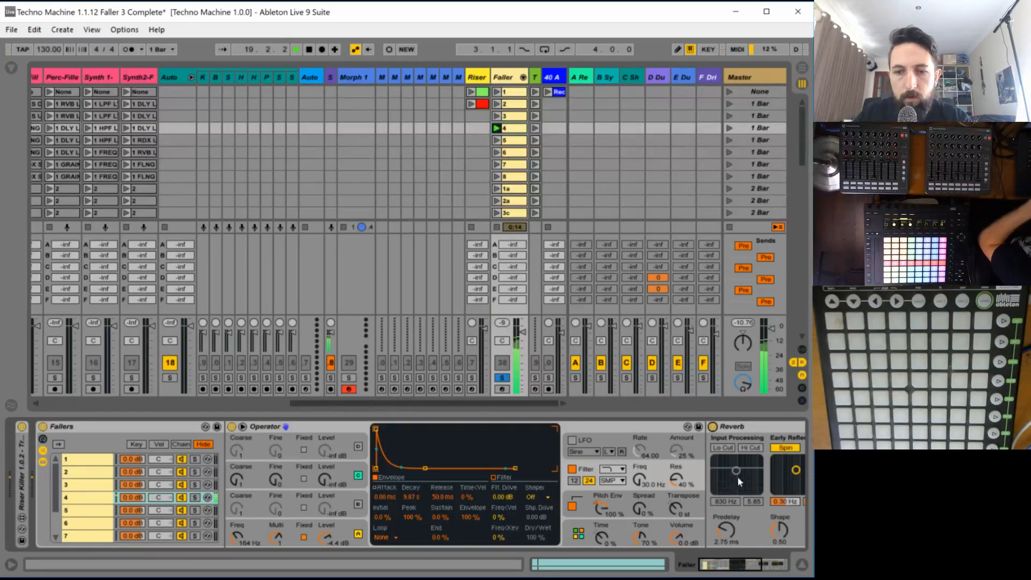
left_click_drag(718, 561, 764, 569)
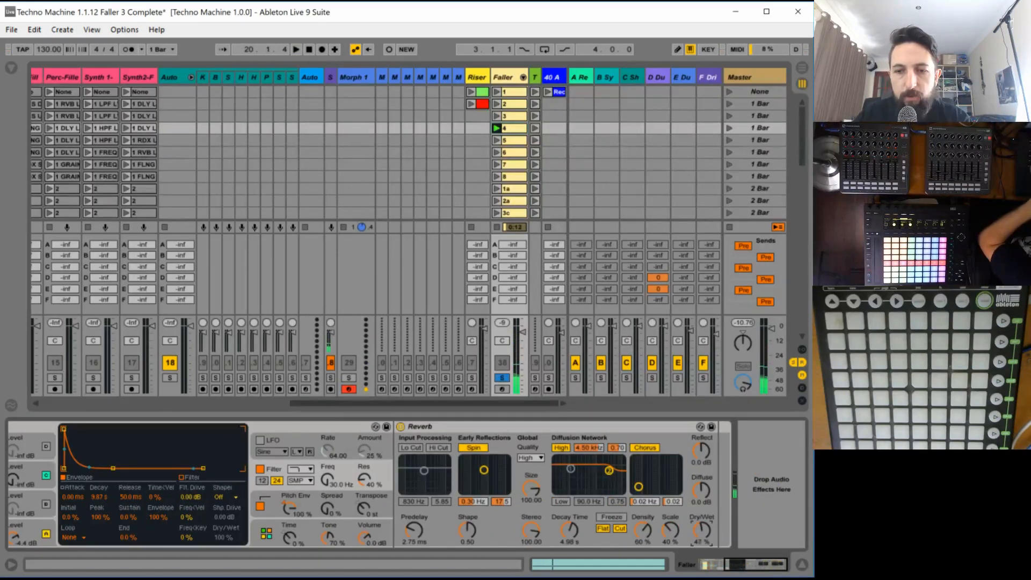
left_click(574, 528)
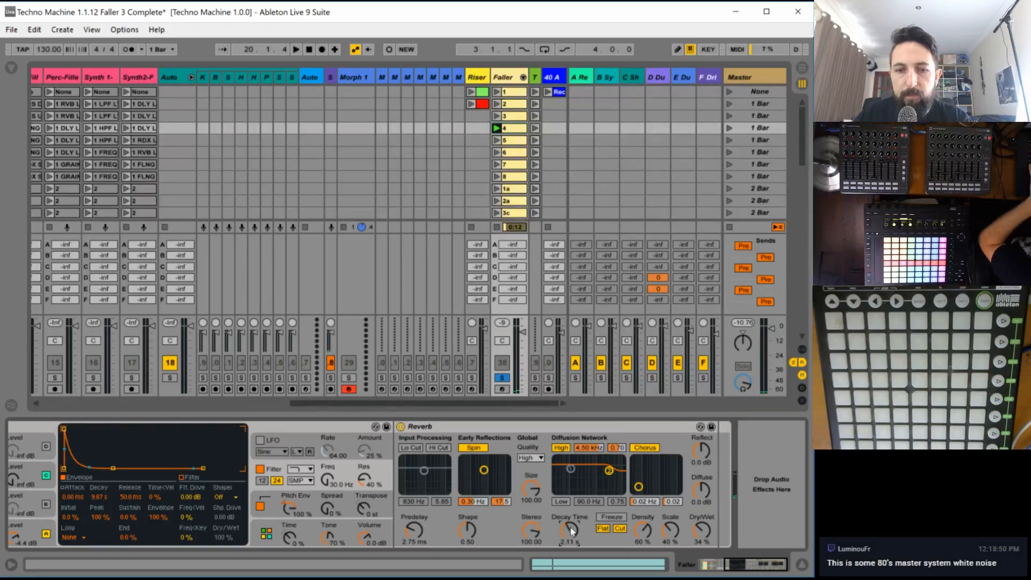
key("space")
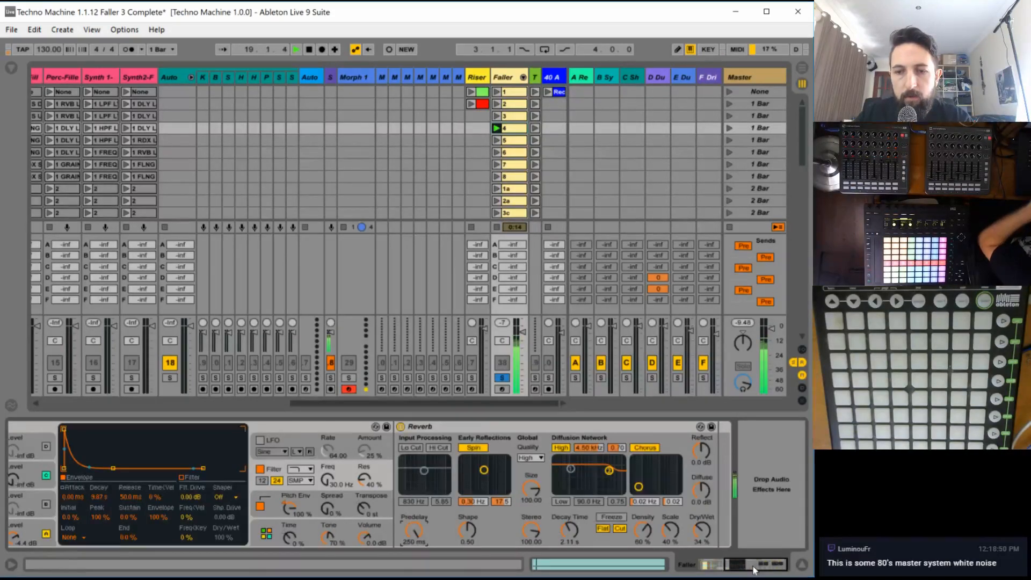
left_click_drag(738, 568, 713, 570)
key("space")
key("space")
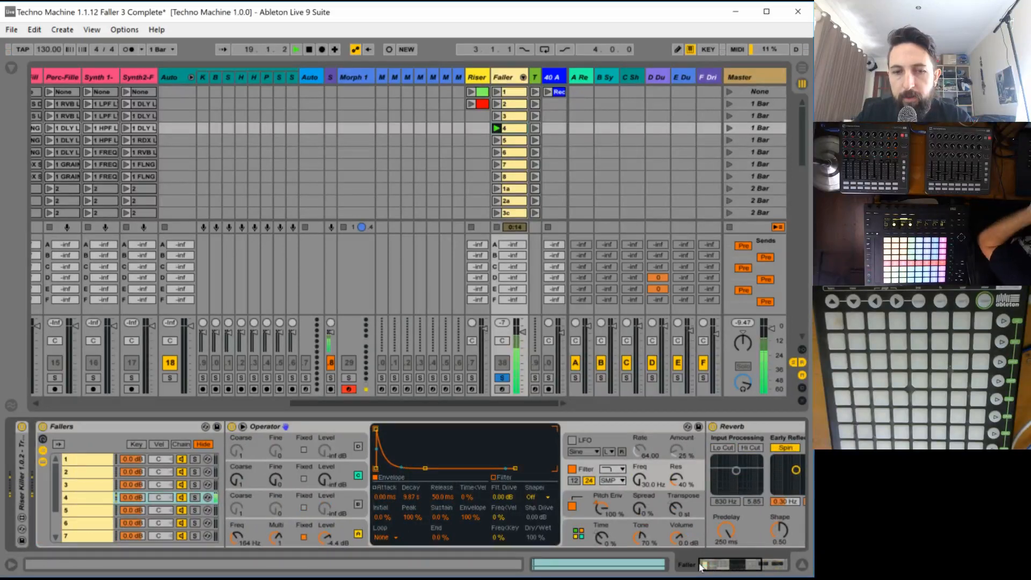
- Set oscillator C to a Sine wave with a fixed frequency of 100 Hz and a level of -4.7 dB
key("space")
left_click(347, 465)
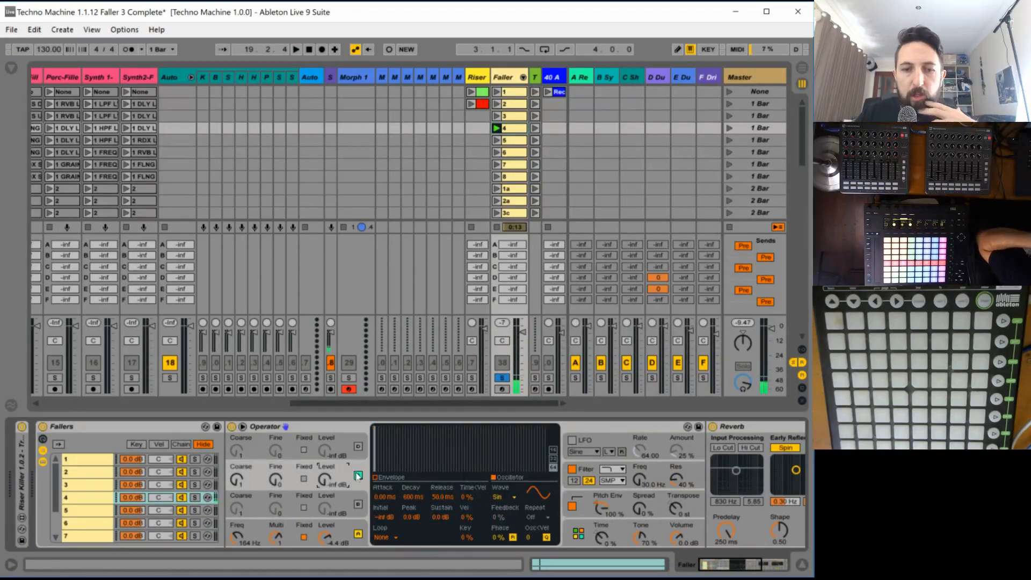
left_click(303, 478)
key("space")
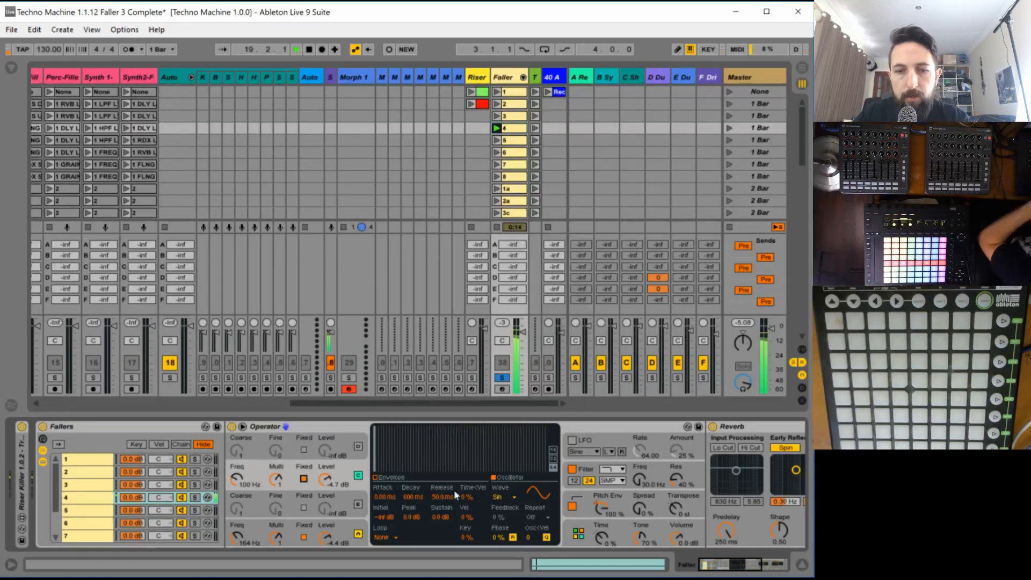
key("space")
left_click(502, 496)
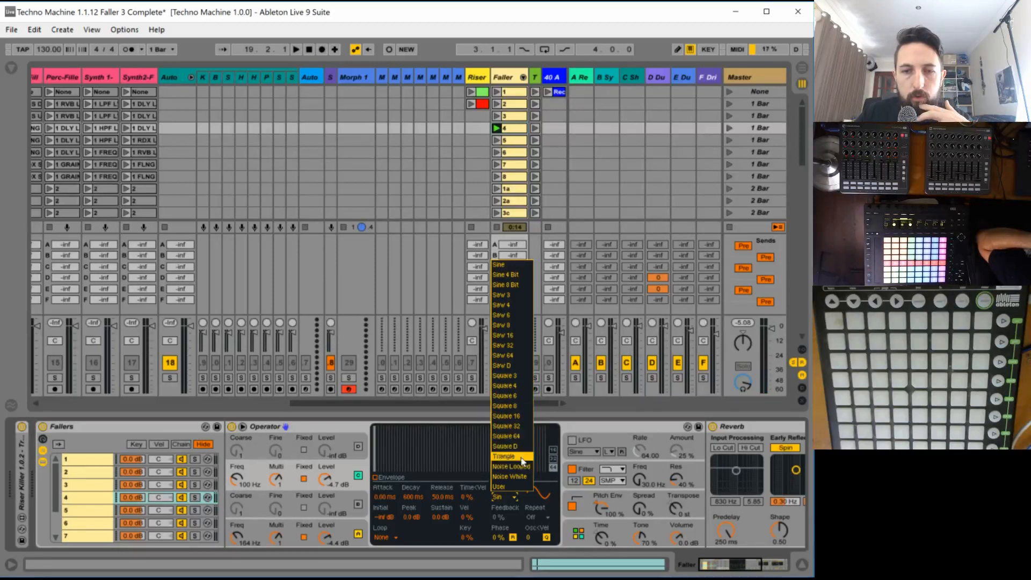
left_click(499, 265)
- Enable oscillator D with the Sine 8 Bit wave, a fixed frequency of 100 Hz and a level of -11 dB
left_click(358, 447)
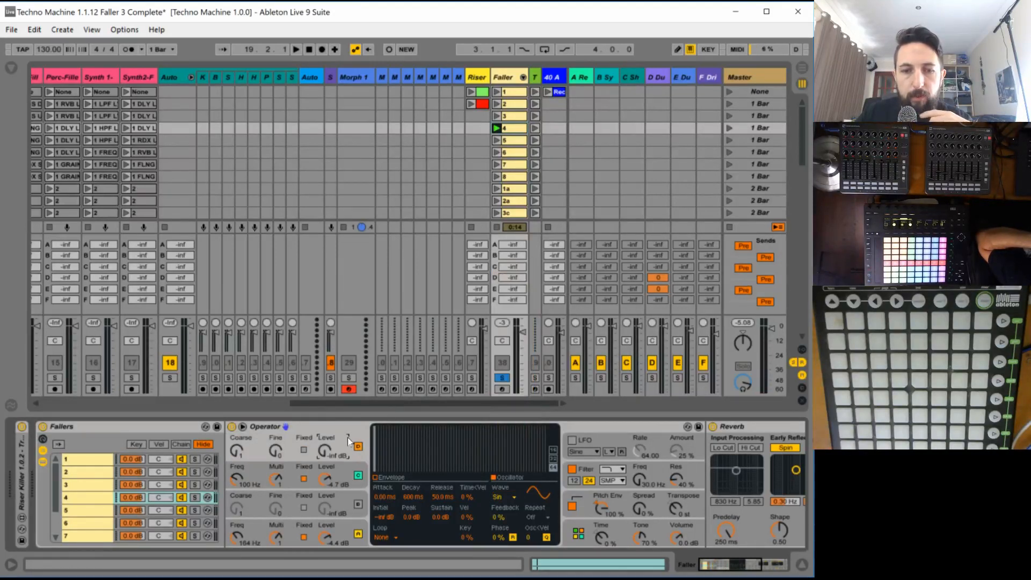
left_click(501, 497)
left_click(513, 288)
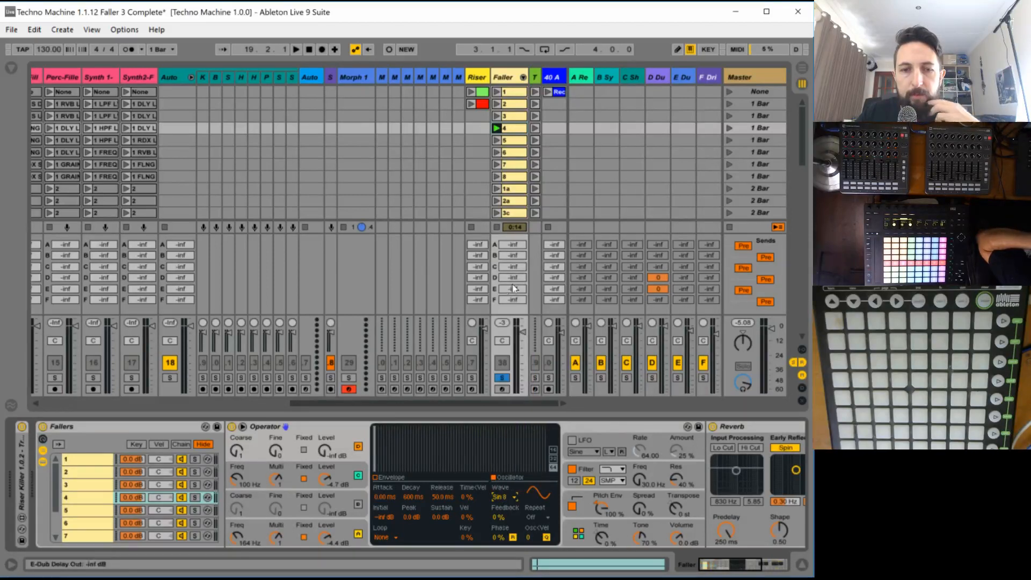
mouse_move(325, 451)
left_mouse_down()
mouse_move(325, 429)
mouse_move(325, 451)
left_mouse_up()
key("space")
key("space")
left_click(304, 449)
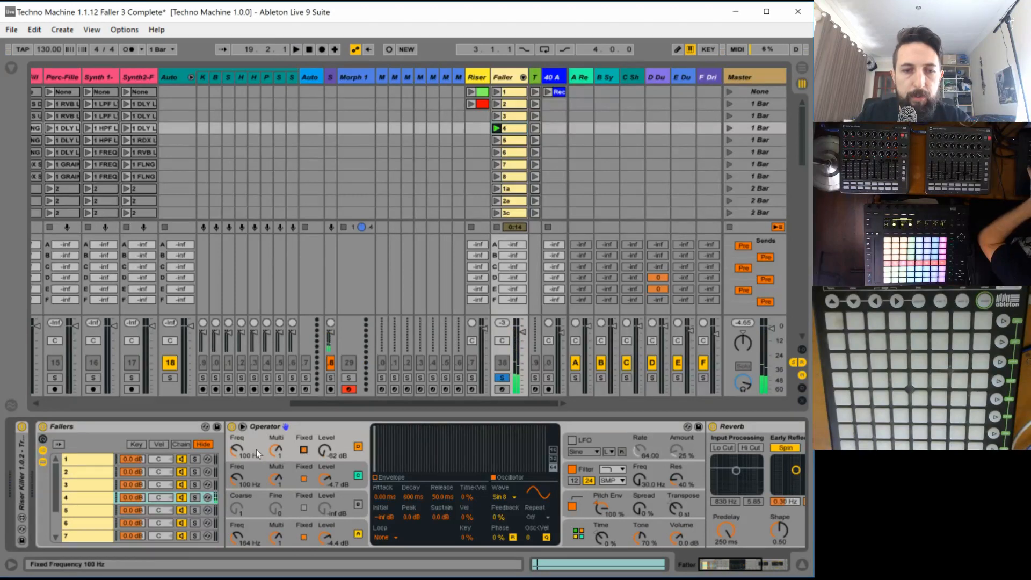
left_click_drag(325, 451, 324, 430)
key("space")
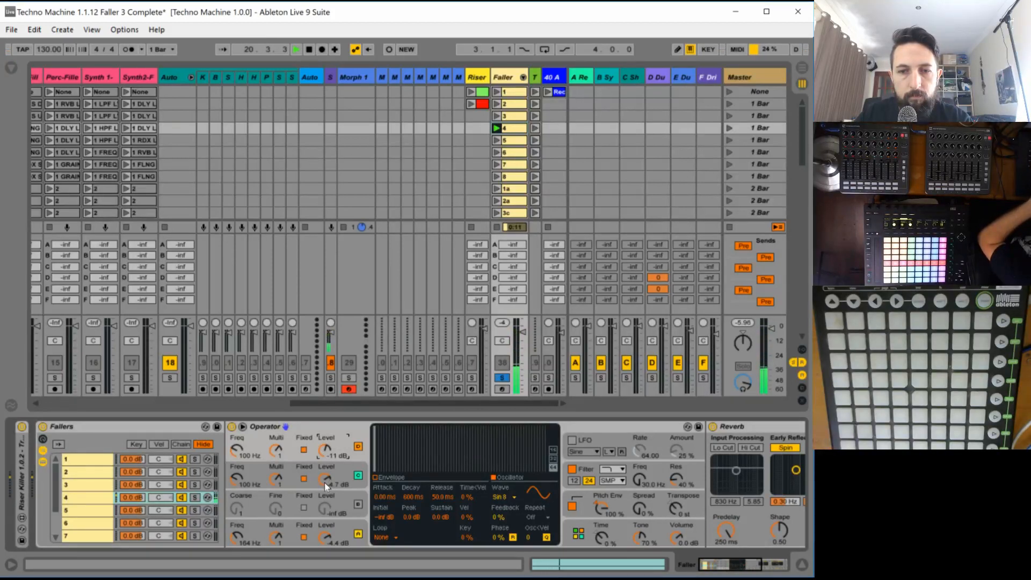
- Automate the filter frequency in Faller clip 4, holding the minimum until bar 2 and rising to the maximum at bar 3
left_click(391, 477)
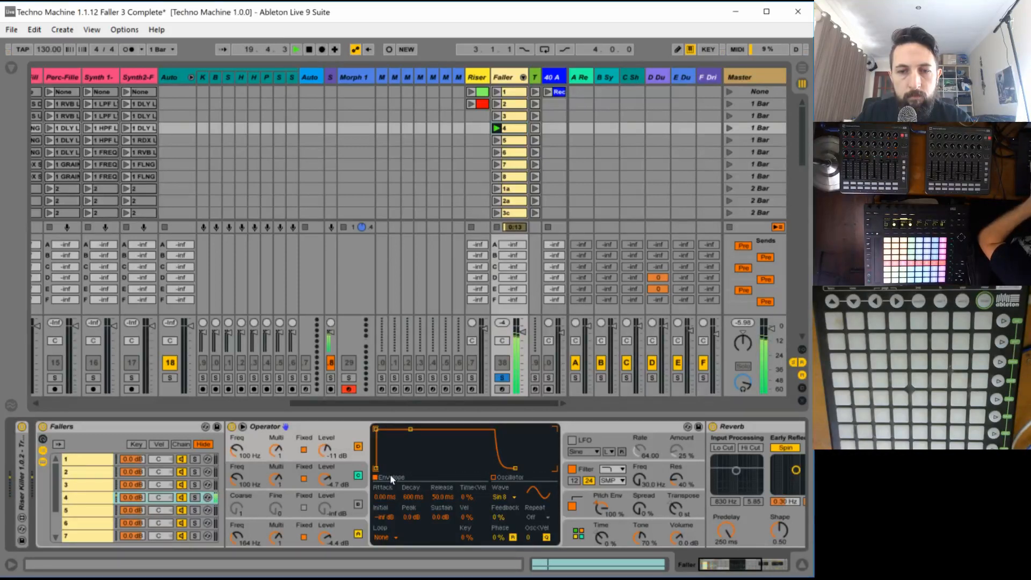
left_click(638, 478)
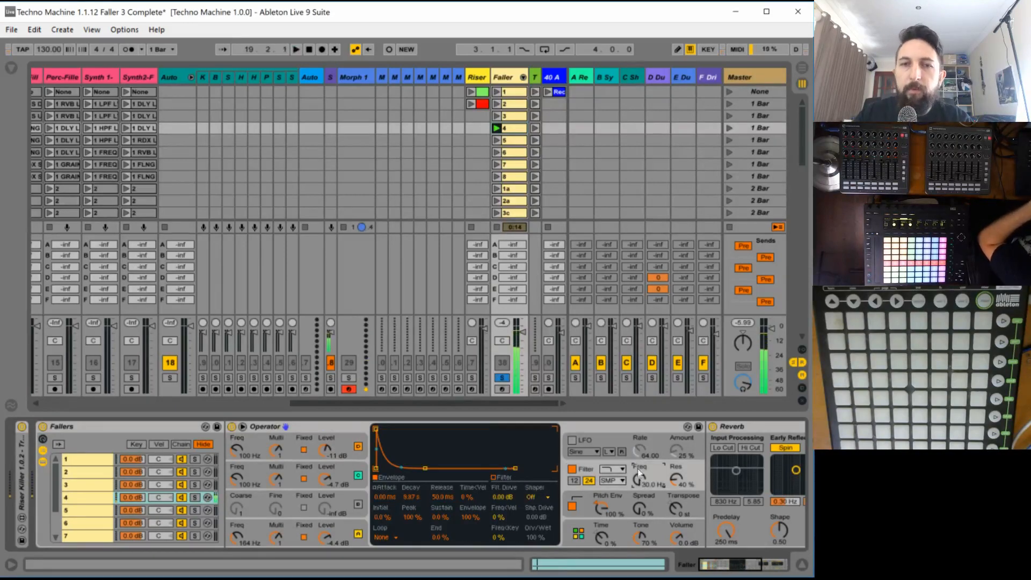
left_click(514, 115)
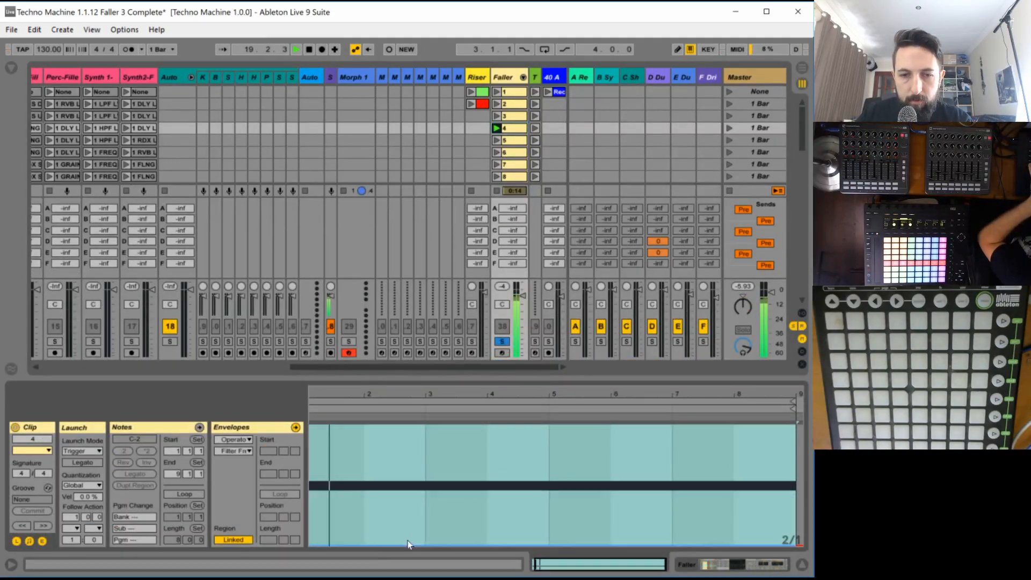
left_click(365, 544)
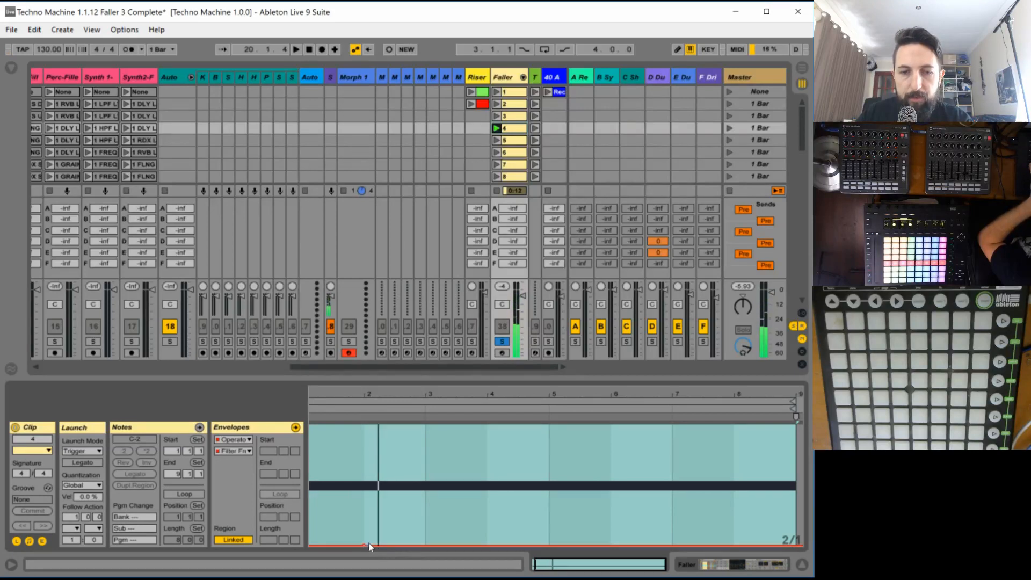
left_click_drag(377, 545, 426, 425)
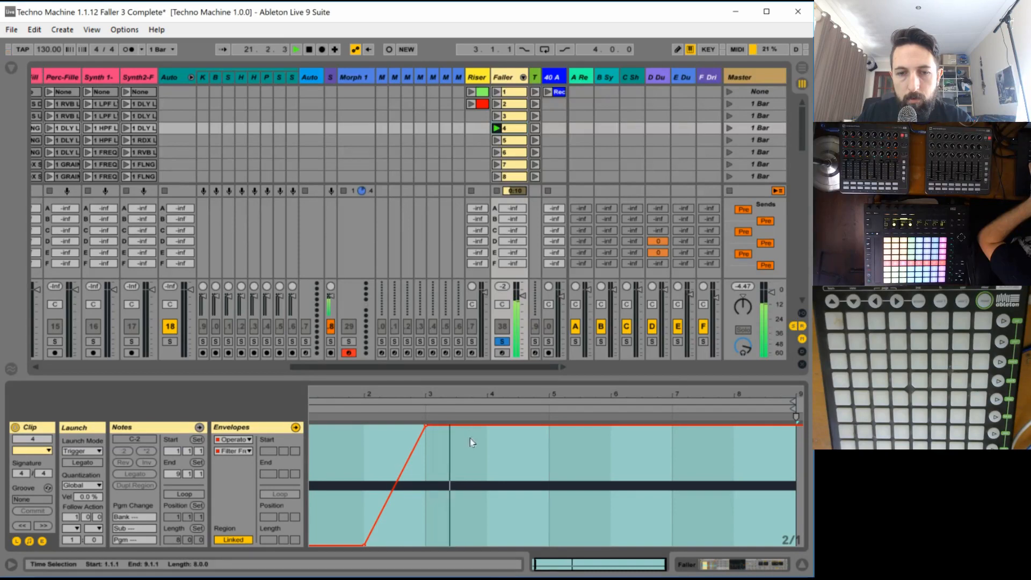
- Raise oscillator D's level to -3.2 dB in faller 4's Operator and play the sound
key("shift+Tab")
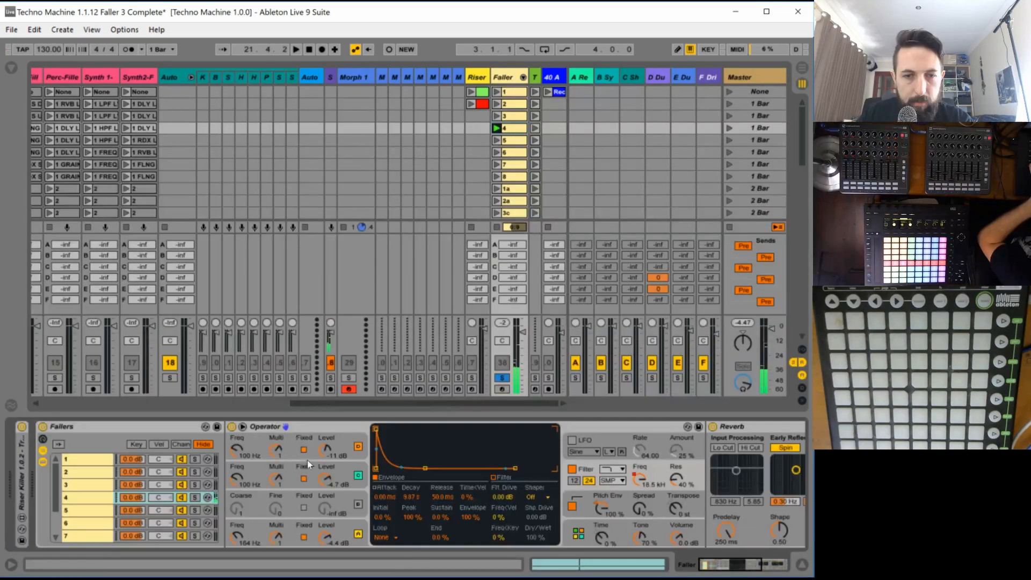
left_click(240, 452)
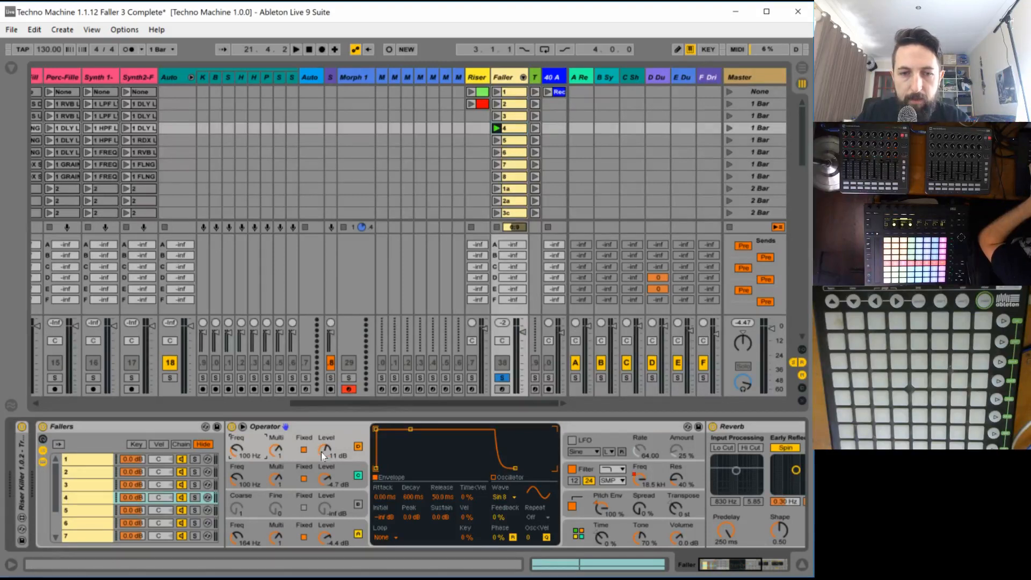
left_click_drag(325, 450, 325, 449)
key("space")
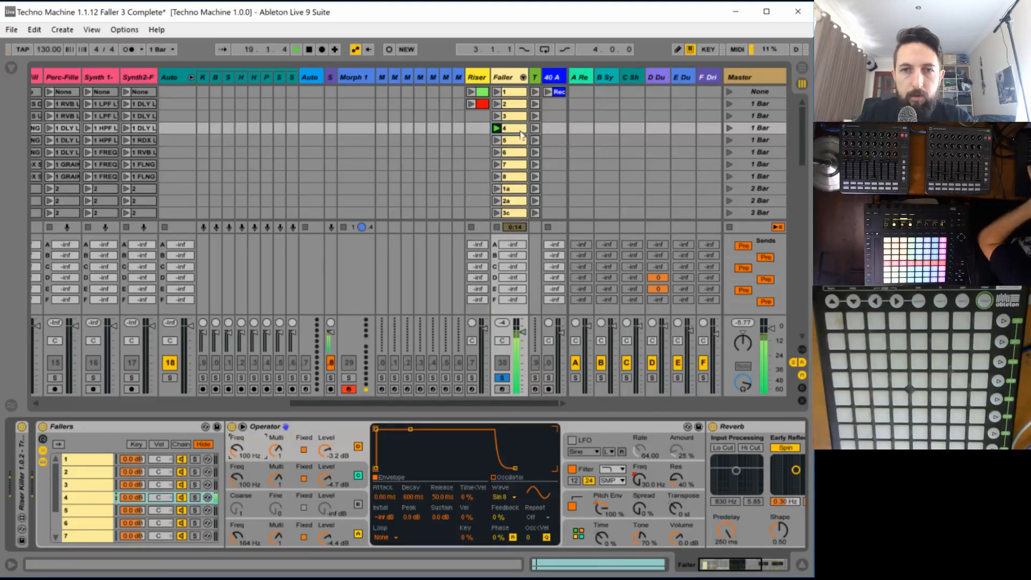
- Automate oscillator D's fixed frequency in clip 4, level until bar 3 and falling to the minimum at bar 9, and relaunch the clip
double_click(520, 131)
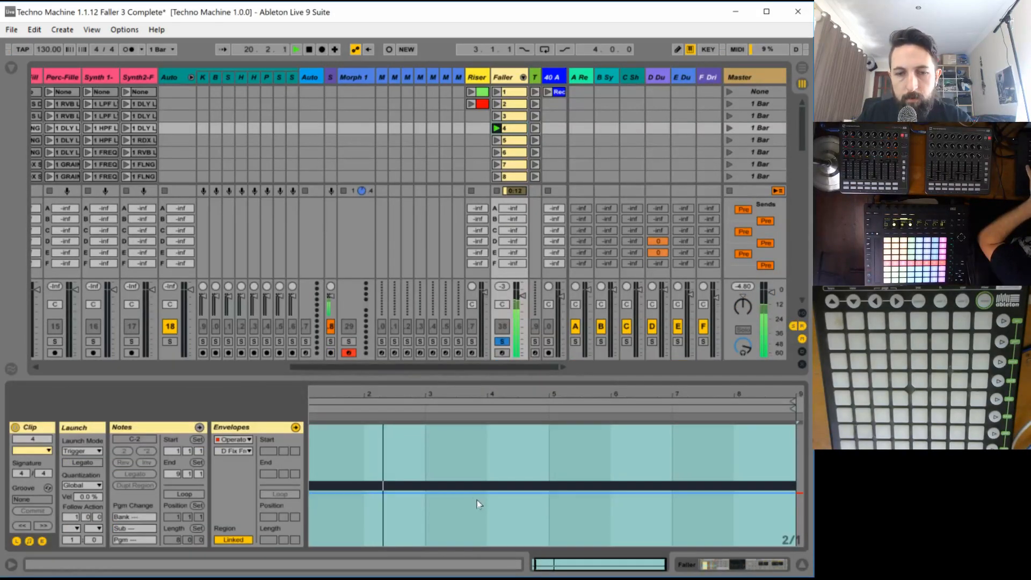
left_click(425, 493)
left_click_drag(442, 493, 793, 545)
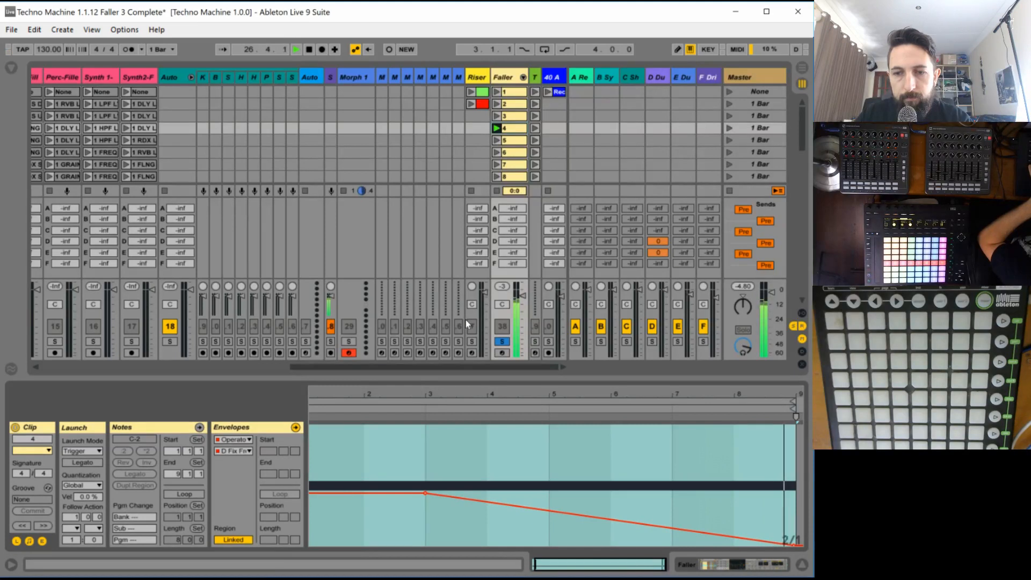
left_click(497, 190)
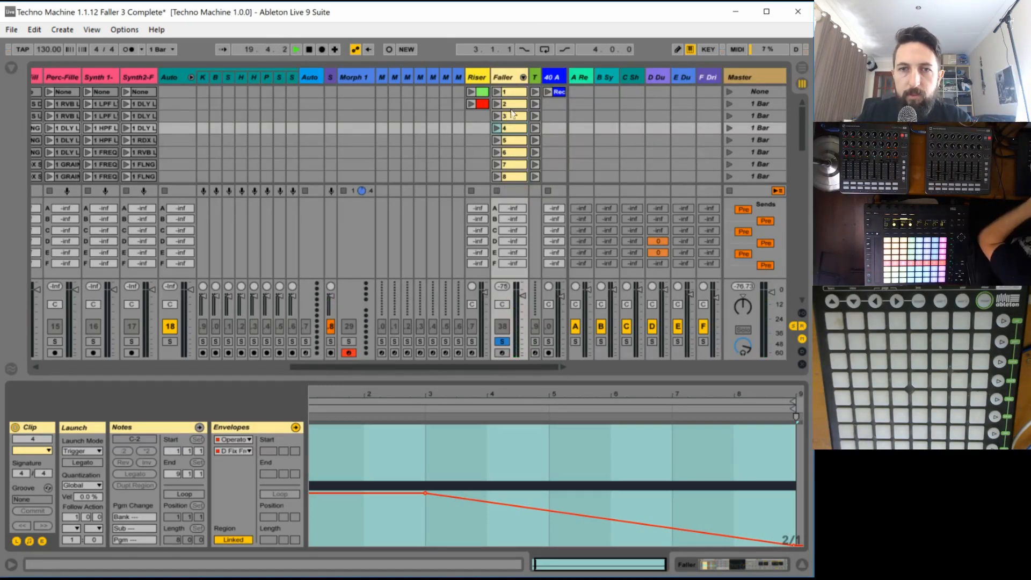
left_click(498, 129)
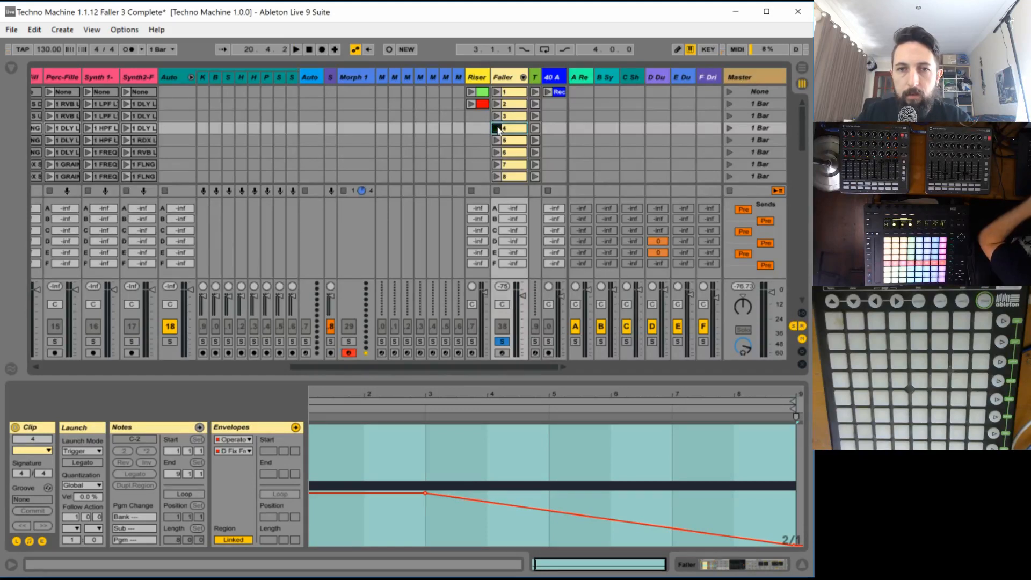
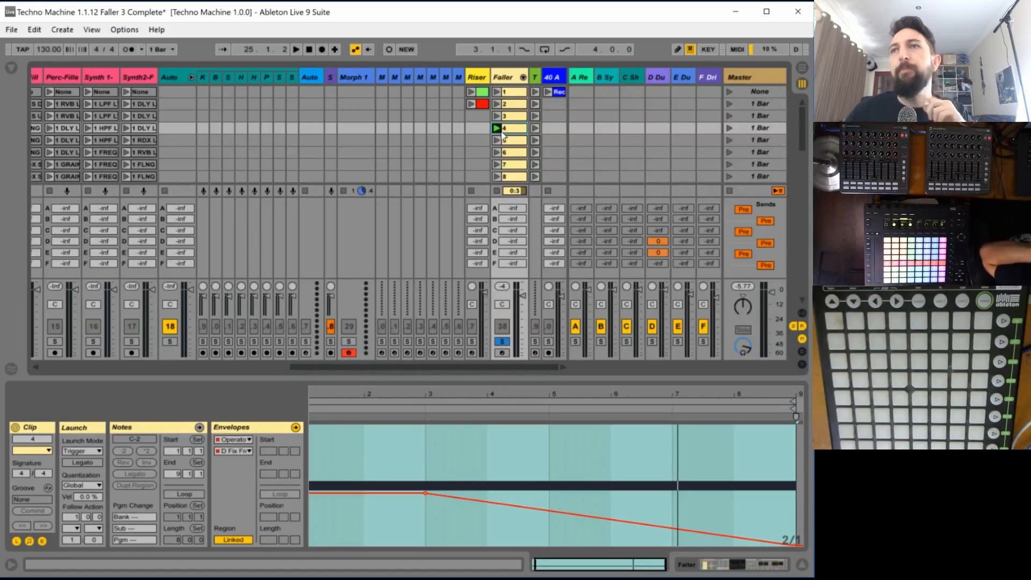
- Play Faller clip 4 in short passes to judge how the layered oscillators and filter sweep sound
key("space")
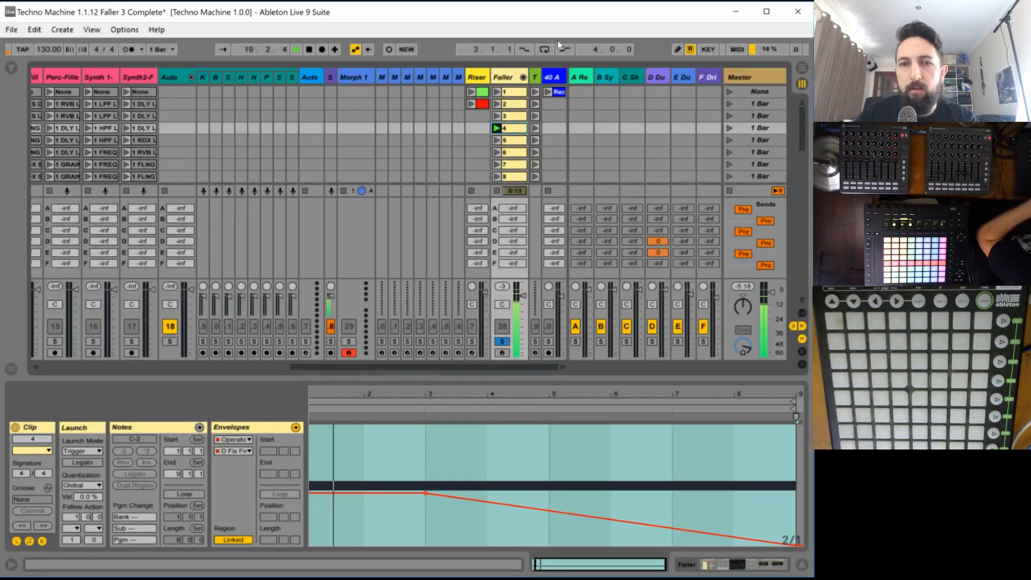
key("space")
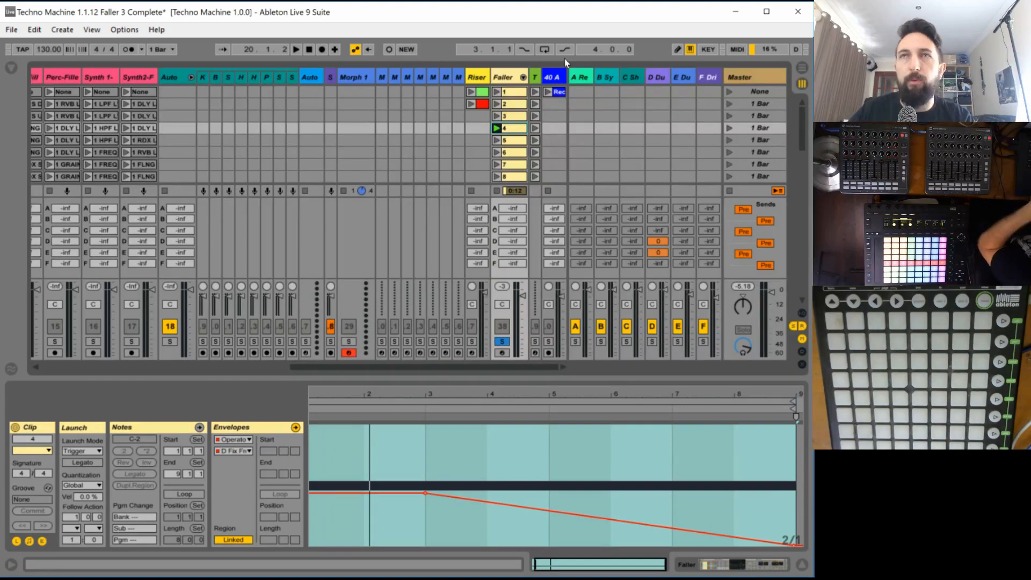
key("space")
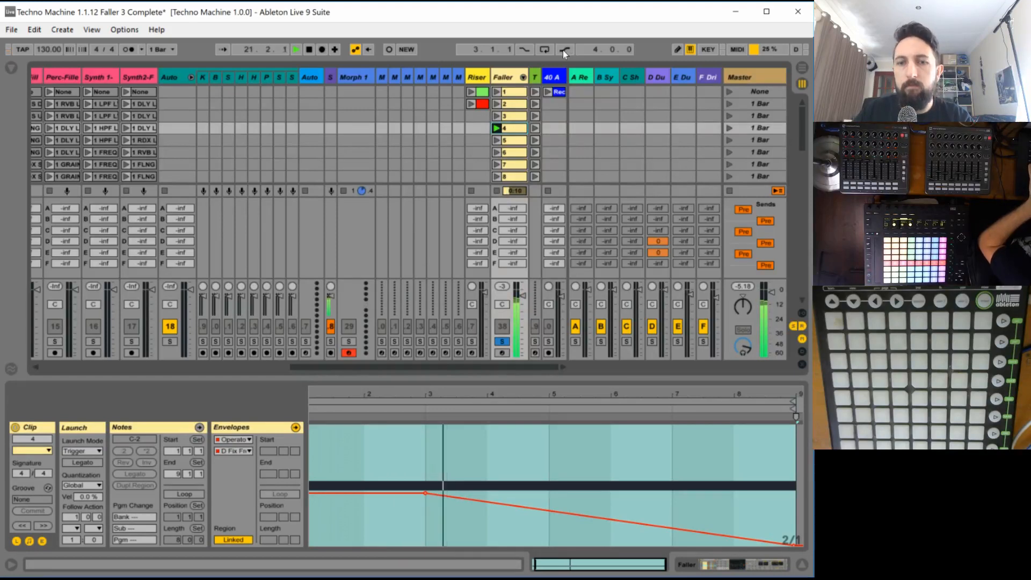
key("space")
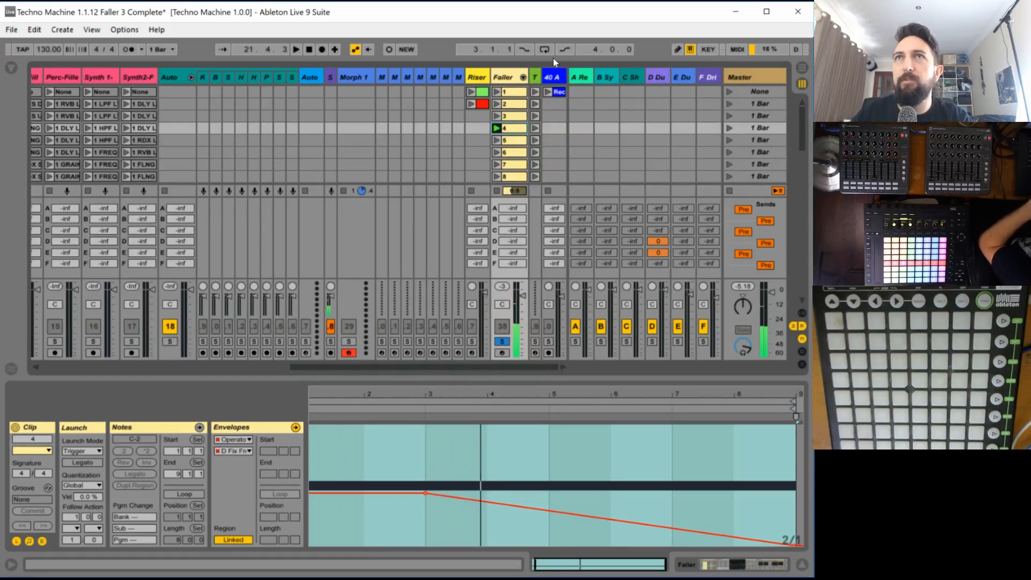
key("space")
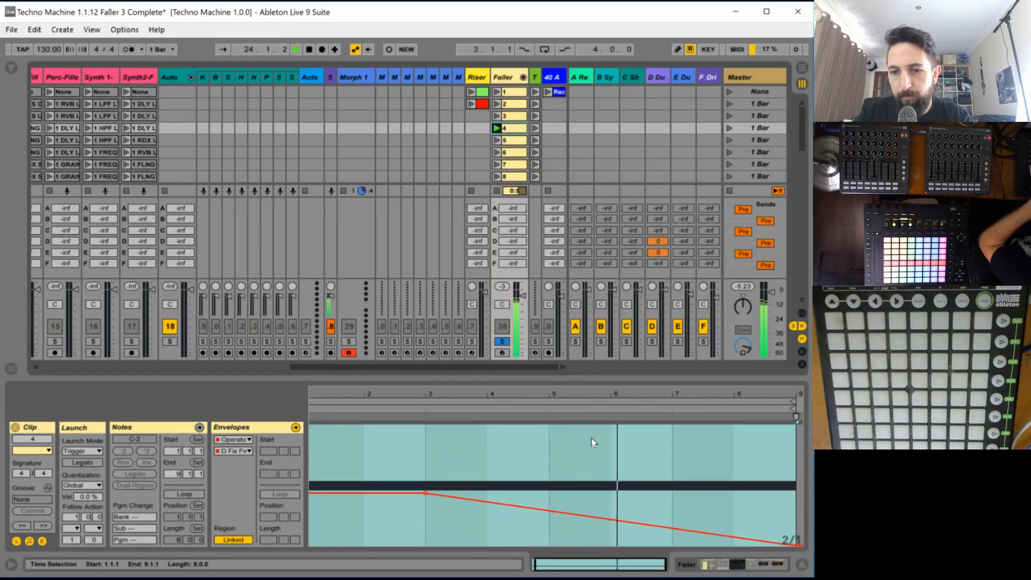
- Add an EQ Eight after the Reverb in faller 4's device chain
double_click(497, 76)
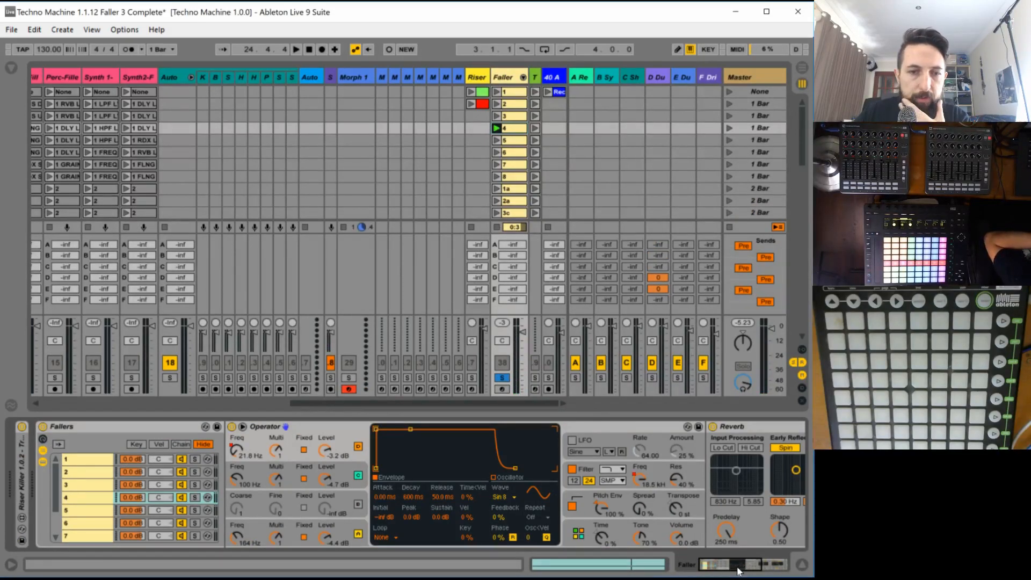
left_click_drag(738, 570, 770, 569)
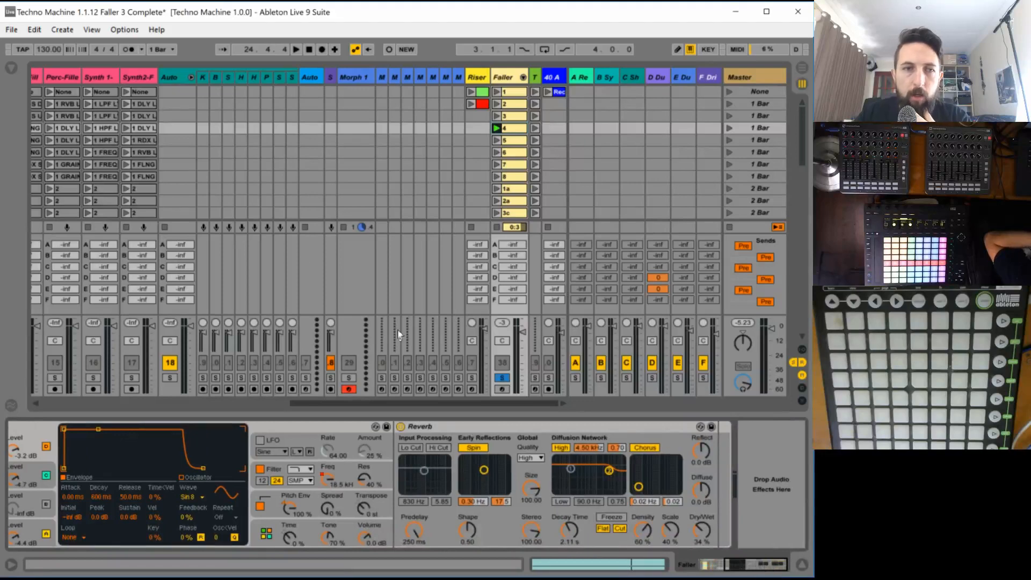
left_click(11, 69)
left_click(39, 139)
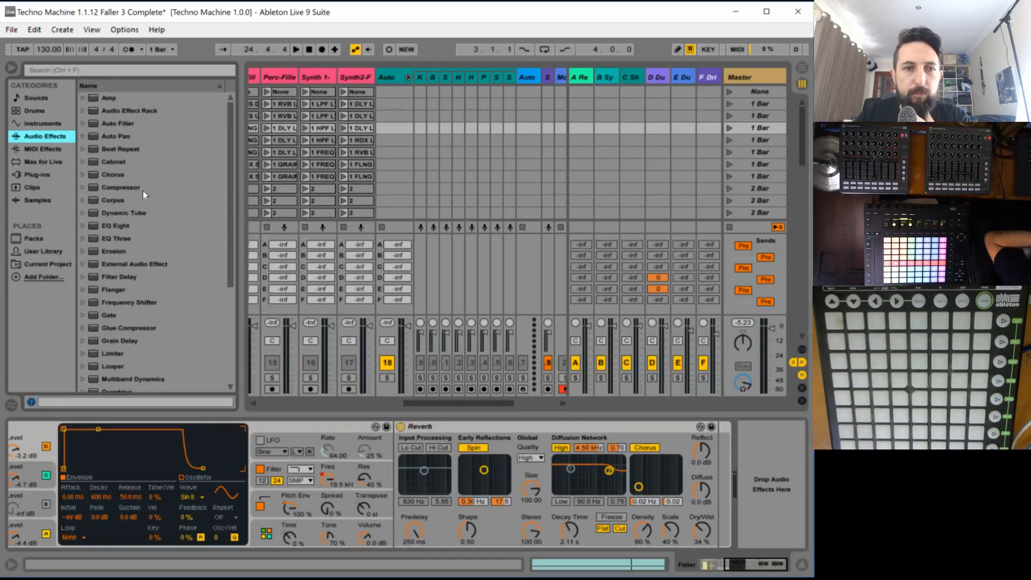
left_click_drag(122, 228, 649, 493)
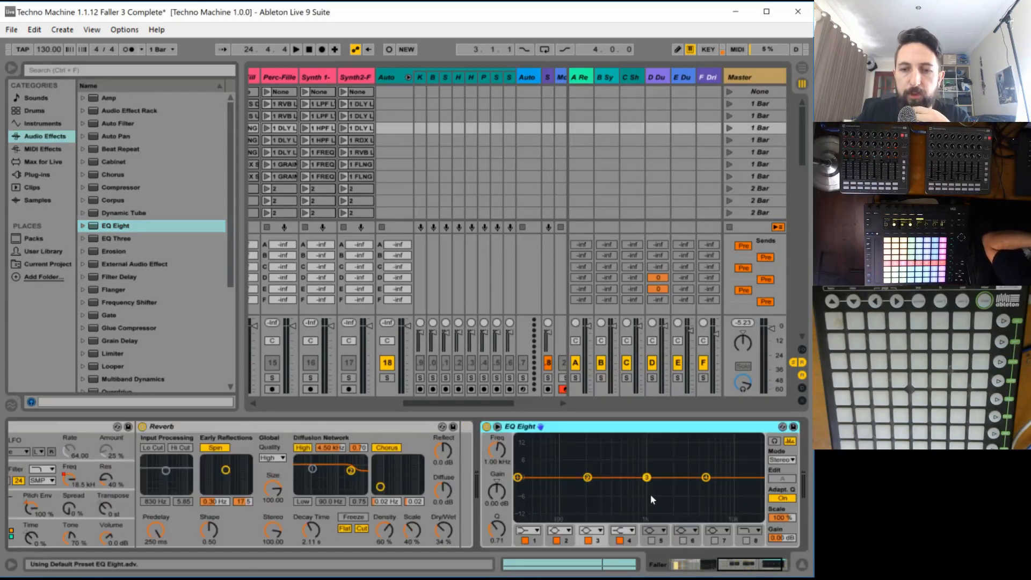
- Turn off EQ Eight bands 2, 3 and 4 and make band 1 the steepest low-cut filter
left_click(557, 540)
left_click(588, 540)
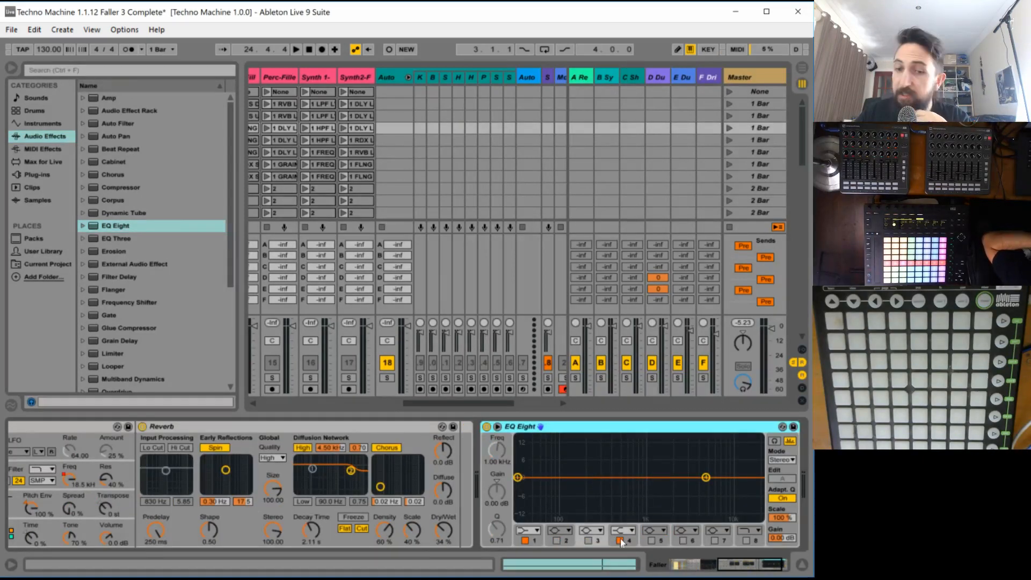
left_click(620, 540)
left_click(534, 532)
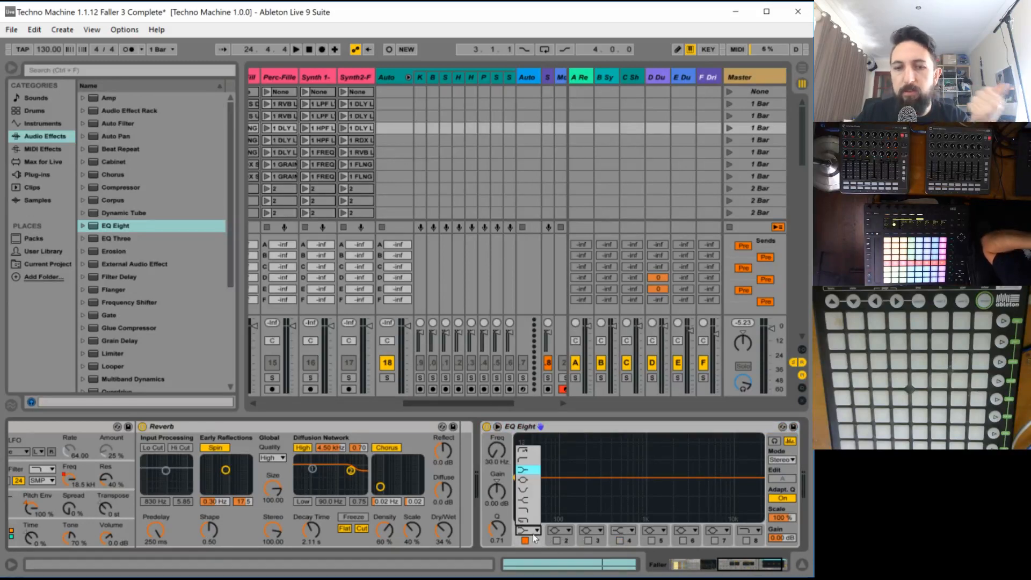
left_click(523, 459)
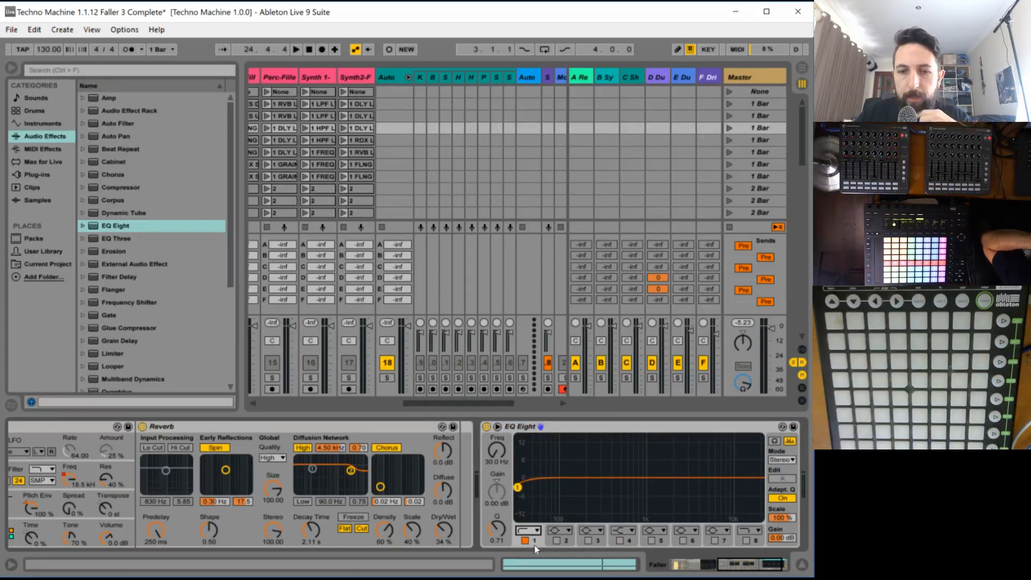
left_click(534, 532)
left_click(524, 451)
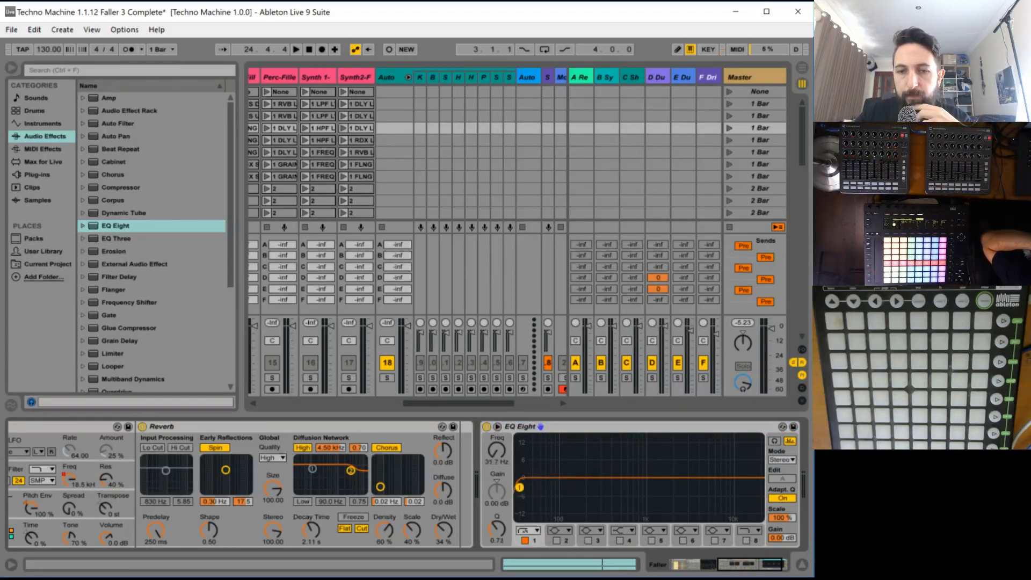
- Raise the EQ Eight low-cut frequency to about 116 Hz during playback and close the browser
left_click_drag(519, 487, 562, 489)
key("space")
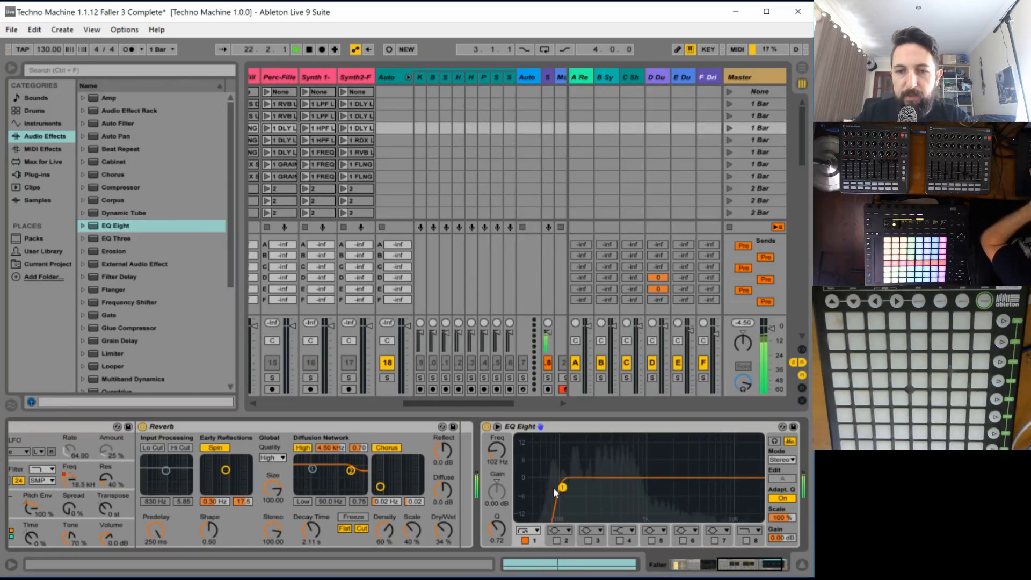
left_click_drag(562, 488, 566, 485)
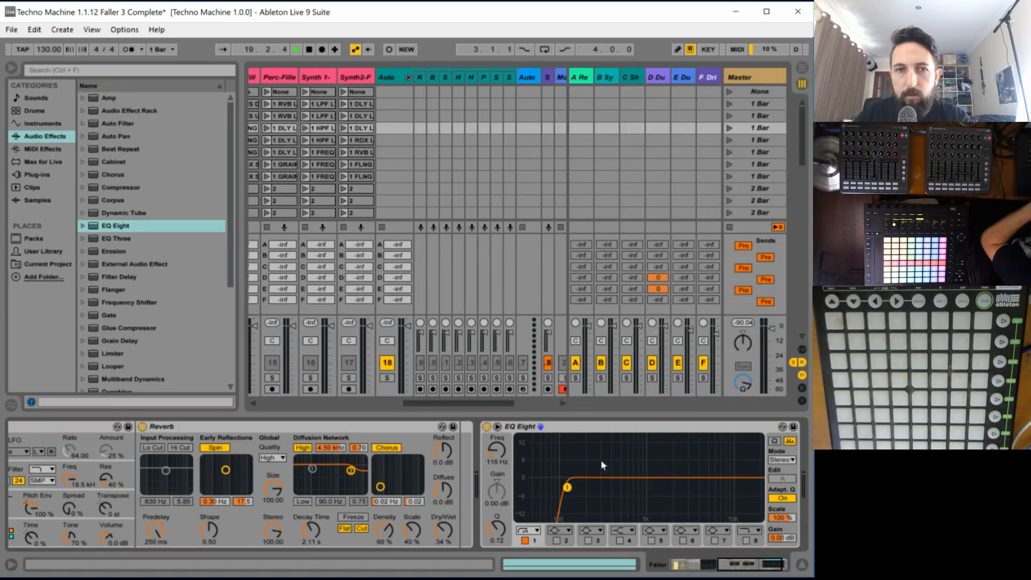
left_click(11, 68)
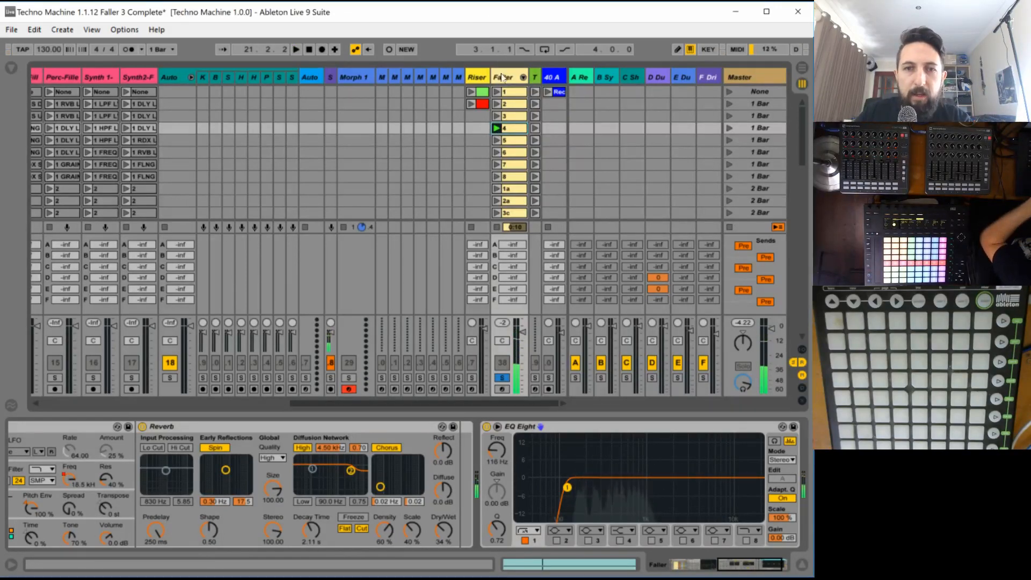
- Automate Operator's filter resonance in Faller clip 4, level until bar 2 and rising shortly after it to about 103%
left_click_drag(747, 565, 698, 564)
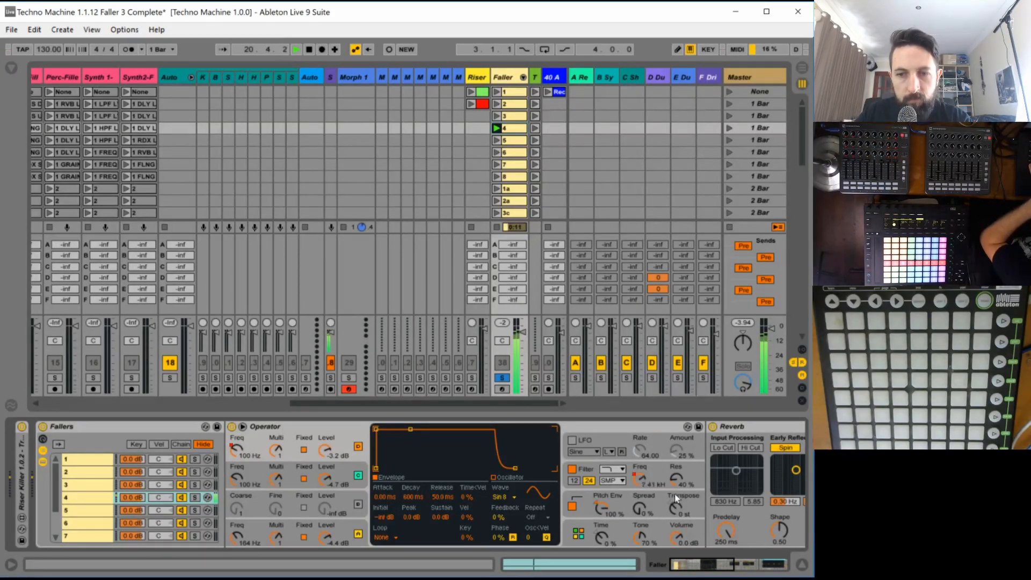
left_click(519, 130)
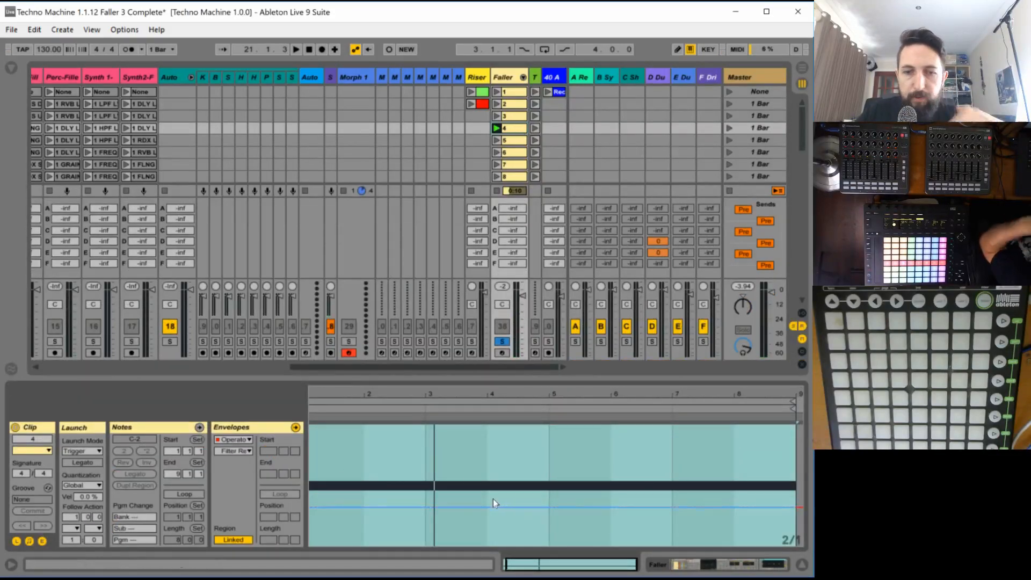
key("space")
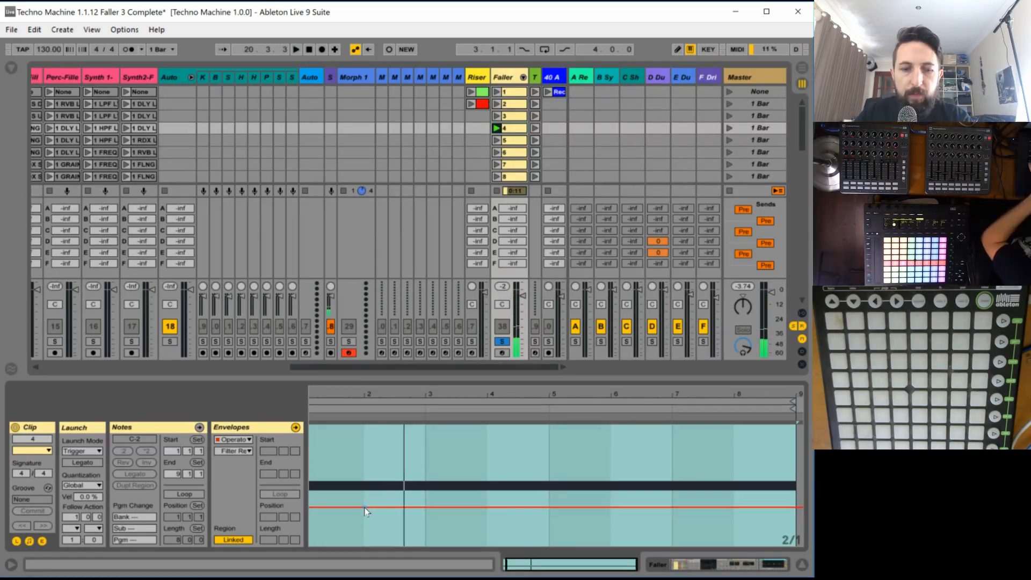
key("ctrl+a")
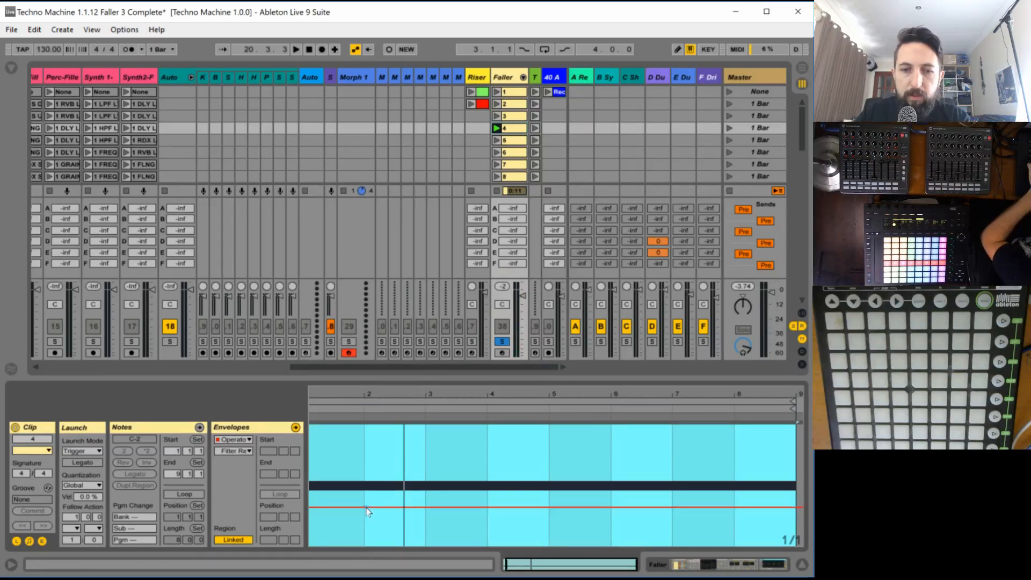
left_click(363, 507)
left_click_drag(386, 507, 374, 473)
key("space")
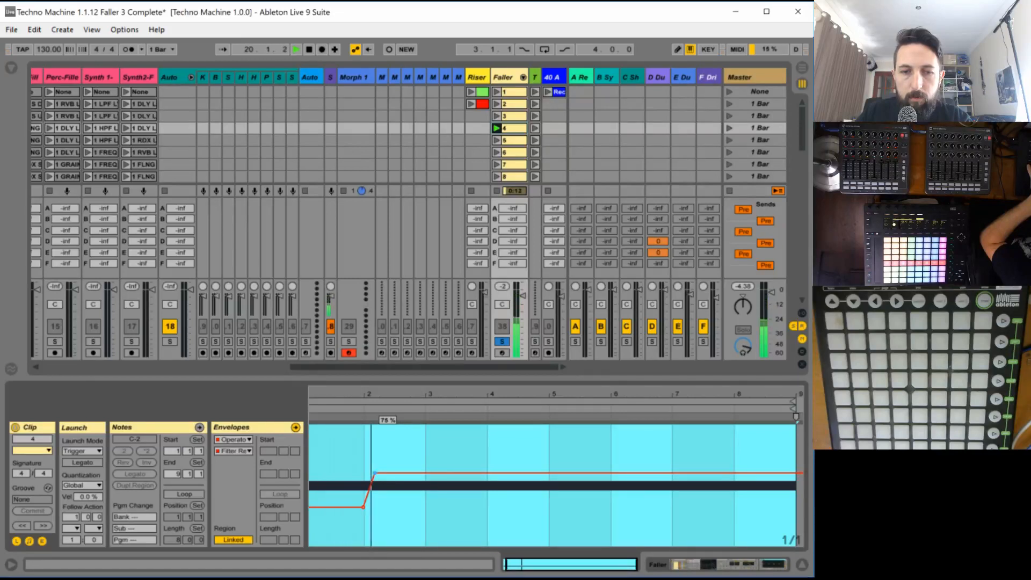
left_click_drag(374, 472, 376, 462)
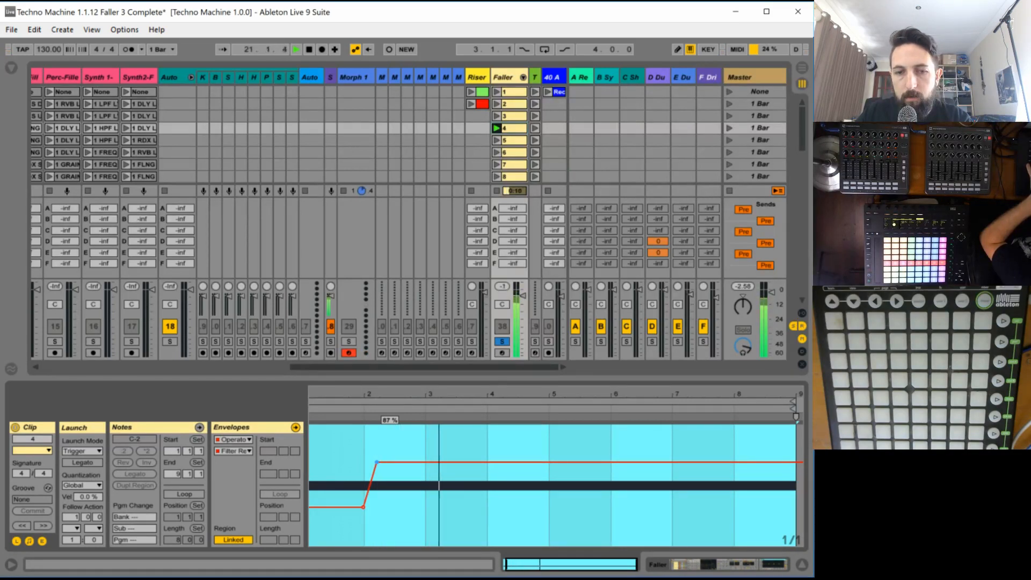
left_click_drag(377, 461, 386, 446)
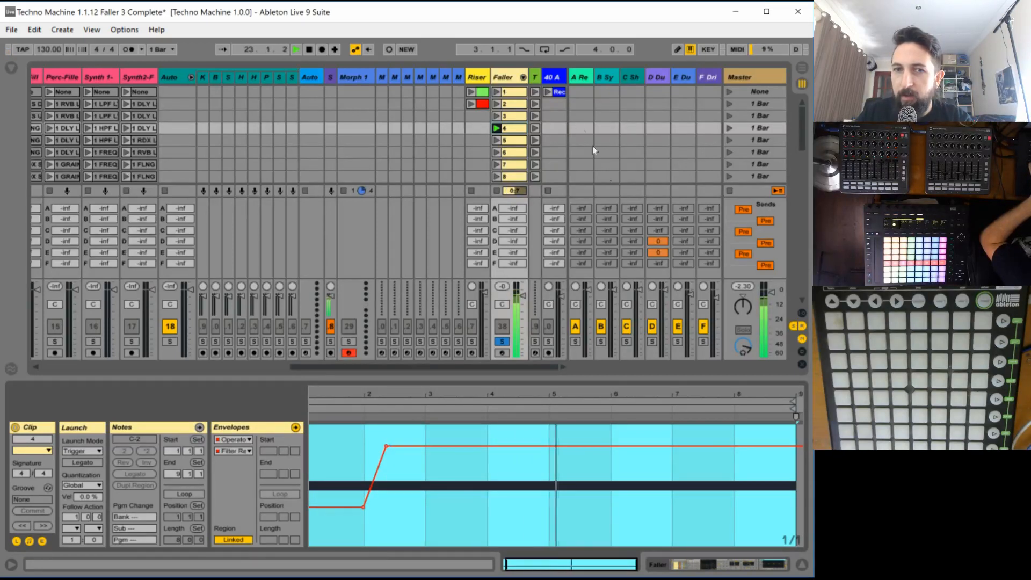
- Automate Operator's LFO On parameter in Faller clip 4 so the LFO switches on at bar 3
double_click(506, 77)
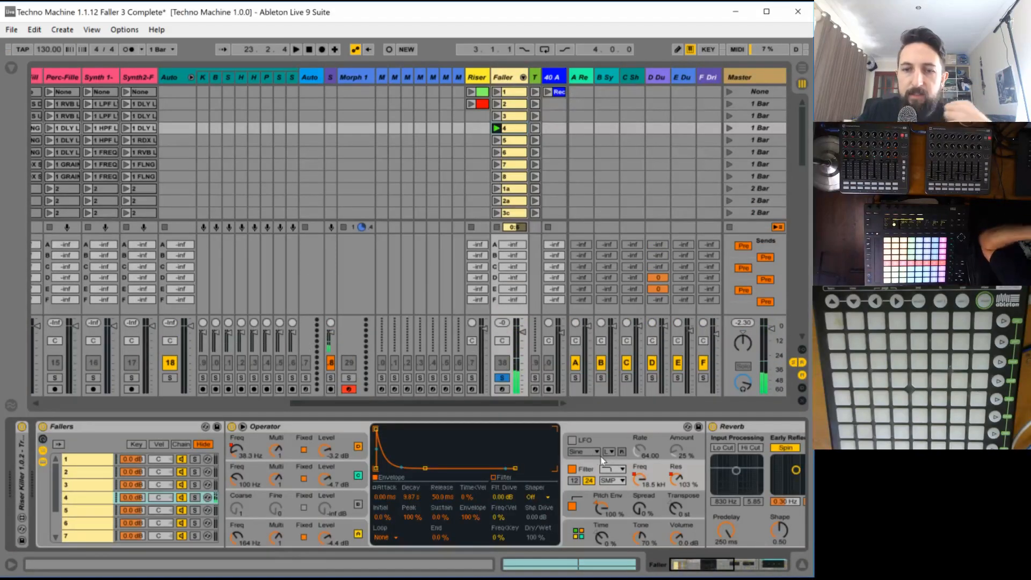
left_click(574, 435)
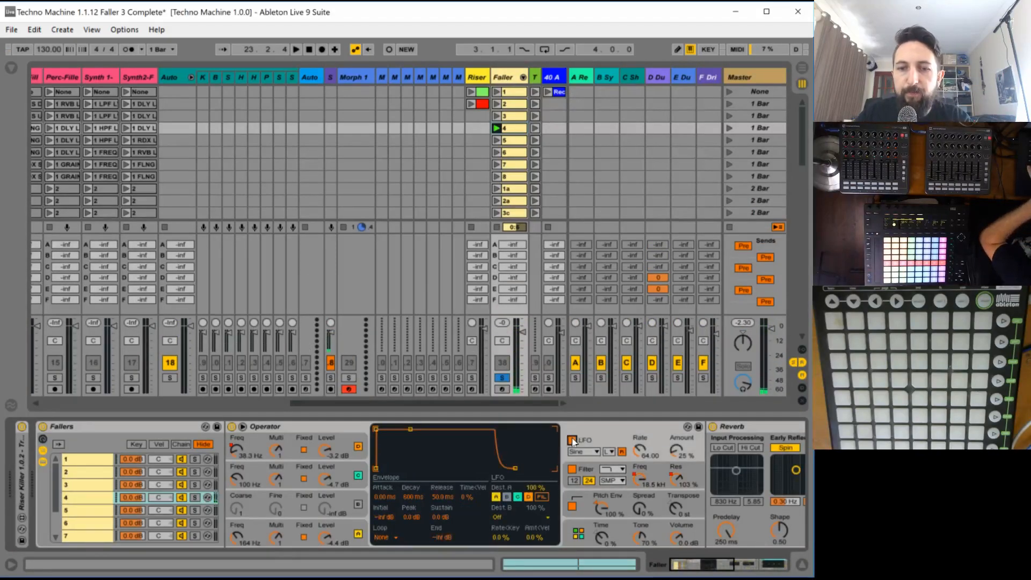
double_click(516, 127)
key("space")
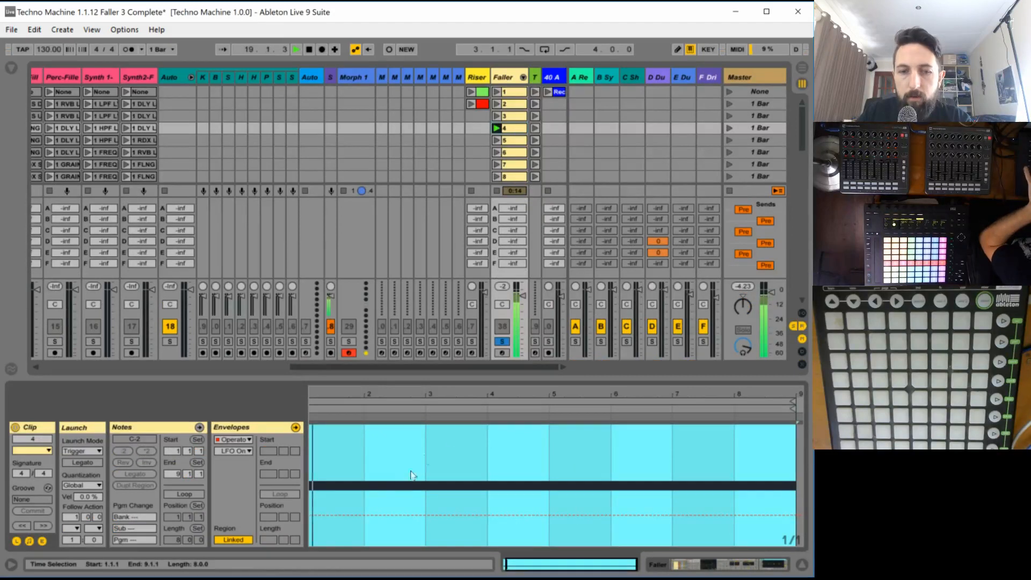
key("b")
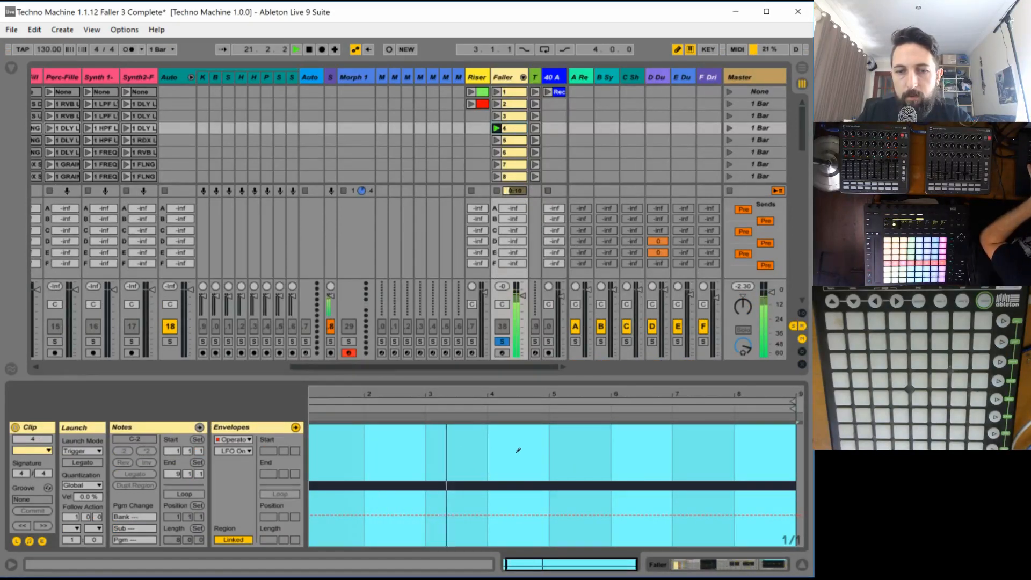
left_click(460, 456)
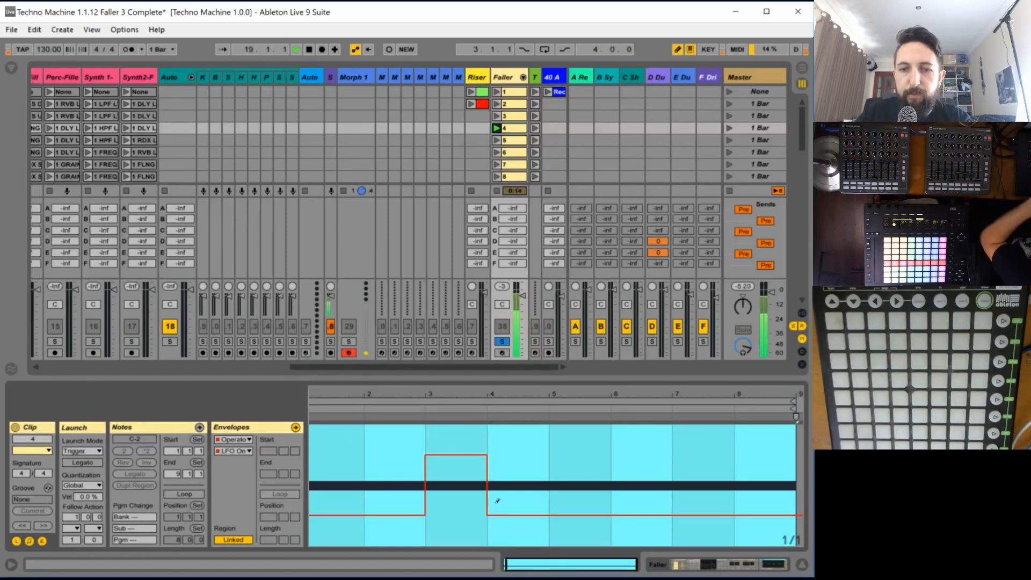
key("b")
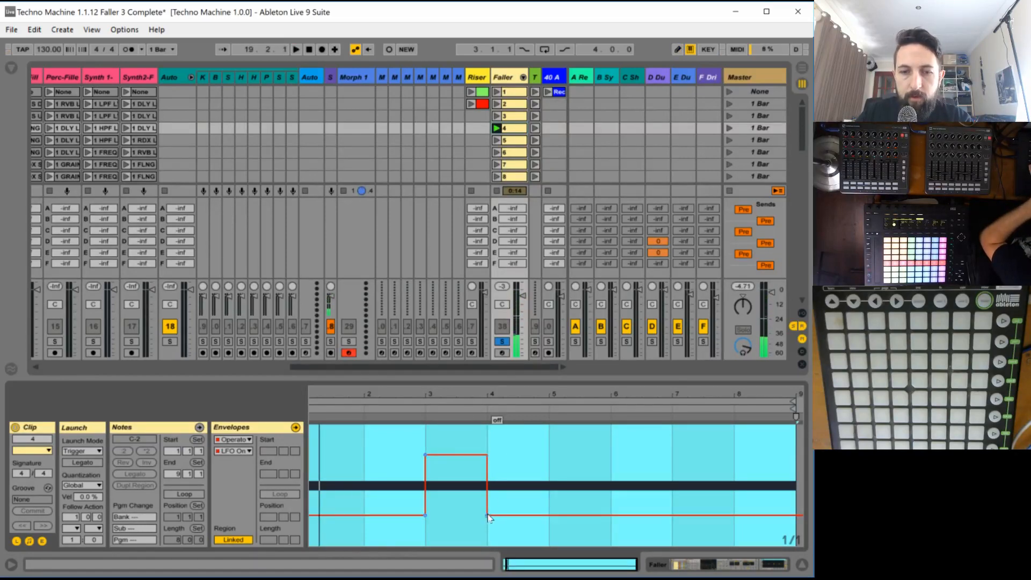
left_click(487, 515)
- Turn off the oscillator and filter targets of the LFO's destination A and set destination B to Vol
left_click(505, 78)
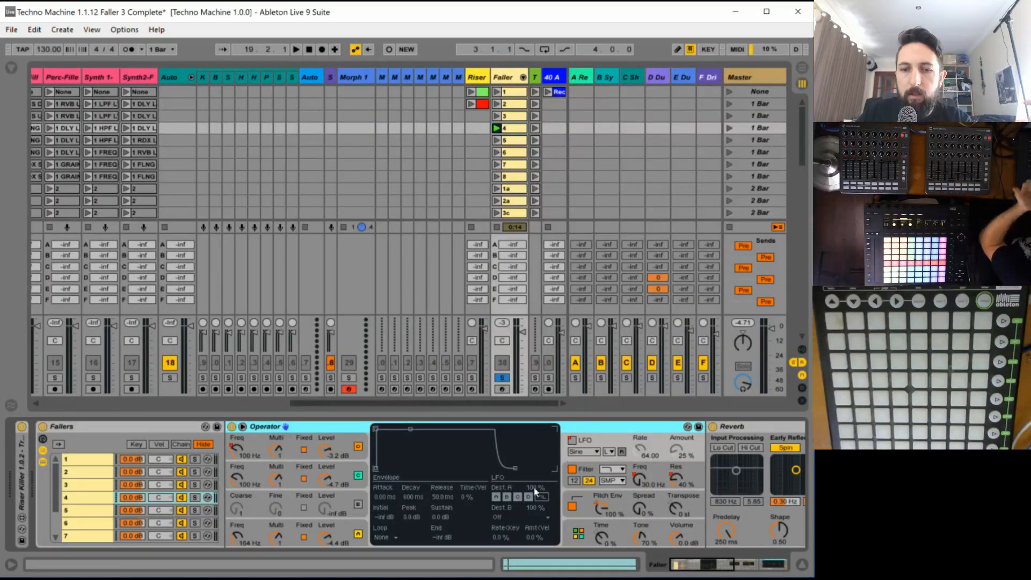
left_click(517, 497)
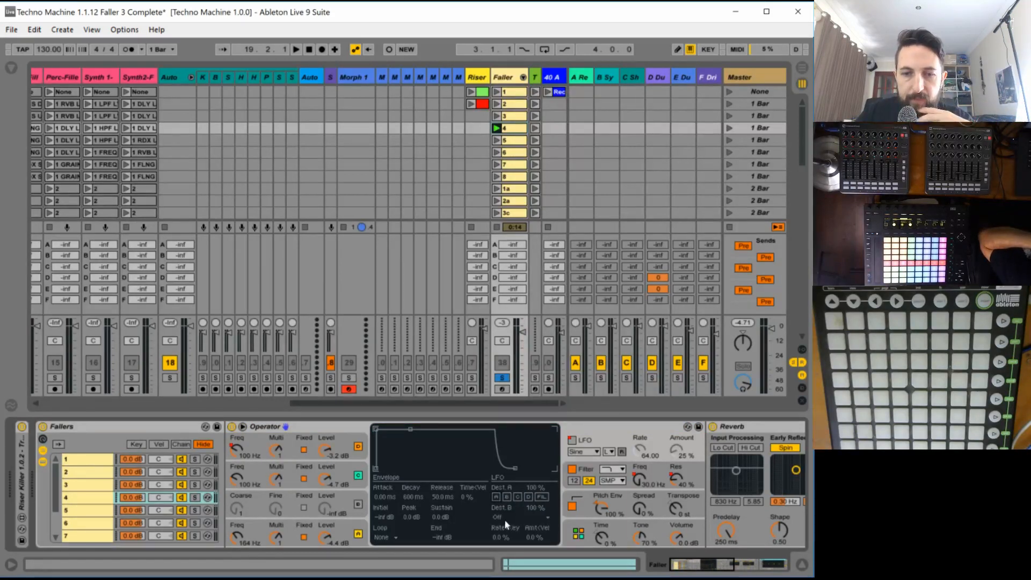
left_click(504, 519)
left_click(524, 477)
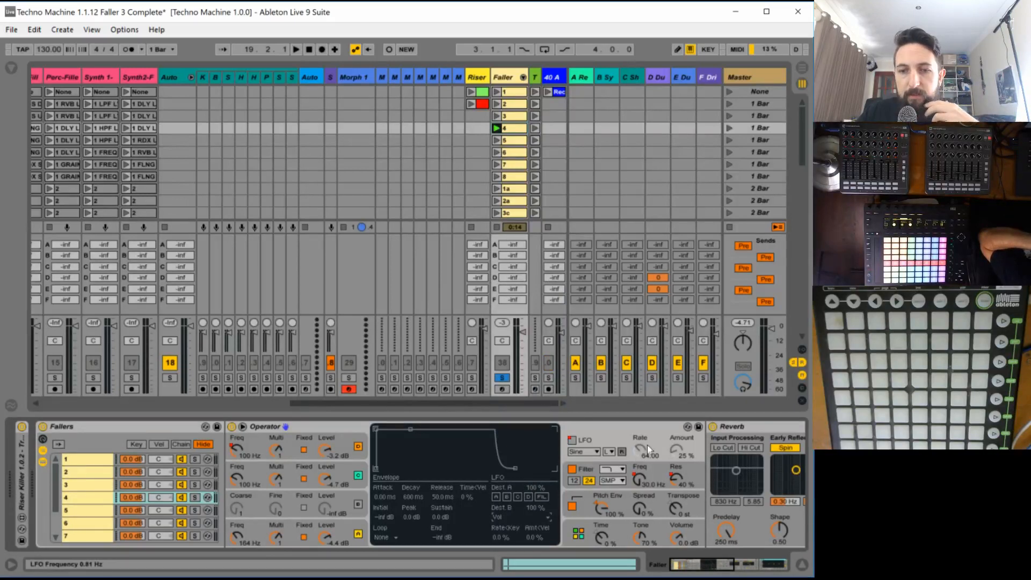
- Sync faller 4's LFO to the tempo with a 1/16 rate and give it the SwDown waveform
left_click(609, 451)
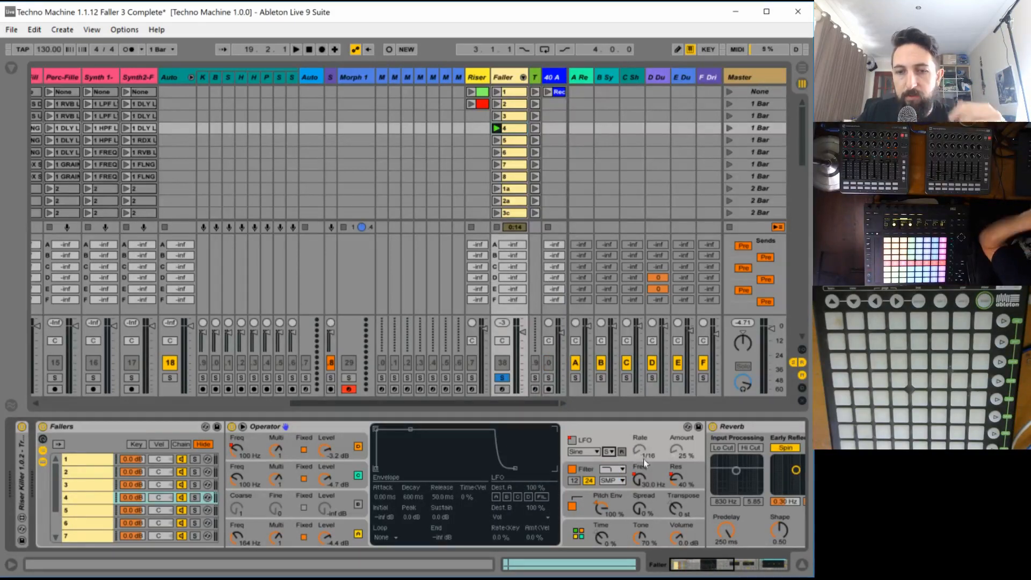
left_click(582, 451)
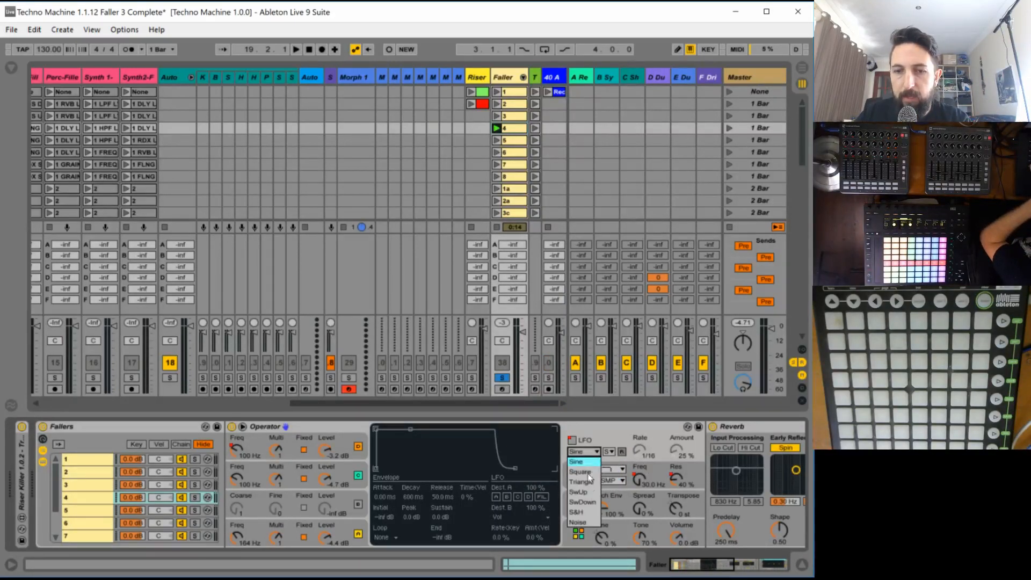
left_click(584, 502)
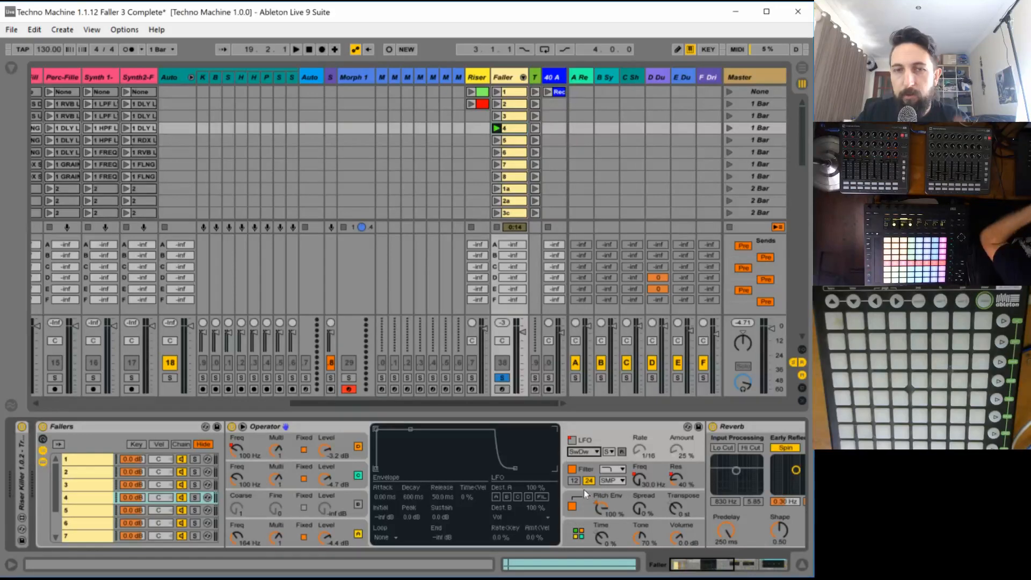
- Set the amount of faller 4's LFO to 100% and audition it both in the full mix and soloed
key("space")
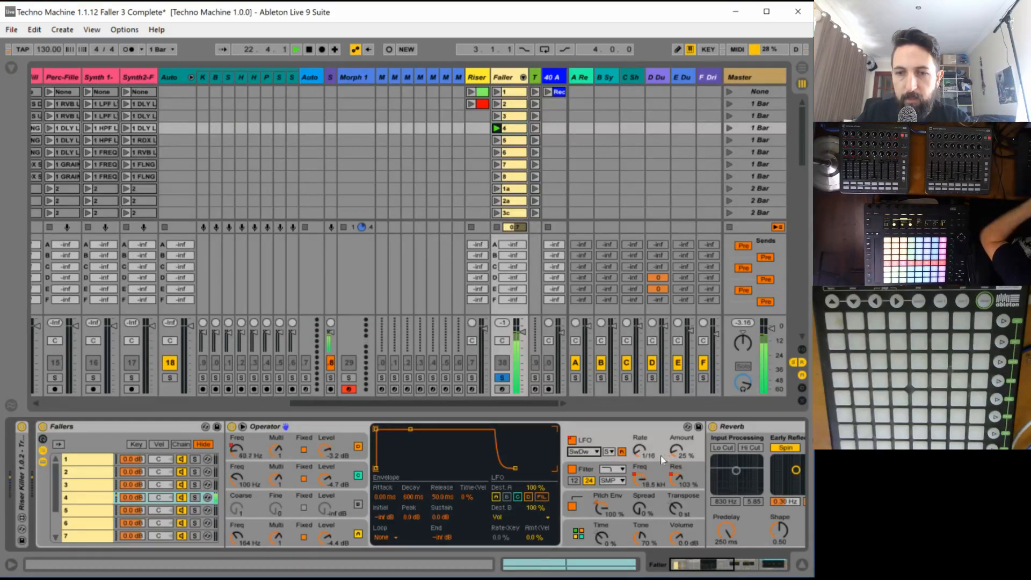
key("space")
left_click_drag(676, 451, 676, 397)
key("space")
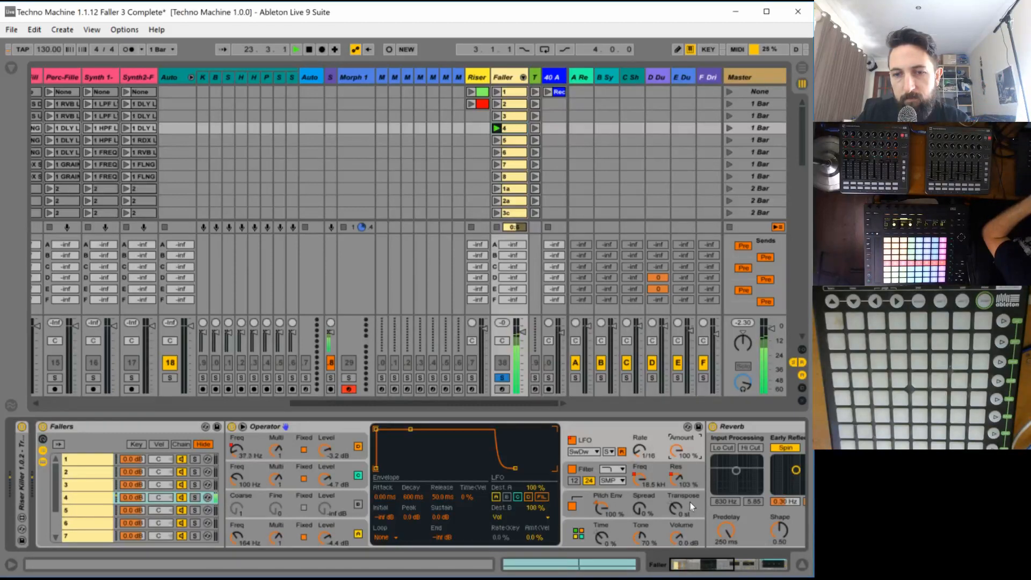
left_click(501, 377)
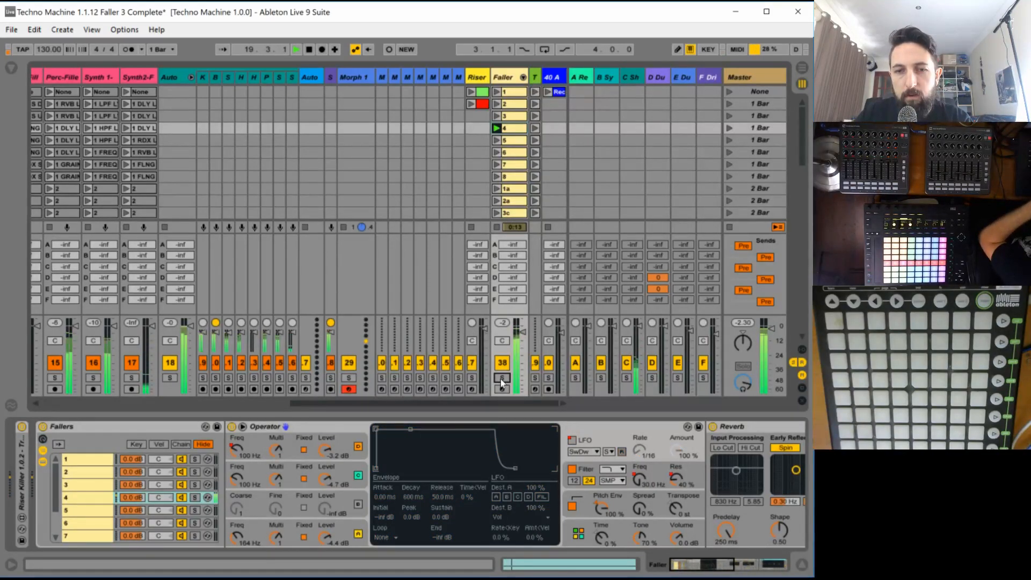
left_click(502, 378)
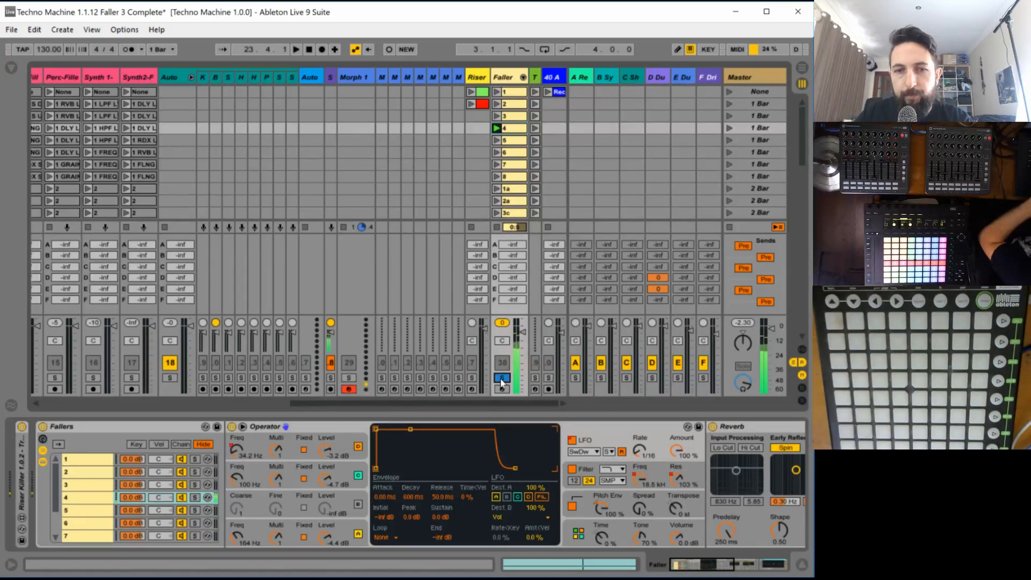
- Raise the level of oscillator C in faller 4's Operator to -0.6 dB and audition the sound
left_click(325, 478)
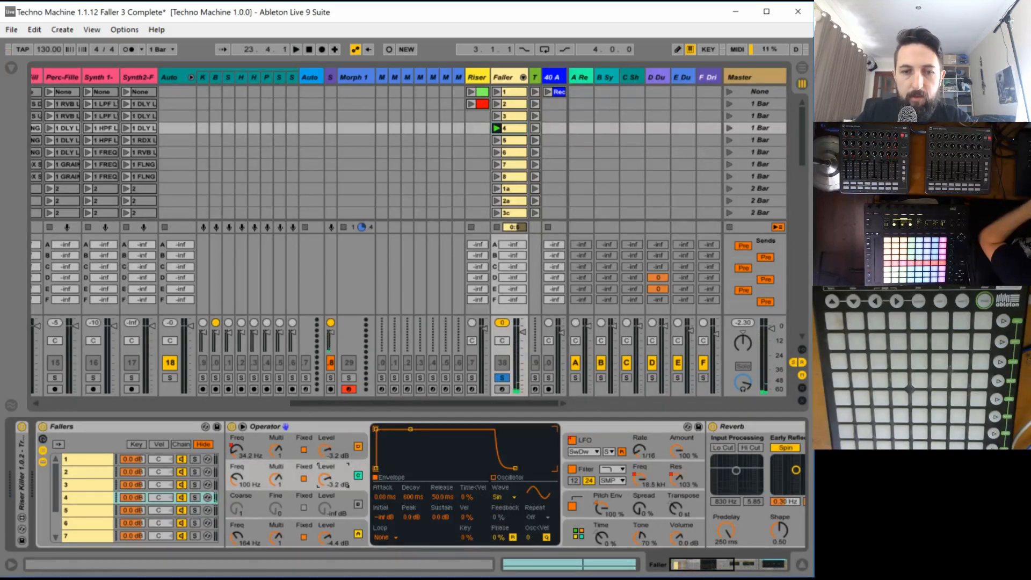
key("space")
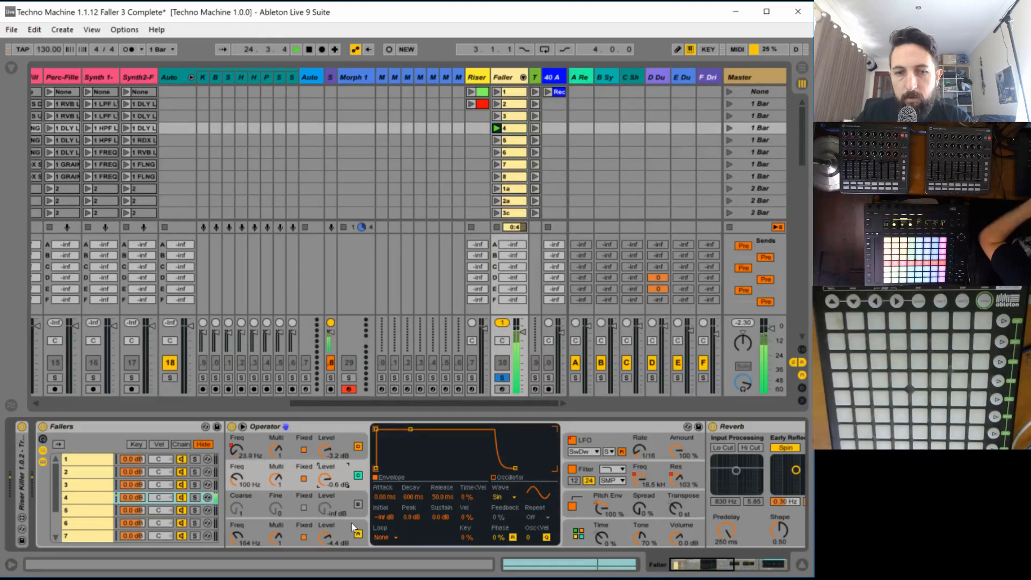
key("space")
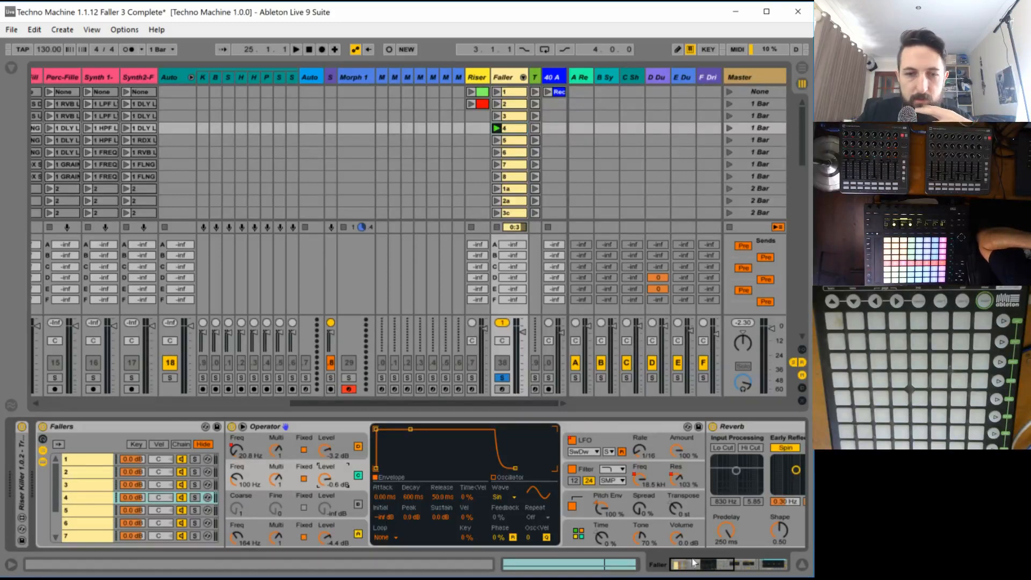
- Reshape oscillator D's fixed-frequency envelope in Faller clip 4 so the pitch dips at bar 5 and rises until the clip's end at bar 9
left_click(236, 450)
left_click(504, 132)
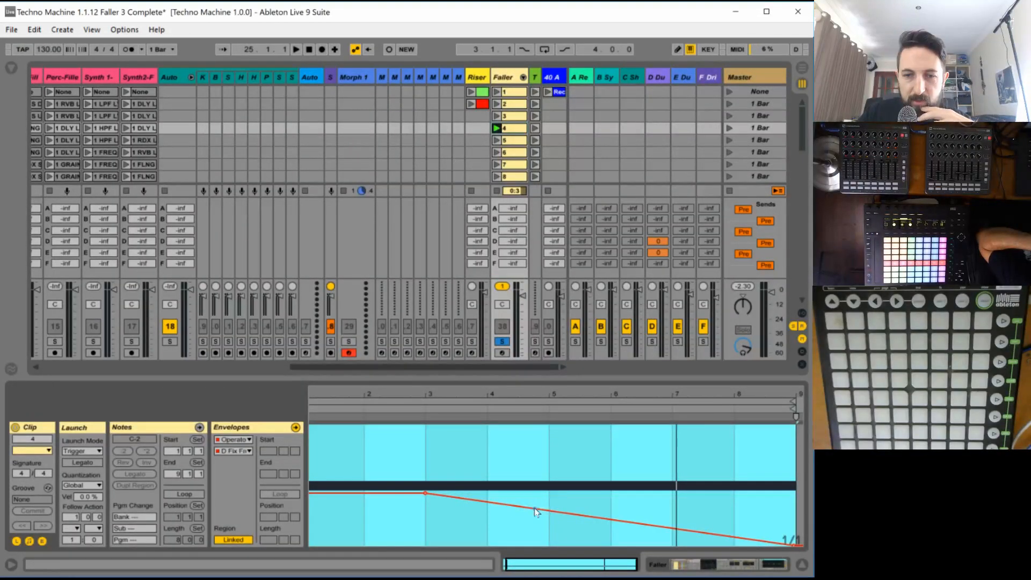
left_click_drag(558, 513, 793, 484)
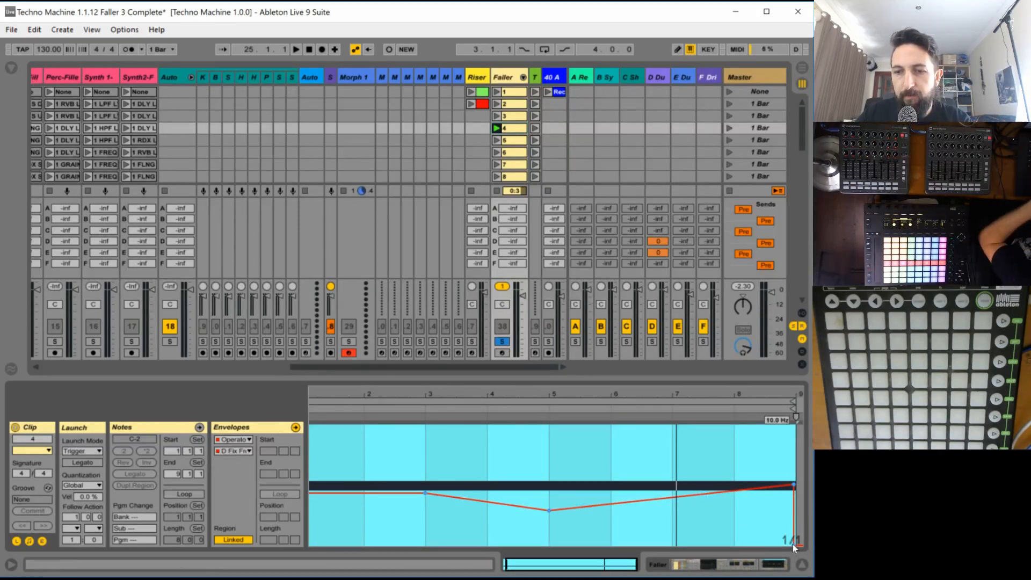
left_click_drag(793, 485, 854, 484)
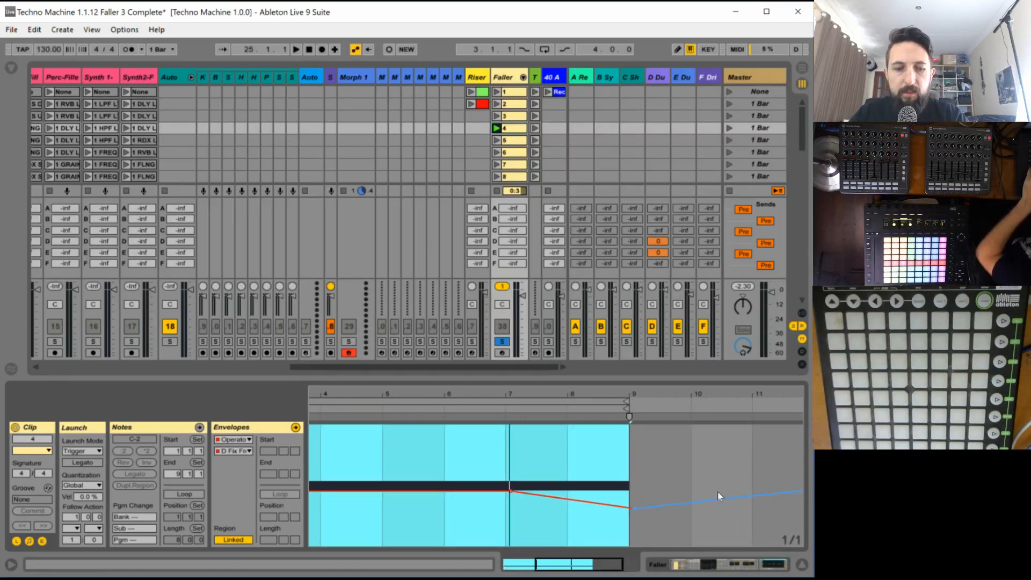
key("ctrl+z")
double_click(581, 564)
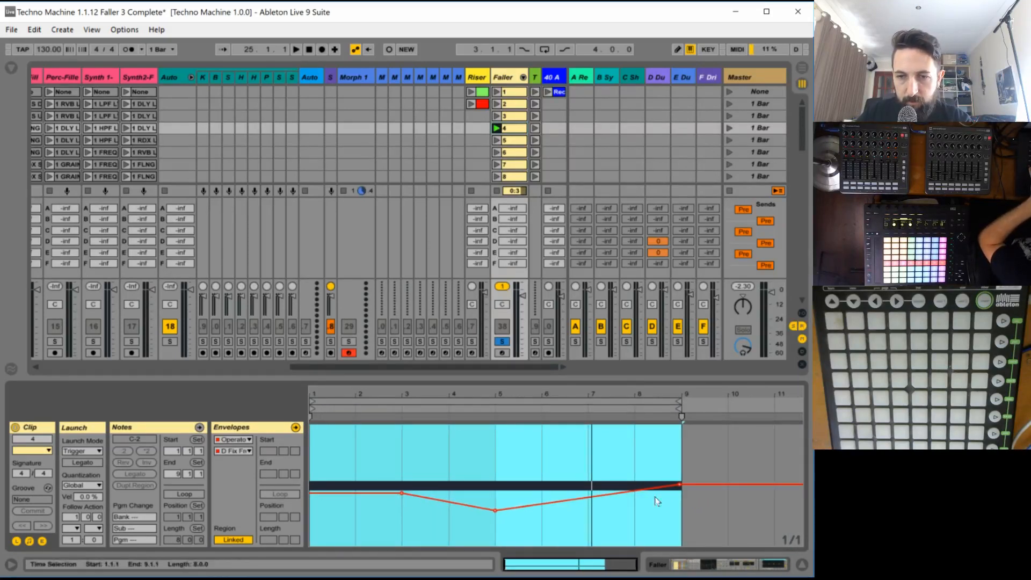
key("space")
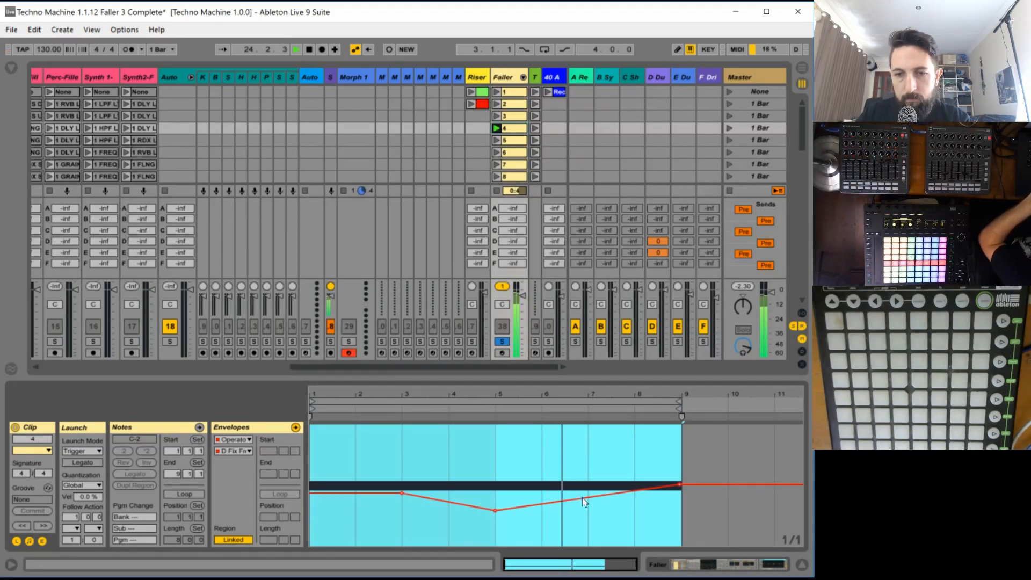
- Try a bar 7 peak in clip 4's oscillator D frequency envelope, first at about 848 Hz and at a lower height
left_click_drag(585, 502, 587, 446)
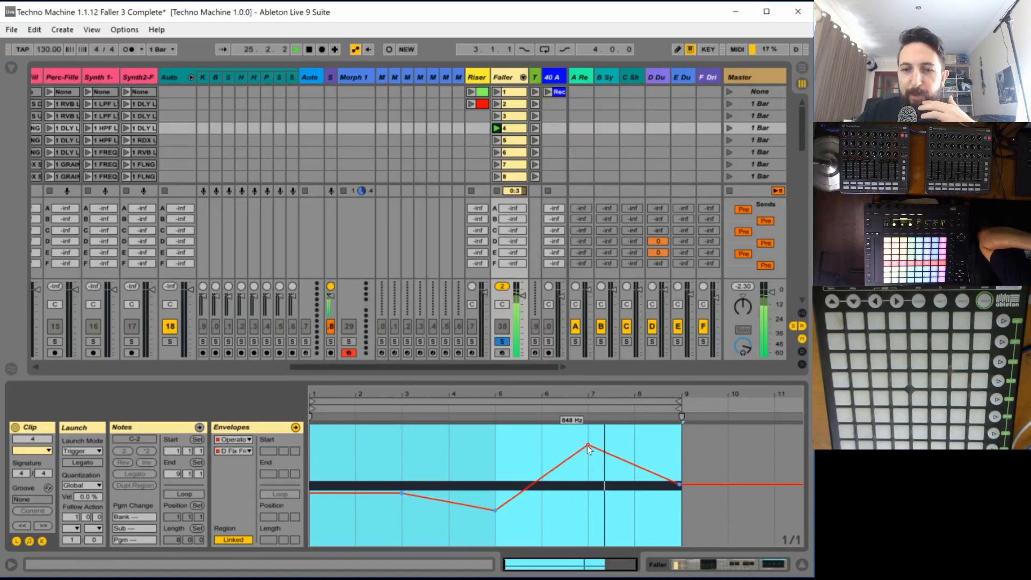
left_click_drag(587, 449, 624, 454)
key("space")
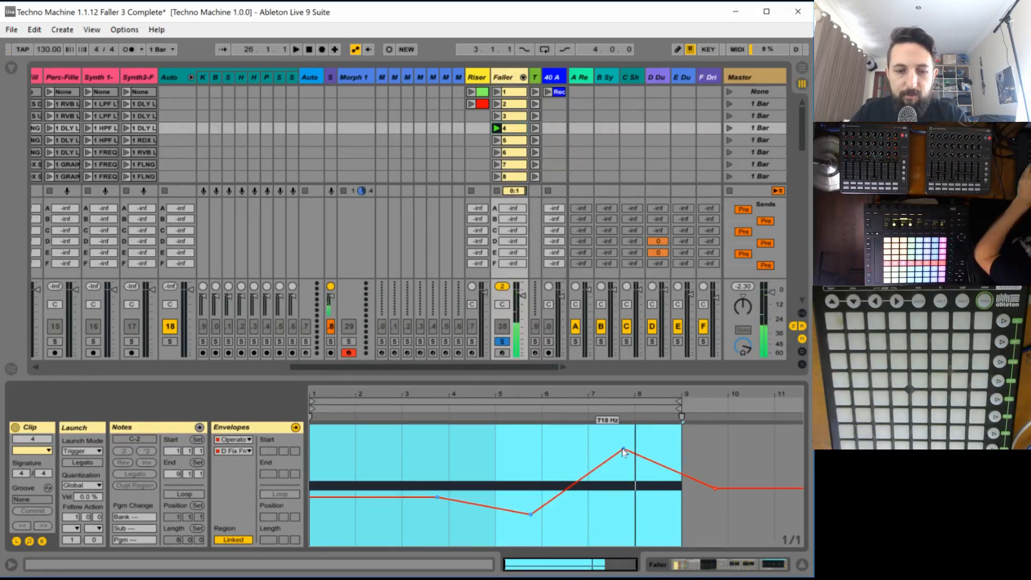
key("ctrl+z")
left_click(617, 449)
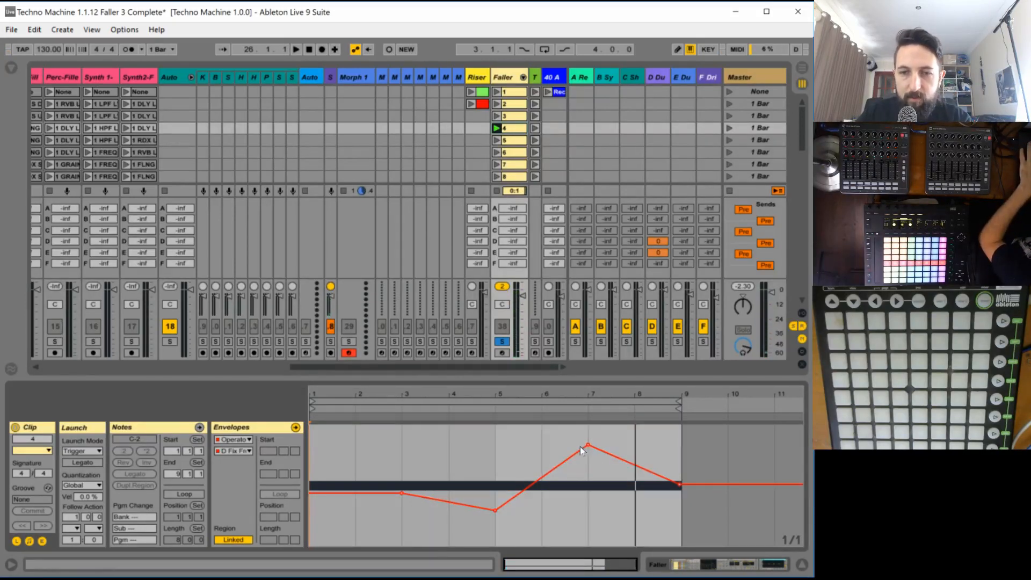
left_click_drag(588, 446, 588, 470)
key("space")
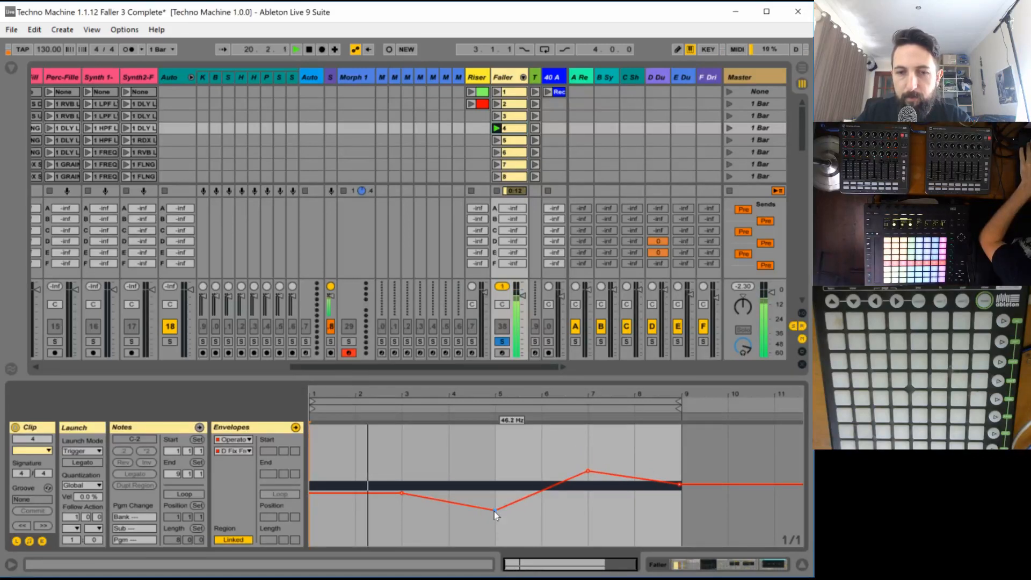
- Remove the bar 7 breakpoint, set the bar 5 point to about 292 Hz and the end point to about 29.9 Hz, and audition clip 4
left_click_drag(494, 511, 560, 493)
key("ctrl+z")
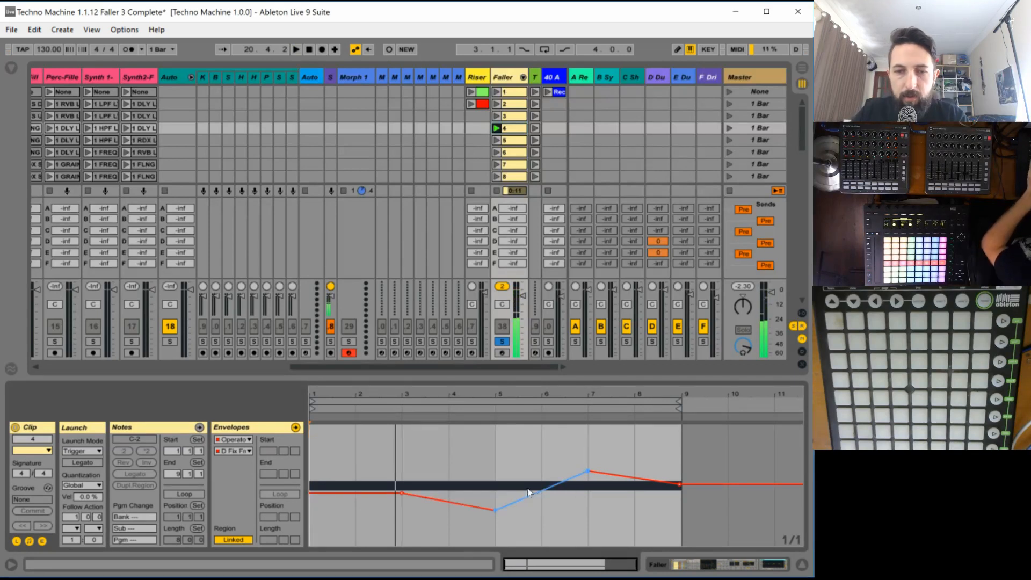
left_click_drag(495, 510, 497, 461)
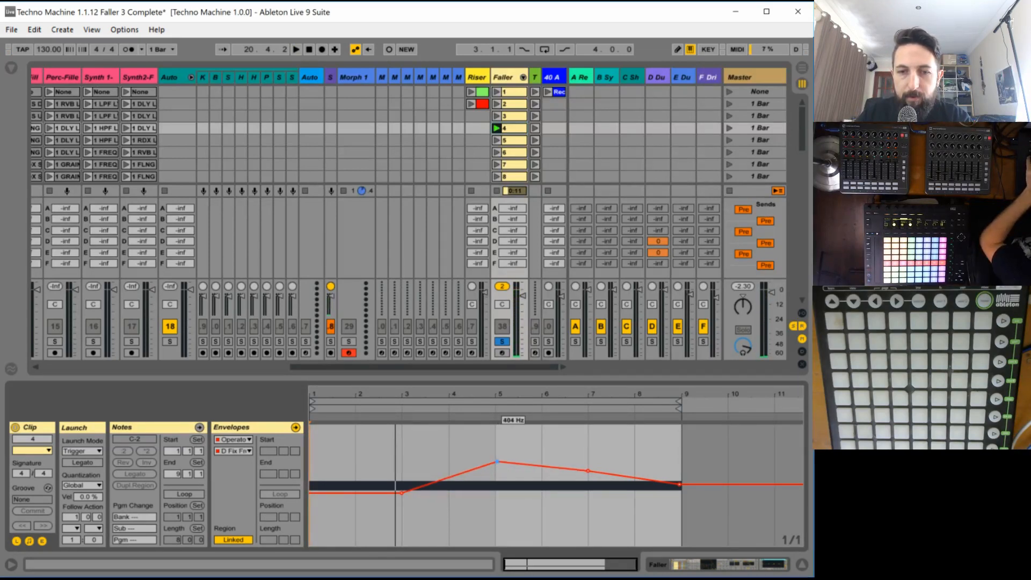
key("space")
left_click(587, 471)
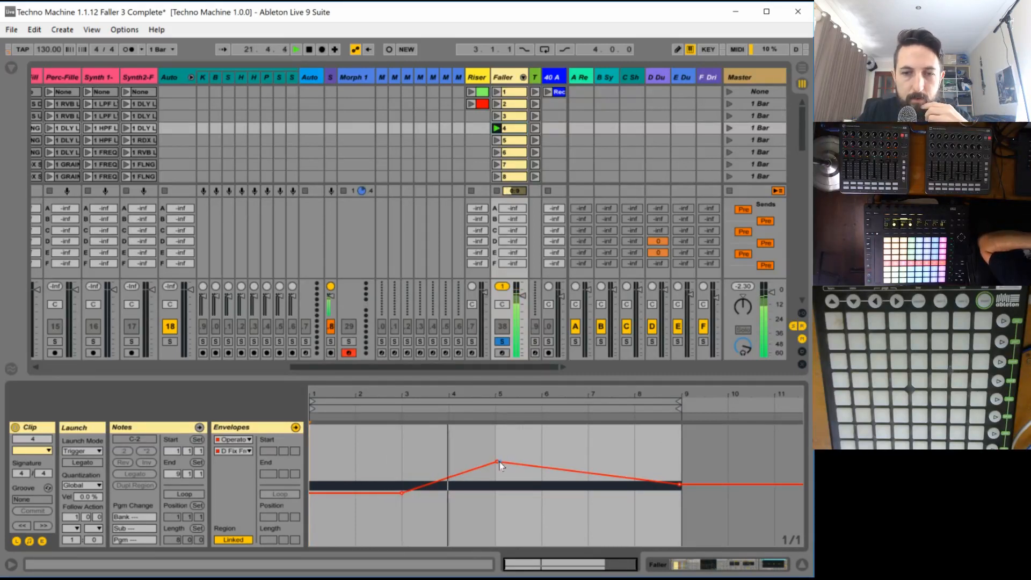
left_click_drag(496, 461, 497, 469)
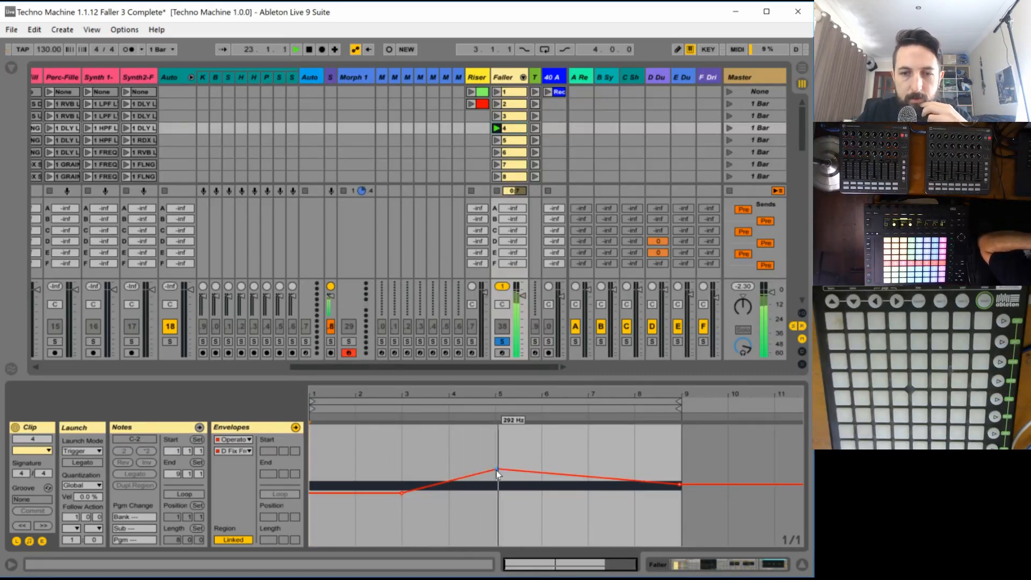
left_click_drag(676, 484, 681, 520)
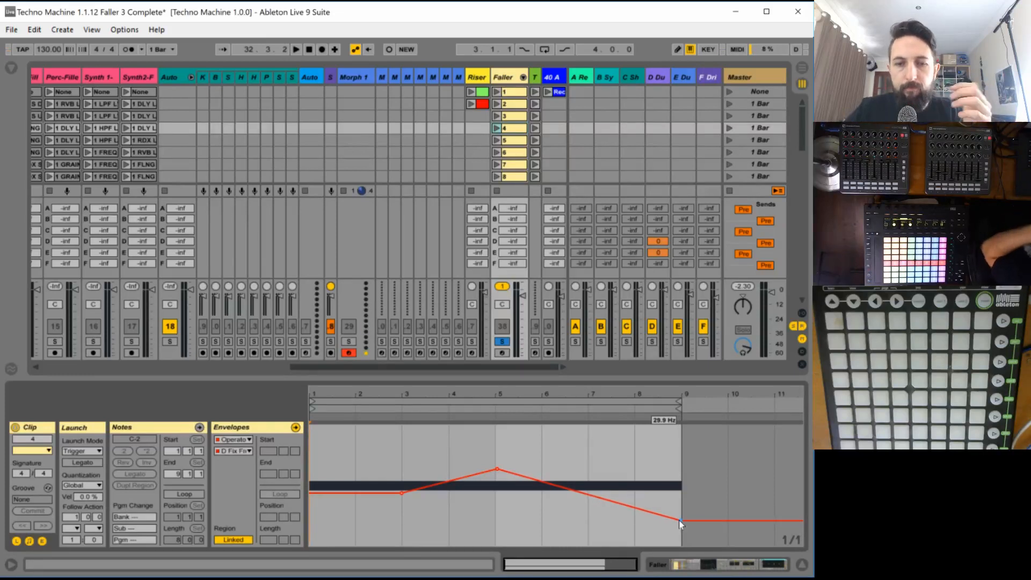
left_click(496, 129)
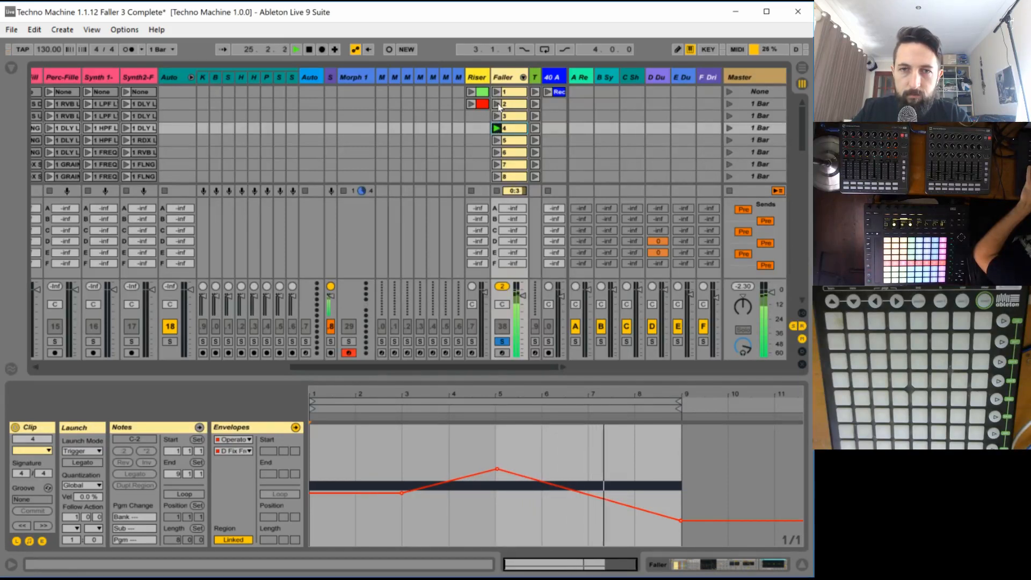
- Try the Square waveform on faller 4's LFO, change it to SwUp and audition the result
left_click(503, 79)
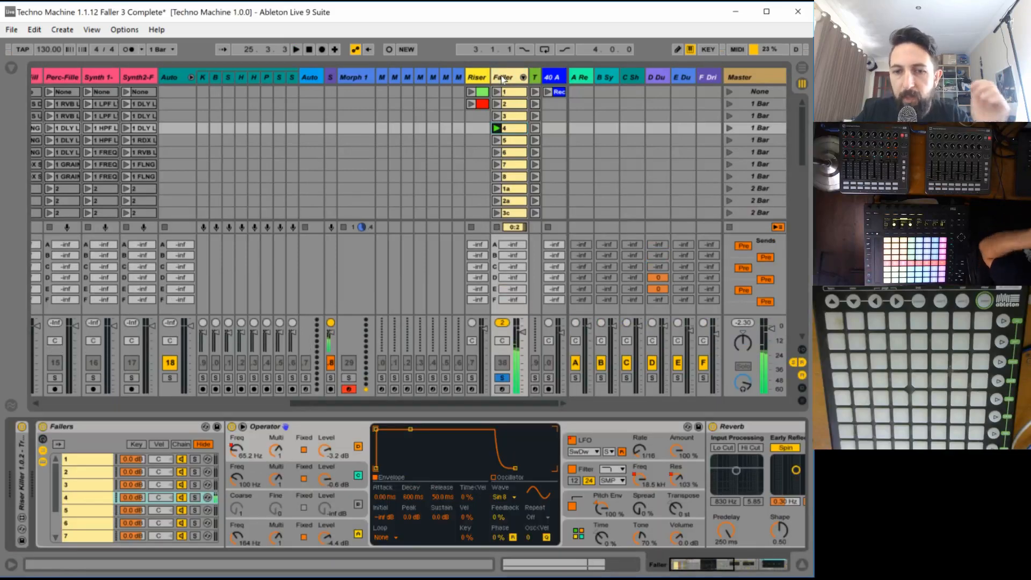
left_click(581, 452)
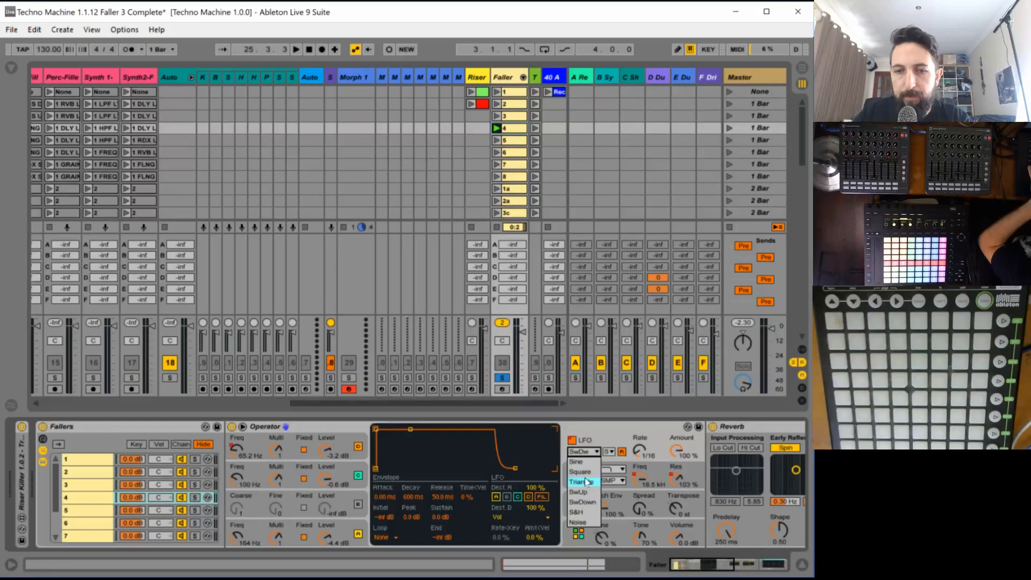
left_click(585, 472)
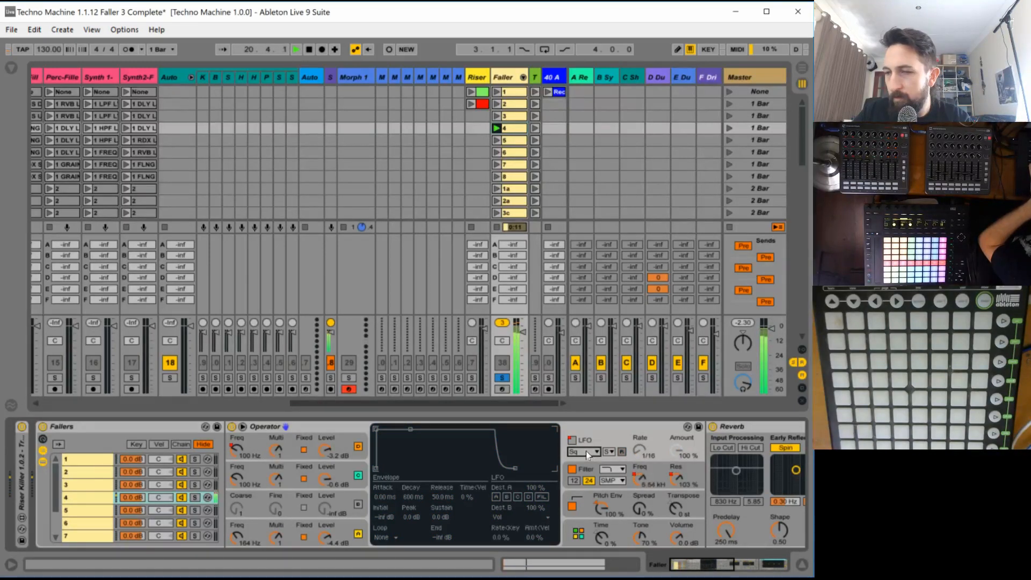
left_click(585, 451)
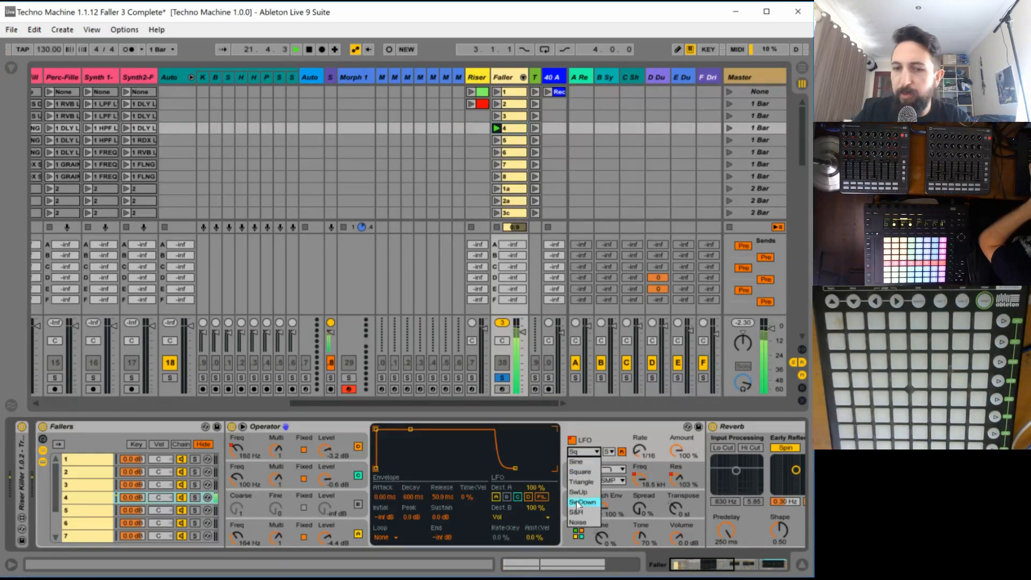
left_click(584, 491)
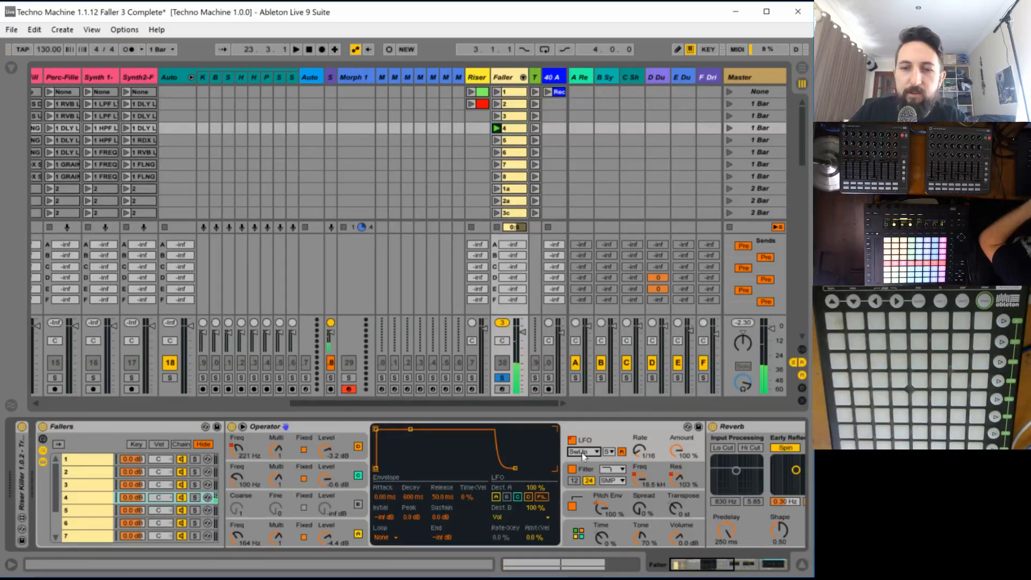
key("space")
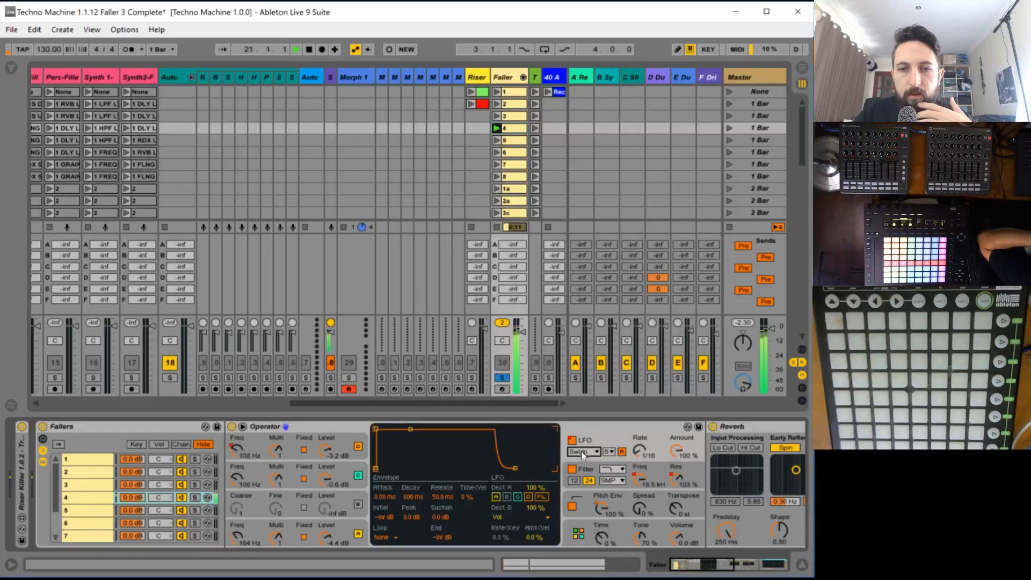
- Unsolo the Faller track and set faller 4's Operator volume to -1.3 dB while listening in the mix
left_click(679, 537)
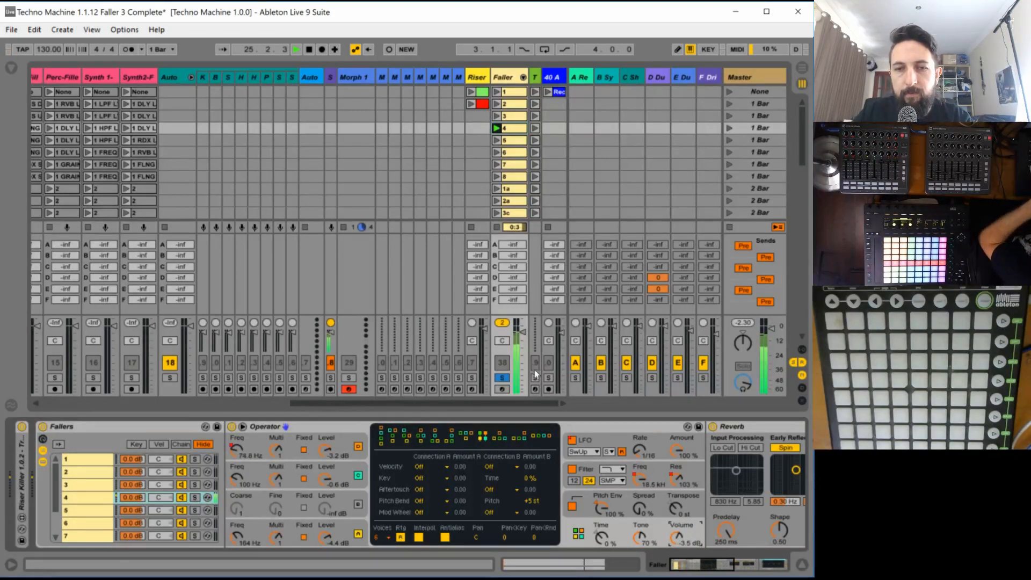
left_click(502, 378)
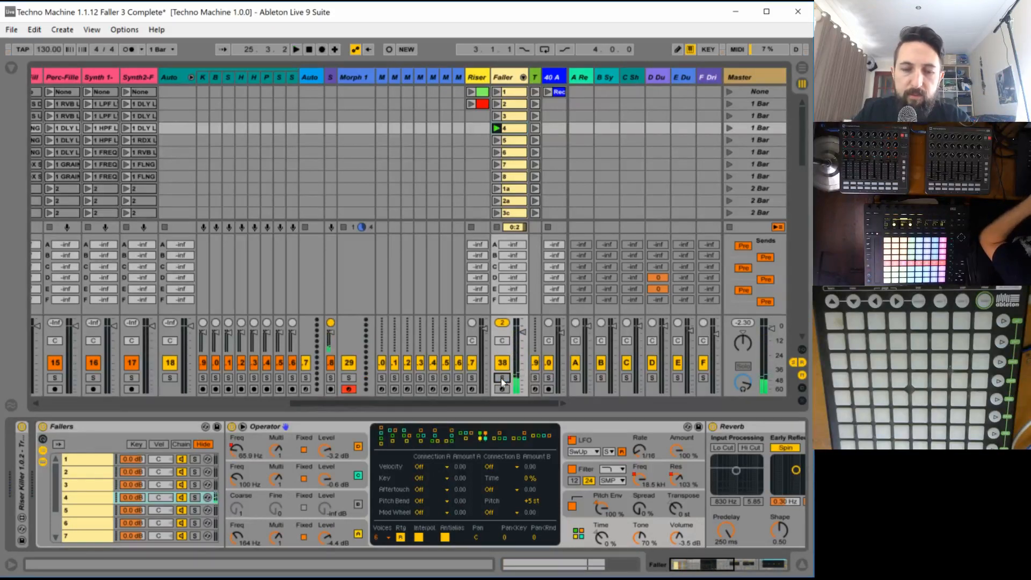
key("space")
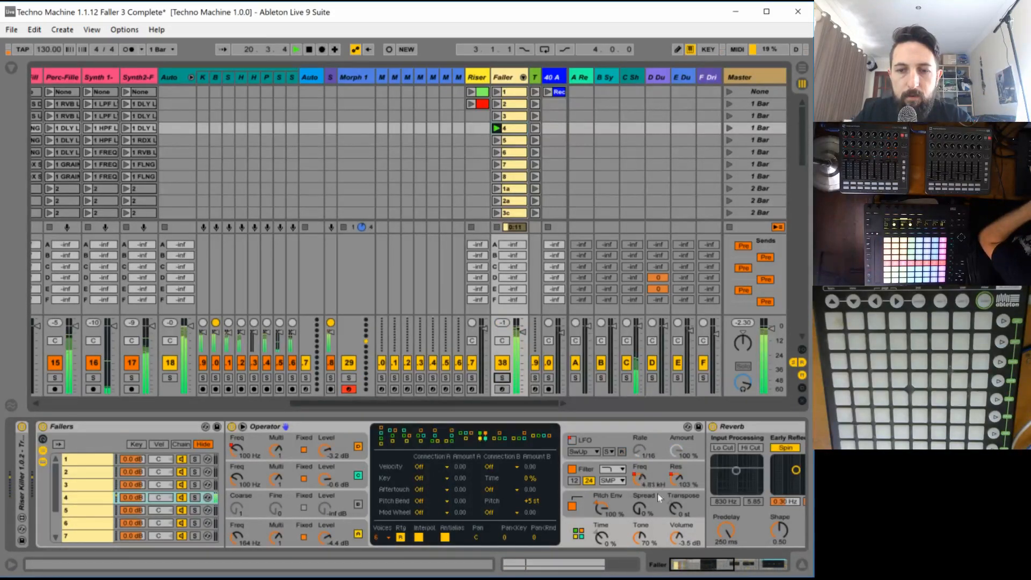
left_click(677, 538)
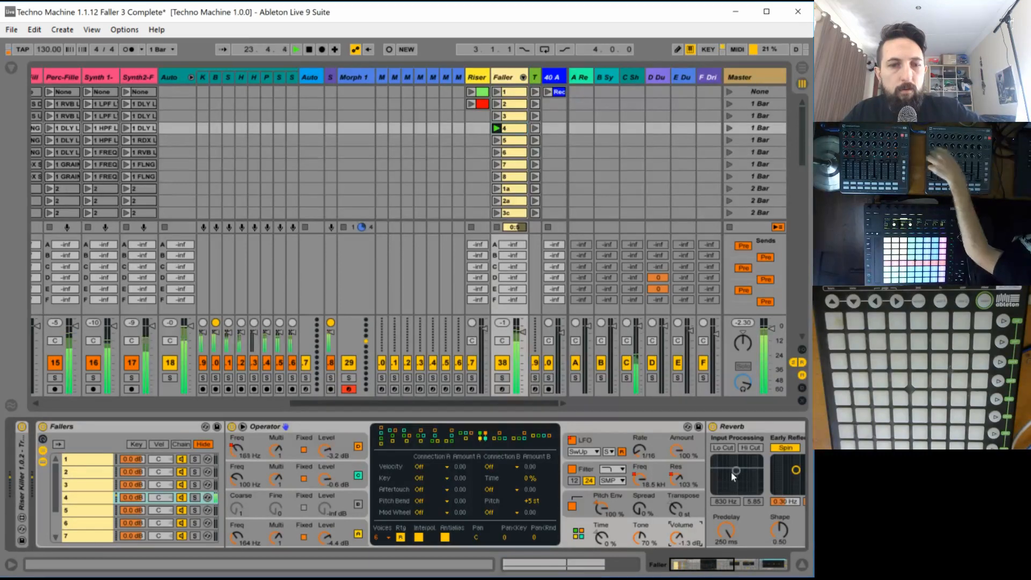
- Set faller 4's Reverb to a 0.50 ms predelay and a 5.45 s decay time, auditioning it in the mix
left_click_drag(703, 566, 725, 566)
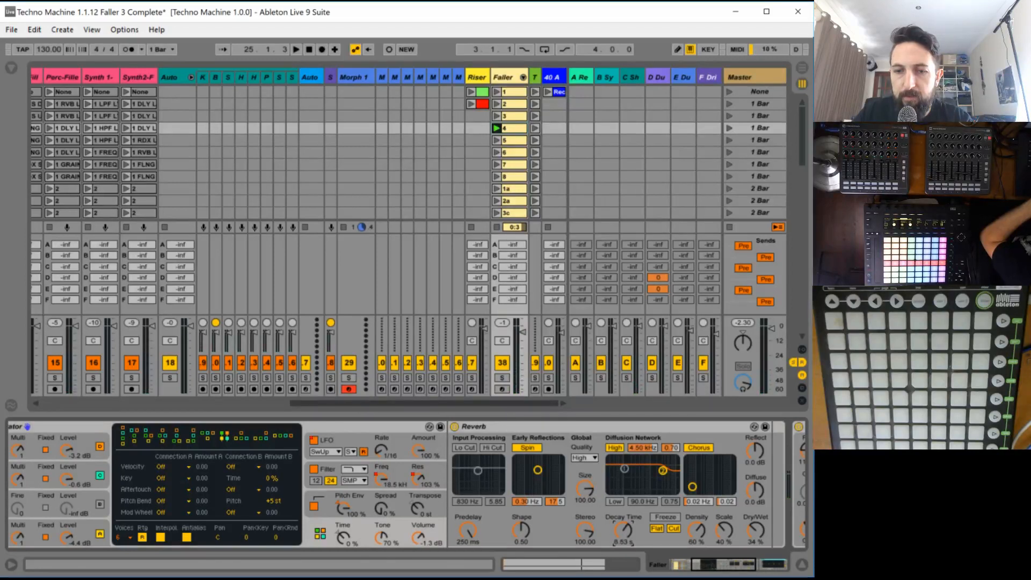
key("space")
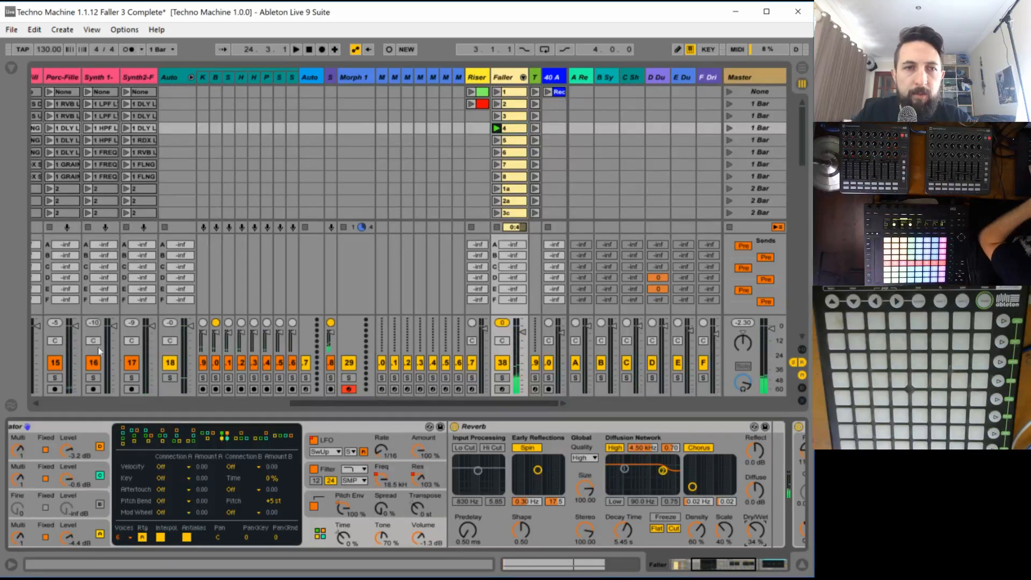
key("space")
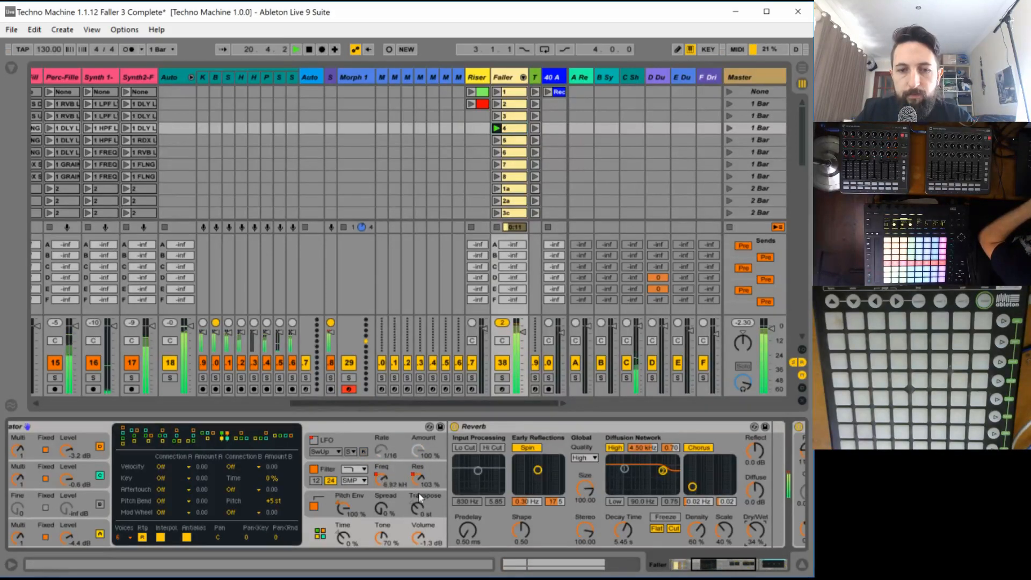
- Try drawing Operator Volume envelope dips in bars 2, 4, 6 and 8 of clip 4, about -7.4 dB in bar 4 and -7.9 dB in bar 6
left_click(421, 538)
key("space")
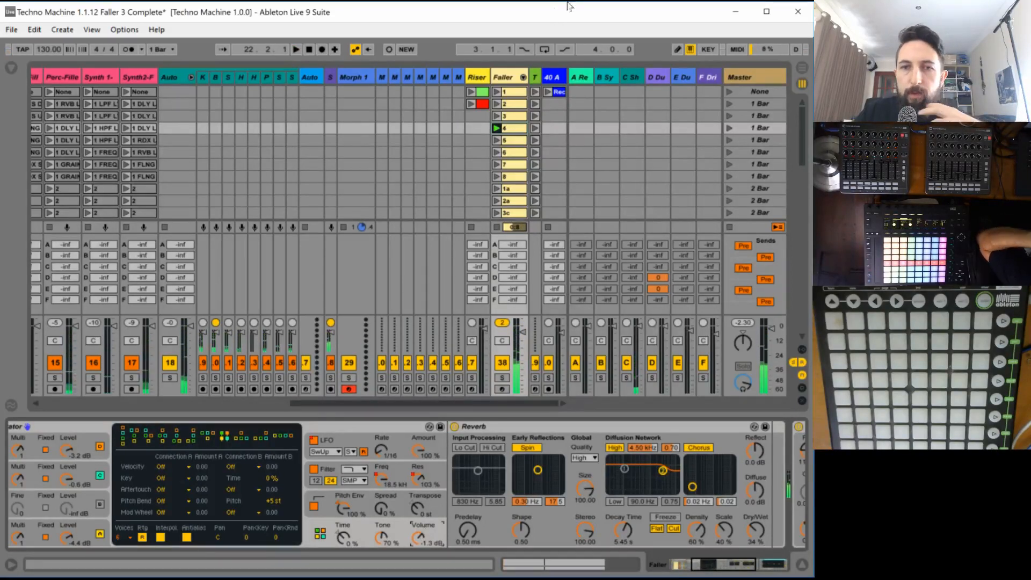
double_click(516, 129)
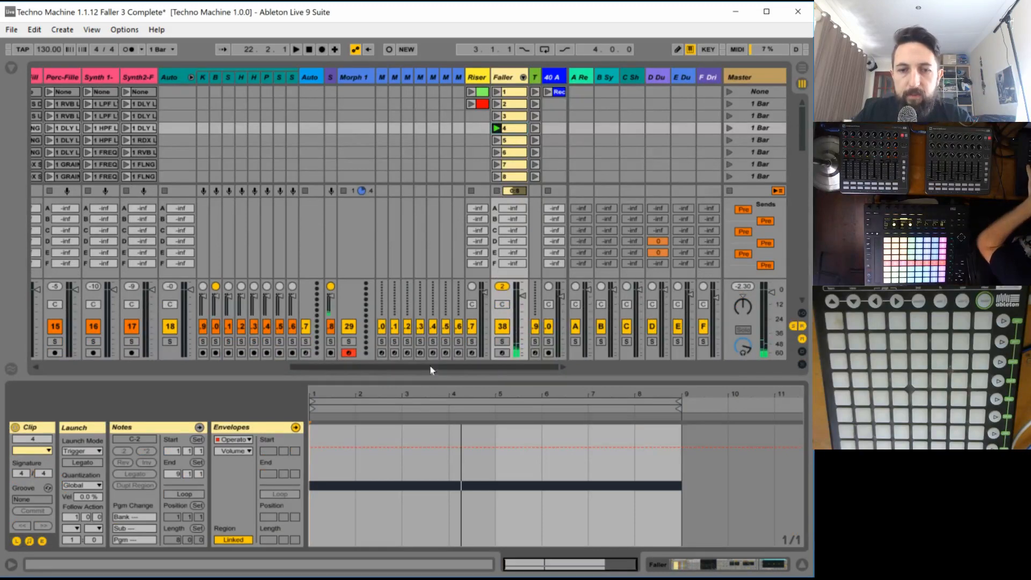
key("space")
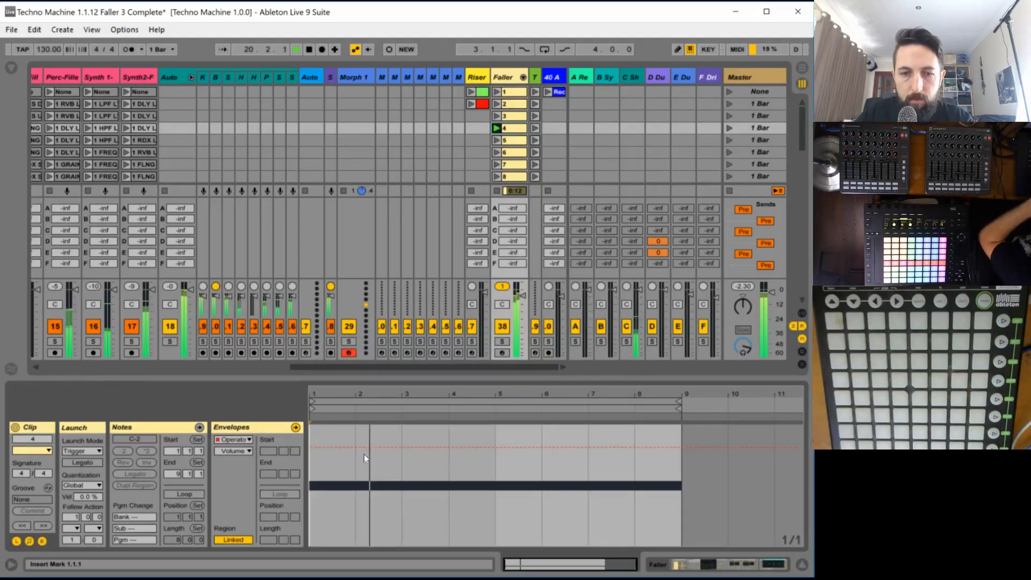
key("ctrl+b")
left_click_drag(357, 461, 398, 460)
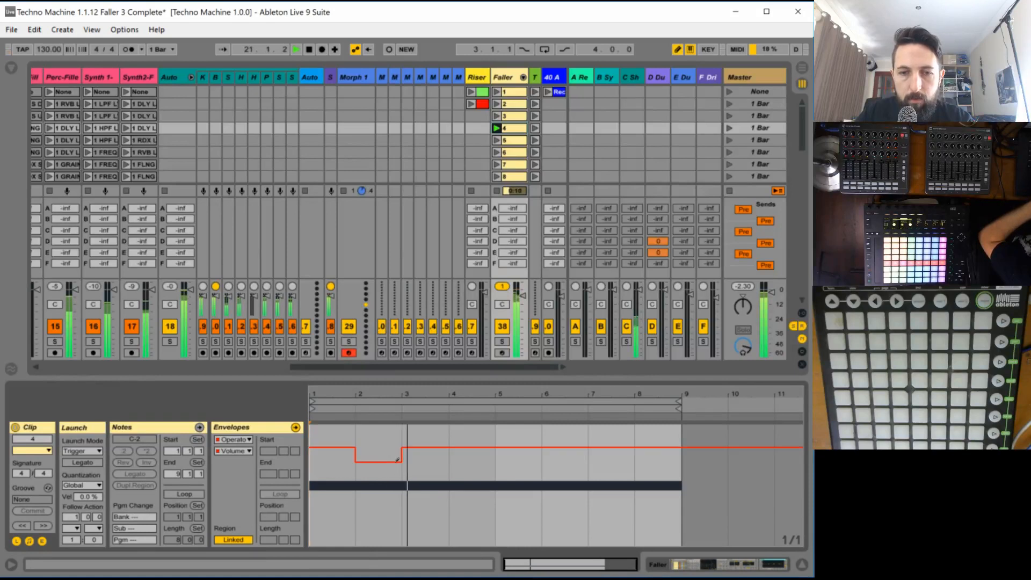
left_click(478, 460)
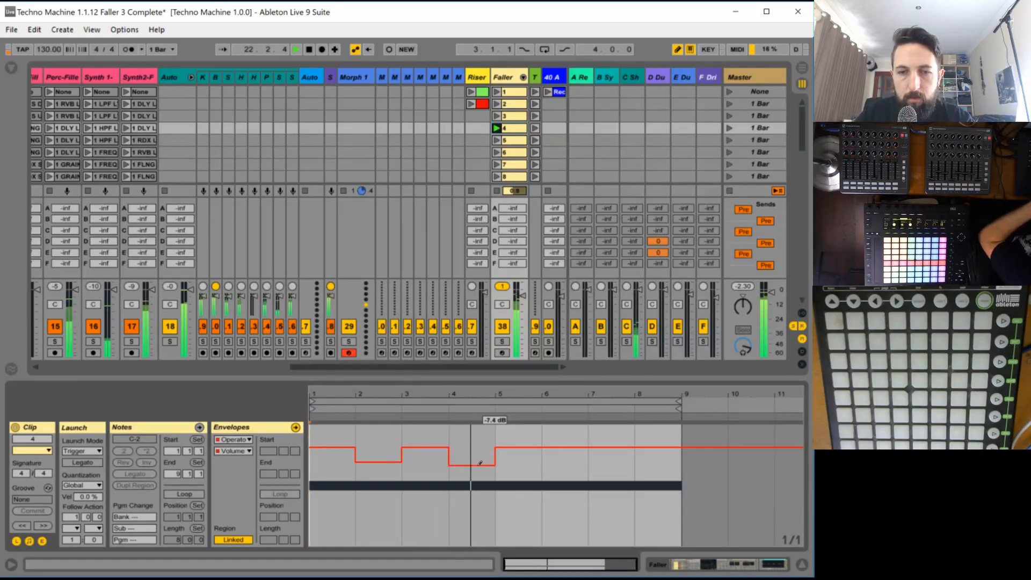
left_click(570, 462)
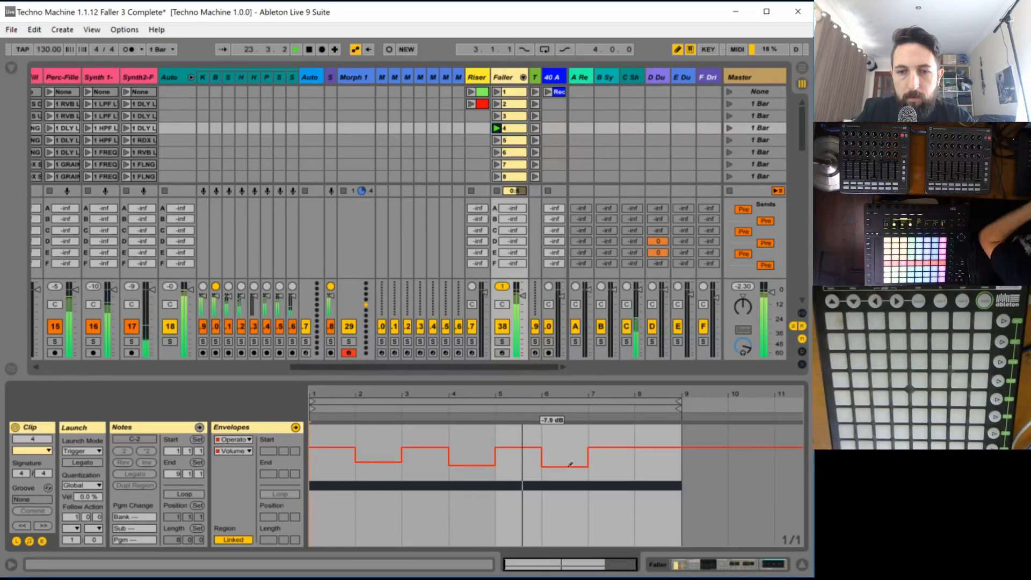
left_click(659, 462)
left_click_drag(660, 462, 657, 467)
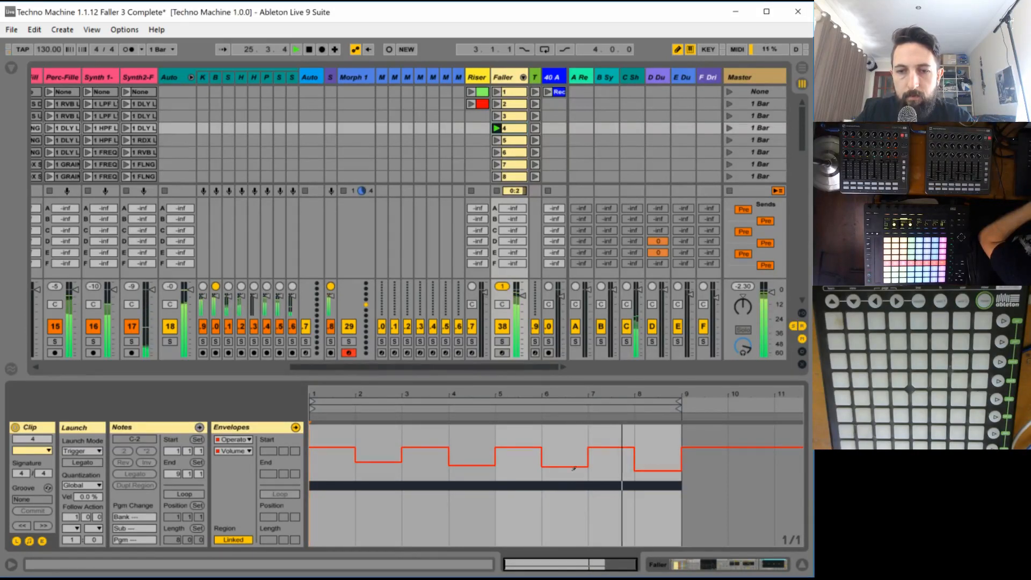
- Try lowering the volume dips in bars 2, 4 and 6 to about -10 dB and relaunch clip 4 to audition them
left_click_drag(571, 466, 570, 472)
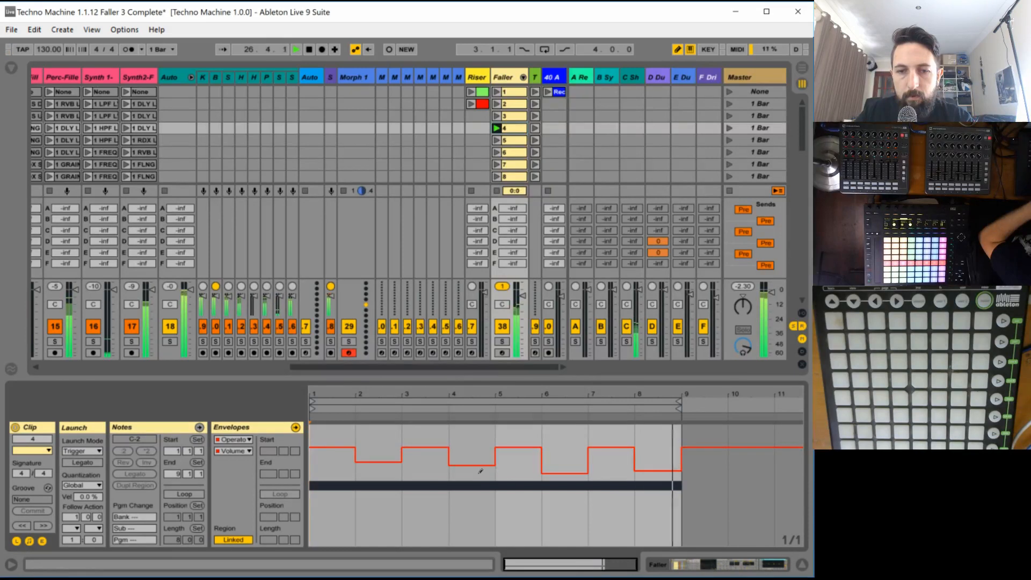
left_click(480, 471)
left_click_drag(365, 472, 369, 472)
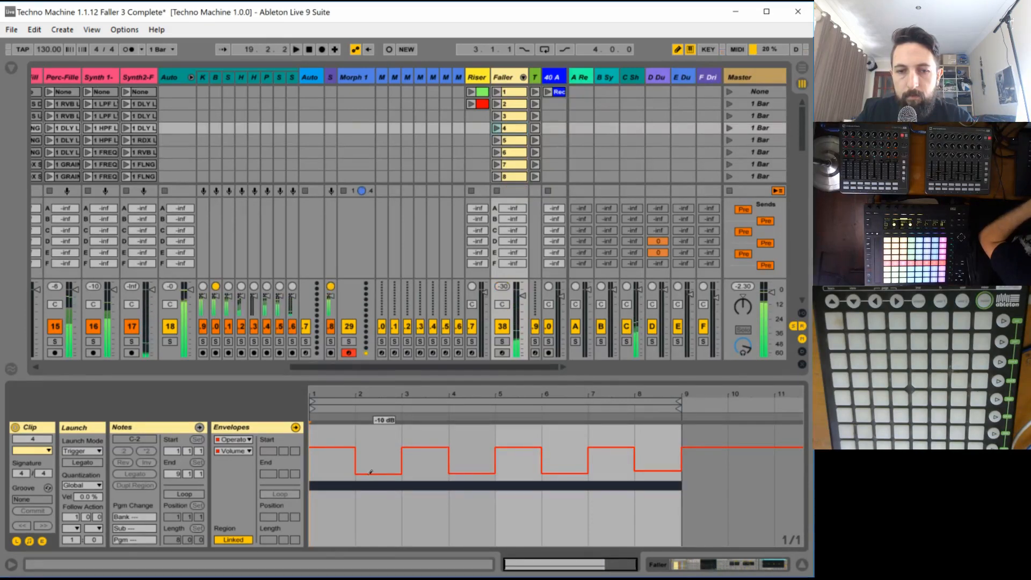
left_click(497, 129)
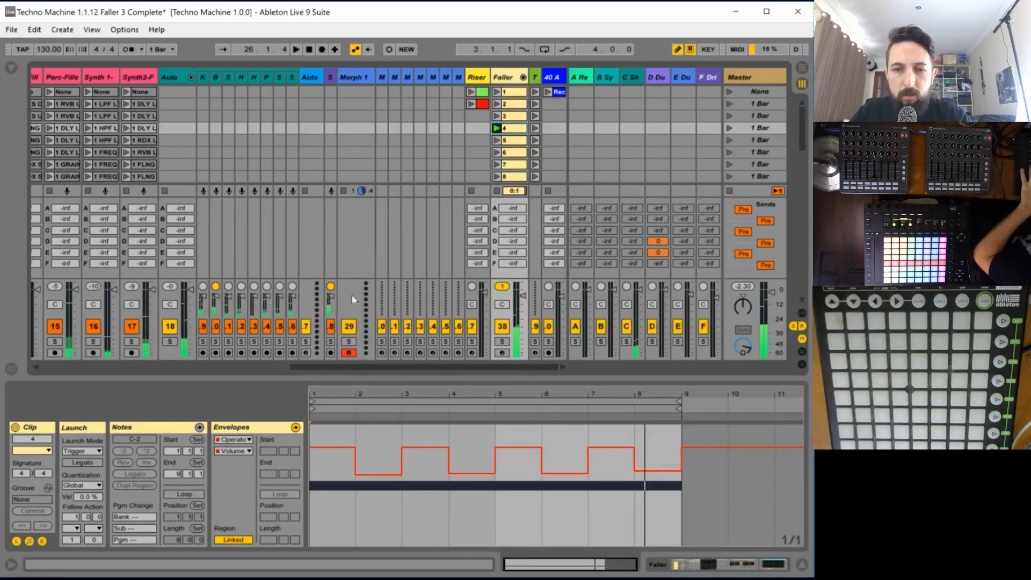
- Undo all the drawn volume envelope dips in clip 4 and resume playback
key("ctrl+z")
key("ctrl+z")
key("ctrl+z")
key("ctrl+z")
key("ctrl+z")
key("ctrl+z")
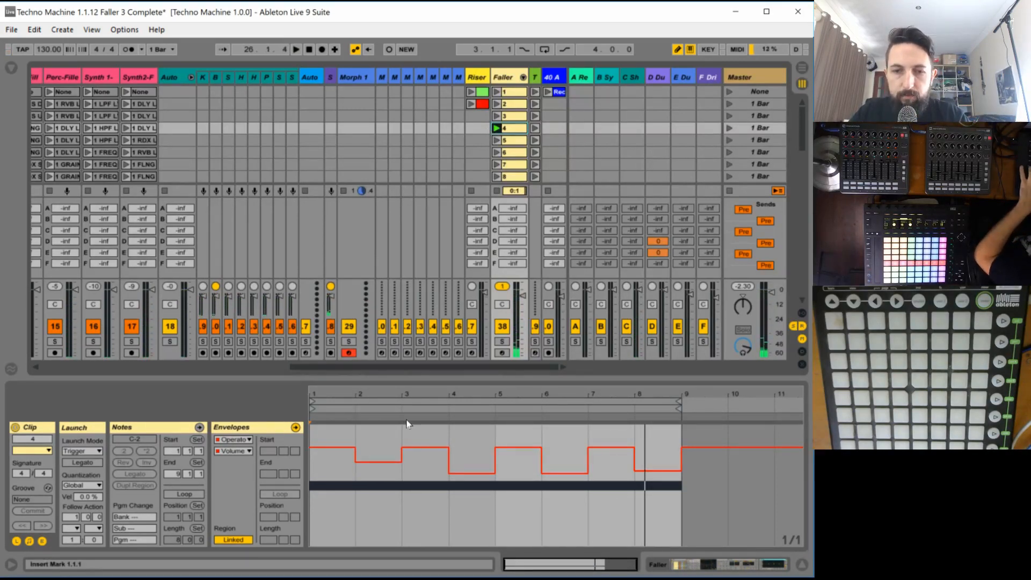
key("ctrl+z")
key("ctrl+z")
key("space")
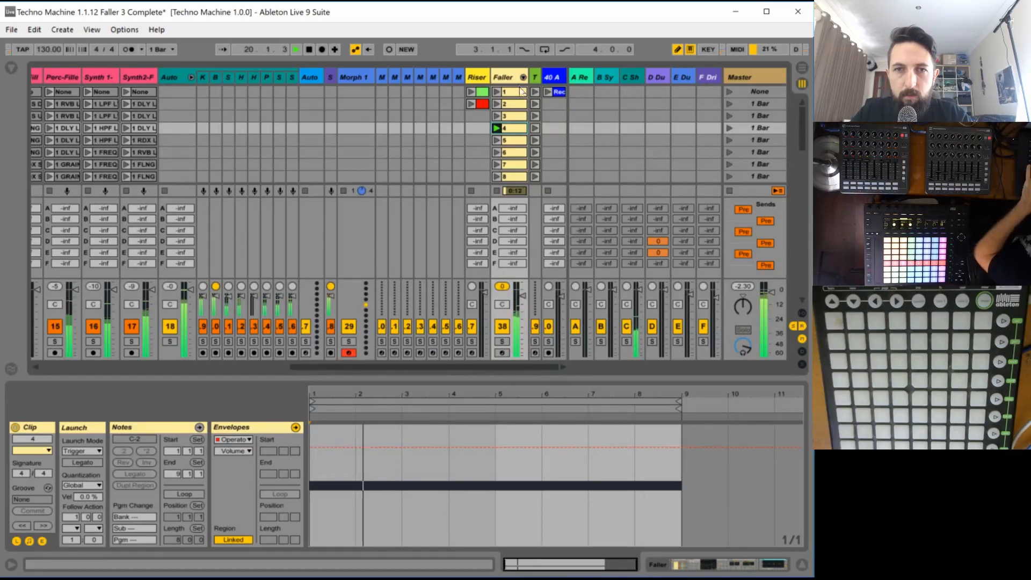
- Try a 39.2 Hz fixed frequency for oscillator C and an Operator volume of -11 dB on faller 4 while listening in the mix
left_click(507, 77)
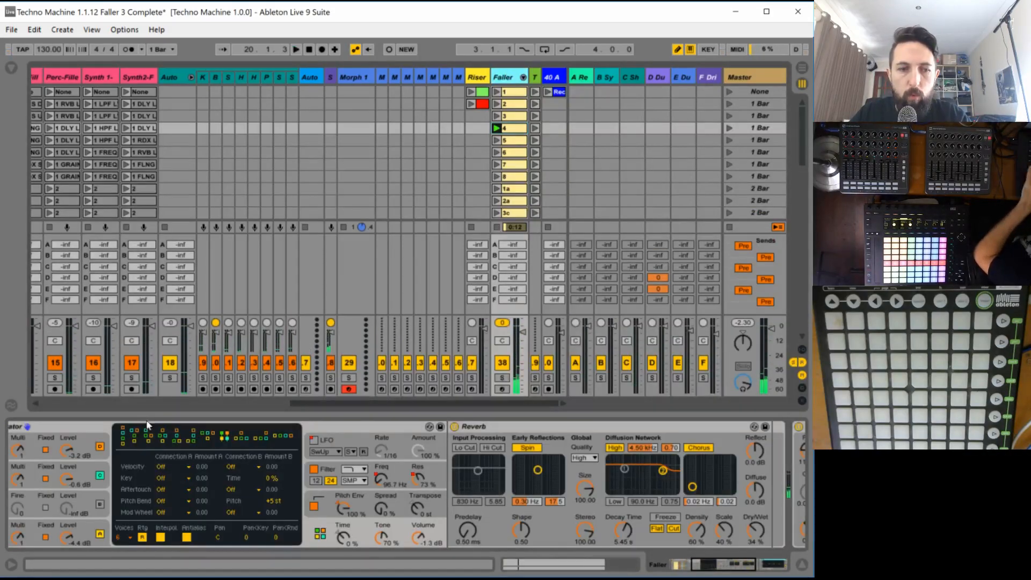
left_click_drag(740, 568, 703, 567)
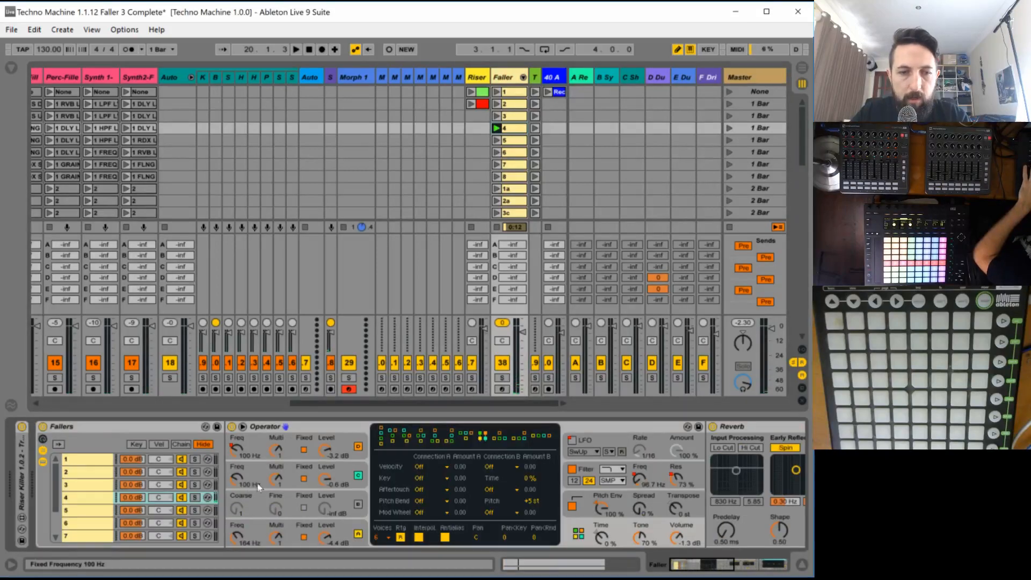
left_click_drag(236, 482, 237, 494)
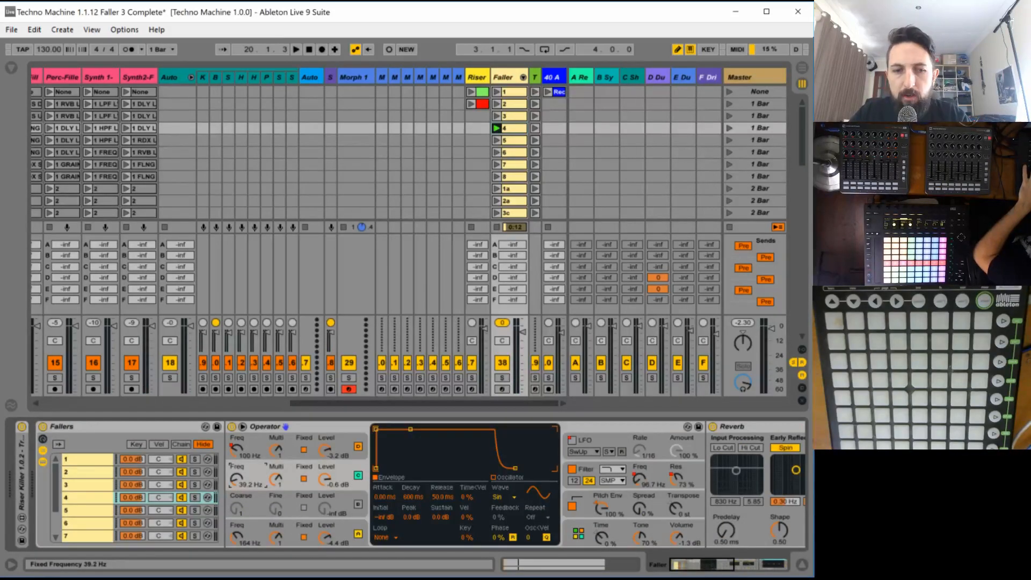
key("space")
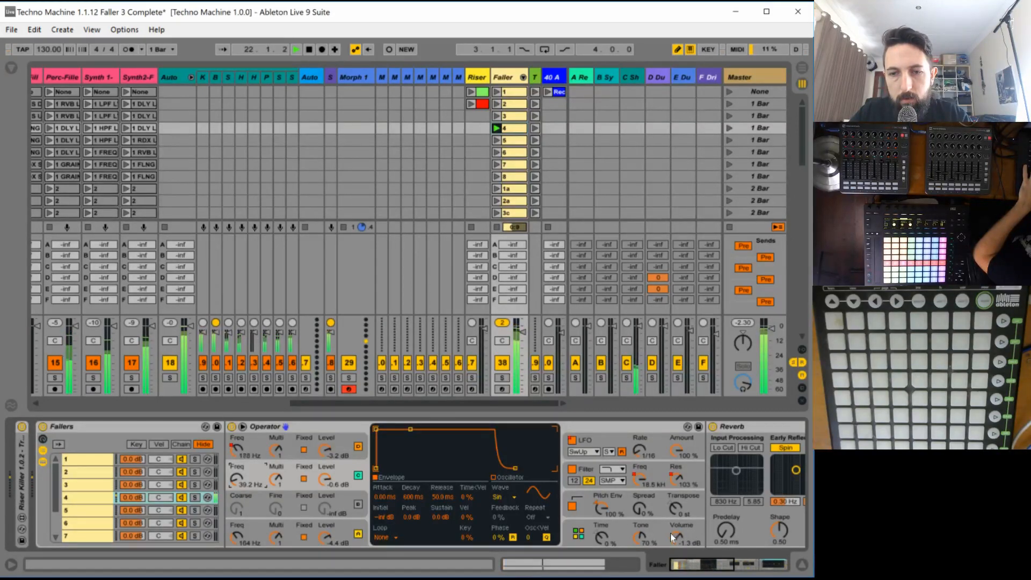
left_click_drag(676, 537, 676, 555)
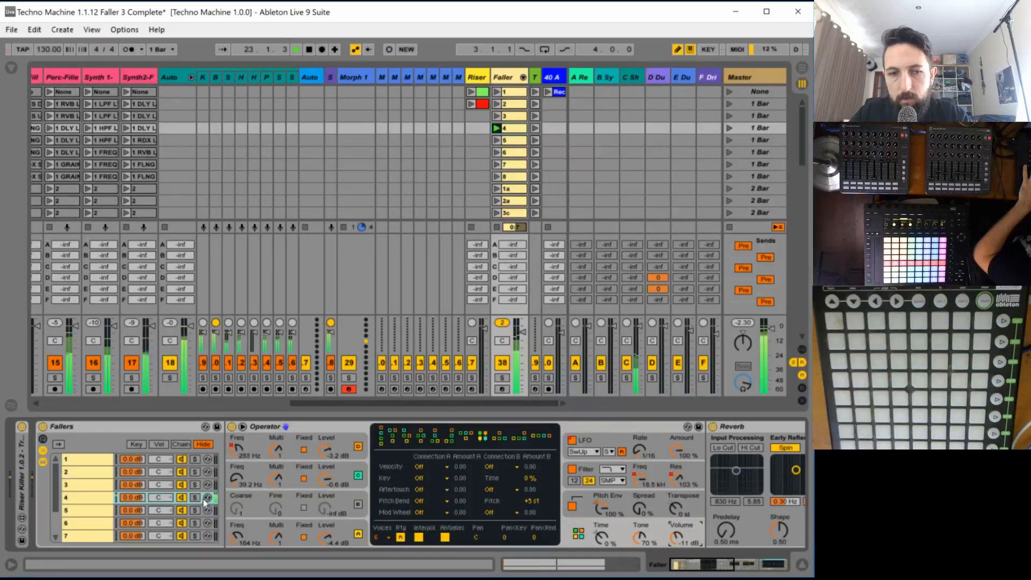
- Try oscillator C's fixed frequency at 1.96 kHz and 708 Hz, settle on 28.2 Hz and audition the result
mouse_move(237, 478)
left_mouse_down()
mouse_move(236, 445)
mouse_move(236, 467)
left_mouse_up()
key("space")
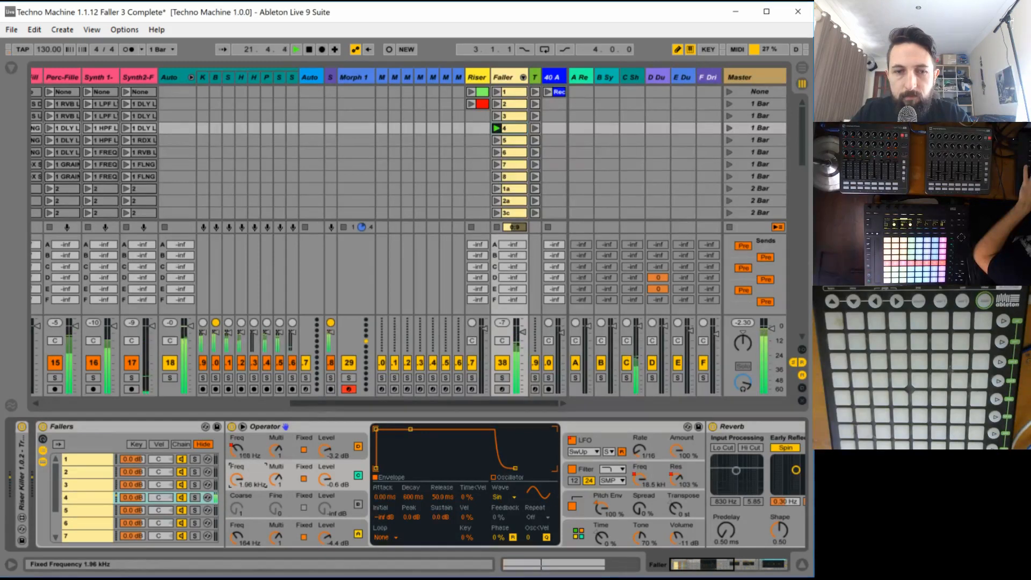
left_click_drag(236, 478, 236, 479)
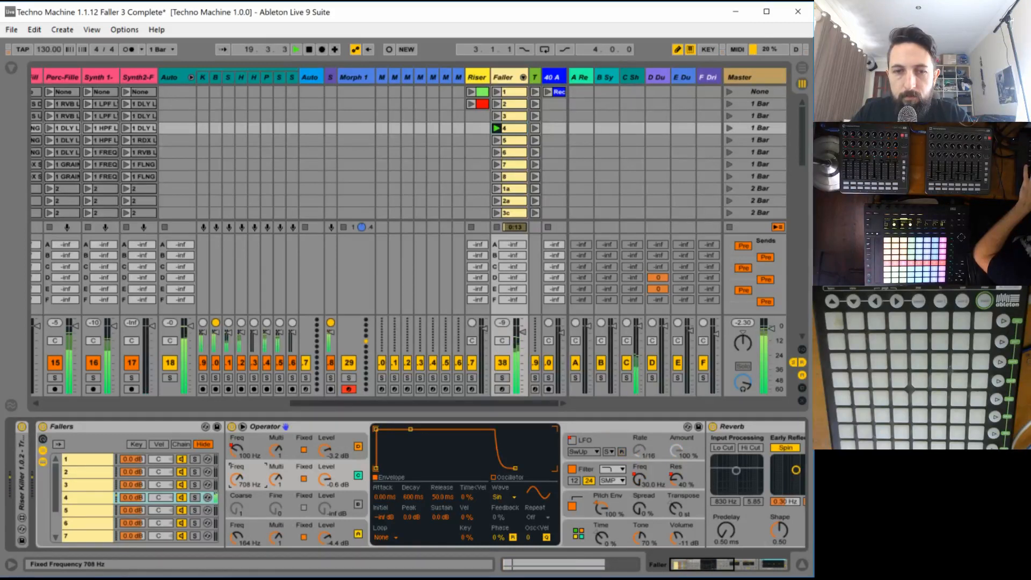
left_click_drag(236, 479, 236, 516)
key("space")
key("space")
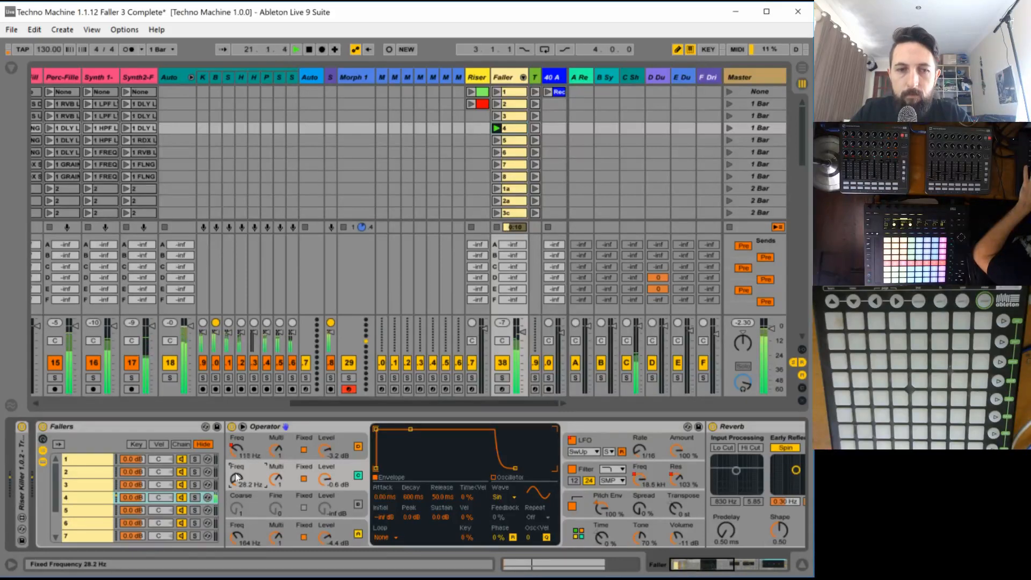
- Set faller 4's Reverb to size 1.78, decay time 1.07 s and dry/wet 51 % while listening in the mix
left_click(700, 568)
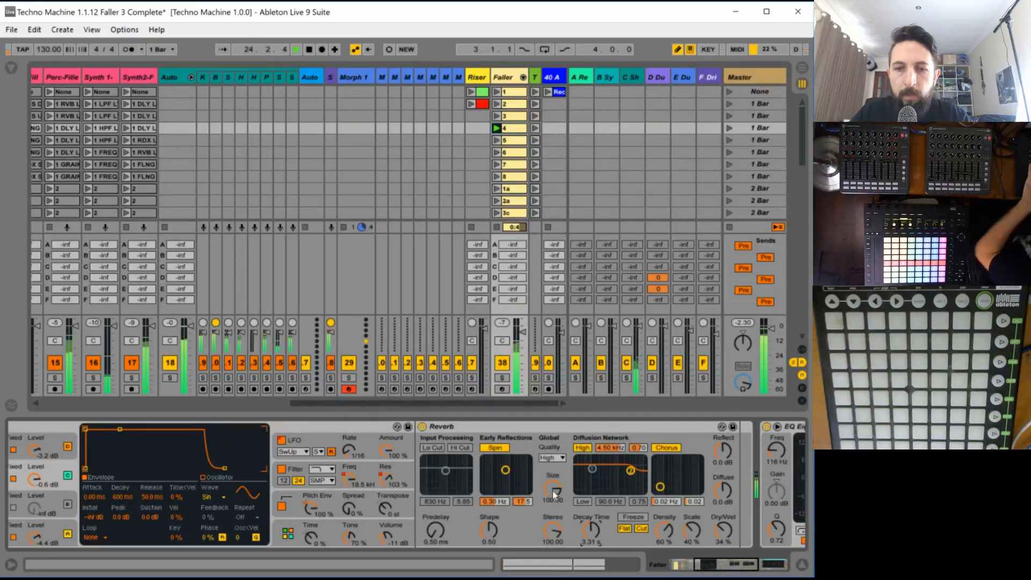
left_click_drag(552, 491, 553, 544)
key("space")
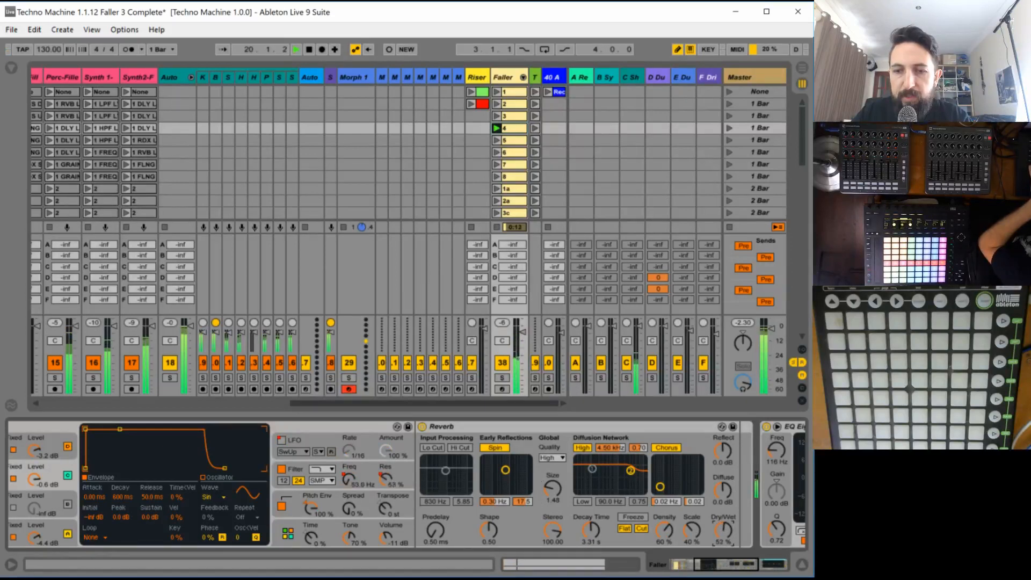
left_click_drag(589, 530, 589, 535)
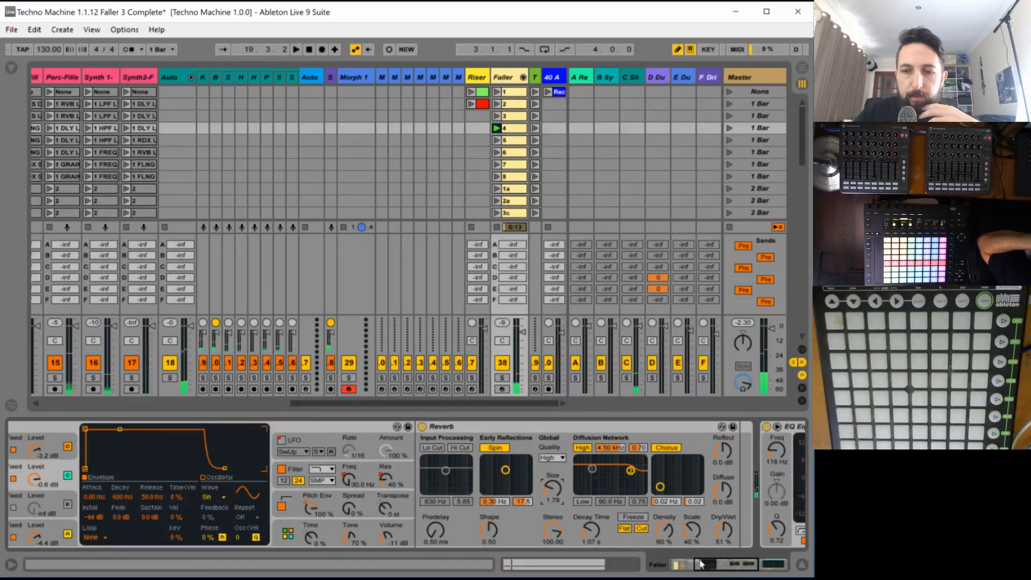
- Lengthen the envelope decay of faller 4's noise oscillator A to about 21.4 s
left_click_drag(704, 563, 614, 564)
left_click(363, 525)
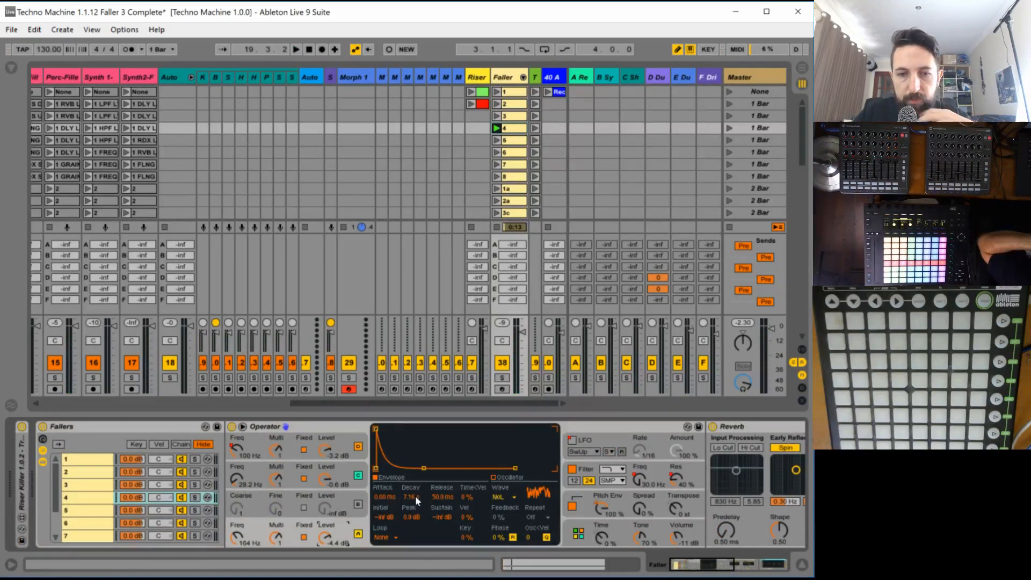
left_click_drag(411, 496, 412, 459)
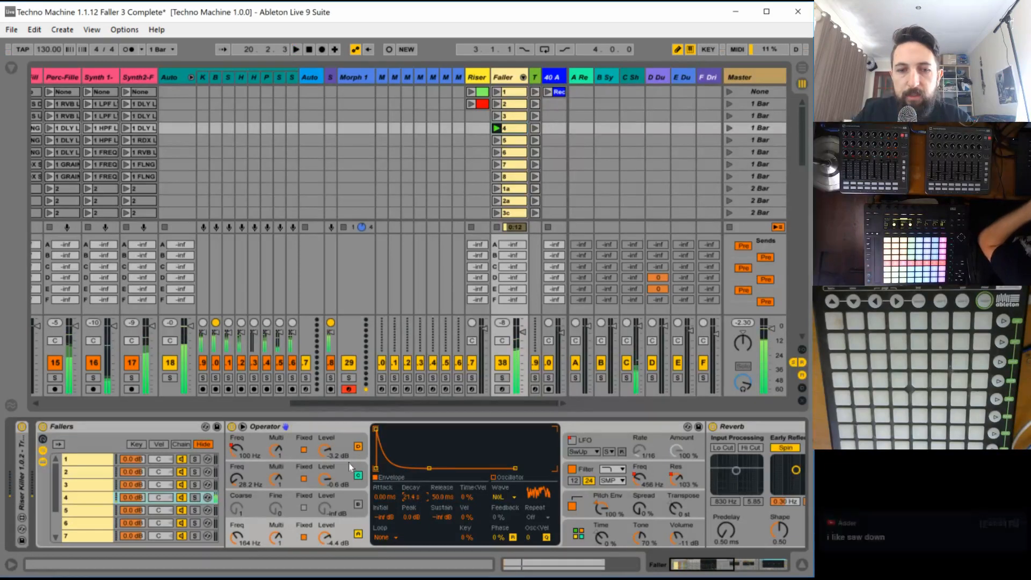
- Change faller 4's LFO waveform to SwDown and audition it in the mix
left_click(593, 452)
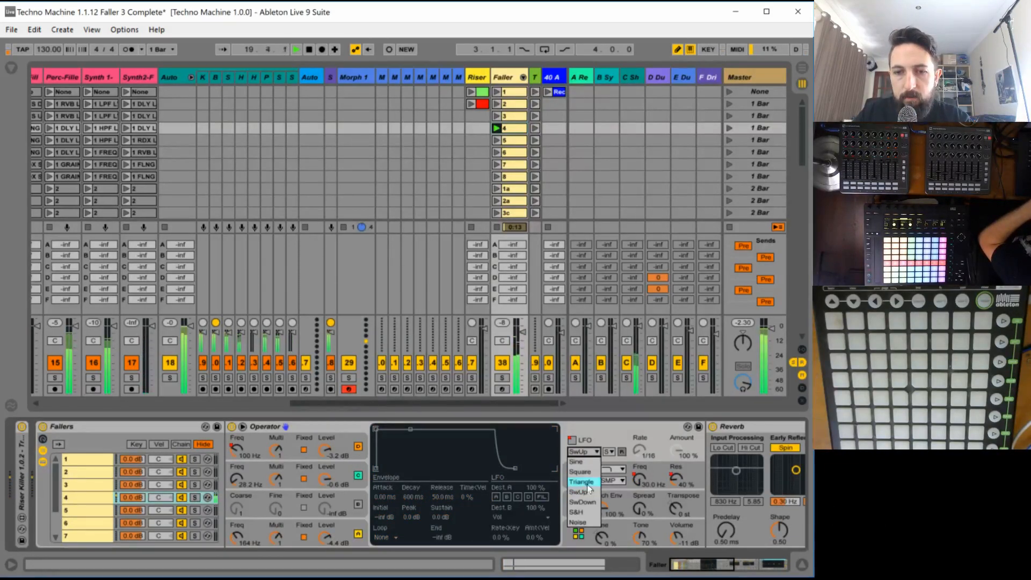
left_click(586, 502)
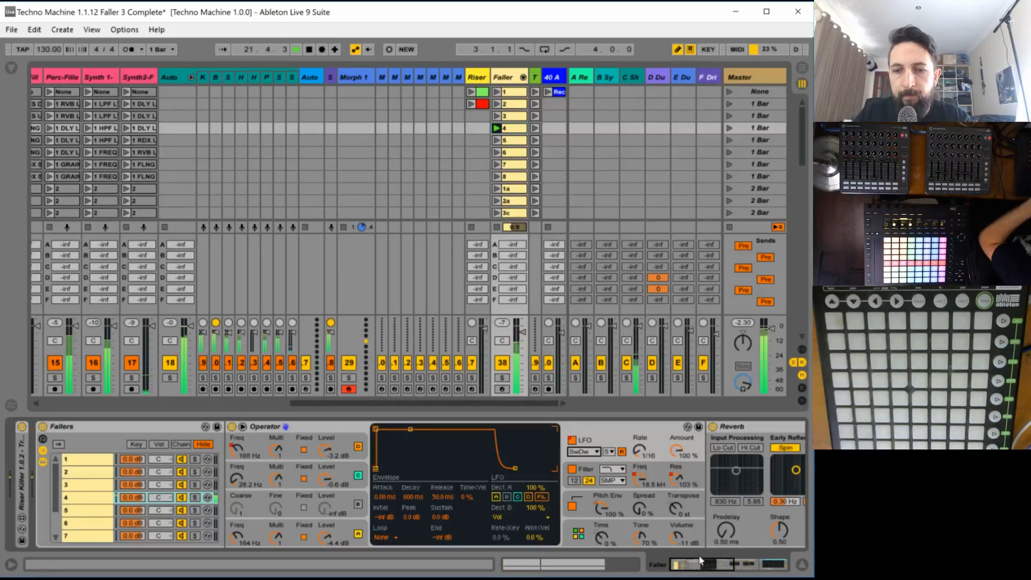
left_click_drag(698, 562, 718, 561)
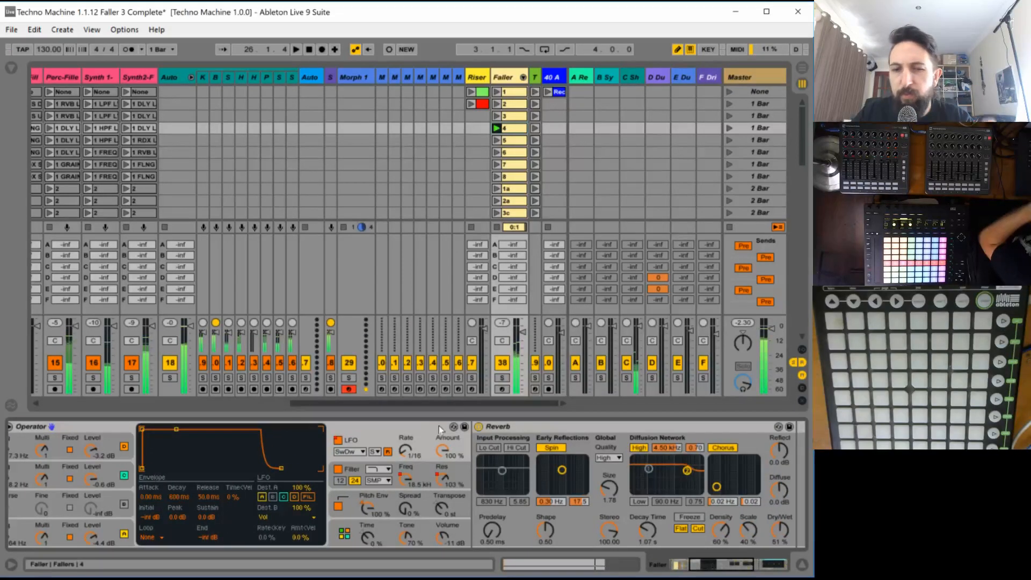
left_click(419, 445)
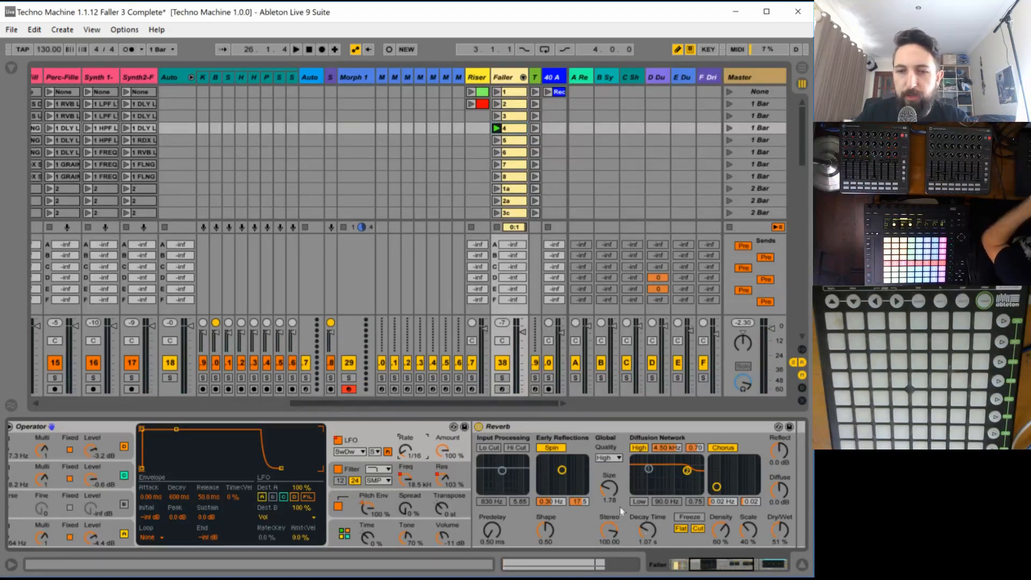
key("space")
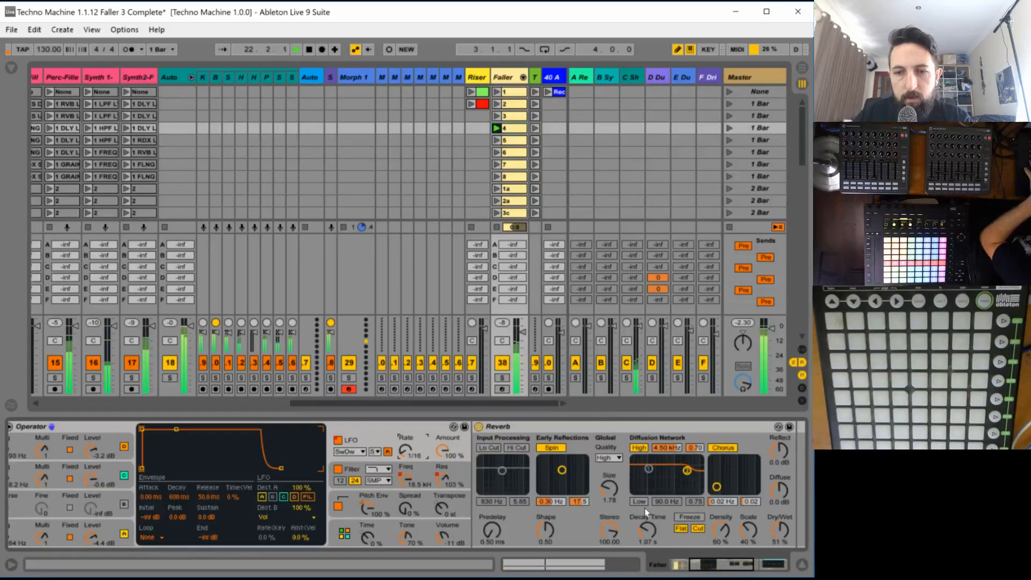
- Raise faller 4's Operator volume to -3.8 dB while listening in the mix
mouse_move(443, 538)
left_mouse_down()
mouse_move(443, 525)
mouse_move(443, 534)
left_mouse_up()
key("space")
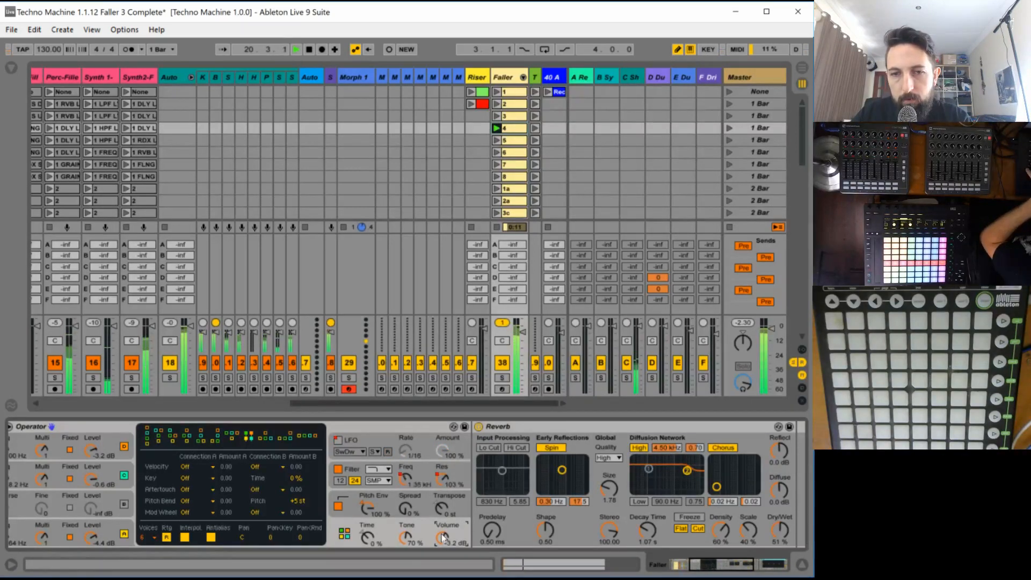
mouse_move(443, 537)
left_mouse_down()
mouse_move(443, 558)
mouse_move(443, 520)
mouse_move(442, 535)
left_mouse_up()
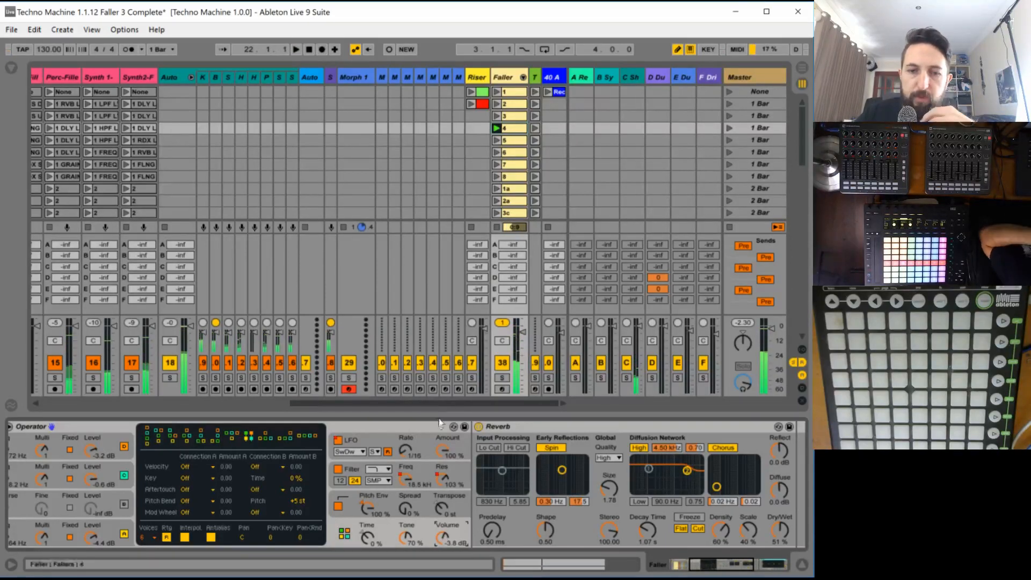
- Lower the plateau after bar 2 in clip 4's filter resonance envelope to about 71 % and audition it in the mix
left_click(514, 129)
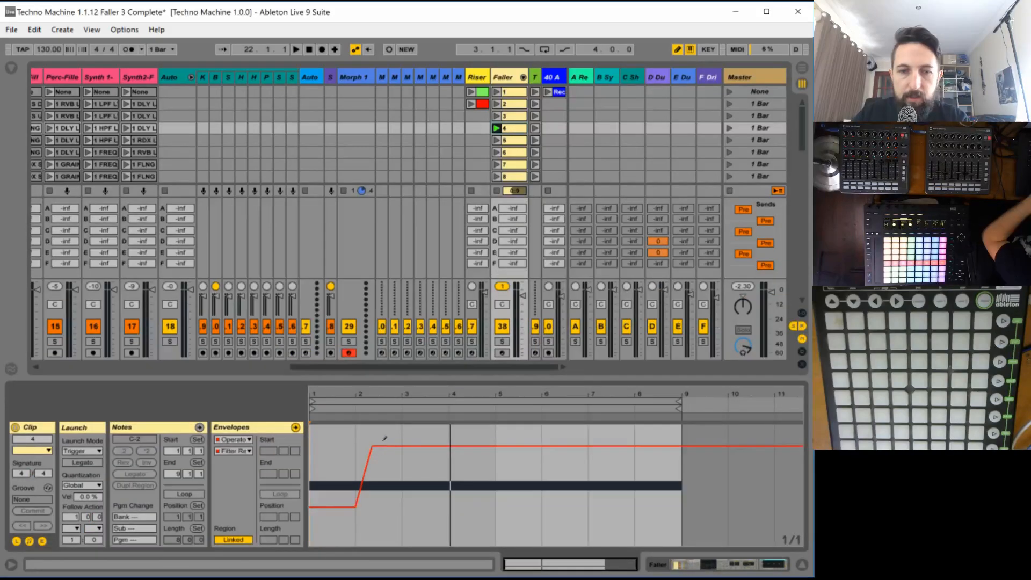
left_click_drag(377, 445, 377, 479)
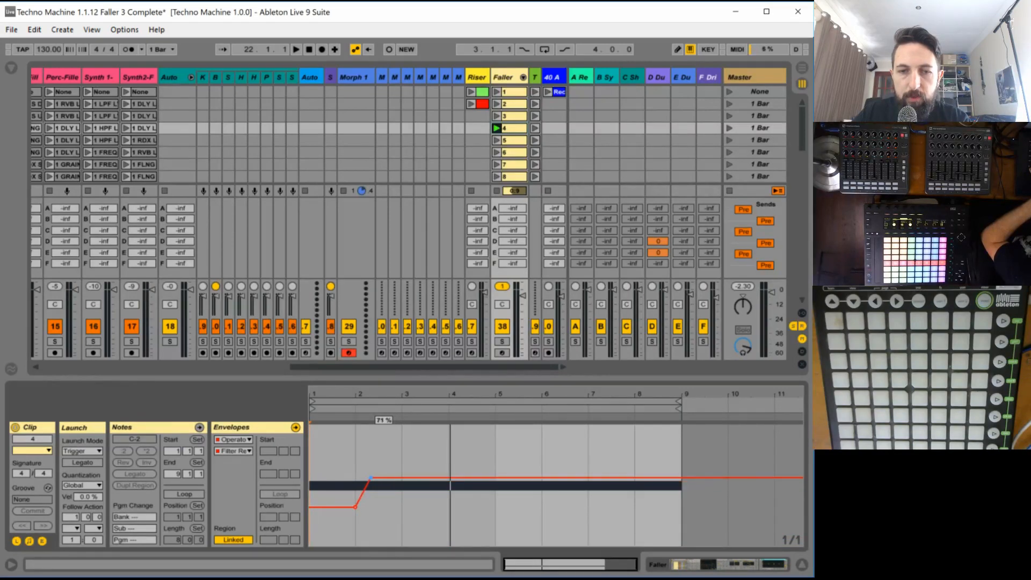
left_click(505, 76)
key("space")
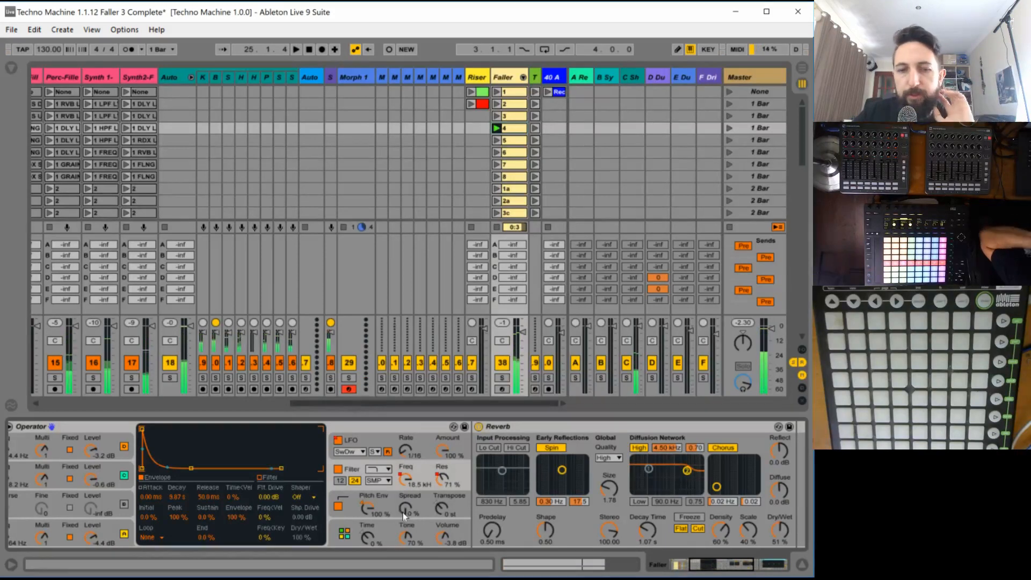
- Raise the Spread of faller 4's Operator to 100 % and audition it in the mix
left_click_drag(406, 507, 411, 466)
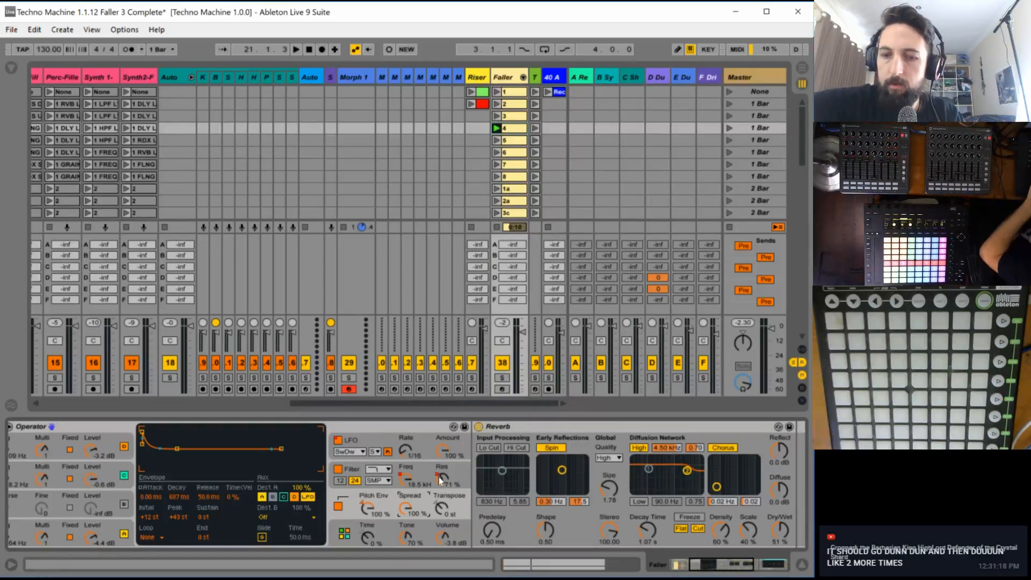
key("space")
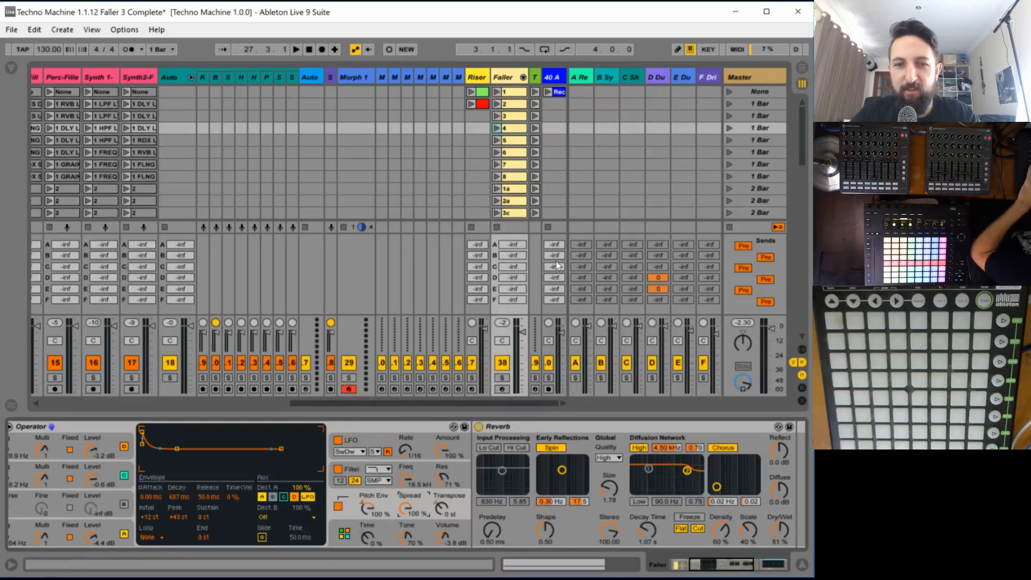
mouse_move(466, 401)
left_mouse_down()
mouse_move(374, 407)
mouse_move(472, 405)
left_mouse_up()
key("space")
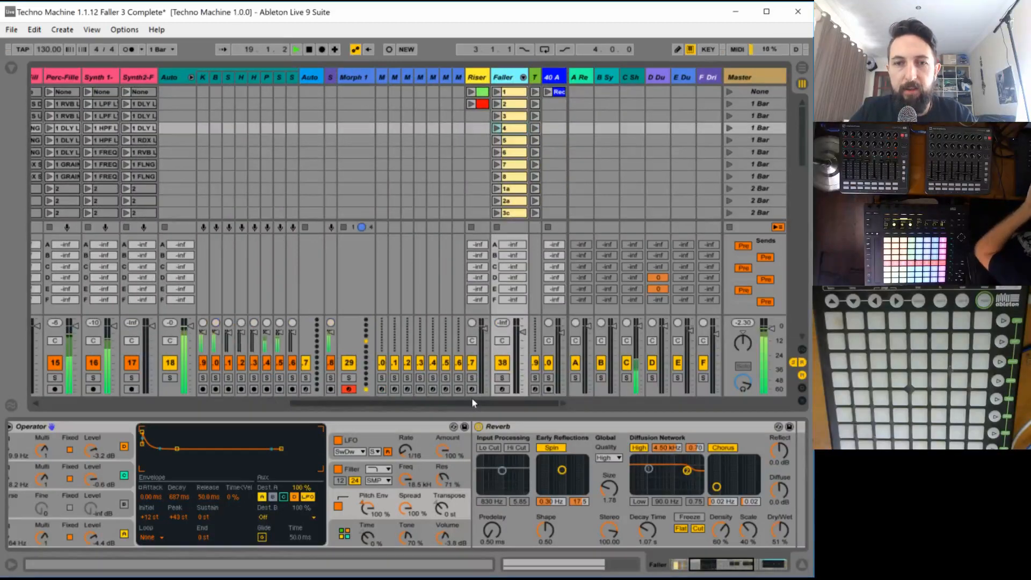
- Save the Live Set as a new version named "Techno Machine 1.1.13 Faller 4 Complete"
left_click(11, 30)
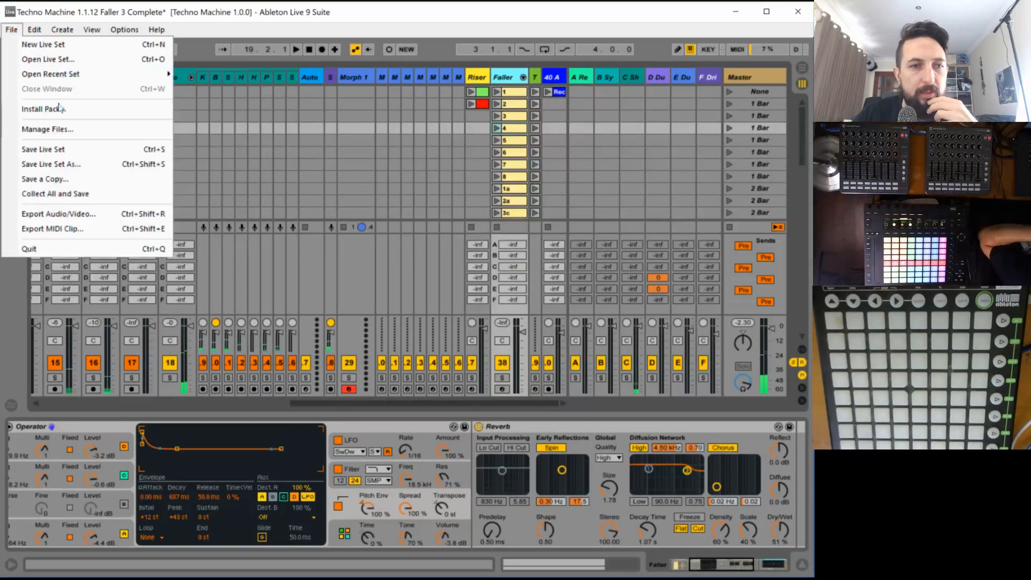
left_click(73, 171)
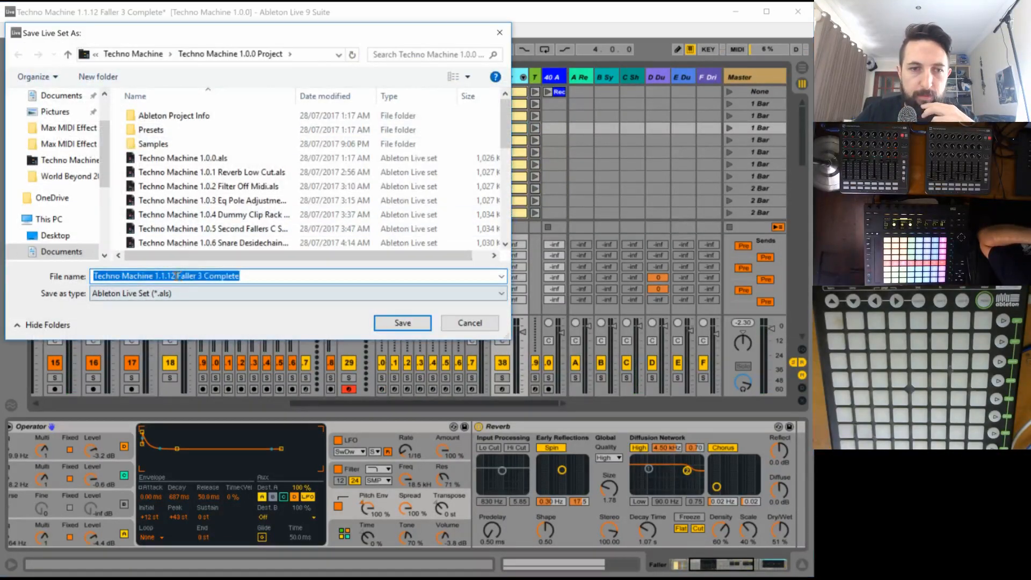
left_click(173, 276)
left_click_drag(193, 280, 409, 278)
type("3")
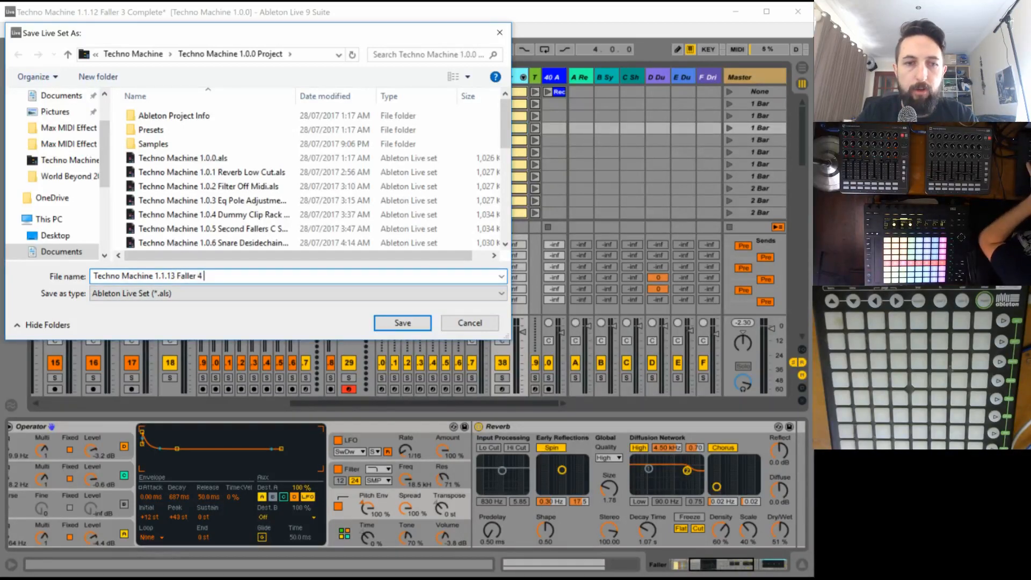
type(" Faller 4 Complete")
key("Return")
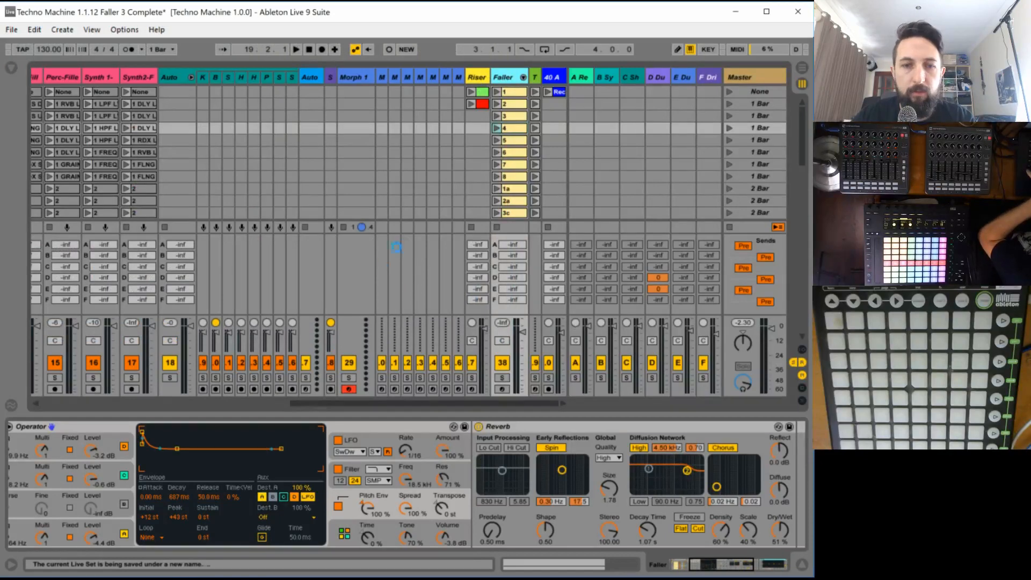
- Launch the first five Track 5 scenes in succession, ending on the MainPoly and MainLead scene
left_click(260, 403)
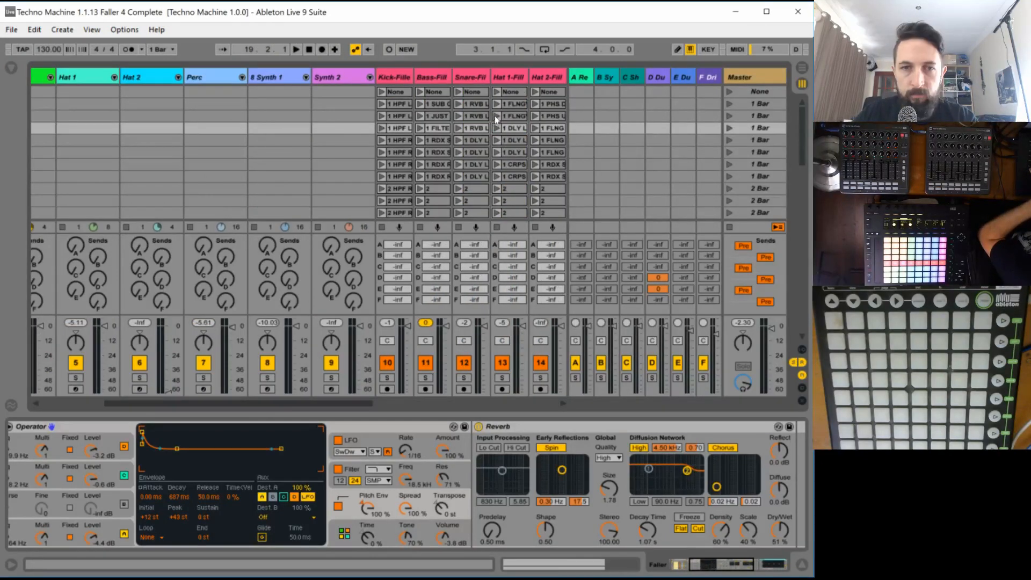
scroll(496, 117, "down", 10)
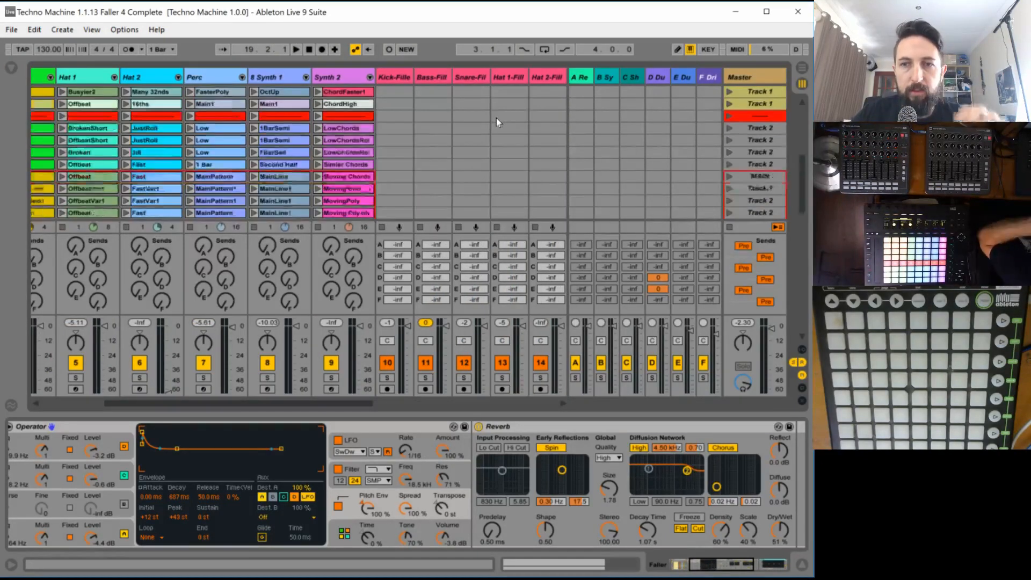
scroll(496, 117, "down", 6)
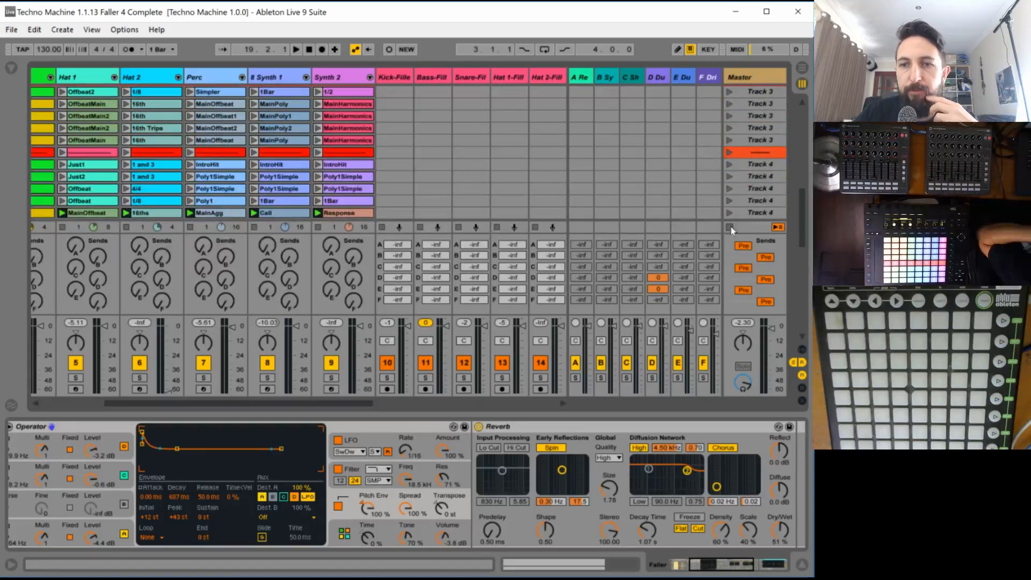
scroll(712, 196, "down", 3)
scroll(711, 195, "down", 5)
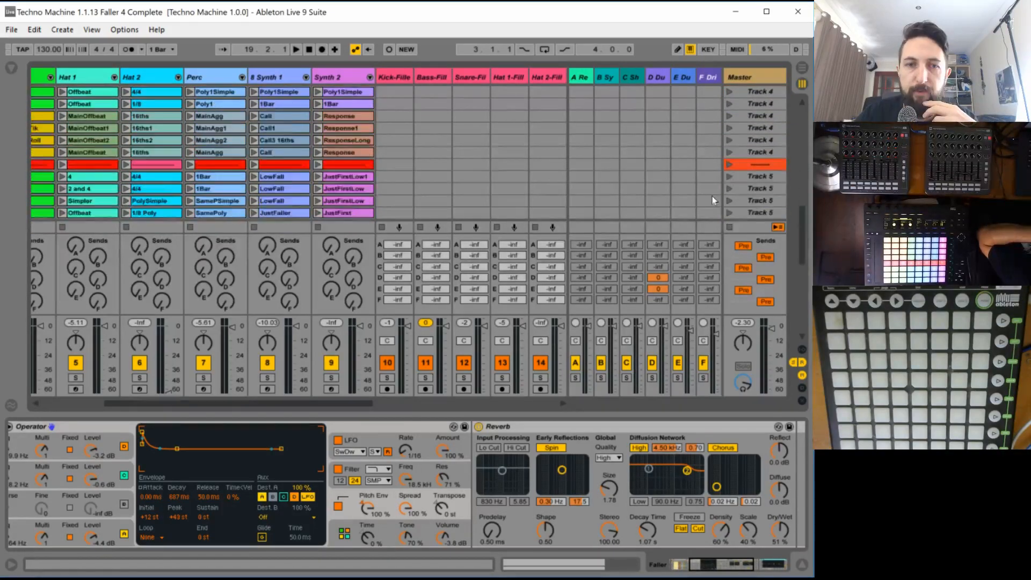
scroll(712, 195, "down", 3)
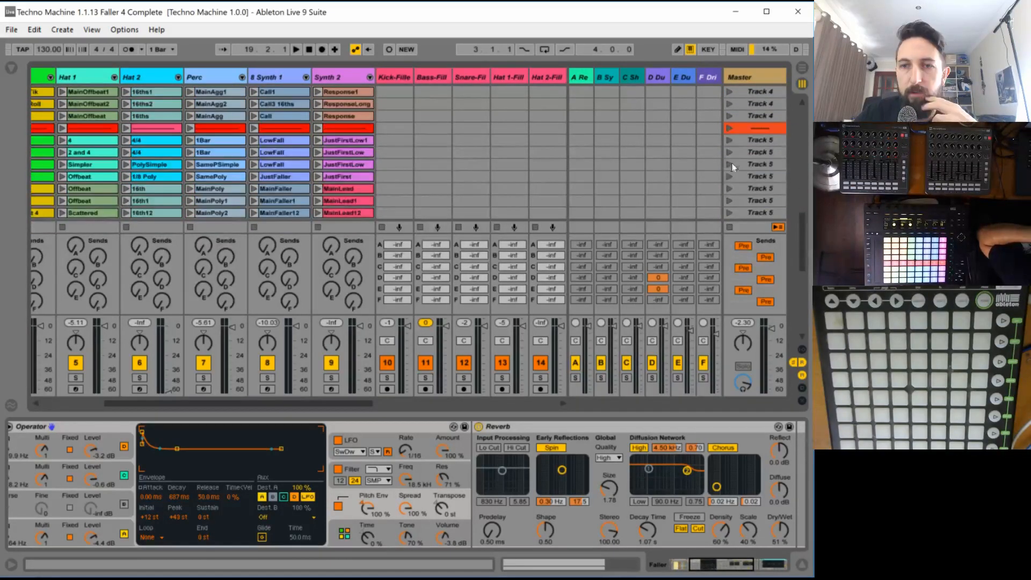
left_click(729, 143)
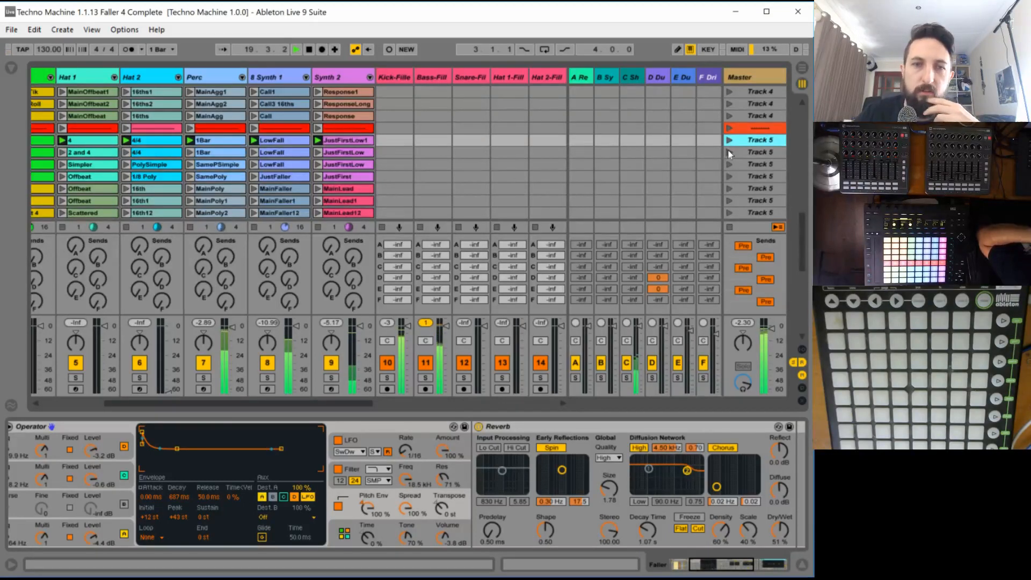
left_click(729, 153)
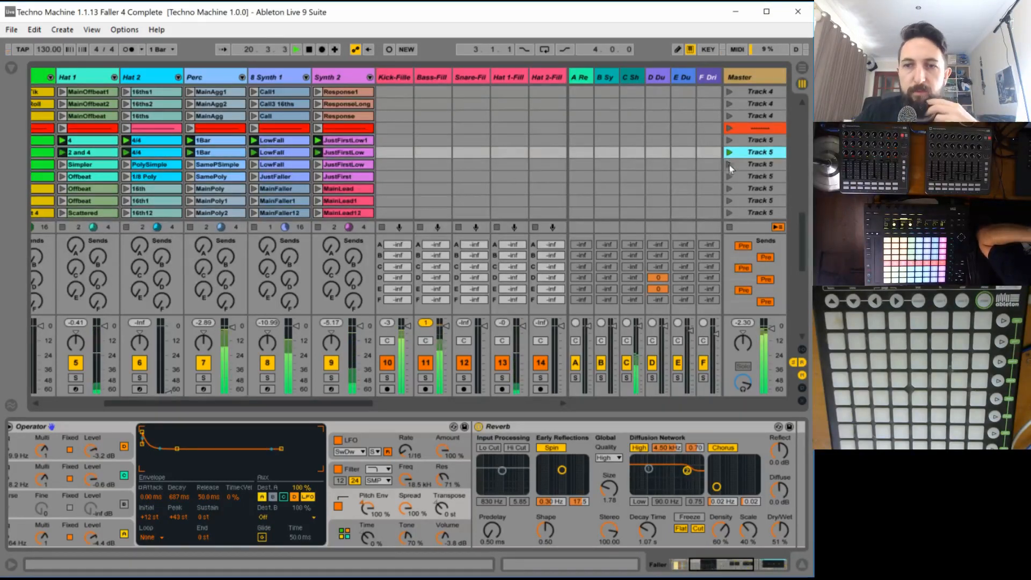
left_click(729, 166)
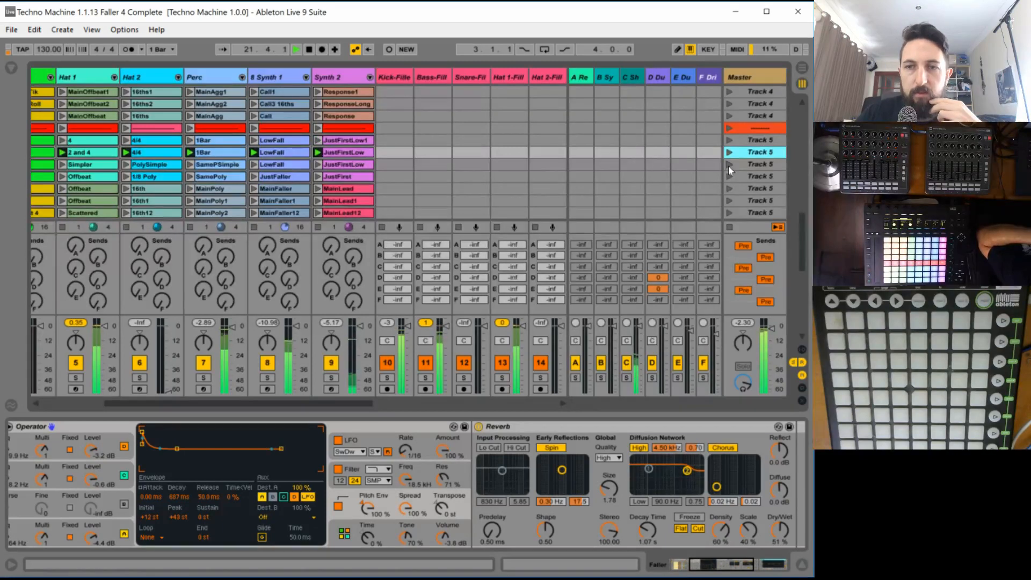
left_click(729, 179)
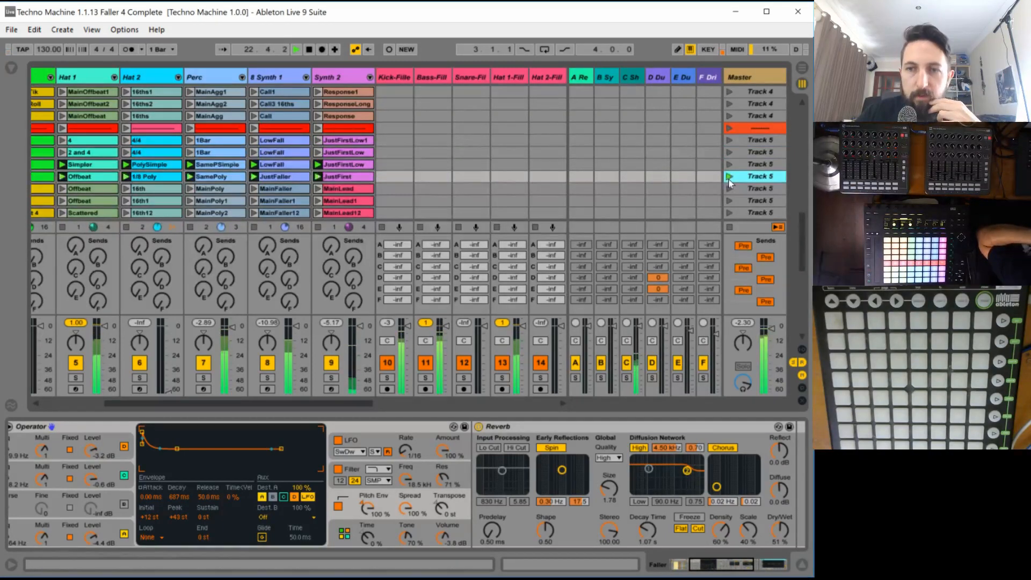
left_click(729, 190)
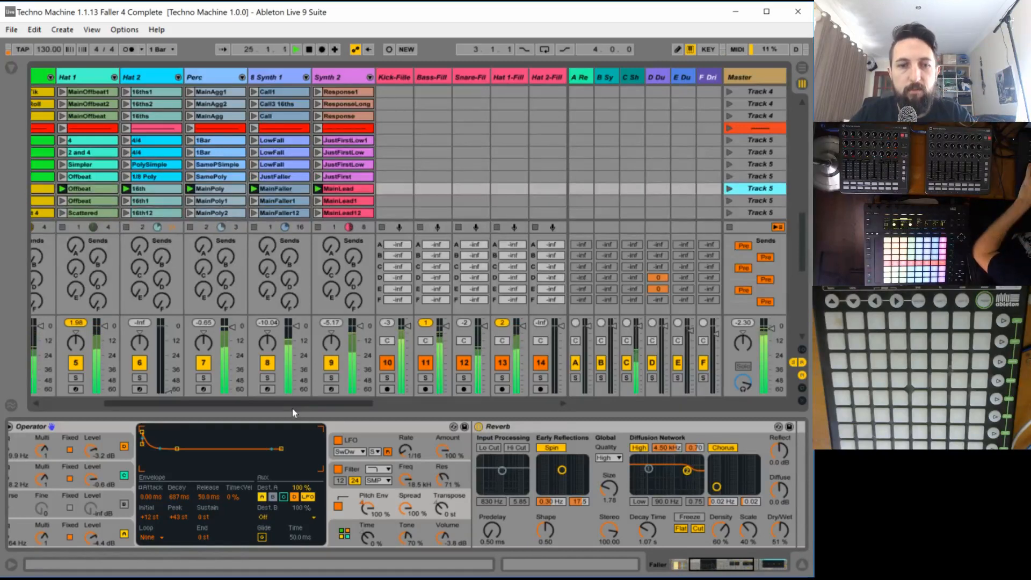
- Restart playback of the Track 5 scene and open the Synth1 page of the Automator
left_click_drag(294, 404, 276, 404)
key("space")
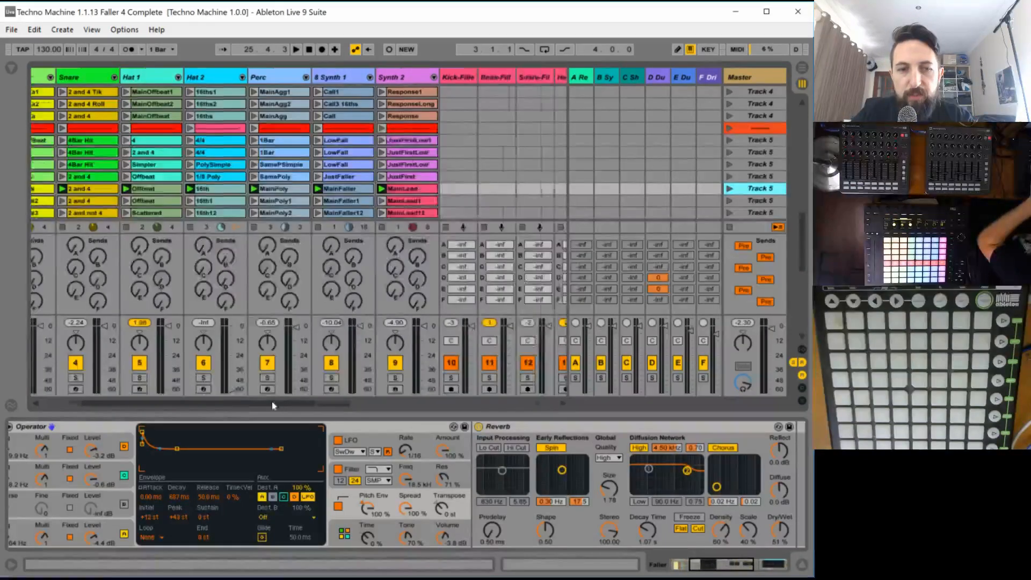
left_click_drag(285, 404, 241, 405)
key("space")
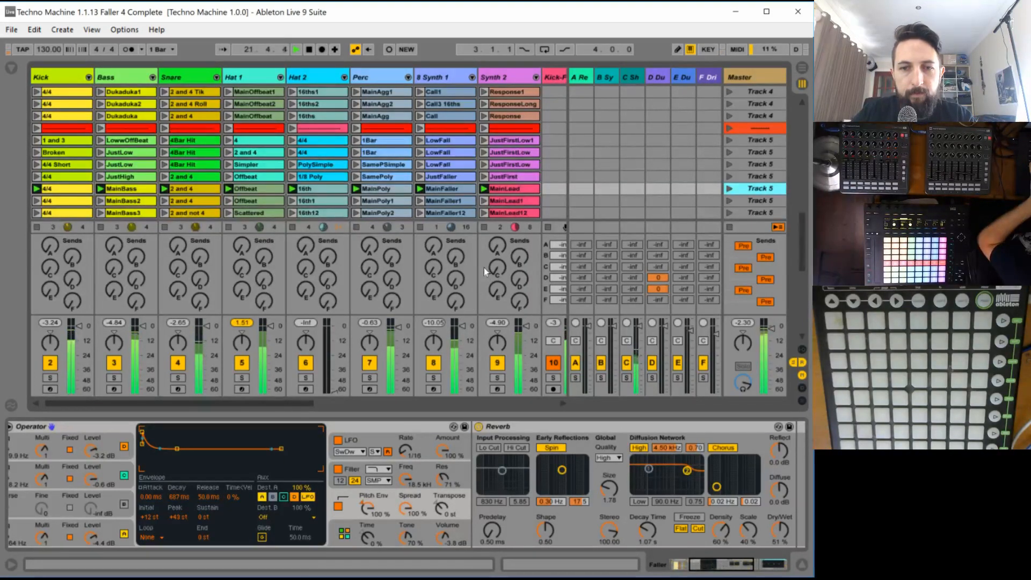
left_click(436, 77)
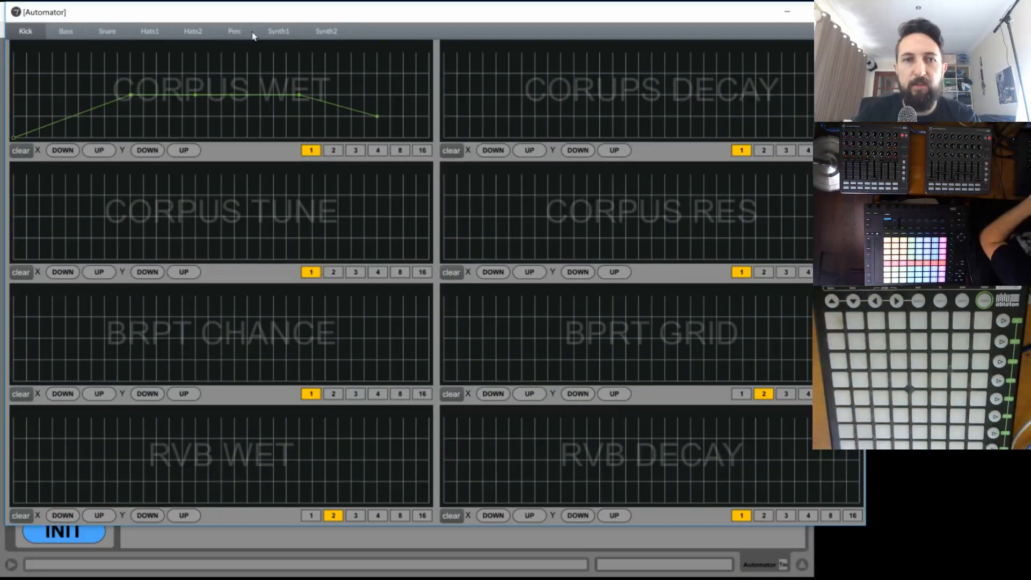
left_click(278, 31)
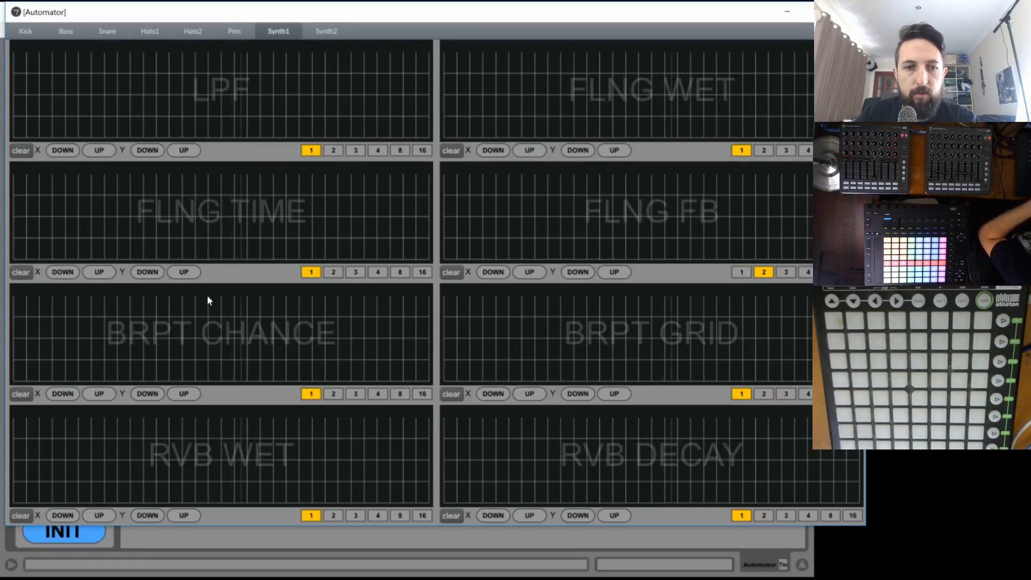
- Draw a flat FLNG WET line at 127 and a shallow V-shaped FLNG TIME curve for Synth1
left_click_drag(466, 60, 468, 52)
left_click(859, 52)
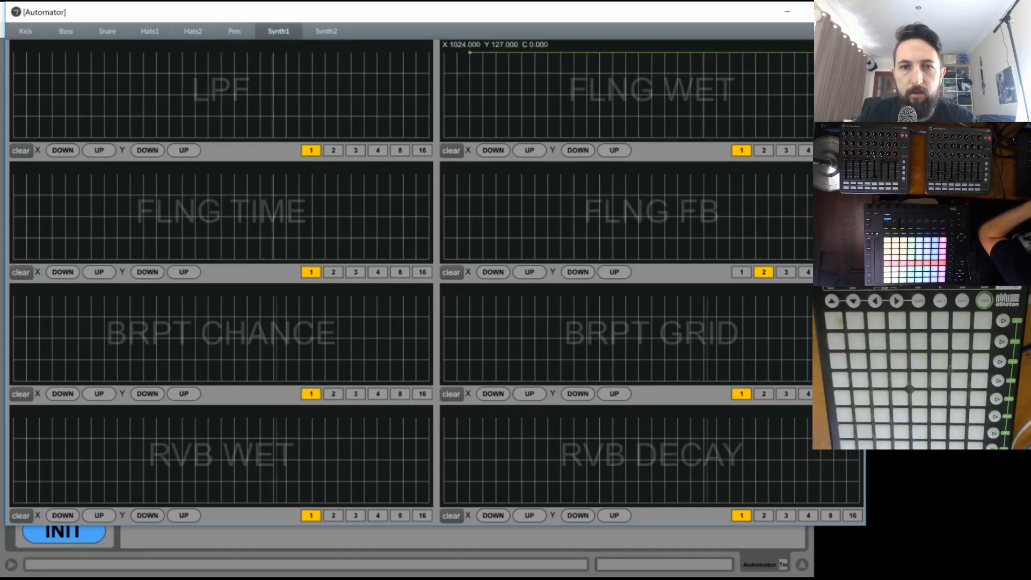
left_click_drag(182, 194, 13, 174)
left_click_drag(204, 208, 221, 195)
left_click(429, 175)
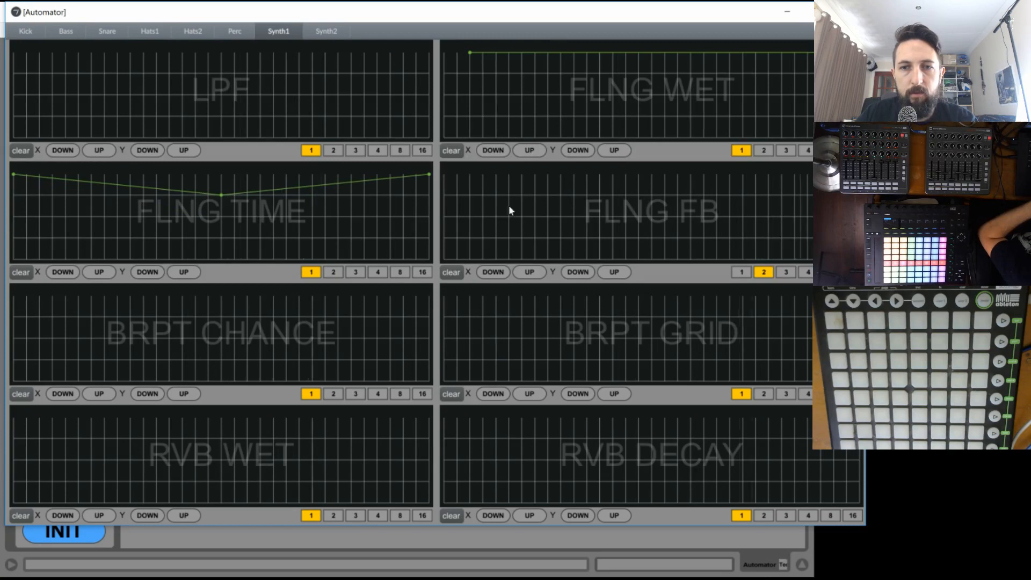
- Draw FLNG FB jumping from half to a held maximum, and make FLNG WET start at 127, drop to a quarter and ramp up
left_click(469, 216)
left_click_drag(665, 175, 807, 172)
left_click(470, 174)
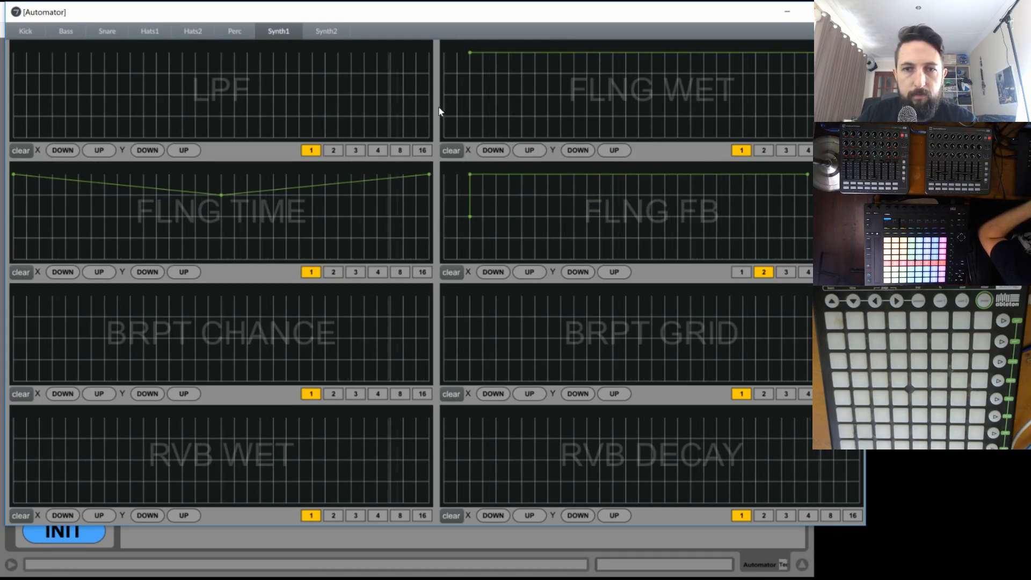
left_click(470, 116)
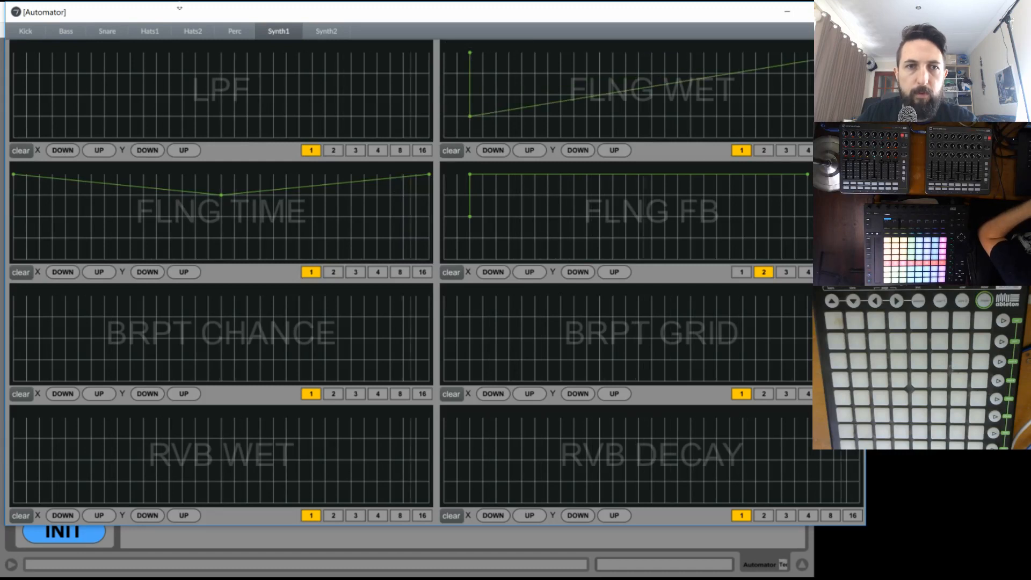
left_click(443, 52)
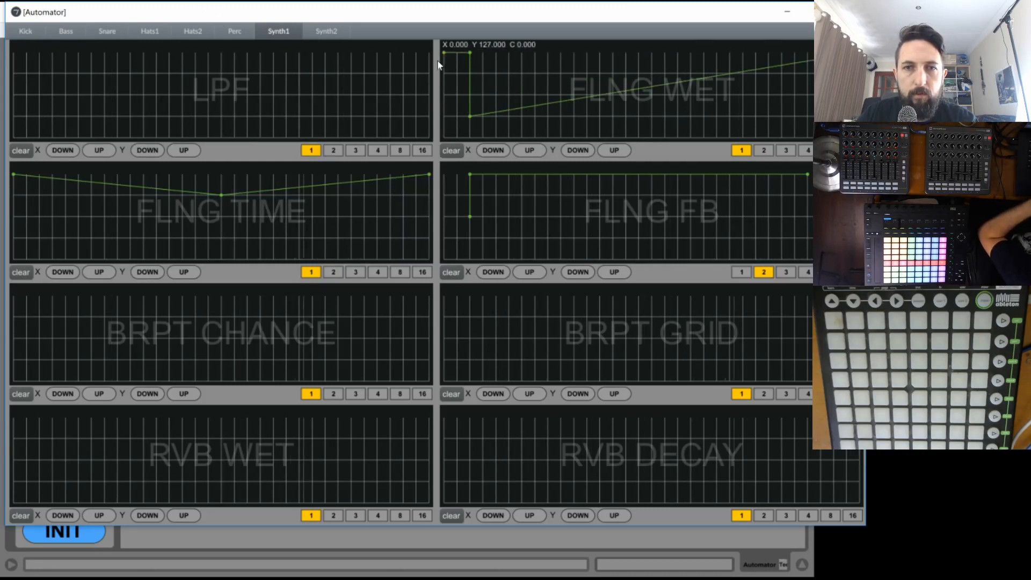
- Deepen the middle dip of the FLNG TIME curve to a quarter and draw a full LPF ramp from zero to maximum
left_click(221, 217)
left_click(286, 237)
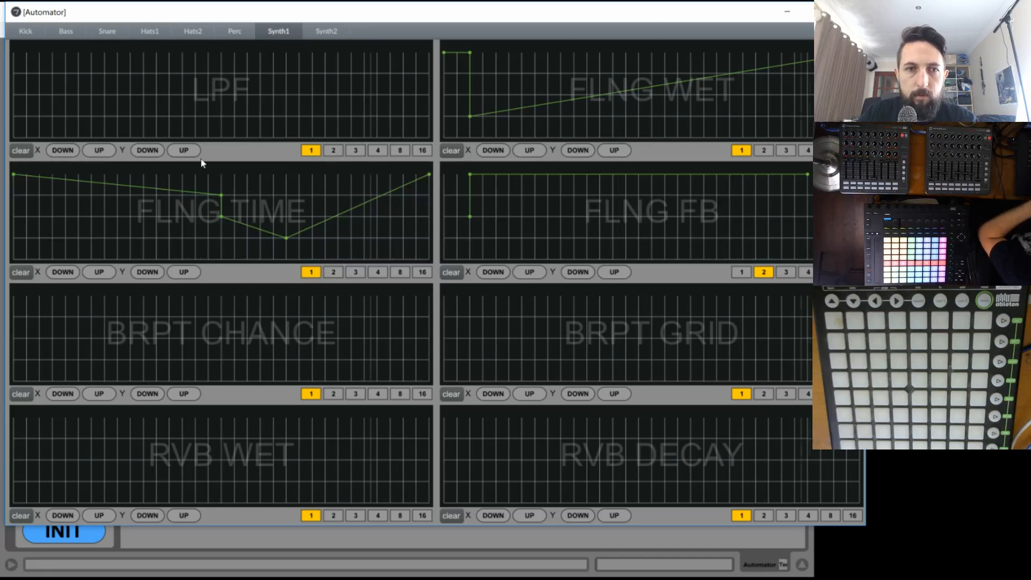
left_click(91, 116)
left_click_drag(184, 101, 442, 40)
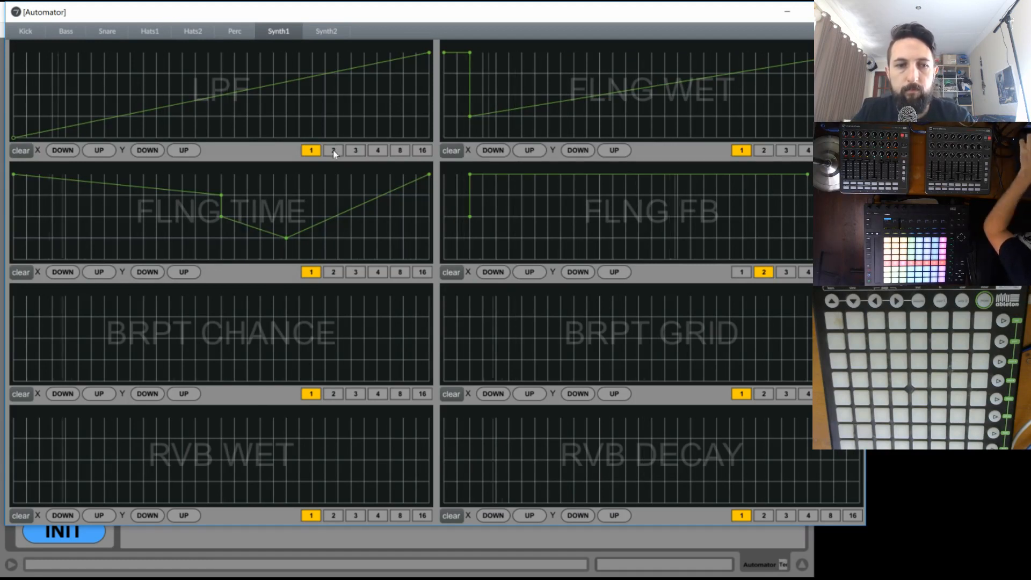
- Draw a zigzag BRPT CHANCE curve rising from zero to half, alternating with a quarter and ending flat at a quarter
left_click(143, 338)
left_click(208, 359)
left_click(260, 338)
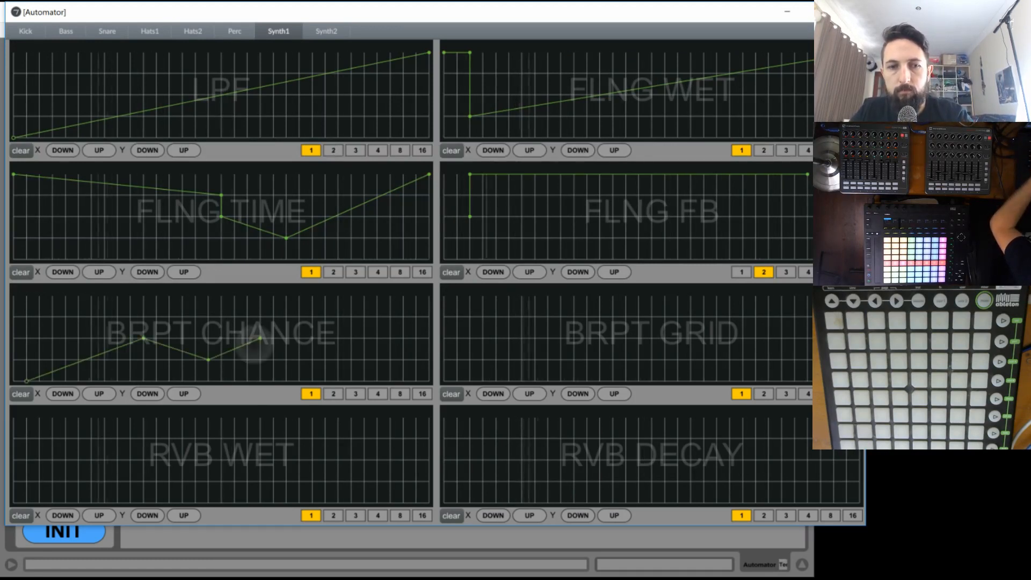
left_click(286, 359)
left_click(338, 359)
- Draw a BRPT GRID curve that holds at half, falls to a quarter plateau and rises back to half
left_click(483, 338)
left_click(573, 338)
left_click(678, 359)
left_click(703, 359)
left_click(755, 360)
left_click(795, 338)
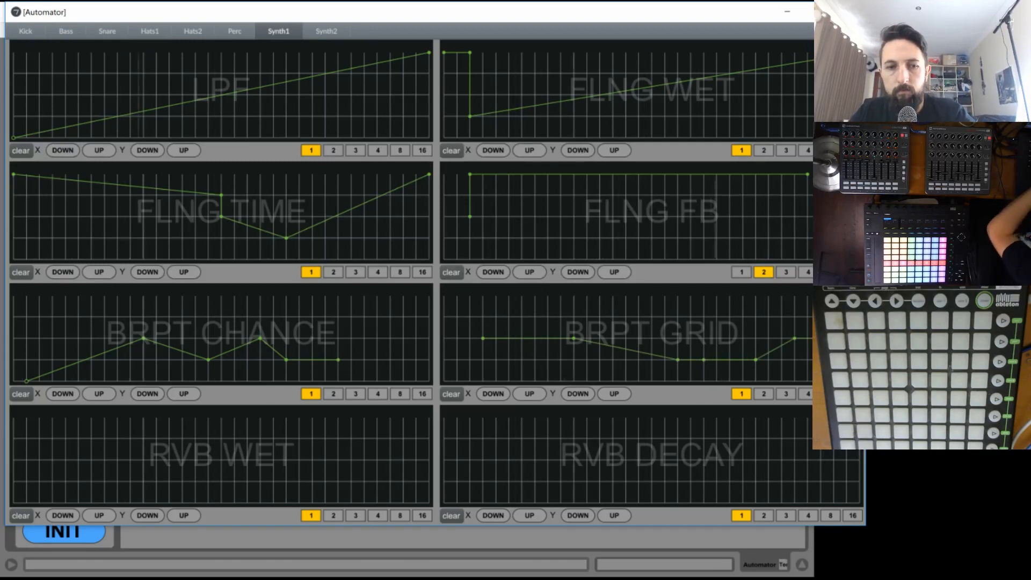
- Draw rising RVB WET and RVB DECAY ramps from zero to about three quarters for Synth1
left_click(261, 460)
left_click_drag(260, 460, 390, 438)
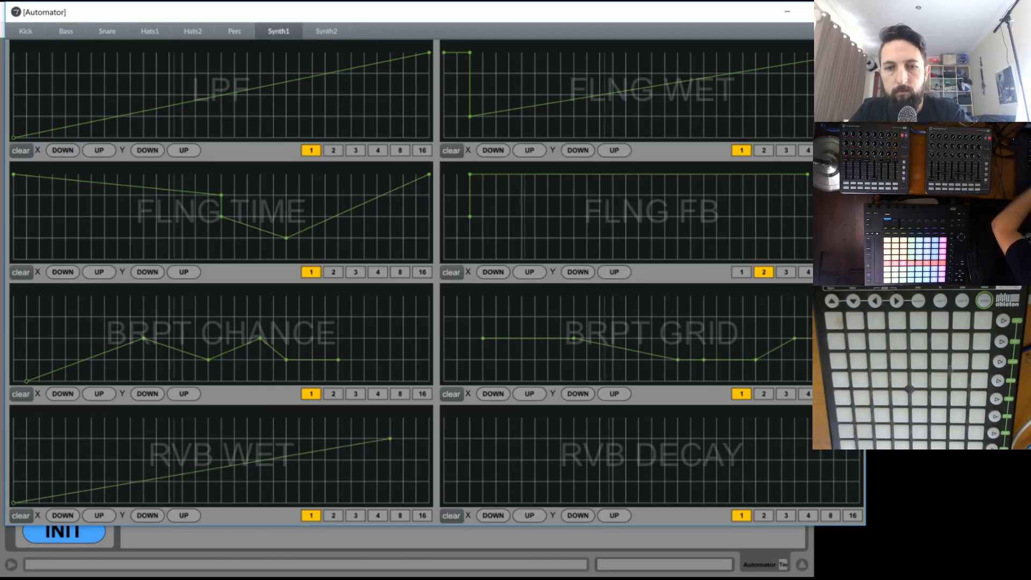
left_click(768, 438)
left_click(470, 503)
left_click_drag(469, 503, 456, 503)
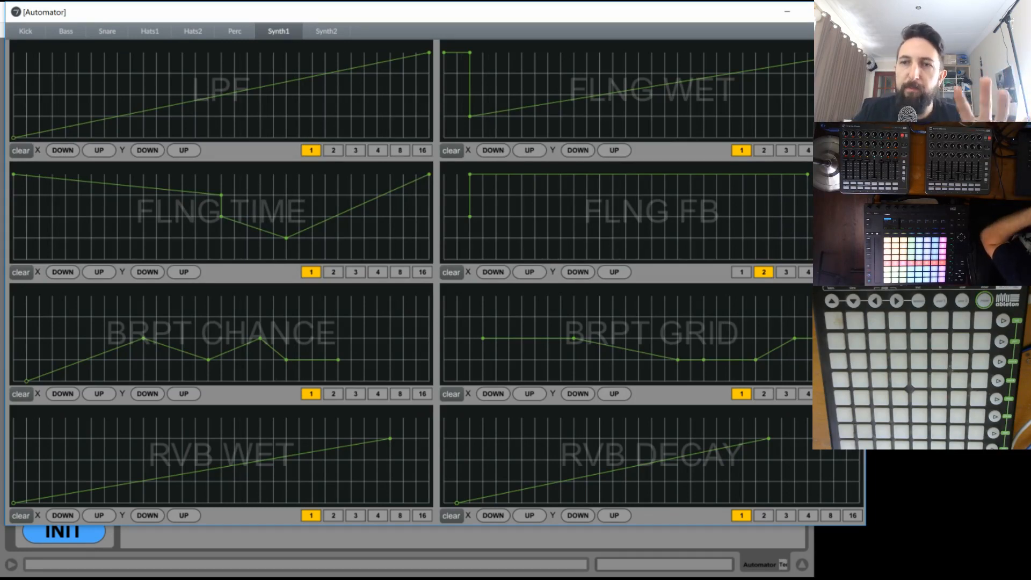
- Close the Automator window, stop playback and return to the Faller track in the session
left_click(850, 12)
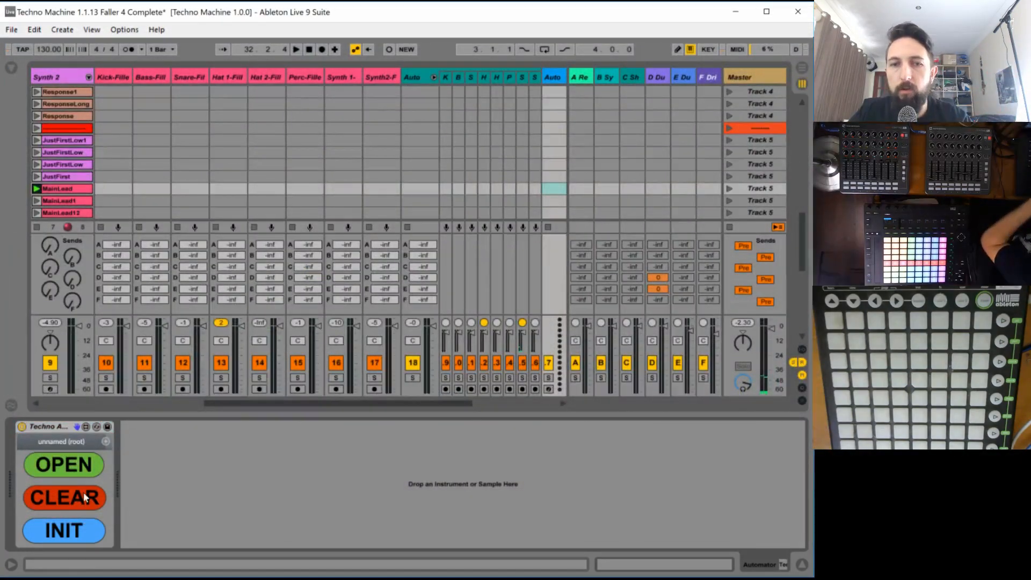
key("space")
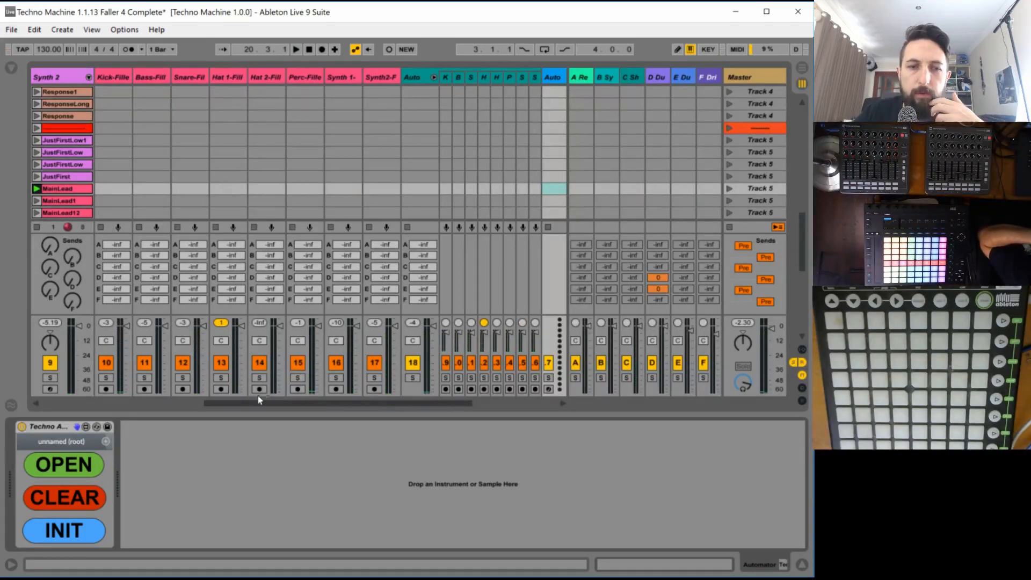
left_click_drag(257, 400, 375, 402)
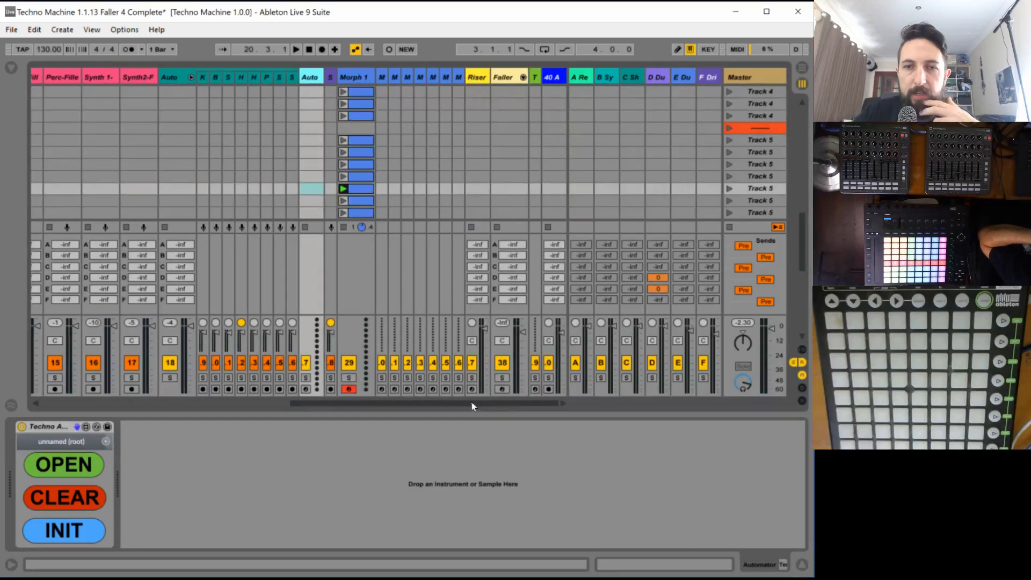
- Launch clip 5 on the Faller track and show chain 5's devices in the Fallers rack
scroll(496, 181, "up", 3)
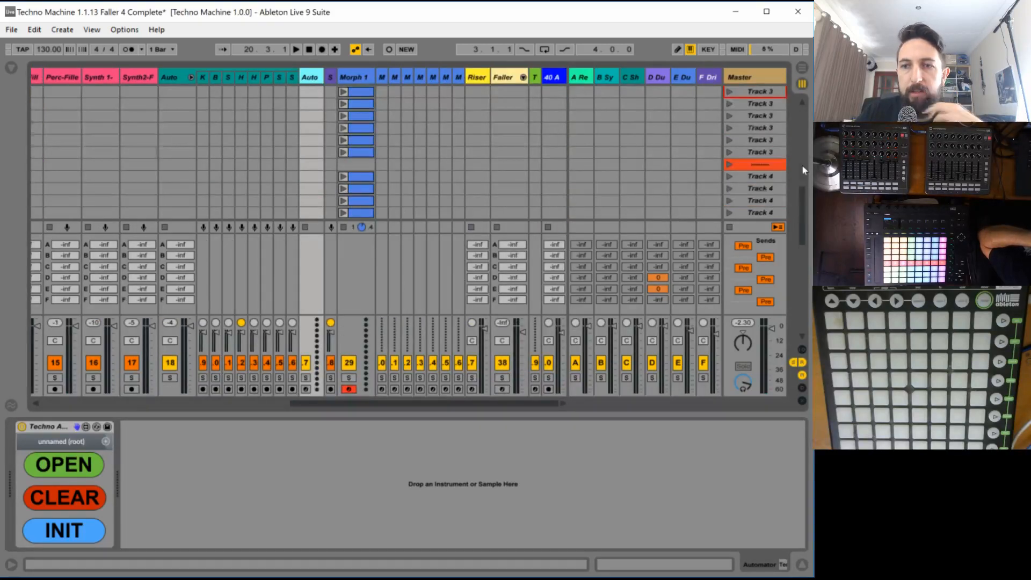
scroll(801, 165, "up", 5)
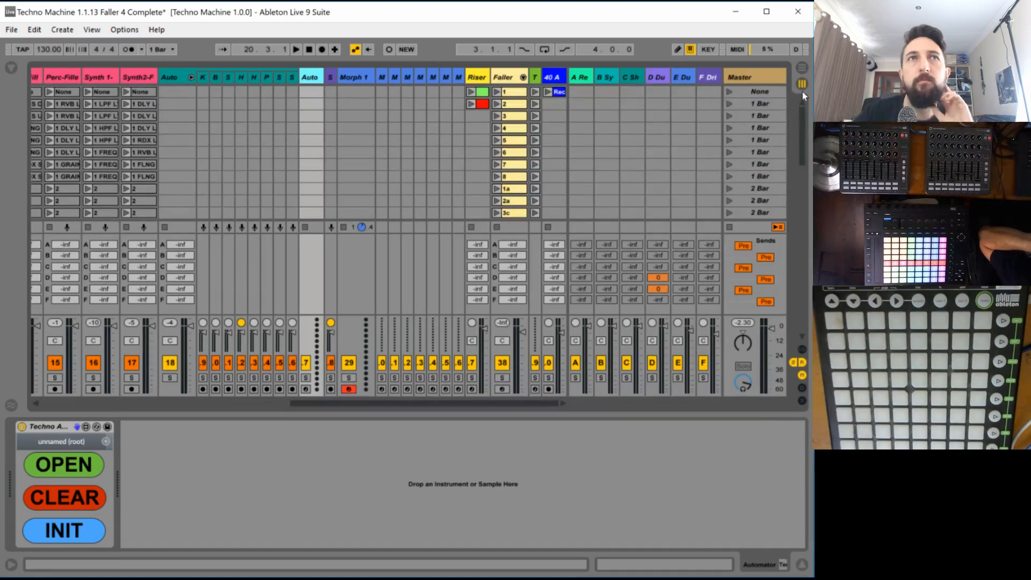
left_click(497, 141)
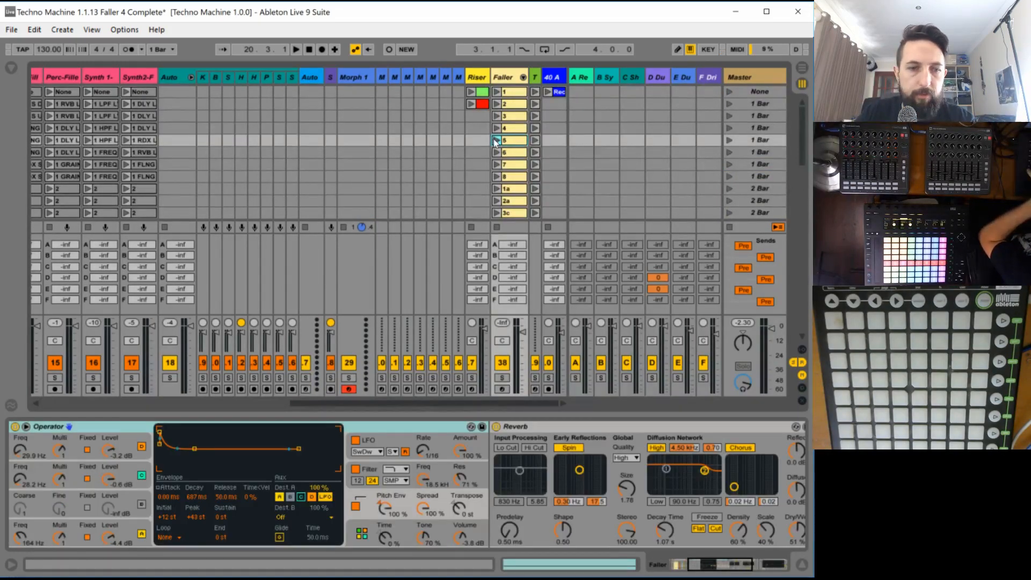
left_click(496, 142)
left_click_drag(730, 568, 639, 573)
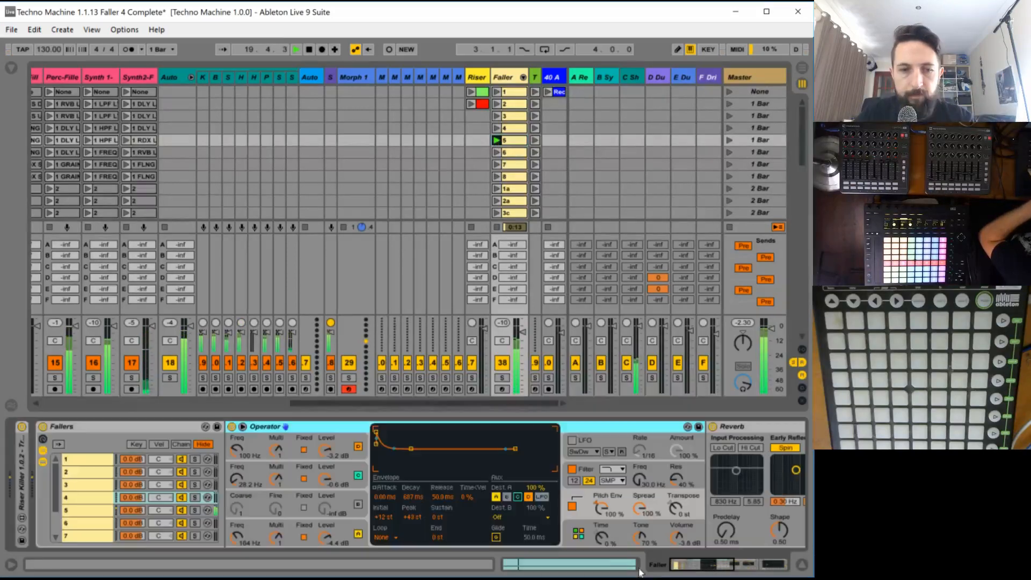
left_click(218, 509)
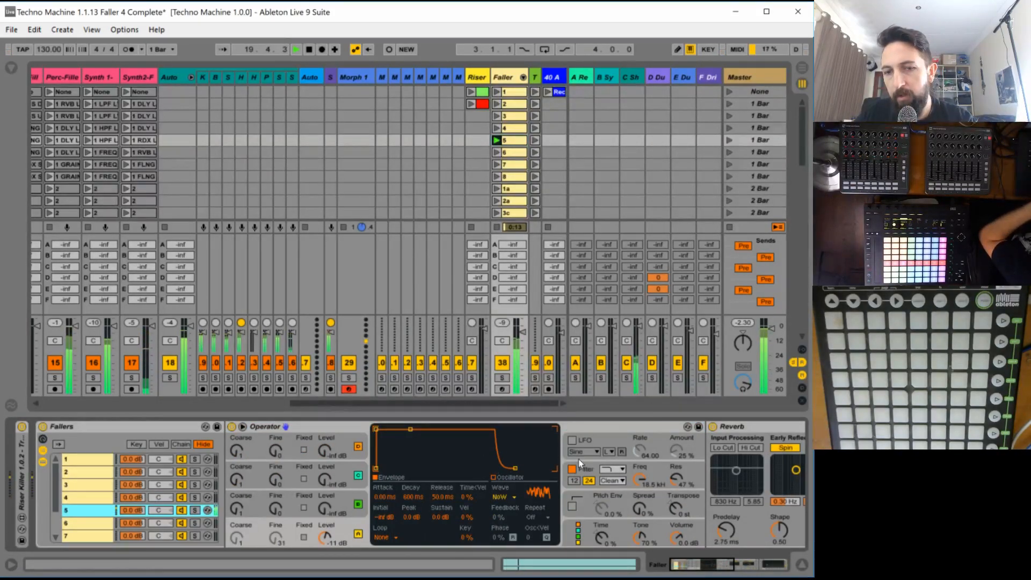
- Set chain 5's Operator filter to band-pass with the SMP circuit and lower its frequency during playback
left_click(612, 468)
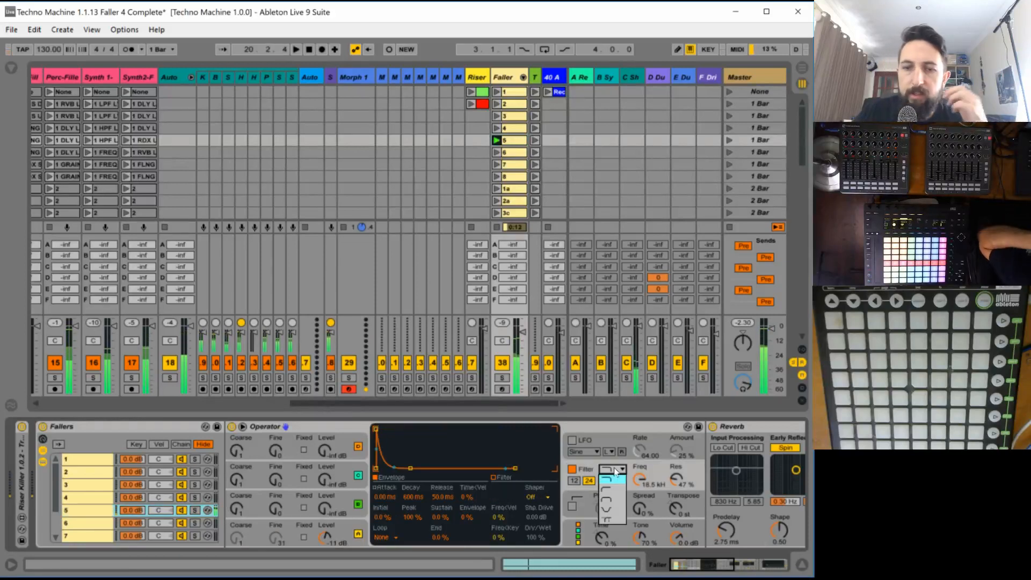
left_click(612, 498)
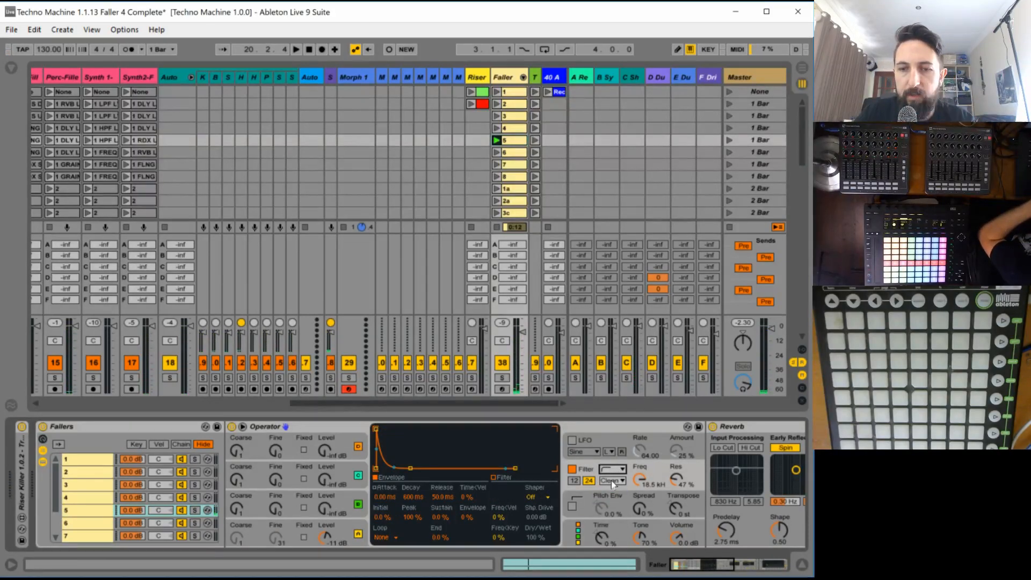
left_click(612, 481)
left_click(611, 518)
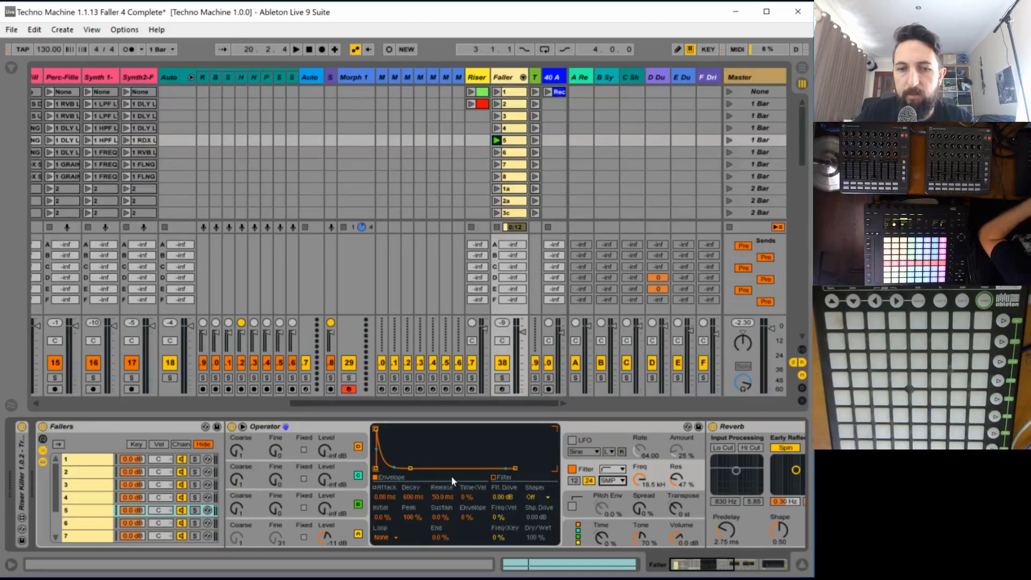
key("space")
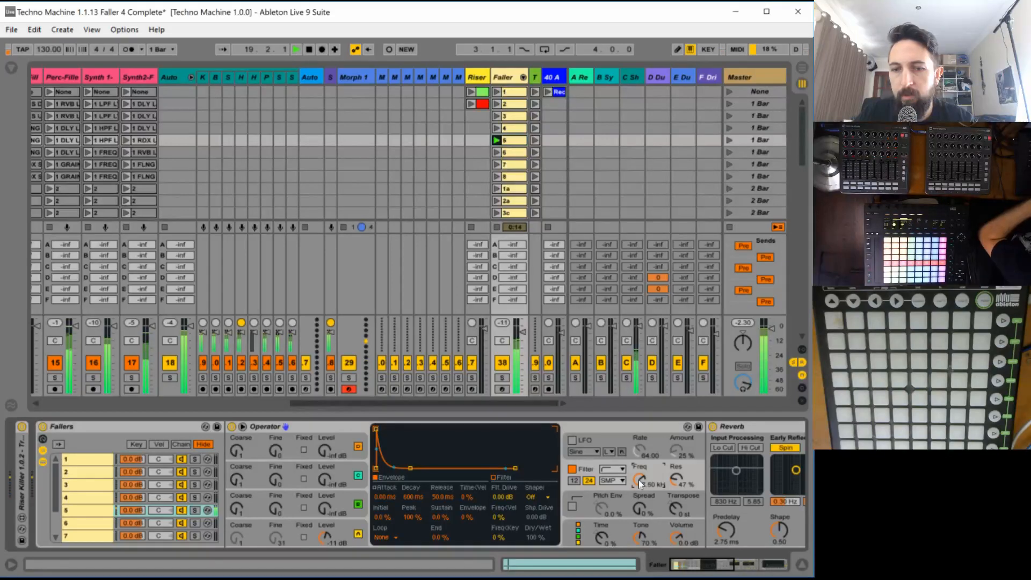
- Open clip 5's Filter Freq envelope across all eight bars and audition the start of the clip
double_click(523, 140)
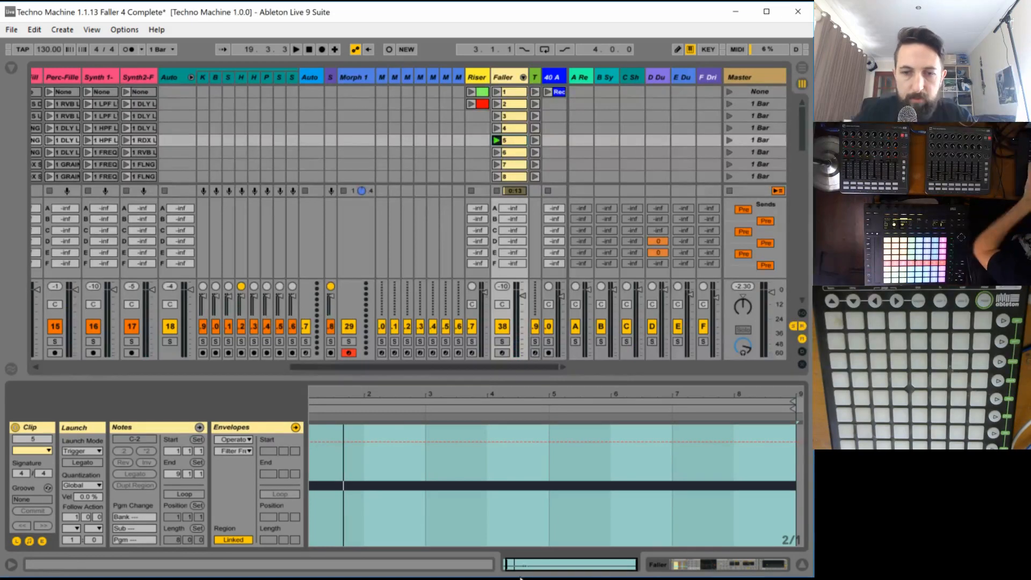
left_click_drag(570, 563, 555, 538)
key("space")
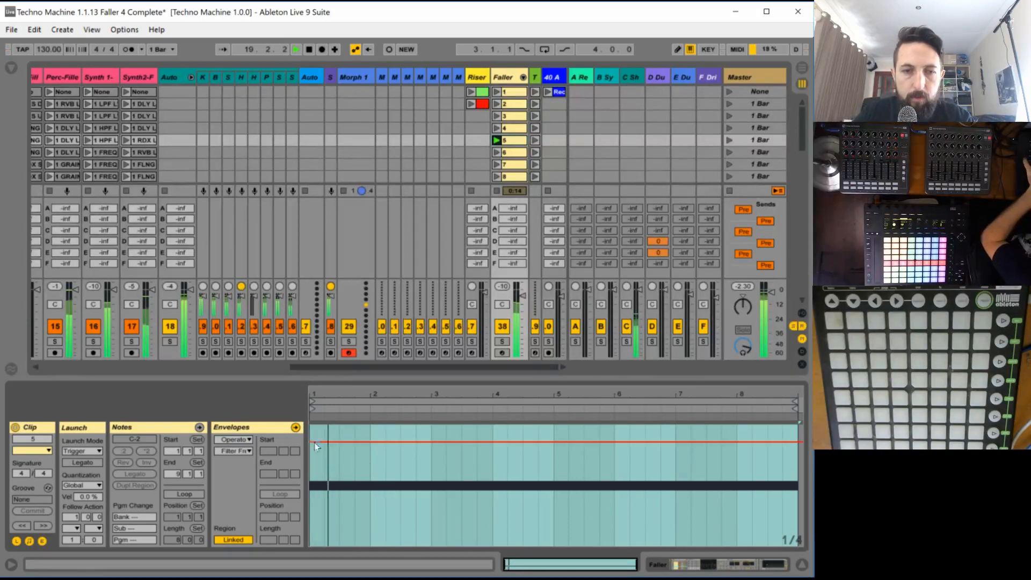
key("space")
key("space")
key("space")
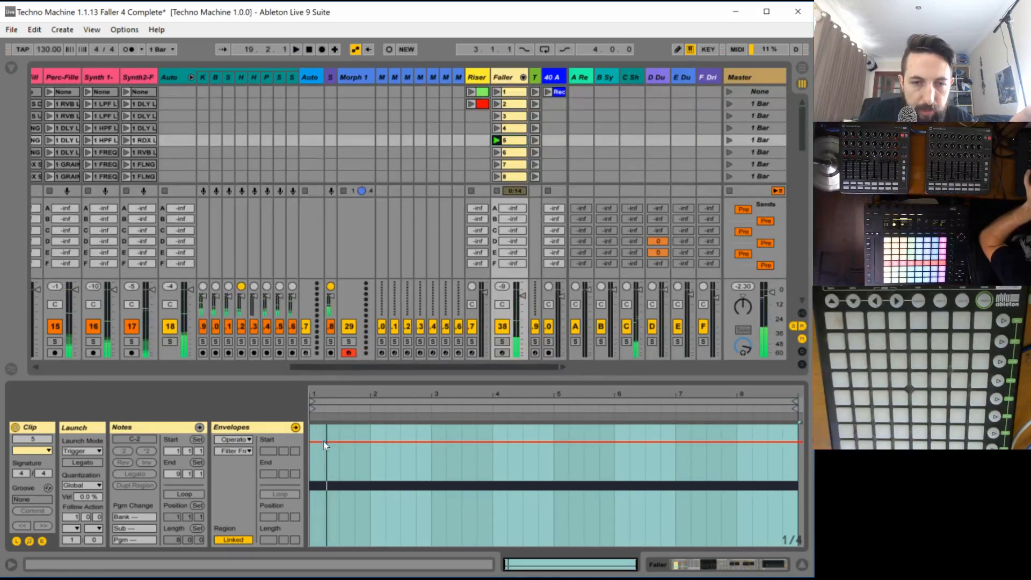
- Shape clip 5's Filter Freq envelope with a short rise at the start and a long fall to 30 Hz at the end, and play it
left_click(325, 442)
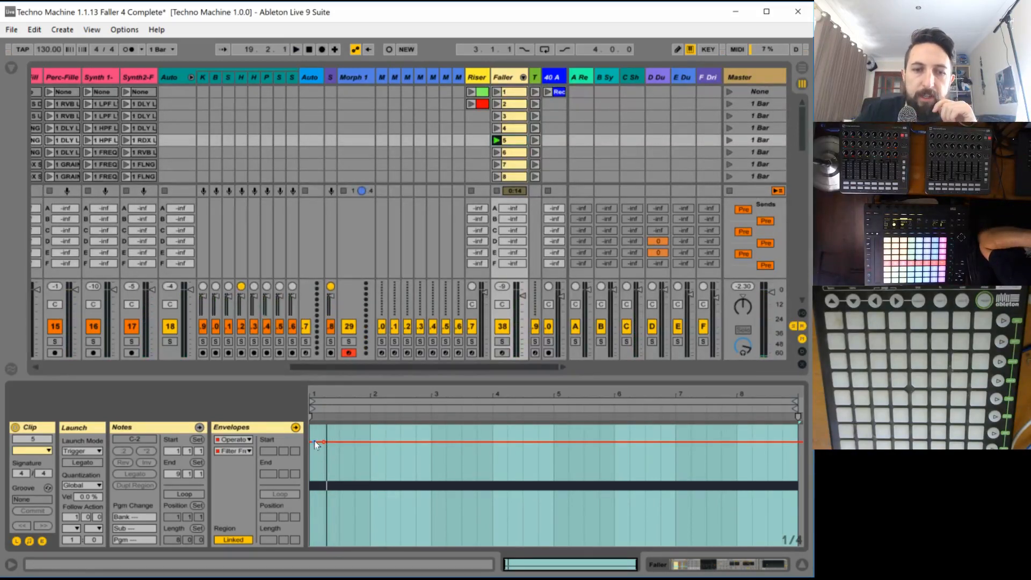
left_click_drag(312, 501, 317, 470)
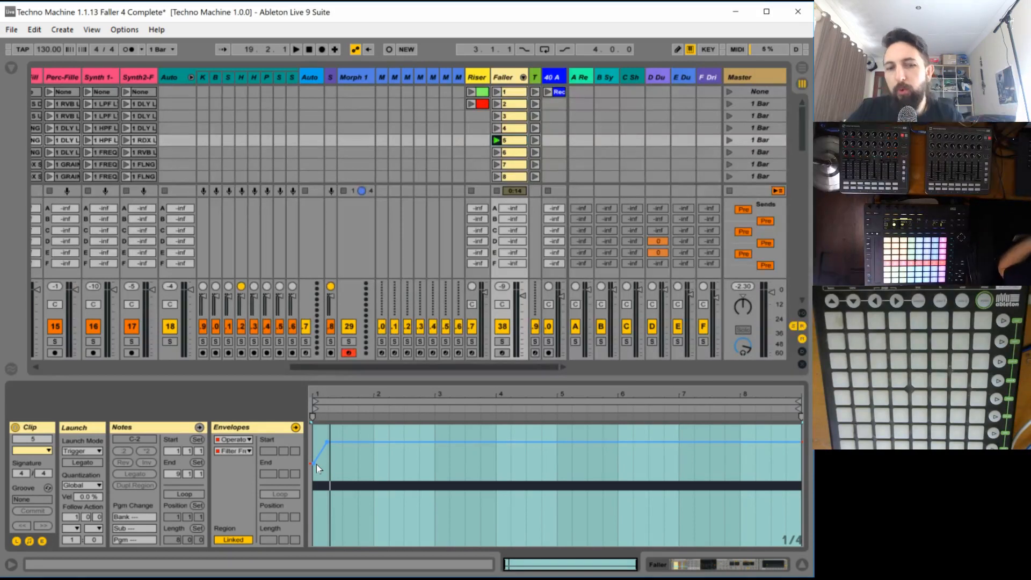
left_click_drag(360, 440, 802, 546)
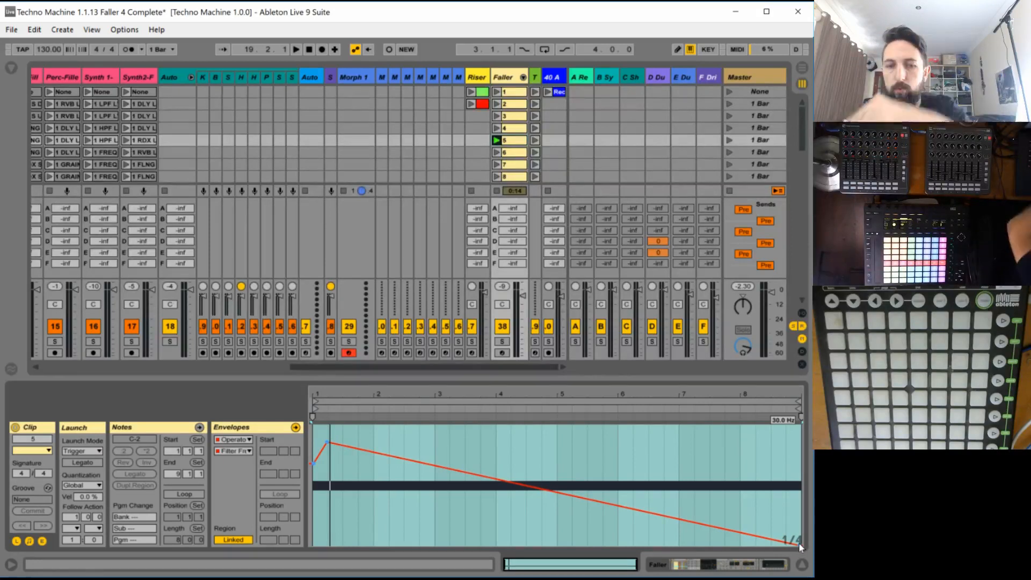
key("space")
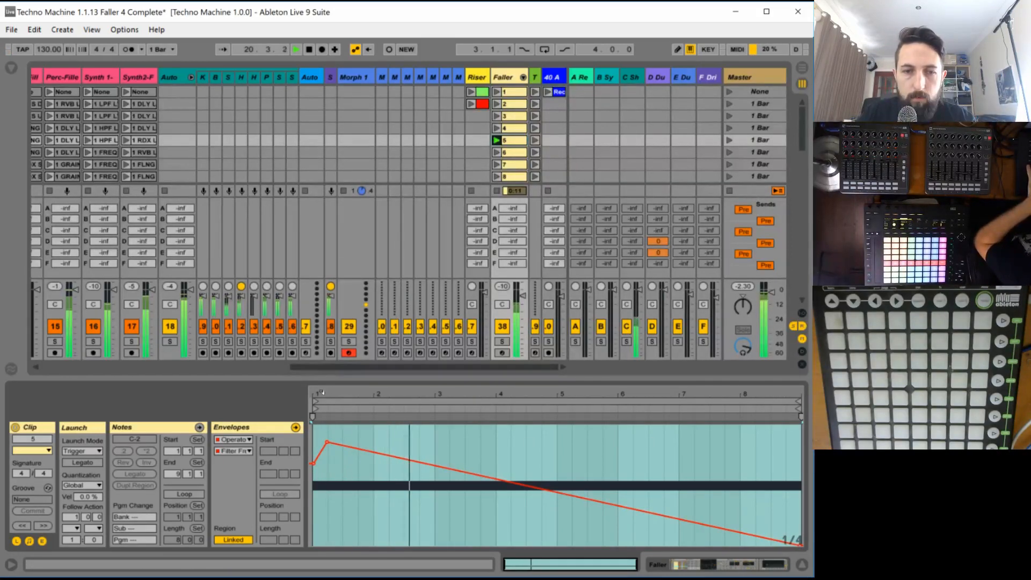
- Narrow the grid to 1/8, move the envelope's peak closer to the clip start and drop the start point to the minimum
left_click_drag(321, 395, 335, 441)
key("ctrl+1")
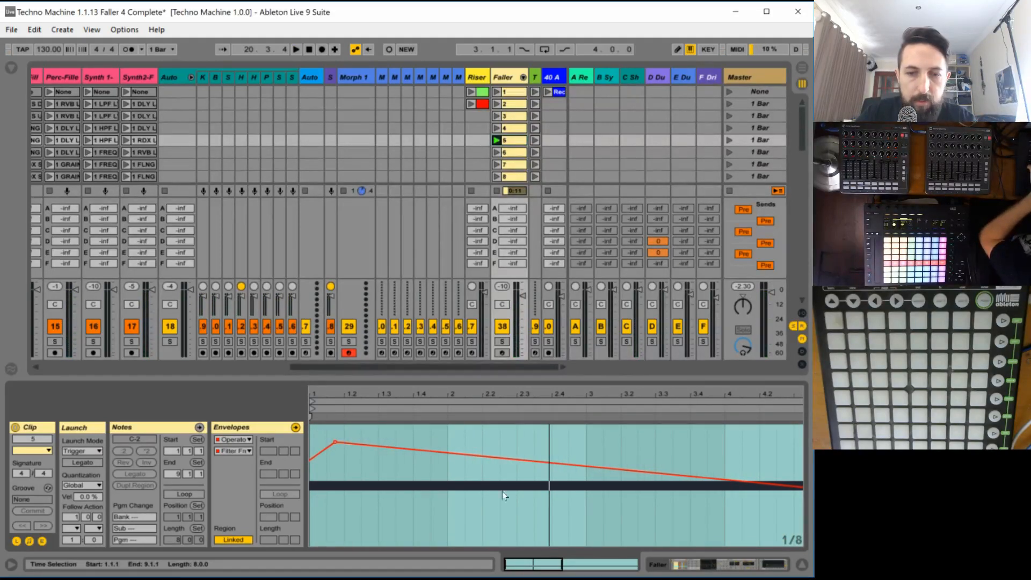
key("ctrl+z")
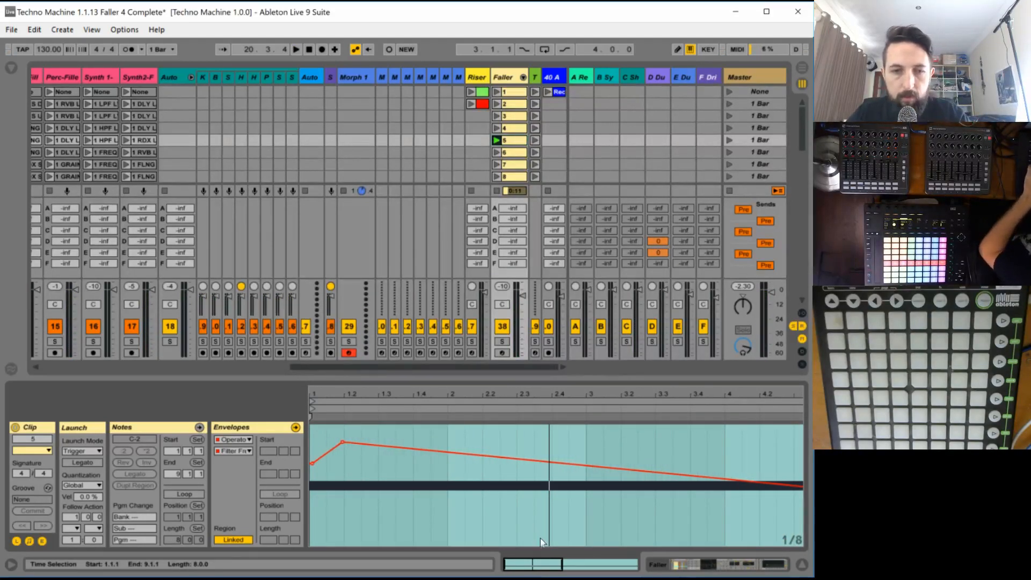
left_click(347, 456)
left_click_drag(343, 439, 310, 543)
key("space")
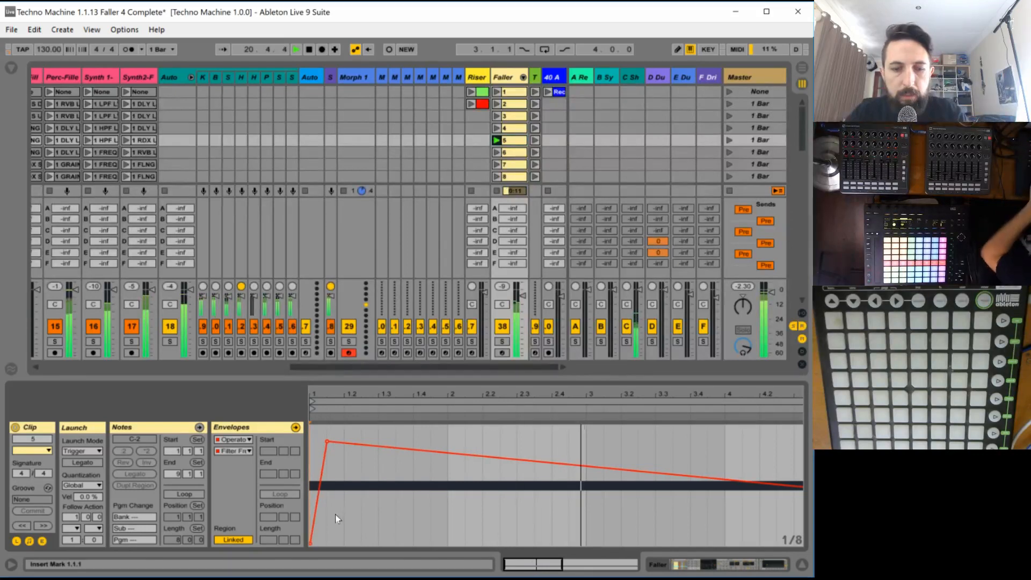
- Undo the start point's drop to the minimum and lower it instead to just below mid-height, auditioning the sweep
key("space")
key("z")
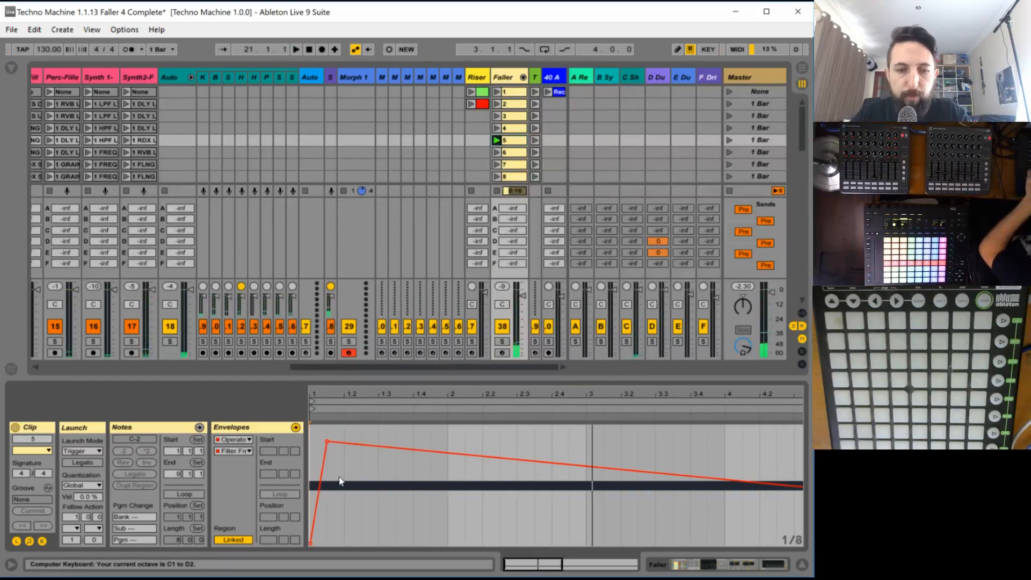
key("ctrl+z")
key("space")
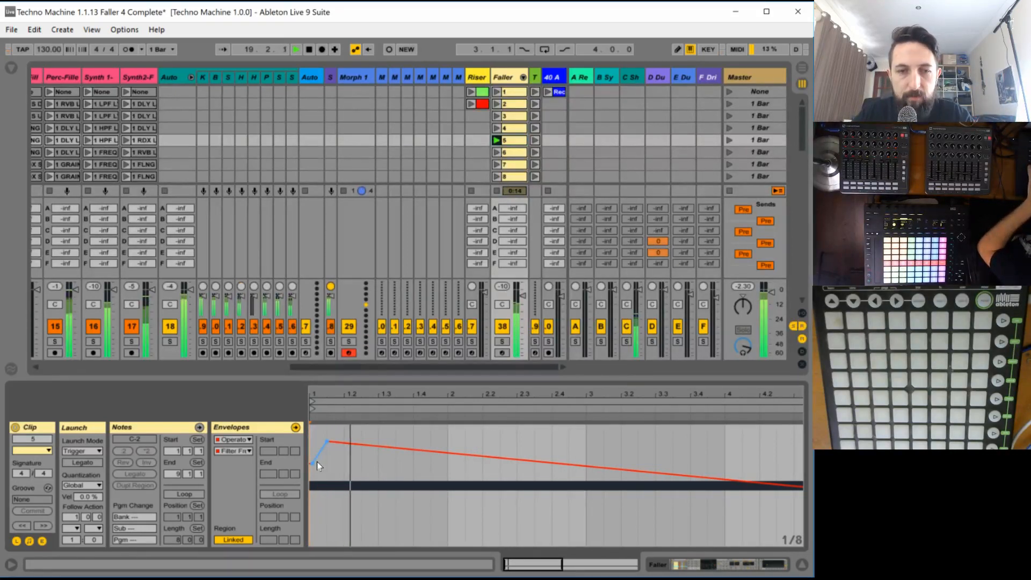
left_click_drag(313, 464, 309, 508)
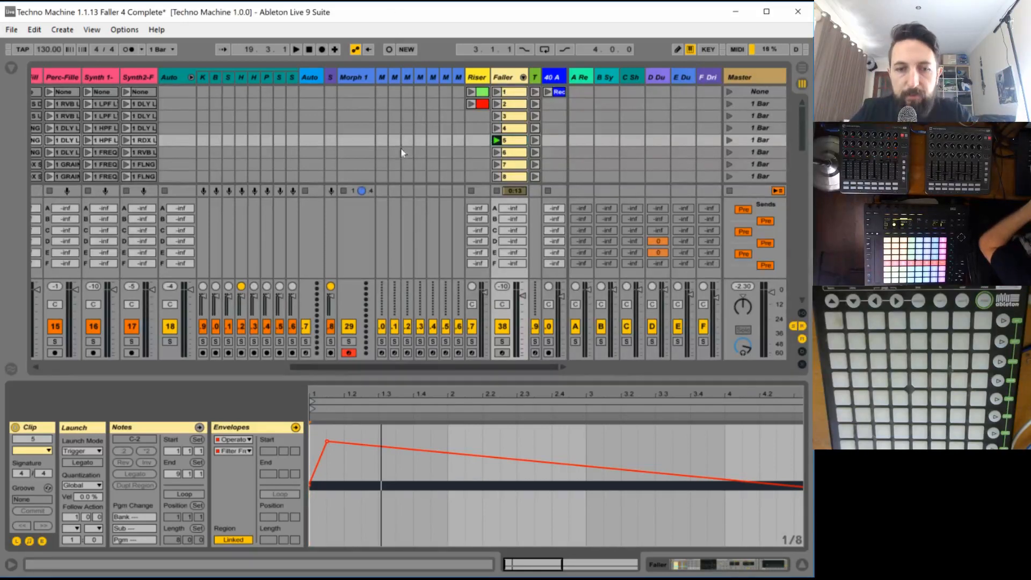
key("space")
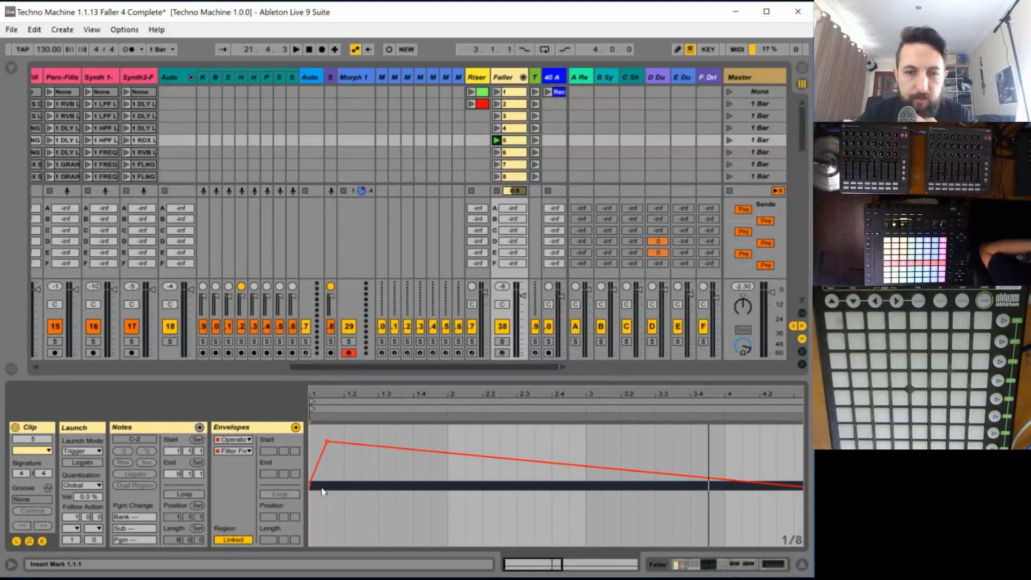
mouse_move(308, 487)
left_mouse_down()
mouse_move(308, 514)
mouse_move(323, 477)
mouse_move(334, 499)
mouse_move(322, 492)
left_mouse_up()
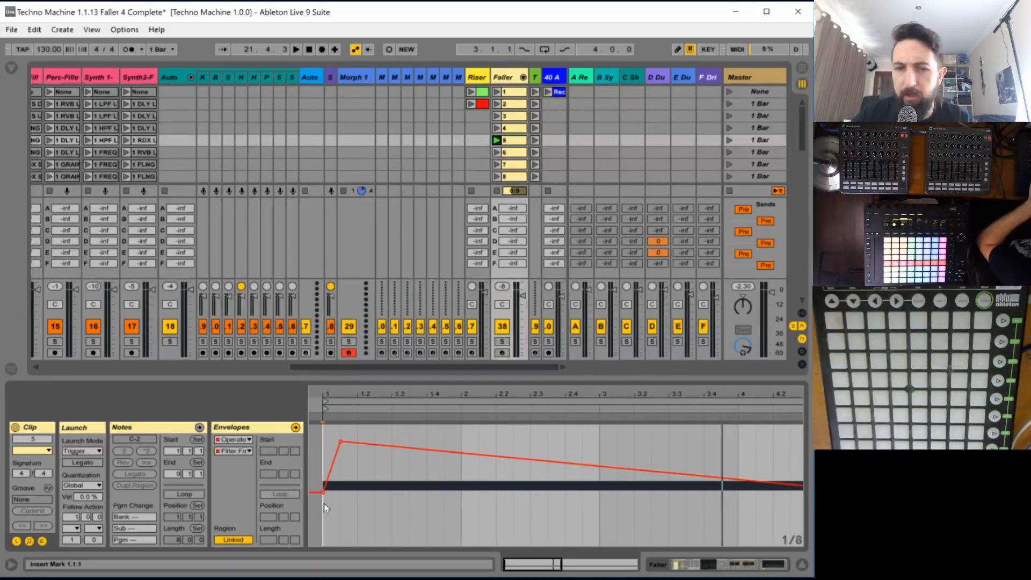
key("space")
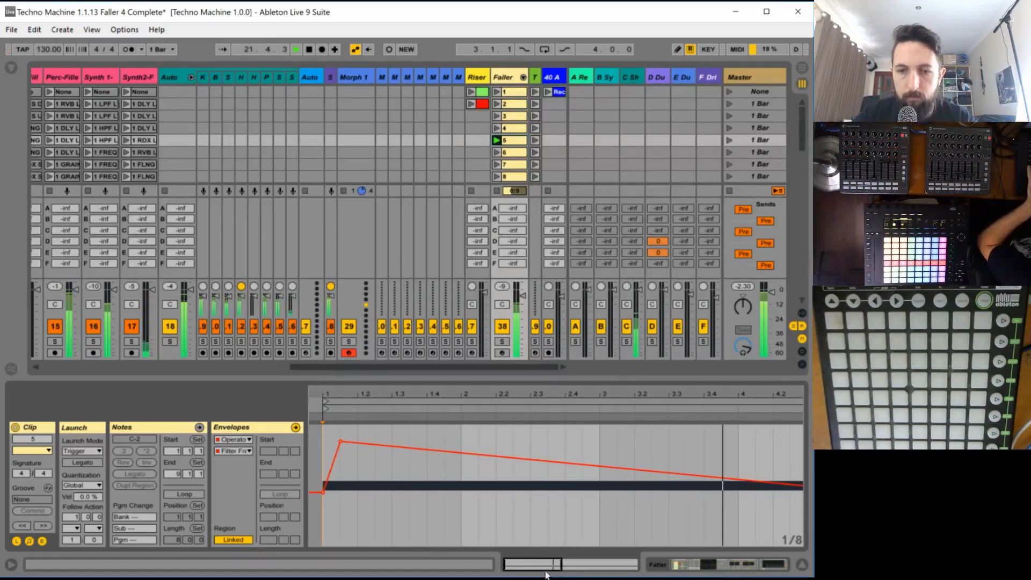
- Audition the full eight-bar filter sweep of clip 5 and watch the filter frequency in the chain's Operator
double_click(584, 563)
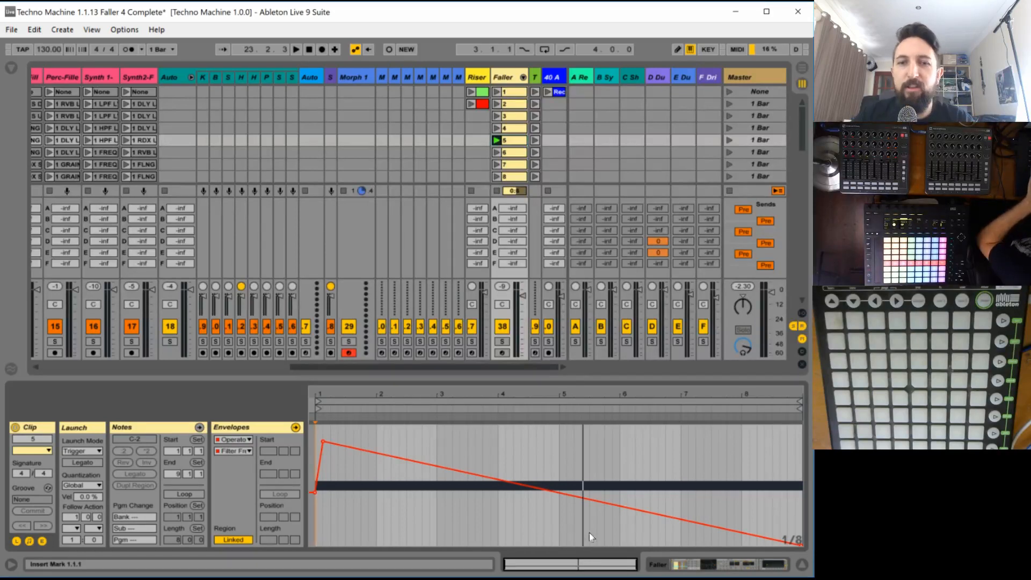
mouse_move(323, 440)
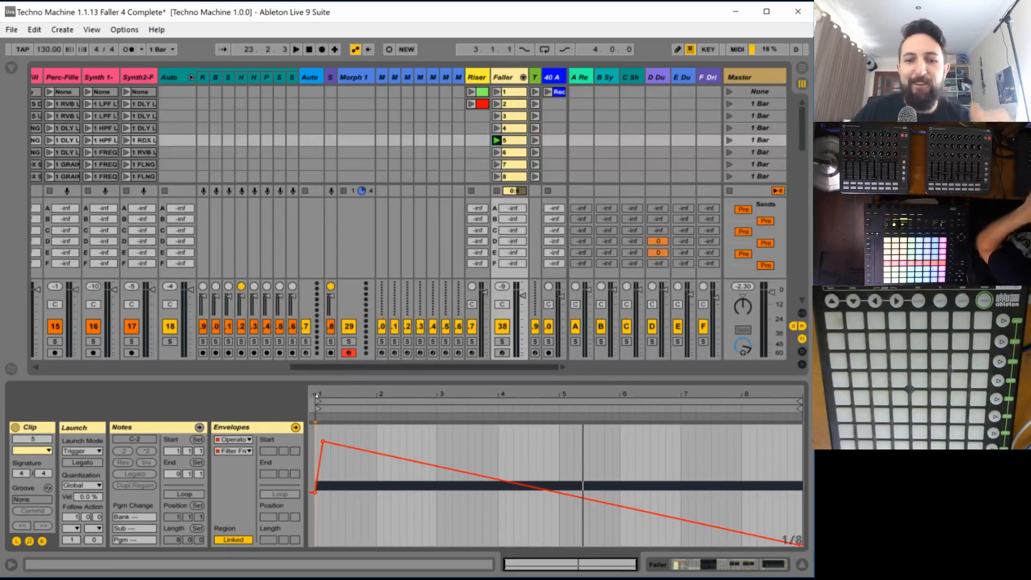
key("space")
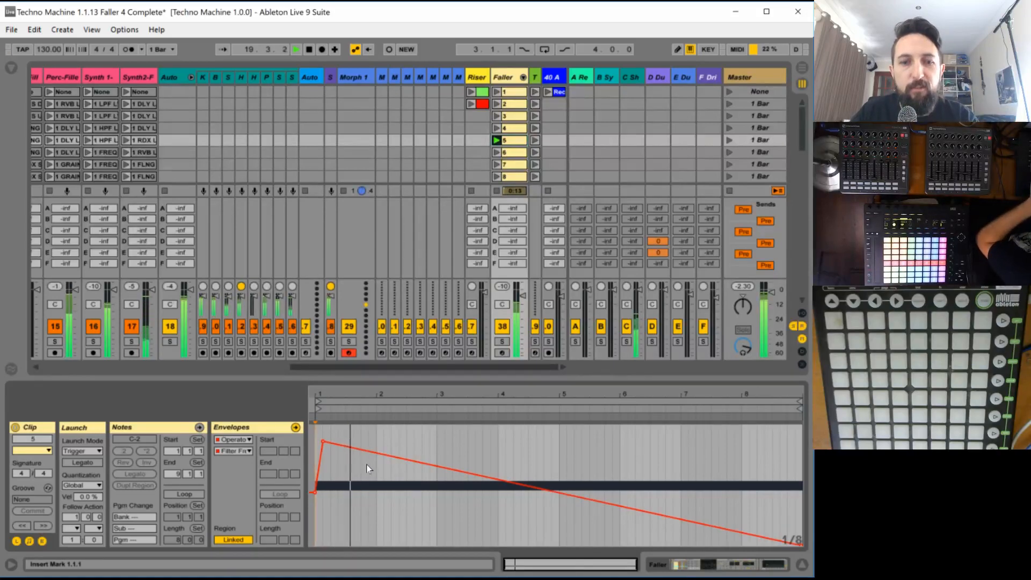
double_click(510, 76)
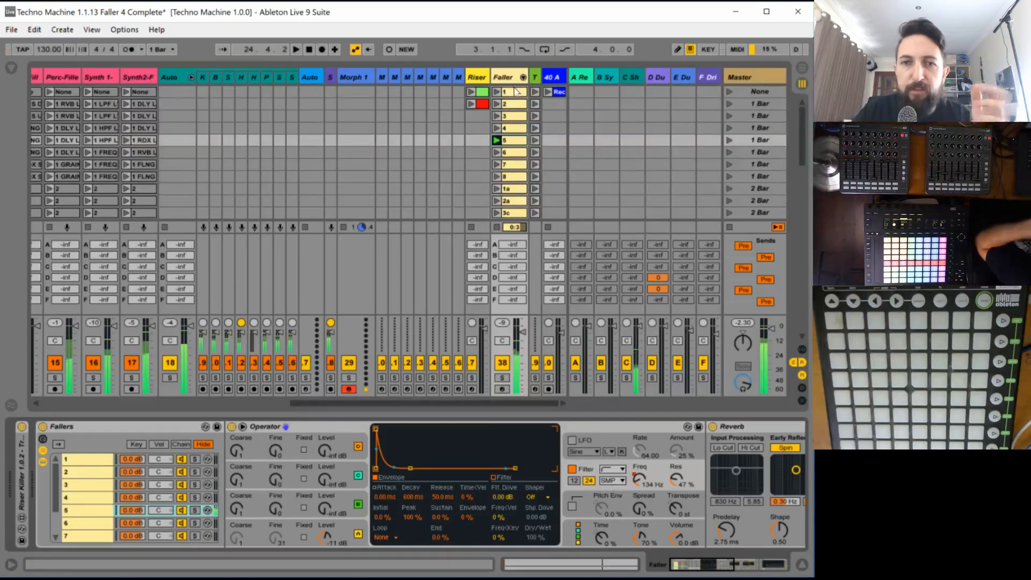
- Shorten clip 5's C-2 note to three bars so that it ends at 4.1.1
left_click(509, 143)
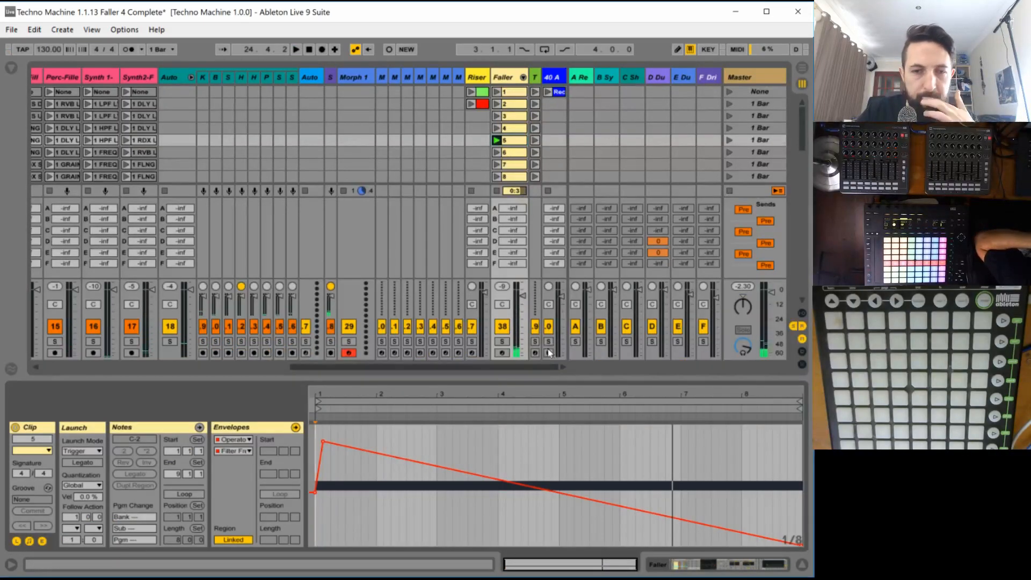
left_click(157, 427)
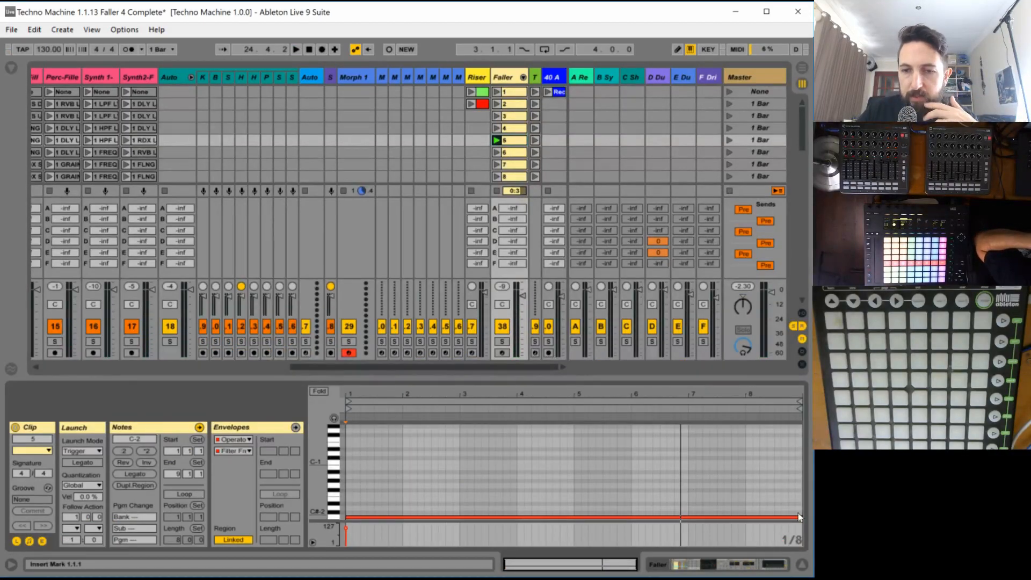
left_click_drag(801, 516, 511, 517)
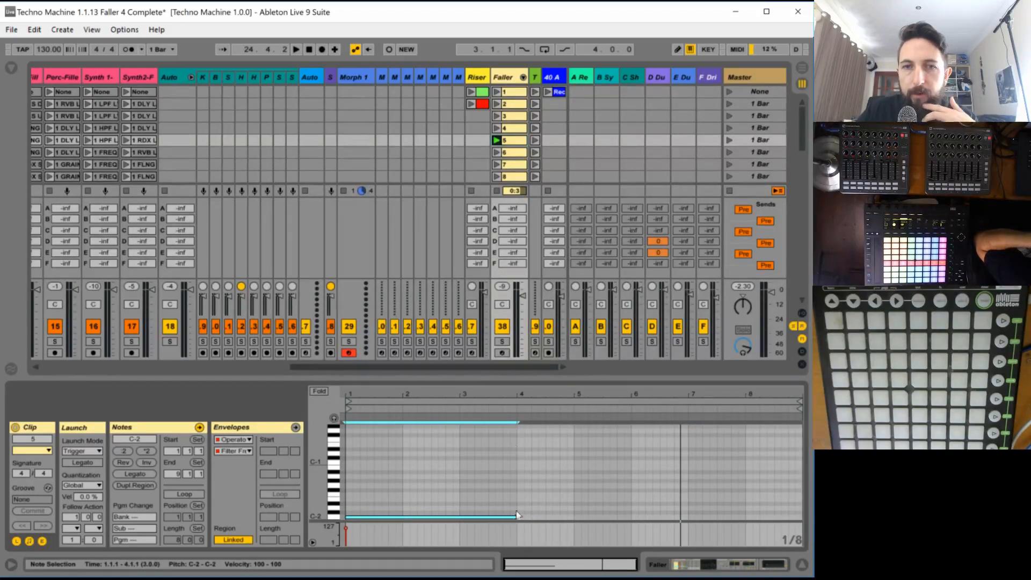
- Turn off oscillators B, C and D in chain 5's Operator, leaving only oscillator A on
left_click(505, 80)
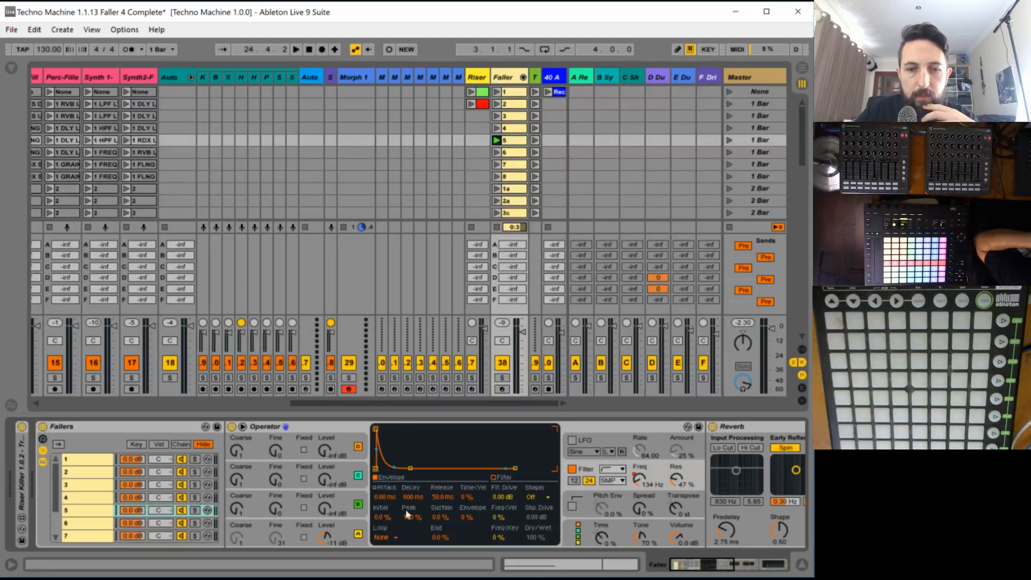
left_click(359, 483)
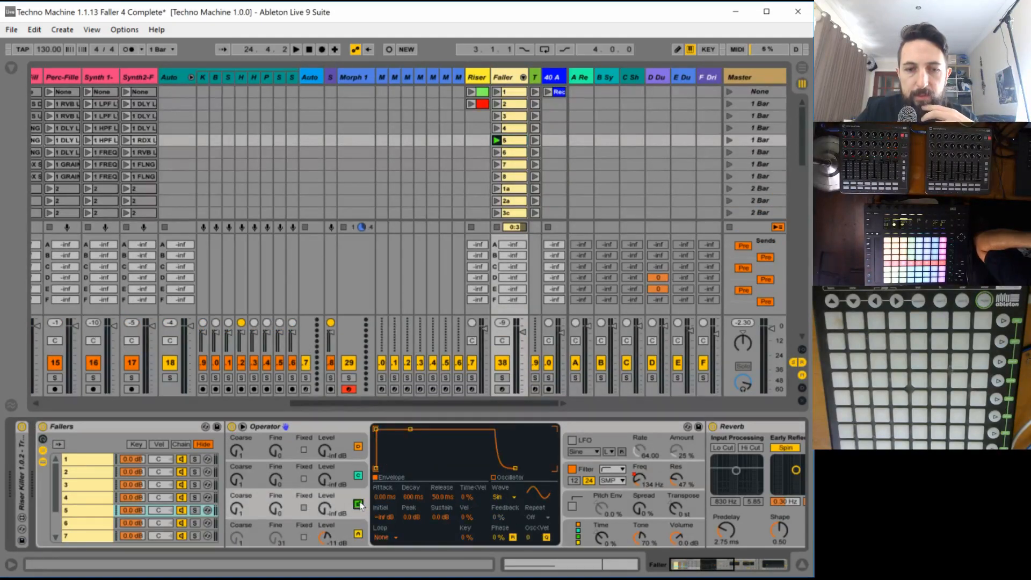
left_click(358, 503)
left_click(358, 475)
left_click(359, 446)
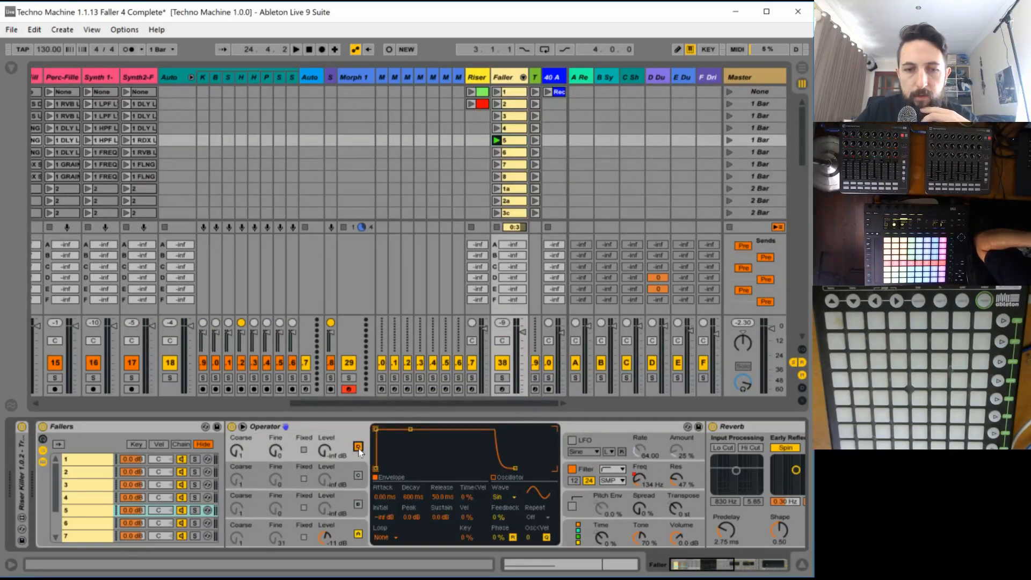
- Lengthen oscillator A's release to 4.18 s in chain 5's Operator and audition clip 5 with the Faller track soloed
left_click(358, 526)
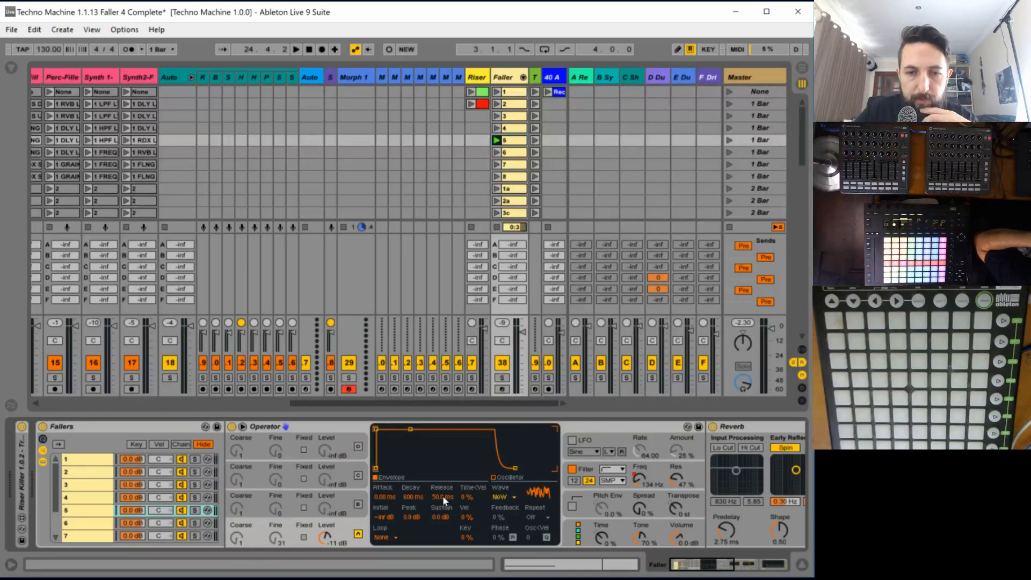
left_click_drag(444, 500, 451, 488)
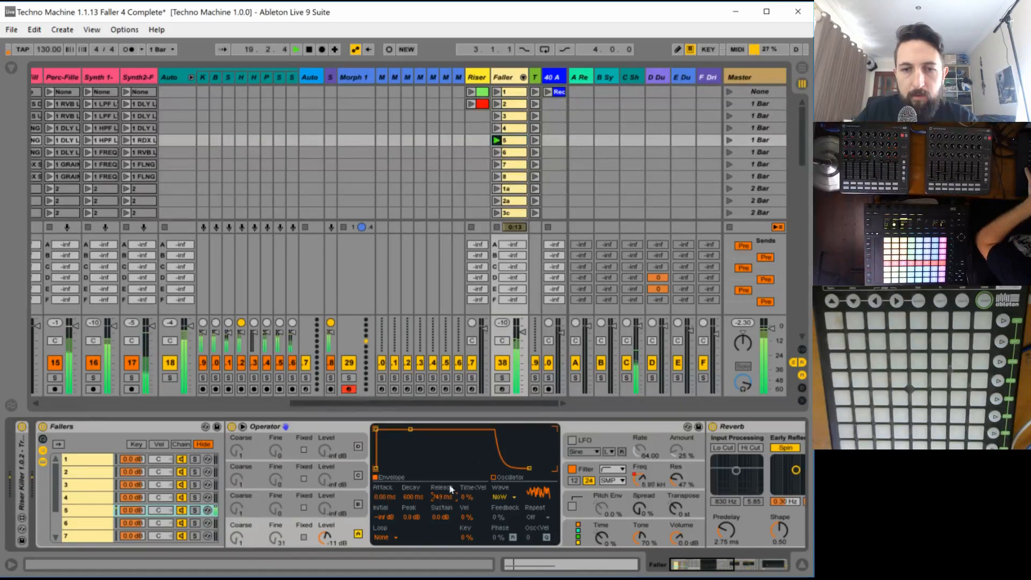
left_click(501, 378)
left_click(517, 139)
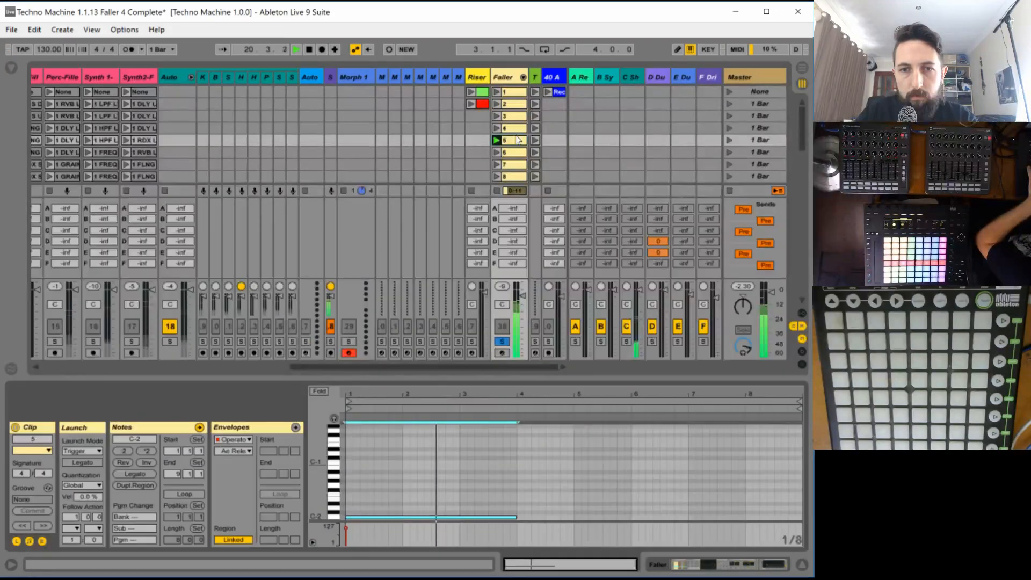
left_click(509, 79)
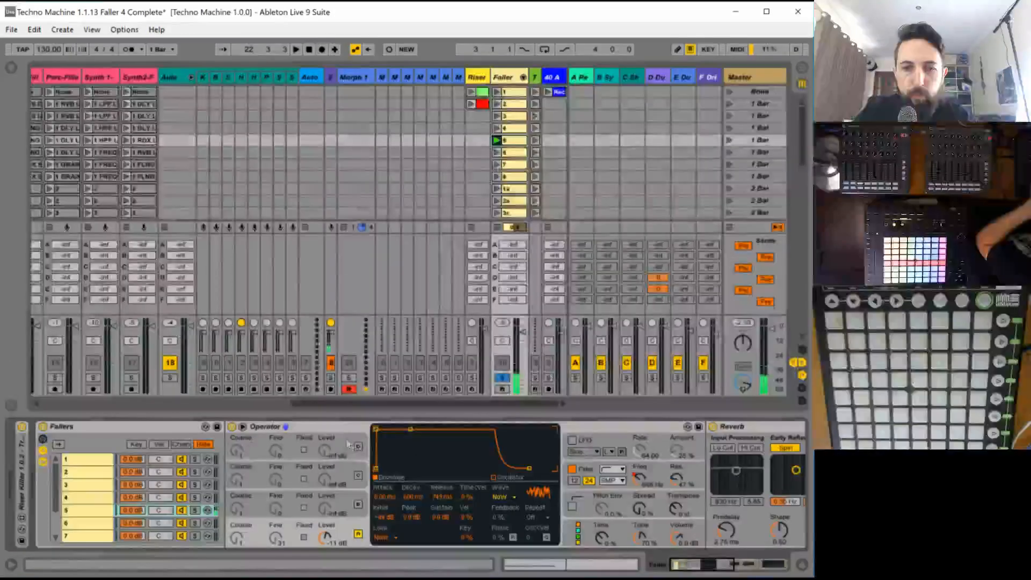
left_click_drag(442, 495, 443, 473)
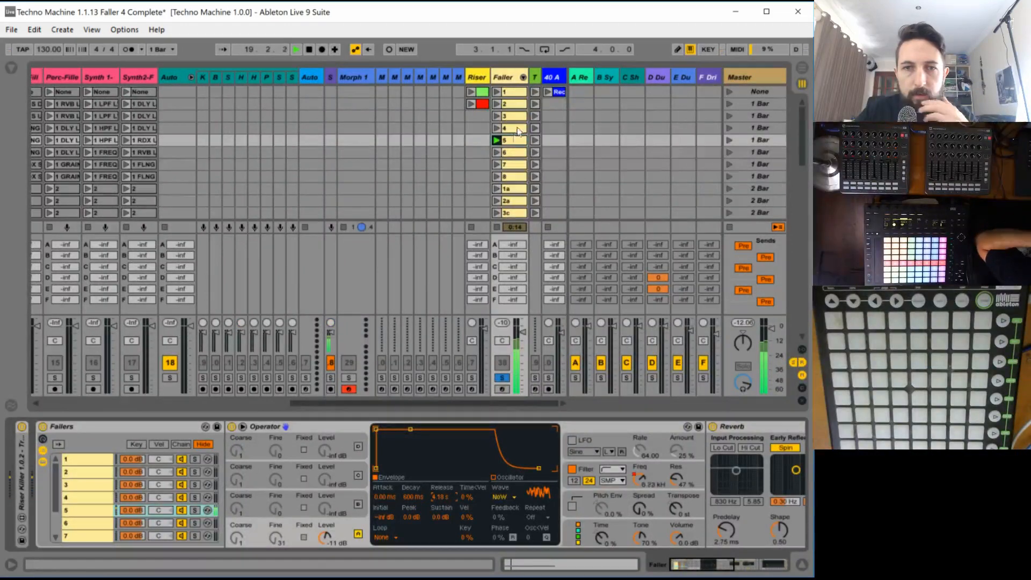
left_click(510, 141)
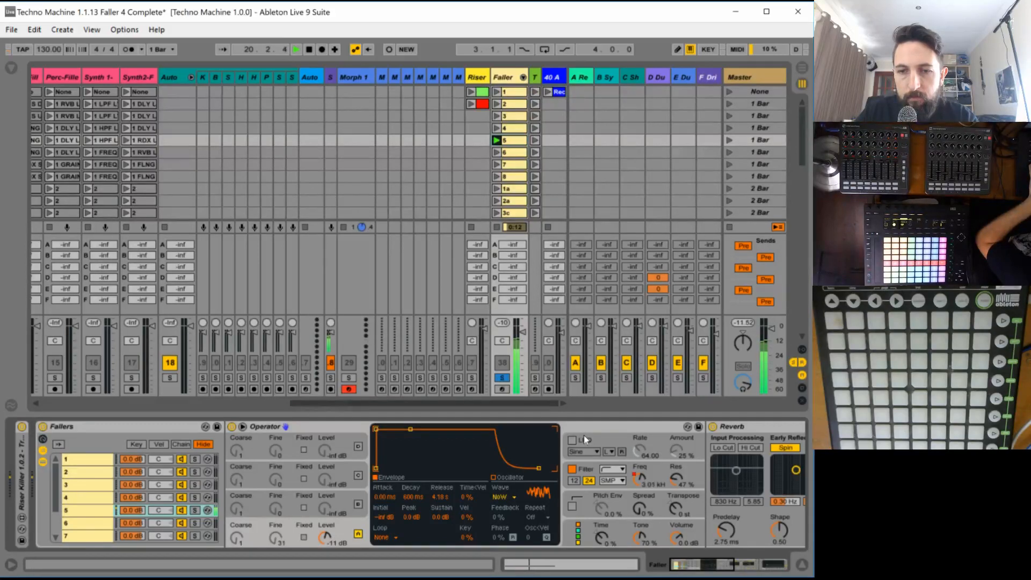
- Enable the Operator's LFO with a square wave, a synced rate of 1/8 and an amount of 0 %
left_click(584, 436)
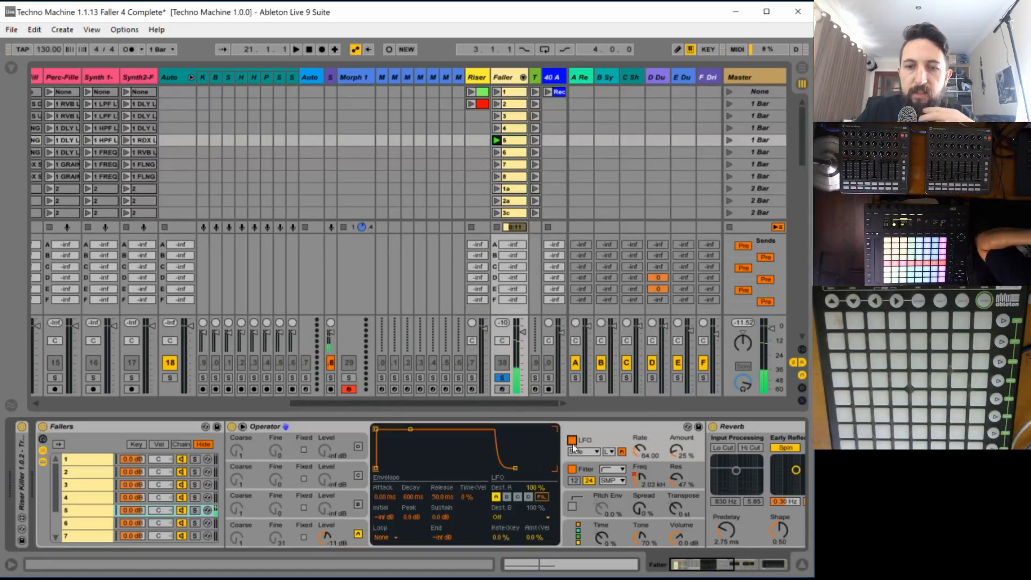
left_click(572, 441)
left_click(608, 452)
left_click(611, 481)
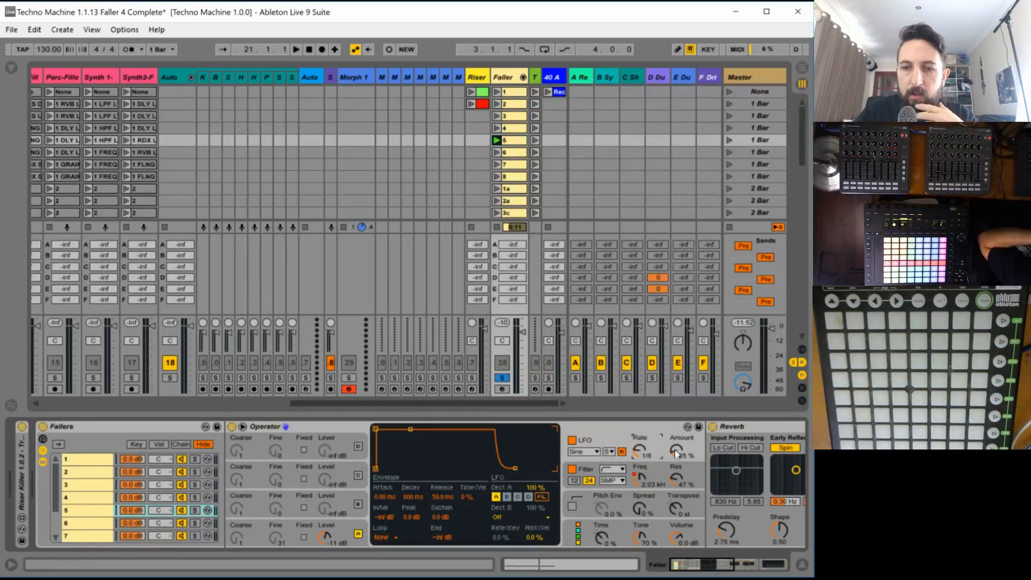
left_click(588, 451)
left_click(585, 472)
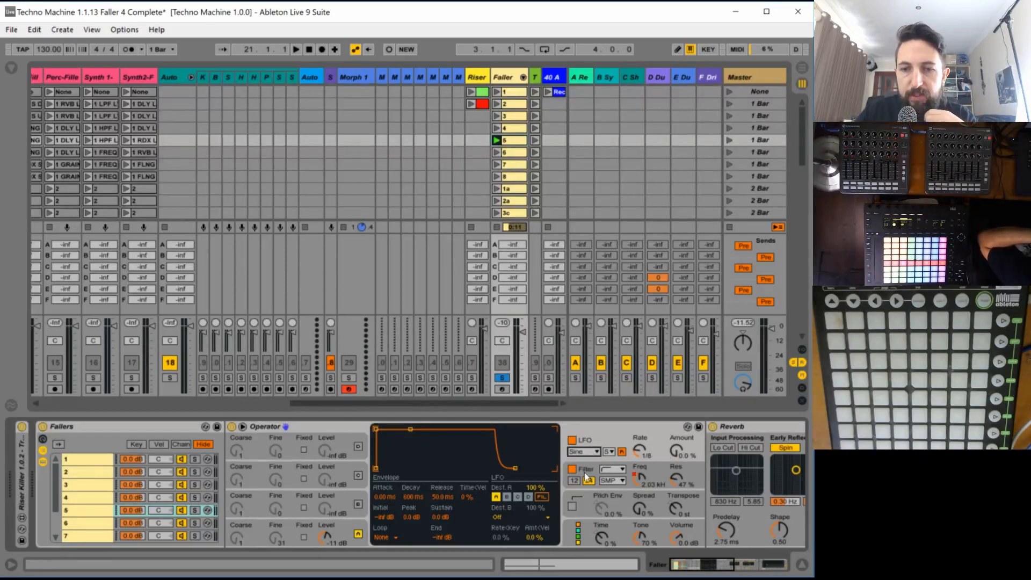
left_click(677, 450)
- Draw a full-height LFO amount block over the second half of bar 1 in clip 5's envelope and audition it
double_click(511, 142)
key("space")
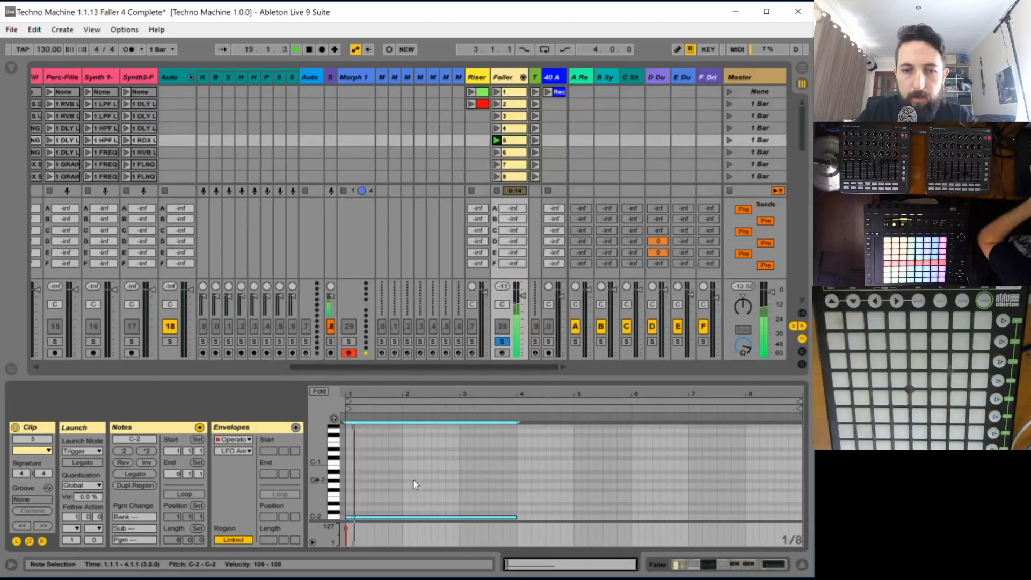
left_click(381, 470)
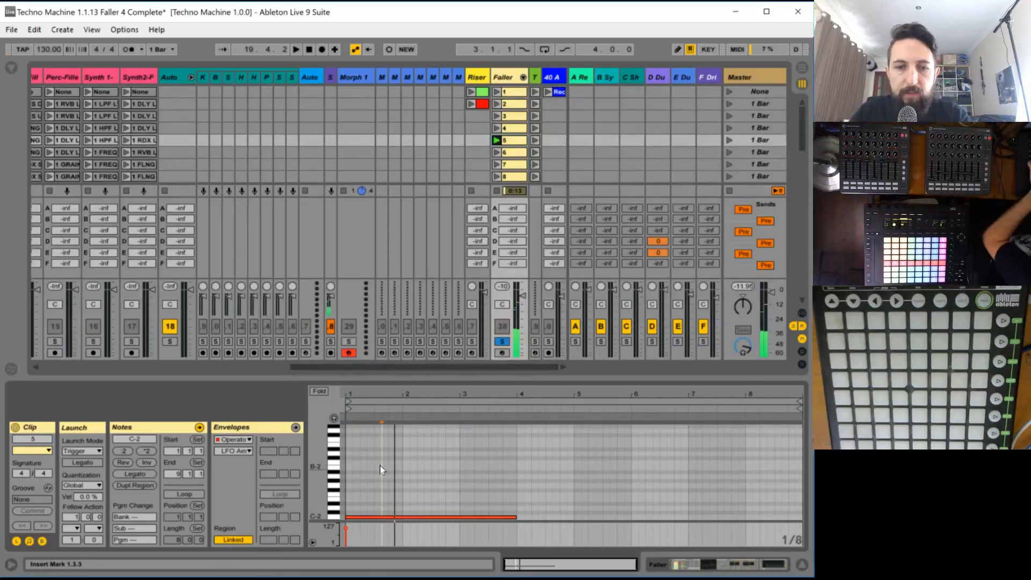
key("b")
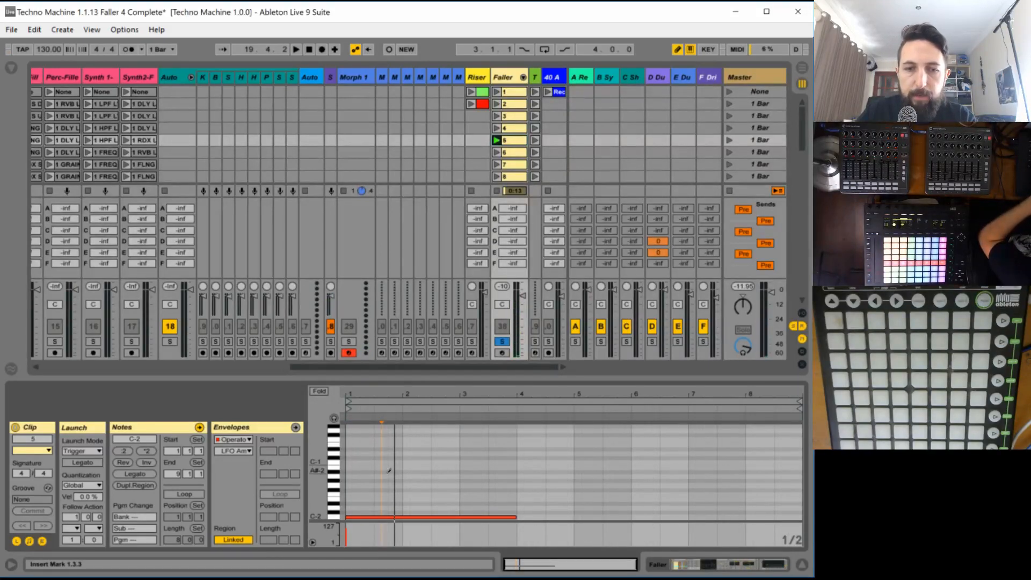
left_click(387, 466)
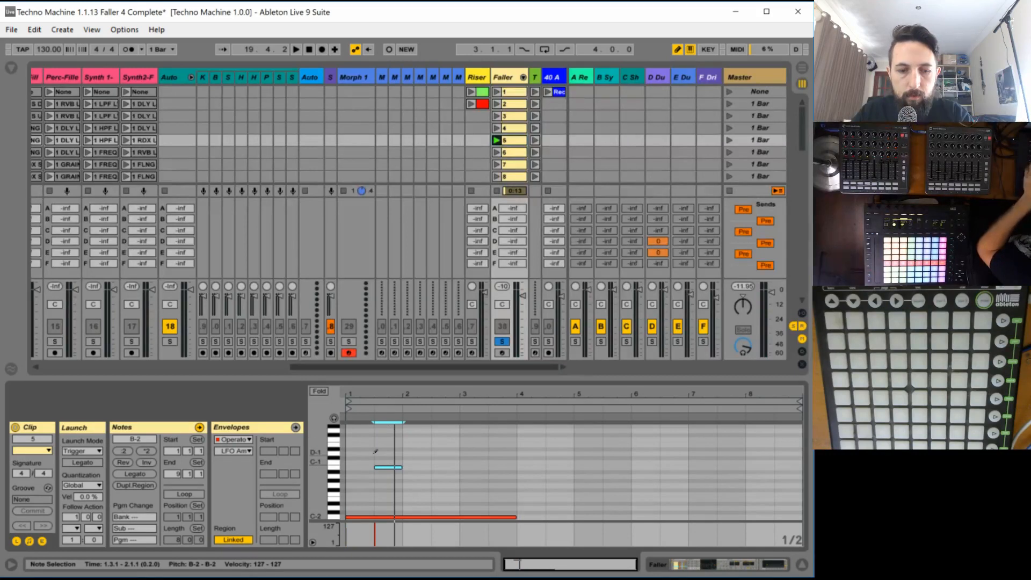
key("ctrl+z")
left_click(296, 427)
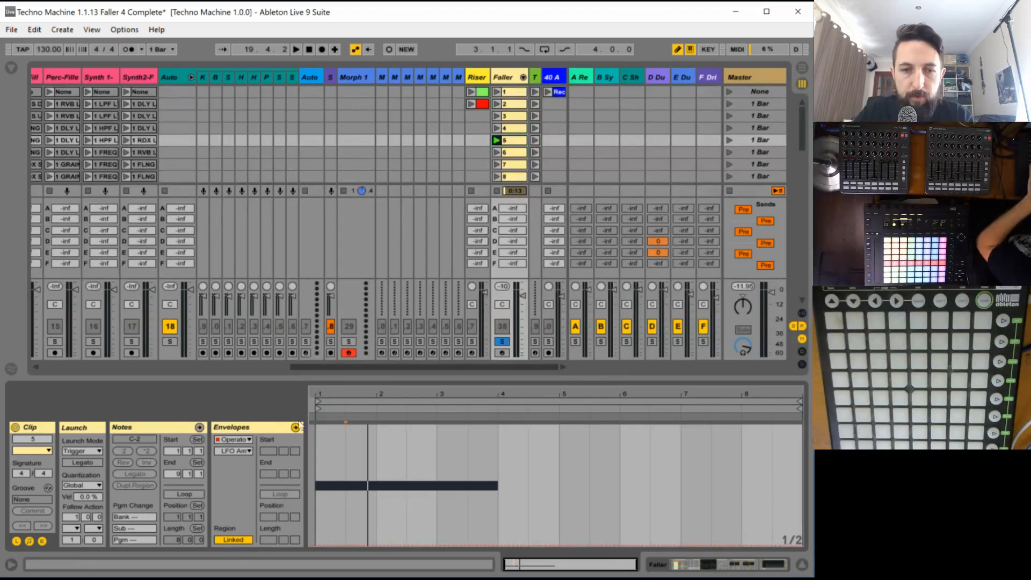
key("space")
left_click(370, 428)
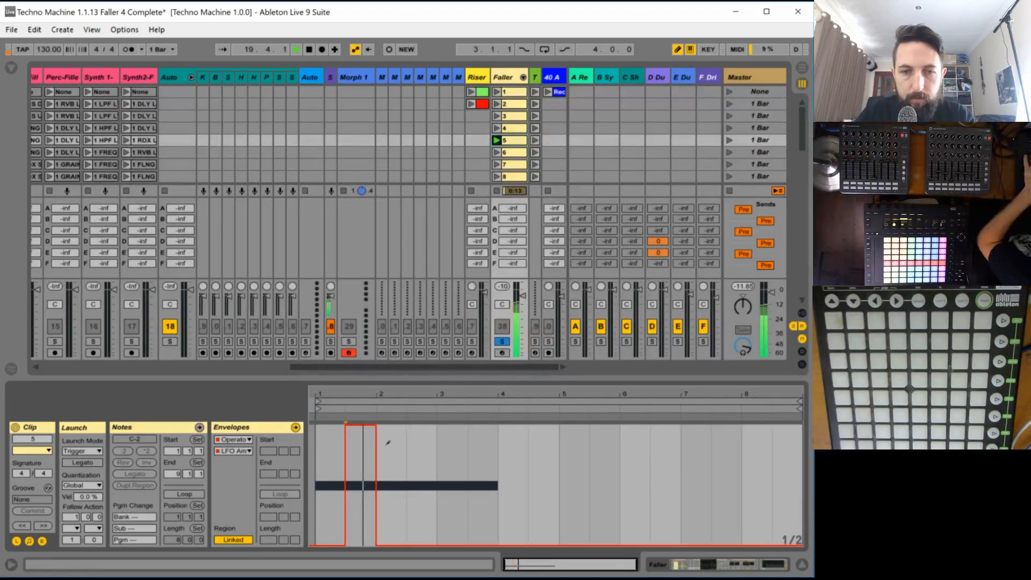
key("space")
key("space")
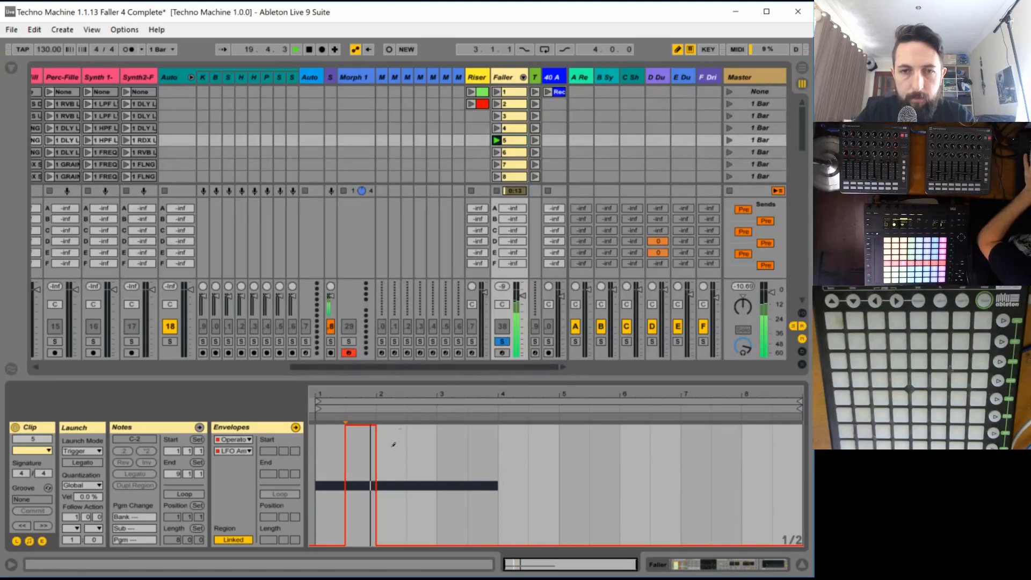
key("space")
- Set the LFO's destination B to volume in chain 5's Operator and audition the result
double_click(504, 78)
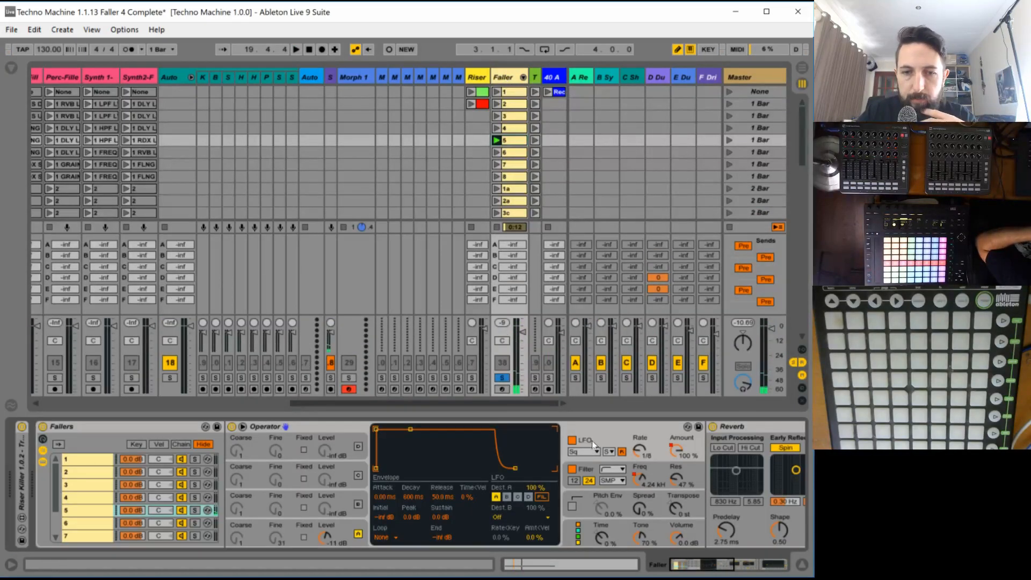
left_click(498, 514)
left_click(502, 481)
key("space")
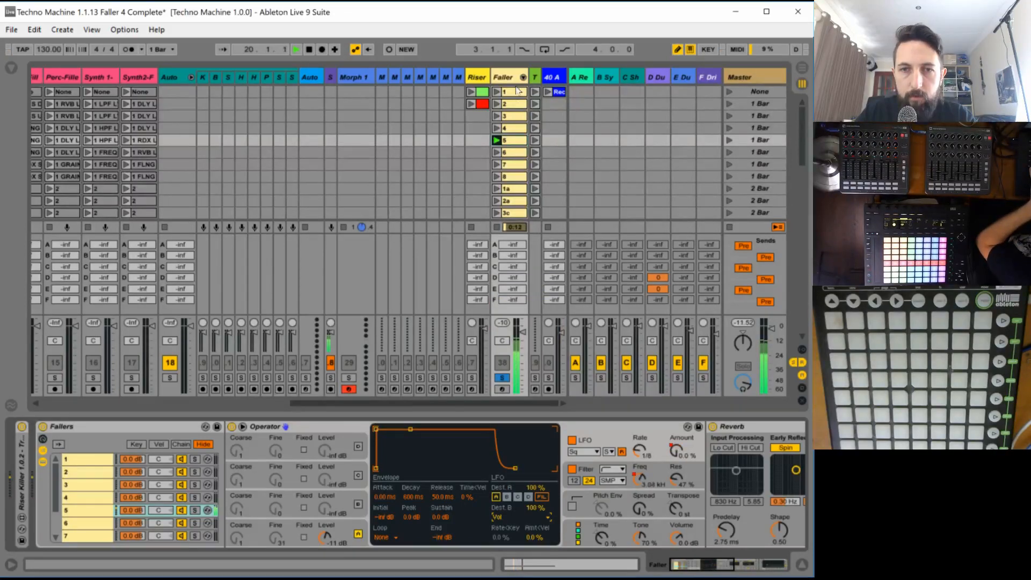
- Draw full-height LFO amount blocks over the second halves of bars 2, 3 and 4 in clip 5's envelope
left_click(509, 140)
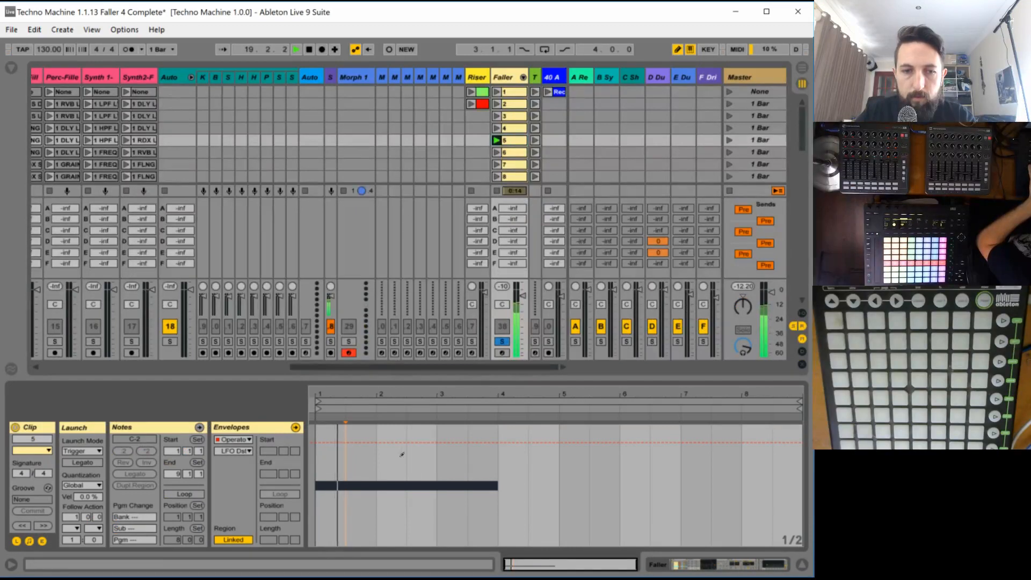
left_click(236, 451)
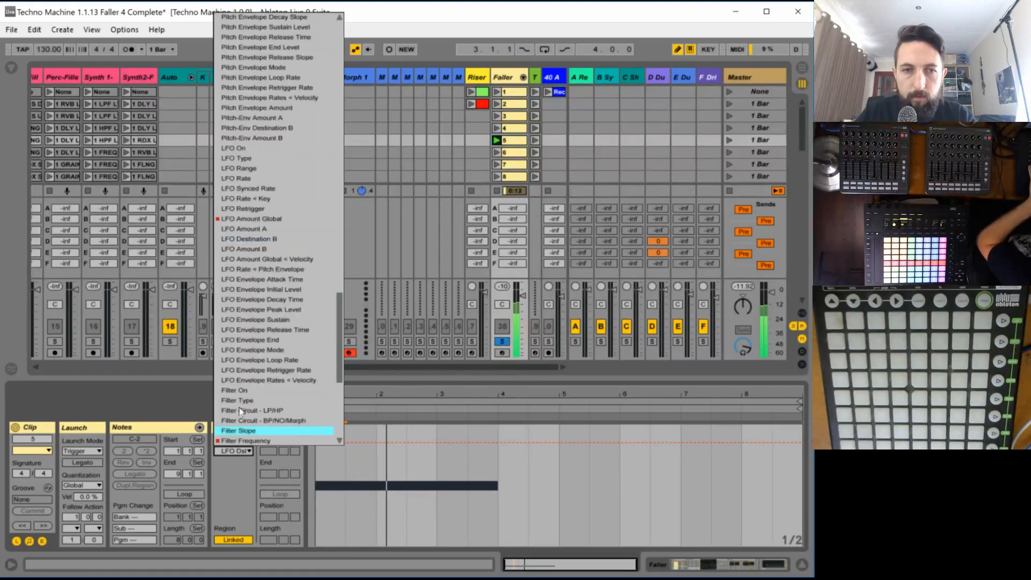
left_click(263, 219)
left_click_drag(421, 465, 422, 426)
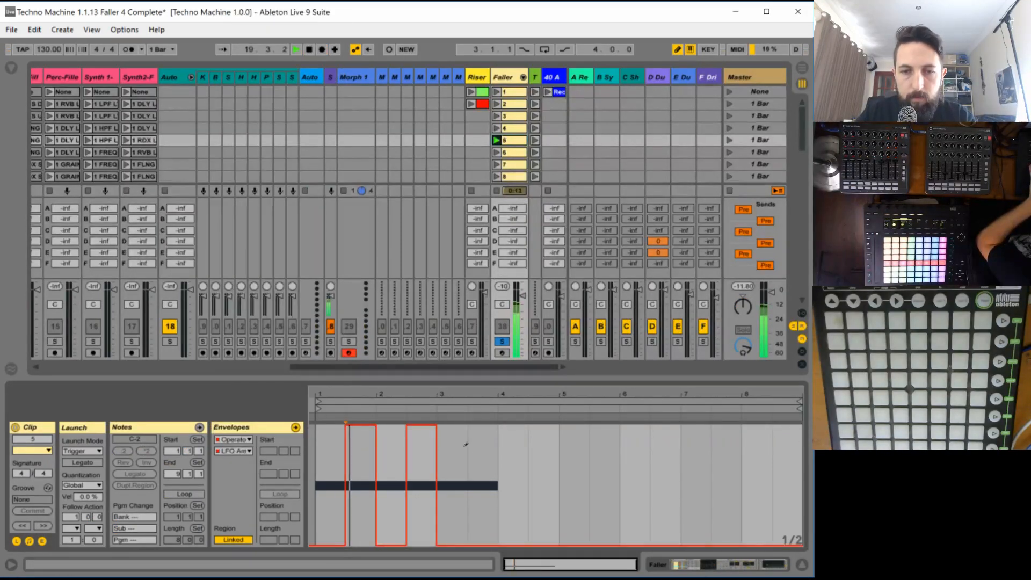
left_click(482, 427)
left_click(543, 427)
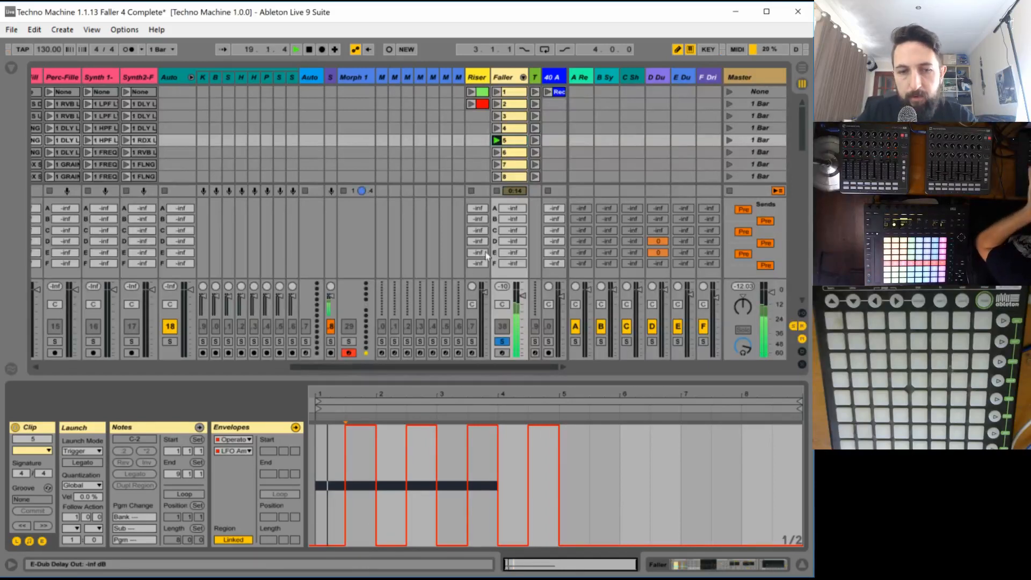
- Unsolo the Faller track, raise oscillator A's level to -7.0 dB and audition clip 5 within the full mix
left_click(499, 342)
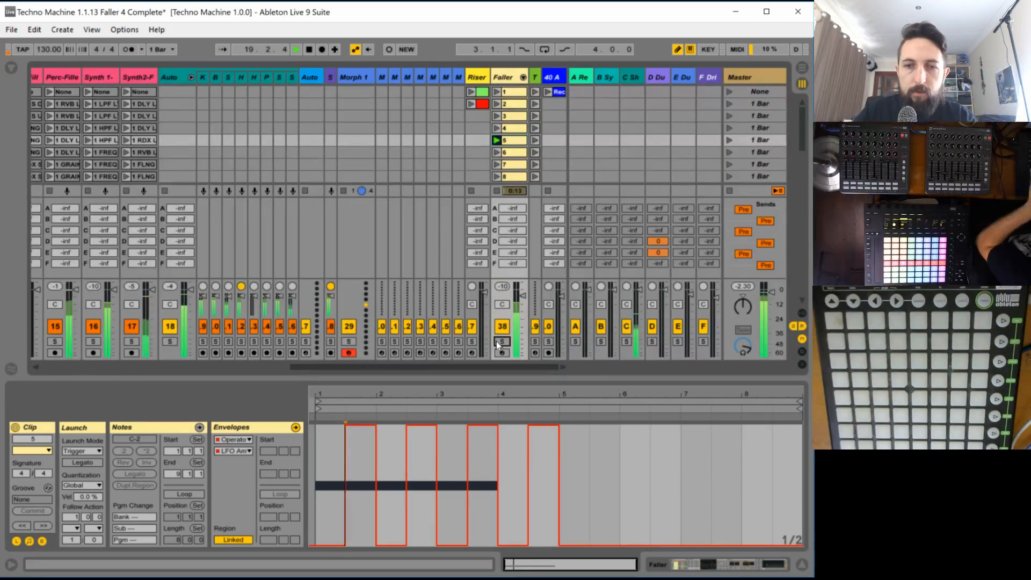
double_click(499, 79)
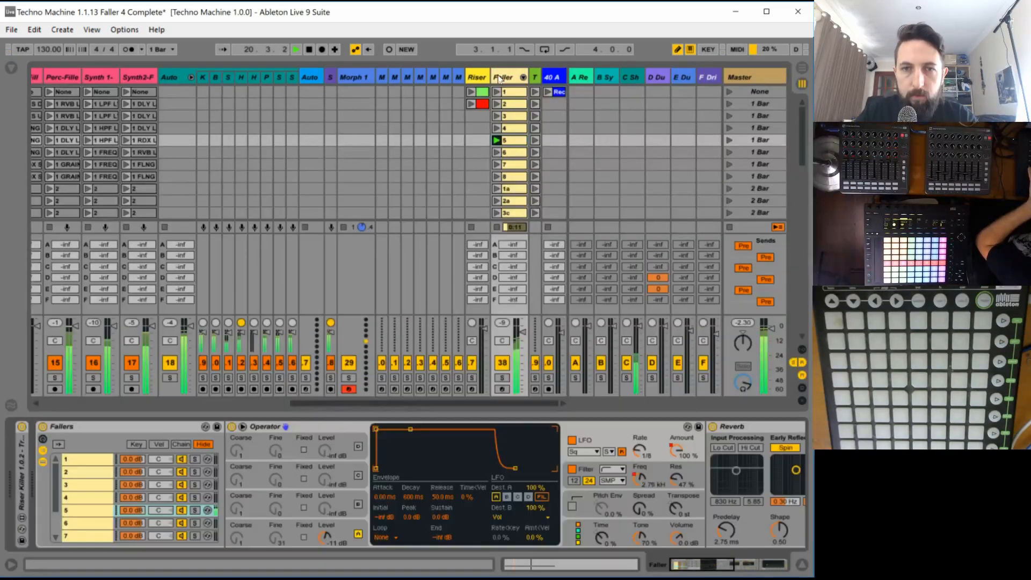
left_click_drag(325, 537, 323, 536)
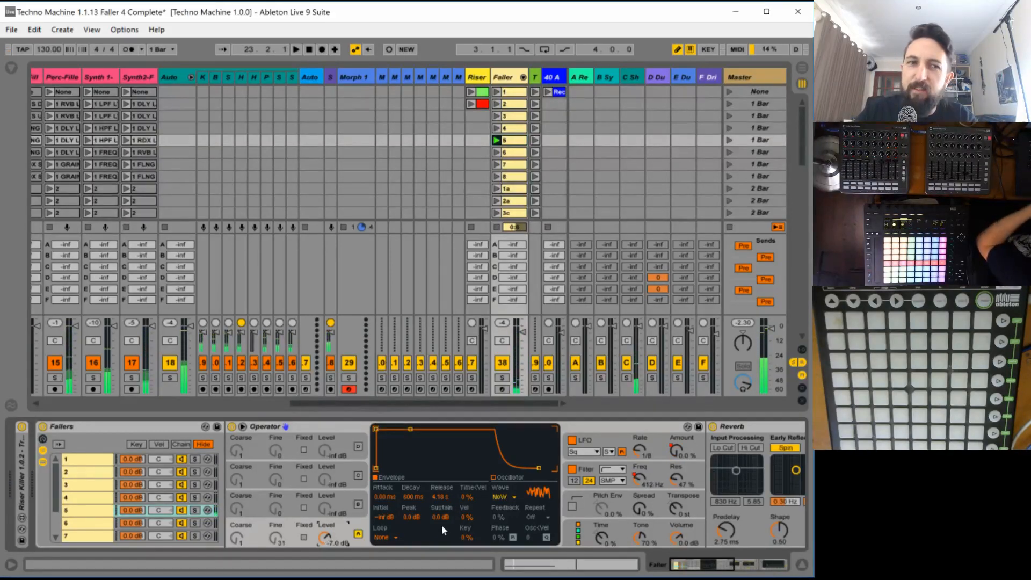
left_click_drag(322, 404, 400, 398)
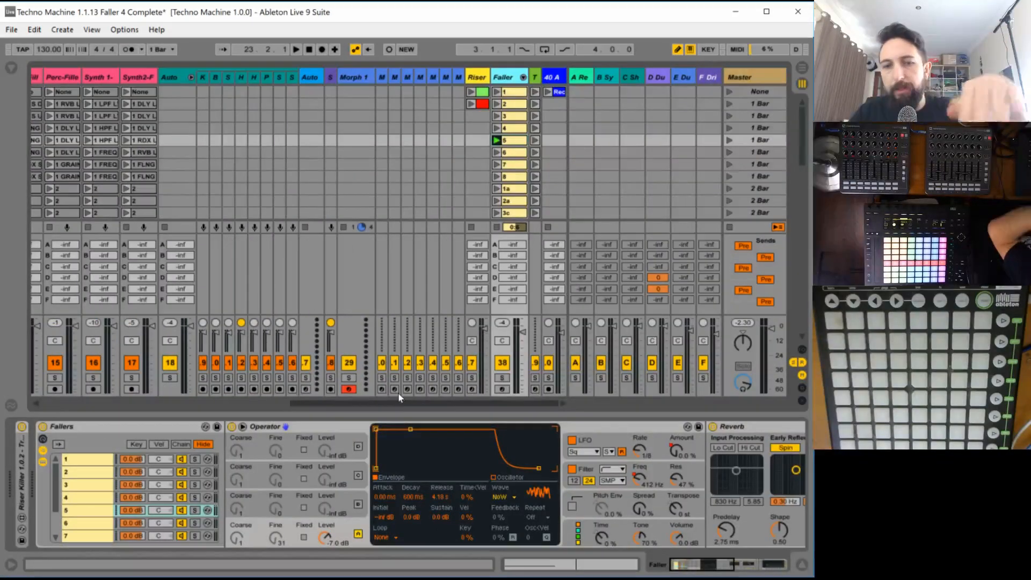
key("space")
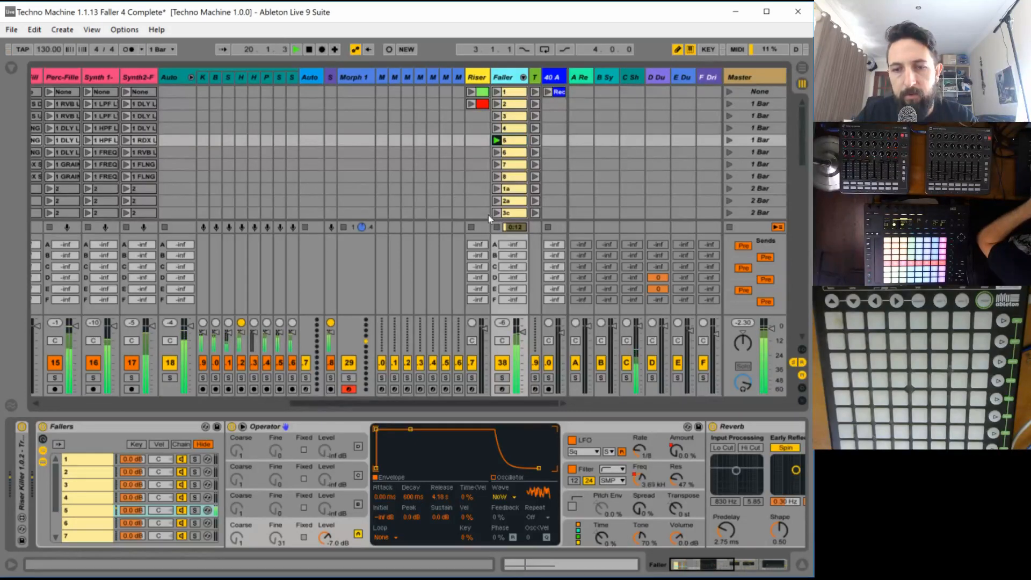
key("space")
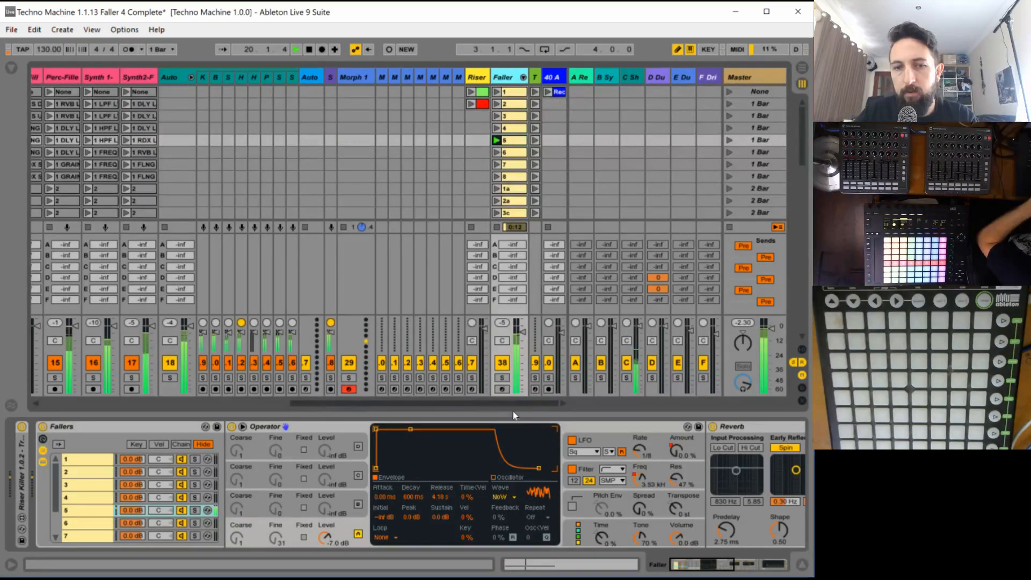
- Solo the Faller track and set oscillator A to the Noise Looped wave with a fixed frequency of 913 Hz
left_click(502, 378)
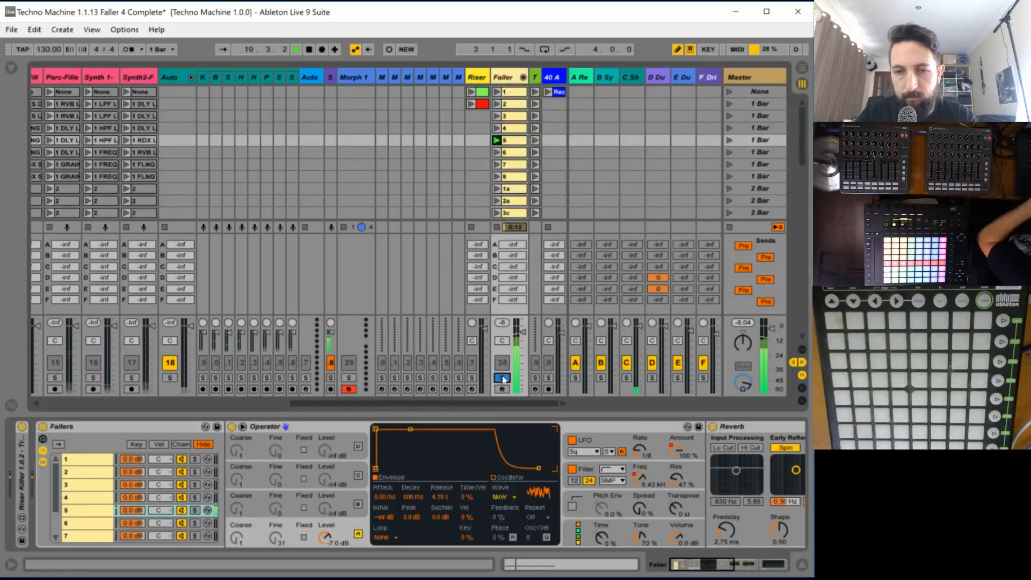
left_click(503, 496)
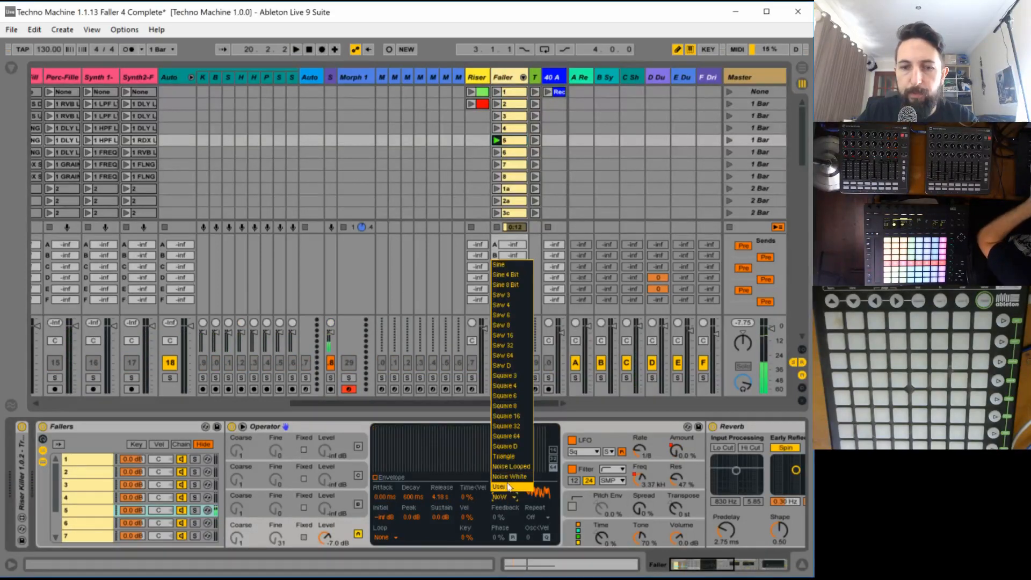
left_click(511, 466)
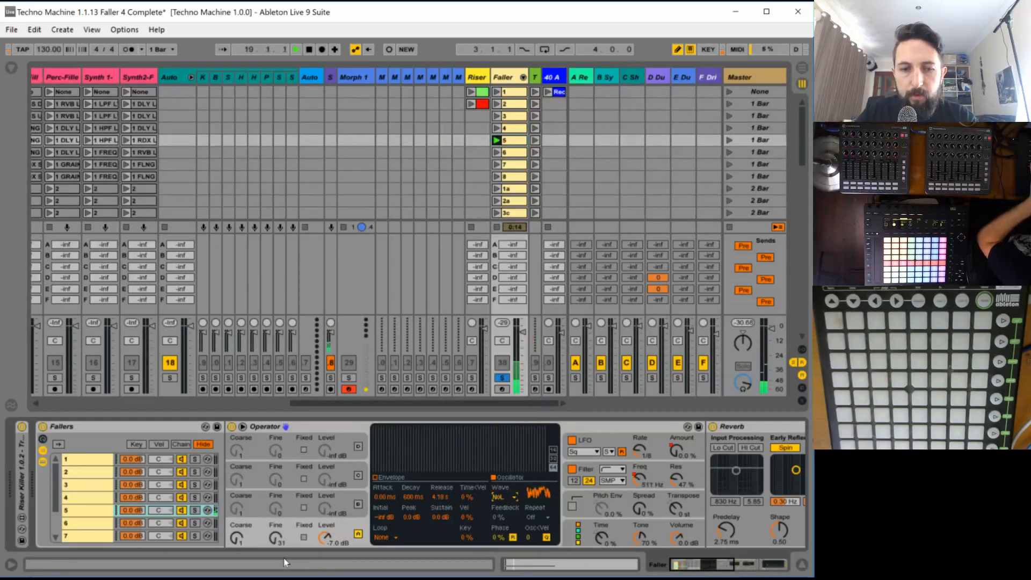
left_click(304, 536)
left_click_drag(236, 537, 236, 516)
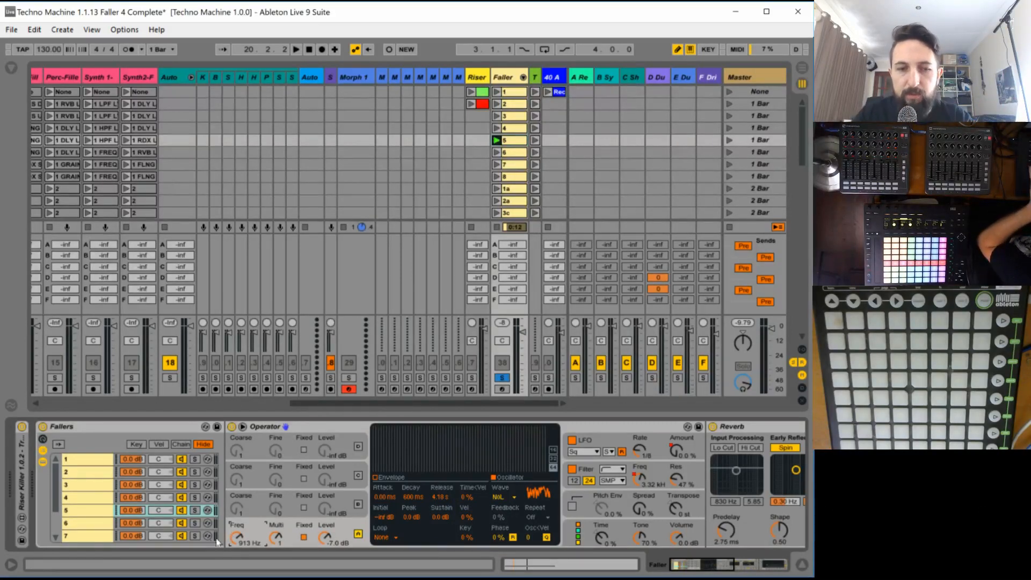
key("space")
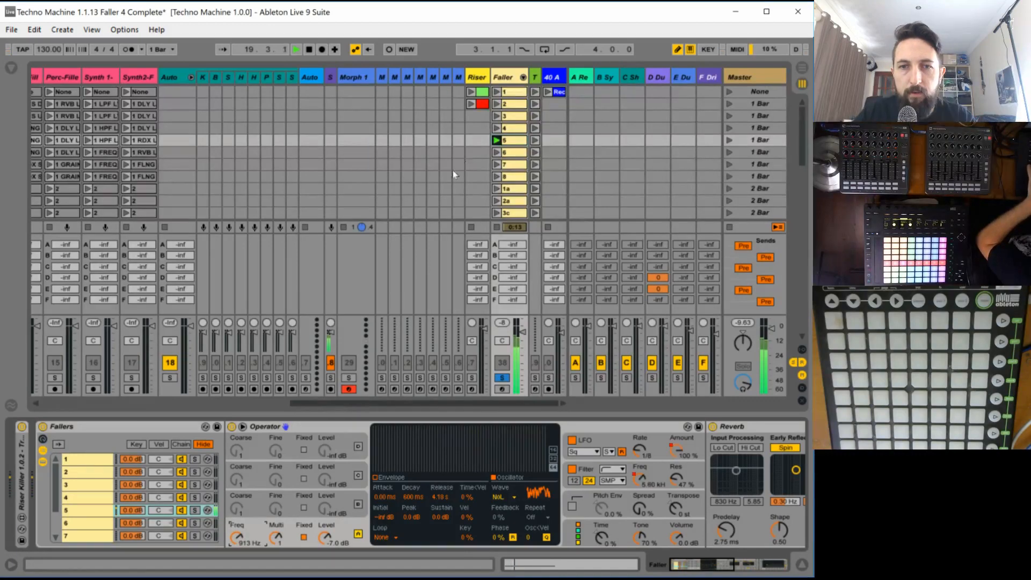
- Draw a falling ramp for oscillator A's fixed frequency in clip 5's envelope, from bar 1 down to 21.6 Hz at bar 4
left_click(510, 139)
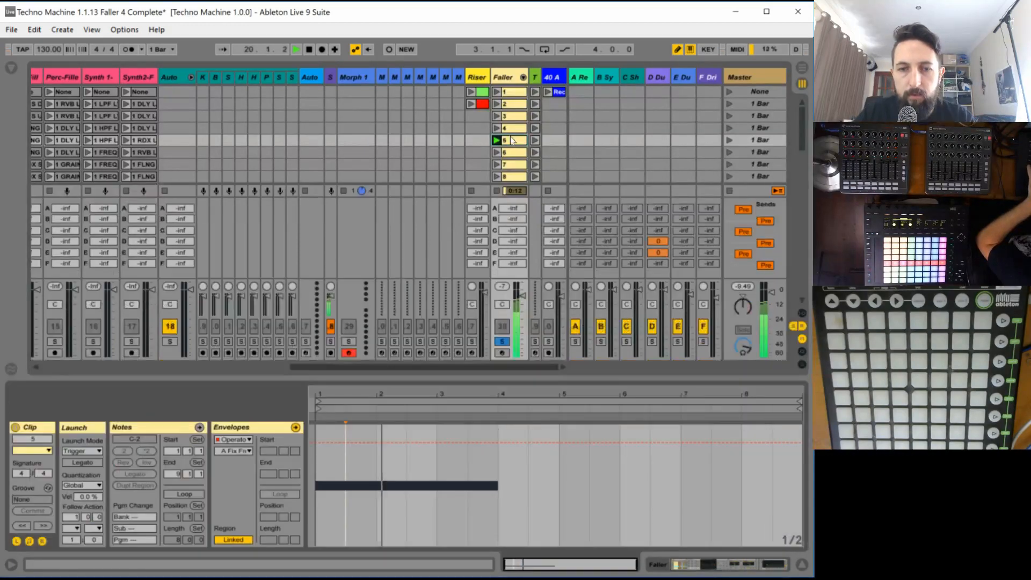
key("b")
left_click(317, 443)
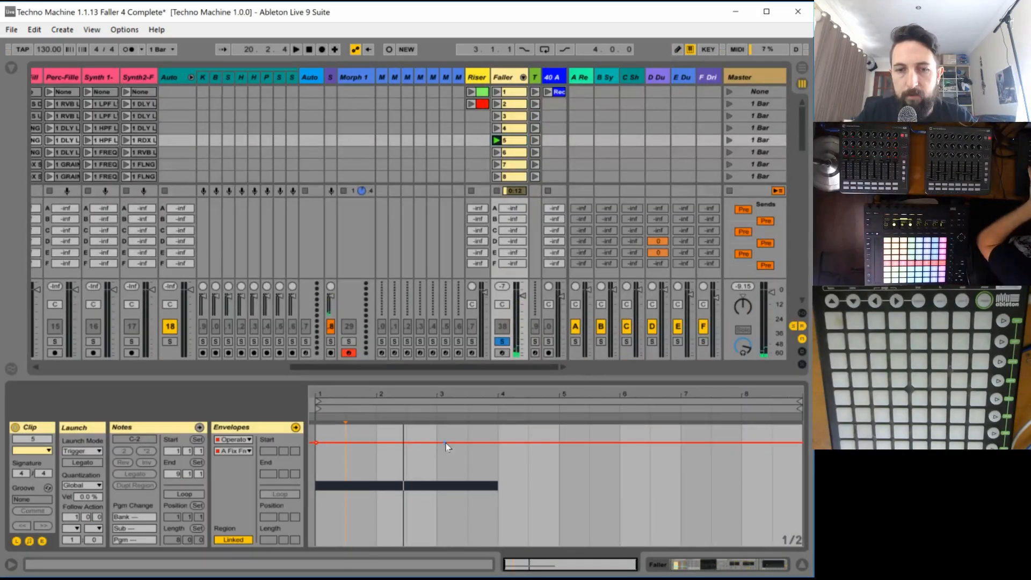
mouse_move(468, 443)
left_mouse_down()
mouse_move(504, 493)
mouse_move(496, 547)
left_mouse_up()
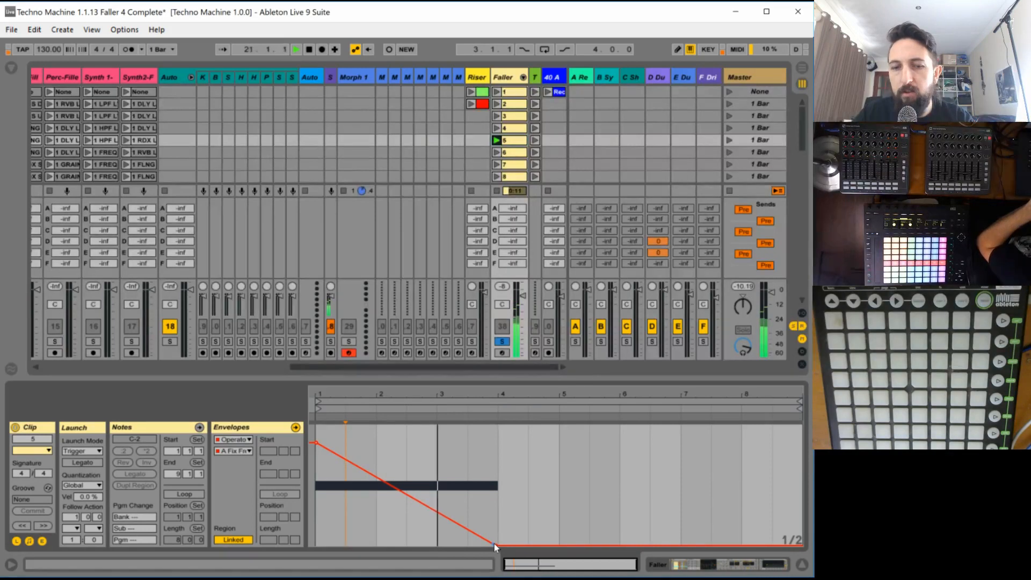
left_click_drag(494, 543, 495, 529)
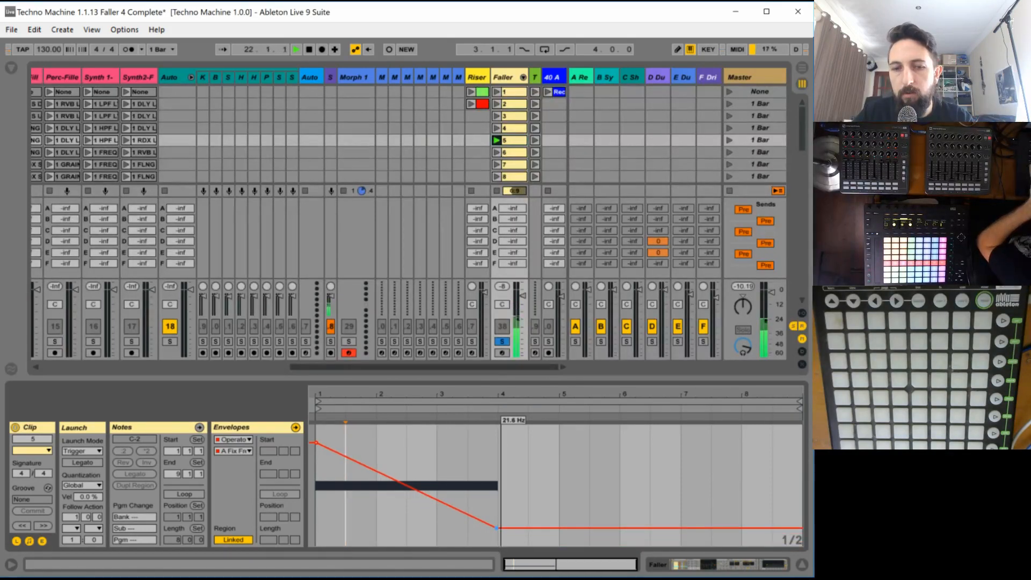
key("space")
key("space")
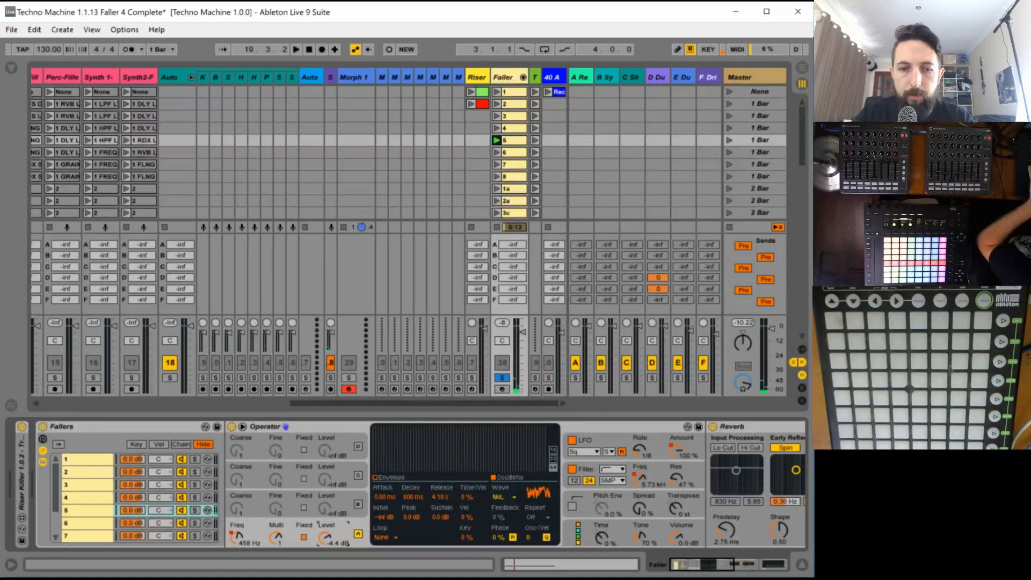
- Audition clip 5 and raise oscillator A's level to -2.5 dB in chain 5's Operator
key("space")
left_click_drag(325, 537, 325, 533)
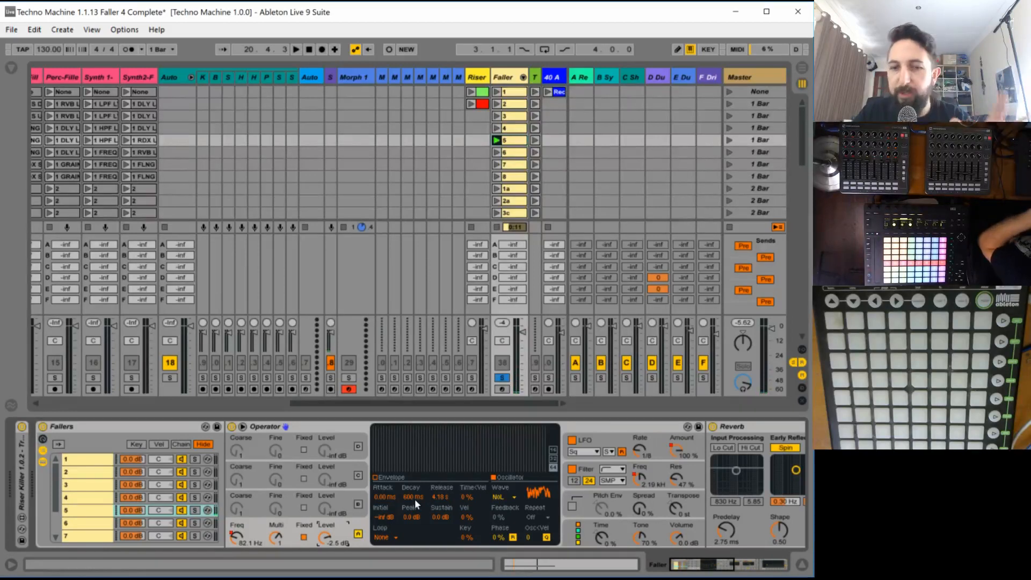
- Try adding oscillator B at a fixed frequency of 1.88 kHz and a level of -32 dB, audition it and switch it off
left_click(346, 503)
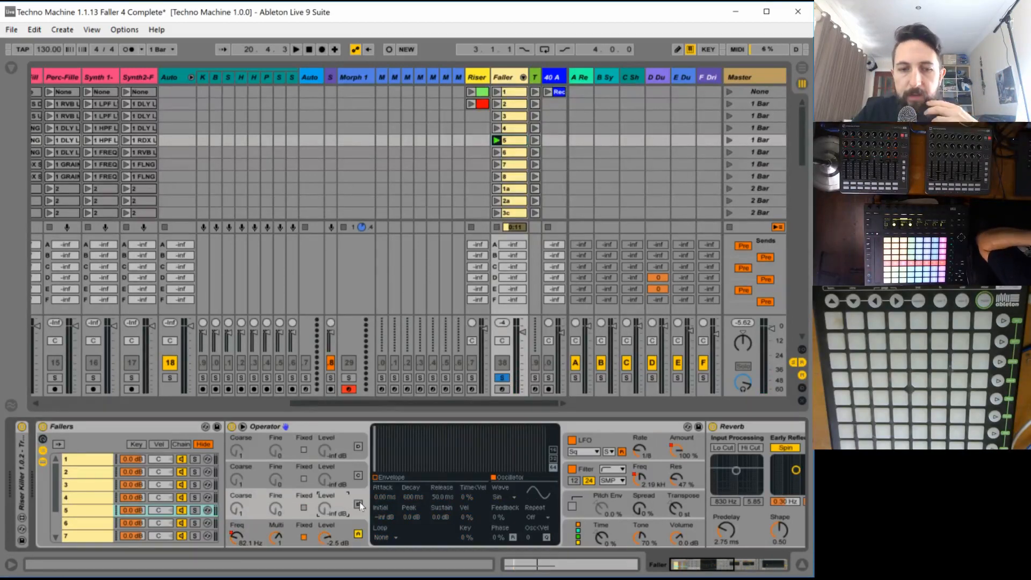
left_click(358, 504)
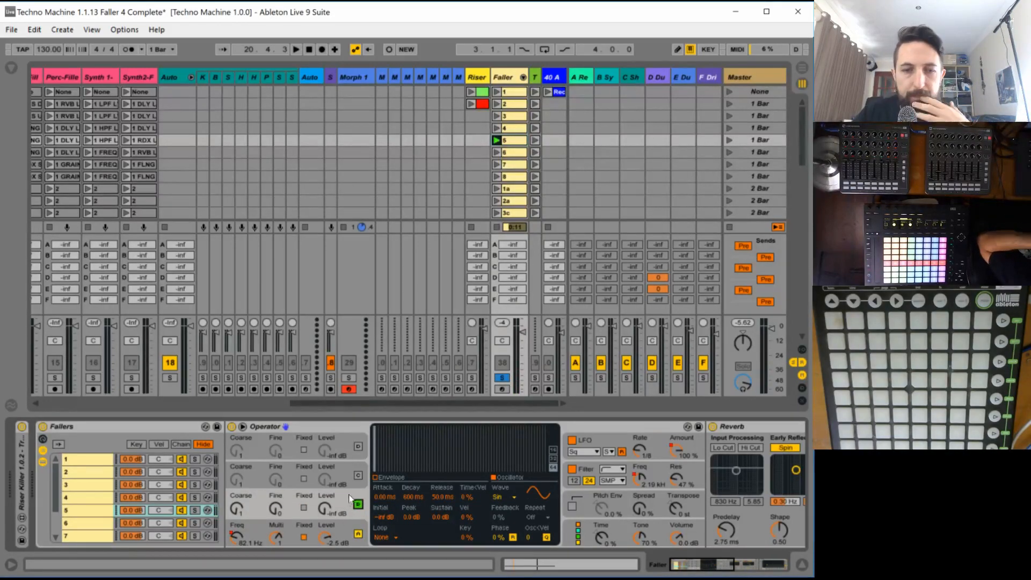
left_click(304, 508)
left_click_drag(237, 508, 237, 486)
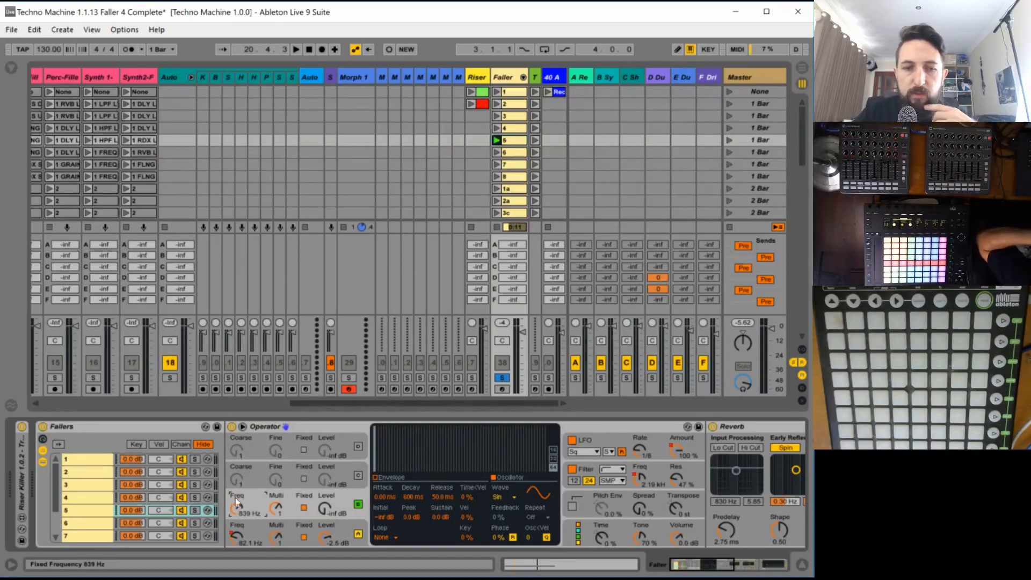
left_click_drag(325, 508, 324, 448)
key("space")
mouse_move(325, 508)
left_mouse_down()
mouse_move(325, 522)
mouse_move(325, 504)
left_mouse_up()
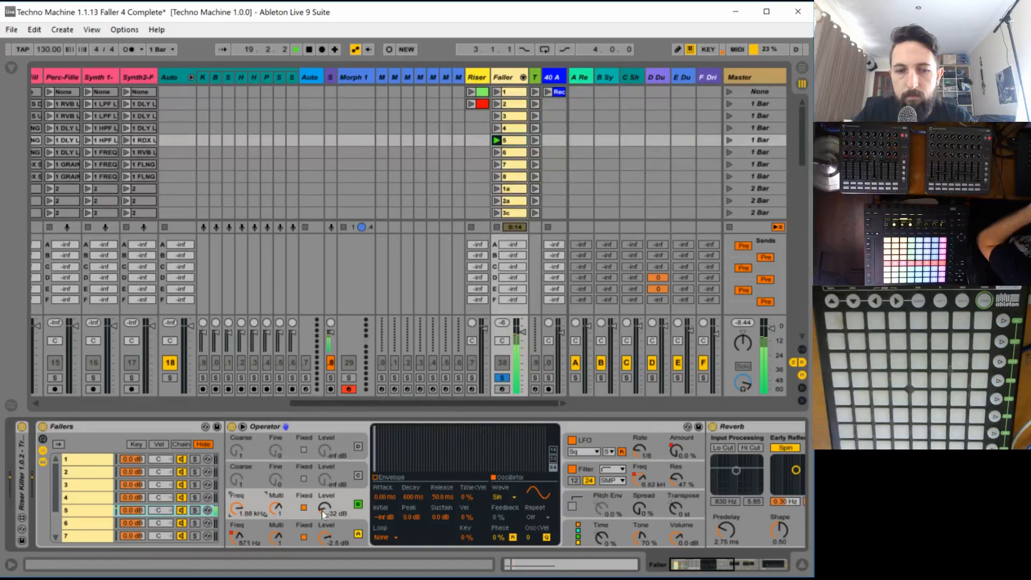
left_click(358, 504)
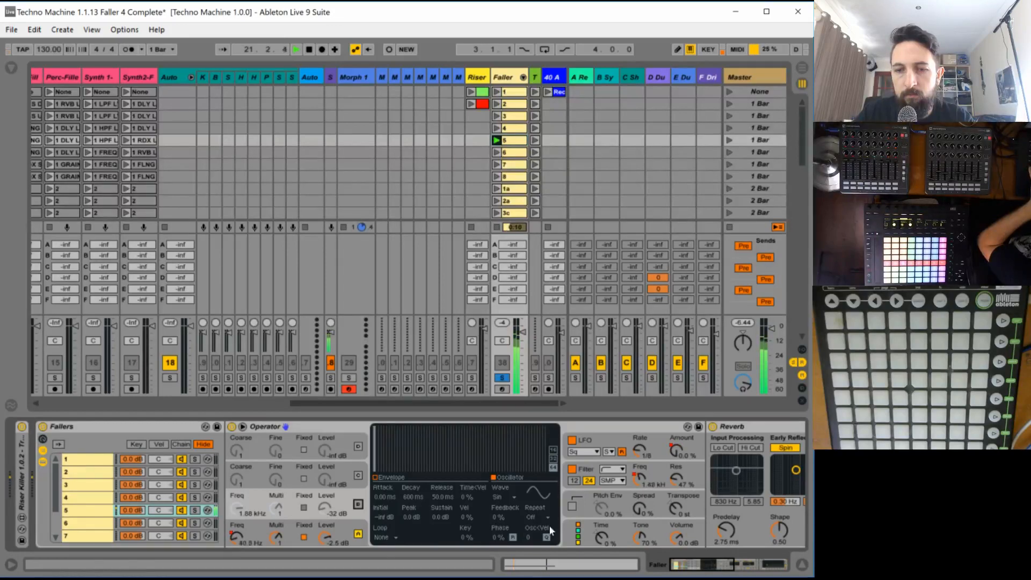
- Turn off the Reverb device in chain 5
left_click_drag(695, 565, 725, 564)
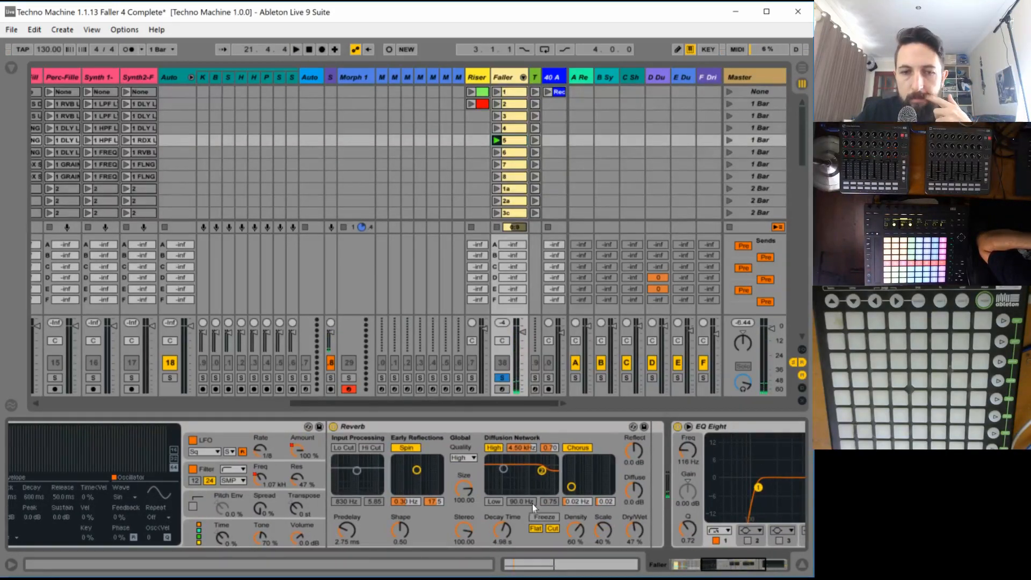
left_click(374, 426)
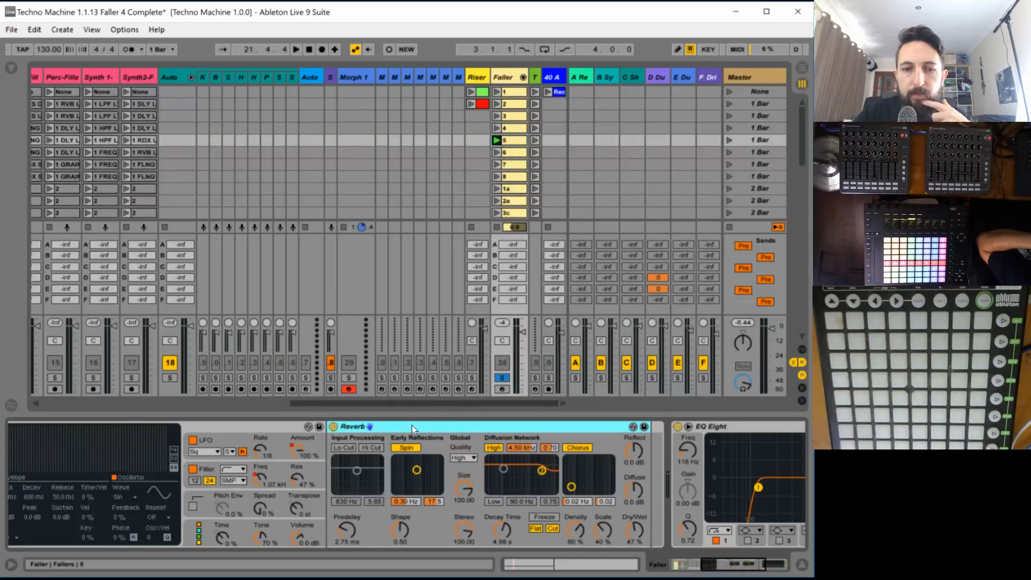
left_click(333, 426)
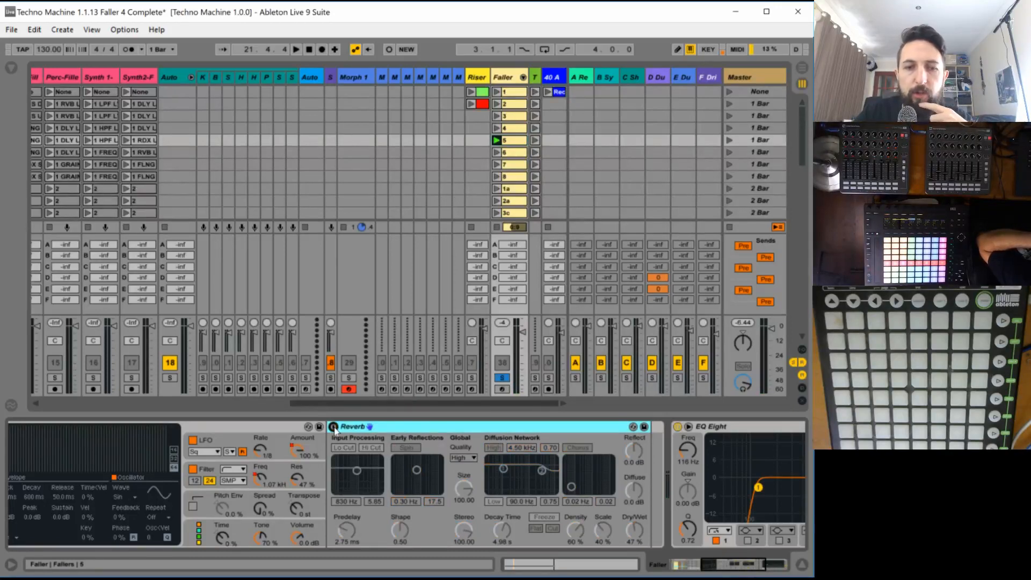
- Insert a Ping Pong Delay audio effect between Operator and Reverb in chain 5
left_click(11, 68)
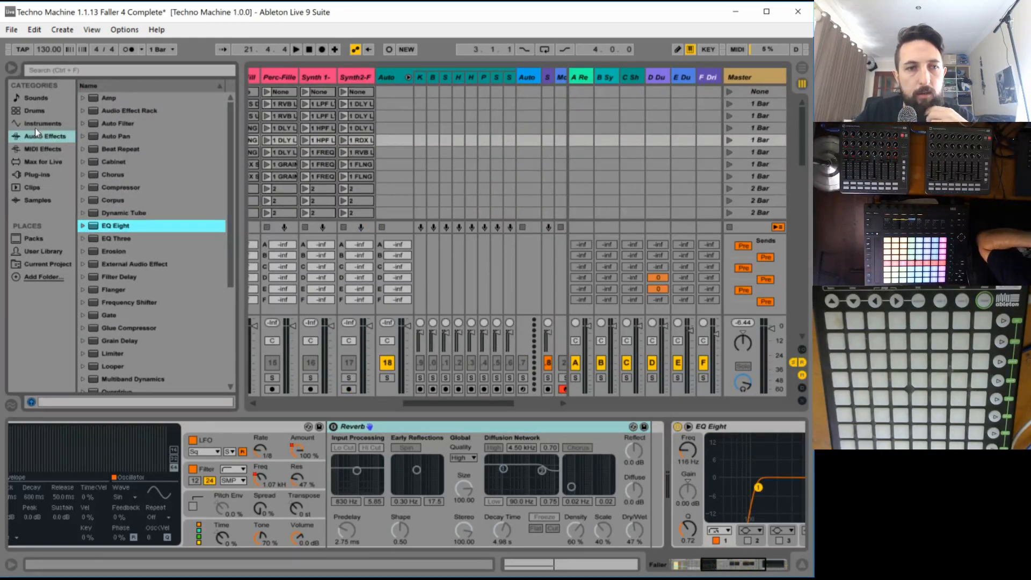
left_click(46, 138)
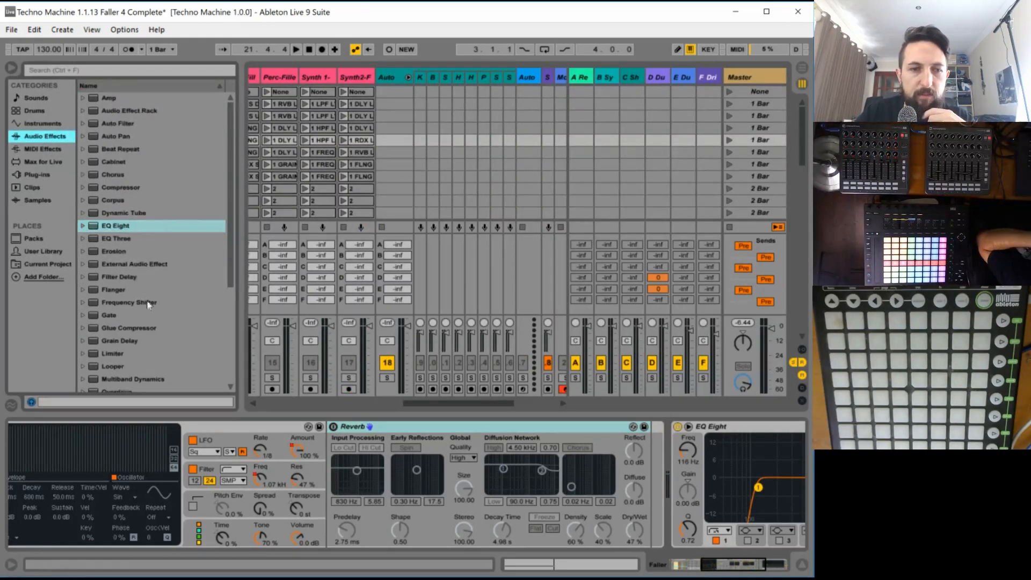
scroll(149, 322, "down", 2)
left_click_drag(142, 341, 299, 454)
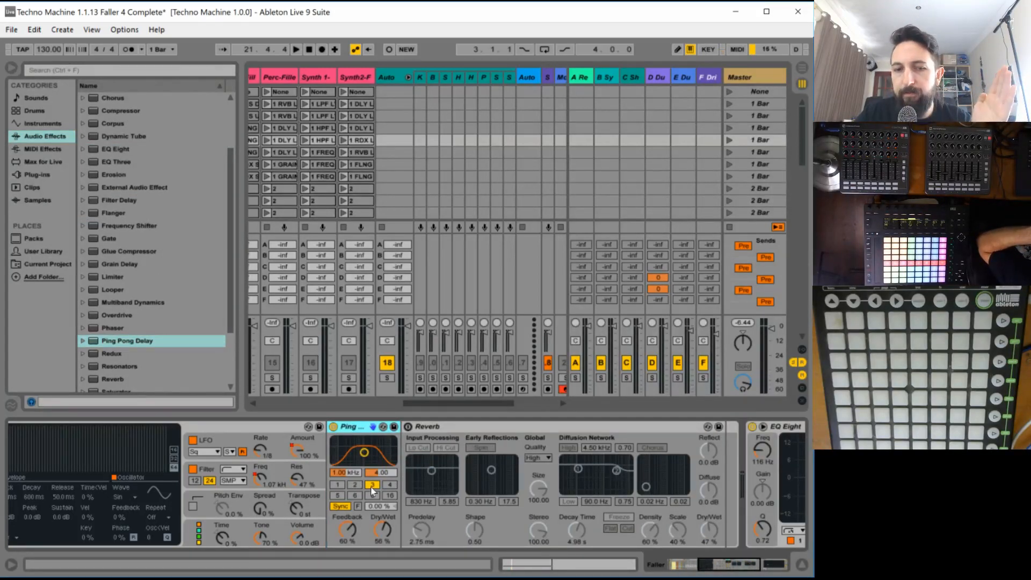
- Set the Ping Pong Delay's beat division to 1, its filter to 887 Hz with a width of 7.45, and Dry/Wet to 48%
left_click(355, 485)
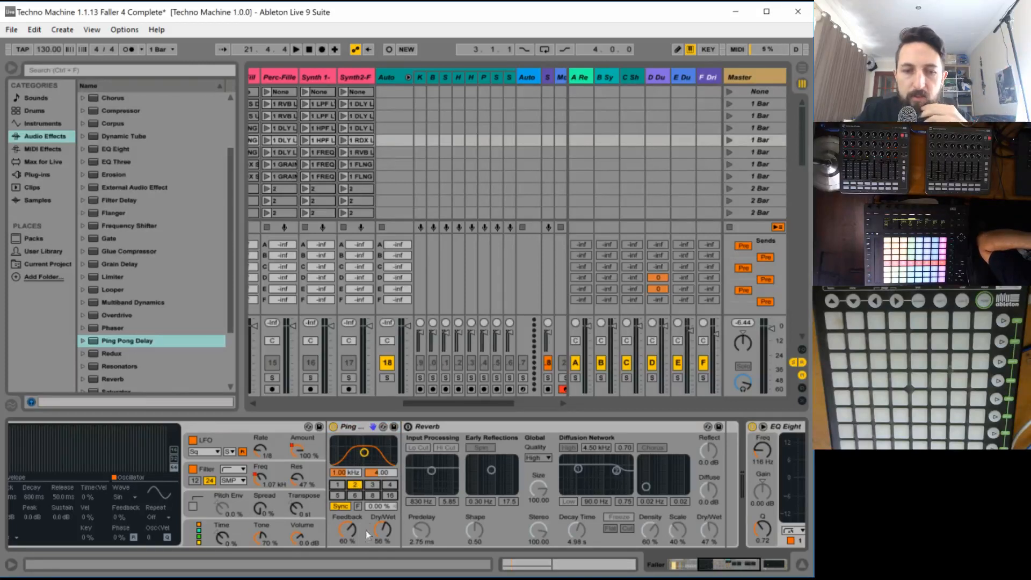
key("space")
left_click_drag(383, 530, 382, 529)
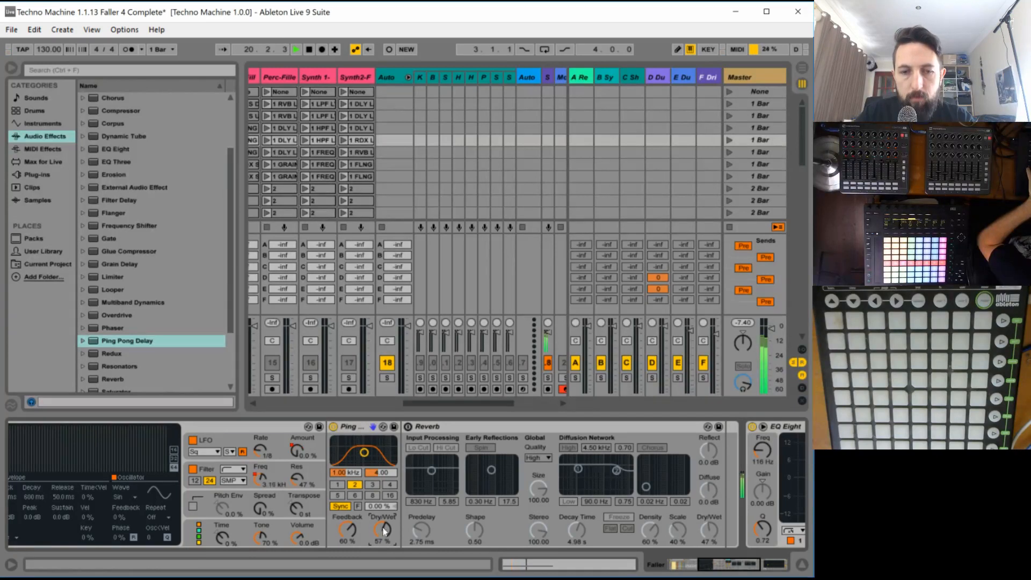
left_click_drag(364, 453, 363, 444)
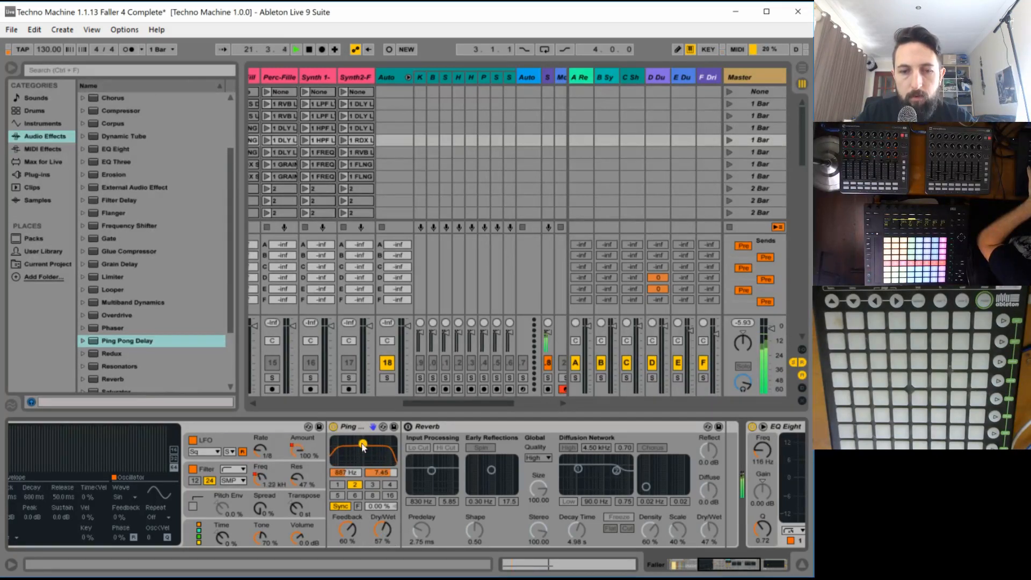
left_click(338, 486)
key("space")
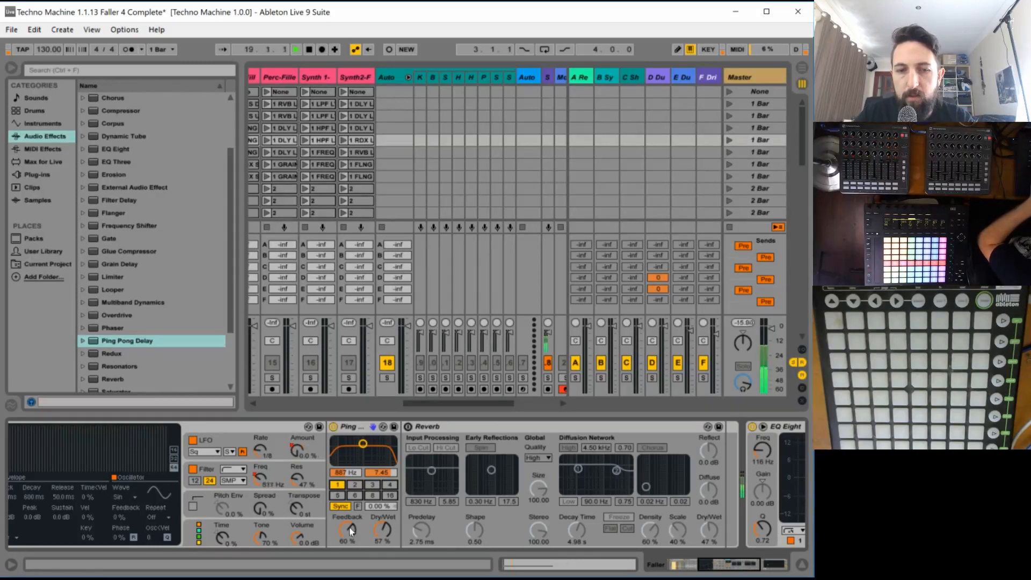
left_click_drag(383, 529, 382, 531)
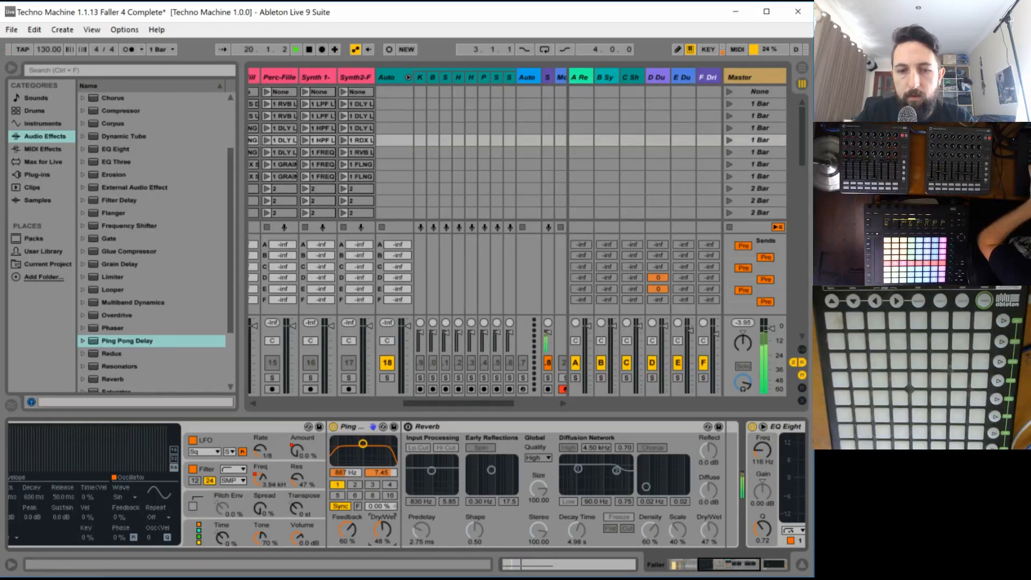
key("space")
- Switch the Ping Pong Delay from Sync to Time mode and set a 15.8 ms delay time with 75% feedback
left_click(340, 506)
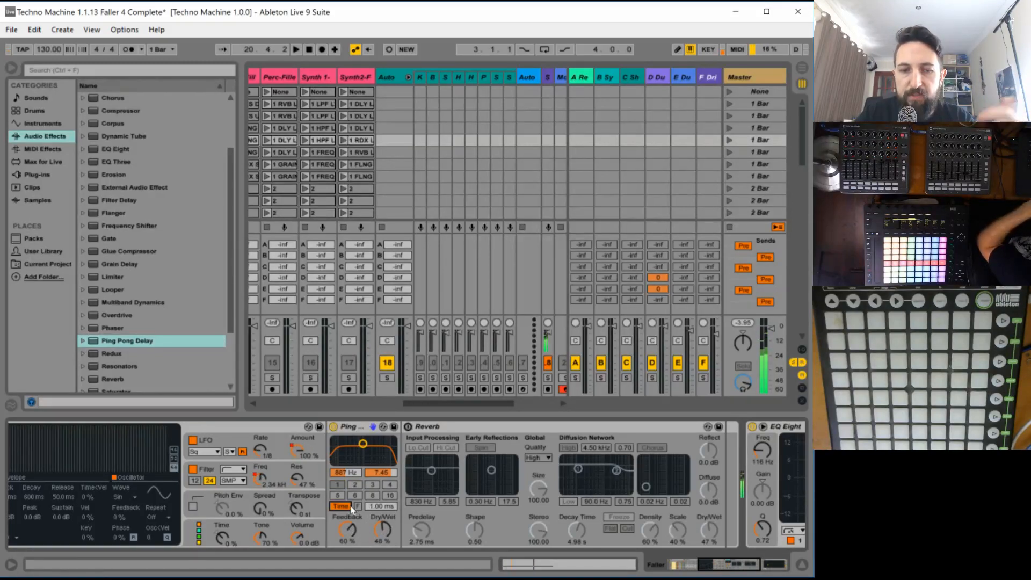
mouse_move(381, 506)
left_mouse_down()
mouse_move(348, 527)
mouse_move(372, 504)
left_mouse_up()
key("space")
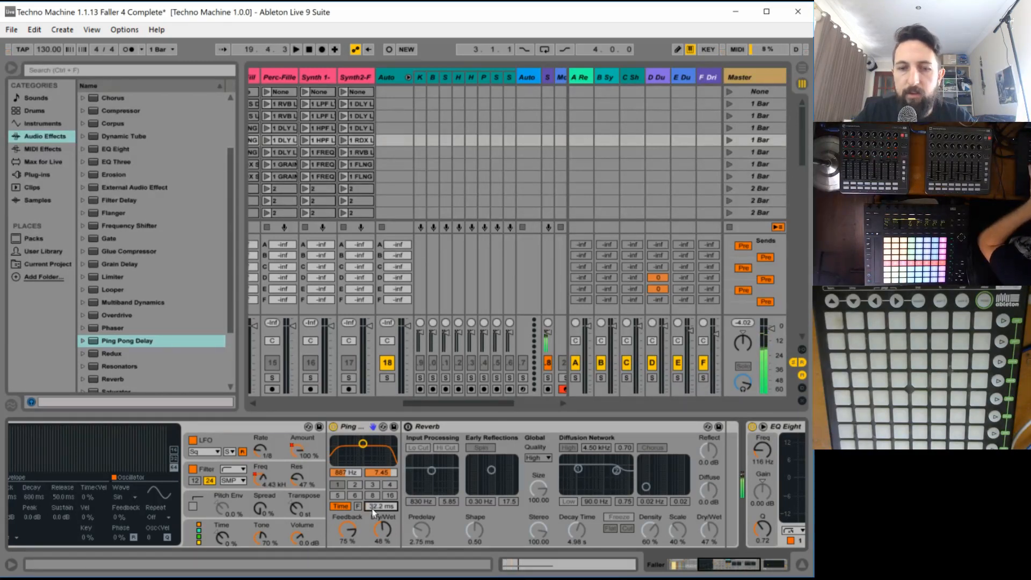
mouse_move(373, 508)
left_mouse_down()
mouse_move(373, 528)
mouse_move(372, 512)
left_mouse_up()
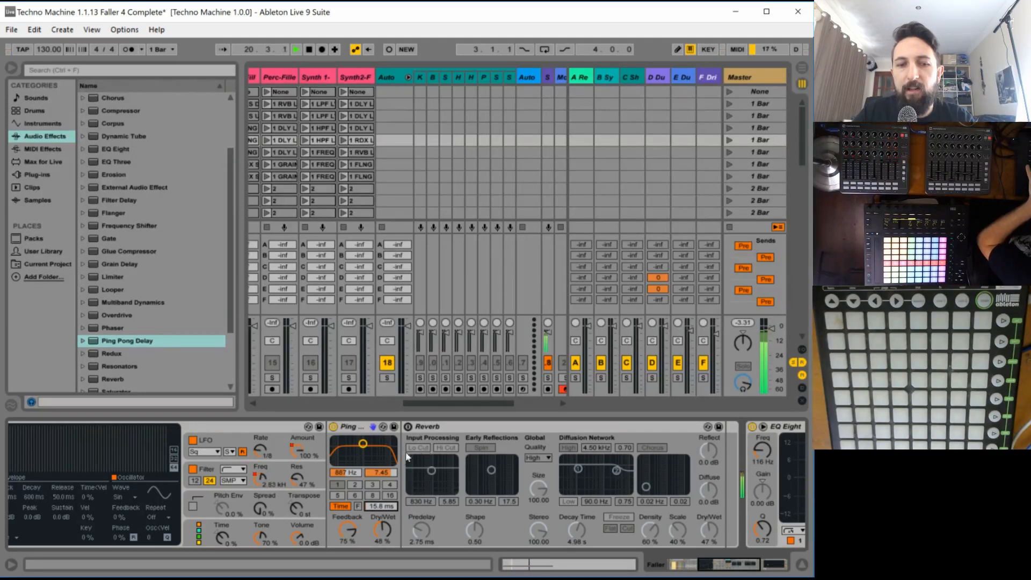
- Unsolo the Faller track and audition clip 5 with the delay within the full mix
left_click_drag(446, 402, 524, 403)
key("space")
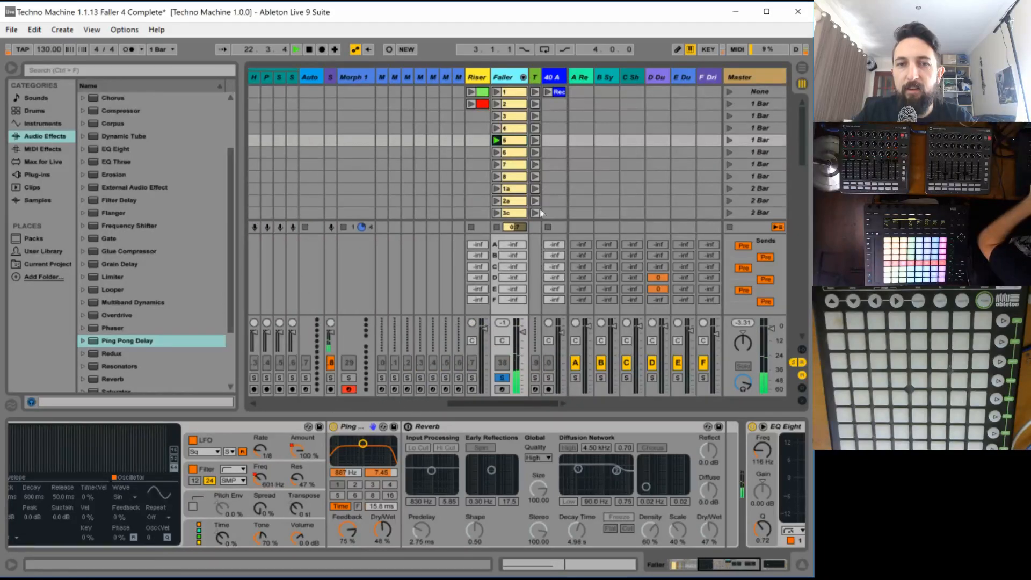
left_click(502, 379)
left_click(502, 379)
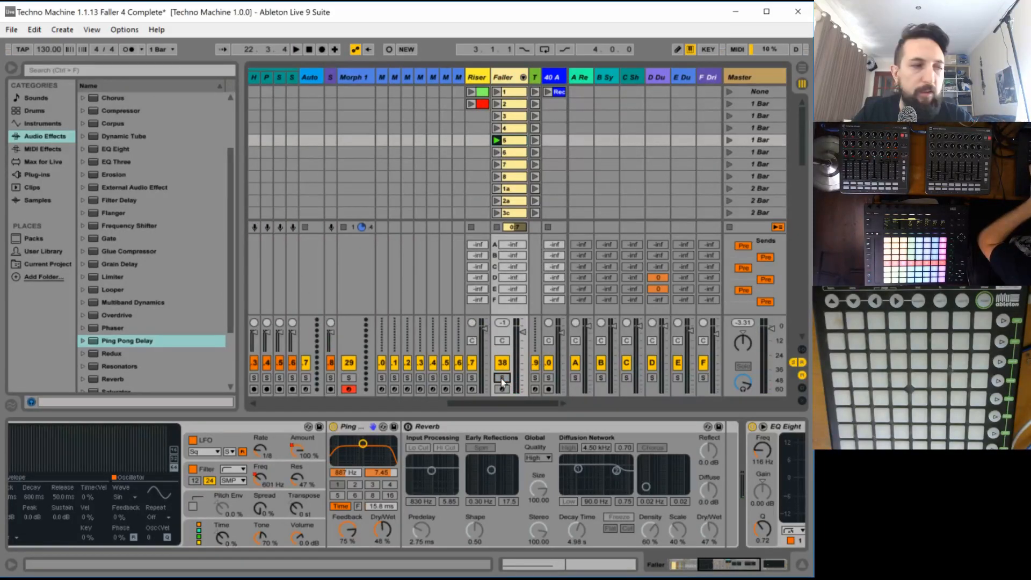
key("space")
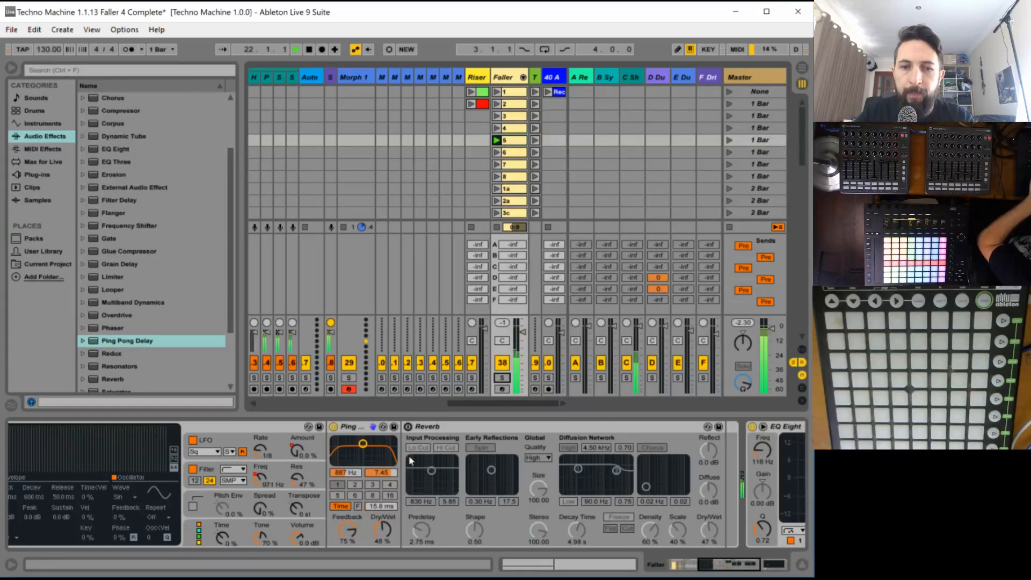
- Automate the Ping Pong Delay's time in clip 5's envelope, ramping from 15.8 ms at bar 1 to 5.18 ms at bar 4
key("space")
left_click_drag(381, 506, 382, 542)
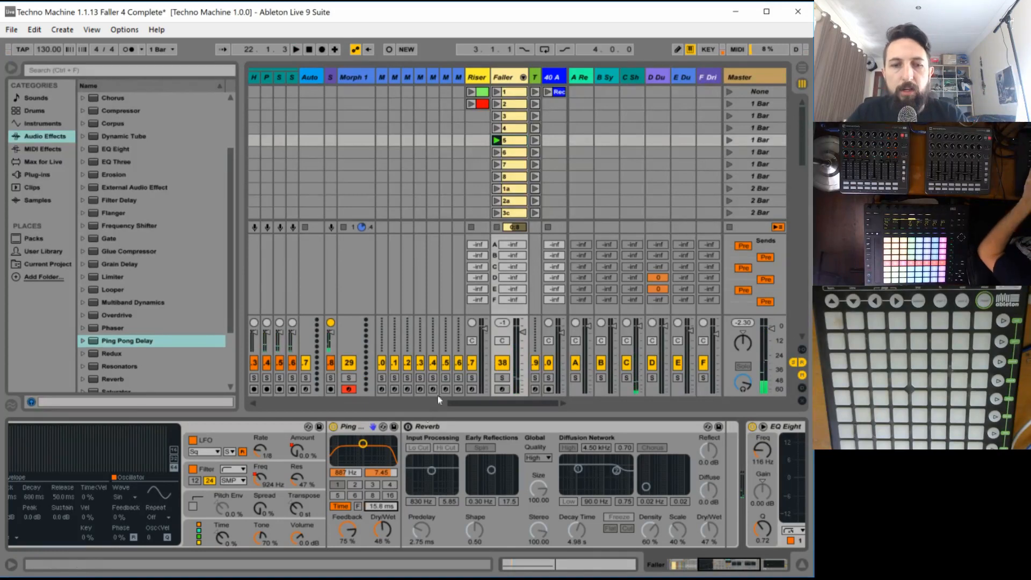
left_click(514, 144)
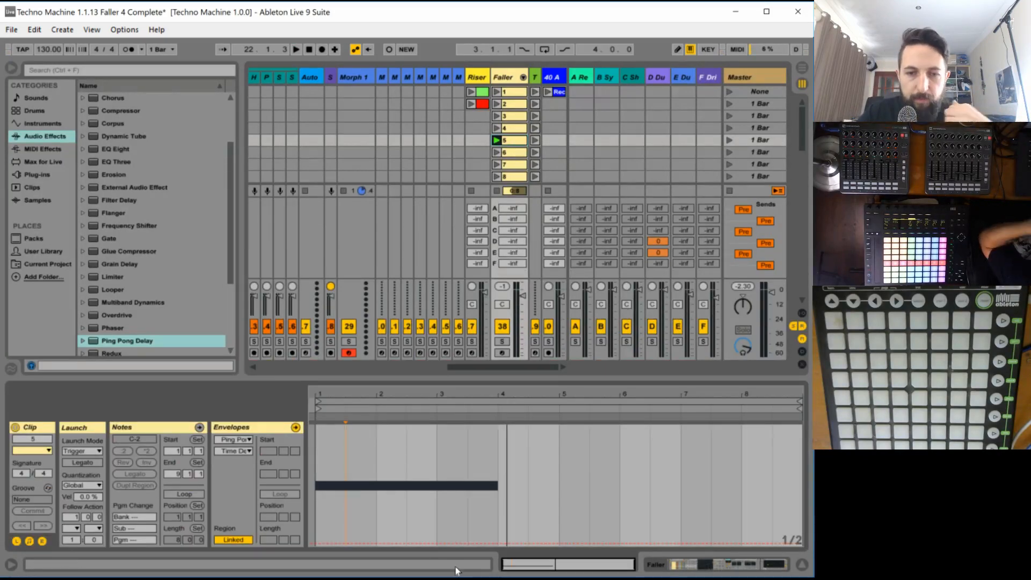
left_click(315, 543)
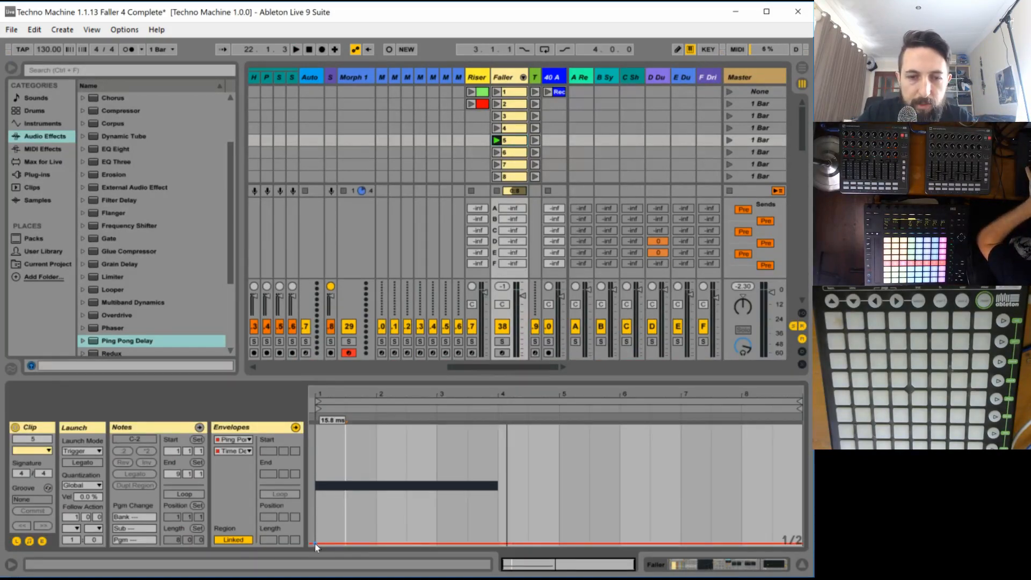
left_click(498, 542)
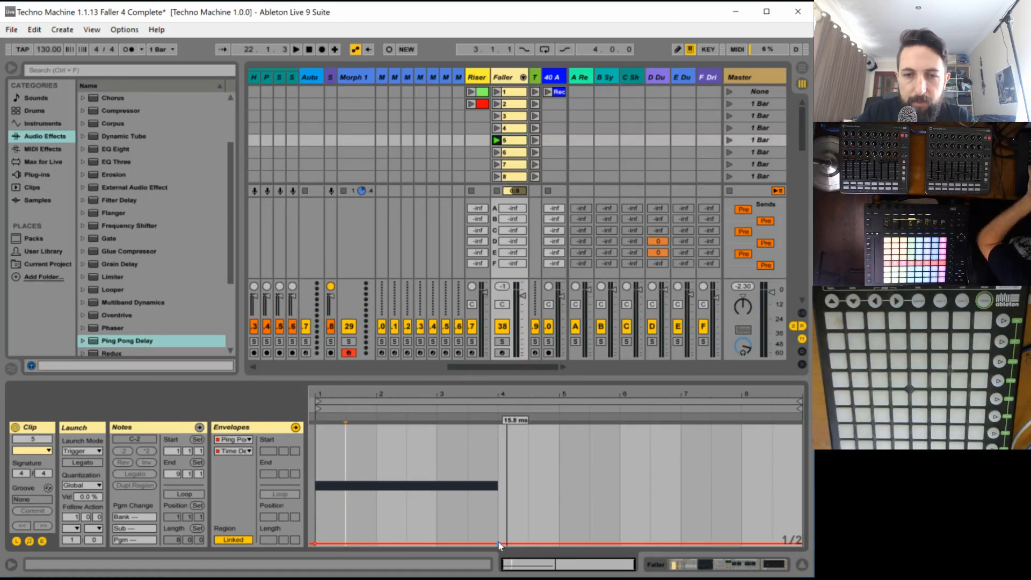
left_click_drag(498, 542, 498, 539)
key("space")
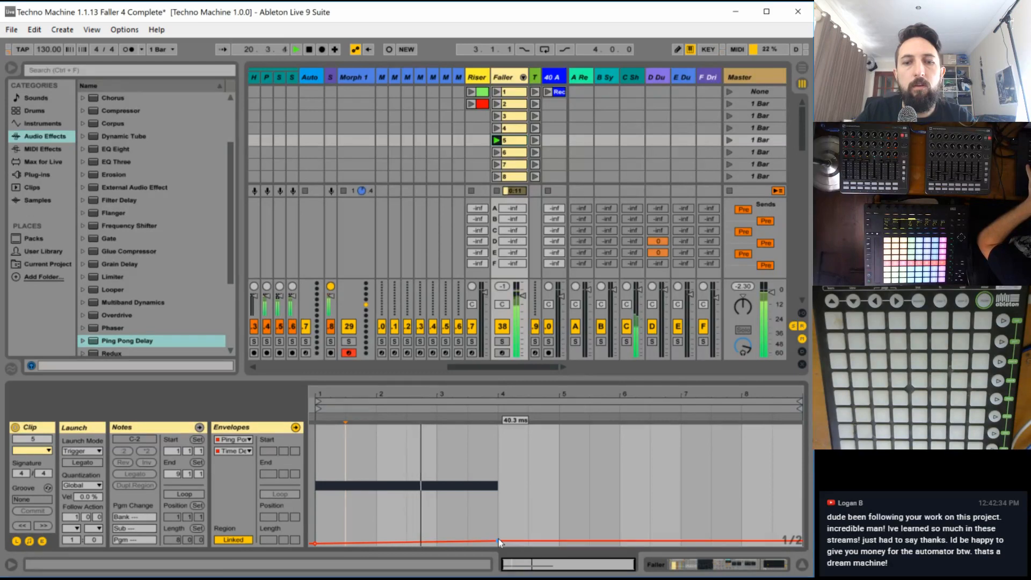
key("space")
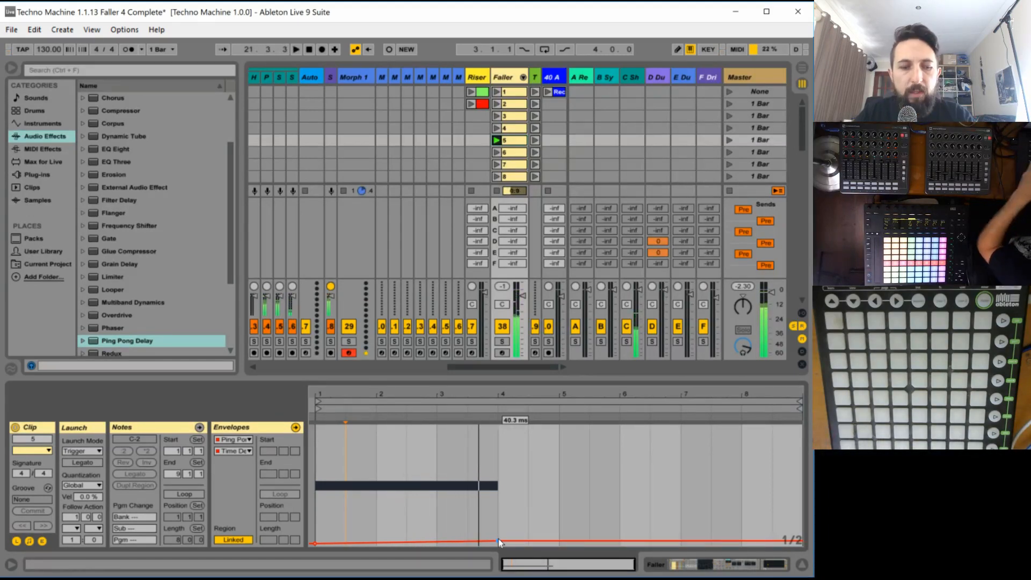
left_click_drag(498, 539, 497, 545)
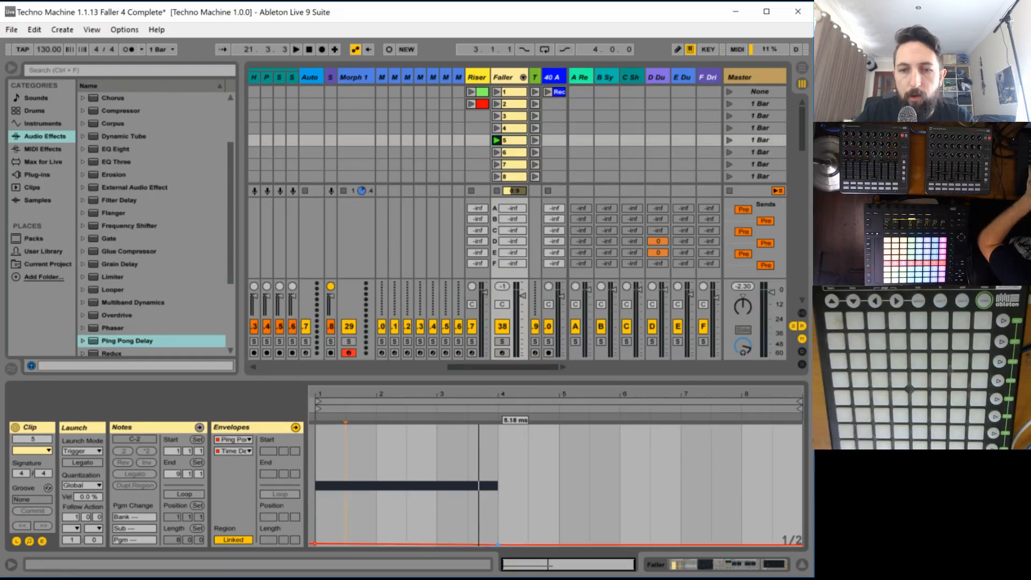
- Audition clip 5's automated delay with the Faller track soloed, then unsolo the track to hear it in the full mix
left_click(502, 342)
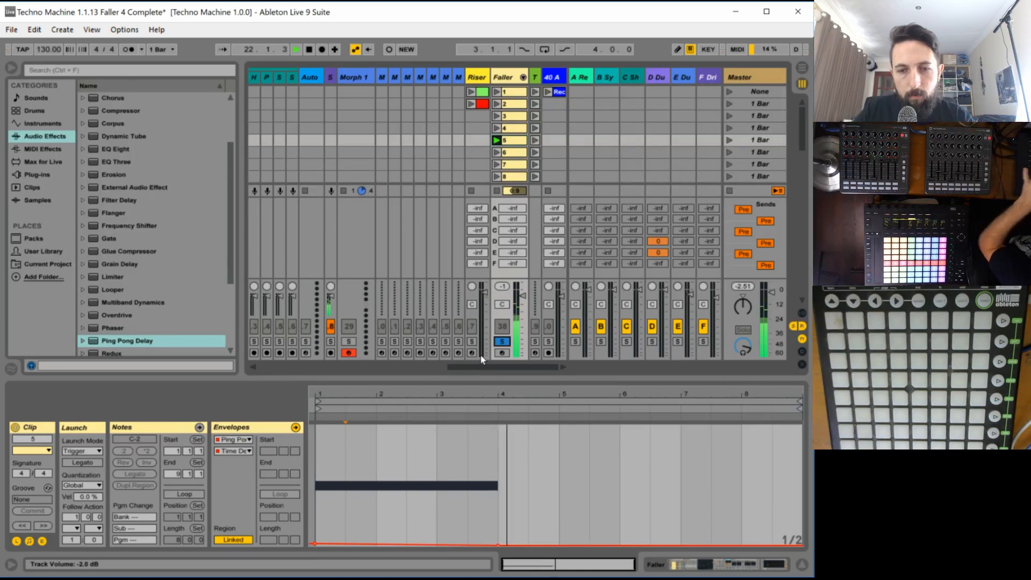
key("space")
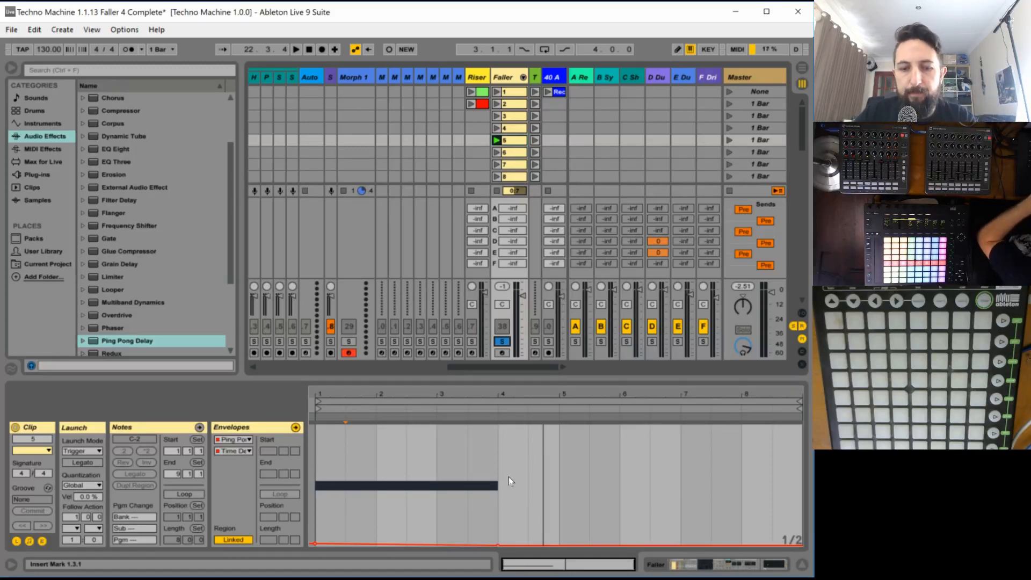
key("space")
key("space")
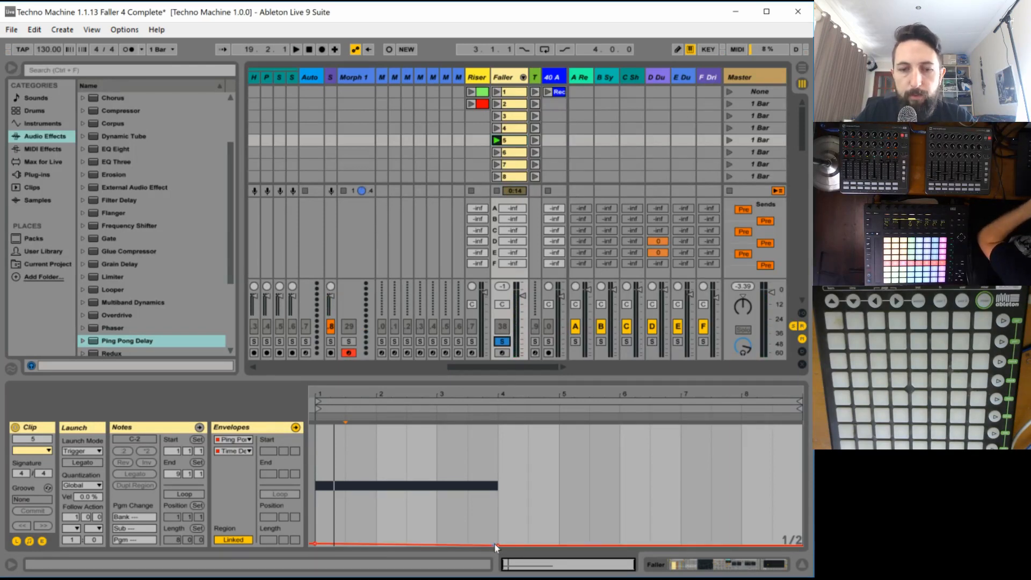
key("space")
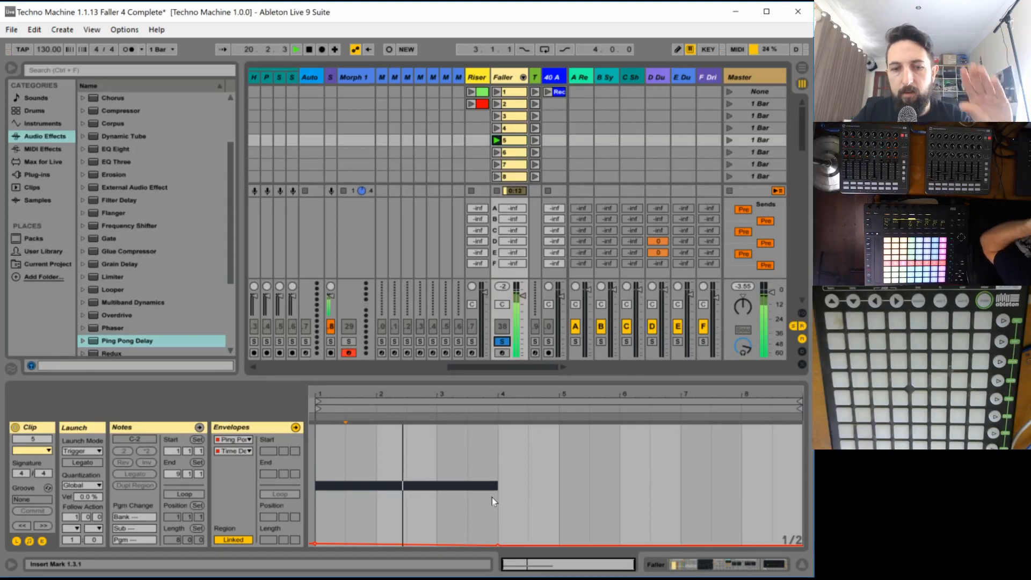
left_click(501, 341)
left_click(521, 303)
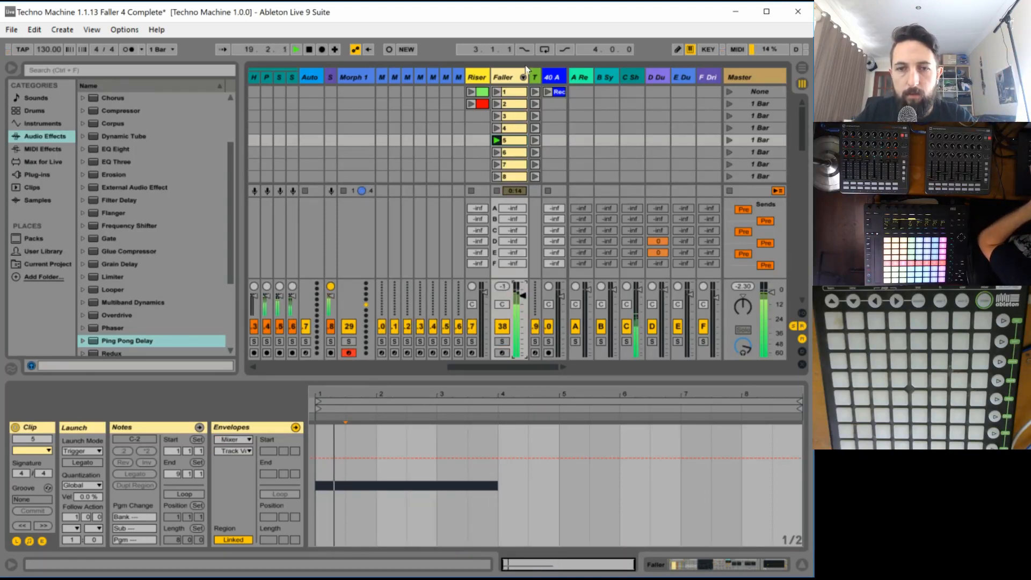
- Delete the Reverb following the Ping Pong Delay in faller 5's chain and audition clip 5 without it
left_click(509, 79)
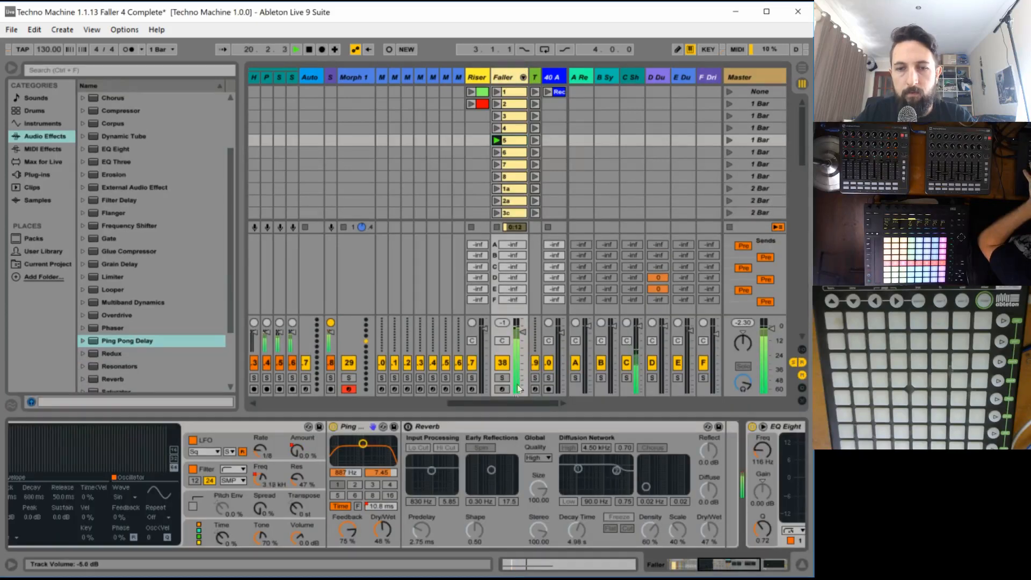
left_click(474, 424)
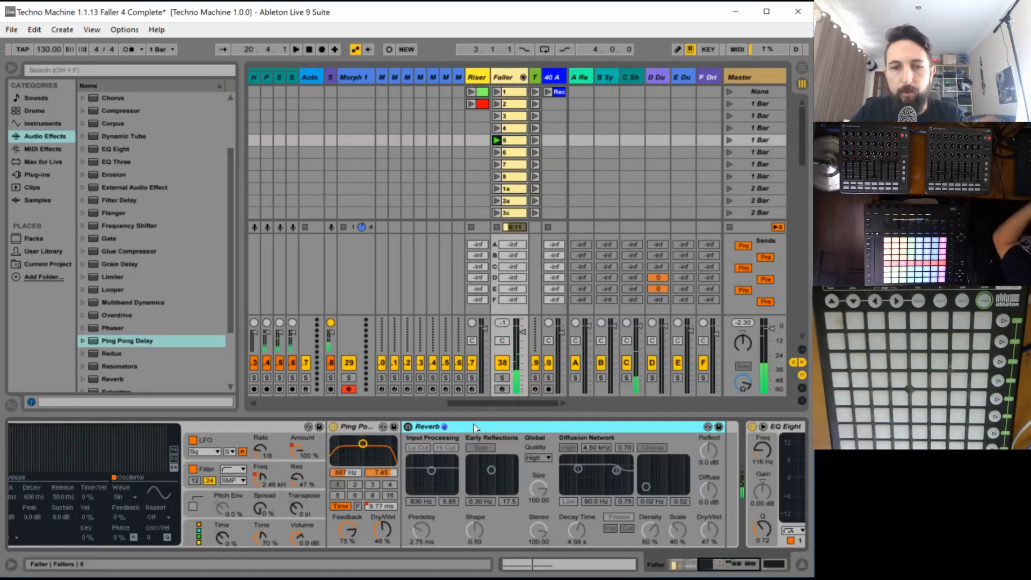
key("Delete")
key("space")
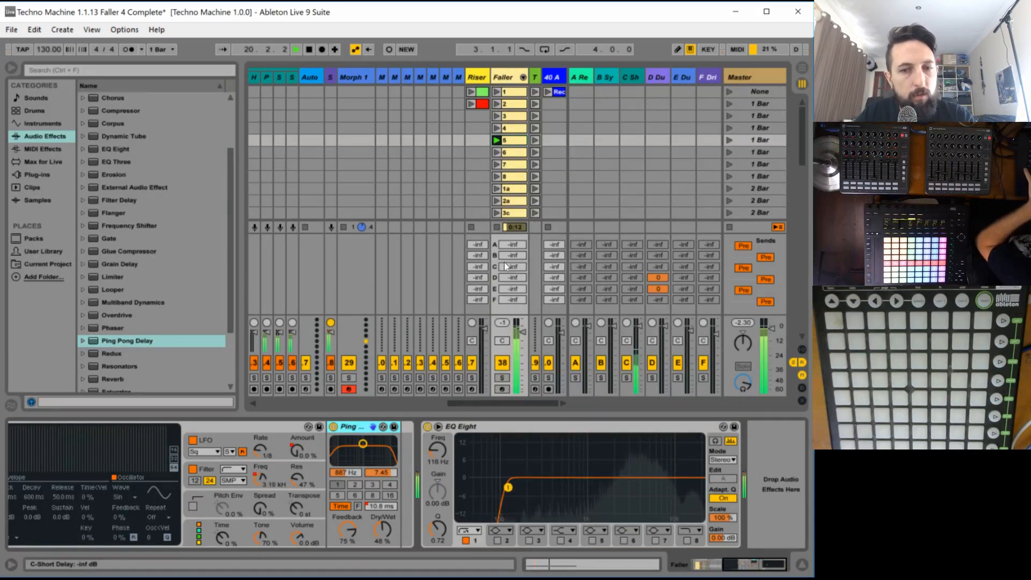
mouse_move(461, 408)
left_mouse_down()
mouse_move(436, 402)
mouse_move(462, 403)
left_mouse_up()
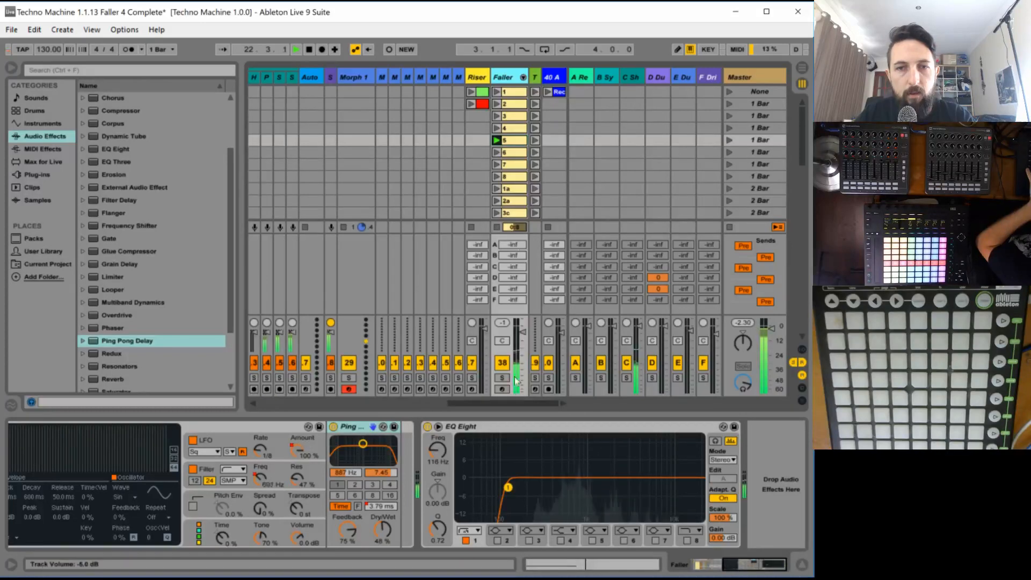
- Stop the Faller track's clip and start the riser by launching the green Riser clip and triggering Riser On
left_click(496, 228)
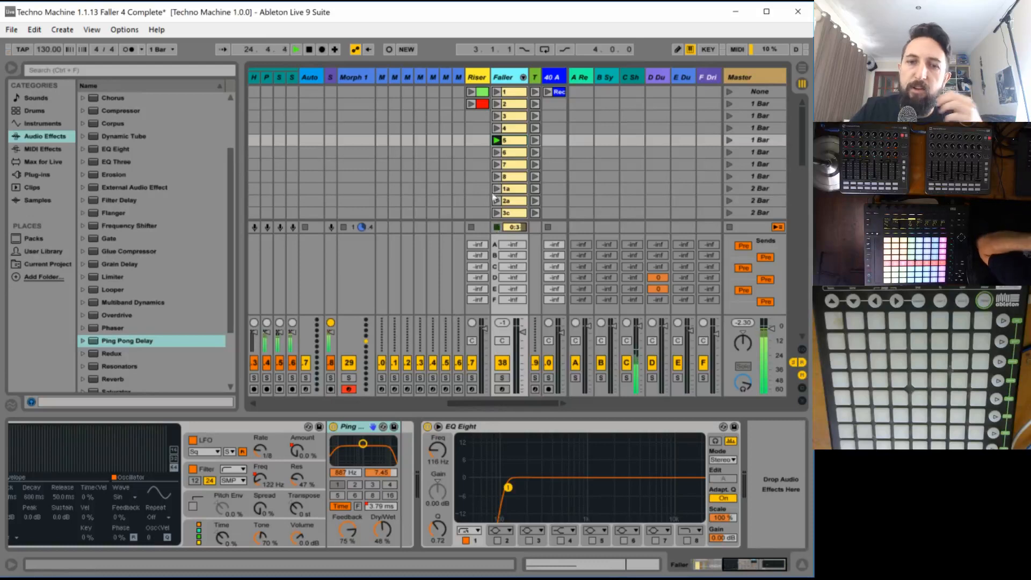
left_click(472, 92)
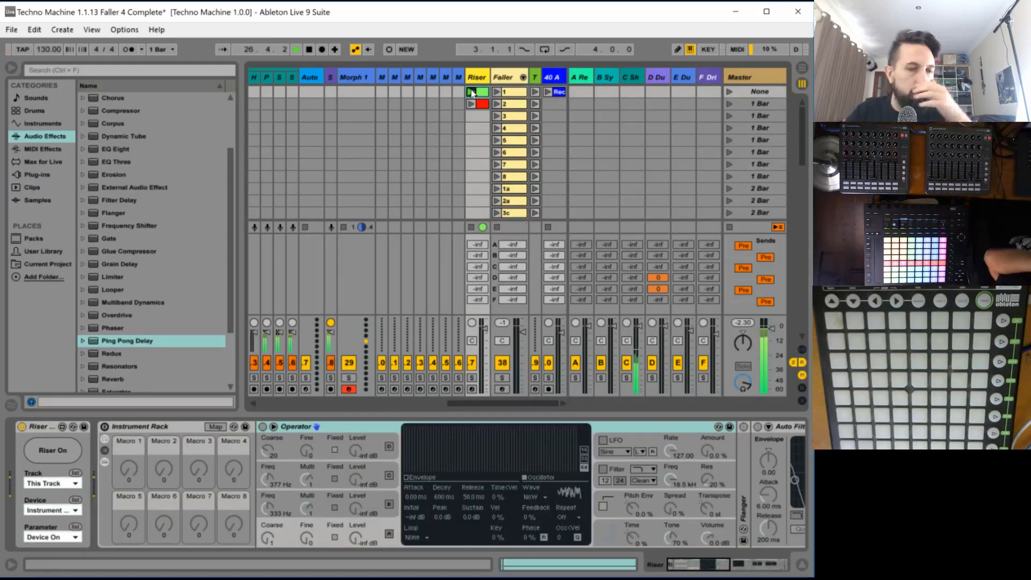
left_click(53, 456)
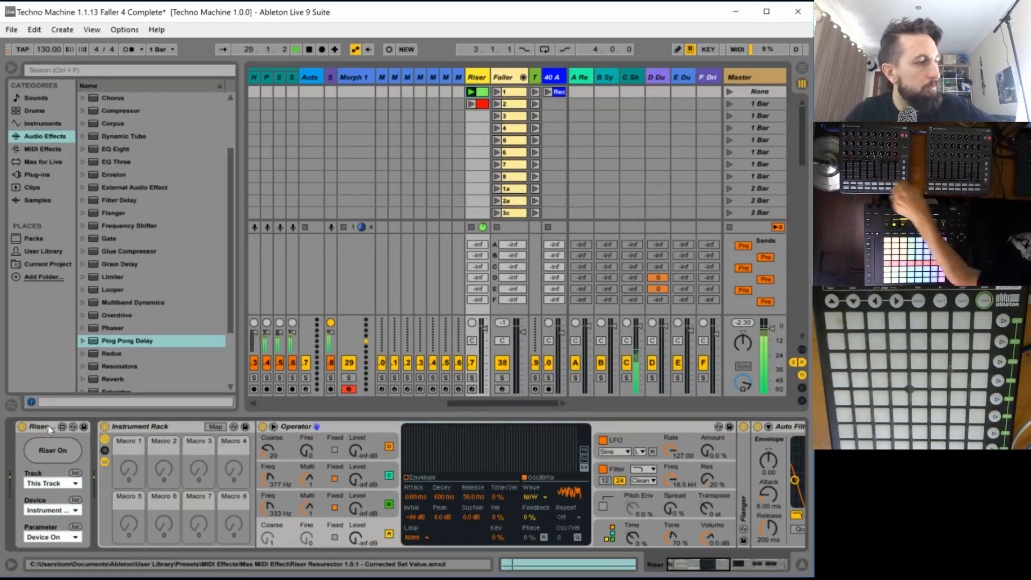
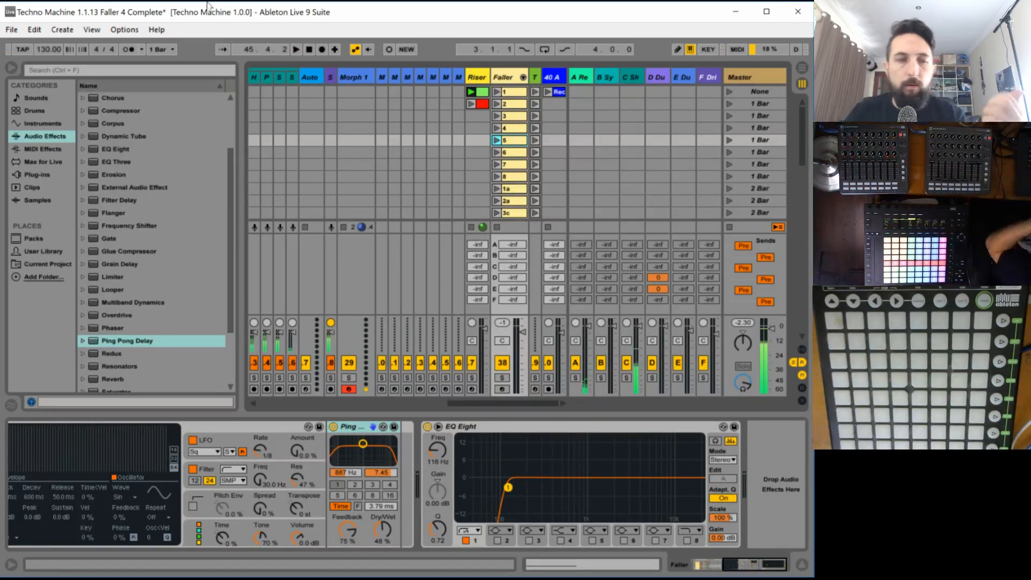
- Save the Live Set under the new name Techno Machine 1.1.14 Faller 5 Complete
left_click(13, 30)
left_click(51, 164)
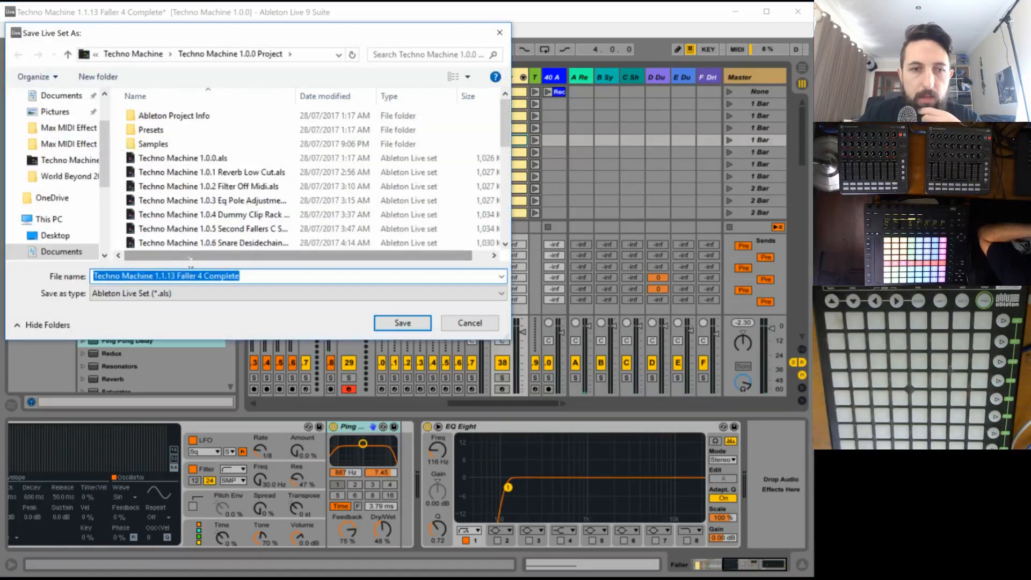
left_click_drag(171, 275, 457, 277)
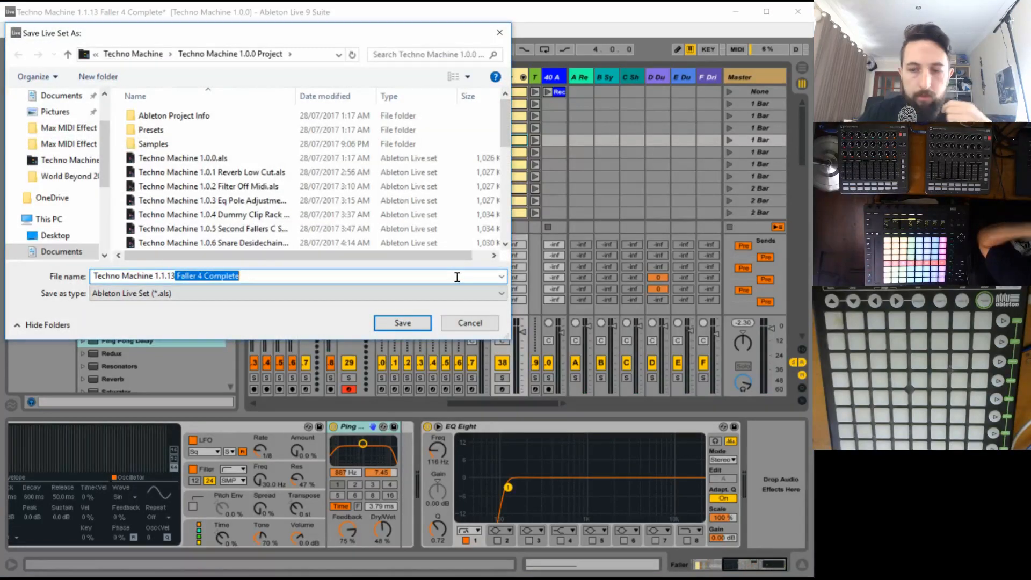
key("BackSpace")
key("BackSpace")
type("4")
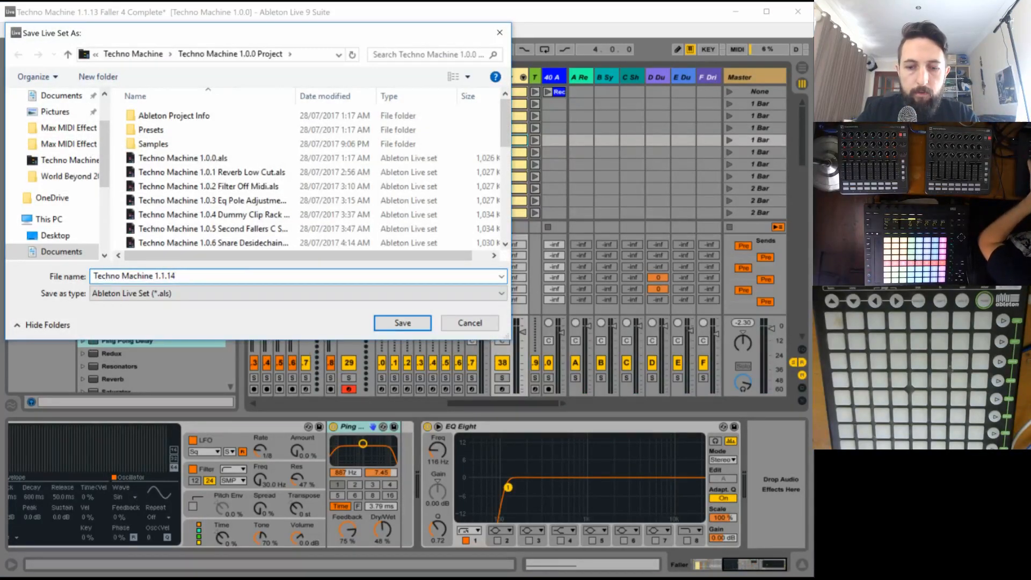
type(" Faller 5 Complete")
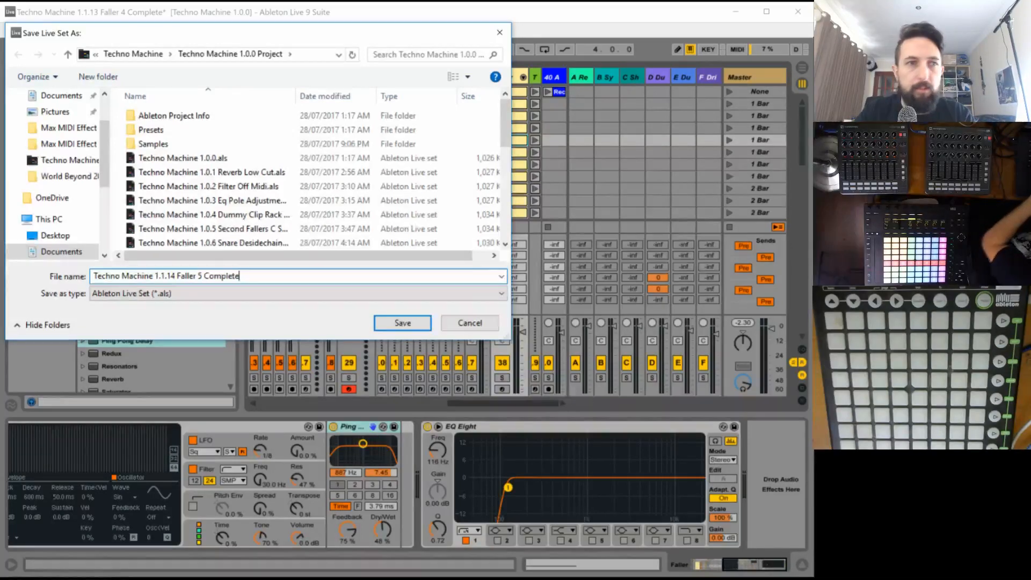
key("Return")
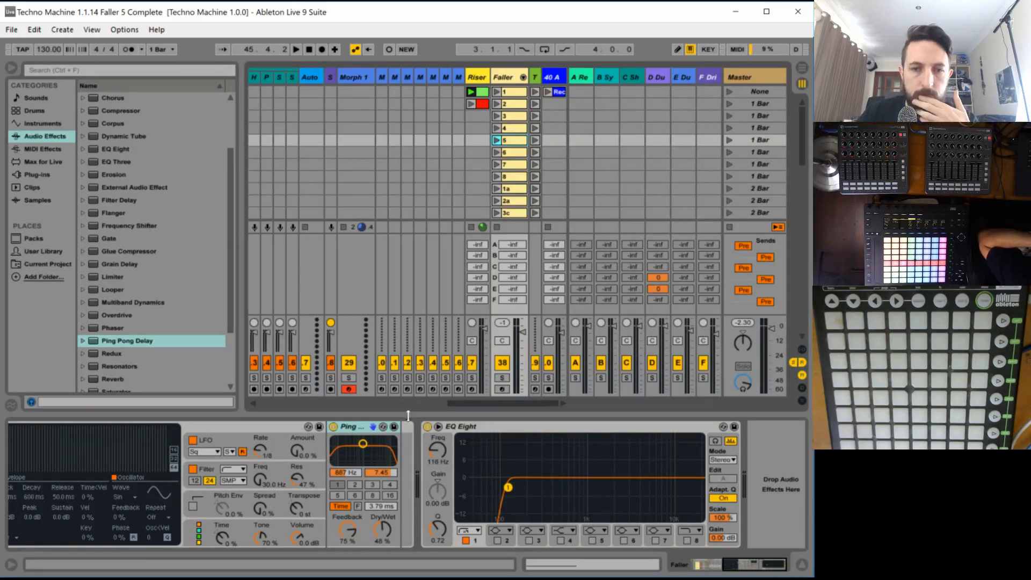
- Launch the first five Track 6 scenes in turn to build up the mix, hiding the browser along the way
scroll(402, 406, "left", 5)
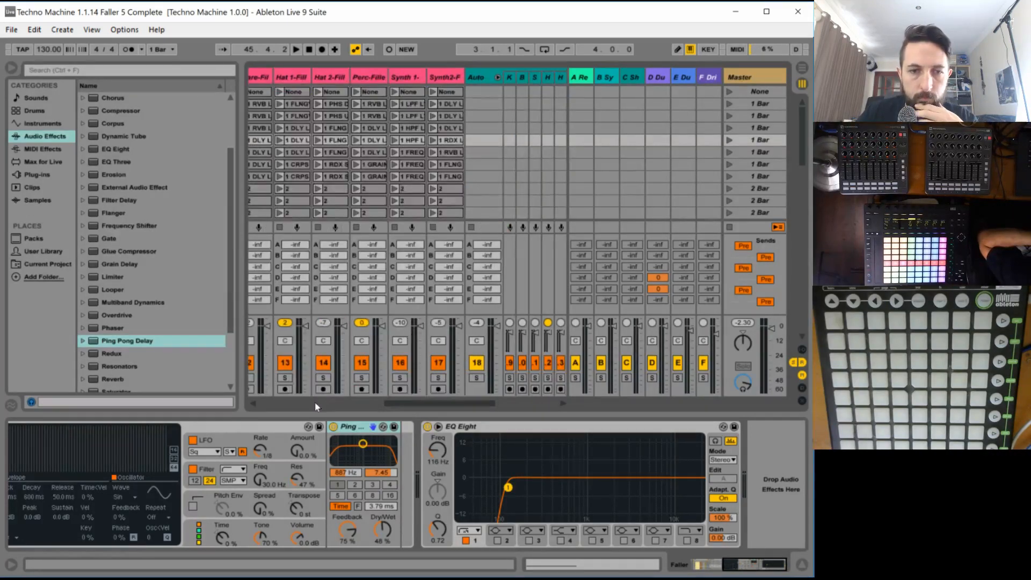
scroll(314, 401, "left", 5)
scroll(467, 185, "down", 10)
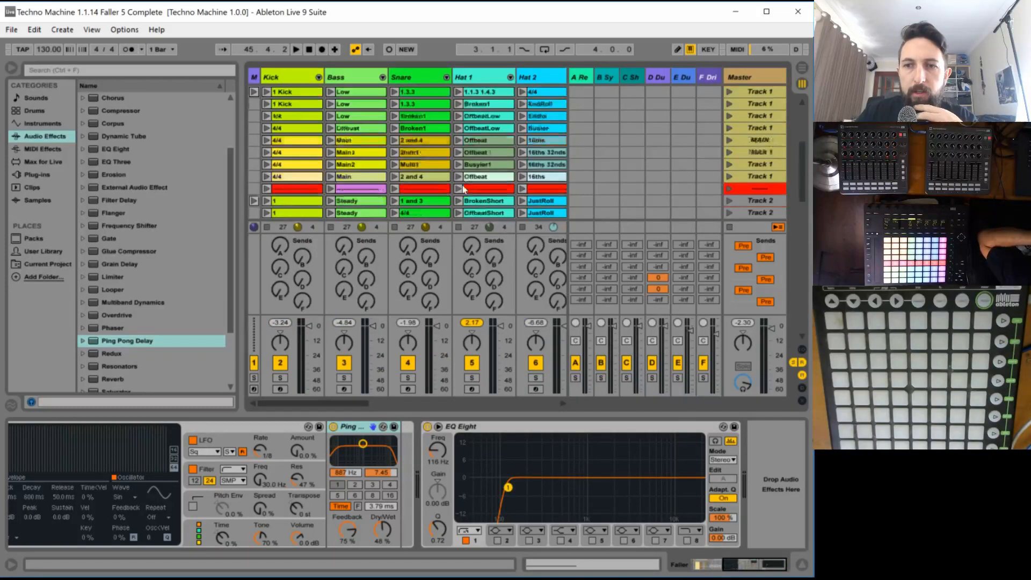
scroll(642, 203, "down", 5)
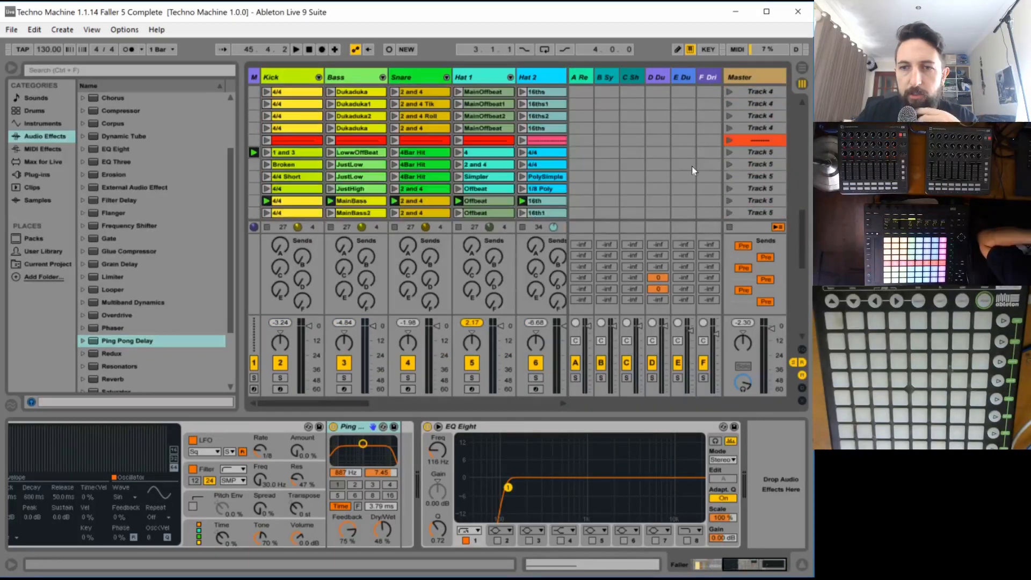
scroll(692, 166, "down", 5)
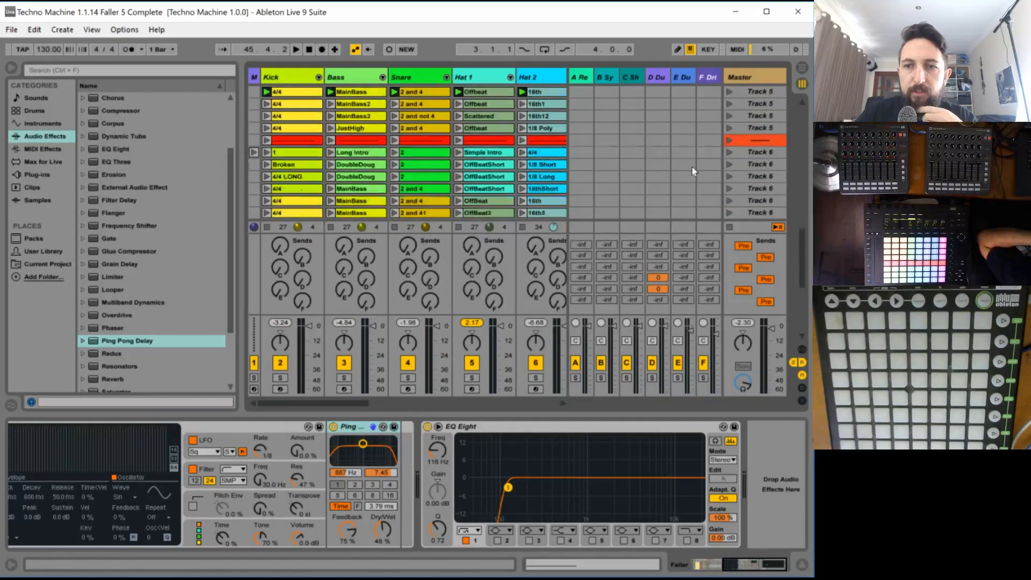
left_click(728, 153)
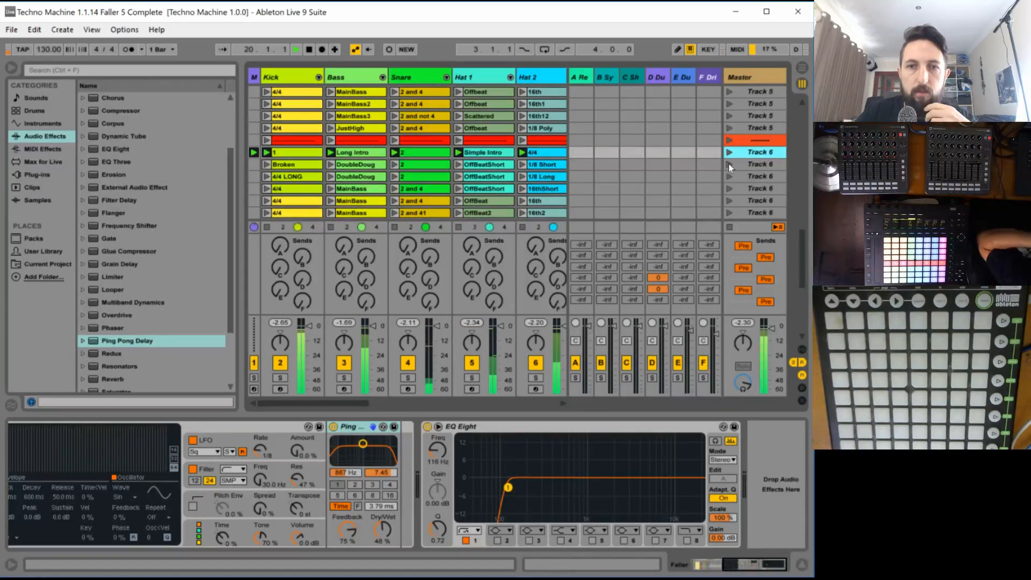
left_click(726, 165)
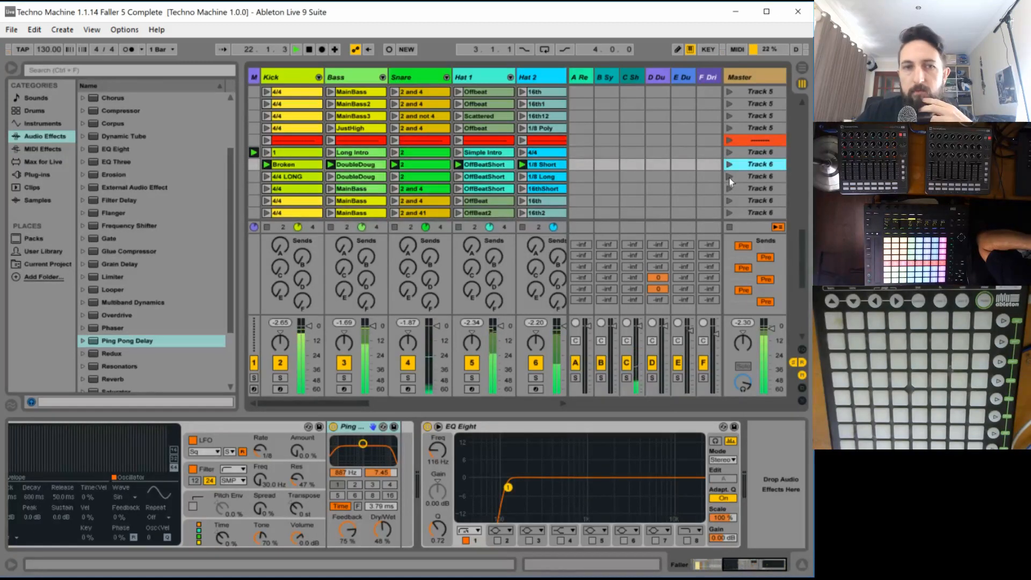
left_click(729, 178)
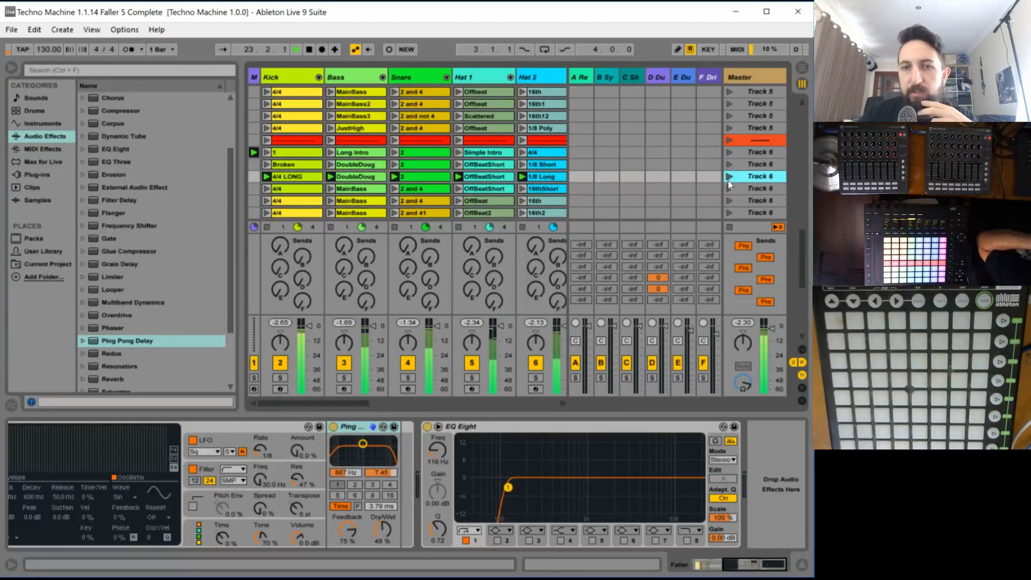
left_click(729, 188)
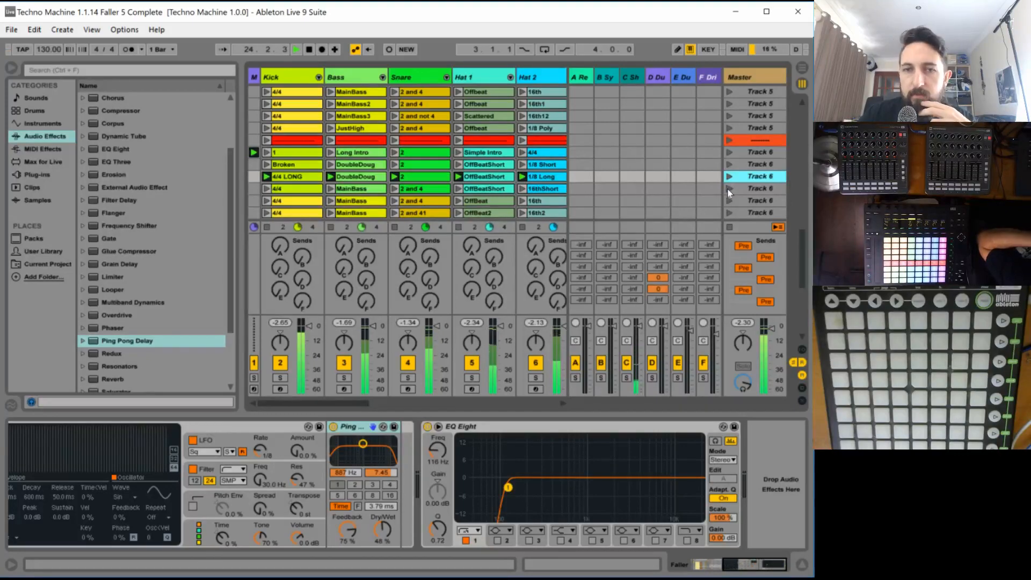
left_click(10, 69)
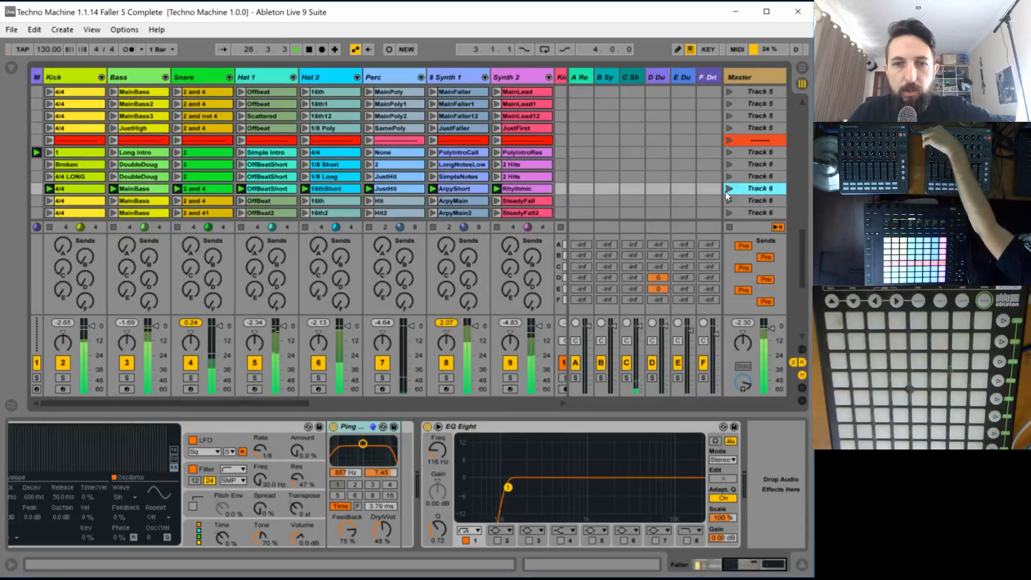
left_click(726, 200)
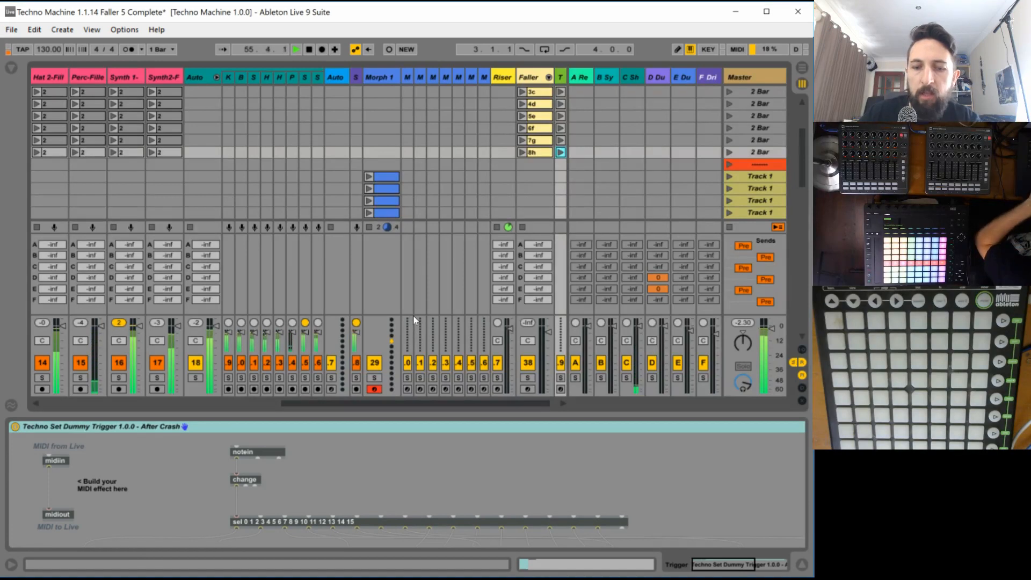
- Select chain 6 in the Fallers rack and audition clip 6, soloing the Faller track
left_click_drag(396, 403, 460, 403)
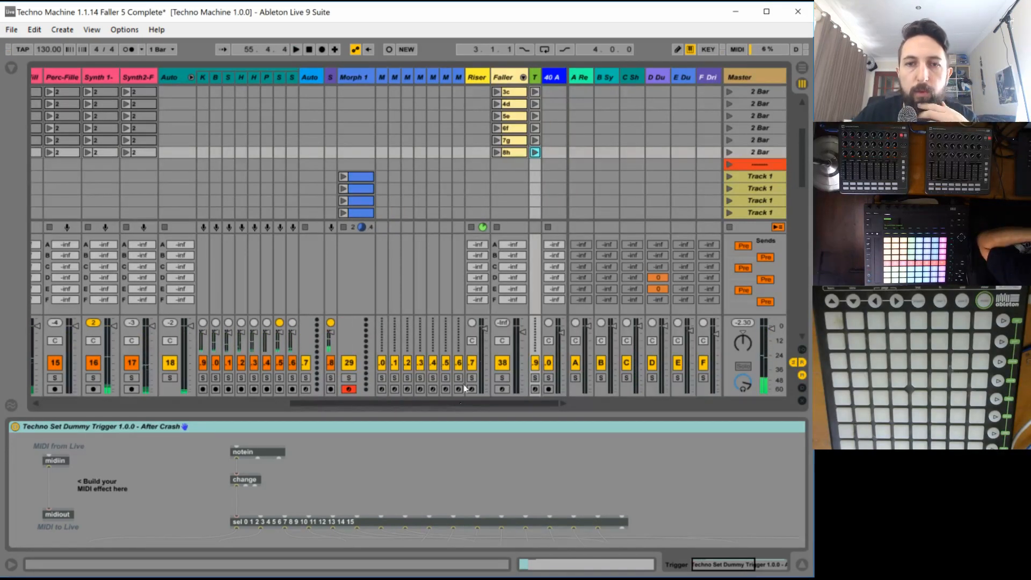
scroll(525, 144, "up", 5)
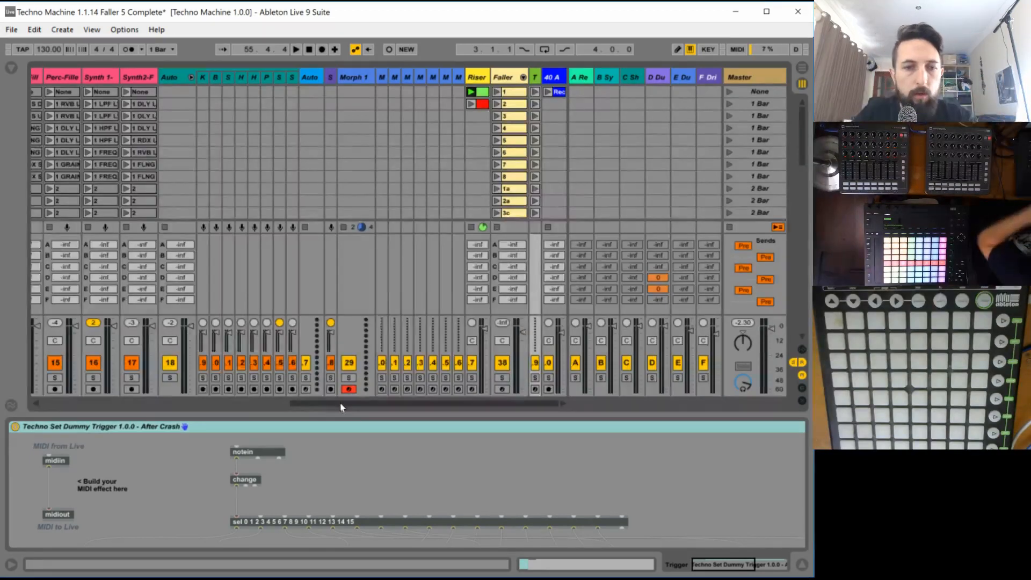
left_click_drag(340, 402, 2, 357)
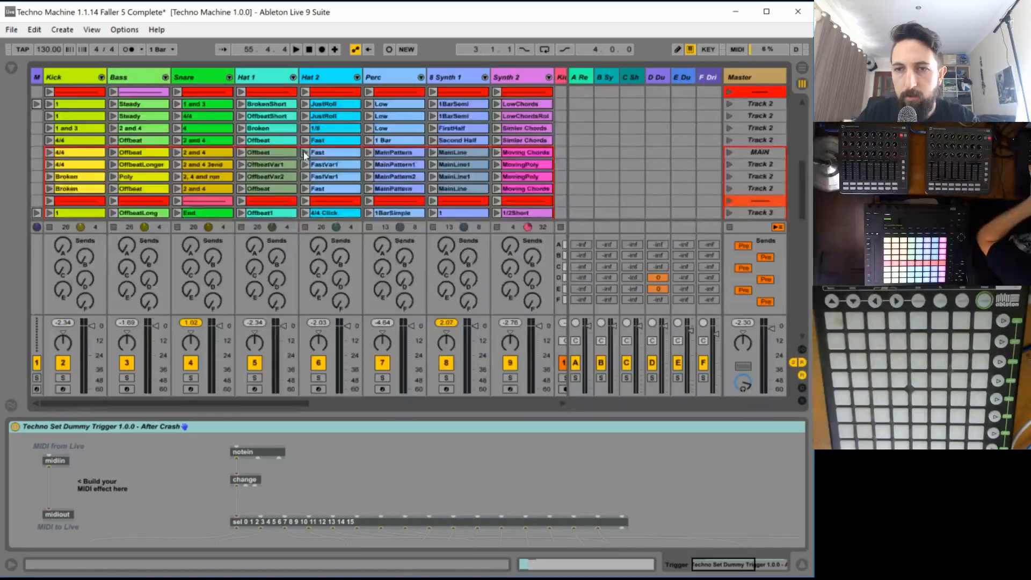
scroll(304, 154, "down", 4)
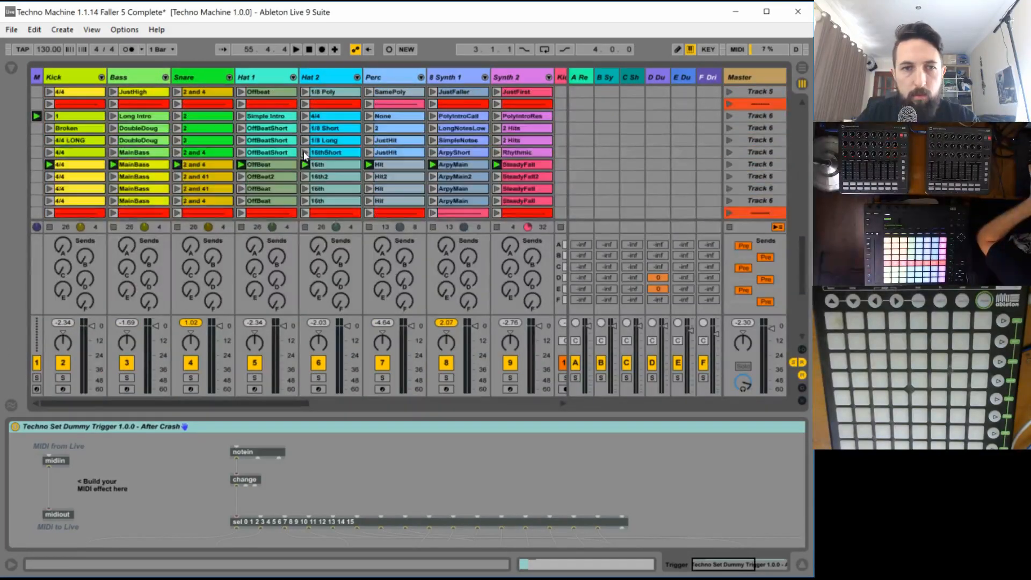
left_click(413, 404)
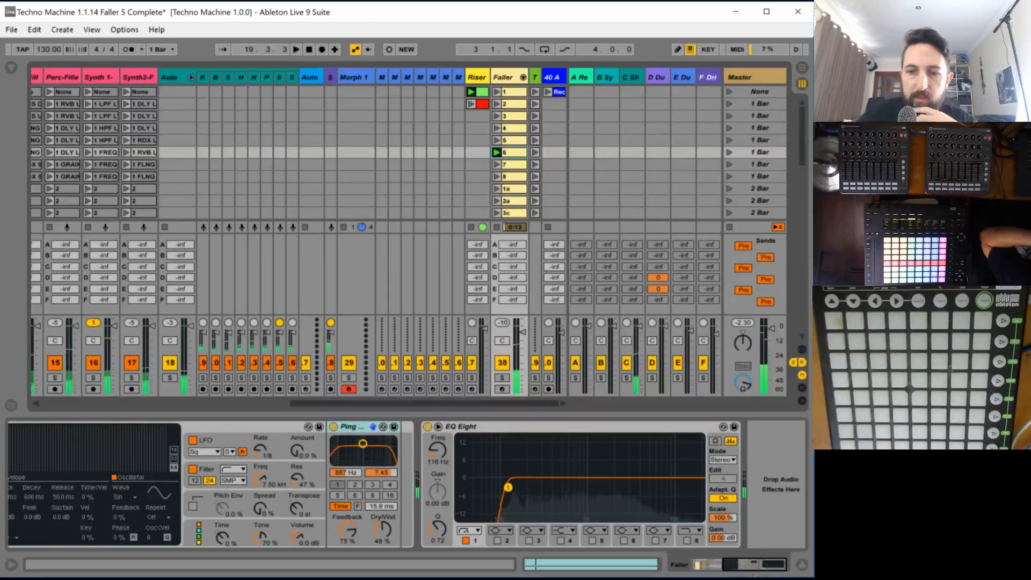
left_click_drag(735, 564, 665, 566)
left_click(83, 527)
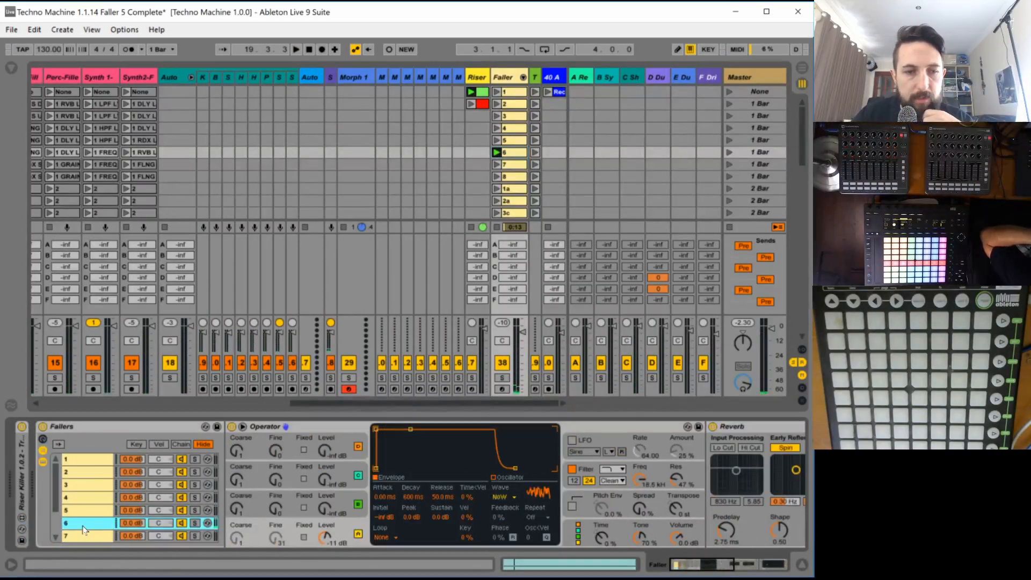
key("space")
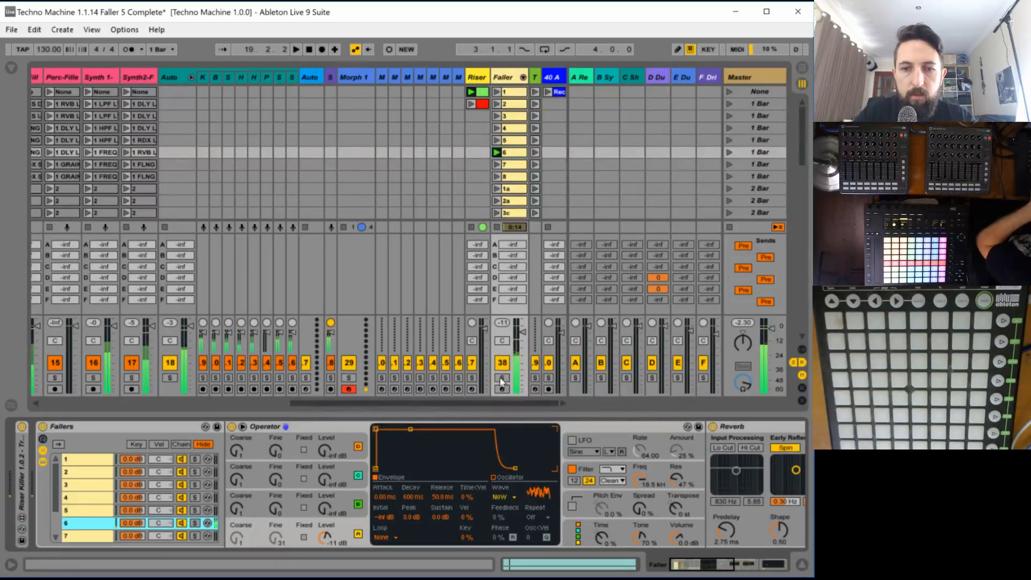
left_click(502, 378)
key("space")
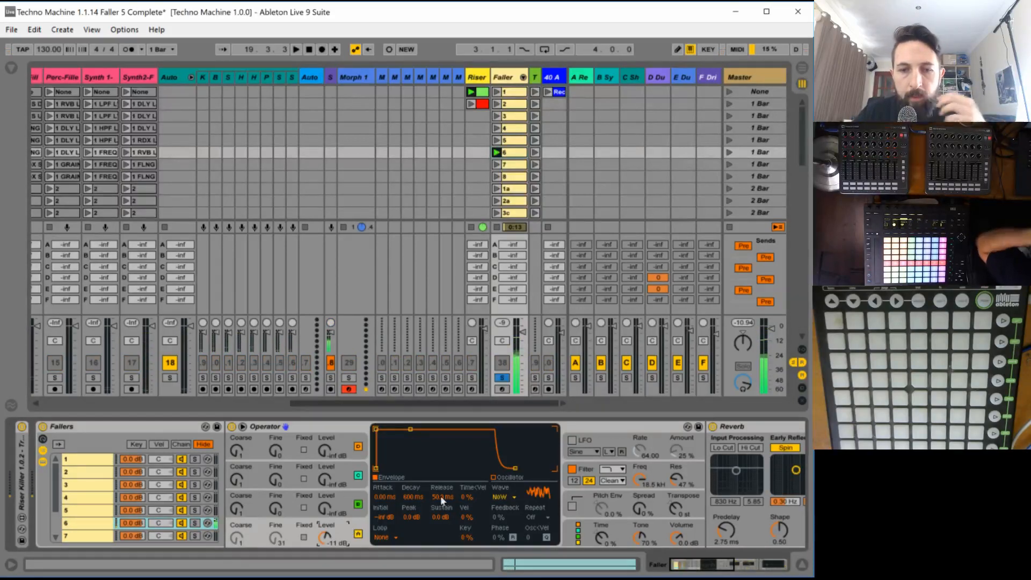
- Set oscillator A of faller 6's Operator to a sine wave with a fixed frequency of 2.00 kHz and audition it
left_click(500, 497)
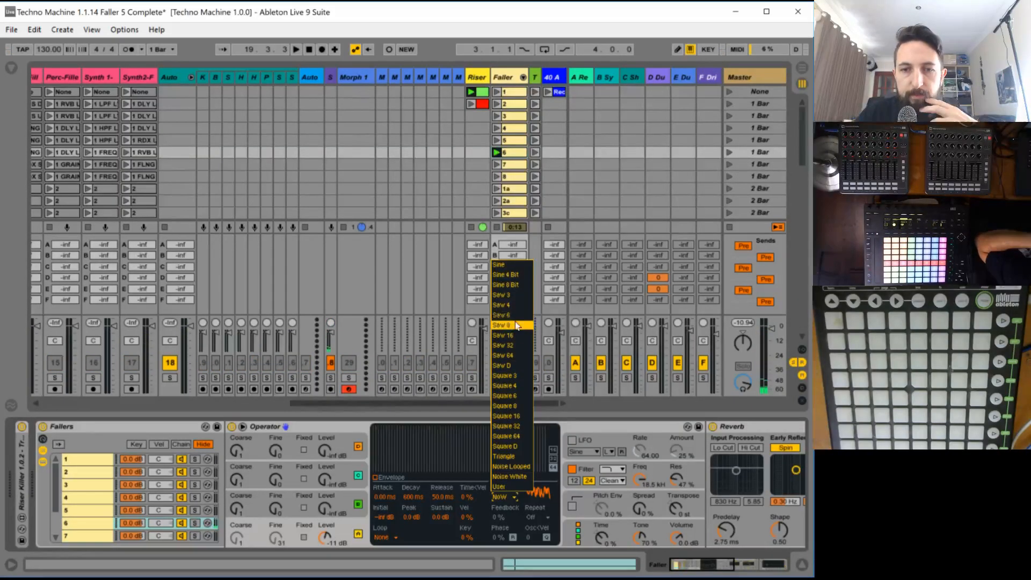
left_click(516, 265)
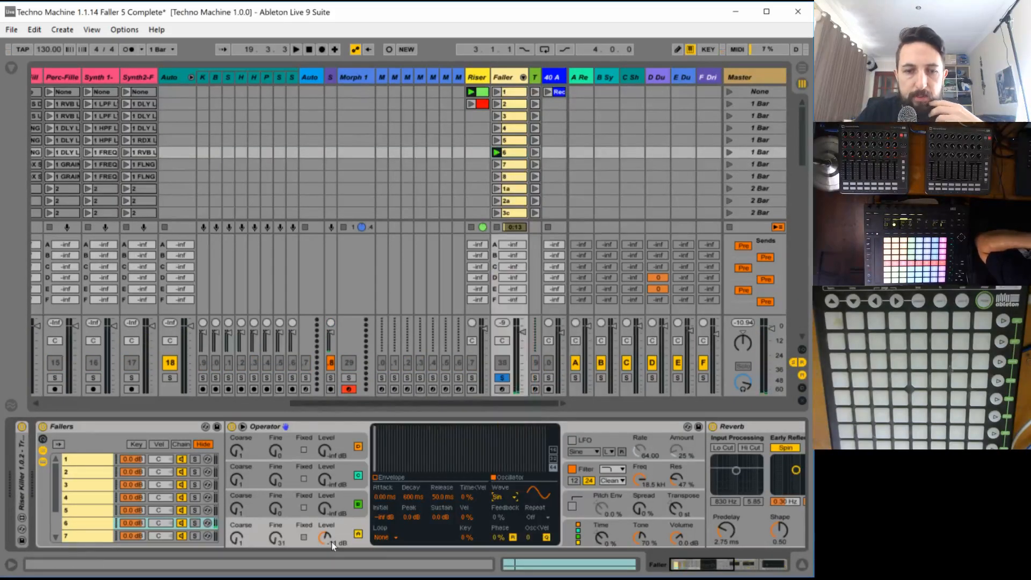
key("v")
left_click(304, 537)
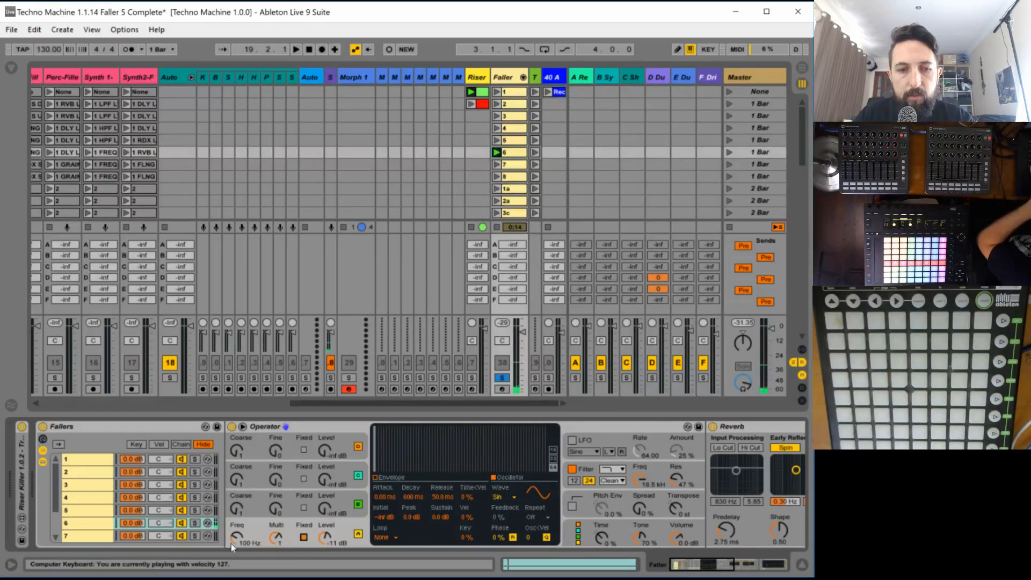
key("space")
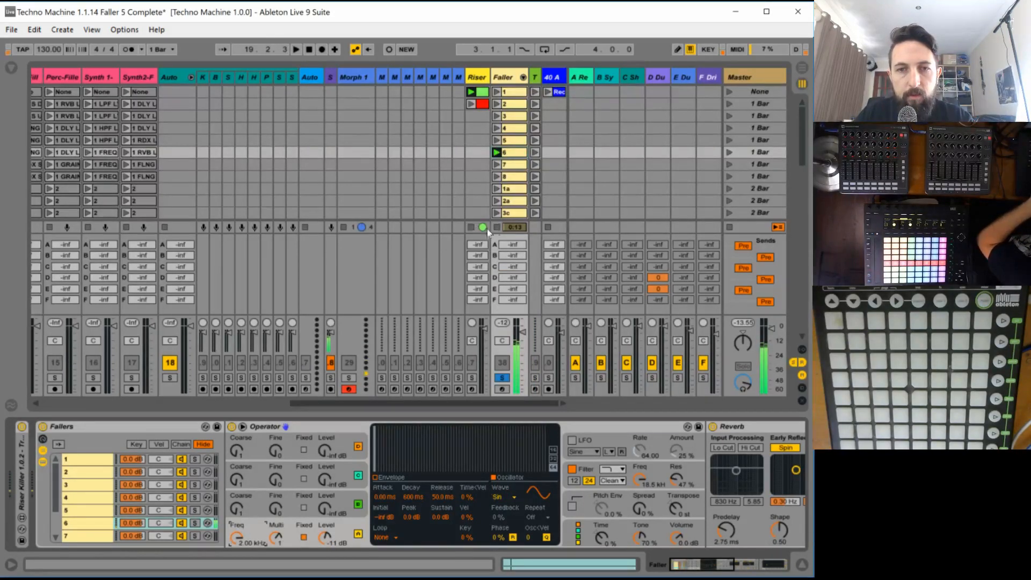
- Automate oscillator A's fixed frequency in clip 6's envelope, ramping from maximum at bar 1 down to about mid-height at bar 9
left_click(510, 156)
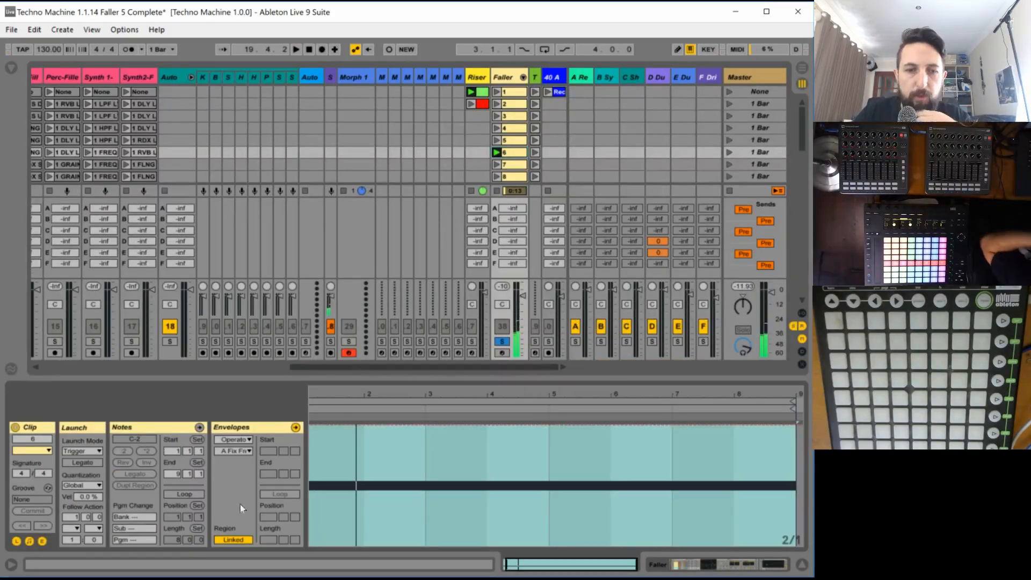
left_click(310, 428)
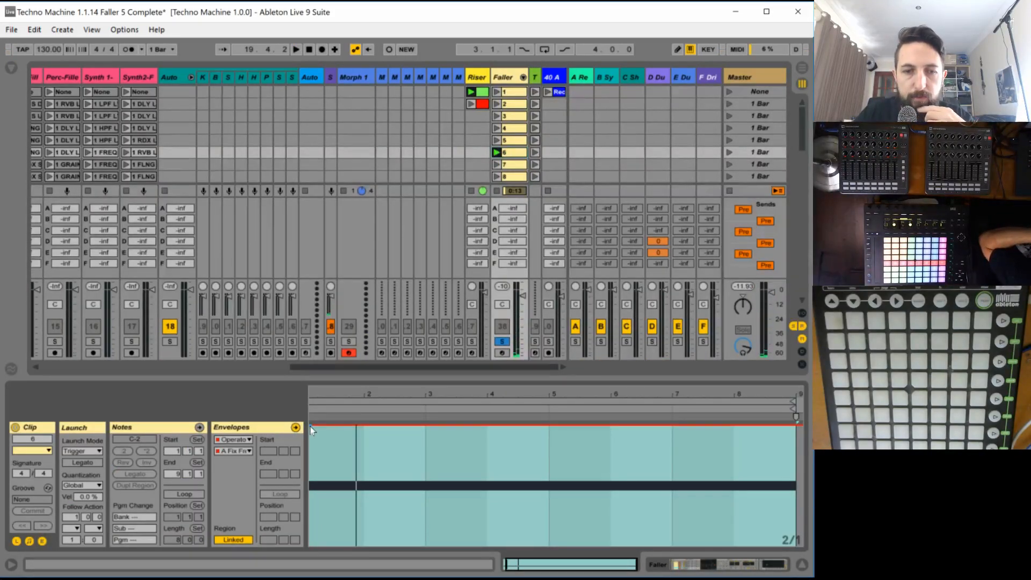
left_click_drag(330, 425, 587, 479)
left_click_drag(565, 562, 549, 539)
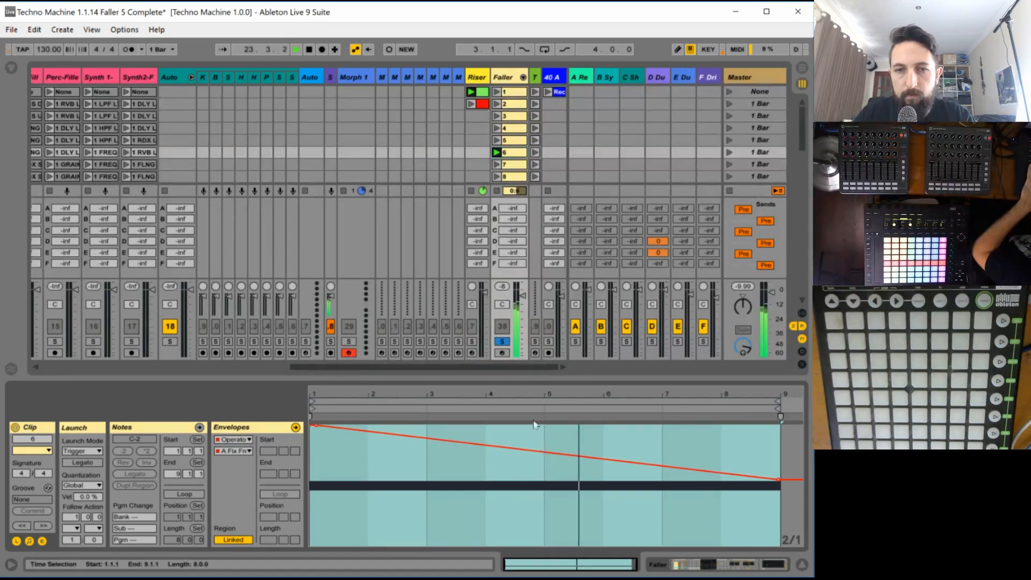
- Raise oscillator B's level to -14 dB in faller 6's Operator and switch it to fixed frequency
double_click(503, 78)
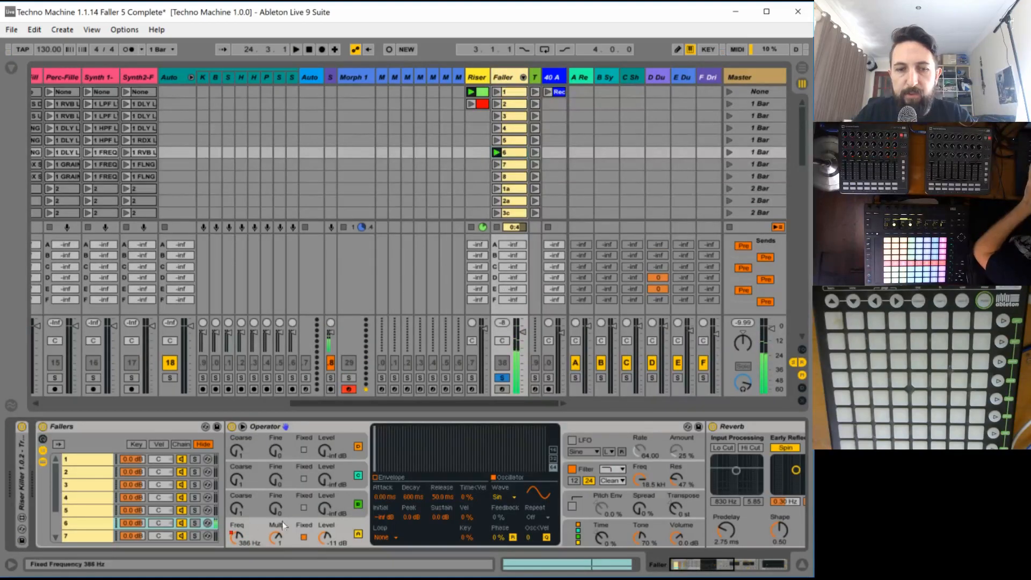
left_click_drag(324, 508, 324, 506)
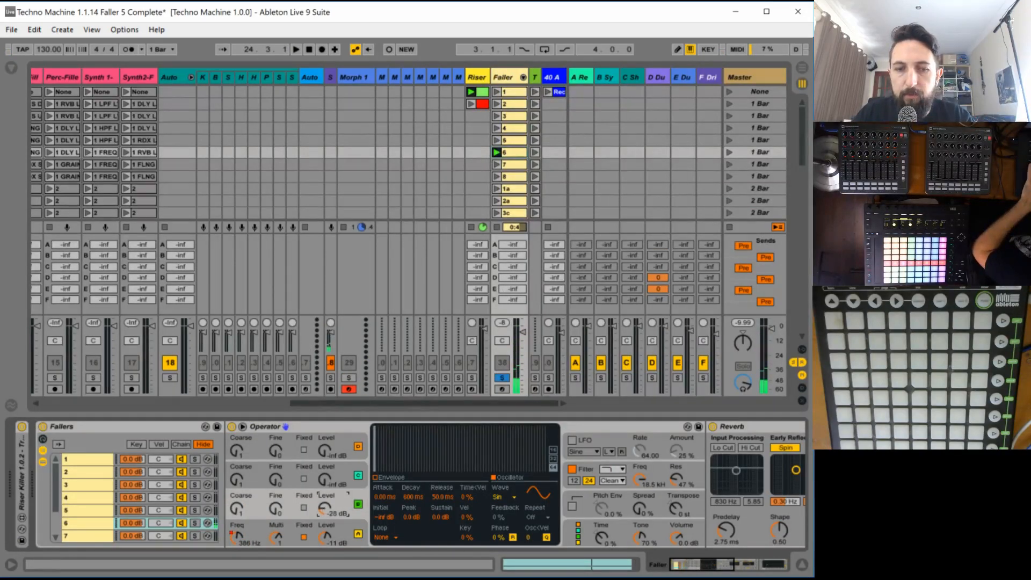
left_click(305, 507)
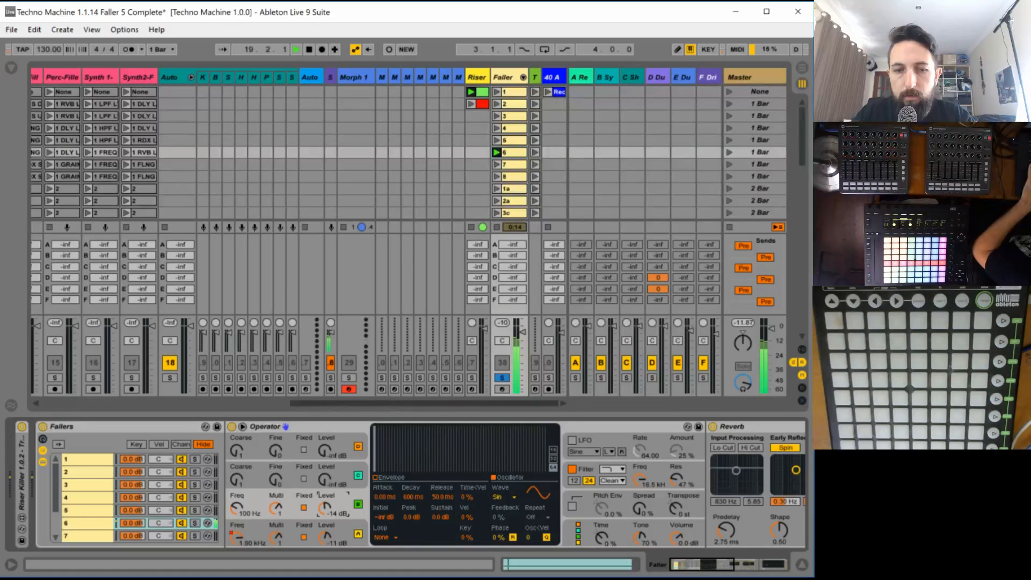
left_click(234, 513)
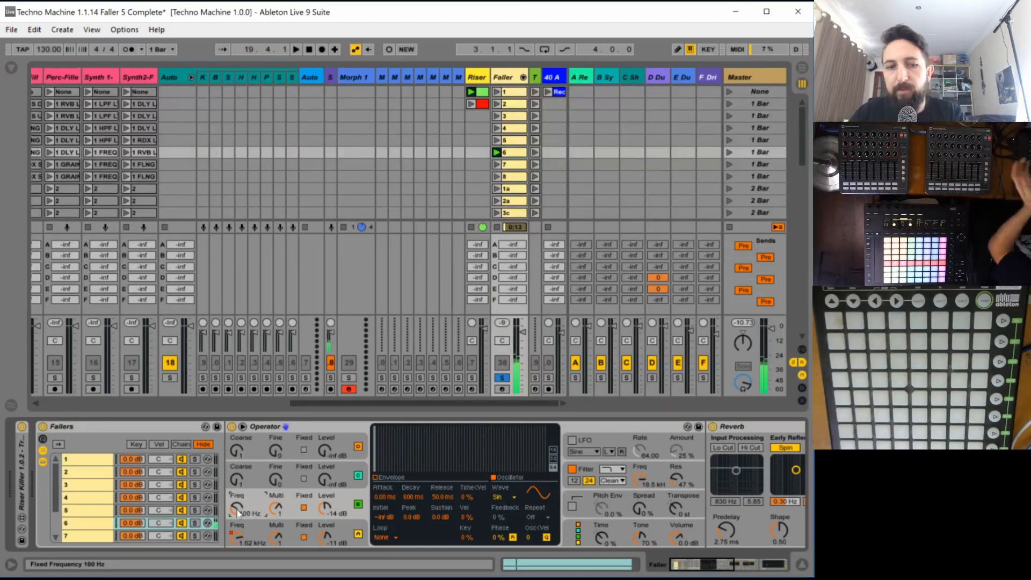
left_click(236, 540)
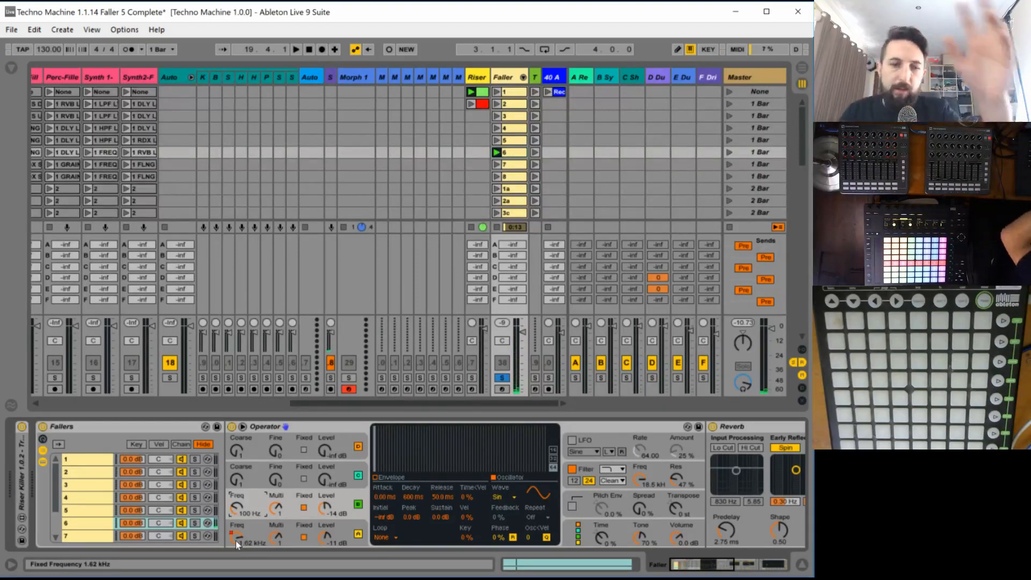
- Automate oscillator B's fixed frequency in clip 6, rising from mid-height at bar 1 to near maximum shortly after bar 7, then falling to minimum at bar 9
left_click(506, 155)
double_click(506, 155)
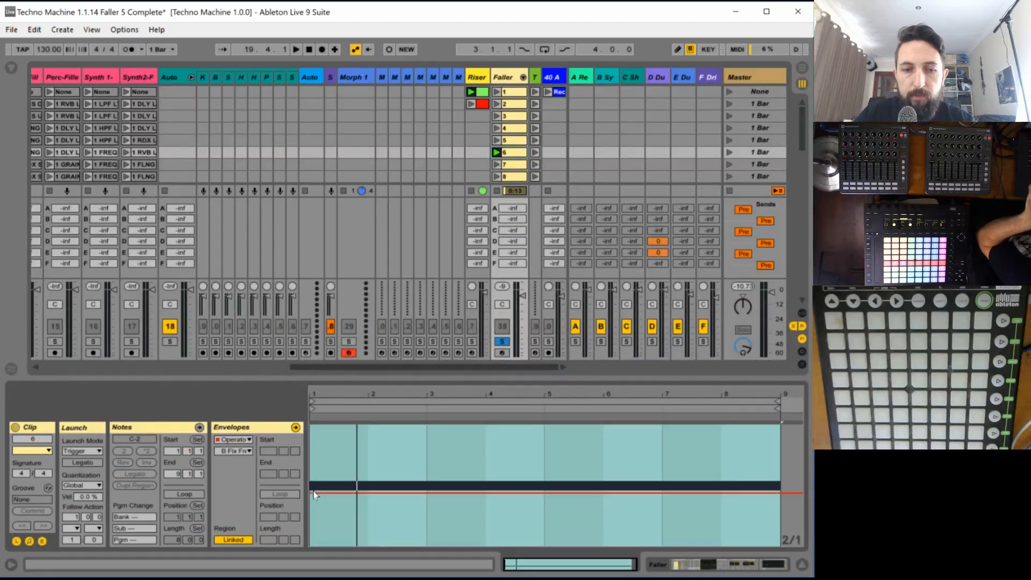
left_click_drag(323, 492, 777, 425)
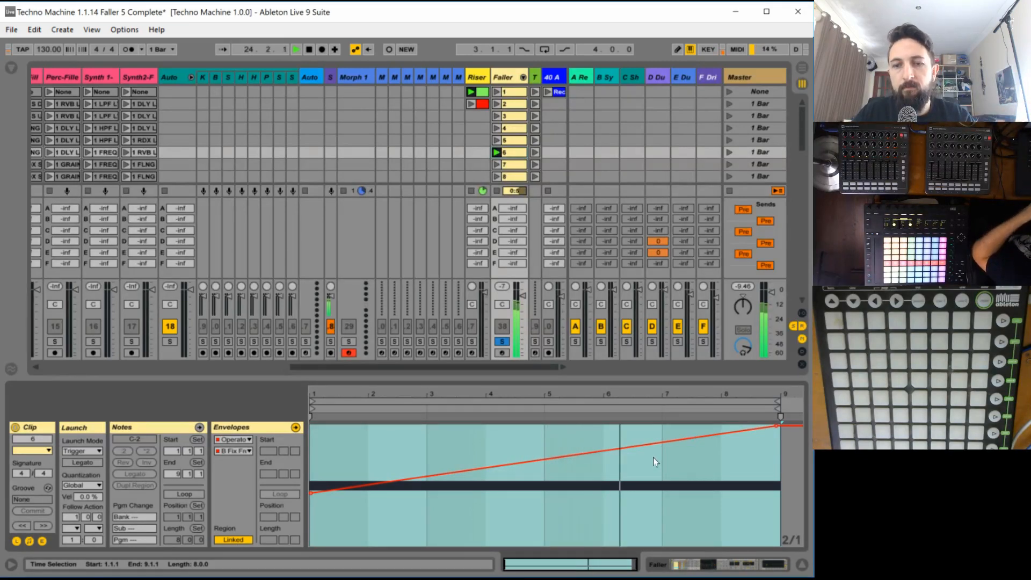
left_click(686, 439)
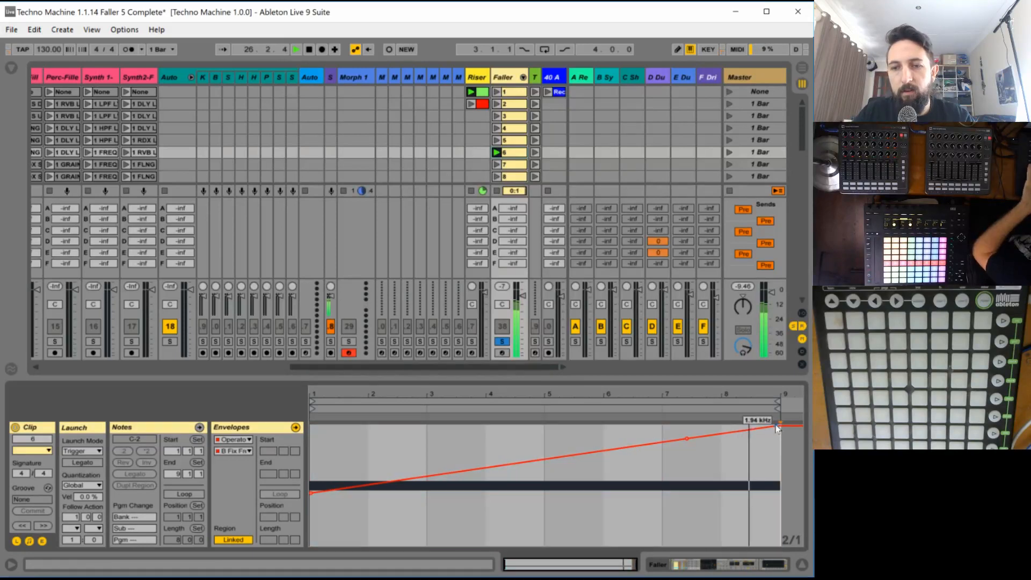
left_click_drag(776, 425, 782, 547)
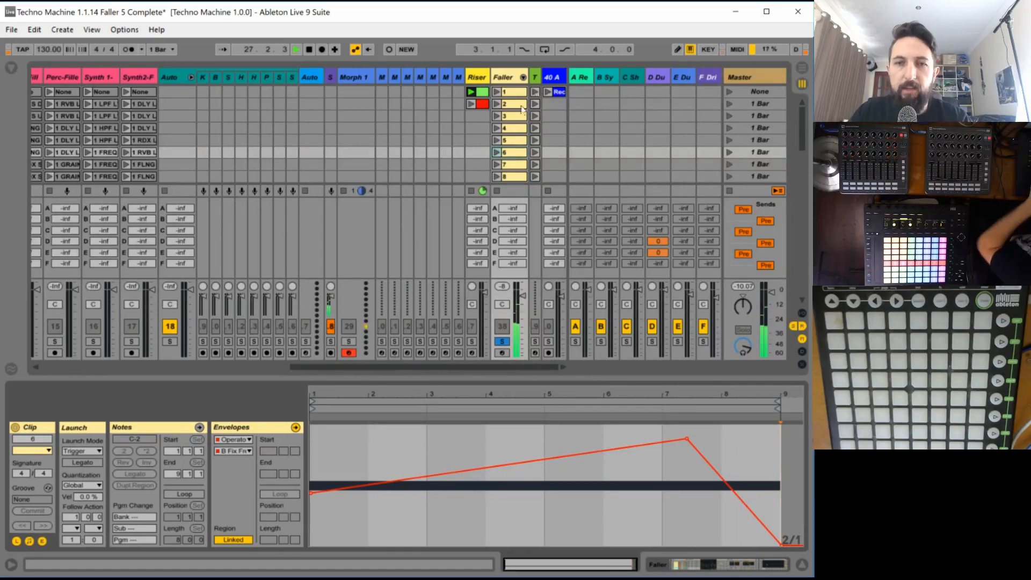
- Disable oscillator D in faller 6's Operator, switch oscillator C to a fixed frequency of 2.00 kHz, and try out its level with clip 6 playing
double_click(497, 76)
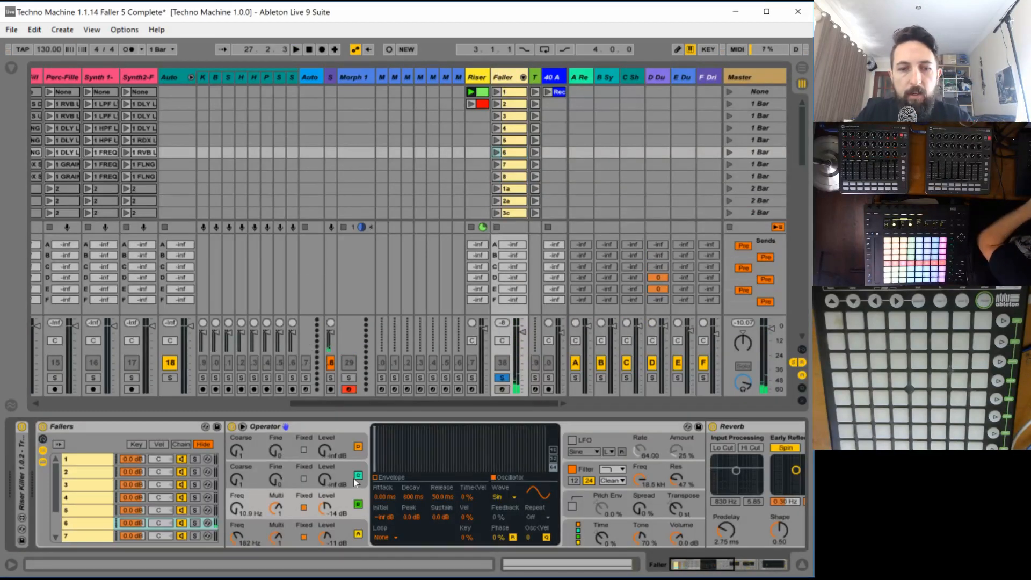
left_click(358, 448)
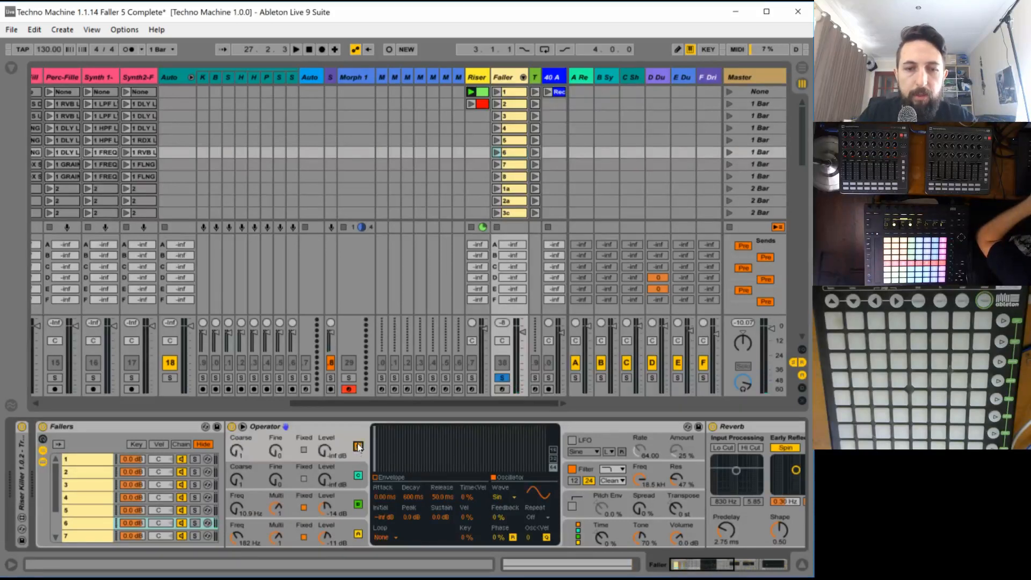
left_click(328, 479)
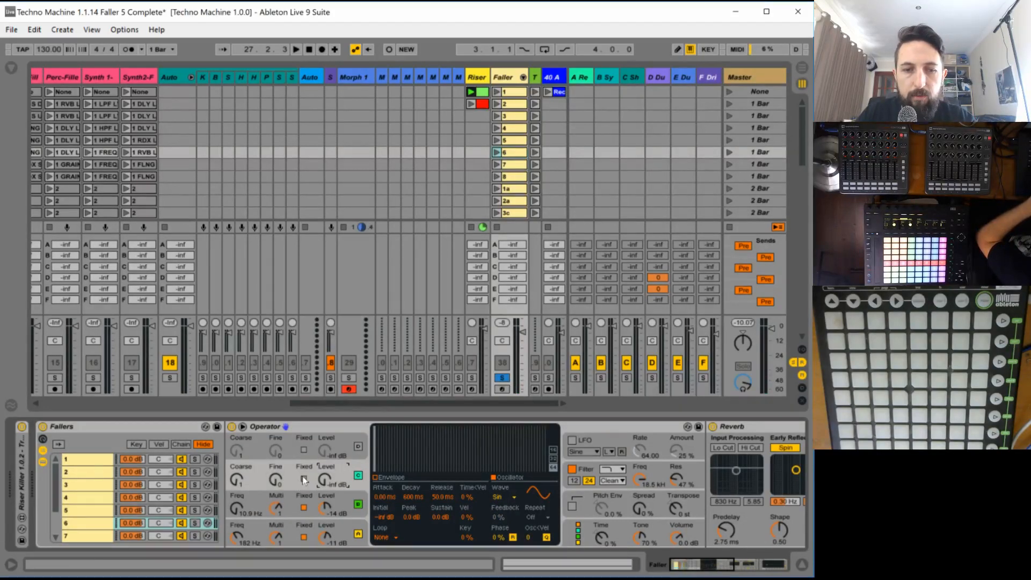
left_click(304, 479)
left_click_drag(240, 485, 240, 475)
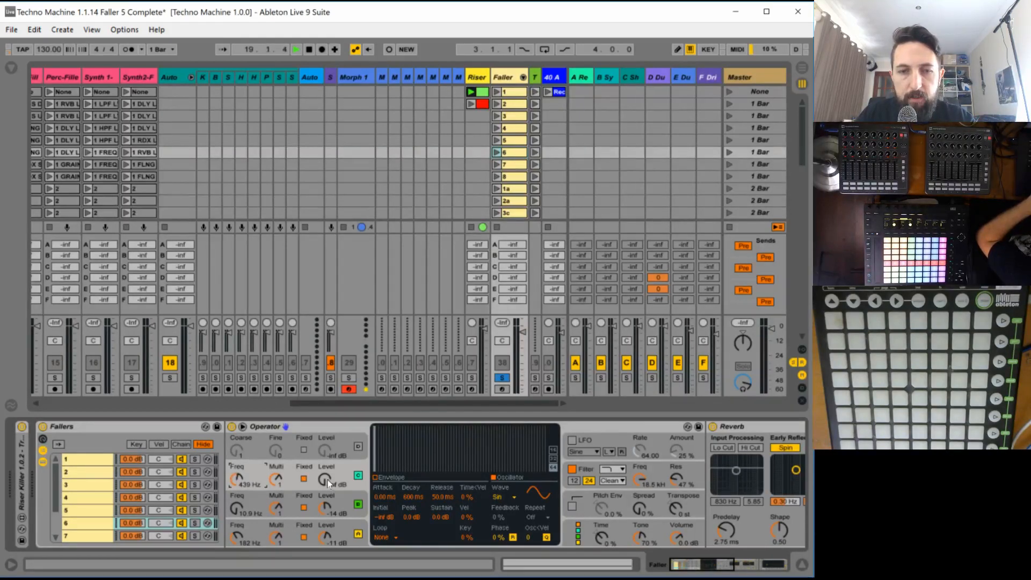
left_click(496, 152)
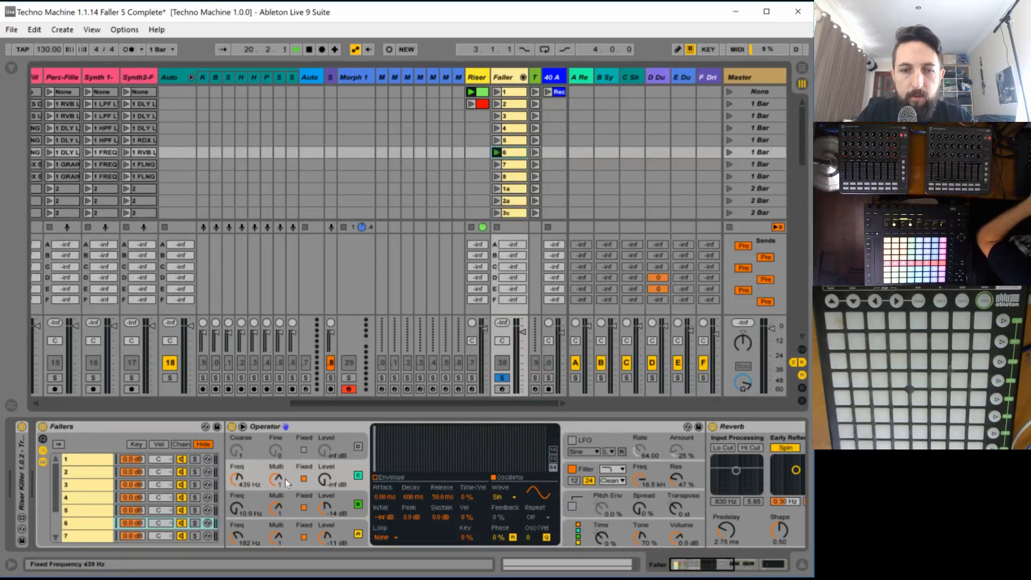
left_click_drag(325, 487, 325, 479)
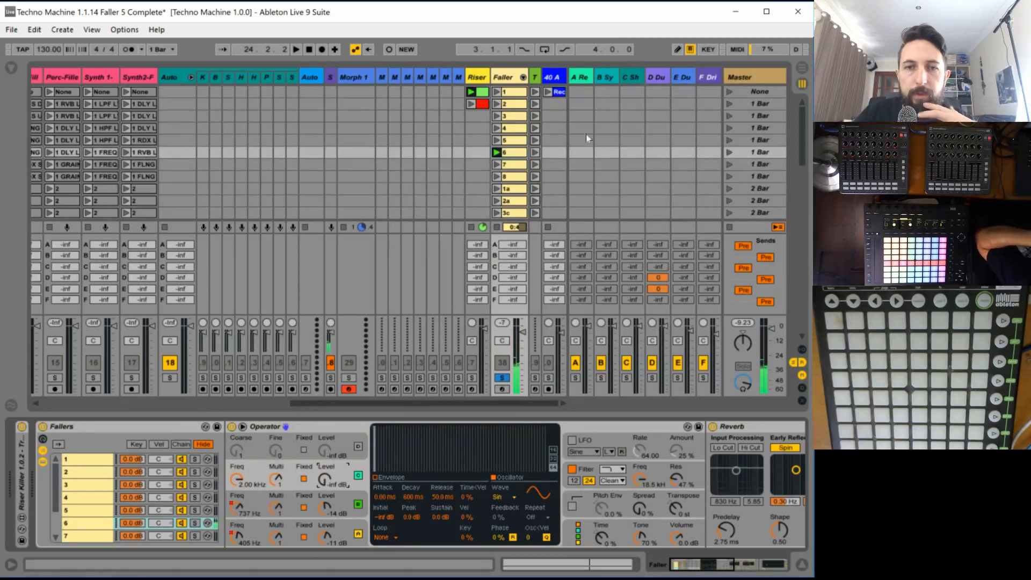
- Open oscillator C's level envelope in clip 6 and prepare it for freehand drawing on a 1/16 grid, auditioning the opening beats
left_click(506, 156)
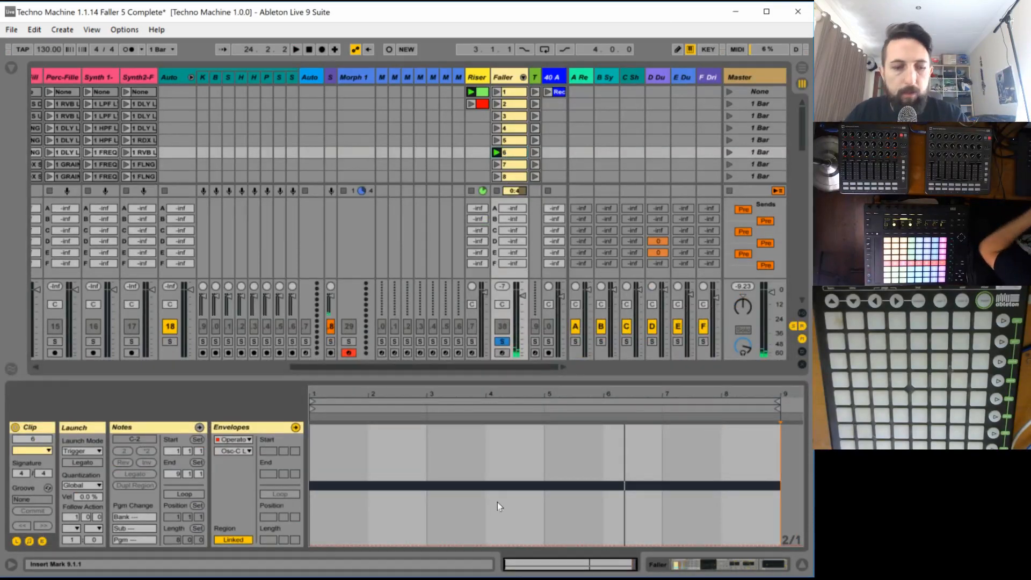
key("ctrl+1")
key("ctrl+1")
key("ctrl+1")
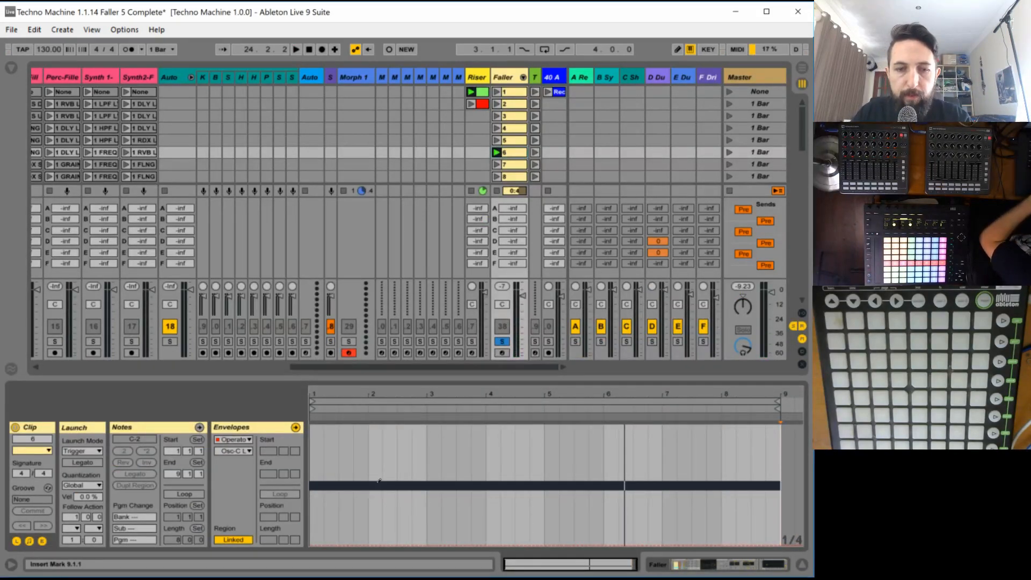
key("b")
key("space")
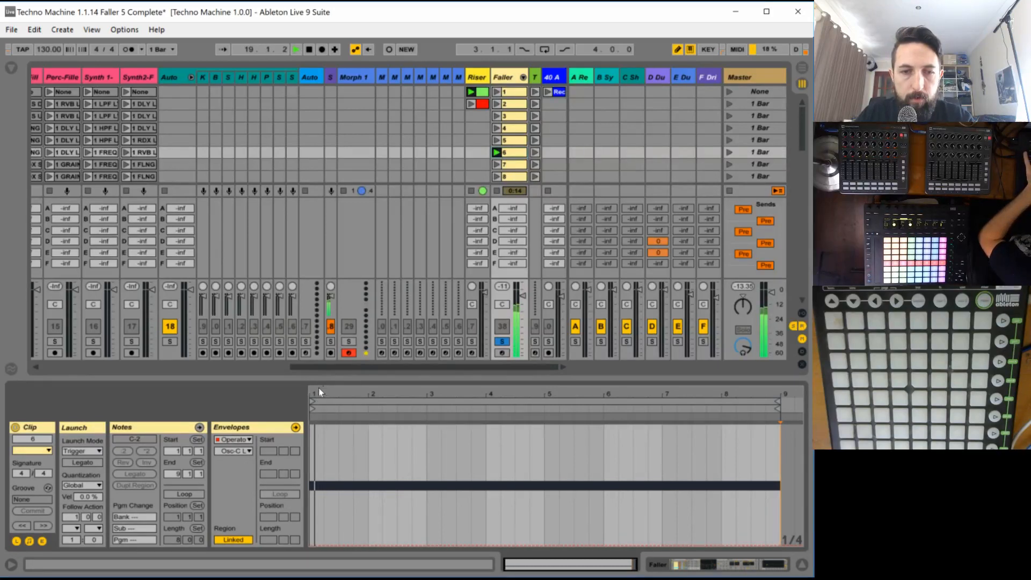
left_click_drag(320, 392, 322, 427)
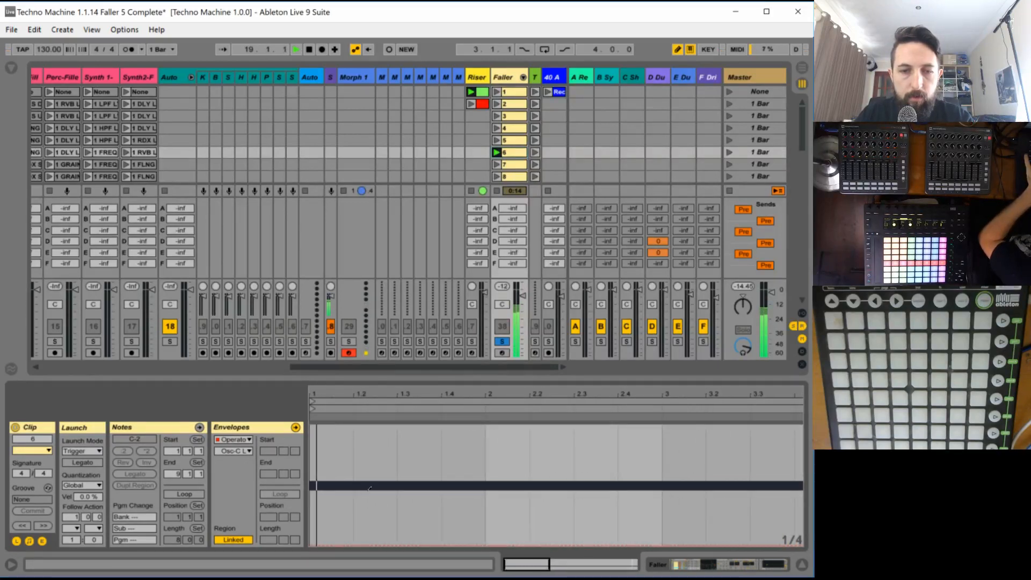
key("ctrl+1")
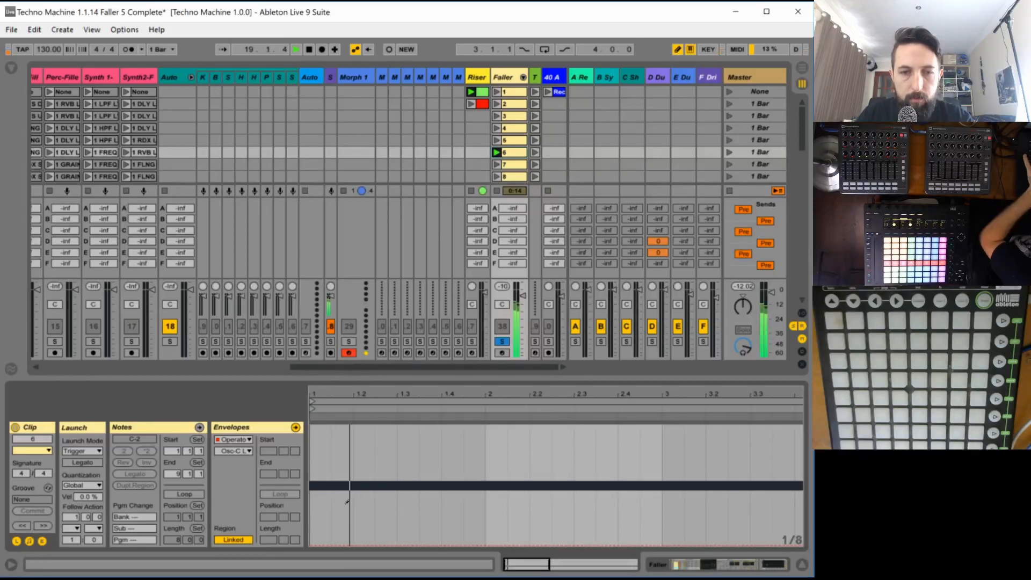
key("space")
key("space")
key("space")
key("ctrl+1")
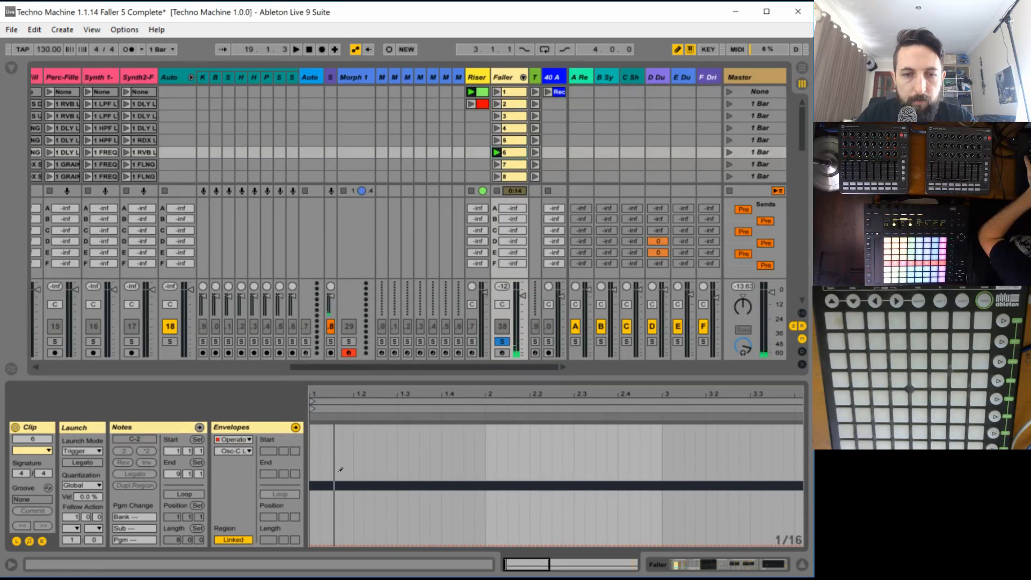
left_click_drag(340, 470, 331, 471)
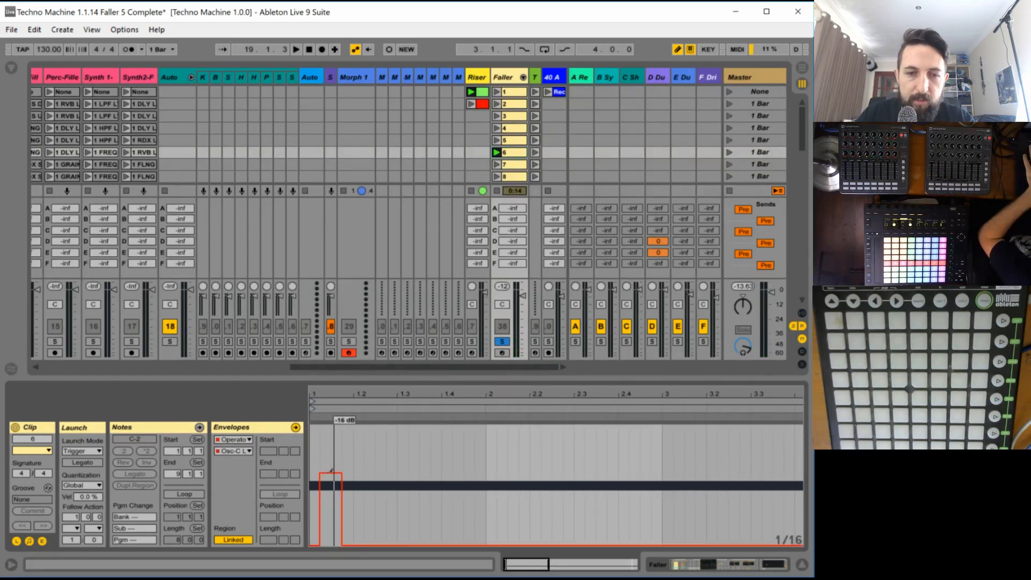
key("space")
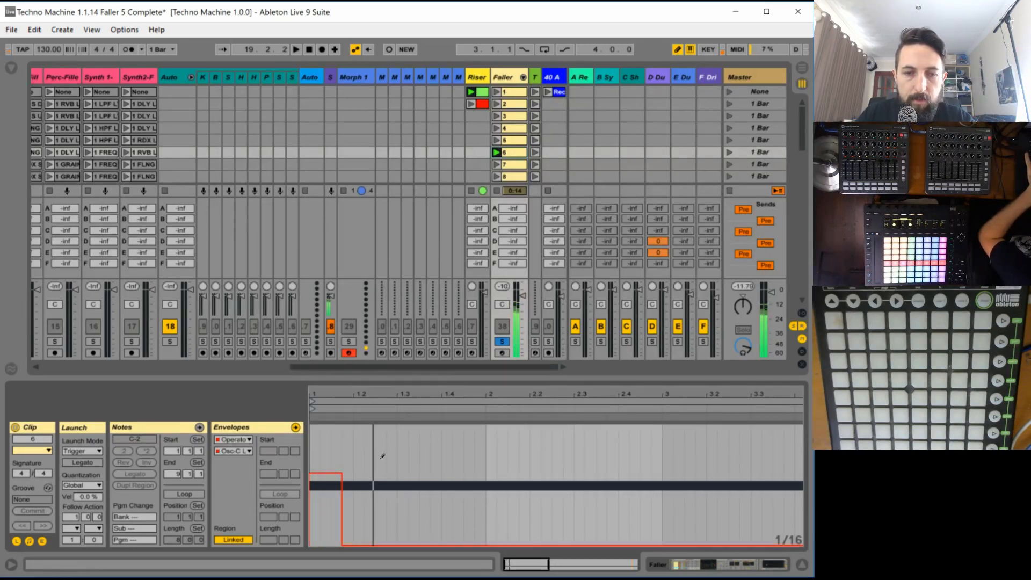
key("ctrl+z")
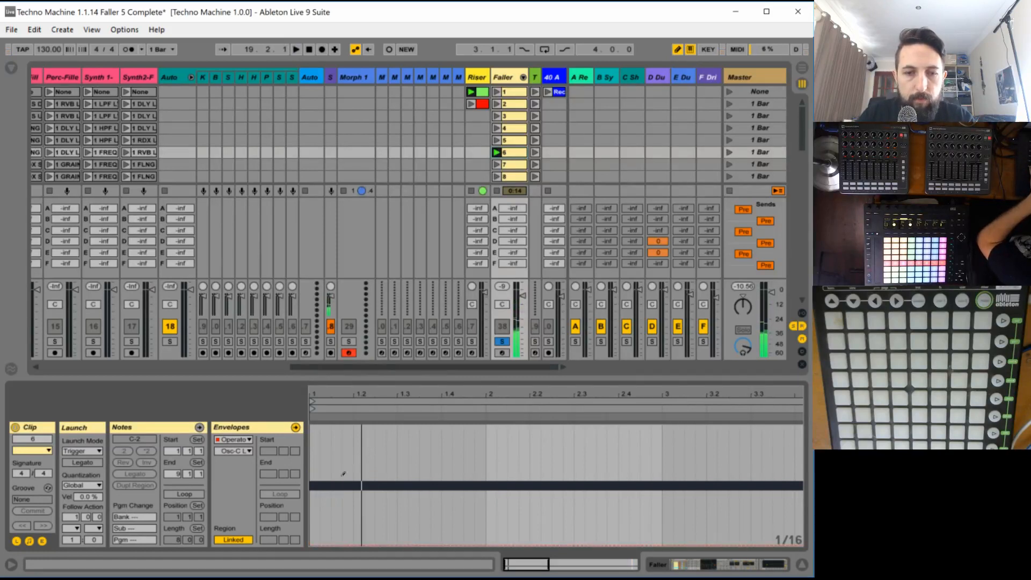
- Draw a three-sixteenth pulse at about -16 dB after three silent sixteenths in oscillator C's level envelope, and duplicate the pattern through the whole clip
left_click_drag(341, 473, 371, 470)
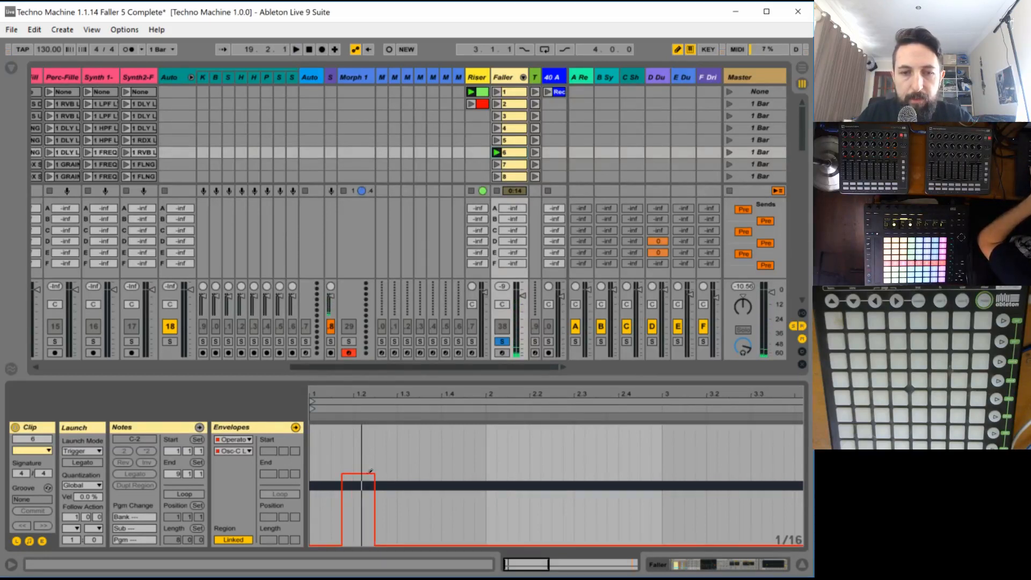
key("space")
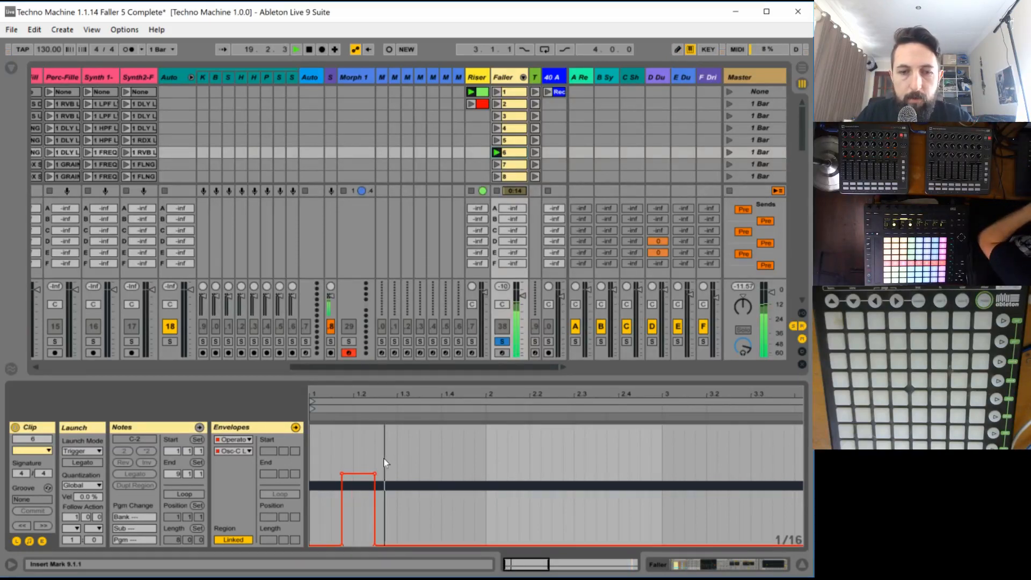
left_click_drag(378, 459, 317, 464)
key("ctrl+d")
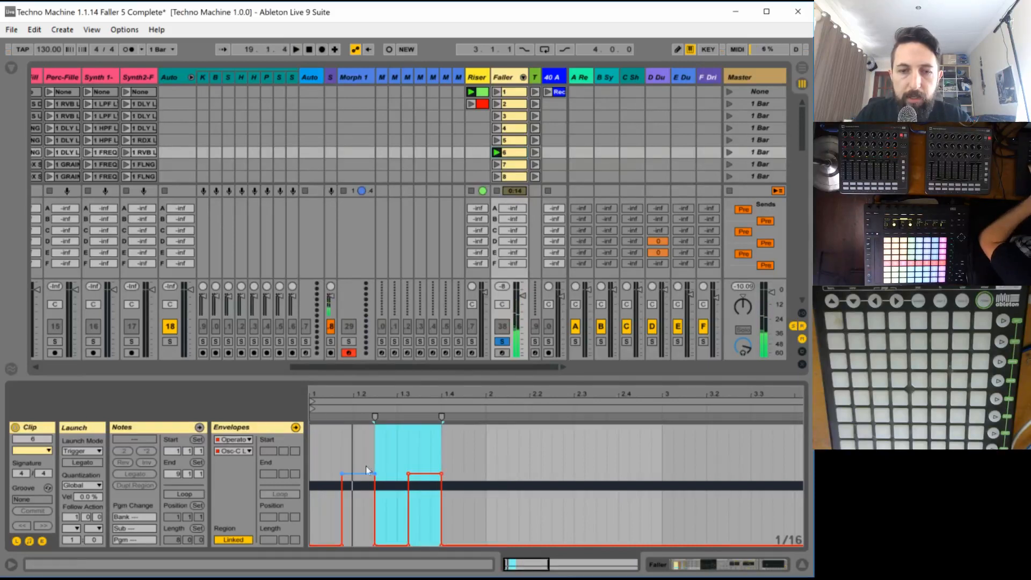
key("ctrl+d")
key("ctrl+d")
key("ctrl+d")
key("ctrl+d")
key("ctrl+d")
key("ctrl+d")
key("ctrl+d")
key("ctrl+d")
key("ctrl+d")
key("ctrl+d")
key("ctrl+d")
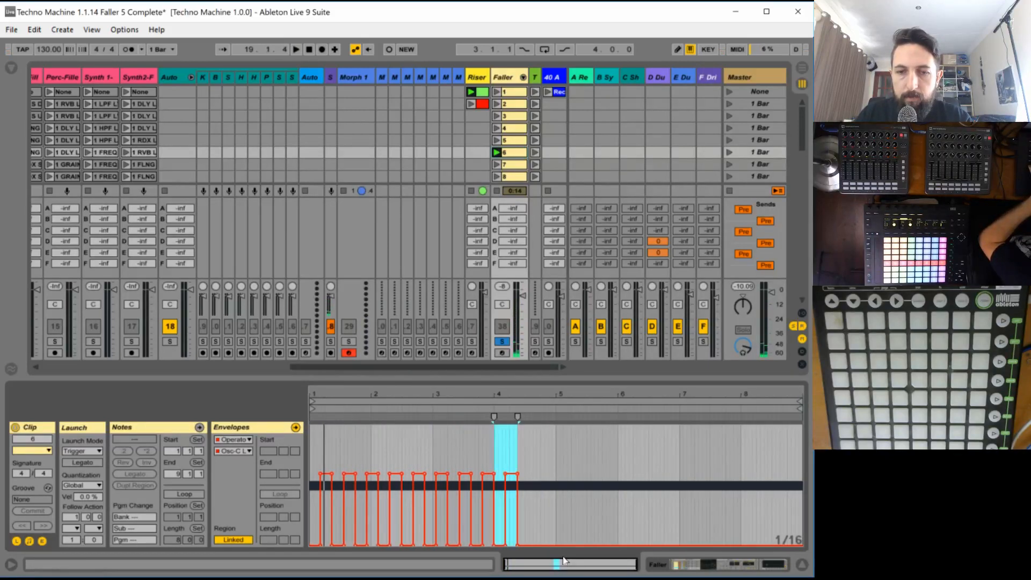
key("ctrl+d")
key("ctrl+d")
key("ctrl+d")
key("ctrl+d")
key("ctrl+d")
key("ctrl+d")
key("ctrl+d")
key("ctrl+d")
key("ctrl+d")
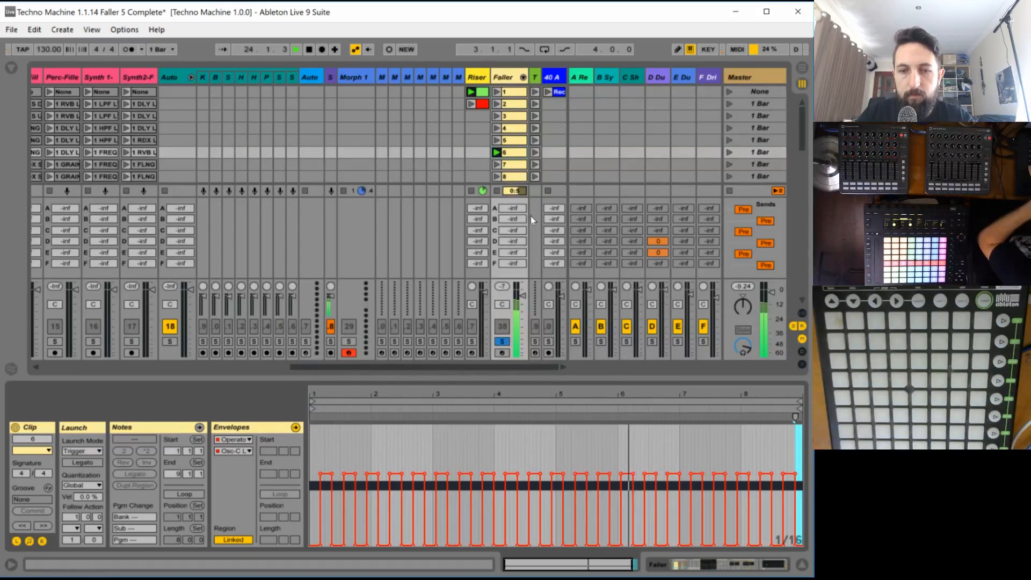
- Lower all pulses of oscillator C's level envelope together to about -28 dB and audition clip 6
key("space")
left_click(366, 444)
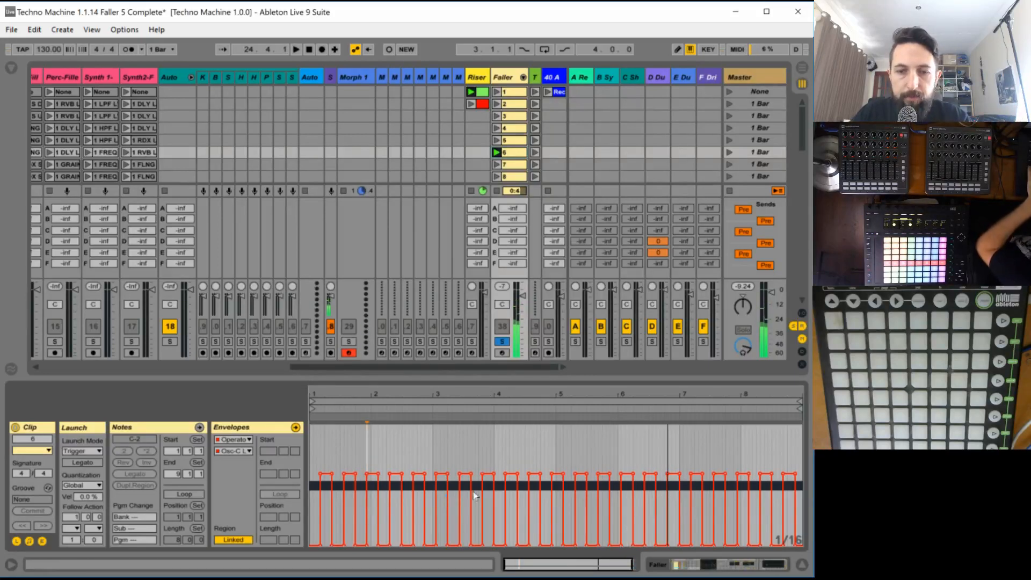
left_click_drag(440, 395, 442, 417)
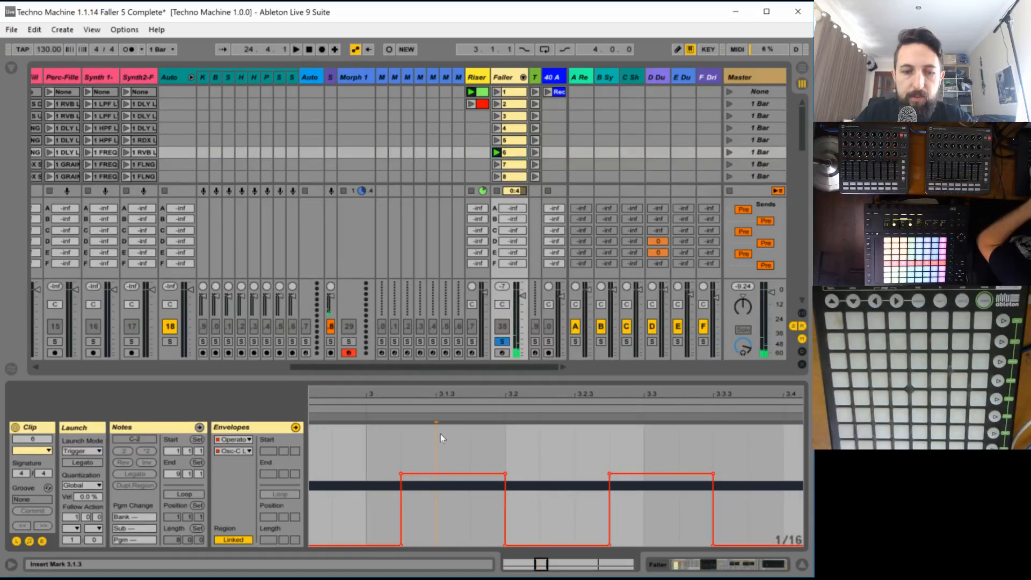
key("ctrl+a")
left_click_drag(430, 475, 430, 515)
key("space")
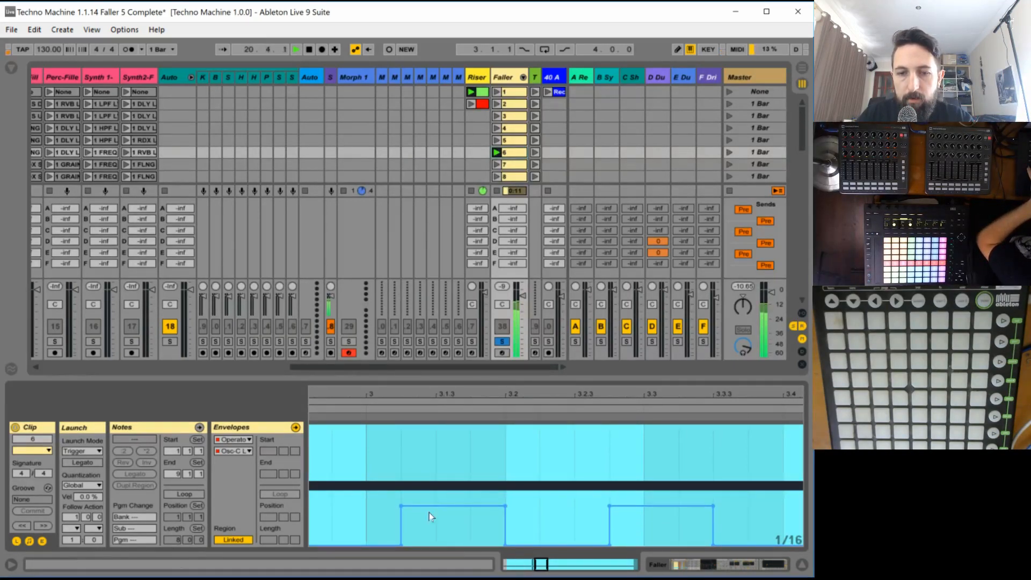
left_click_drag(516, 565, 584, 557)
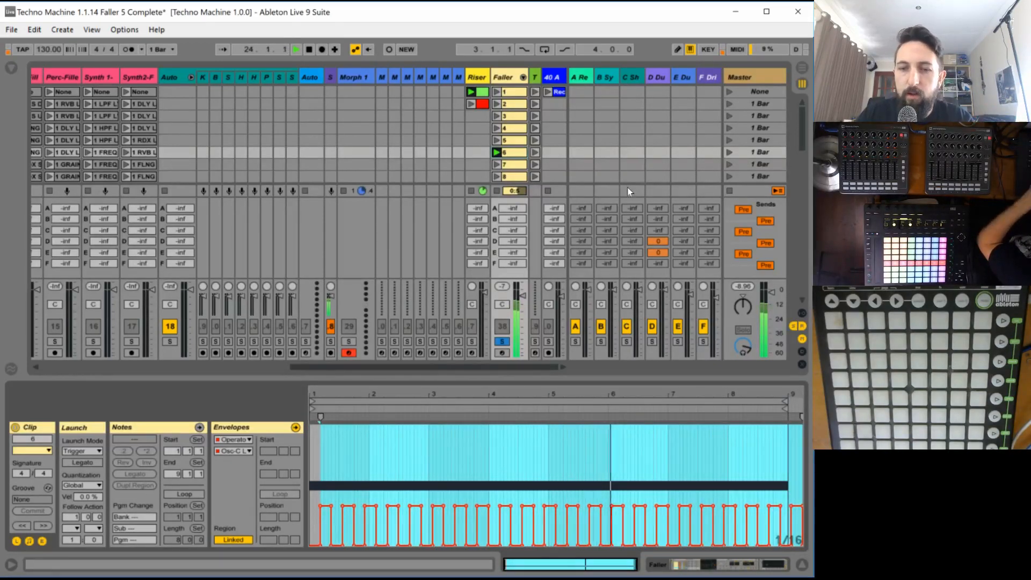
key("space")
- Set the Dry/Wet of faller 6's Reverb to 23 % and audition the result
double_click(510, 82)
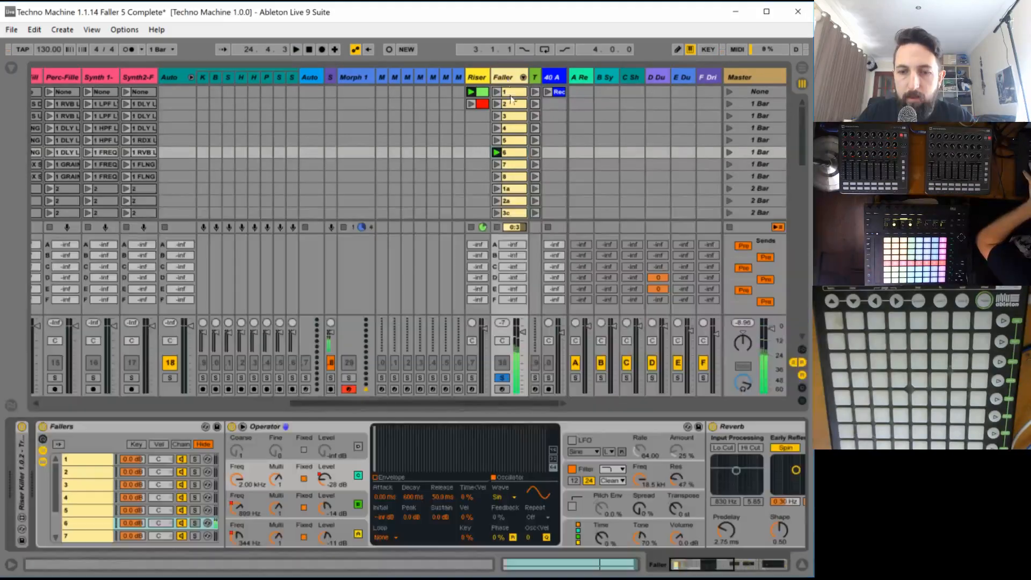
left_click_drag(710, 565, 734, 567)
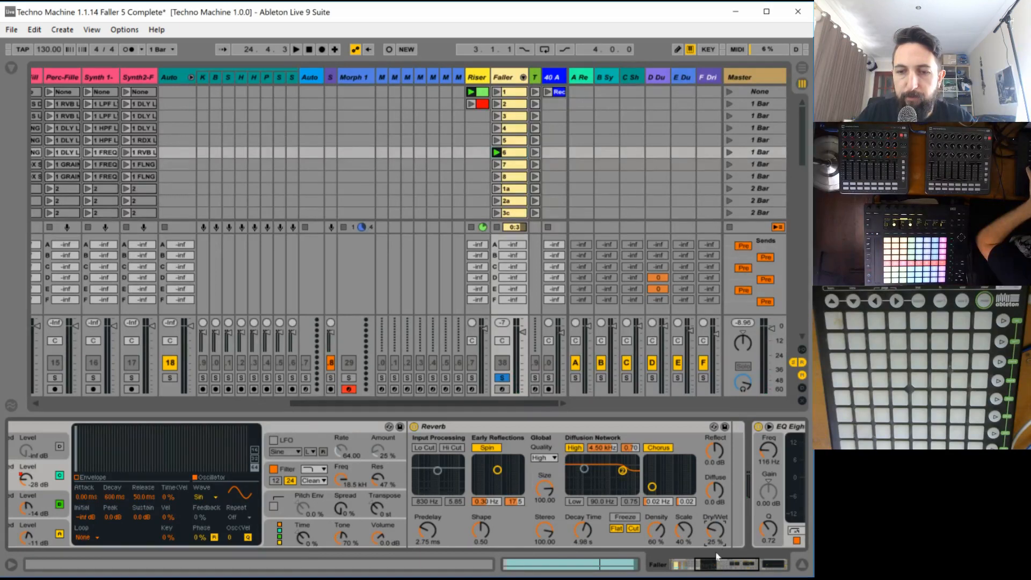
mouse_move(717, 567)
left_mouse_down()
mouse_move(709, 566)
mouse_move(724, 566)
left_mouse_up()
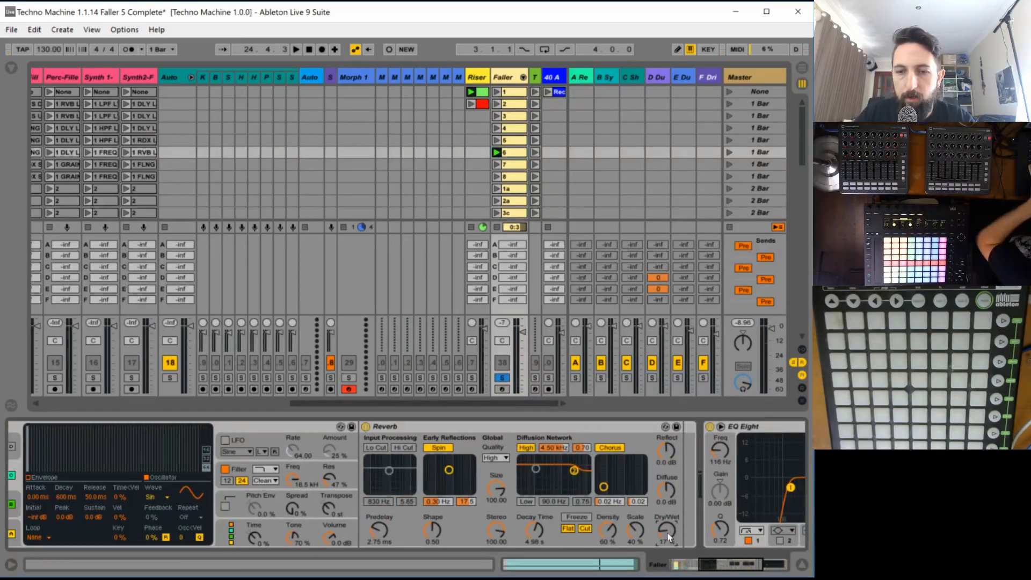
left_click_drag(668, 536, 667, 531)
key("space")
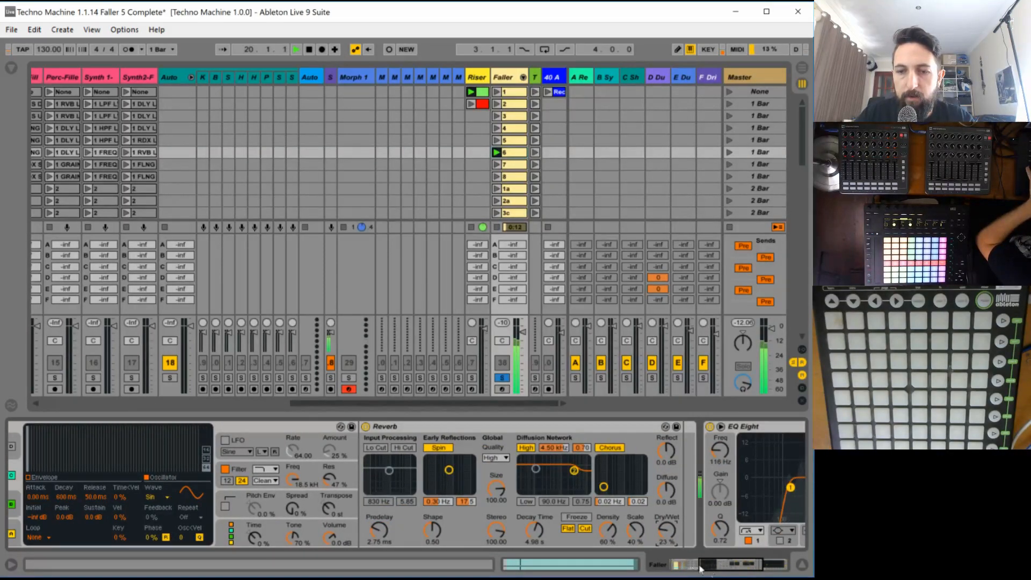
- Enable the LFO in faller 6's Operator and lower the filter frequency to about 2 kHz
left_click_drag(699, 567, 673, 567)
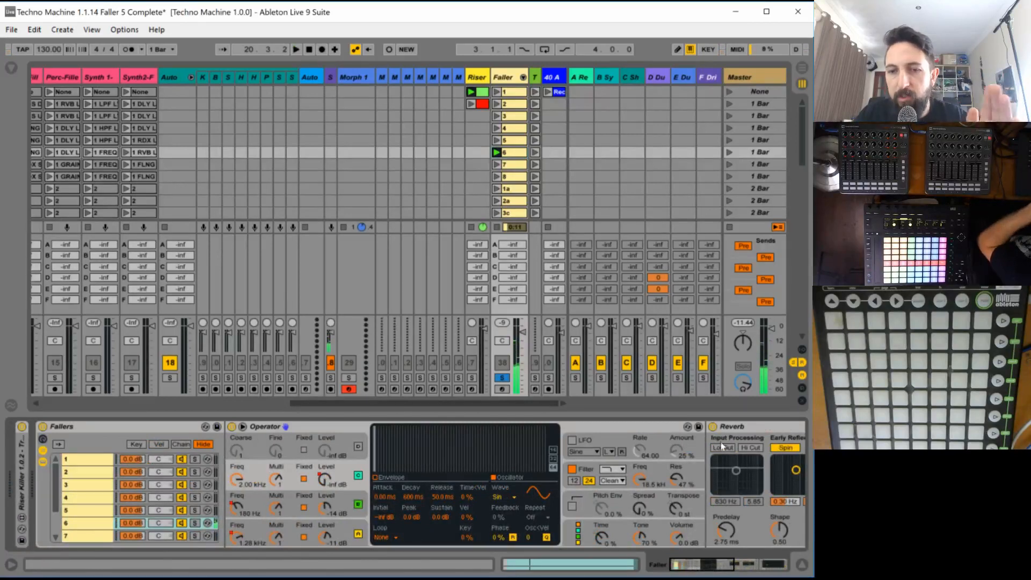
left_click(584, 445)
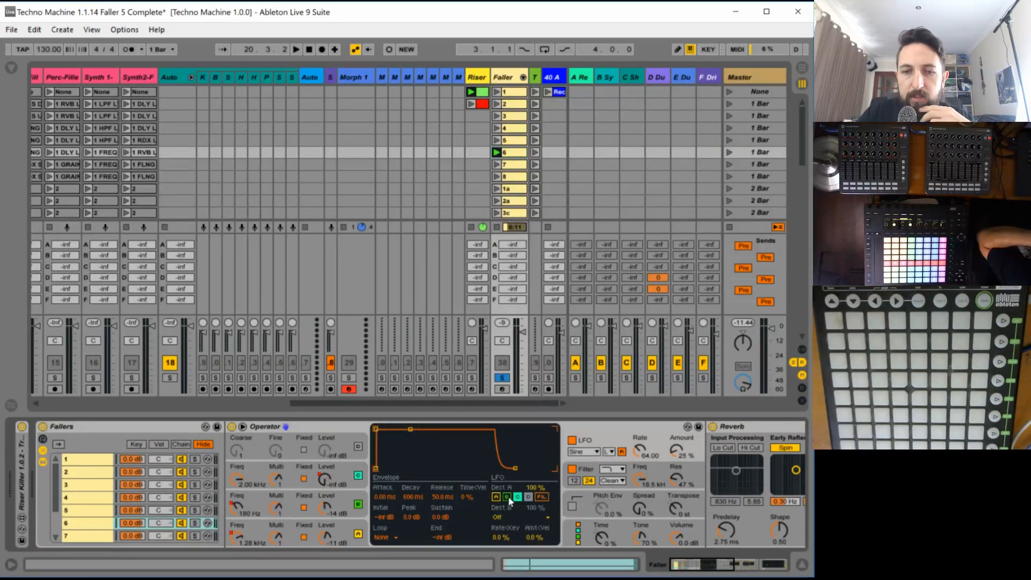
left_click_drag(639, 478, 640, 502)
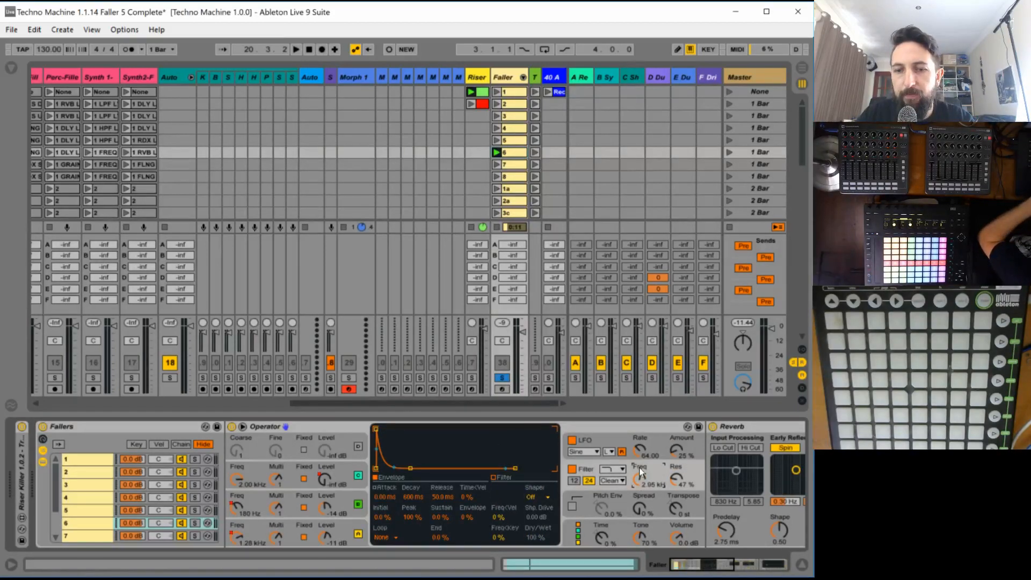
- Sync faller 6's Operator LFO to the tempo and set its amount to 71 % and rate to 1/6
left_click(607, 451)
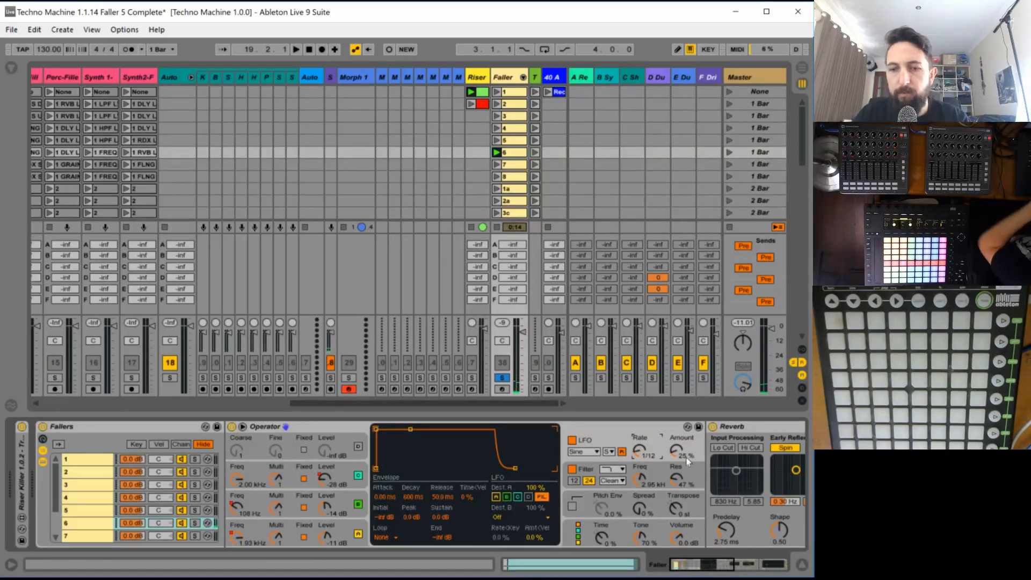
left_click_drag(686, 457, 686, 445)
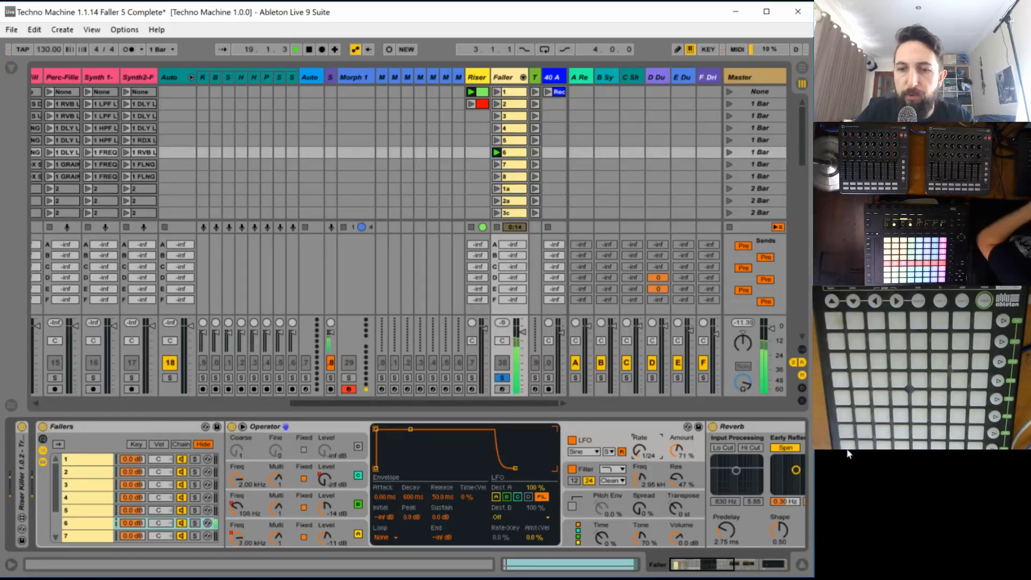
key("Up")
key("Up")
key("Up")
key("Up")
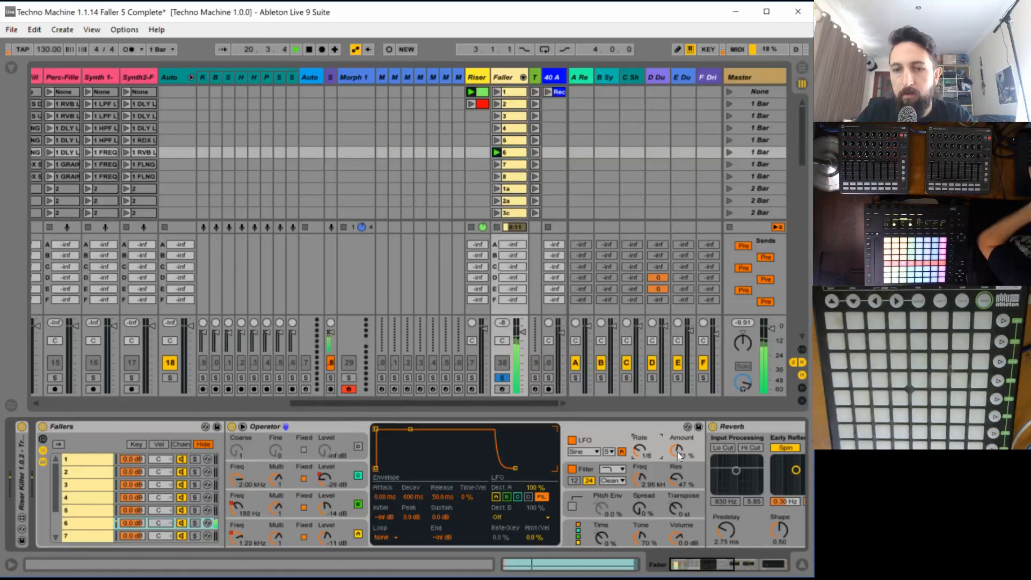
- Audition the Square waveform on Operator's LFO and switch the LFO to SwDown
left_click(595, 452)
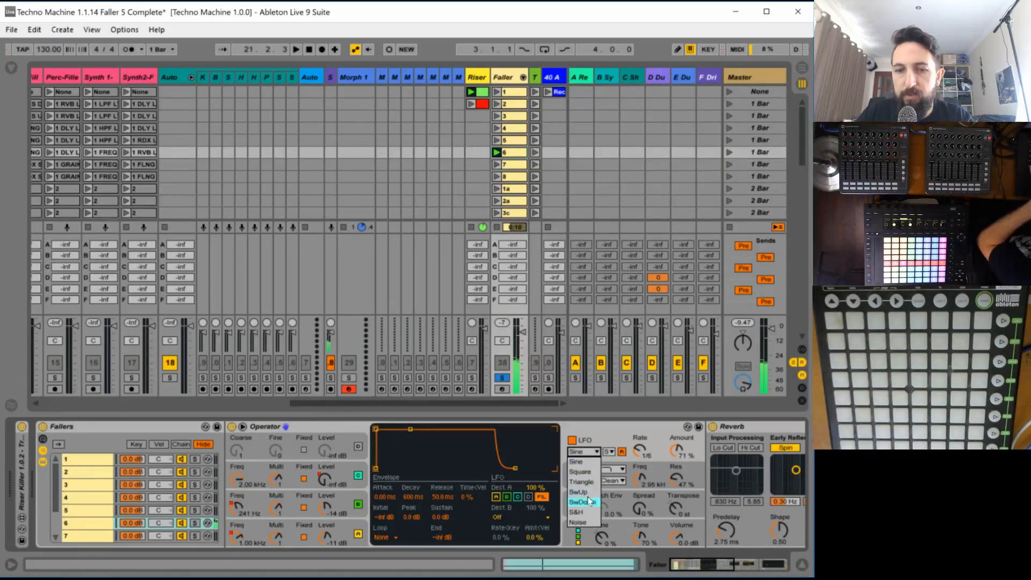
left_click(585, 472)
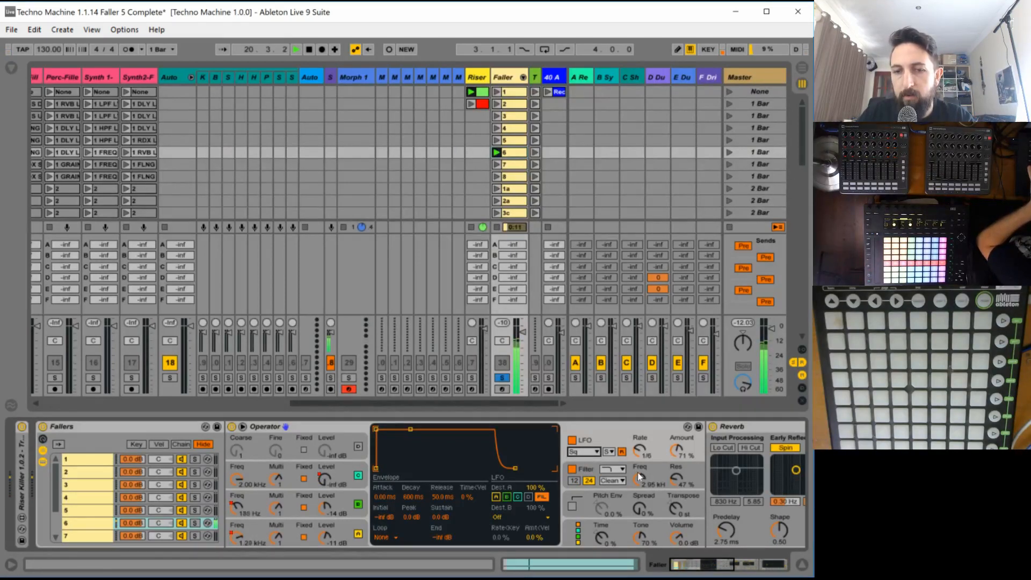
left_click(594, 452)
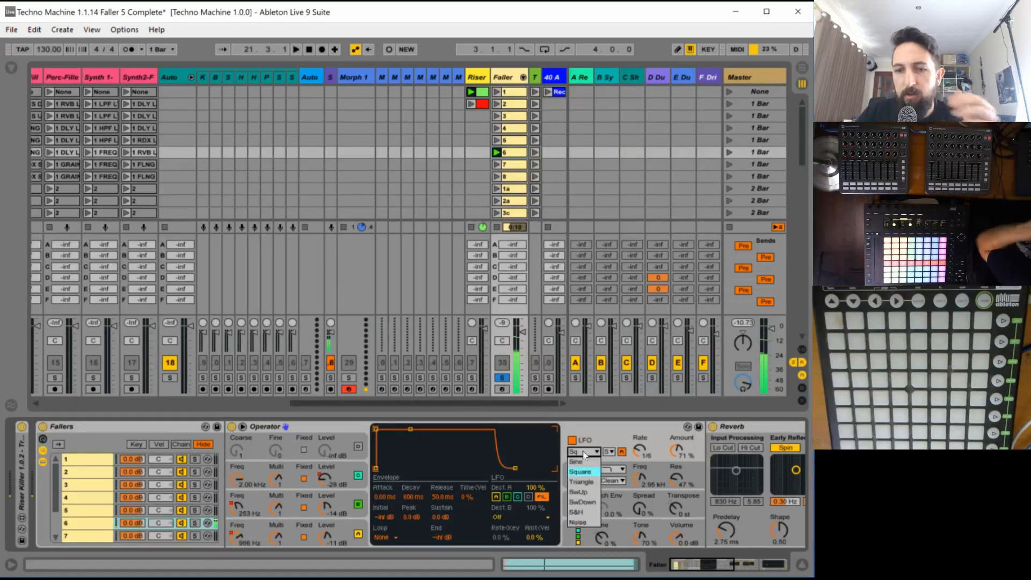
left_click(588, 501)
key("v")
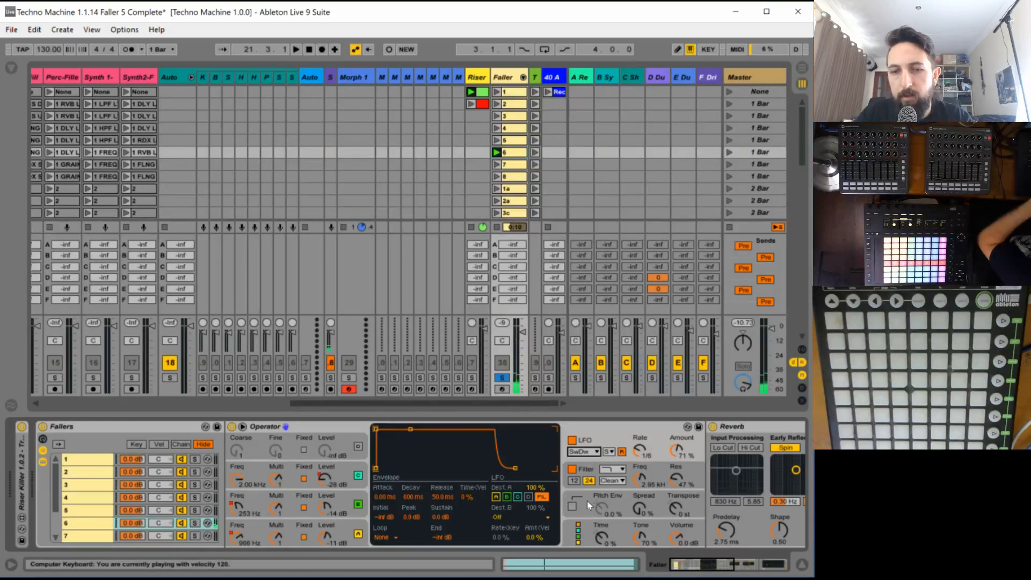
key("space")
- Set the LFO amount to 51 % and rate to 1/12, and the filter to 1.37 kHz with 64 % resonance
left_click(676, 450)
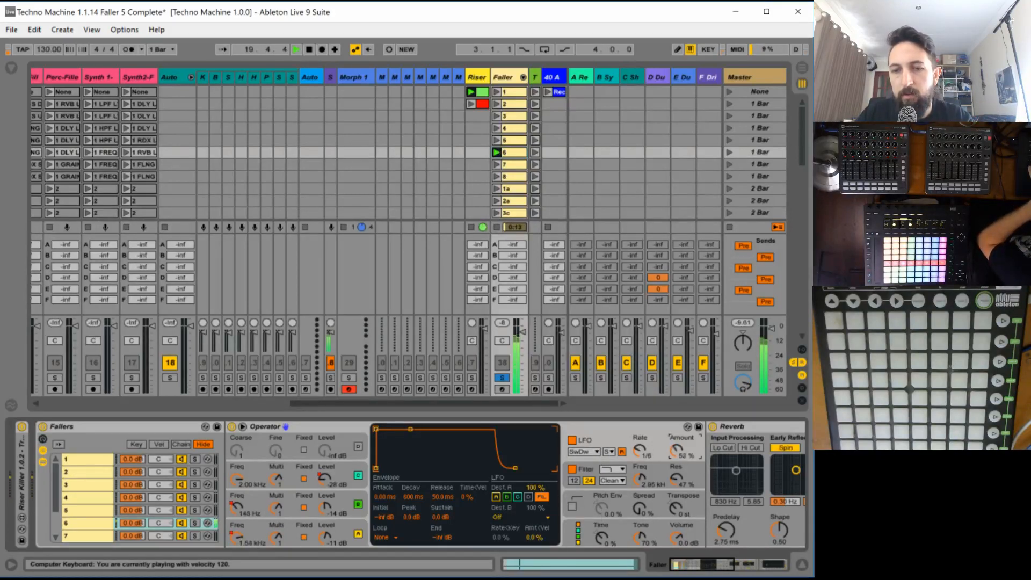
left_click_drag(639, 479, 665, 484)
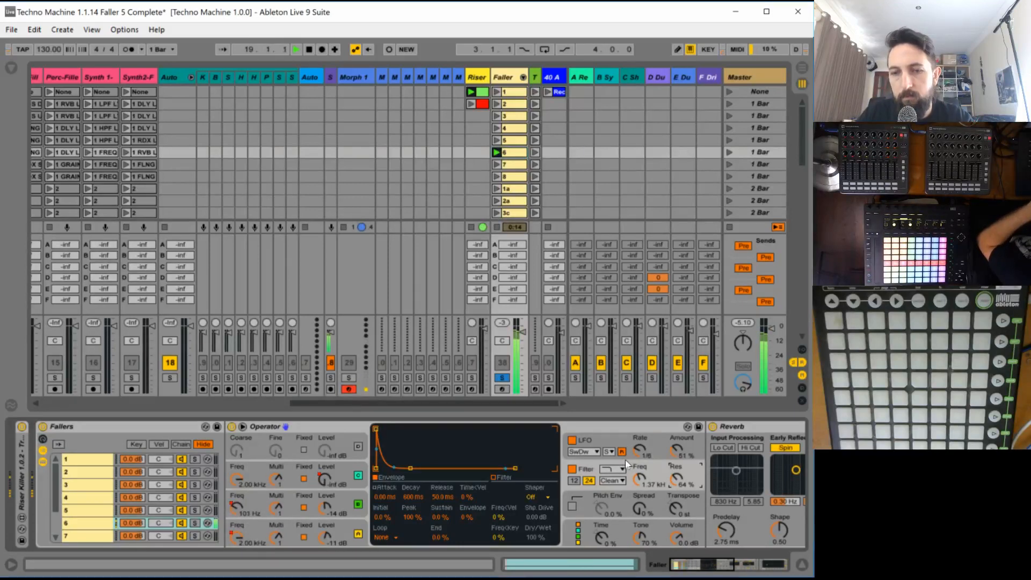
left_click(636, 450)
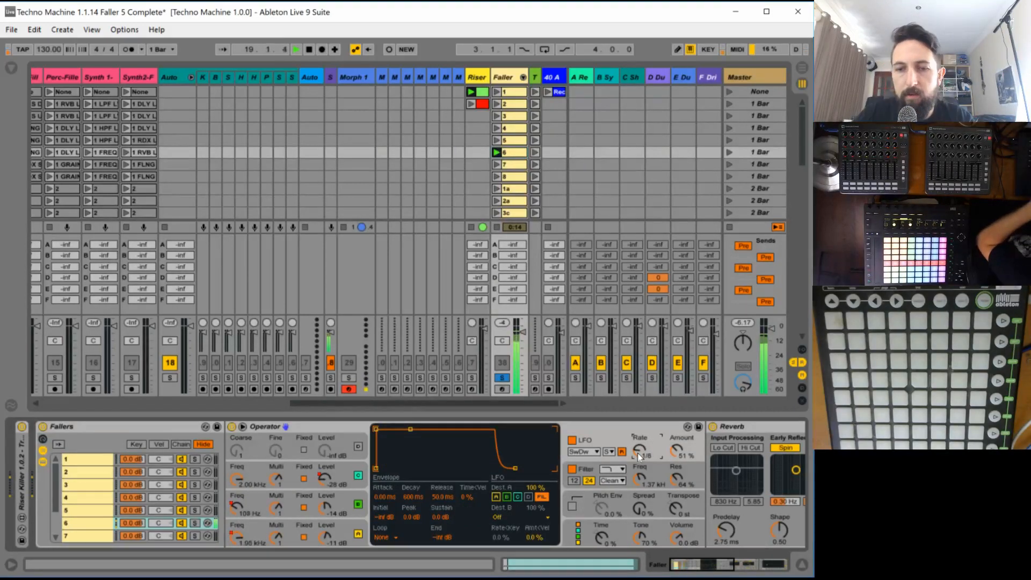
key("Down")
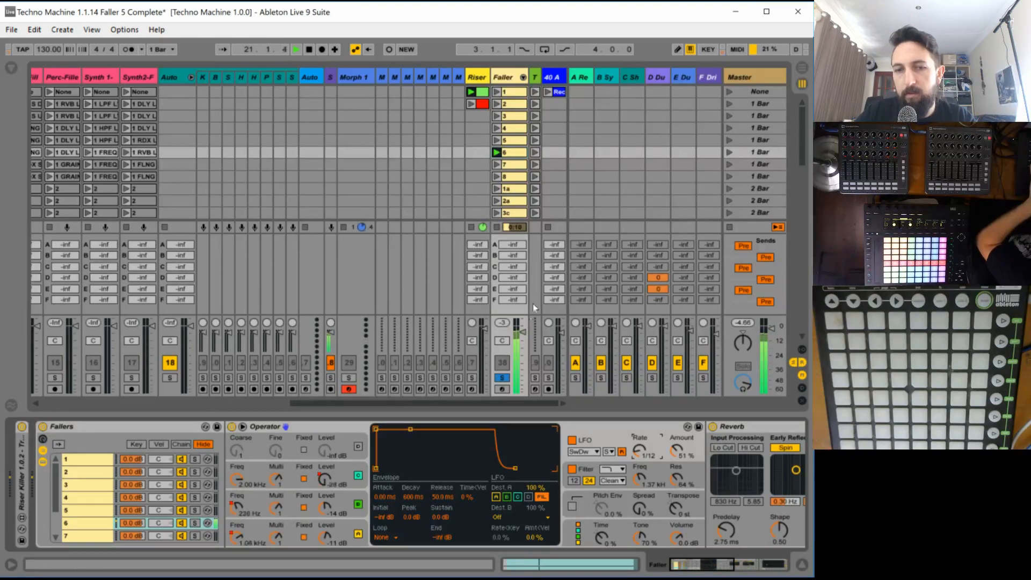
- Unsolo the Faller track and set faller 6's Reverb Dry/Wet to 44 % while auditioning clip 6 in the full mix
left_click(502, 378)
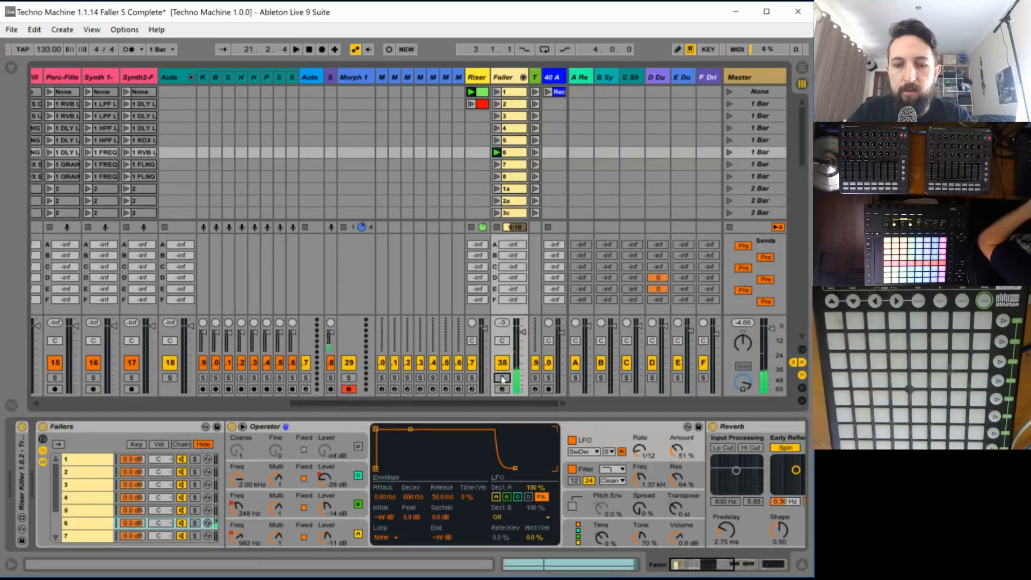
key("space")
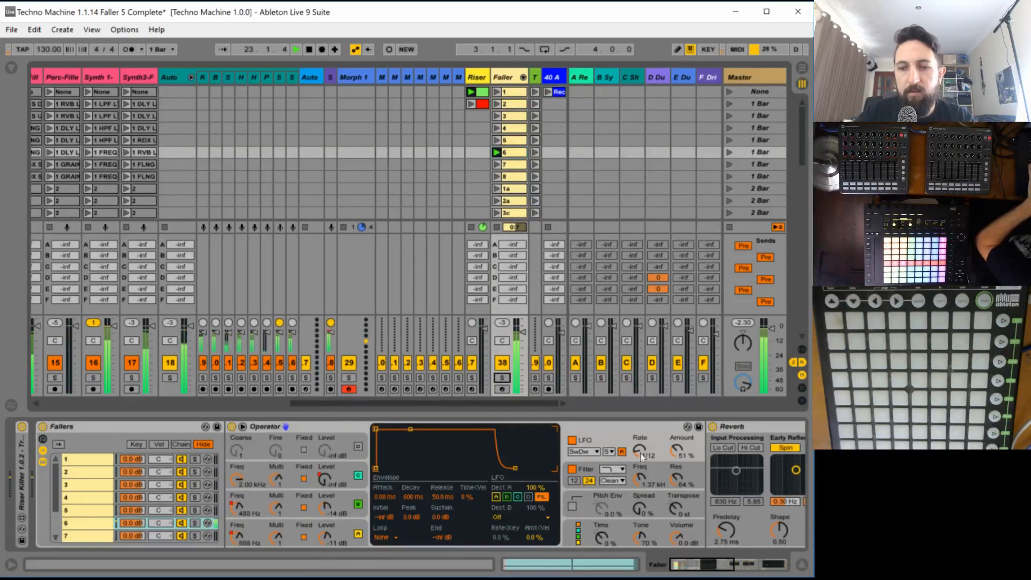
left_click_drag(707, 568, 744, 567)
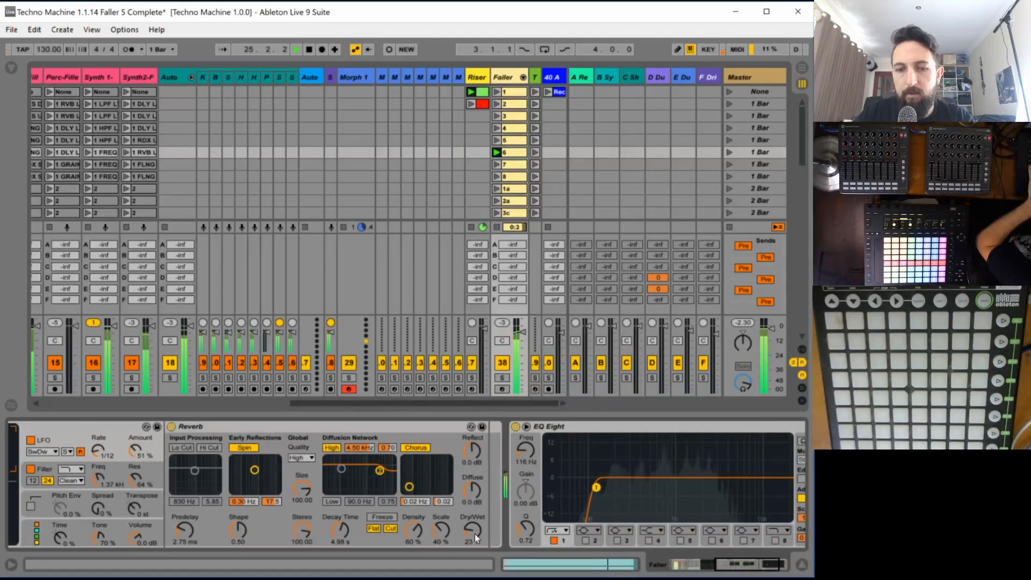
left_click_drag(474, 526, 474, 521)
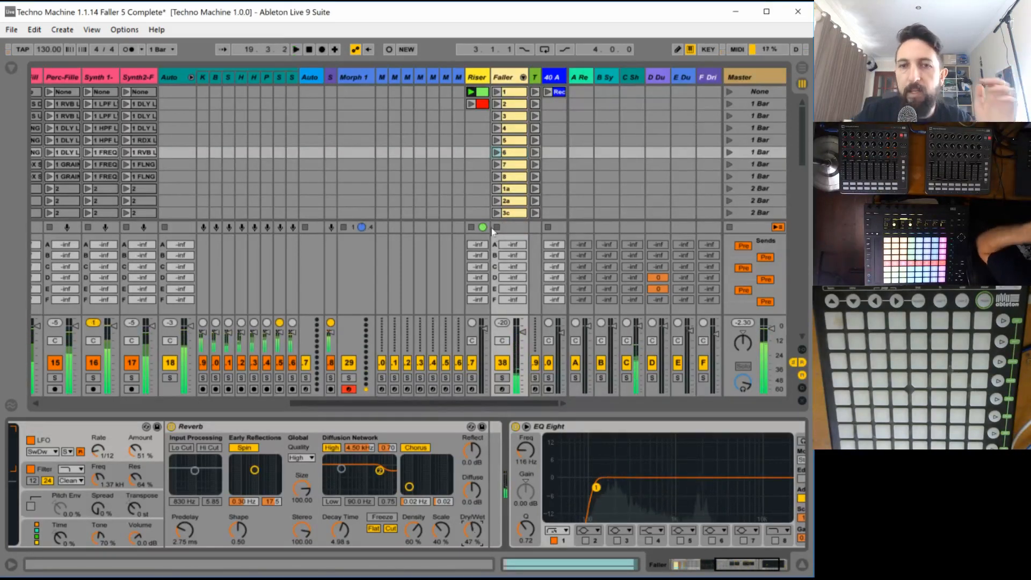
left_click(497, 153)
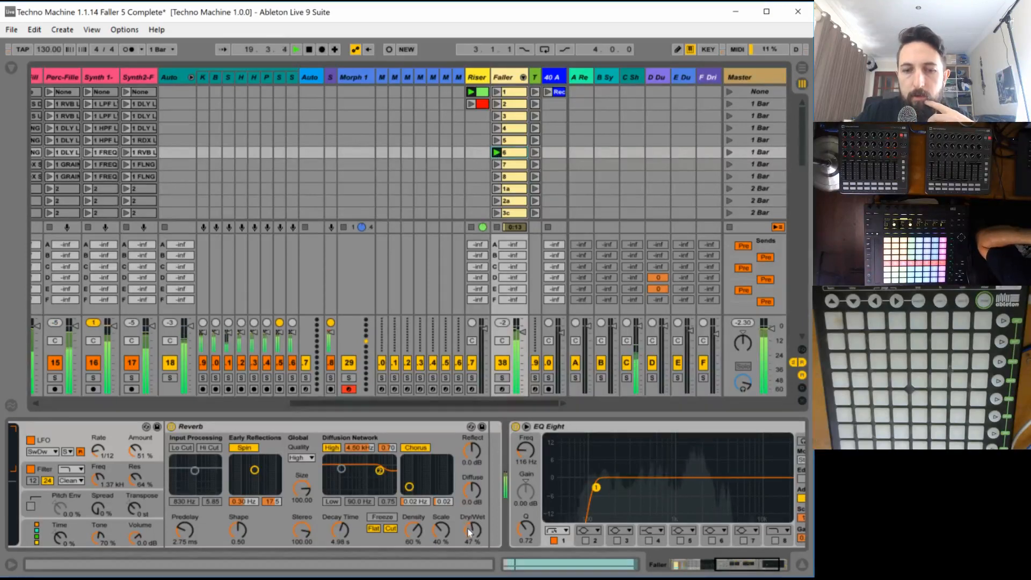
left_click_drag(470, 529, 468, 529)
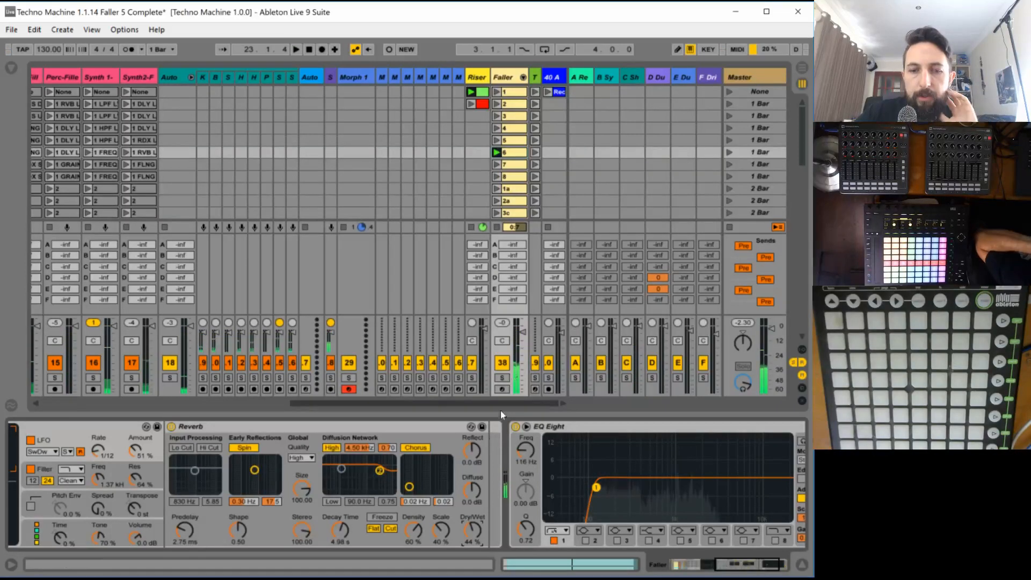
- On a 1/4 grid, draw clip 6's Reverb Dry/Wet envelope falling to 27 % by late bar 1
left_click(509, 153)
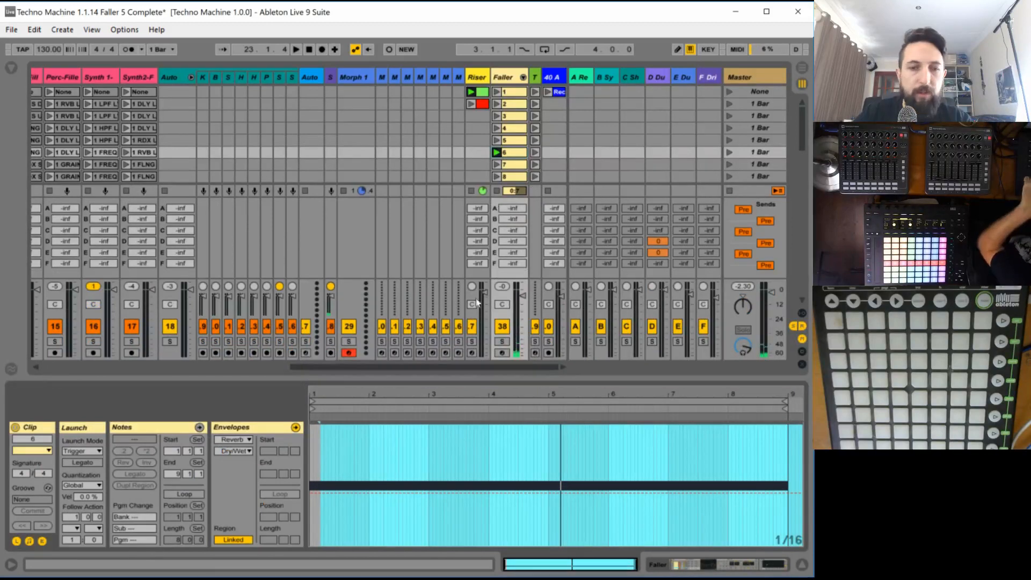
left_click(241, 431)
key("ctrl+2")
key("ctrl+2")
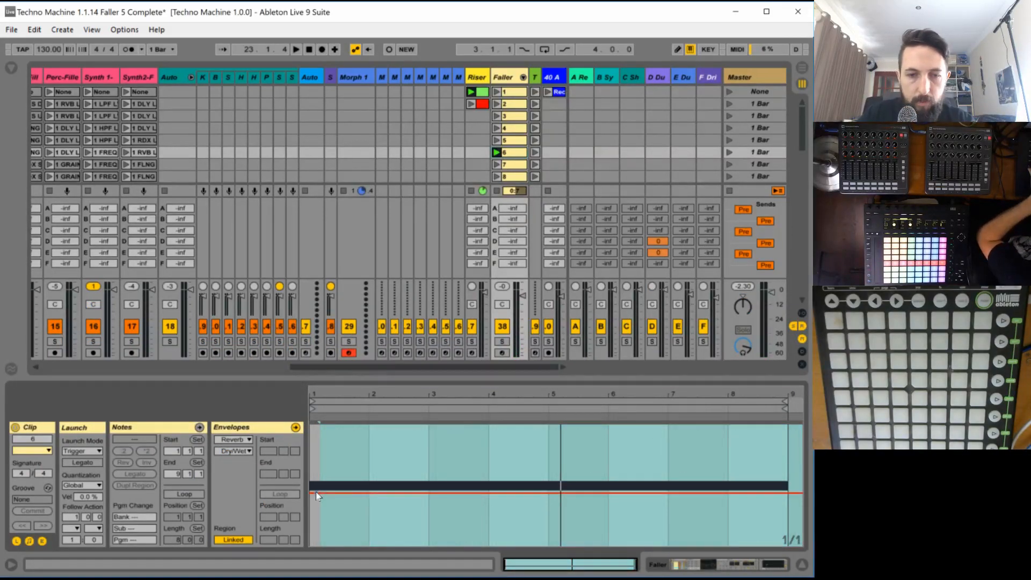
key("ctrl+1")
key("ctrl+1")
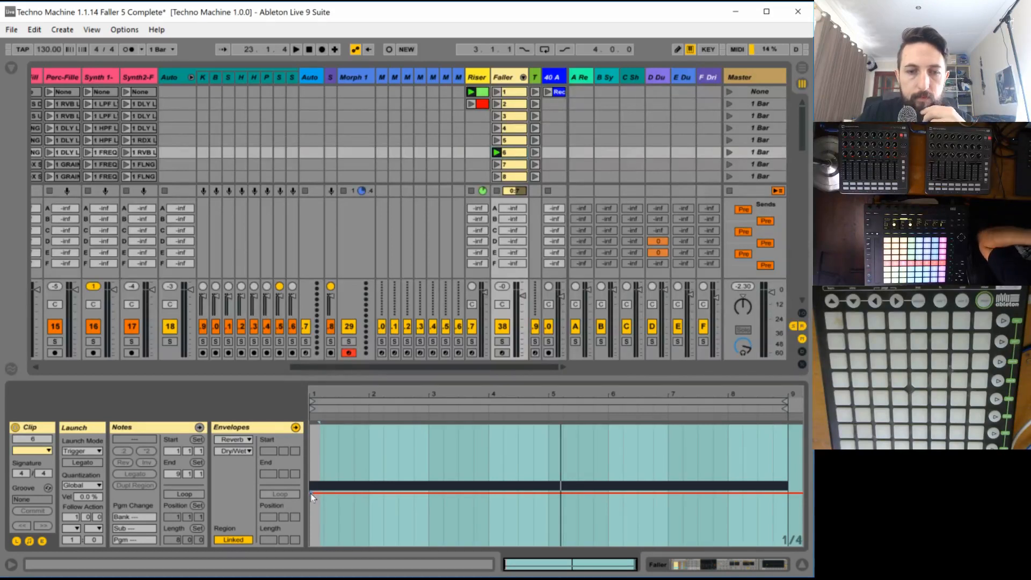
left_click(310, 493)
left_click_drag(325, 493, 351, 512)
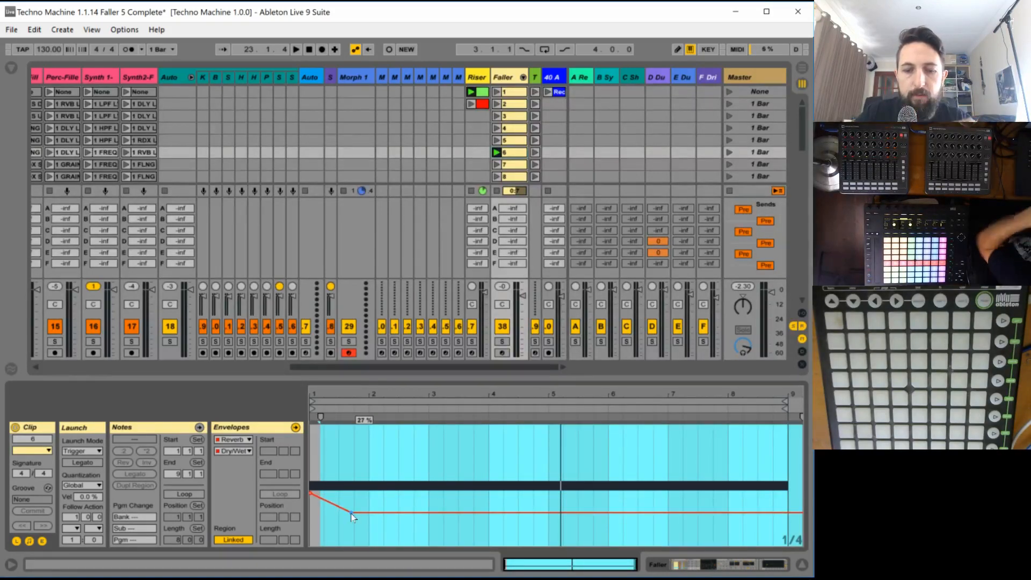
key("space")
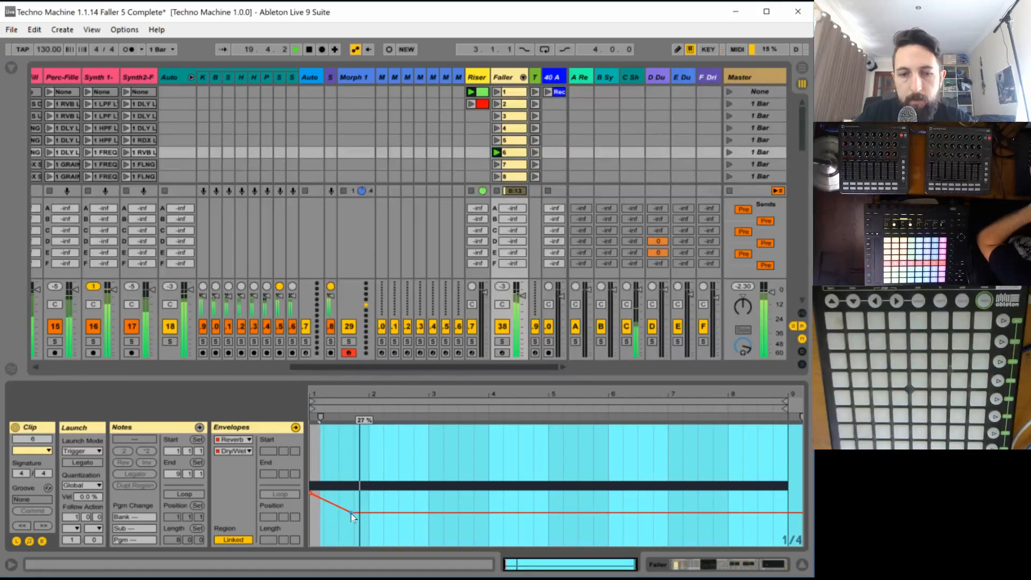
- Ramp the Reverb Dry/Wet envelope from early bar 4 up to 100 % at about bar 7 and audition clip 6
left_click(505, 512)
left_click_drag(519, 513, 667, 419)
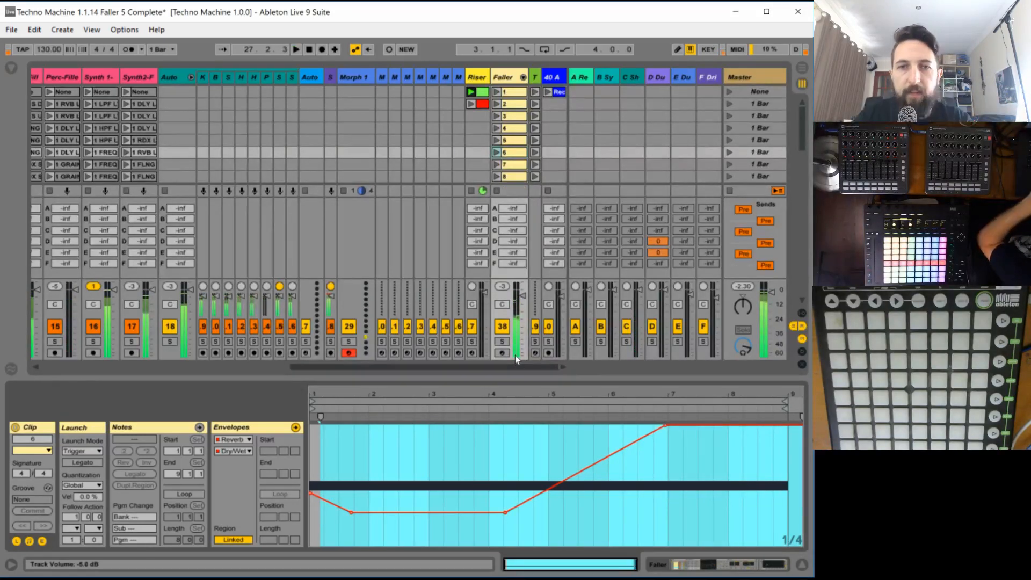
left_click(496, 152)
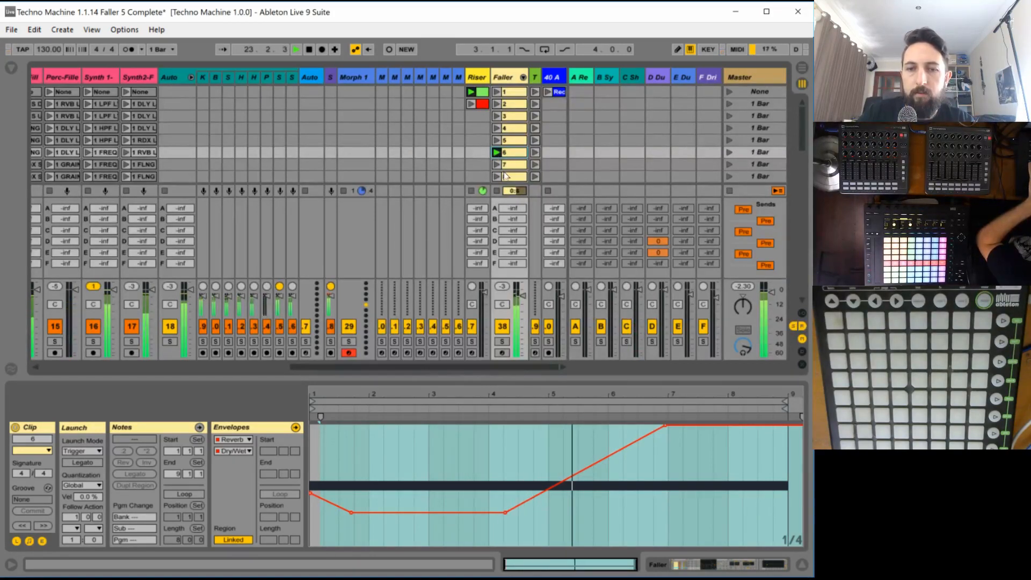
key("space")
- Insert an Auto Pan between the Reverb and the EQ Eight in faller 6's device chain
double_click(510, 79)
left_click(11, 68)
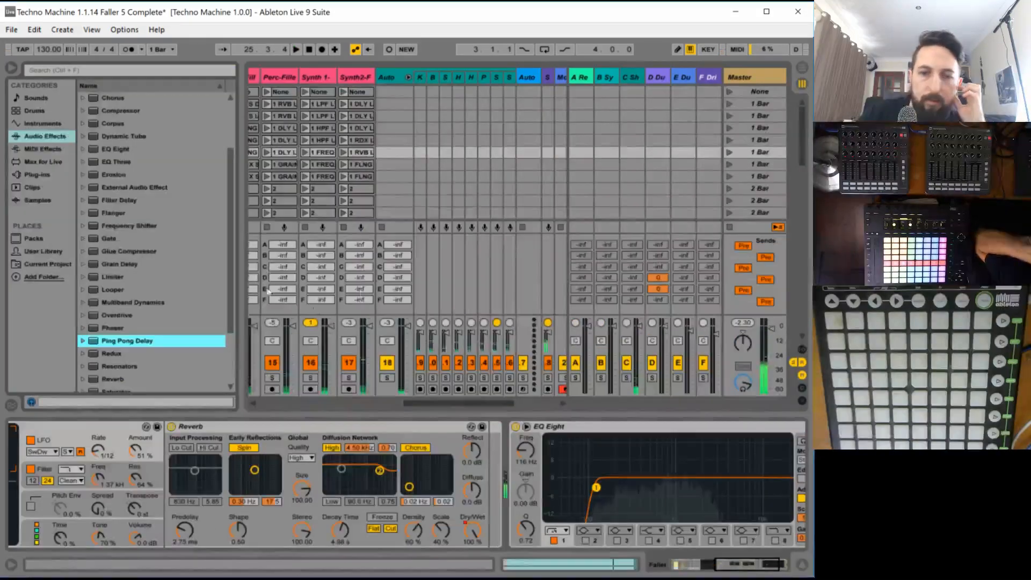
scroll(121, 165, "up", 3)
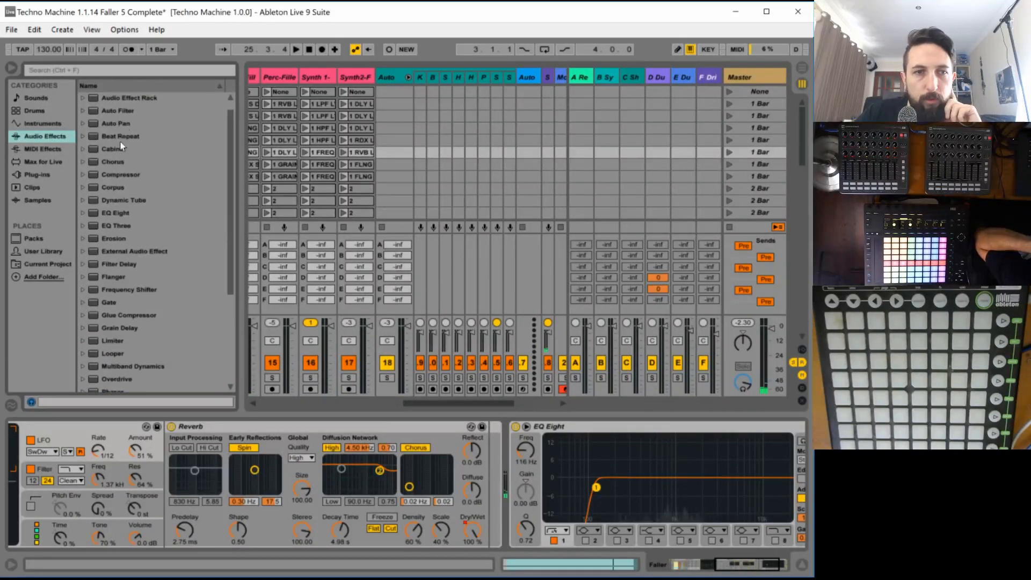
left_click(123, 125)
left_click_drag(471, 477, 509, 470)
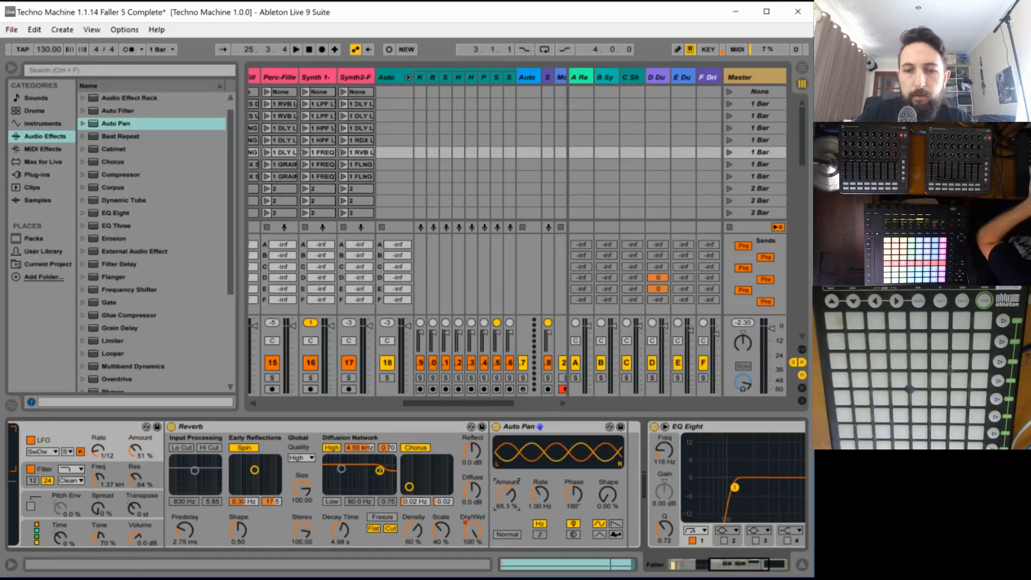
- Switch the Auto Pan to tempo sync during playback, with a rate of 1/4 and an amount of 68.3 %
key("space")
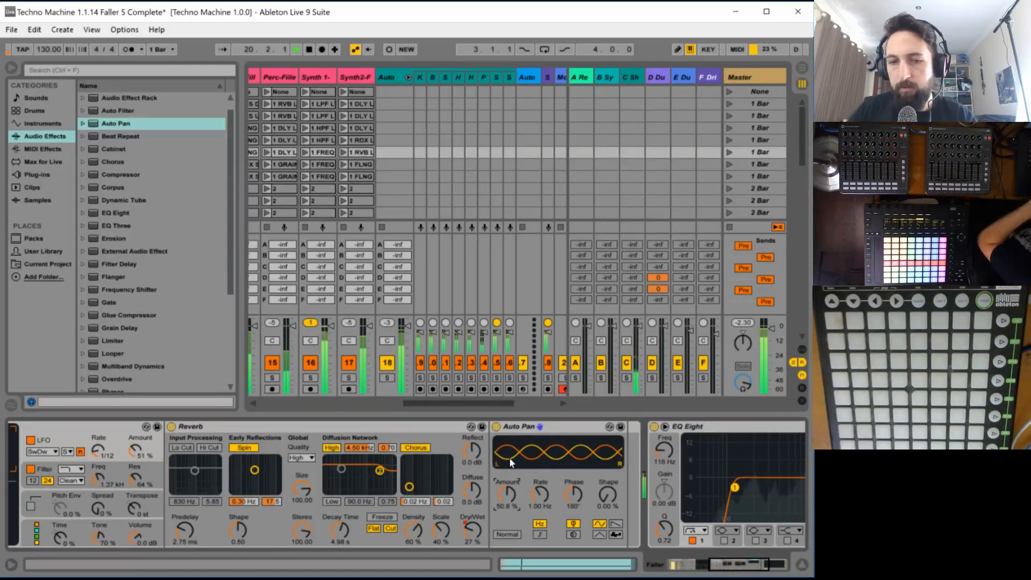
left_click(540, 534)
left_click_drag(543, 505, 540, 498)
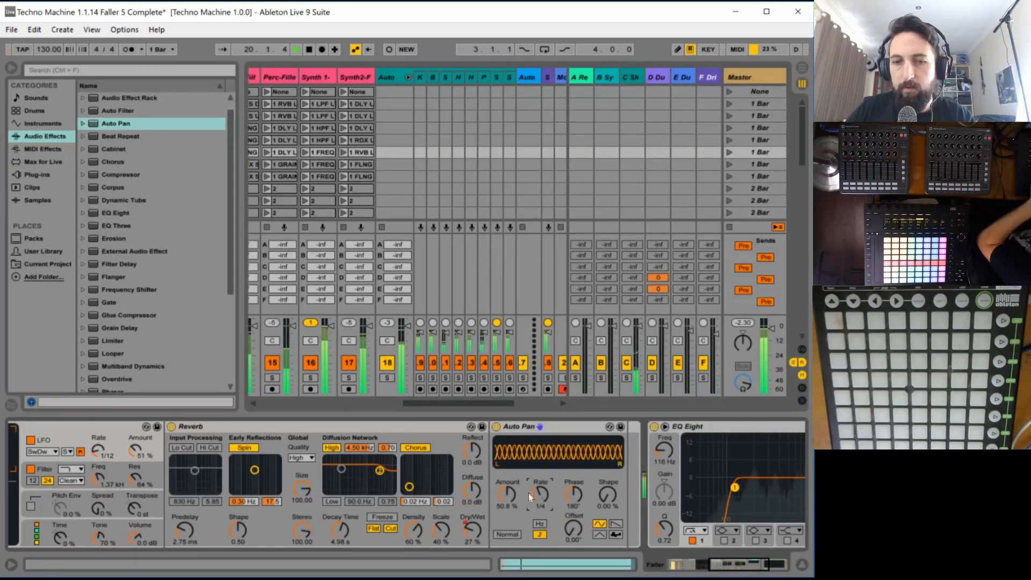
left_click_drag(500, 492, 501, 481)
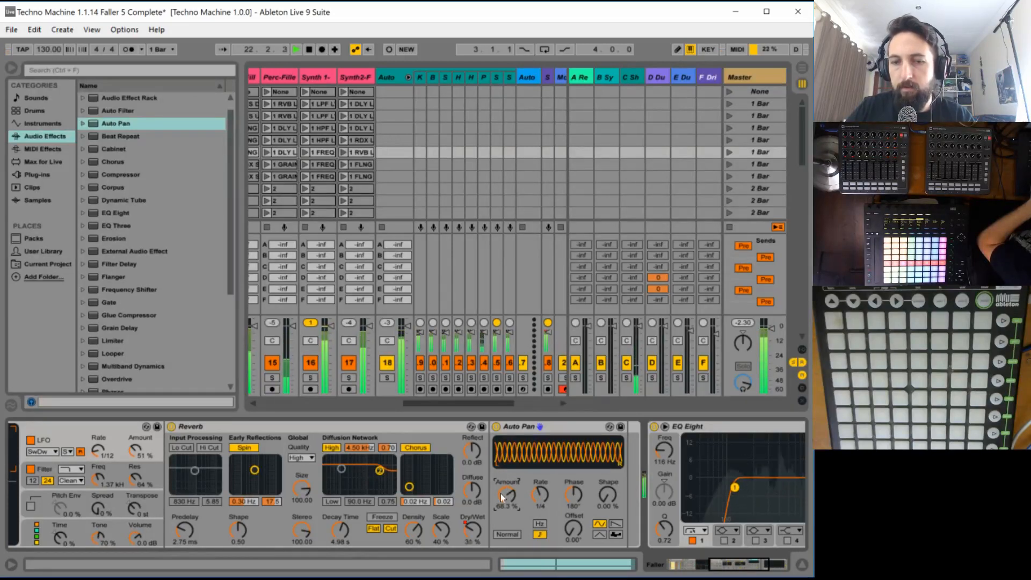
- Audition faster and slower Auto Pan rates and set the rate to 1/2
left_click(542, 491)
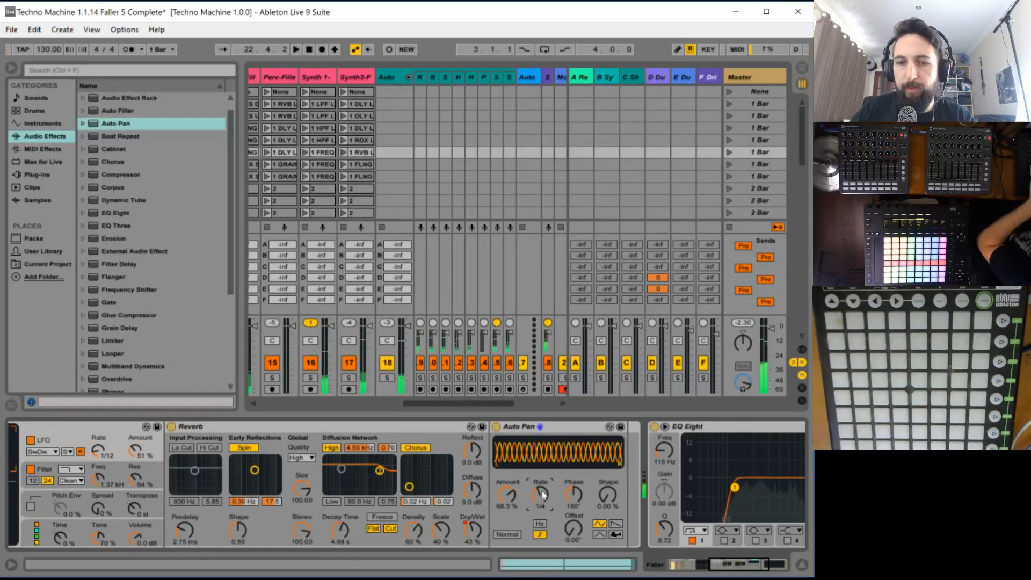
key("Down")
key("Down")
key("Down")
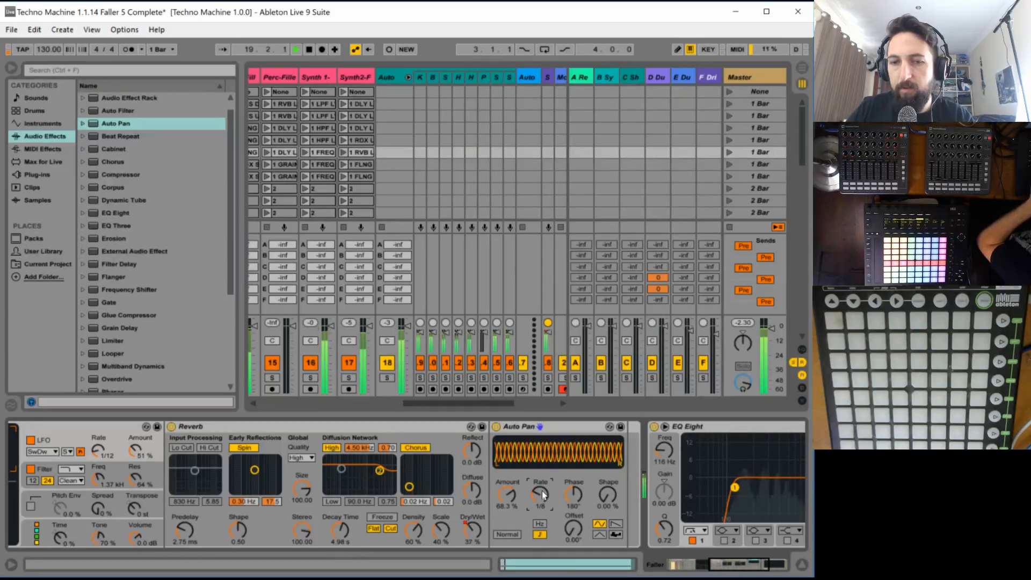
key("Up")
key("Up")
key("Up")
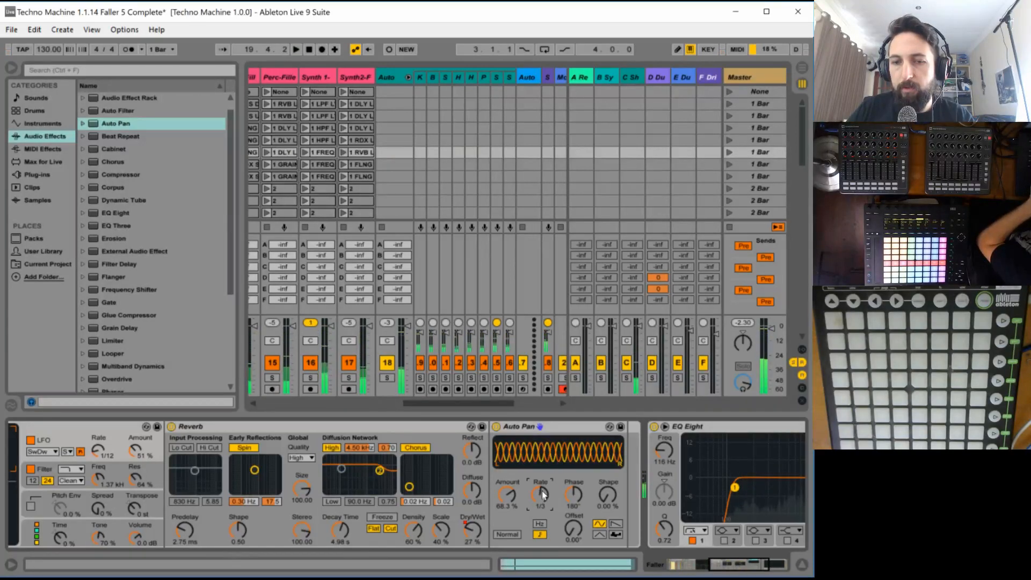
key("Up")
key("Up")
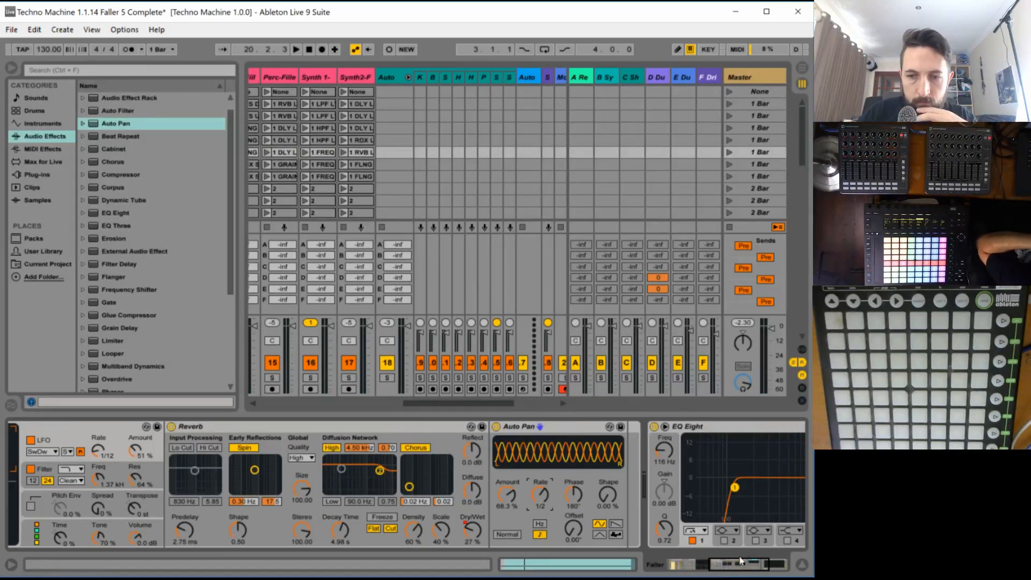
left_click_drag(735, 564, 675, 575)
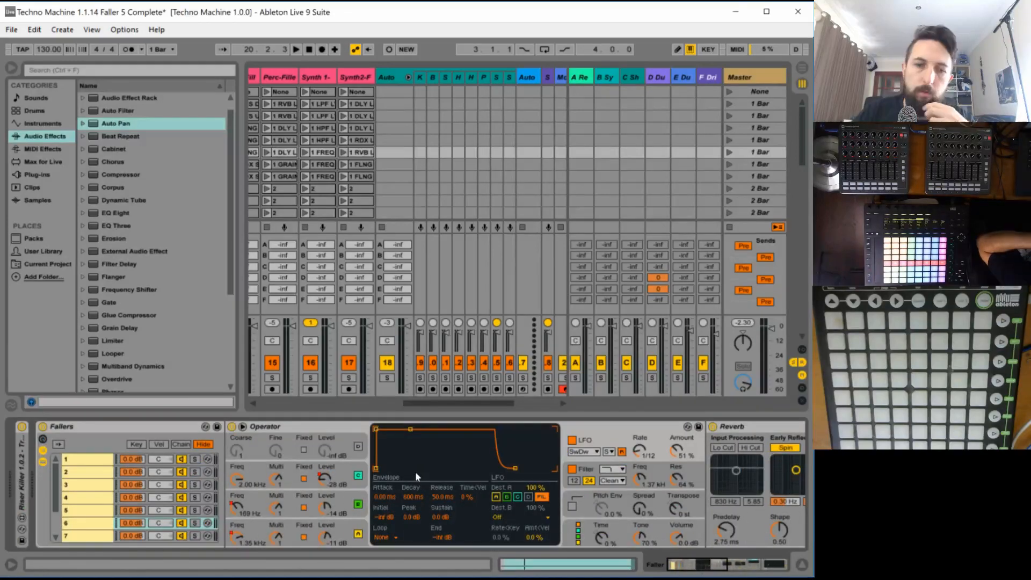
- Enable oscillator D in faller 6's Operator and set its waveform to Noise White
left_click(580, 541)
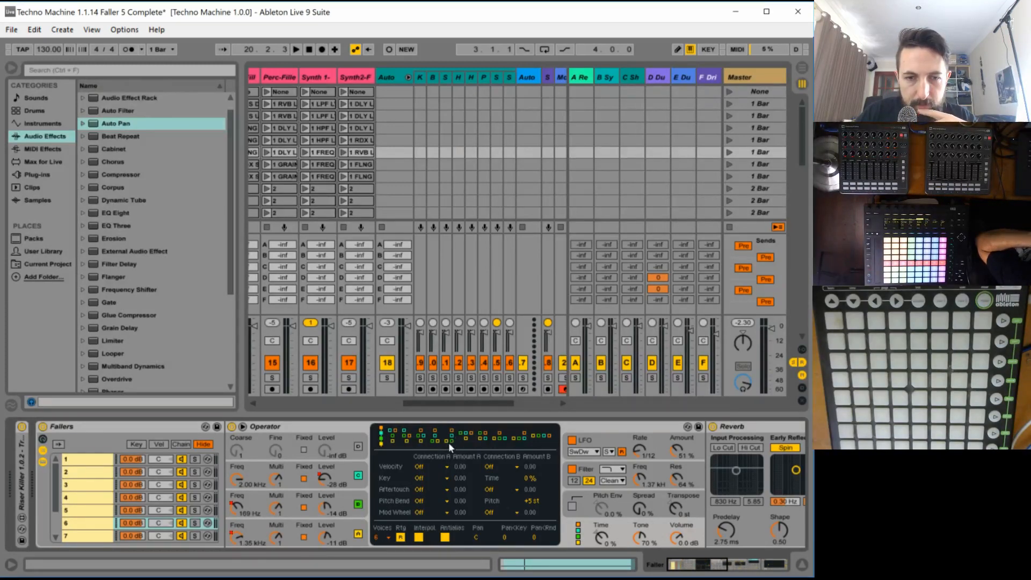
left_click(332, 448)
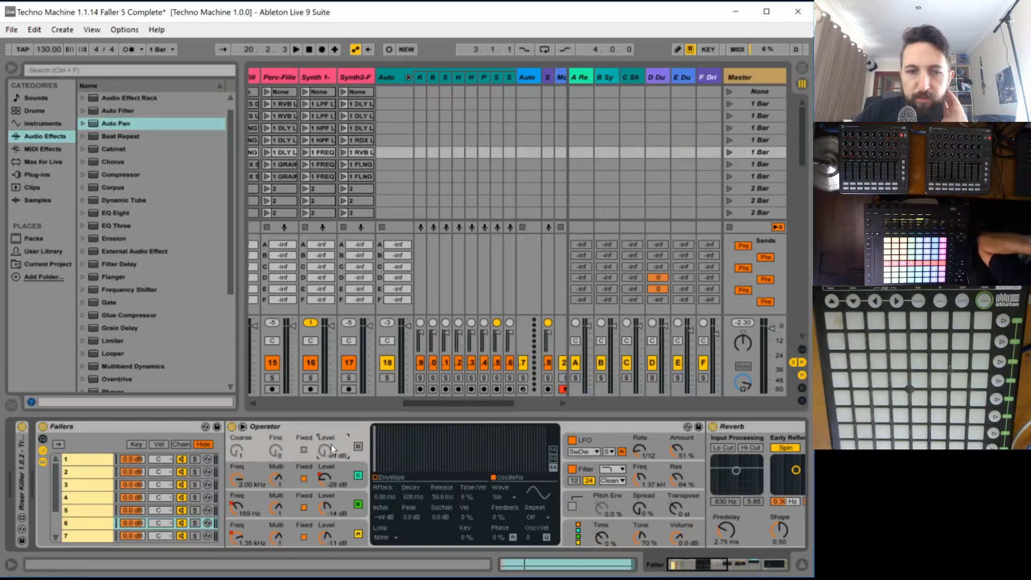
left_click(358, 446)
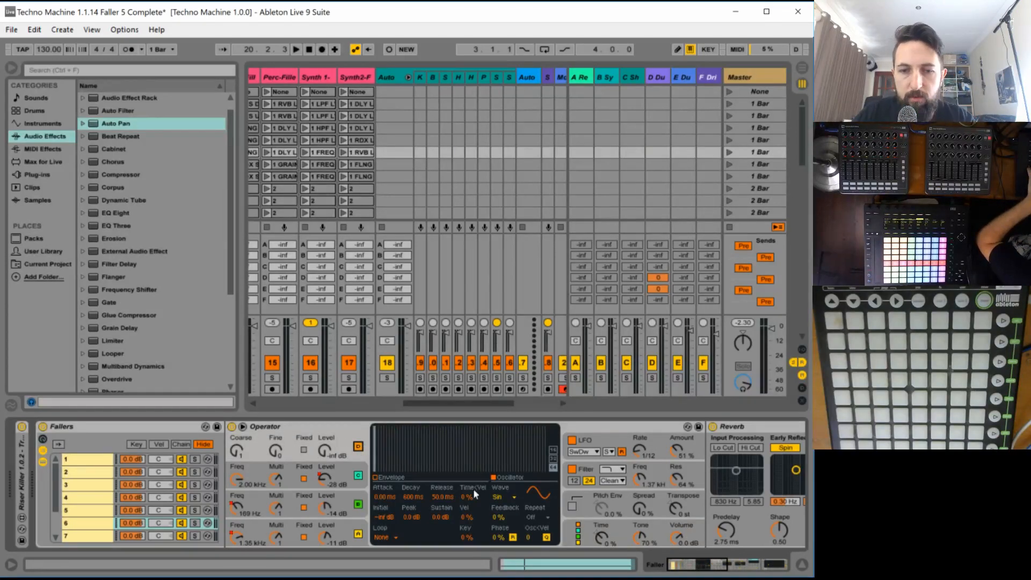
left_click(507, 496)
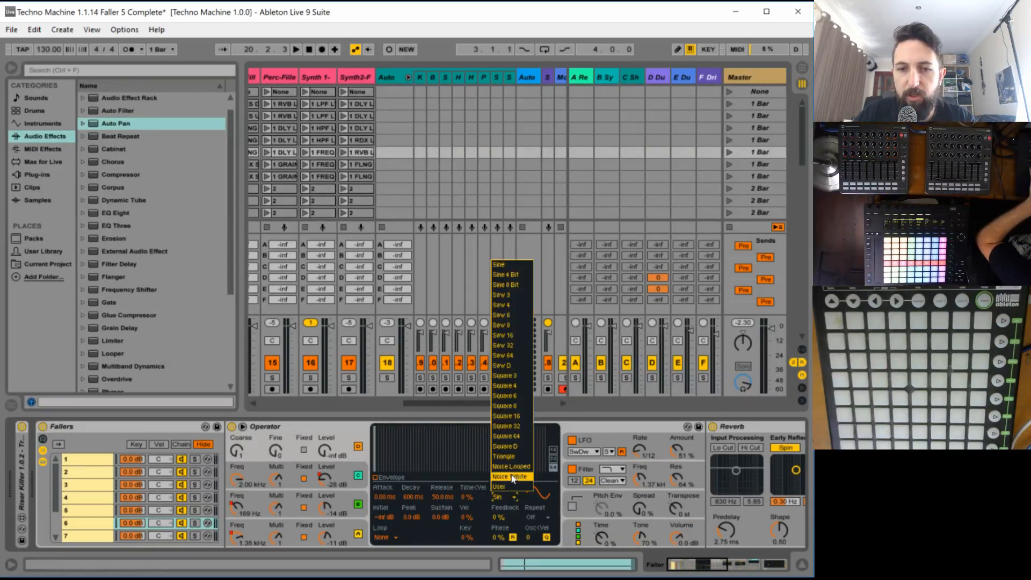
left_click(507, 481)
- Solo the Faller track during playback, hide the browser, and raise oscillator D's level to 0.0 dB
key("space")
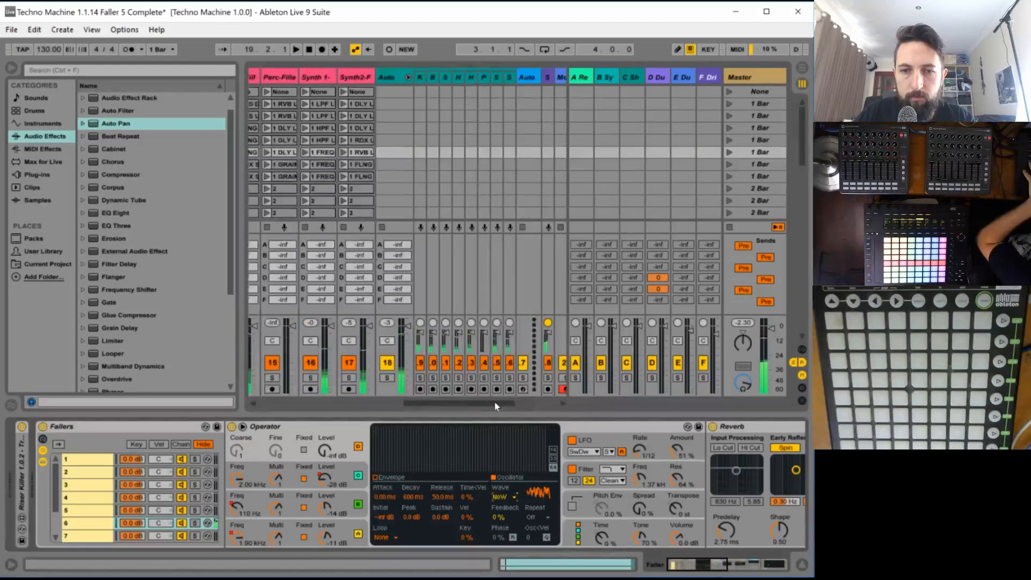
left_click_drag(494, 402, 533, 402)
left_click(540, 377)
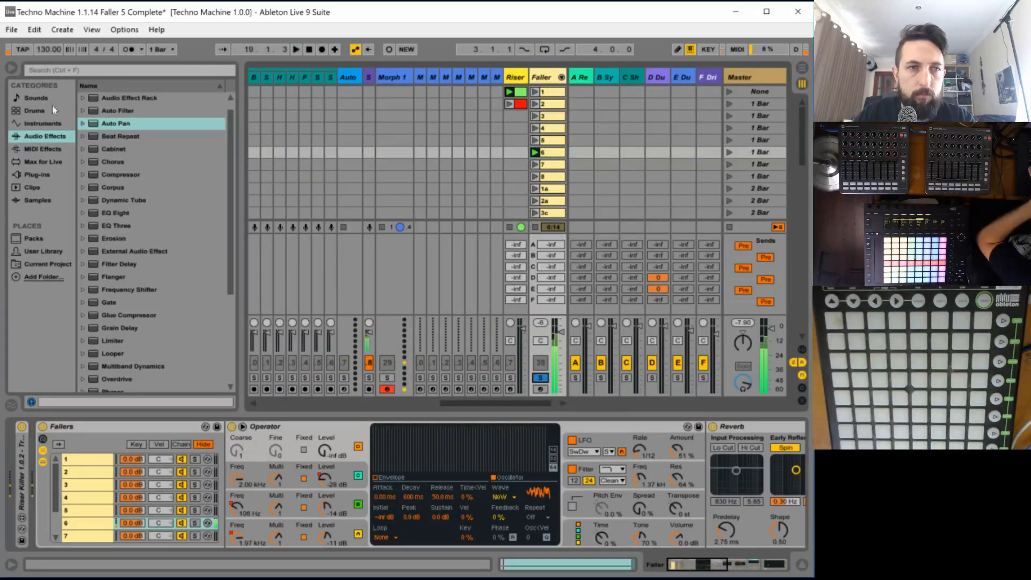
key("ctrl+alt+b")
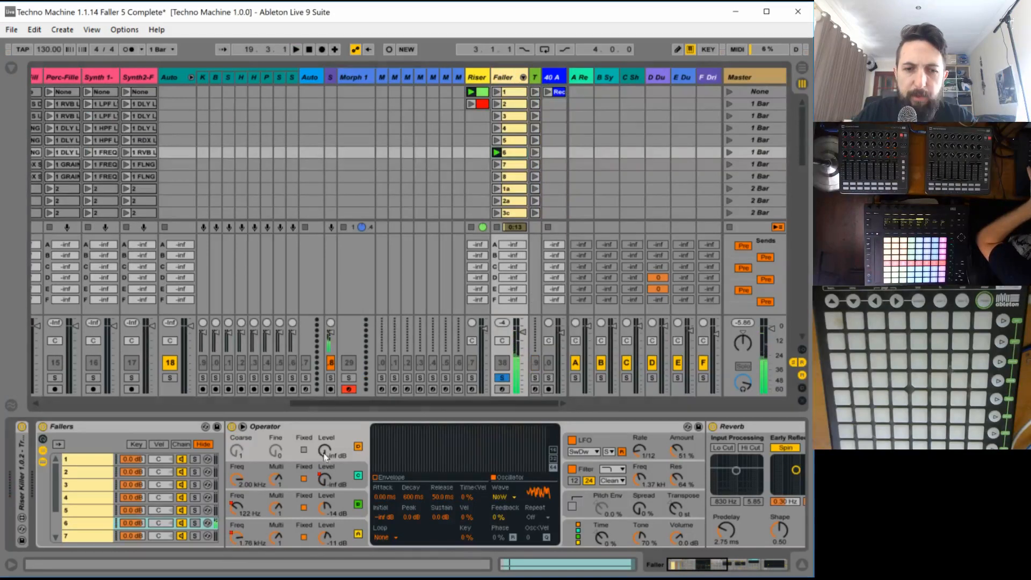
mouse_move(325, 455)
left_mouse_down()
mouse_move(325, 424)
mouse_move(324, 473)
mouse_move(335, 456)
left_mouse_up()
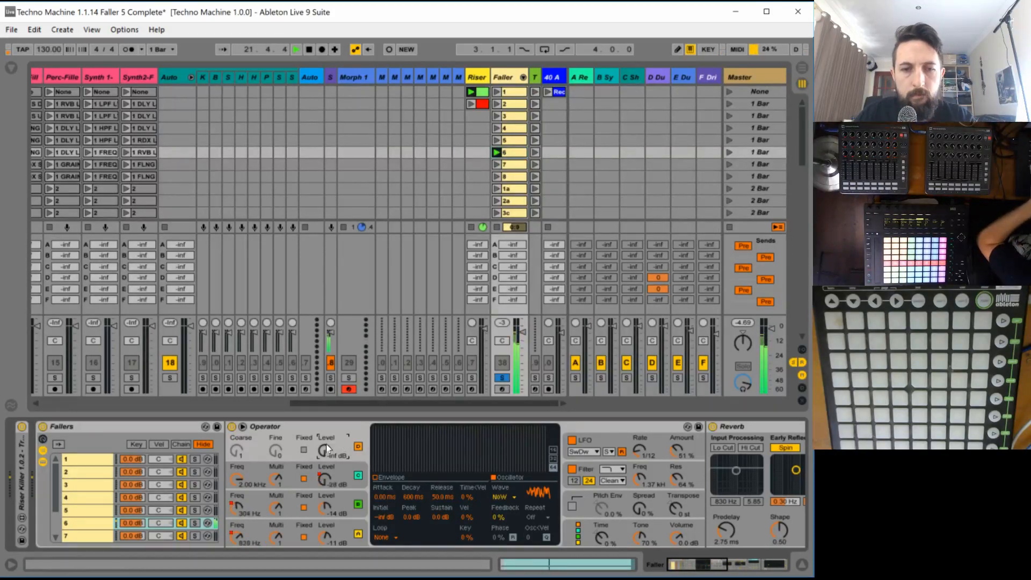
left_click_drag(326, 450, 326, 424)
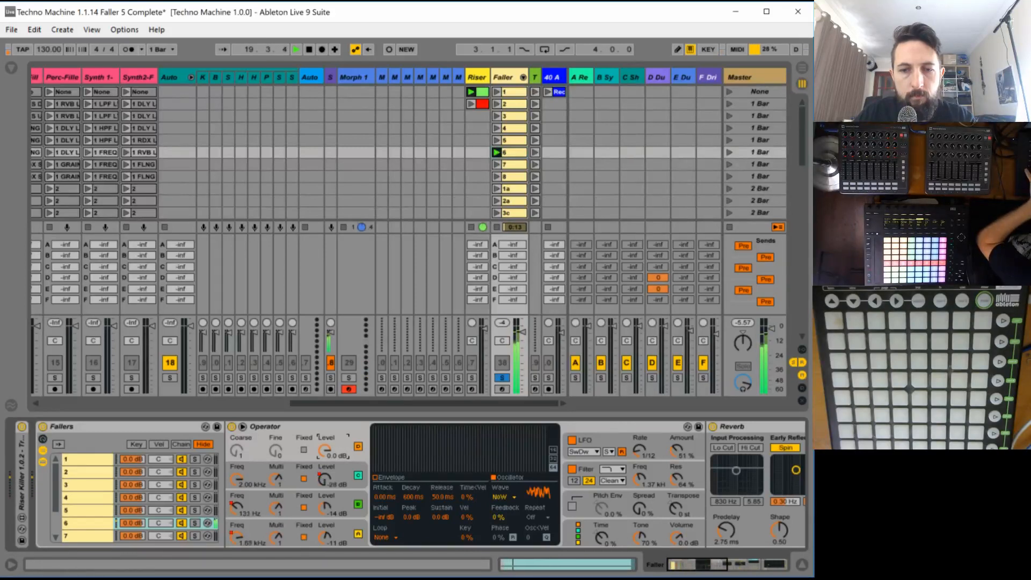
left_click_drag(327, 450, 327, 446)
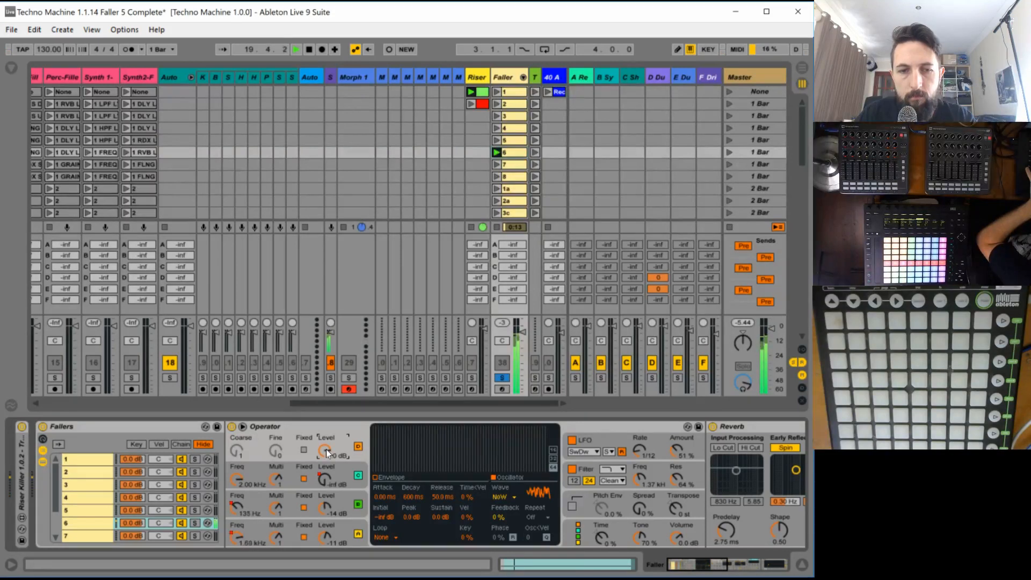
key("space")
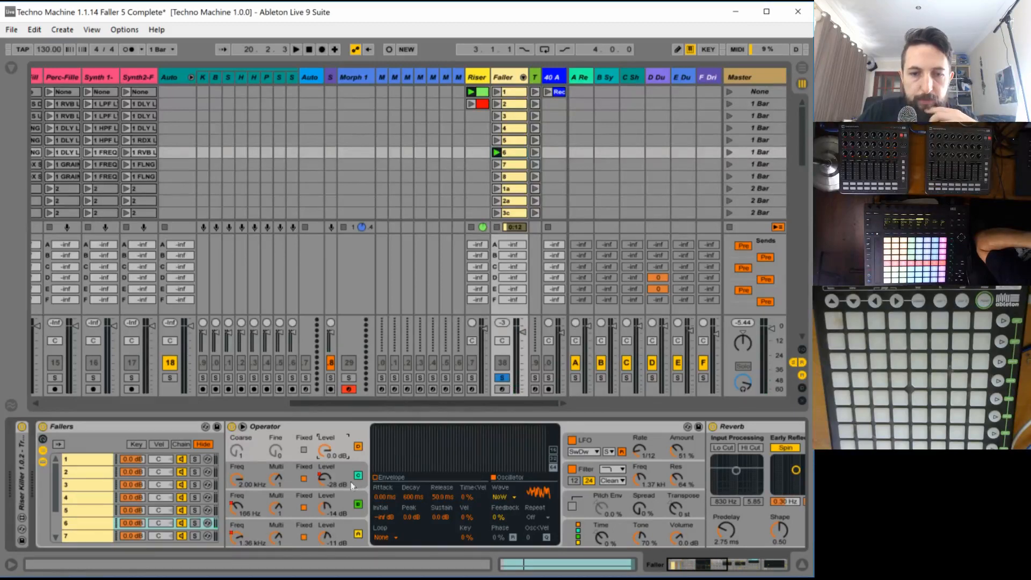
- Audition several Operator algorithms during playback and choose the one with all four oscillators in parallel
left_click(578, 541)
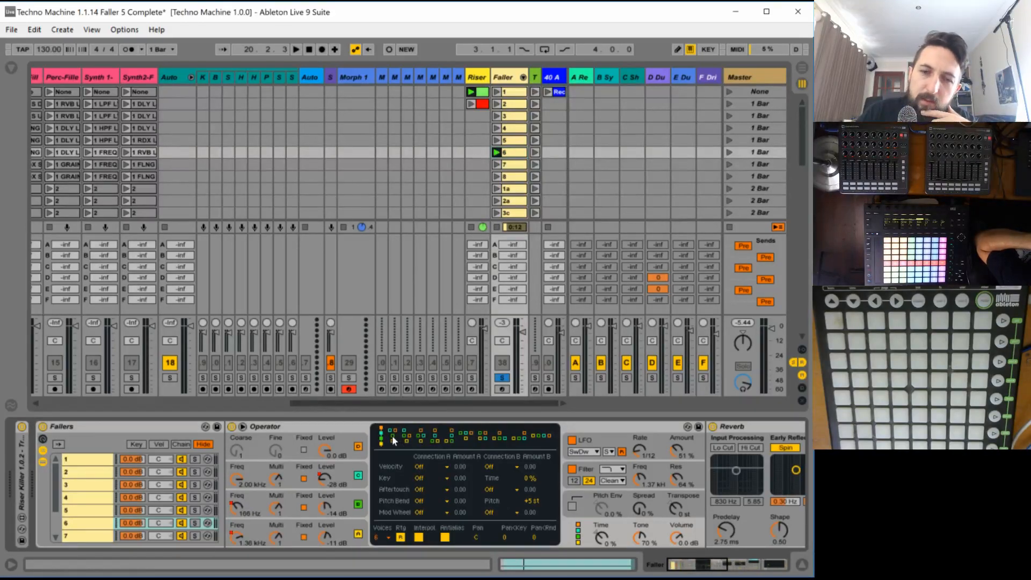
left_click(392, 436)
key("space")
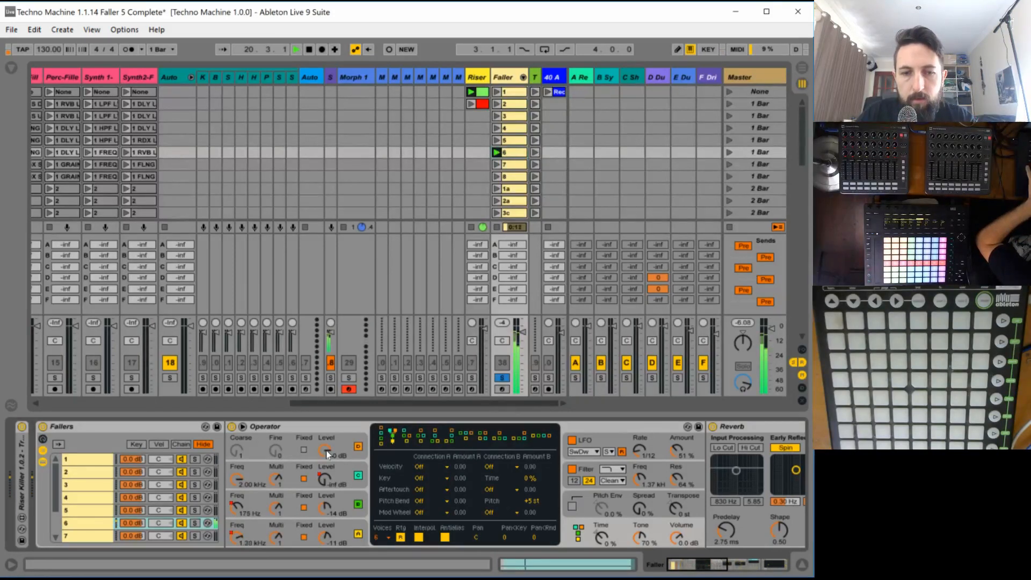
left_click(408, 439)
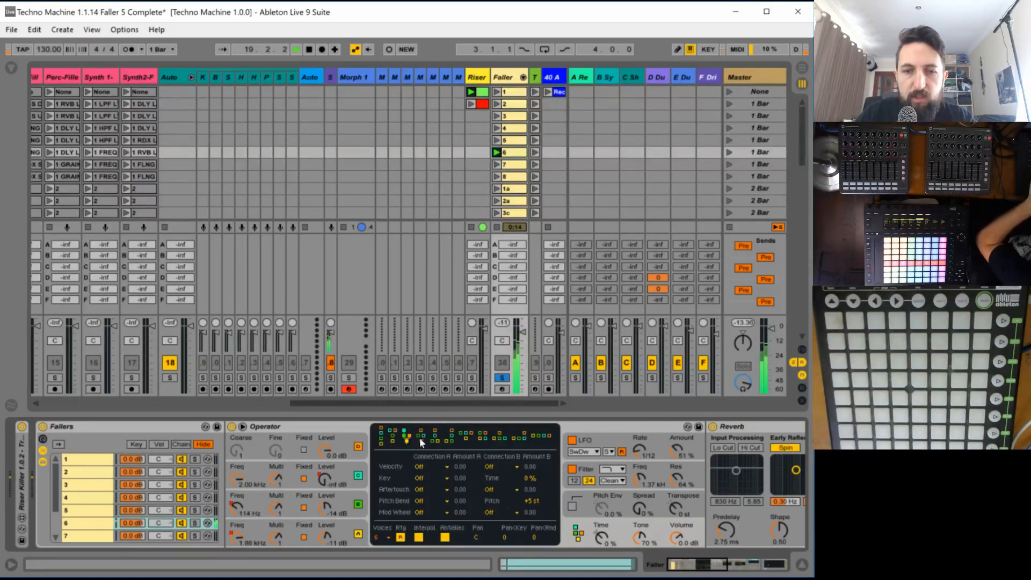
left_click(434, 437)
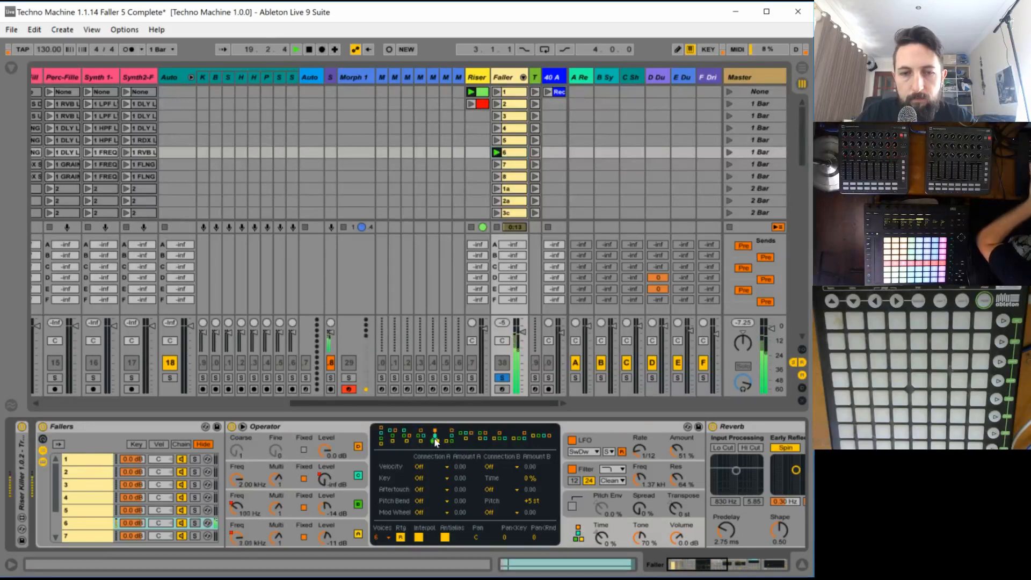
left_click(452, 438)
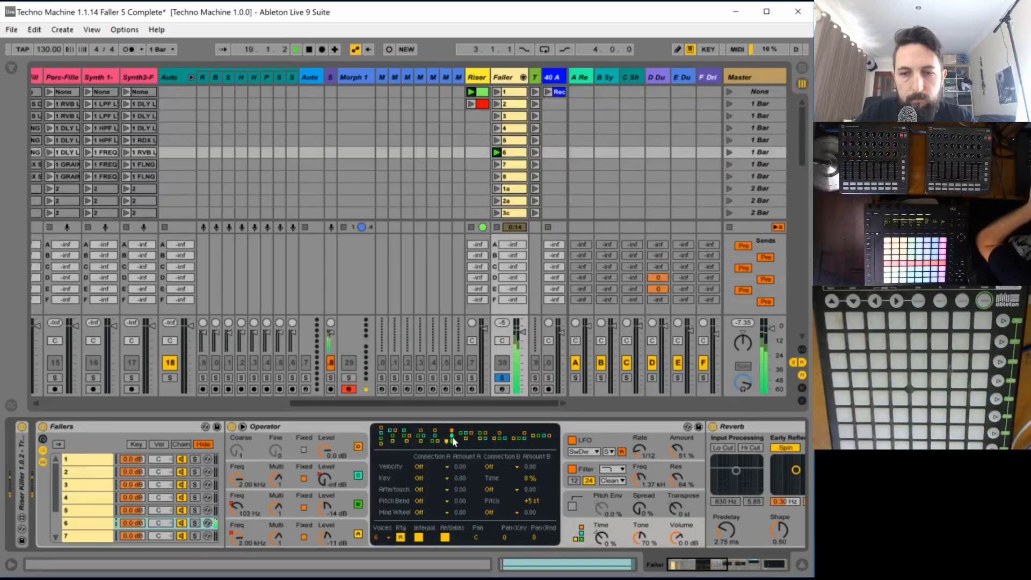
left_click(465, 439)
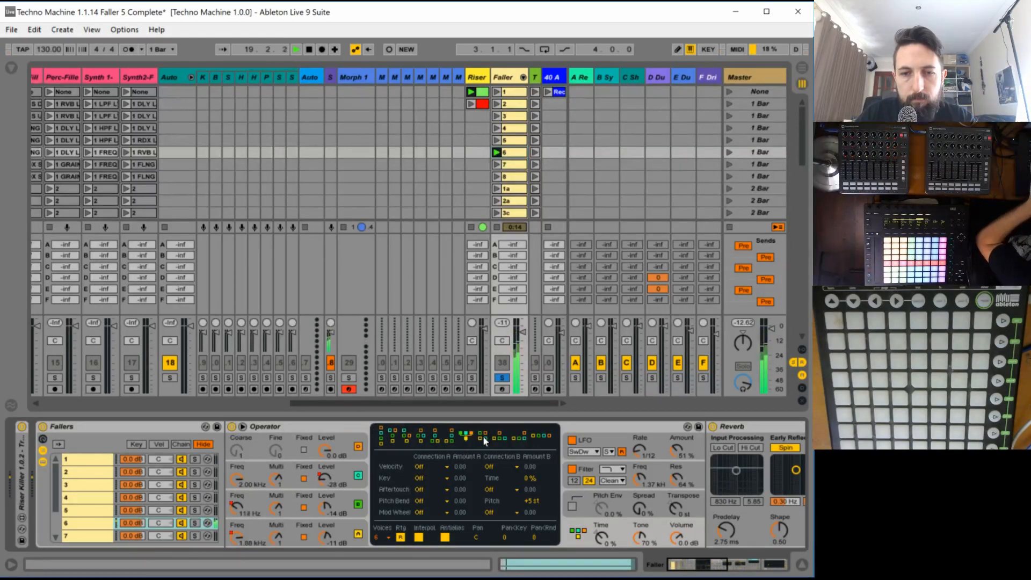
left_click(482, 438)
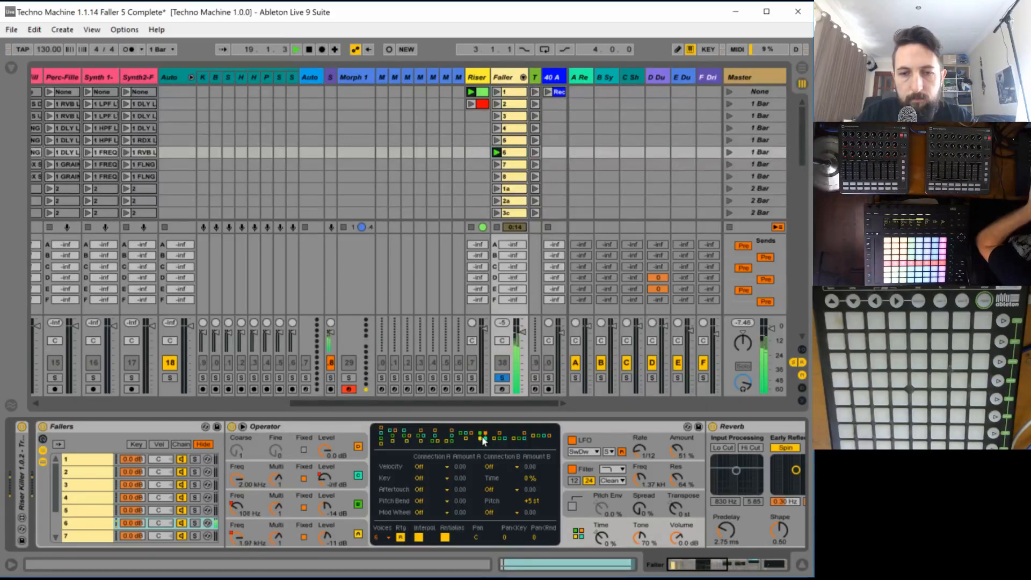
left_click(497, 440)
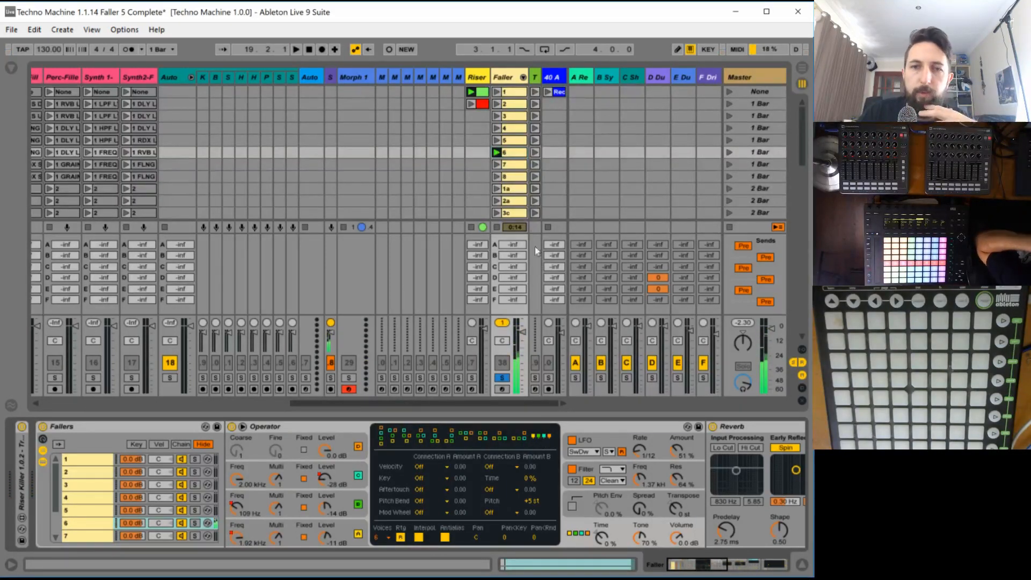
- Shape clip 6's Osc-D Level envelope to hold full level and drop vertically to minimum at about beat 3 of bar 1
double_click(512, 155)
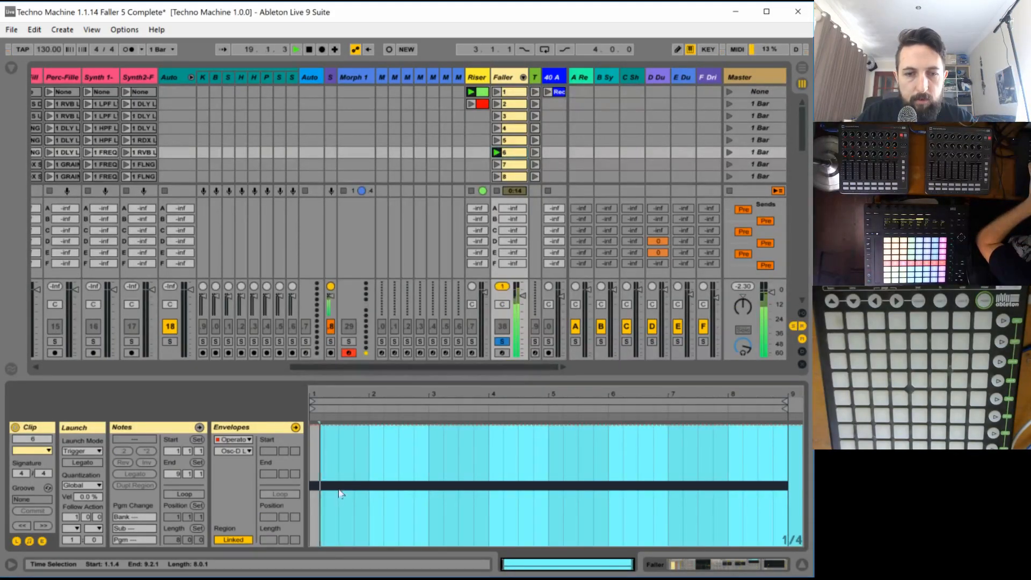
left_click_drag(326, 394, 326, 416)
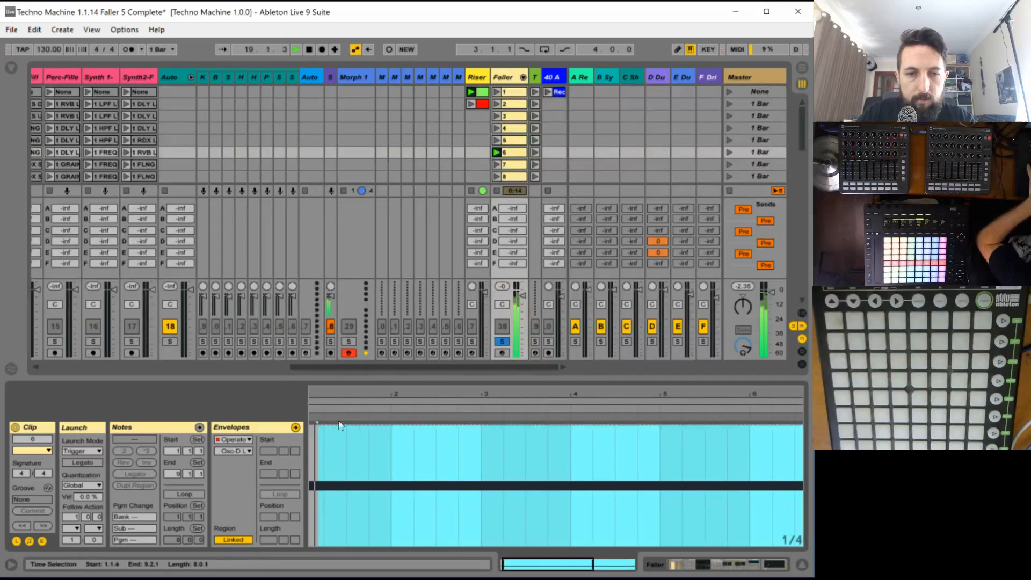
key("b")
left_click(366, 537)
left_click_drag(366, 537, 365, 545)
key("b")
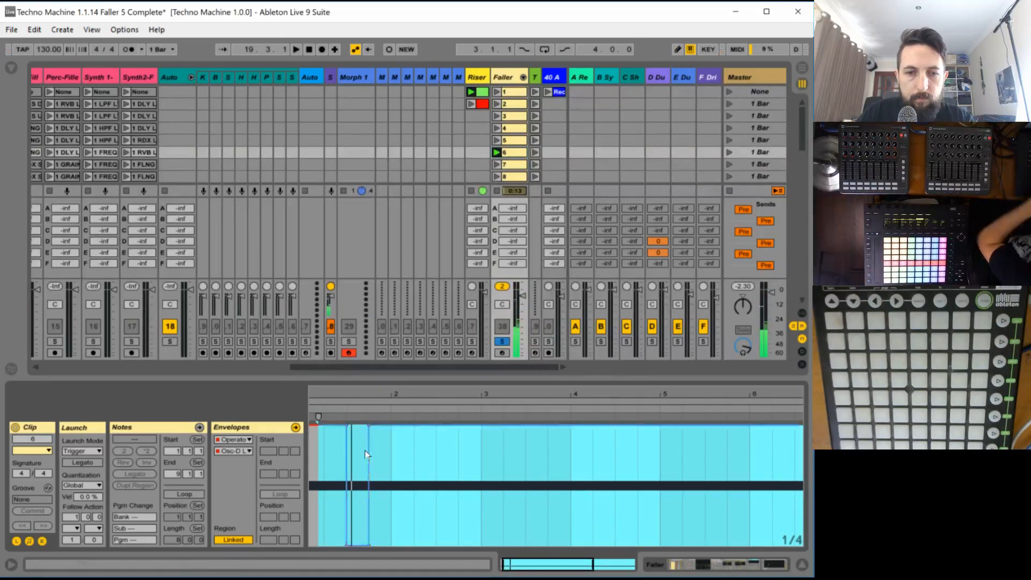
left_click(369, 426)
left_click_drag(352, 397, 340, 391)
- Play clip 6 and unsolo the Faller track to audition it with the full mix
key("space")
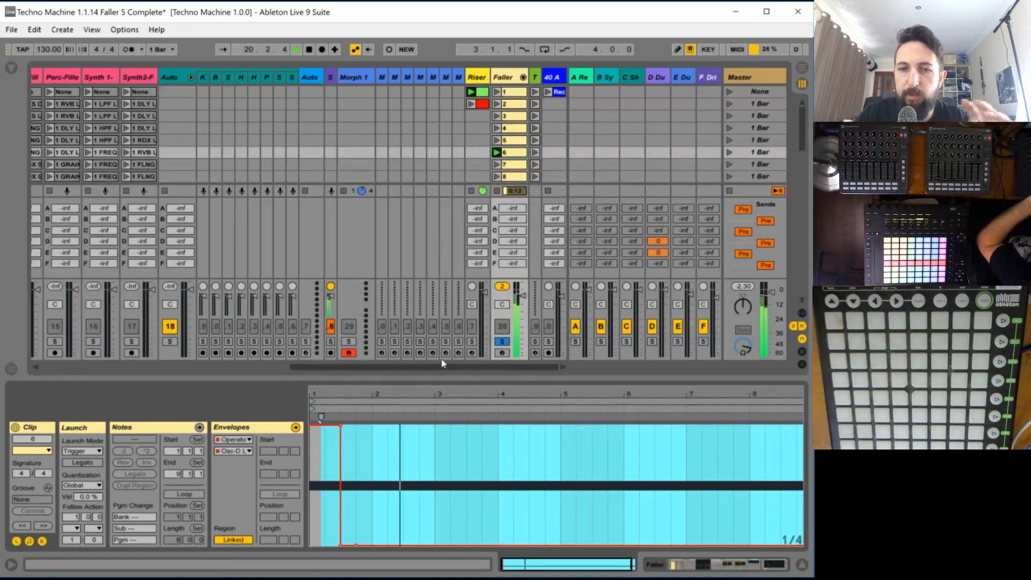
left_click(503, 341)
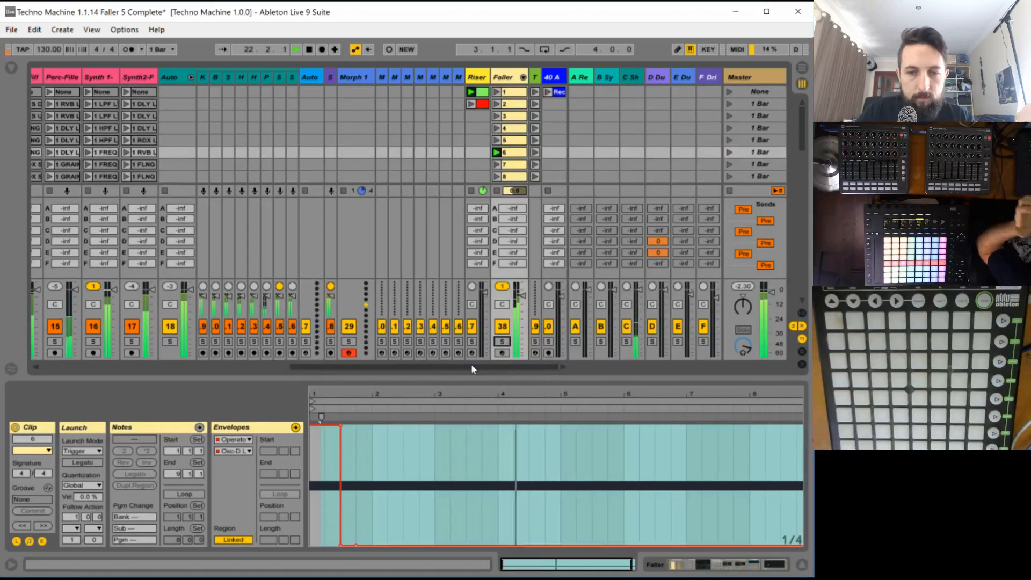
left_click_drag(472, 371, 436, 373)
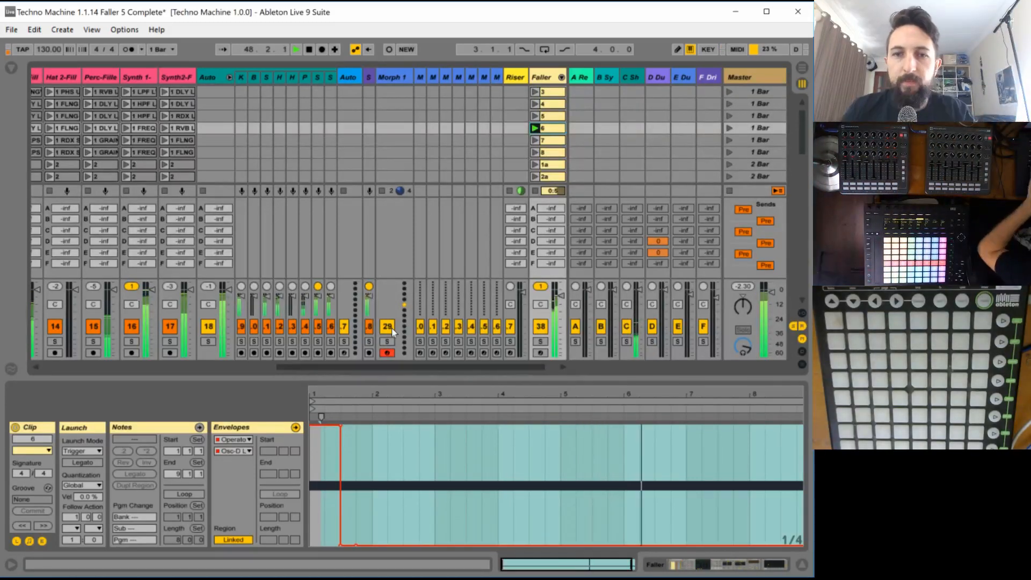
- Save the Live Set under the new name Techno Machine 1.1.15 Faller 6 Complete
left_click(11, 30)
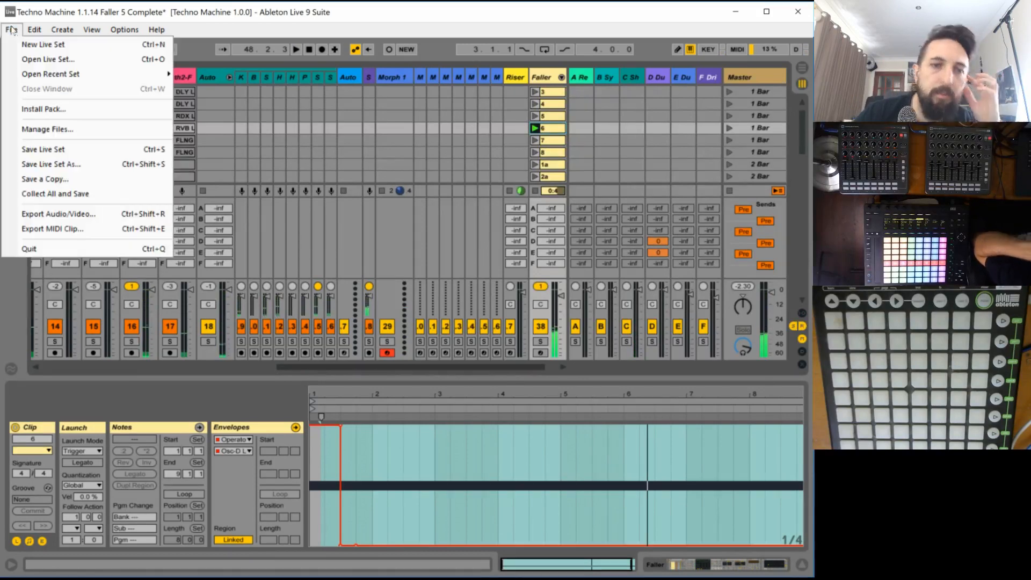
left_click(85, 174)
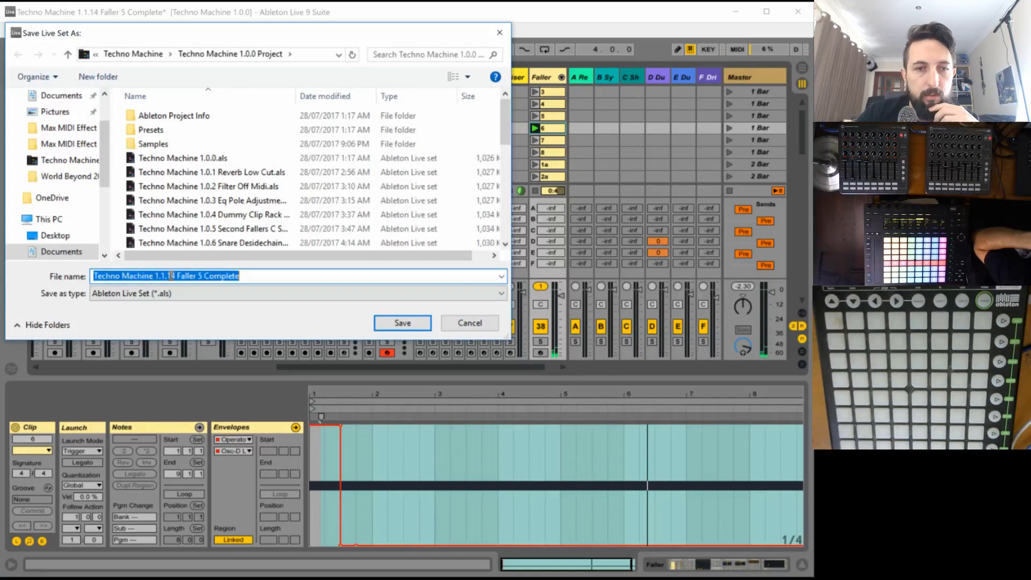
left_click_drag(154, 275, 295, 278)
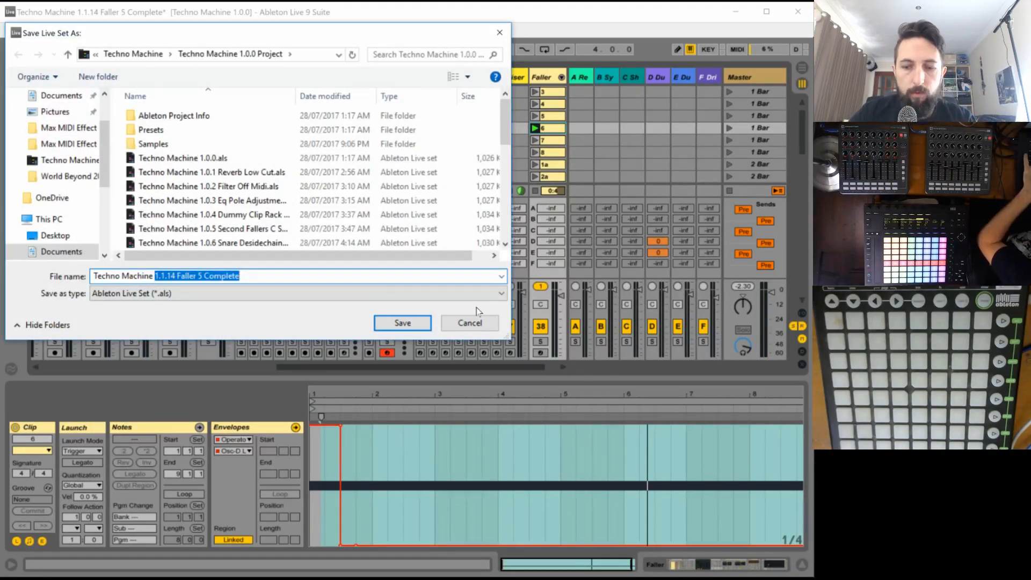
left_click(174, 276)
left_click_drag(196, 277, 396, 288)
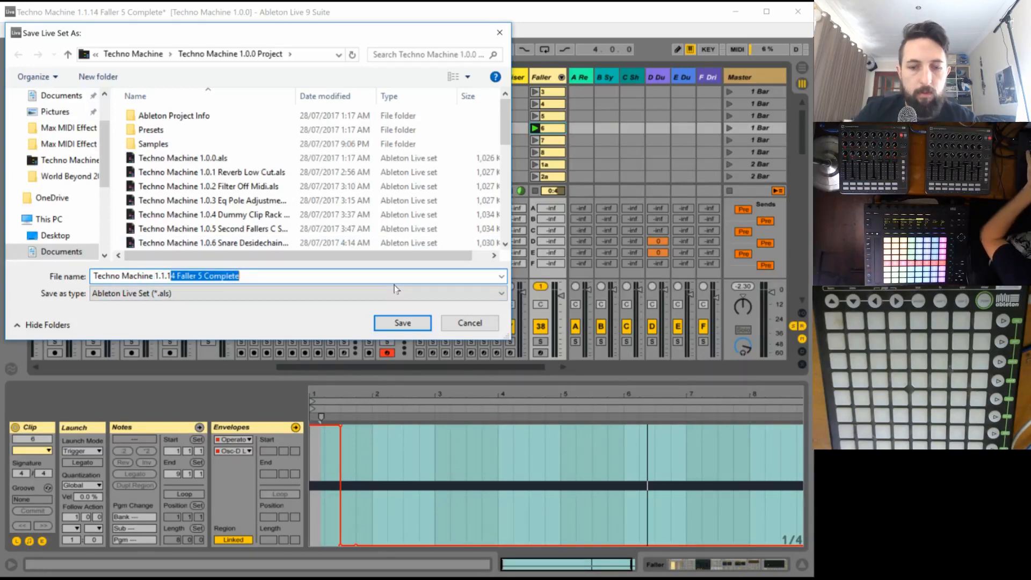
type("5")
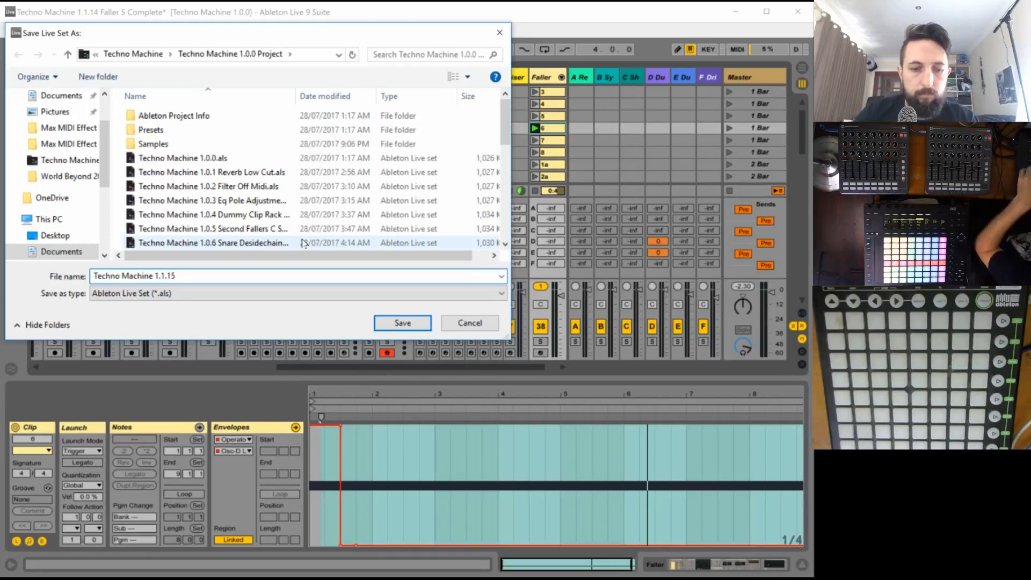
key("ctrl+z")
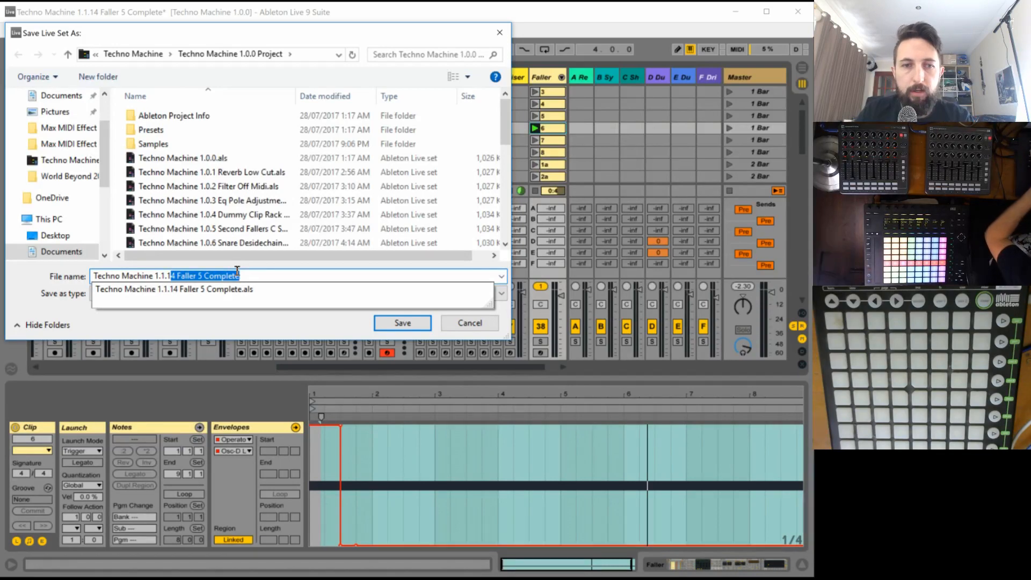
type("5")
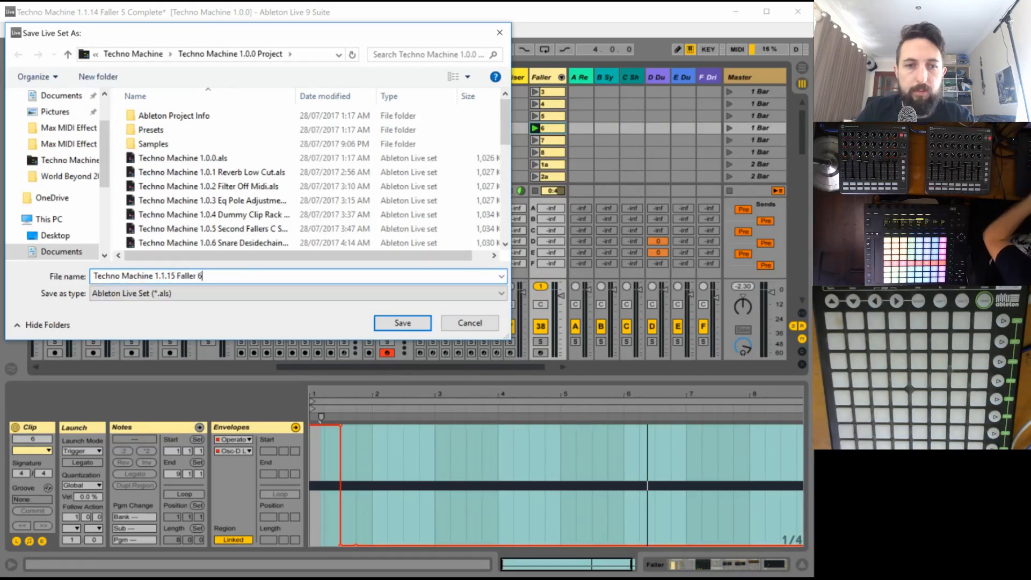
key("Return")
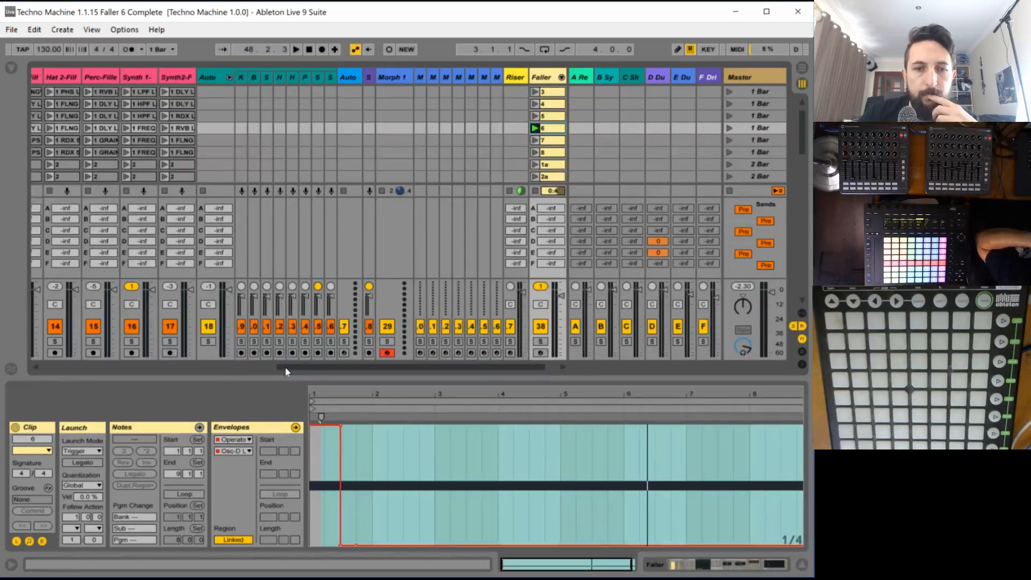
left_click_drag(285, 367, 48, 368)
scroll(241, 144, "down", 2)
scroll(239, 156, "up", 3)
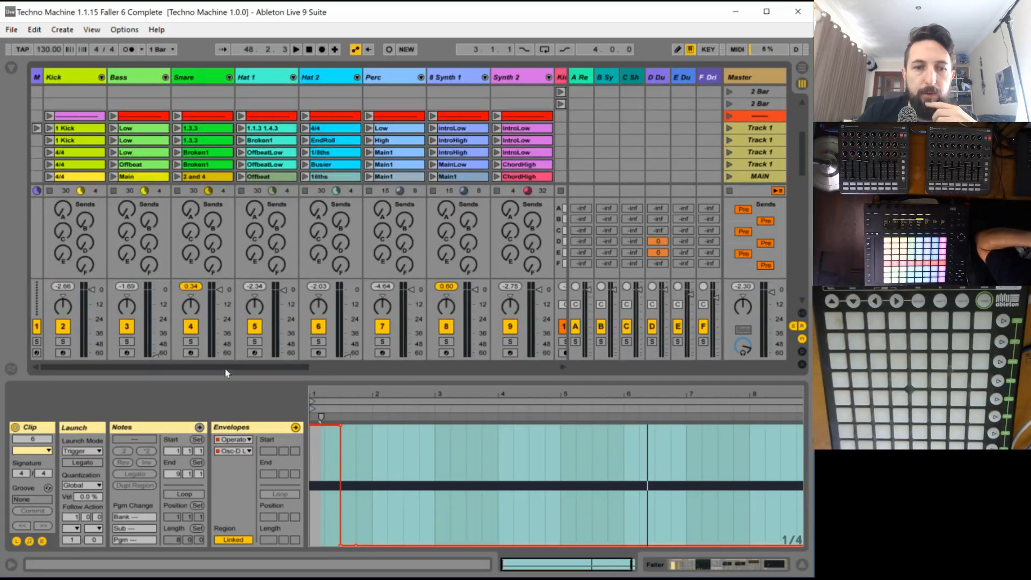
scroll(349, 161, "down", 3)
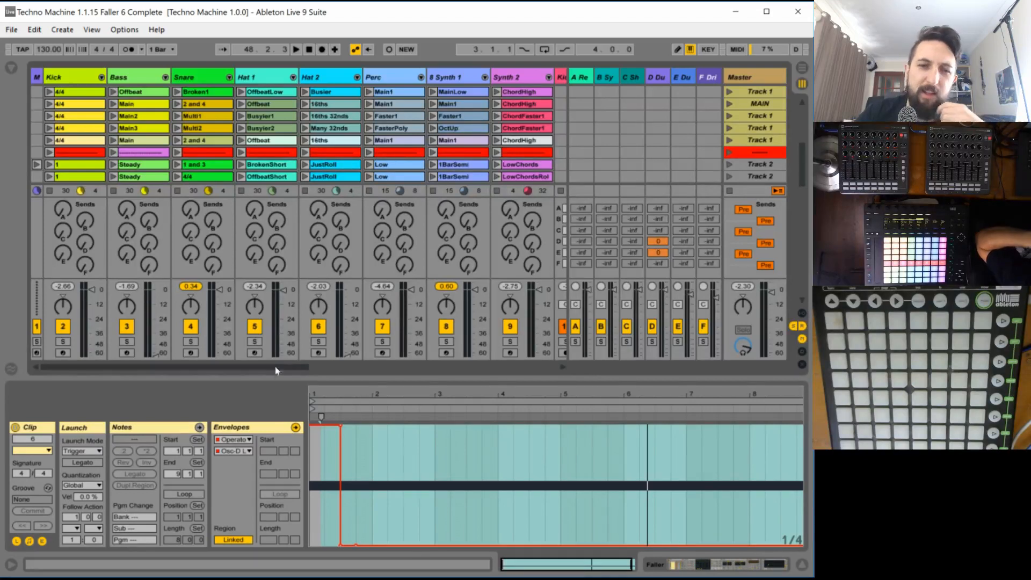
- Launch the first five Track 7 scenes one after another to hear the backing for the next faller, then stop playback
mouse_move(277, 372)
left_mouse_down()
mouse_move(305, 368)
mouse_move(273, 374)
left_mouse_up()
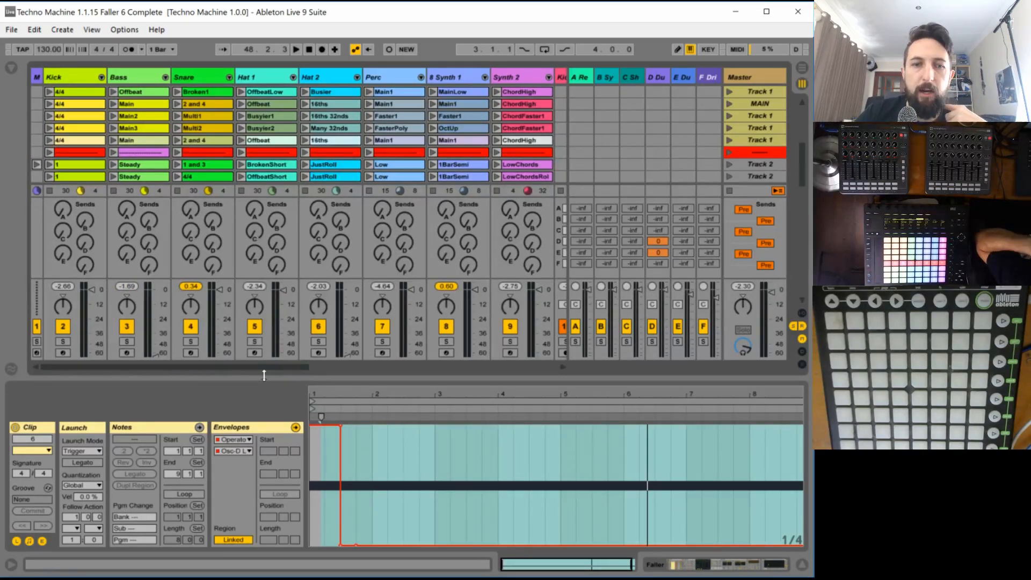
scroll(501, 127, "down", 15)
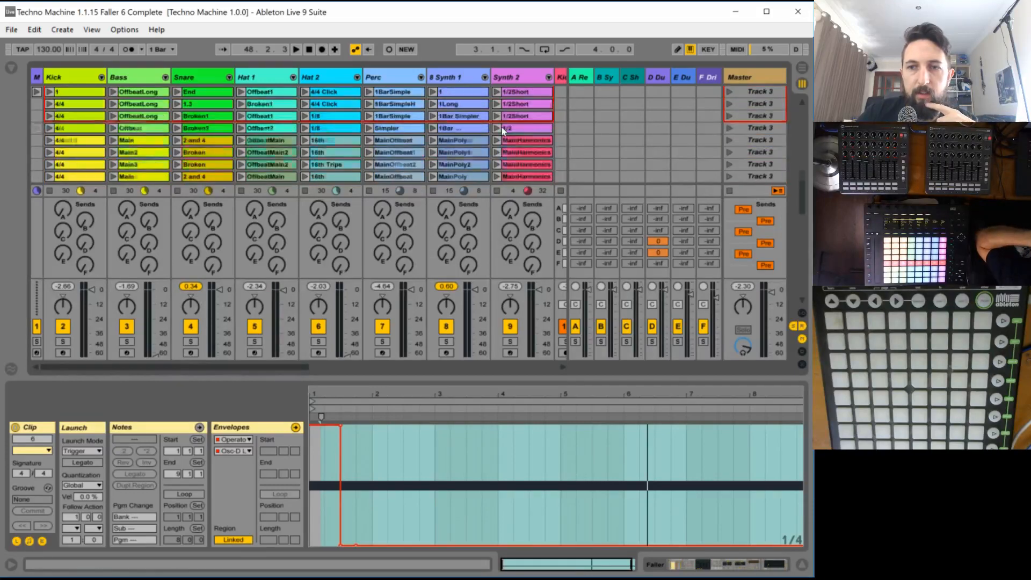
scroll(501, 127, "down", 10)
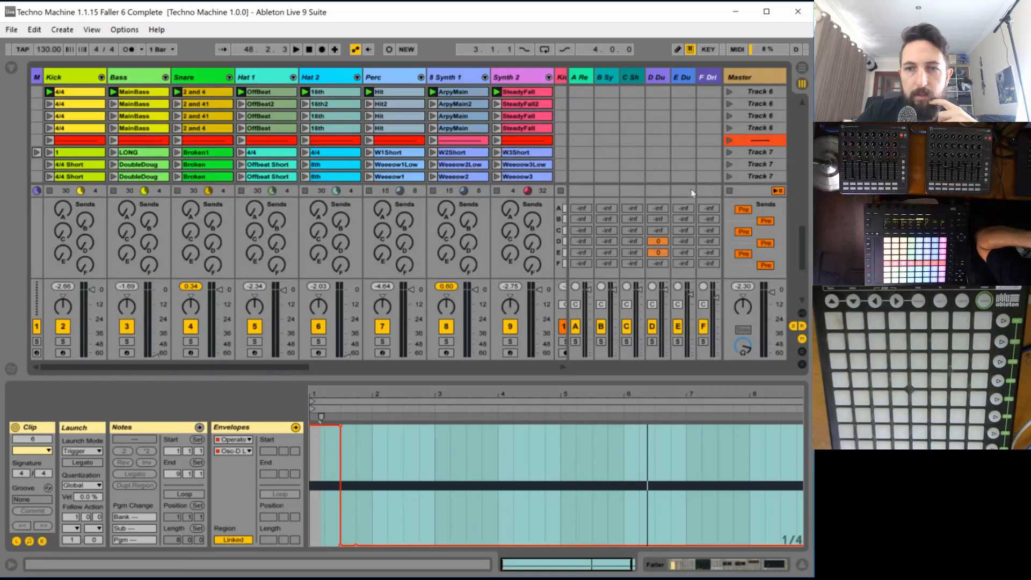
left_click(731, 192)
left_click(727, 153)
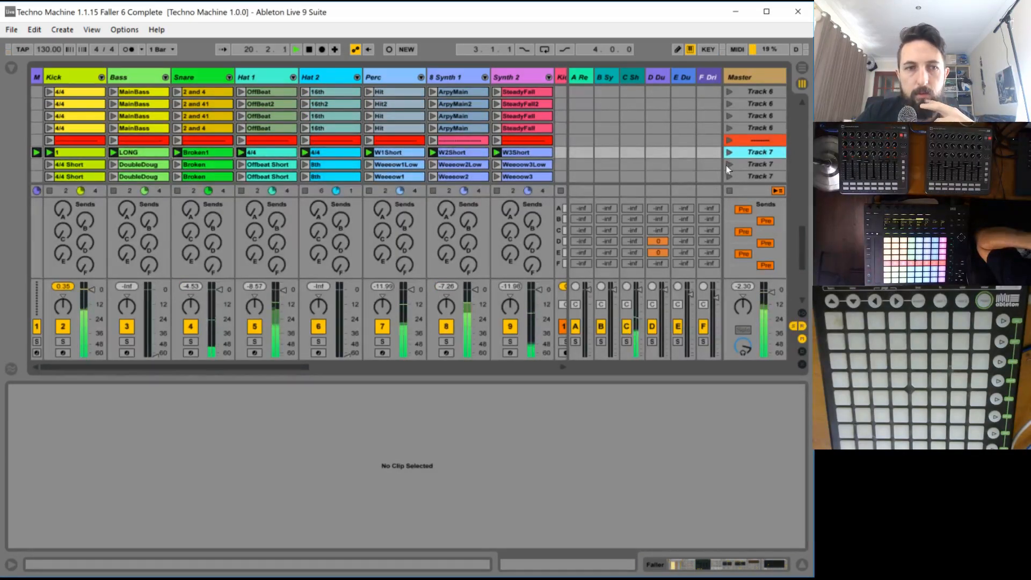
left_click(726, 164)
scroll(725, 145, "down", 3)
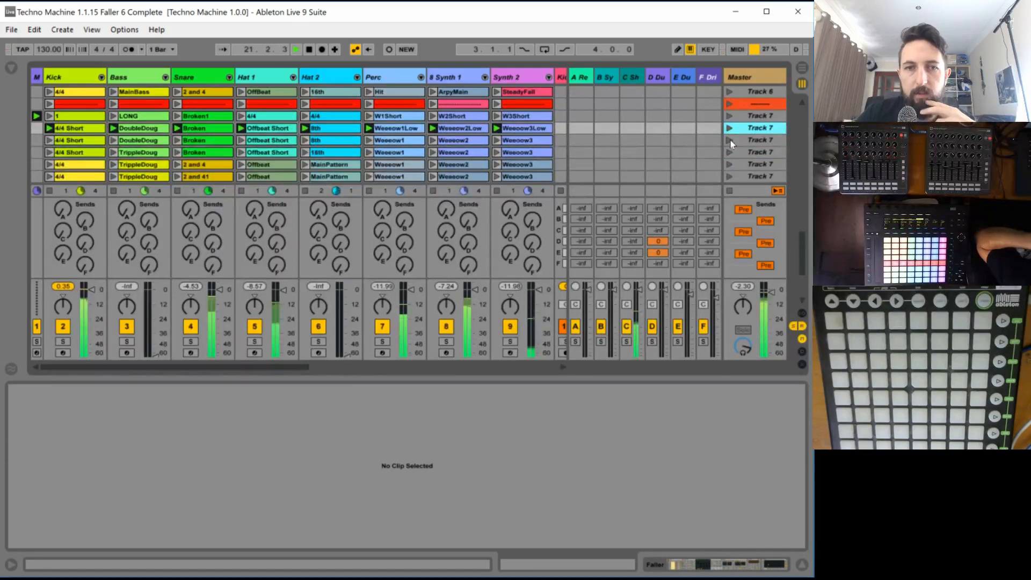
left_click(729, 140)
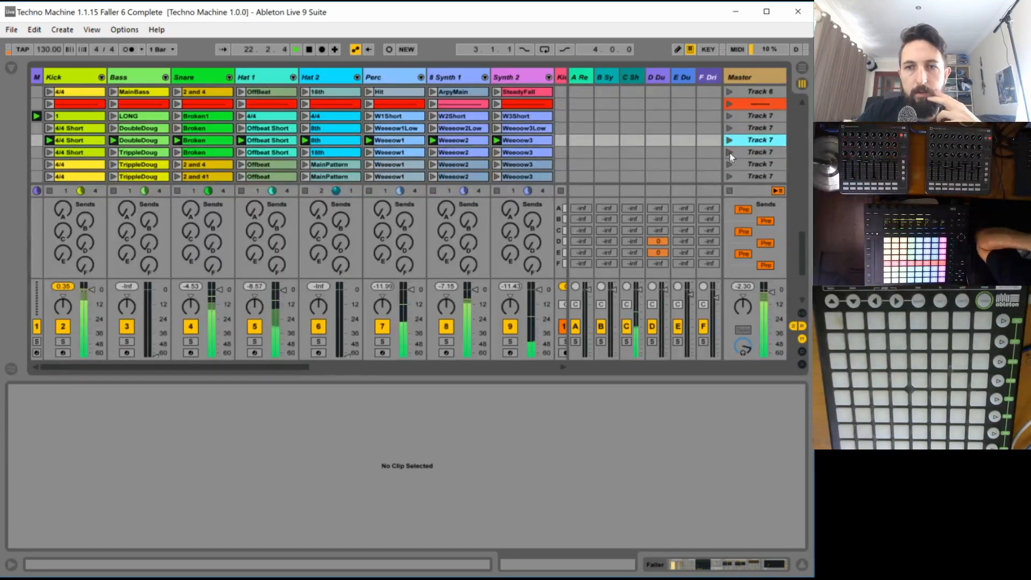
left_click(730, 153)
scroll(730, 154, "down", 1)
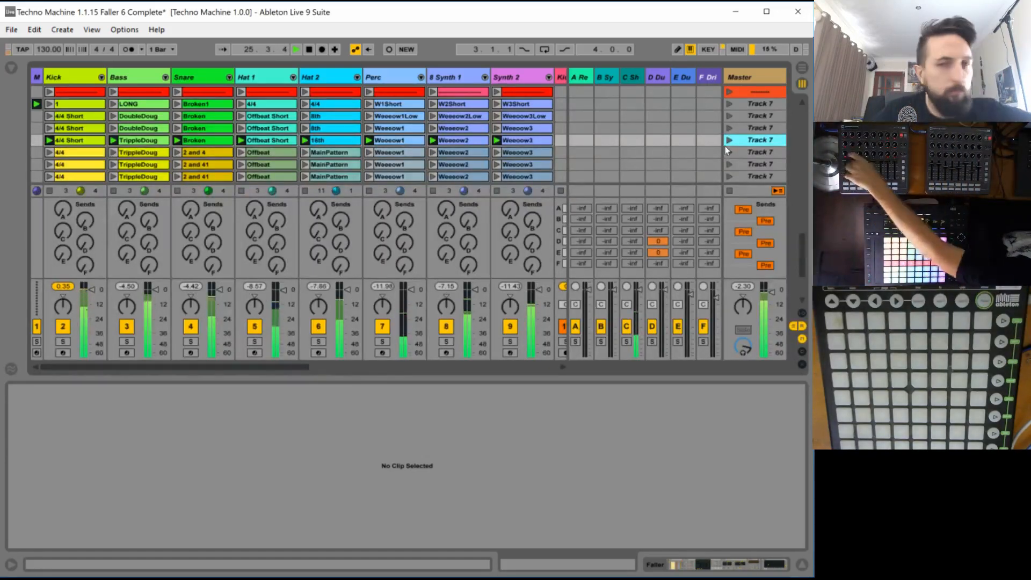
left_click(729, 153)
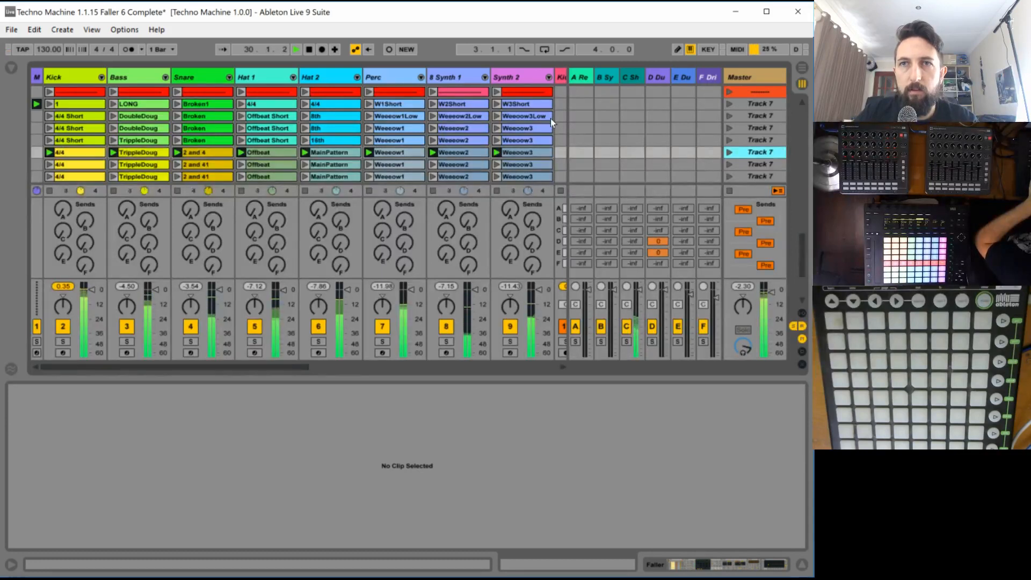
key("space")
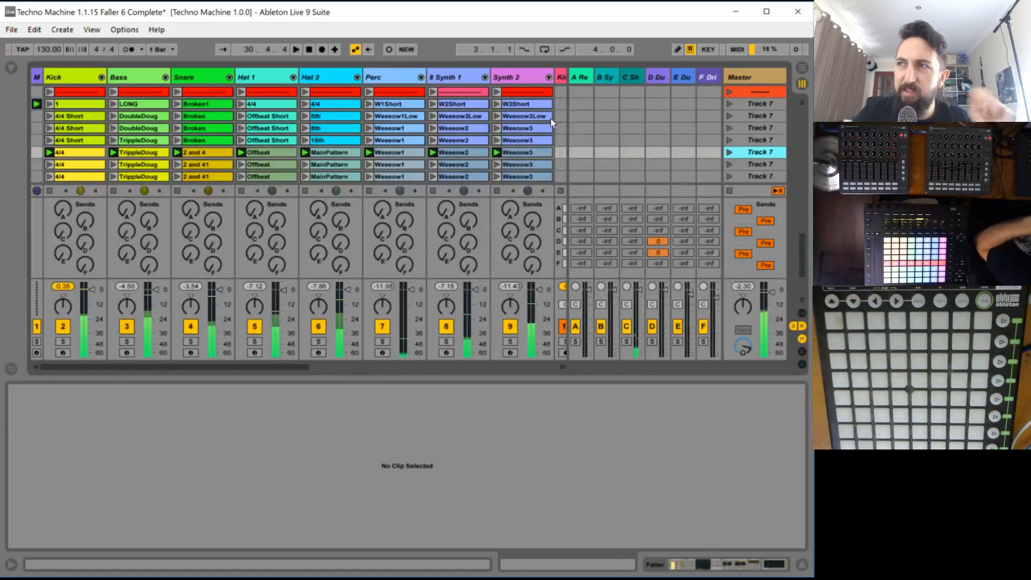
- Solo the Perc, 8 Synth 1 and Synth 2 tracks to hear their Track 7 parts alone, then unsolo them
key("space")
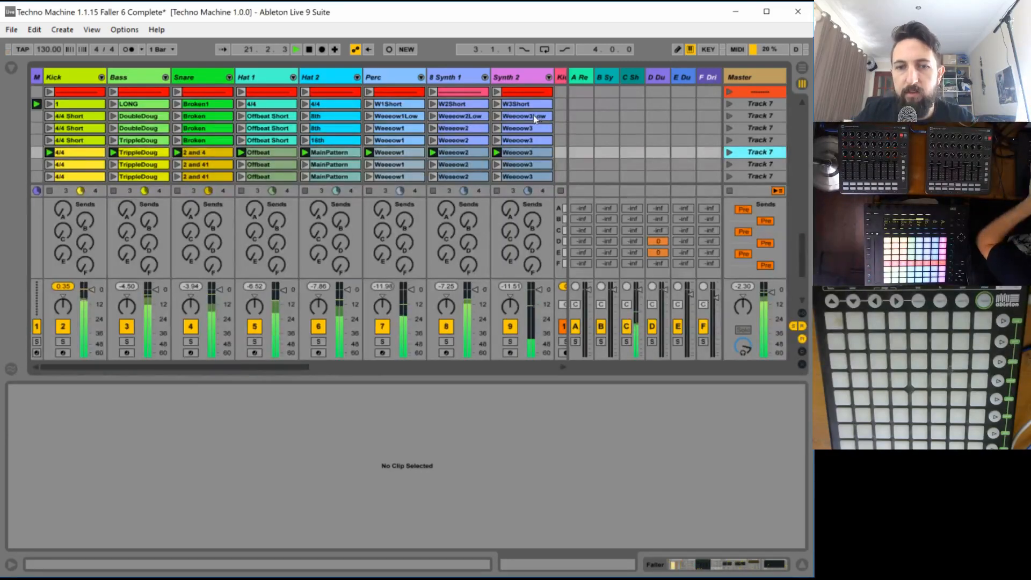
key("space")
left_click(382, 341)
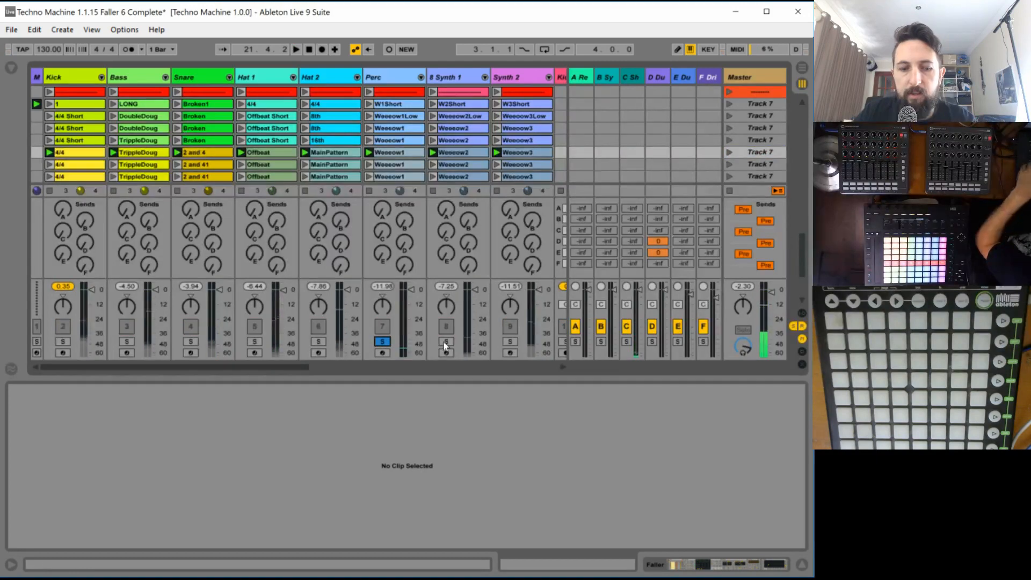
left_click(446, 341, "ctrl")
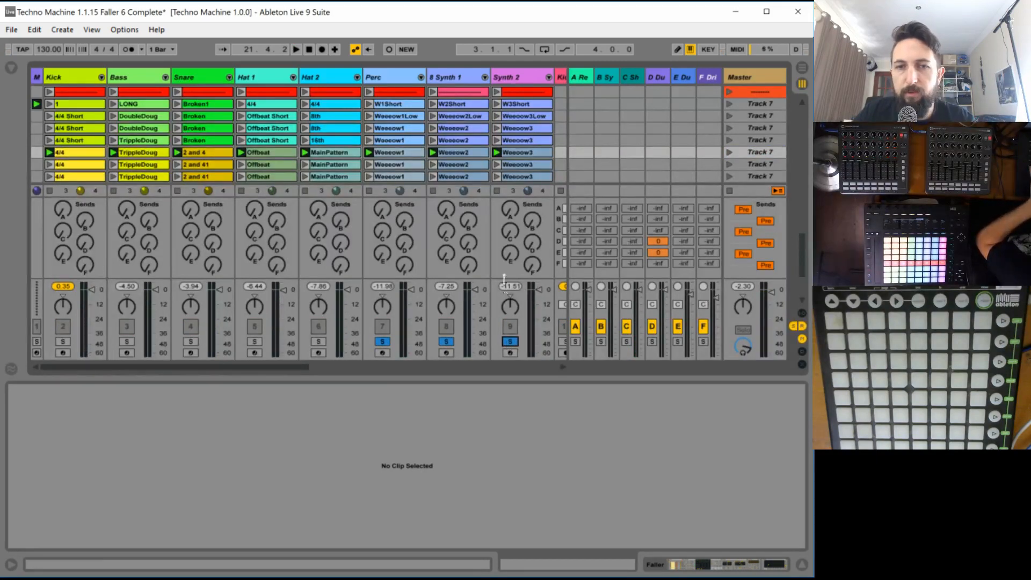
key("space")
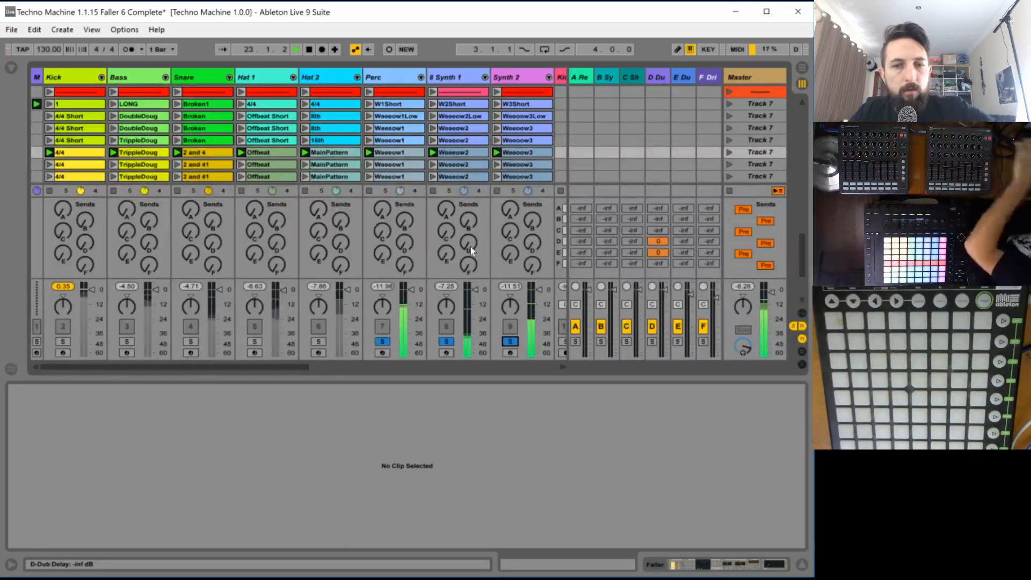
left_click(387, 342)
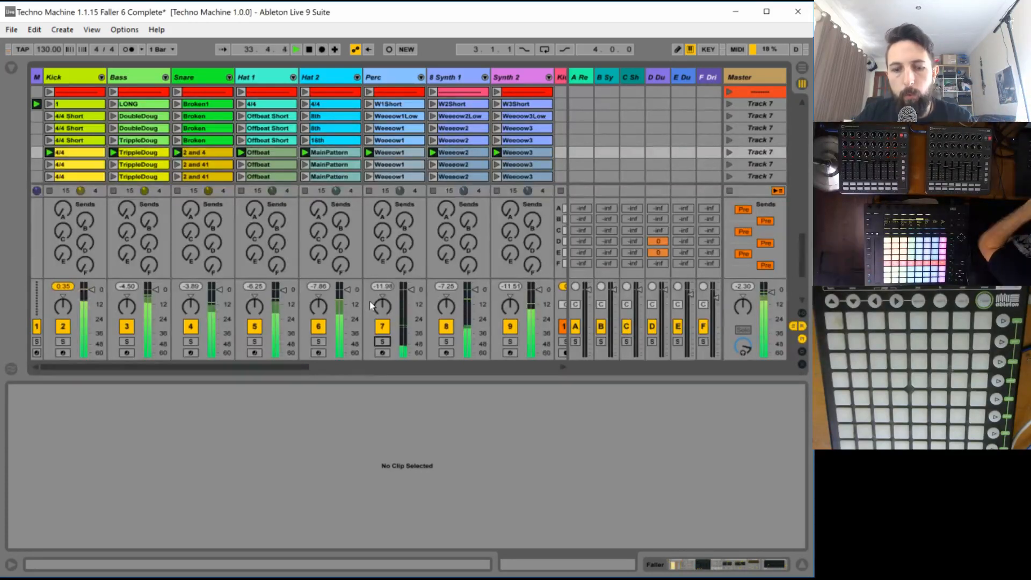
- Launch clip 7 on the soloed Faller track and display chain 7's Operator in the Fallers rack
left_click_drag(272, 366, 523, 357)
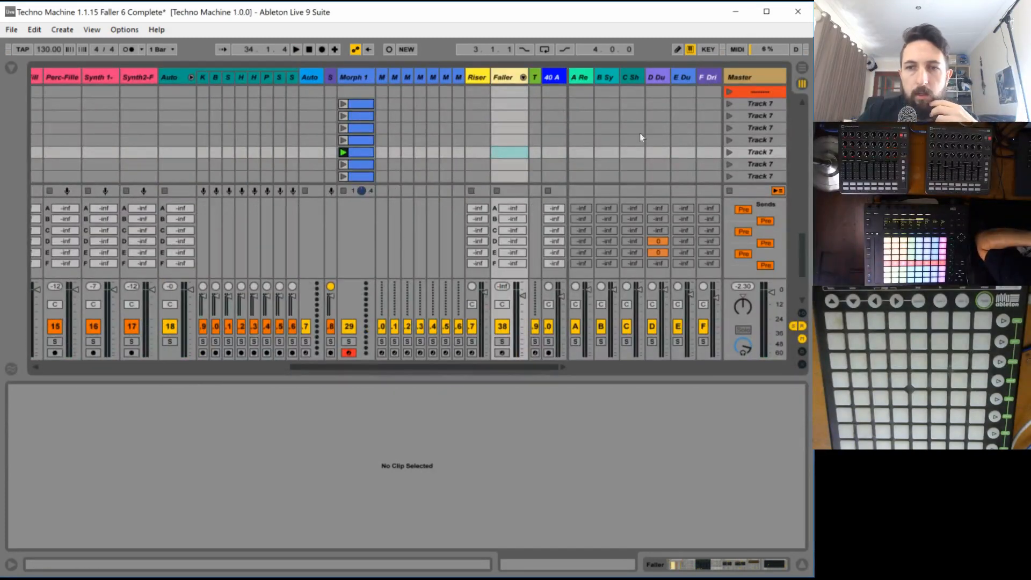
left_click_drag(803, 247, 803, 115)
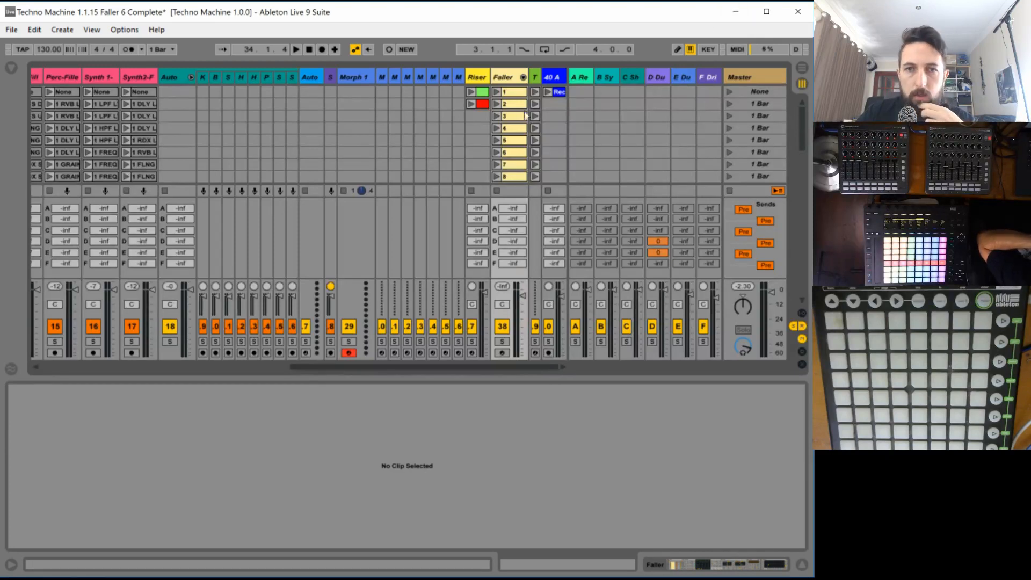
left_click(497, 166)
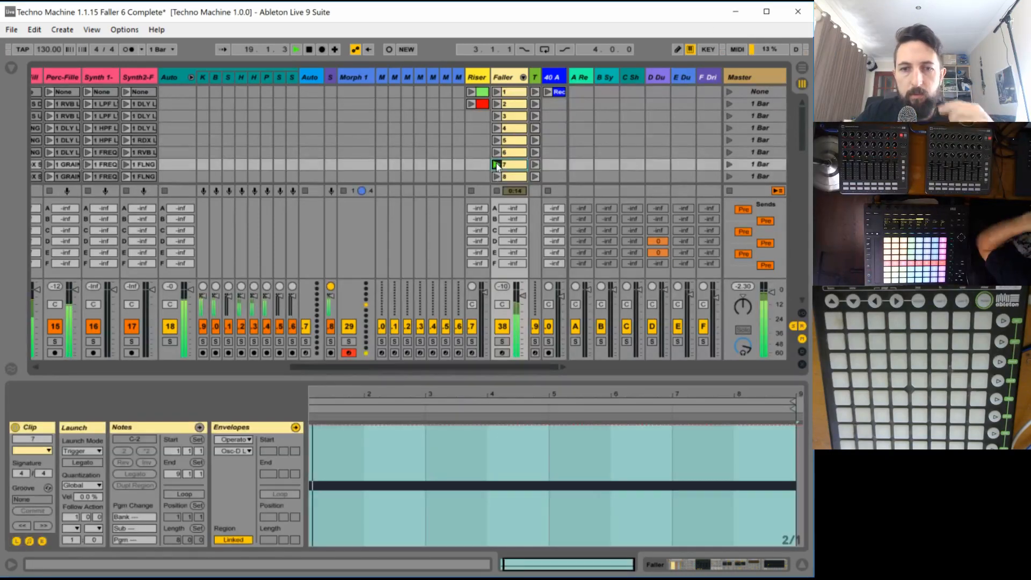
left_click(509, 91)
left_click(507, 74)
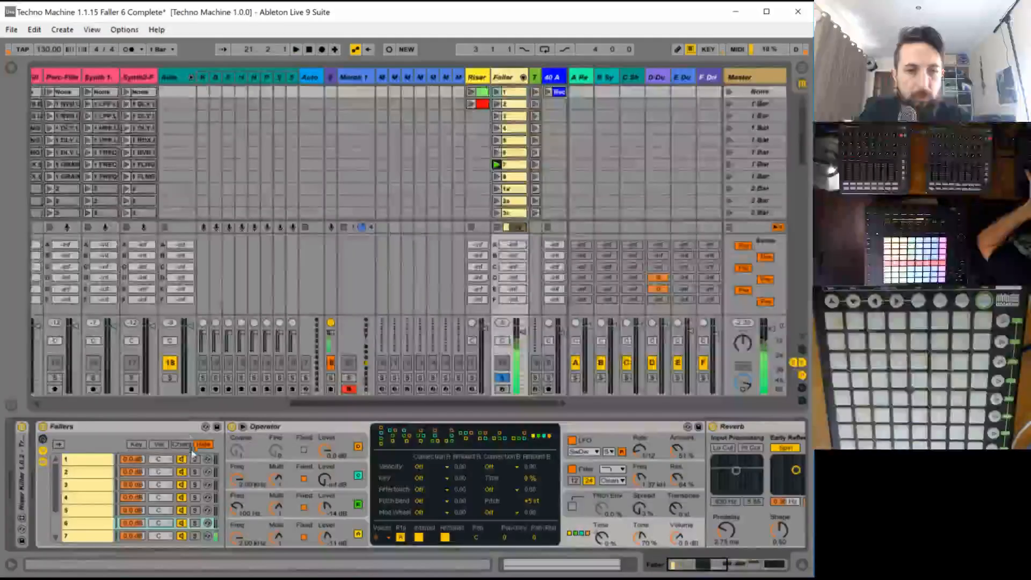
left_click(87, 523)
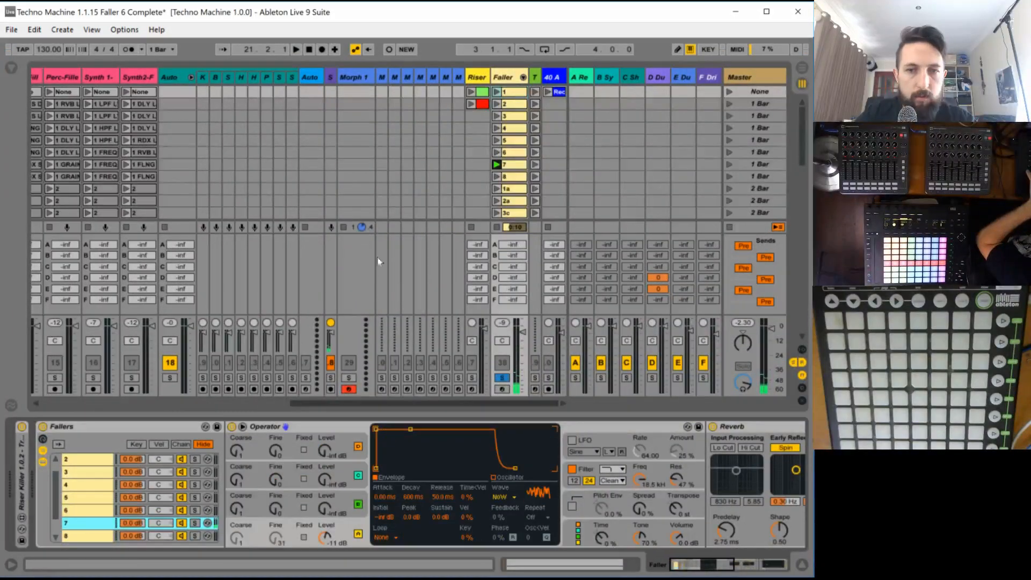
left_click(497, 166)
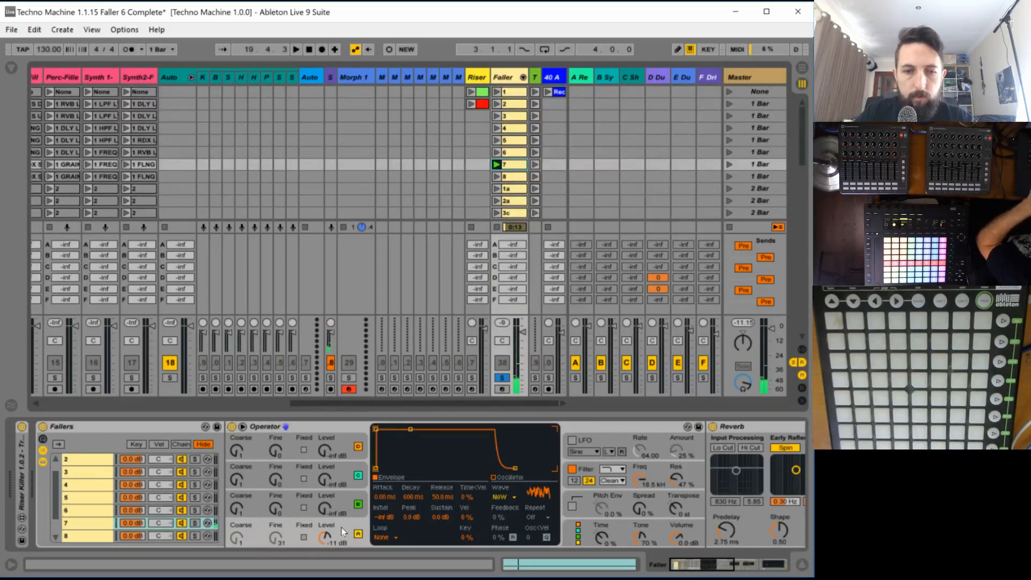
- Set oscillator A of chain 7's Operator to the Square D waveform and switch it to fixed frequency
left_click(498, 497)
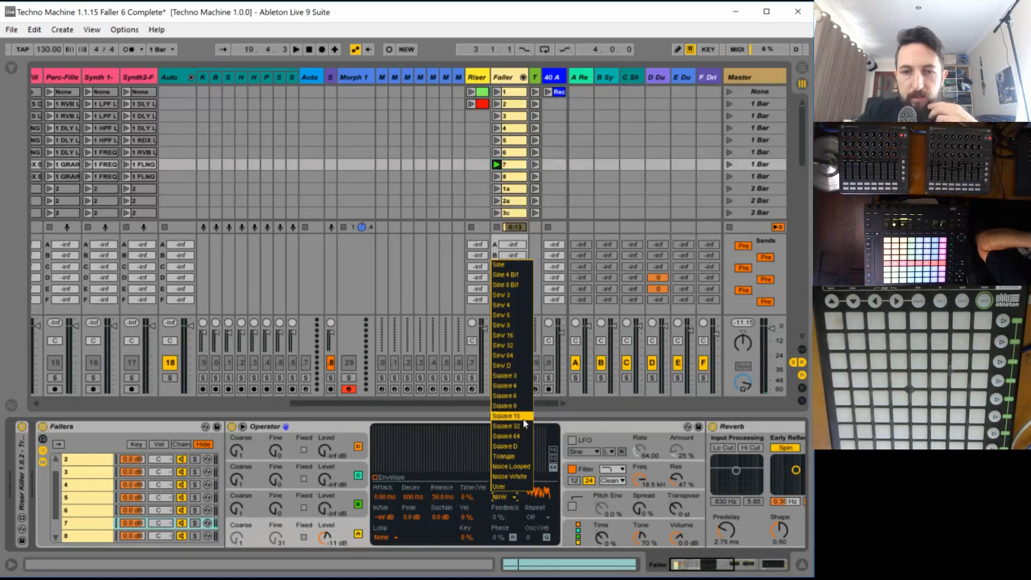
left_click(515, 445)
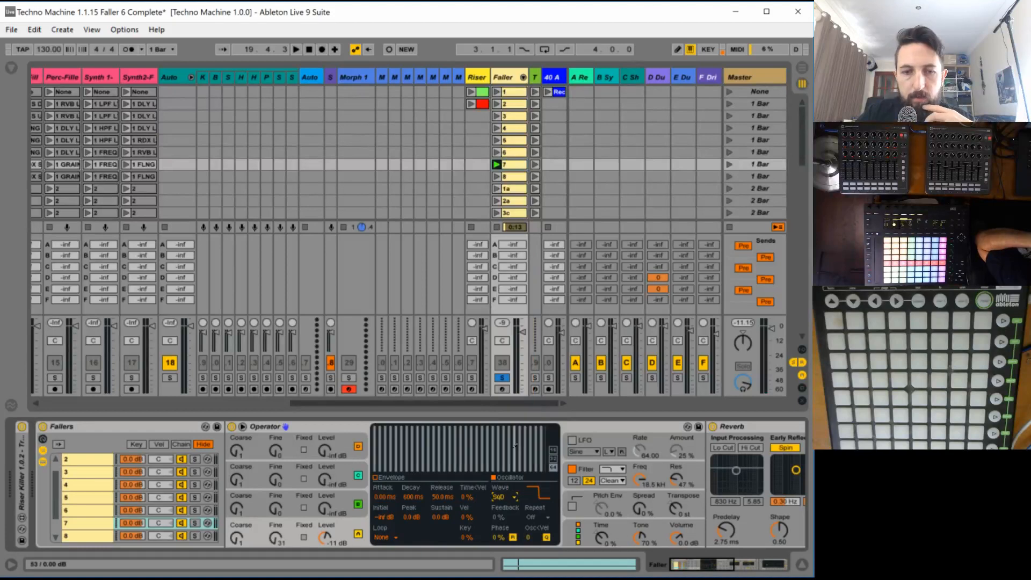
left_click(305, 538)
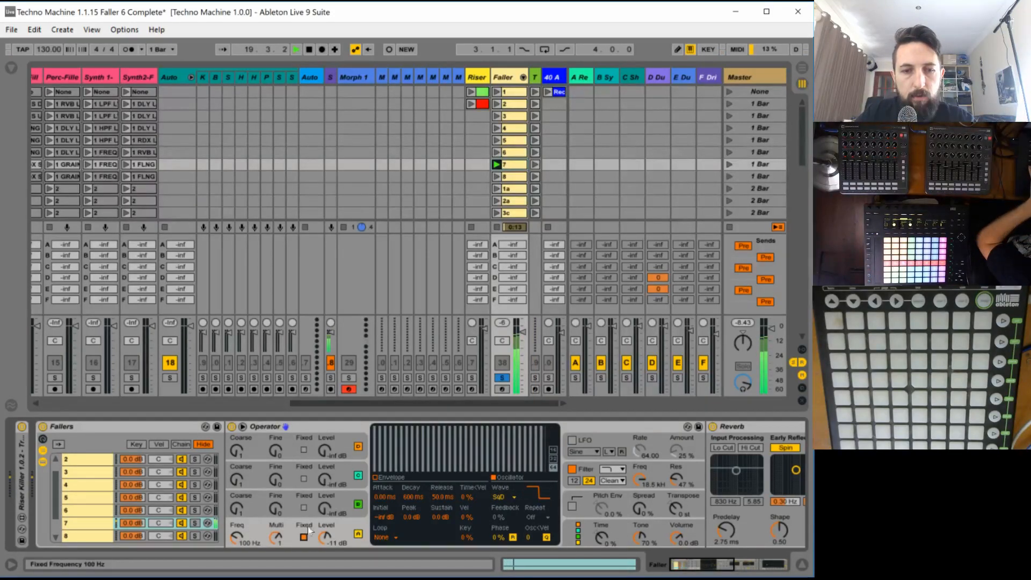
- Unsolo the Faller track and tune oscillator A's fixed frequency to about 201 Hz against the full mix
left_click(500, 378)
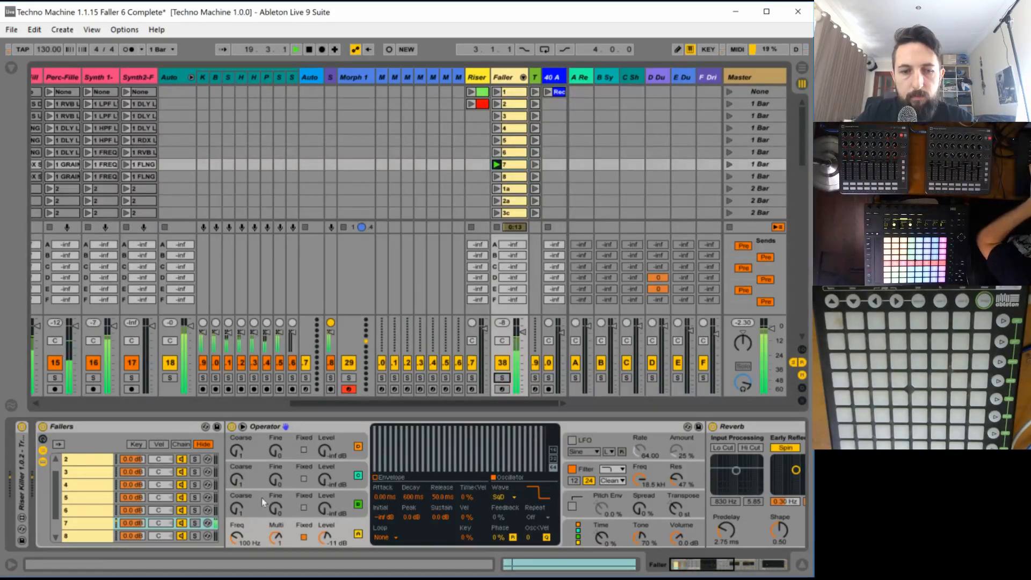
left_click_drag(241, 542, 241, 521)
key("space")
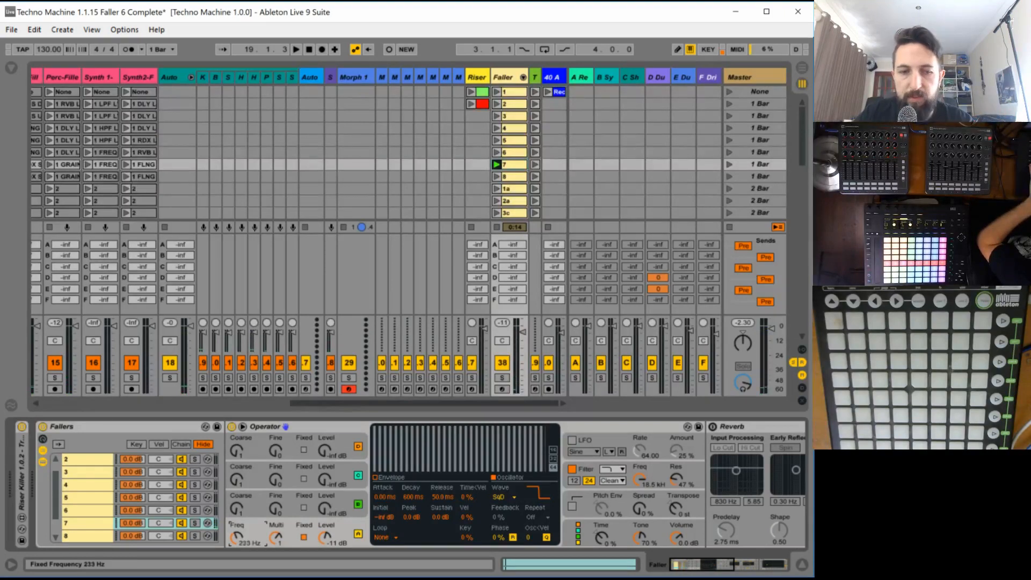
key("space")
left_click_drag(241, 536, 239, 538)
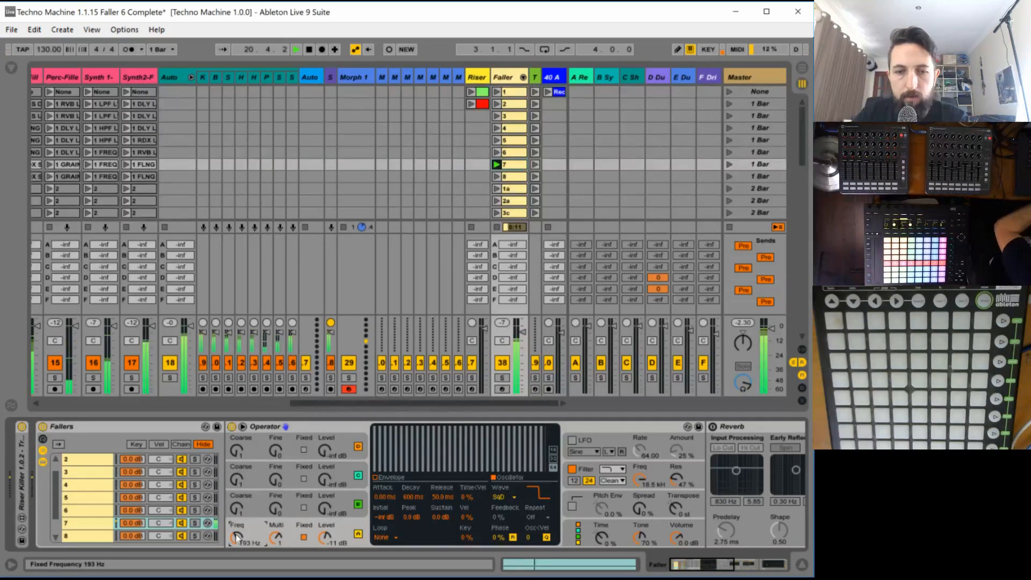
- Turn off oscillators B, C and D in chain 7's Operator
left_click(586, 440)
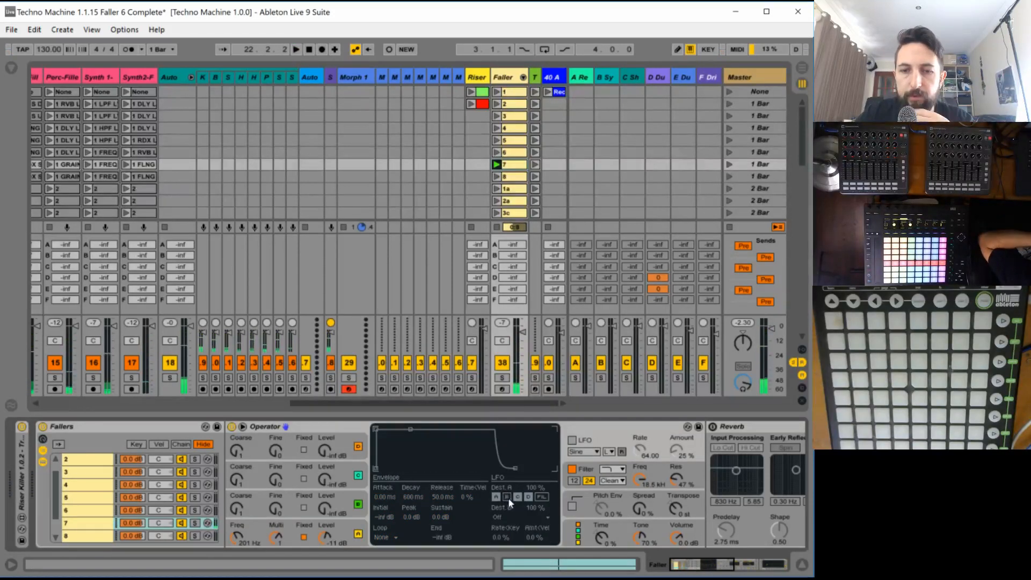
left_click(364, 506)
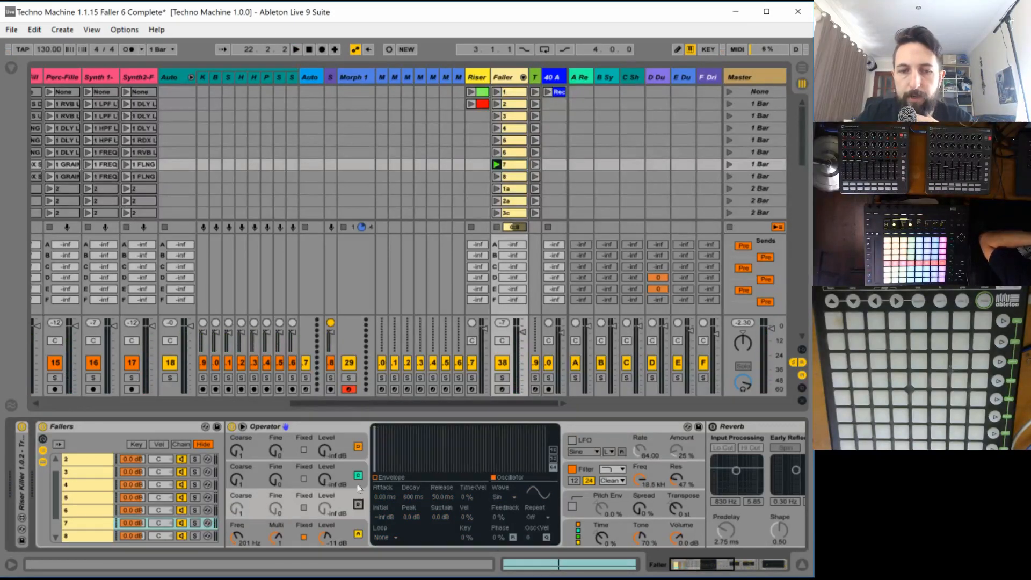
left_click(358, 446)
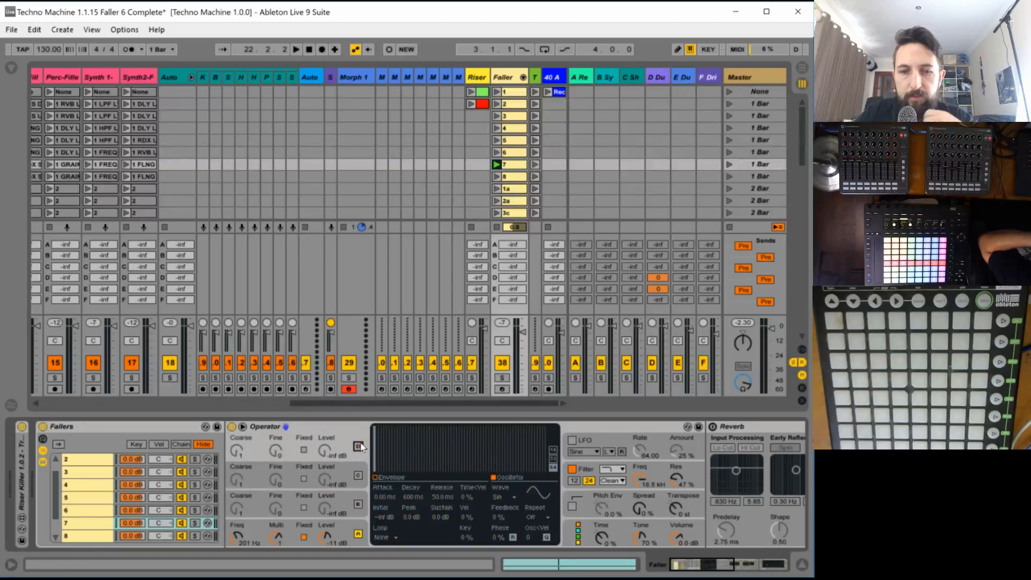
- Enable the Operator's LFO with an amount of 82 % and change its waveform to Square
left_click(573, 440)
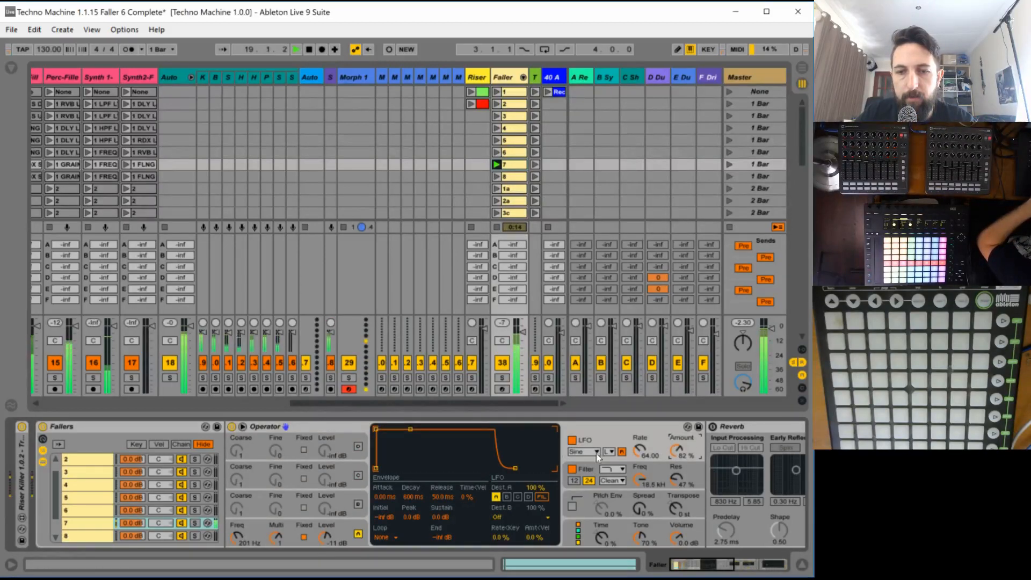
left_click(596, 454)
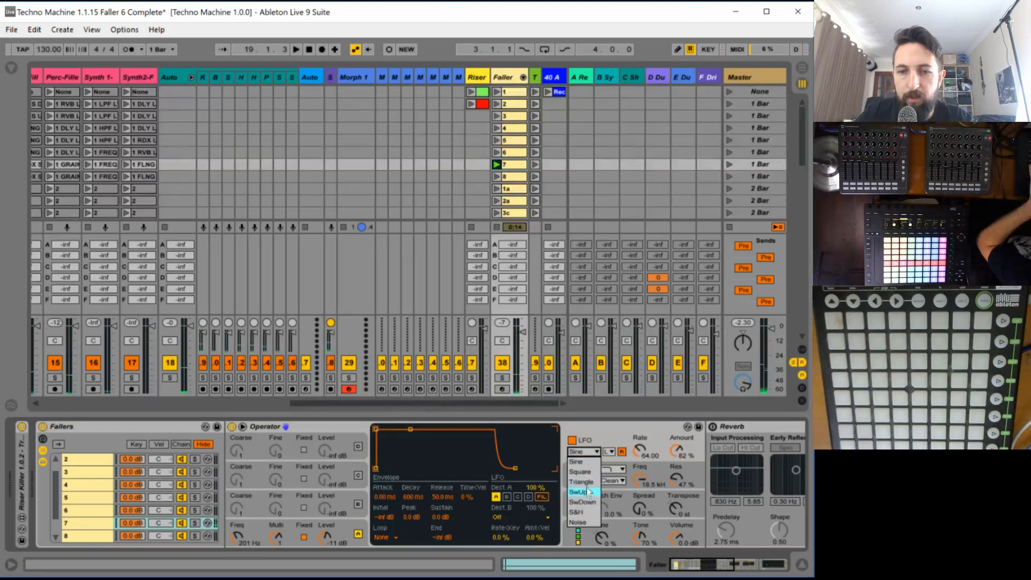
left_click(583, 472)
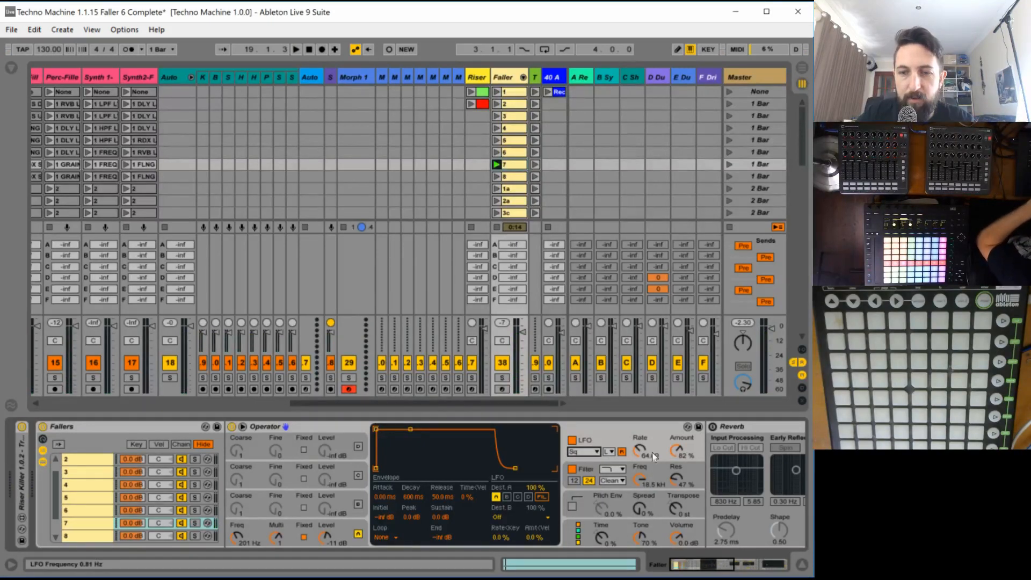
- Set the LFO rate to about 29.1 Hz and its amount to 100 % while clip 7 plays
key("space")
left_click_drag(642, 452, 642, 413)
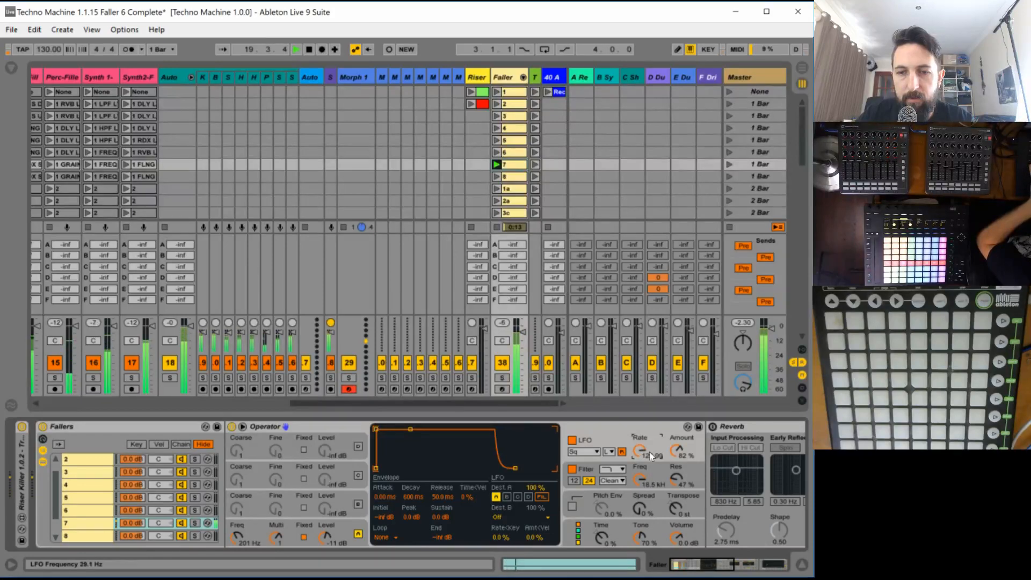
left_click_drag(678, 451, 667, 439)
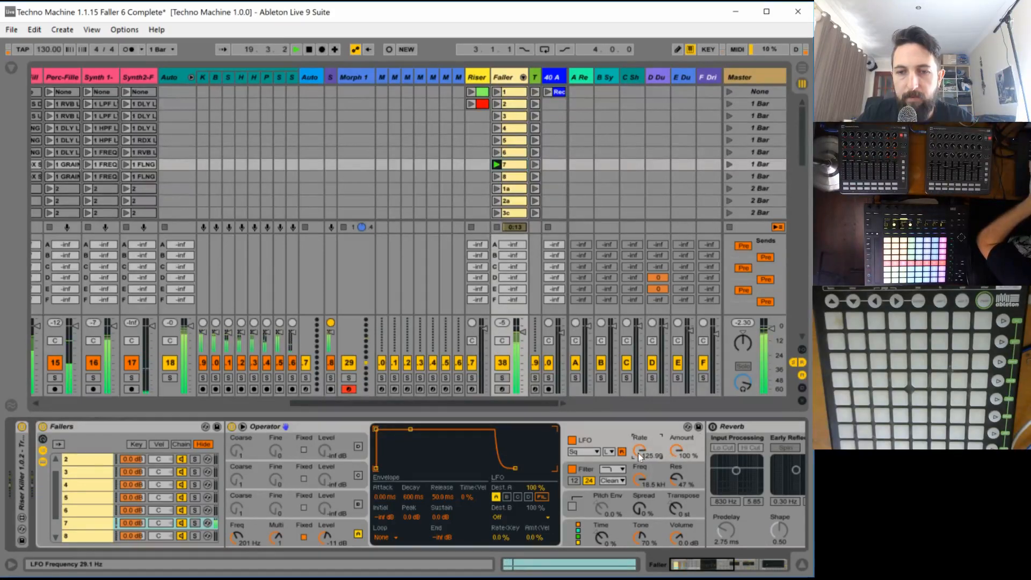
- With a 1/4 grid, draw an LFO Rate envelope in clip 7 falling from maximum near the start to mid-level at bar 5
left_click(508, 168)
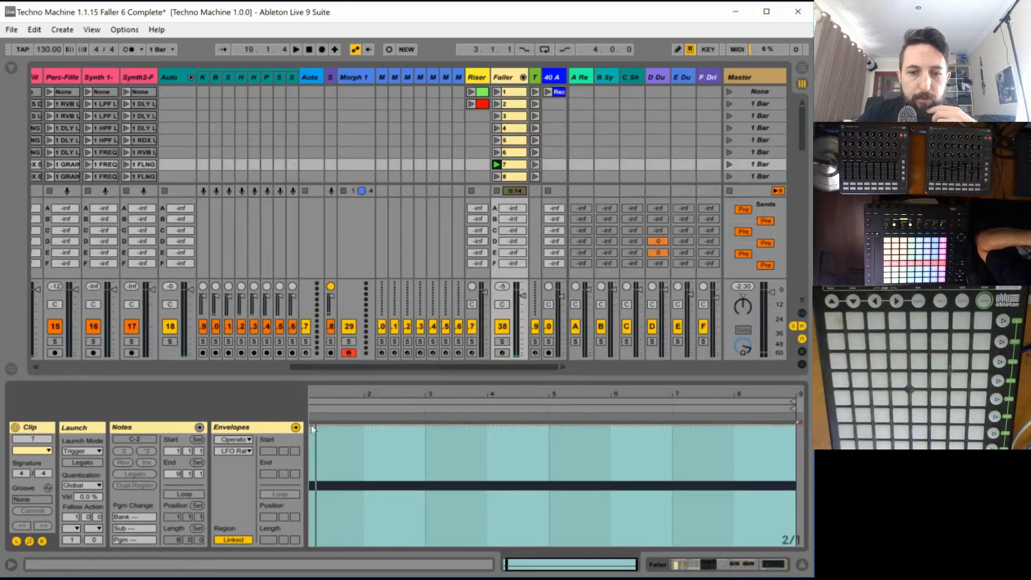
left_click_drag(510, 563, 509, 551)
key("space")
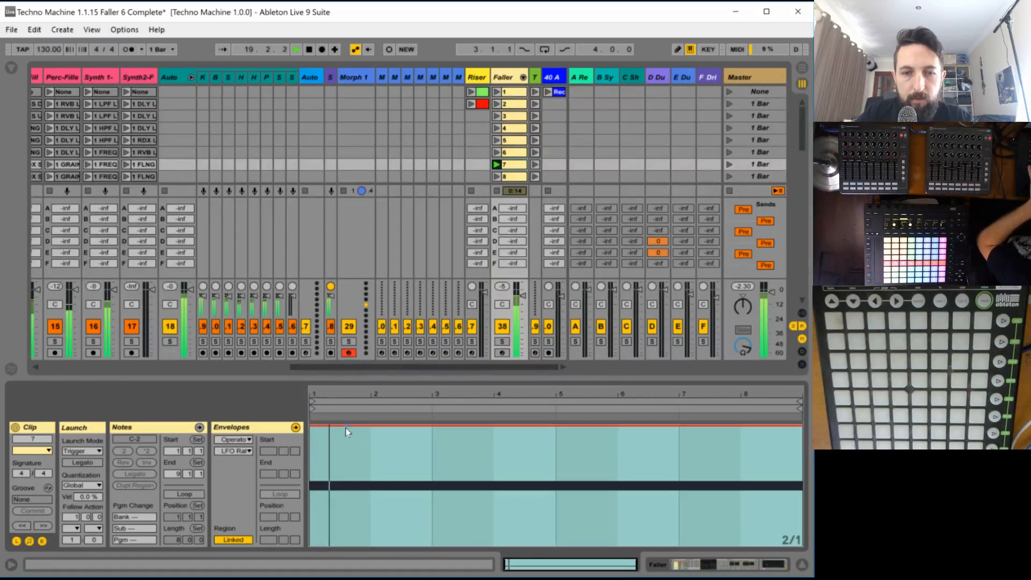
key("space")
key("space")
key("space")
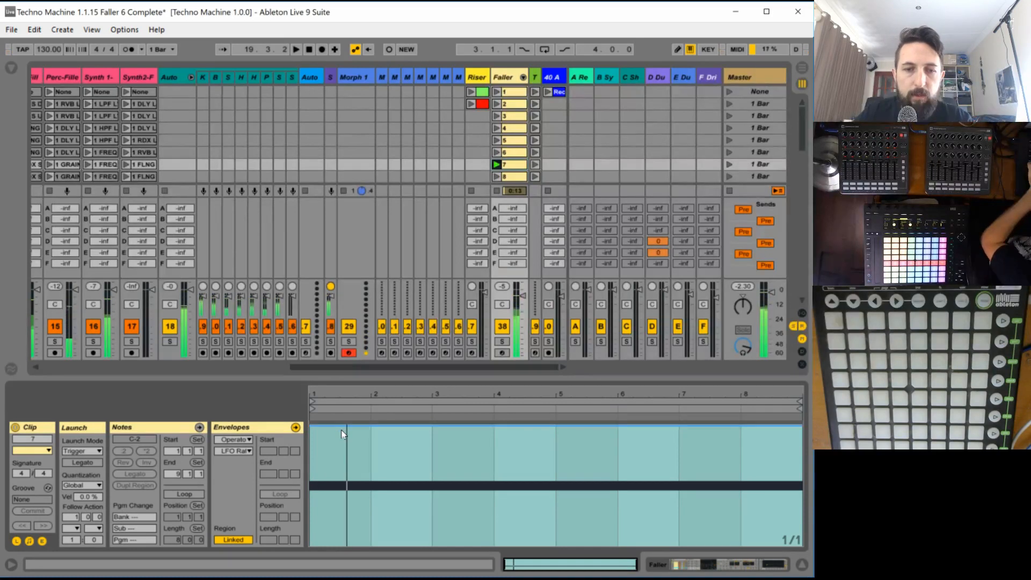
key("space")
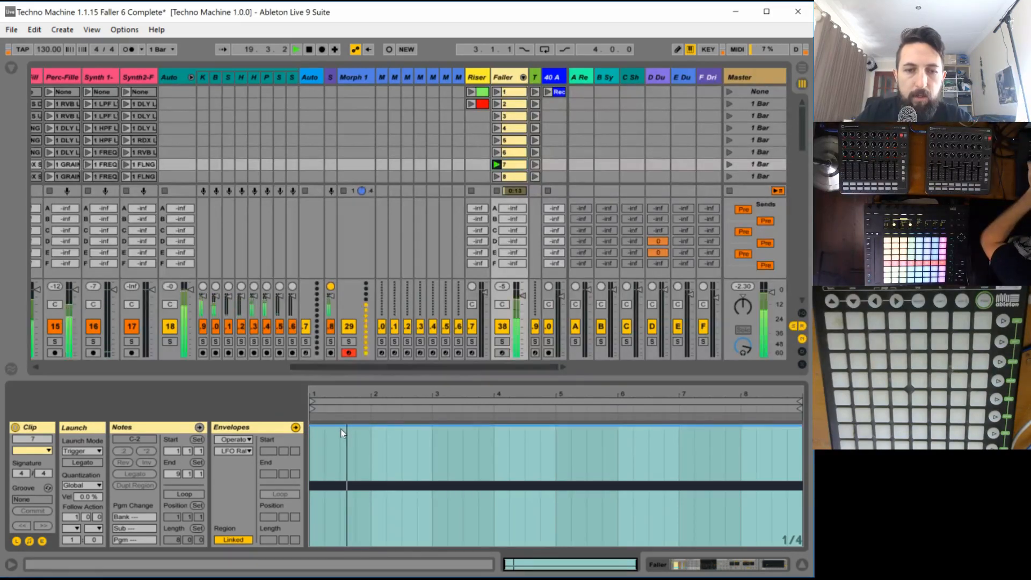
left_click(322, 427)
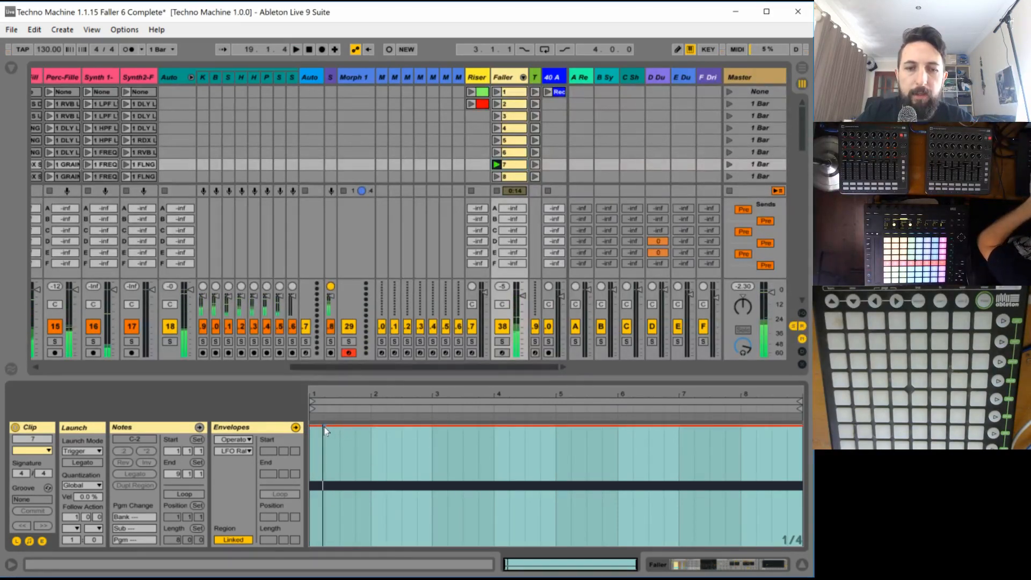
left_click_drag(340, 426, 555, 484)
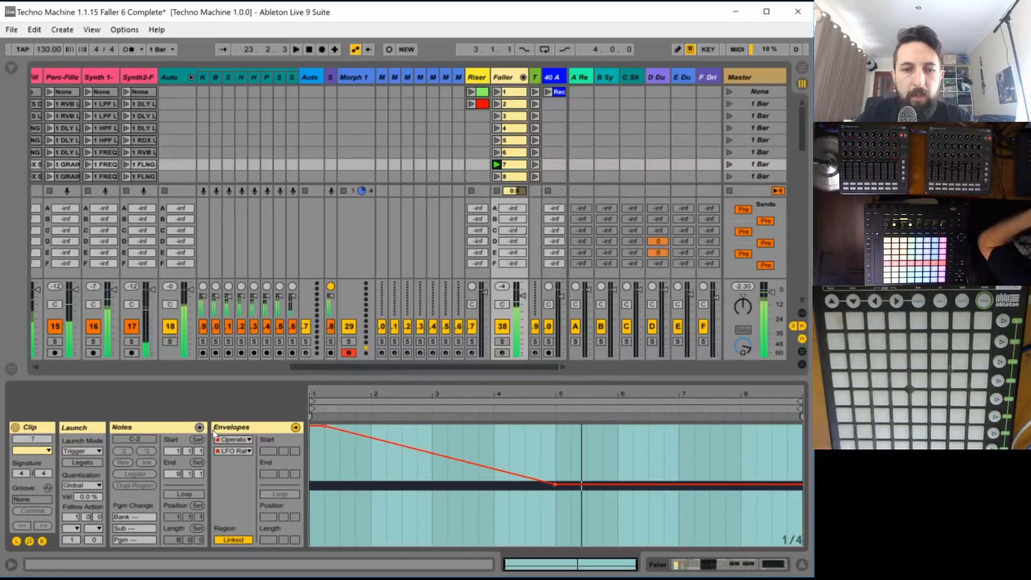
- Reduce the LFO amount in chain 7's Operator to 48 %
left_click(500, 78)
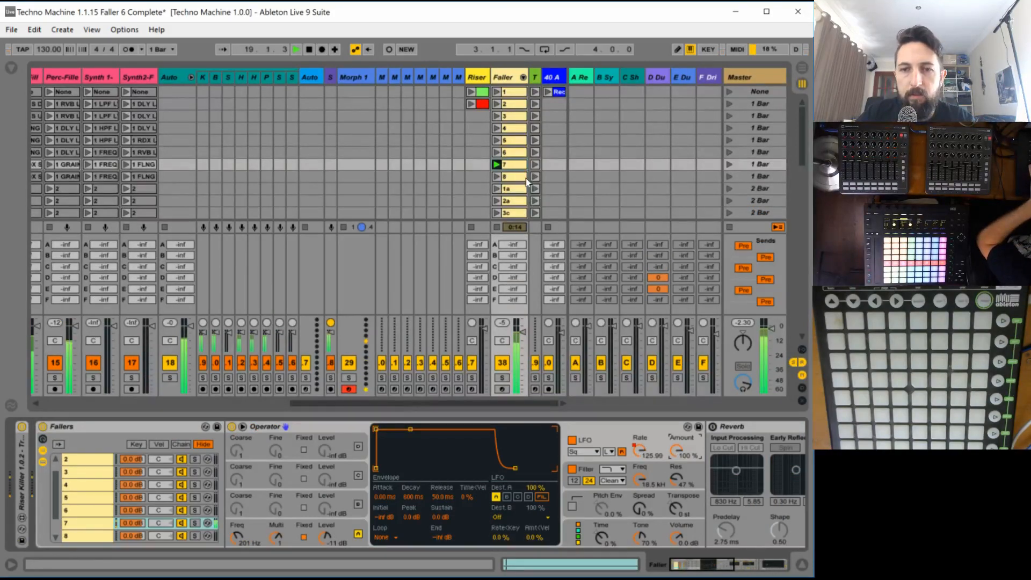
left_click_drag(676, 451, 676, 486)
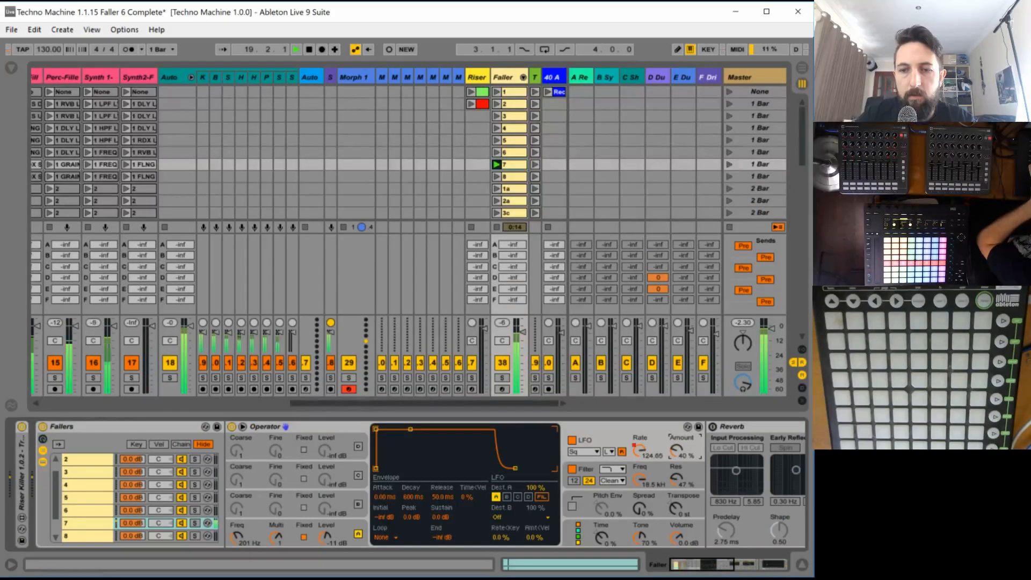
left_click_drag(676, 451, 676, 447)
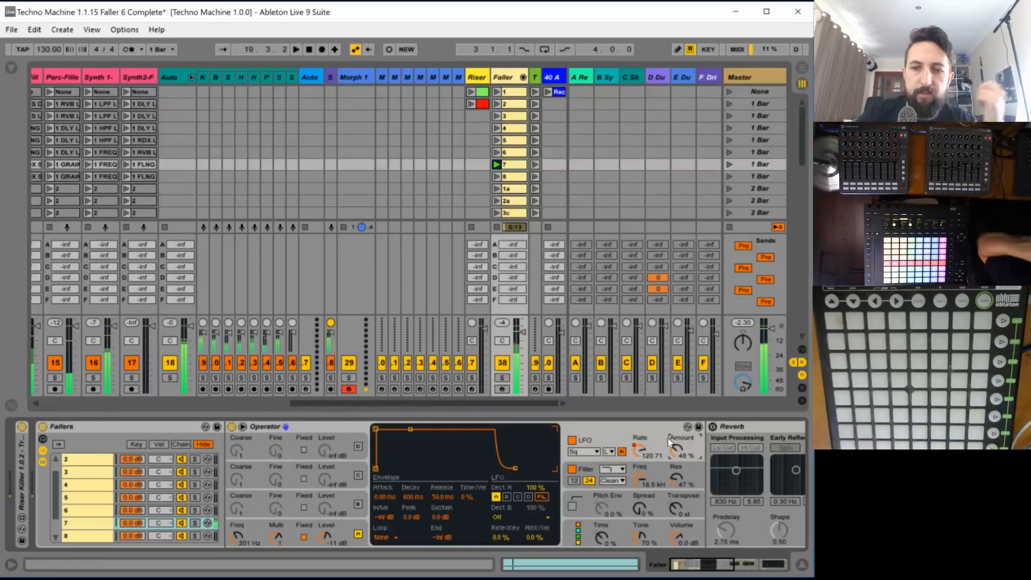
- Shape clip 7's LFO Amount envelope to hold mid-level until bar 3 and rise to maximum at bar 5
double_click(506, 165)
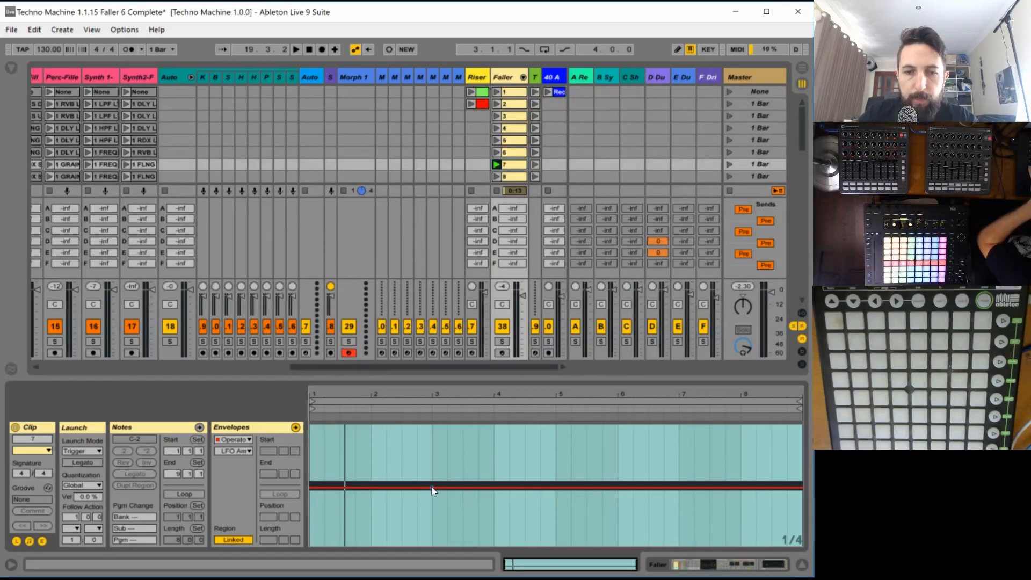
left_click_drag(479, 488, 556, 426)
key("space")
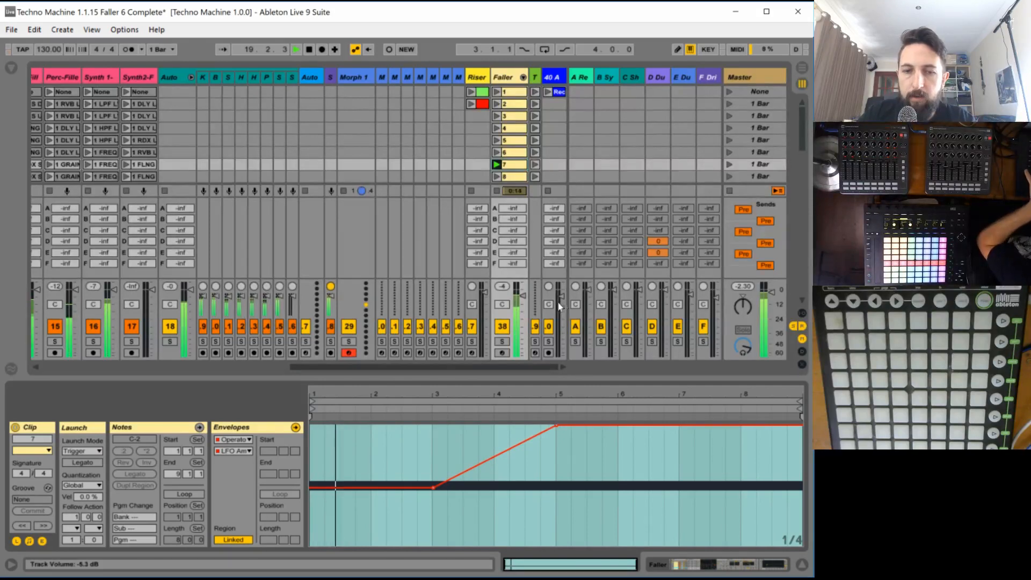
- Solo the Faller track and extend clip 7's LFO Rate envelope with a rise from bar 5 to maximum at the clip's end
left_click(501, 341)
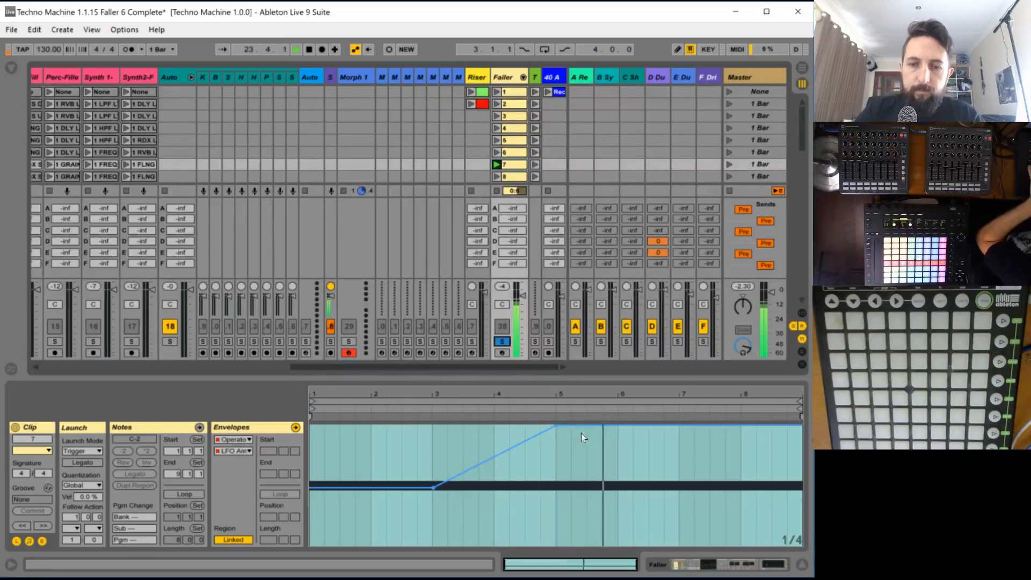
left_click(234, 450)
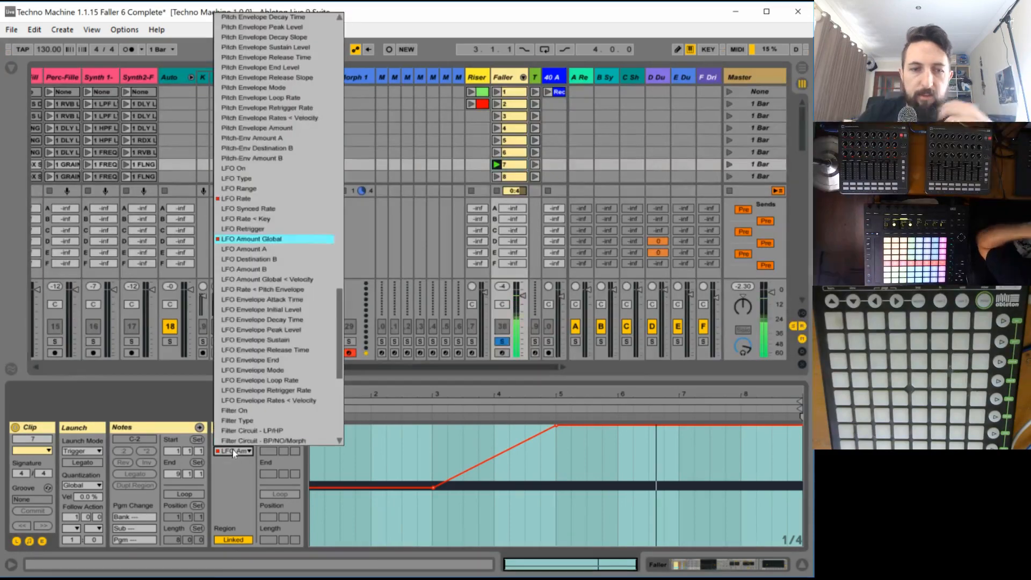
left_click(274, 198)
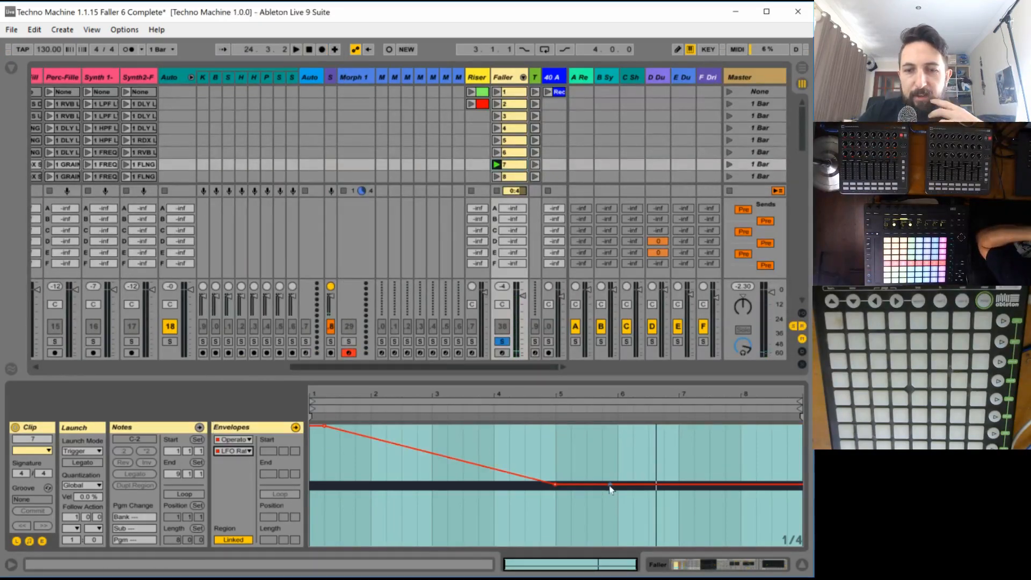
left_click_drag(609, 485, 801, 425)
key("space")
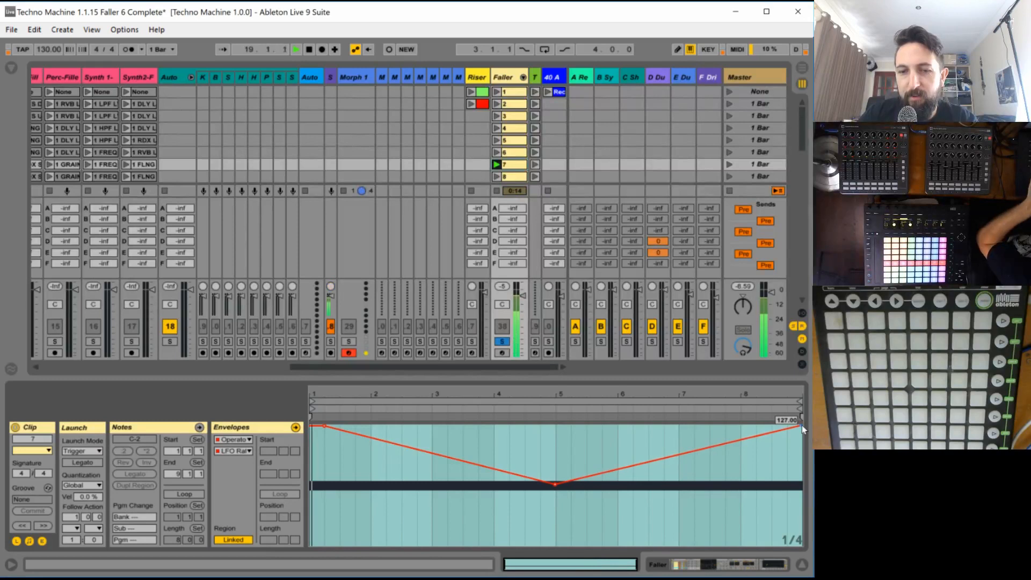
- Hold clip 7's LFO Amount envelope at maximum until bar 7 and drop it to 0 % just before the clip's end
left_click(228, 454)
left_click(253, 278)
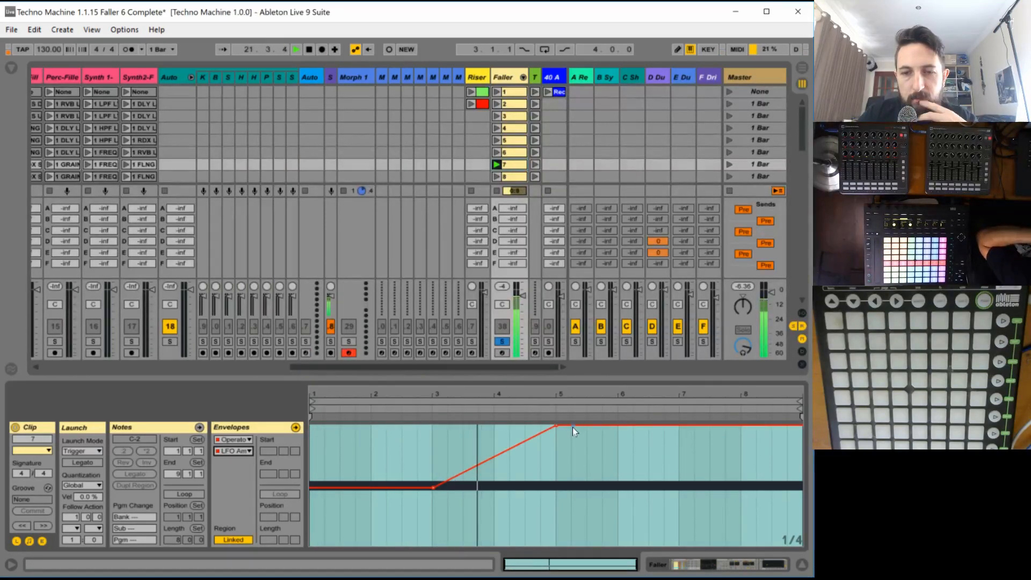
left_click(679, 426)
left_click_drag(722, 425, 791, 545)
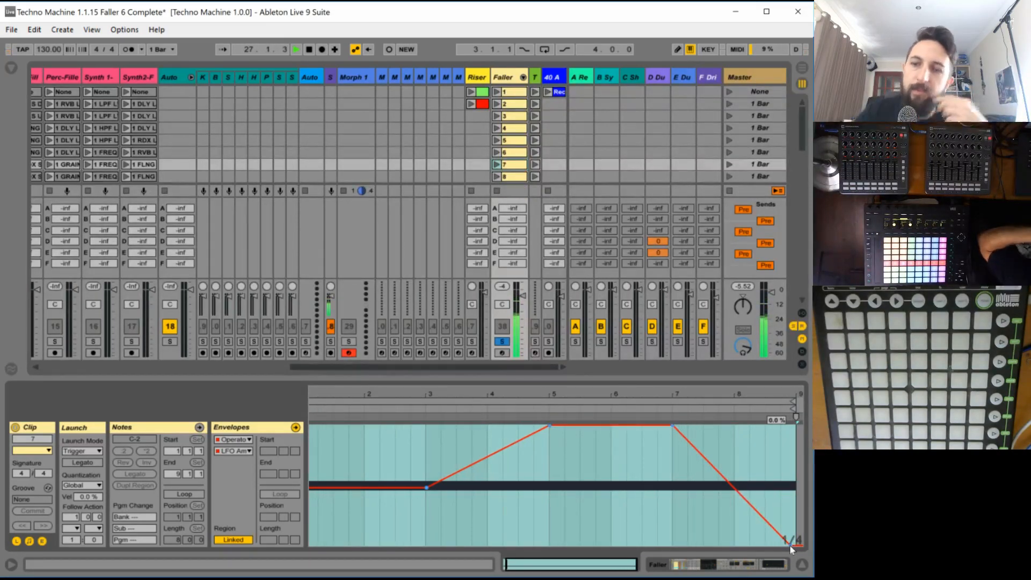
mouse_move(791, 545)
left_mouse_down()
mouse_move(780, 543)
mouse_move(798, 544)
left_mouse_up()
key("ctrl+z")
left_click(763, 533)
key("ctrl+a")
key("ctrl+z")
left_click(693, 516)
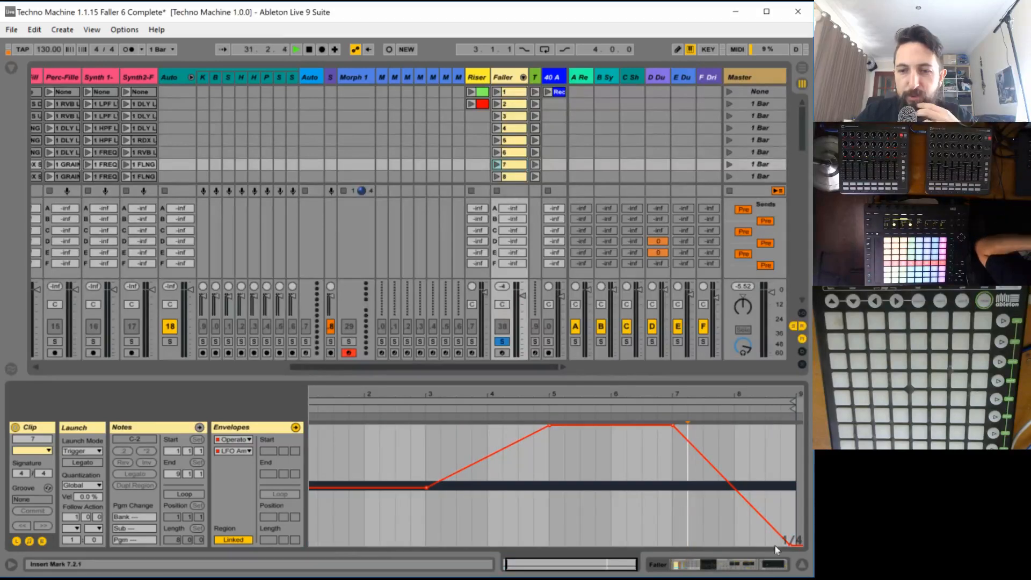
left_click_drag(788, 545, 780, 544)
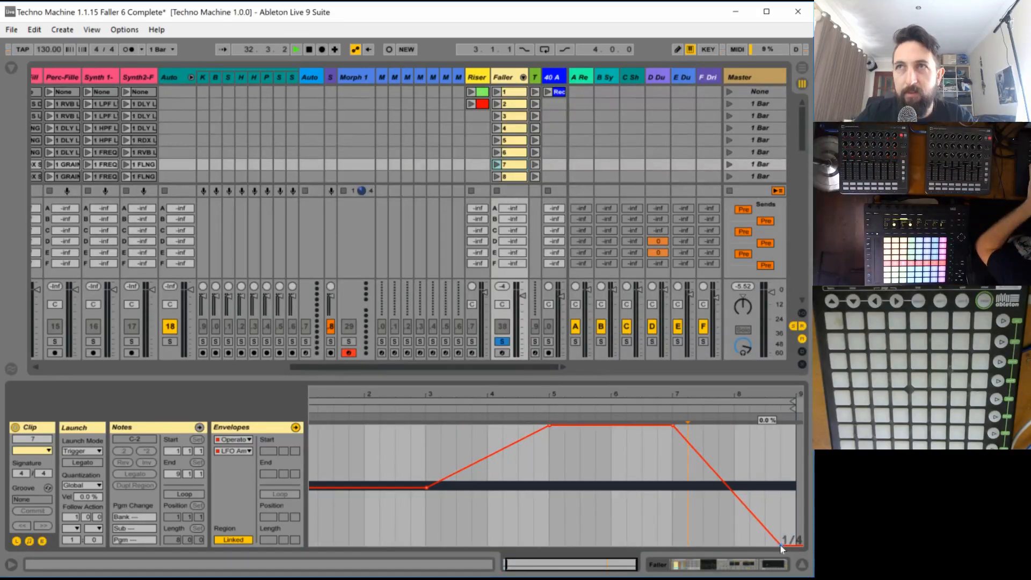
- Play clip 7 and try the SwDown waveform for the Operator's LFO, returning it to Square
left_click(497, 165)
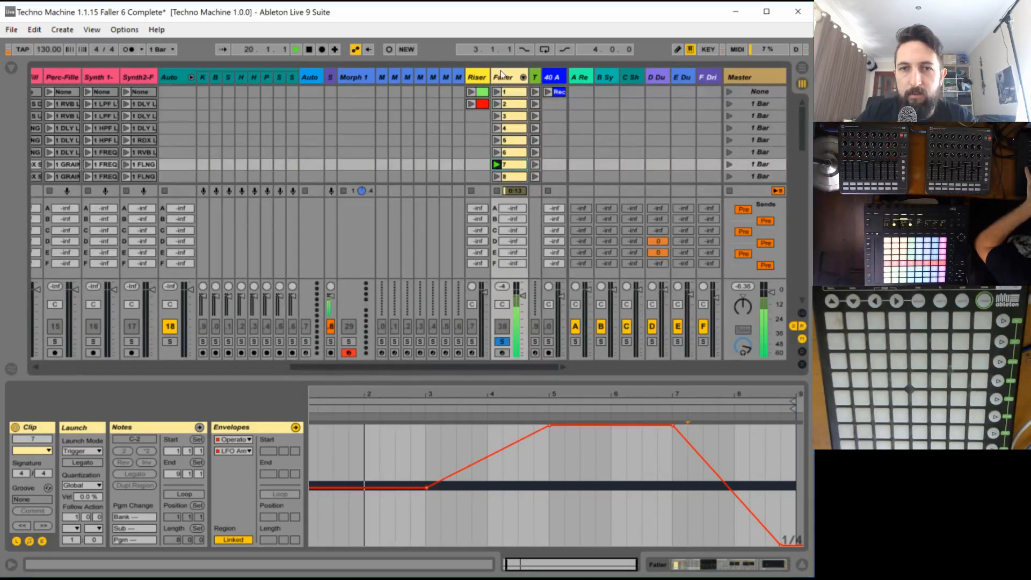
left_click(501, 76)
left_click(585, 454)
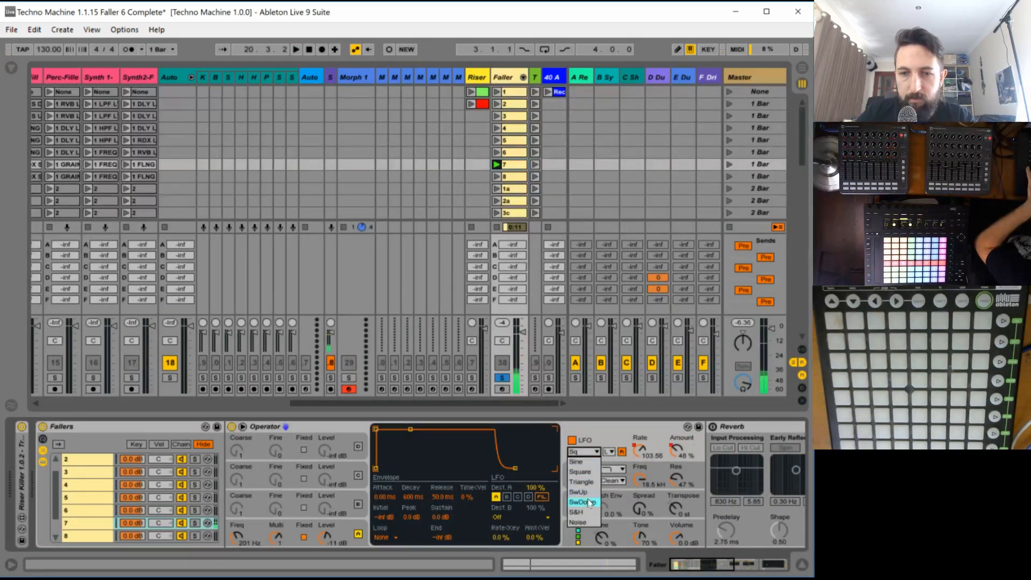
left_click(588, 501)
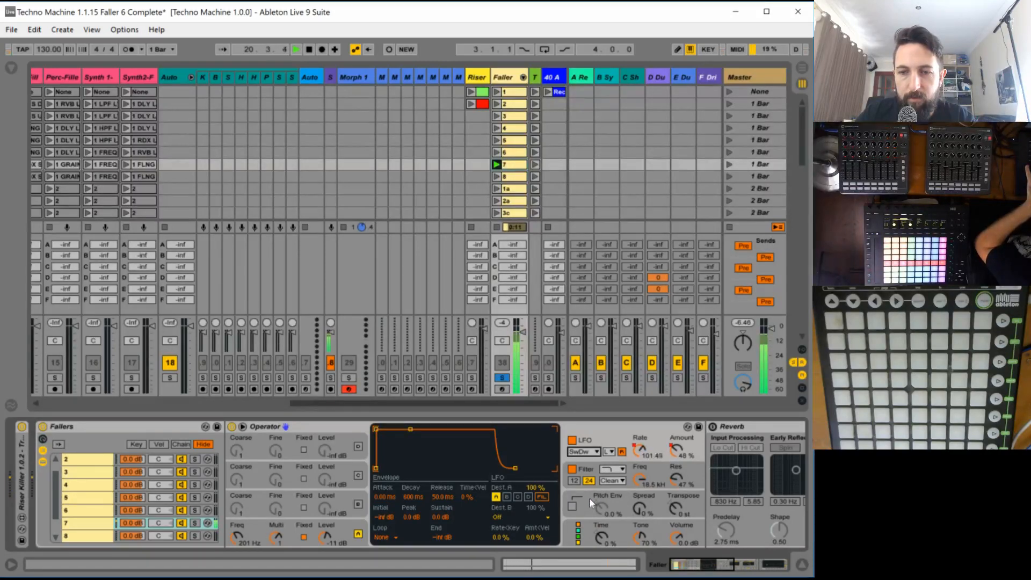
left_click(576, 452)
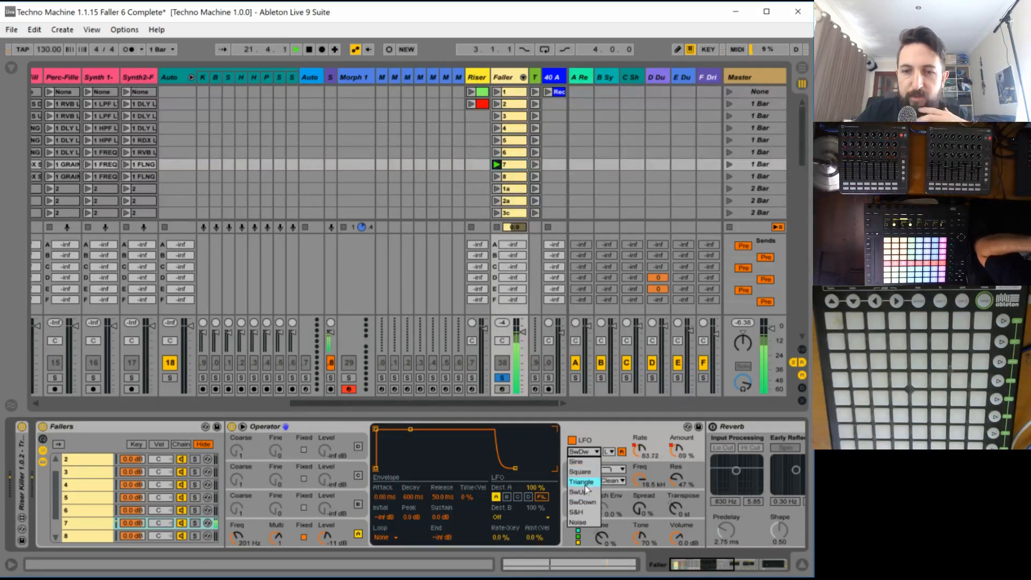
left_click(580, 471)
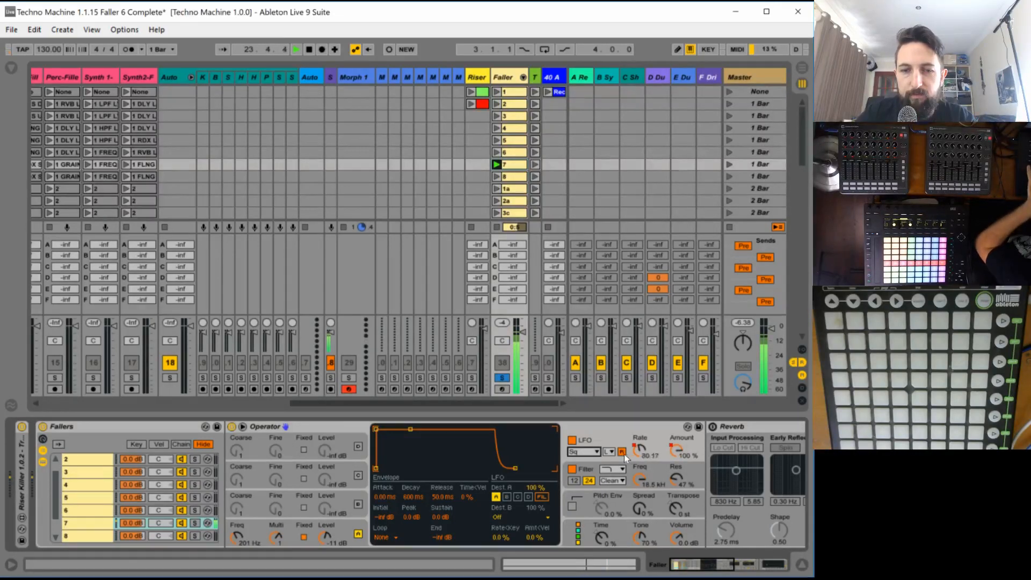
- Set oscillator C in chain 7's Operator to Noise White and raise its level to about -4.7 dB
left_click(590, 530)
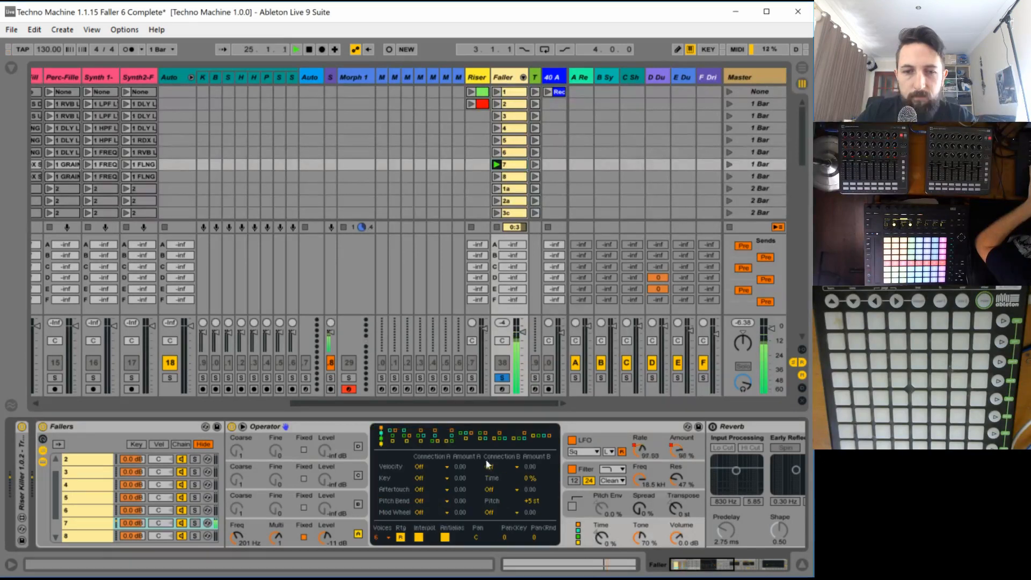
left_click(346, 465)
left_click(513, 497)
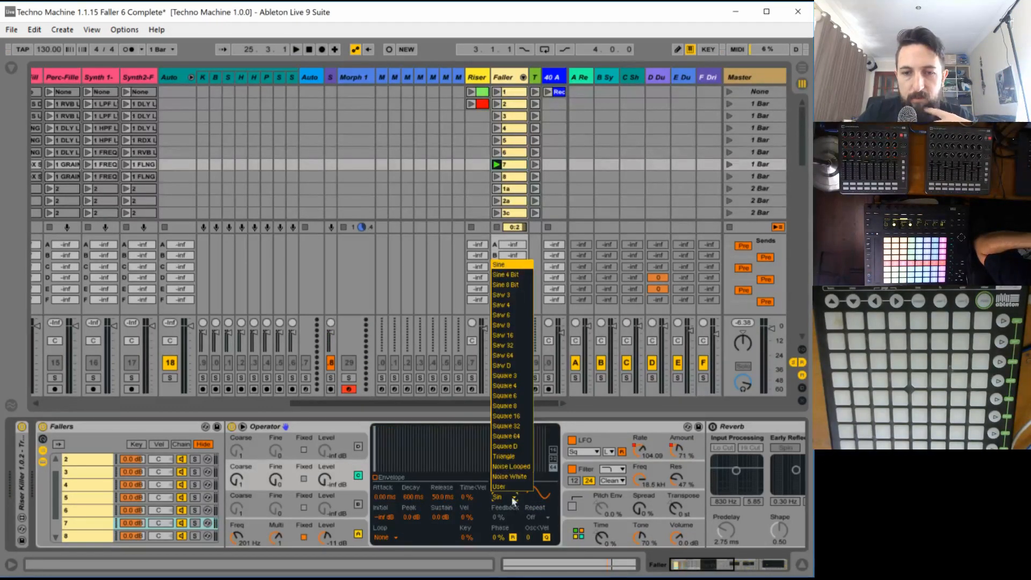
left_click(514, 477)
left_click_drag(324, 480, 324, 438)
key("space")
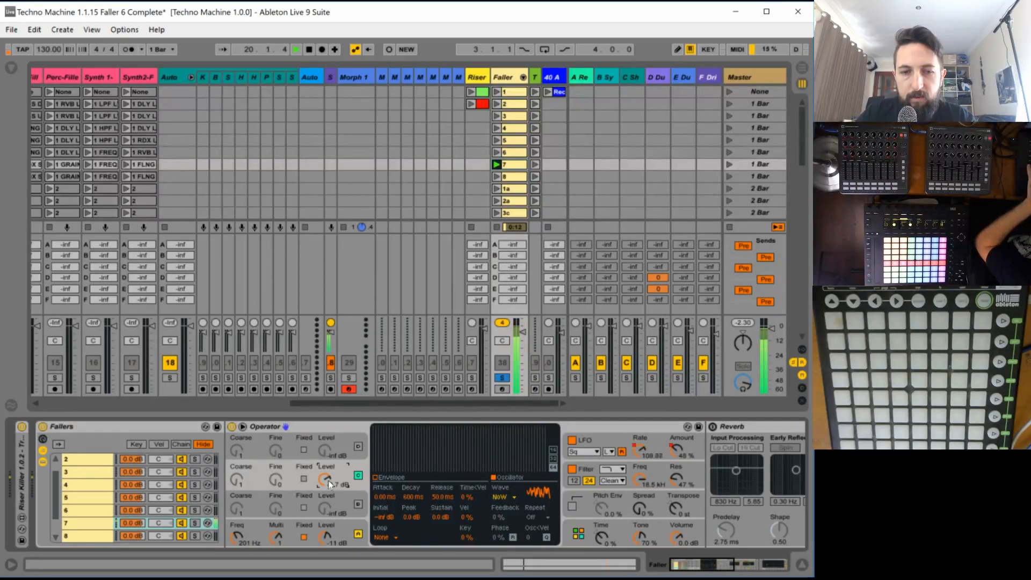
- Give oscillator C a long decay falling to a sustain of -inf dB in its envelope
left_click(375, 477)
key("space")
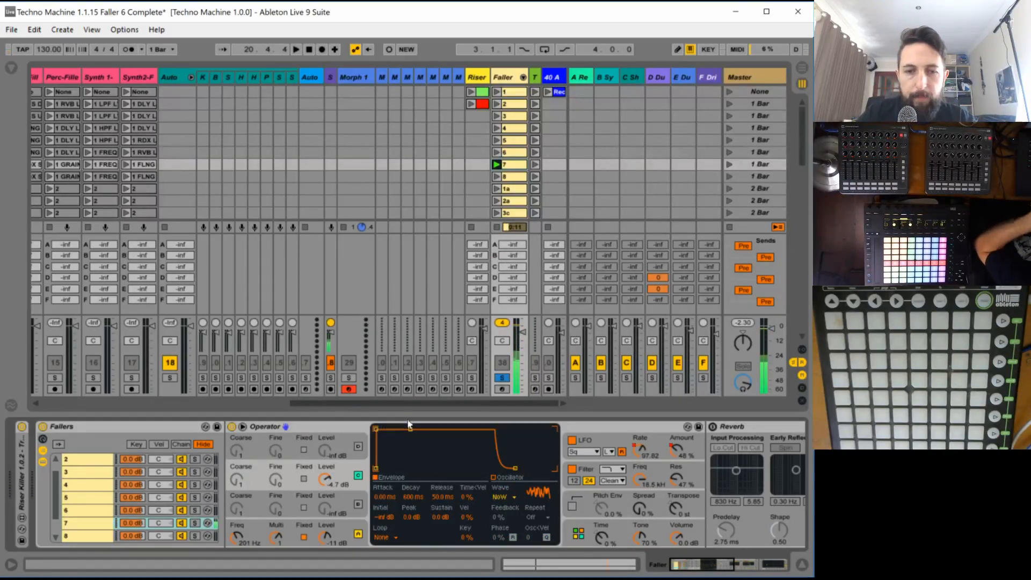
left_click_drag(410, 429, 435, 468)
key("space")
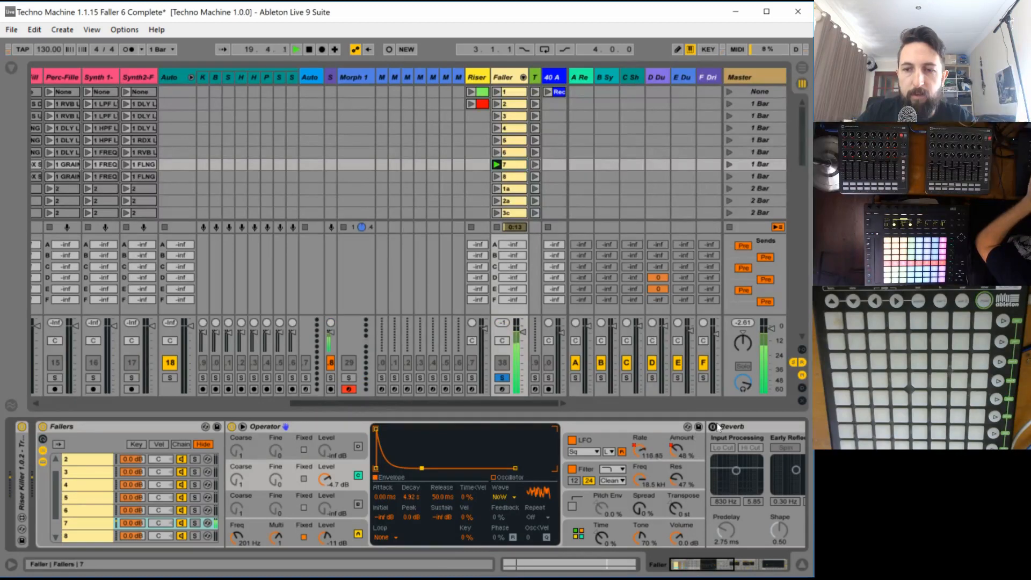
- Set the Reverb's Dry/Wet to 37 %, unsolo the Faller track and relaunch clip 7 in the full mix
left_click(754, 568)
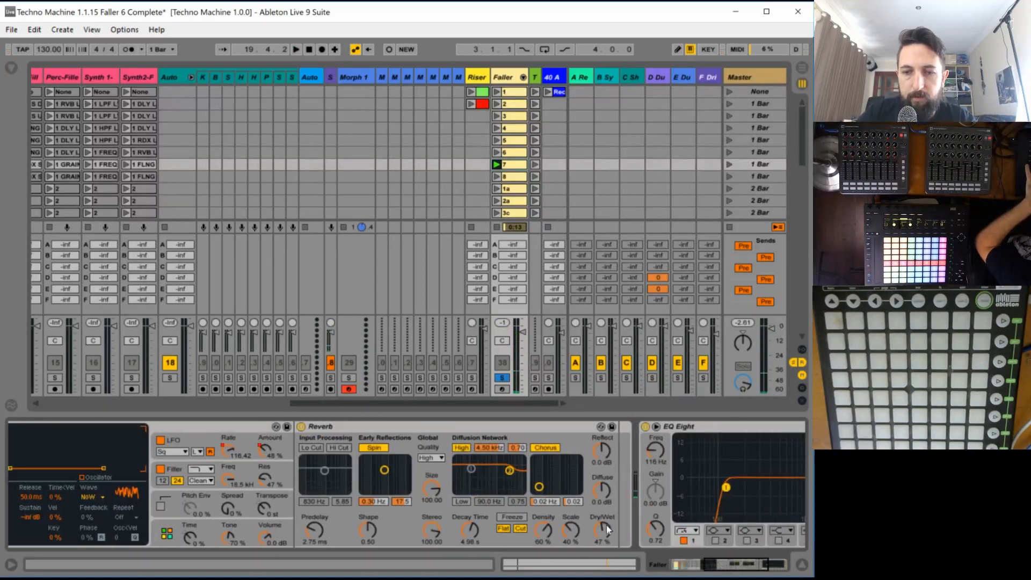
key("space")
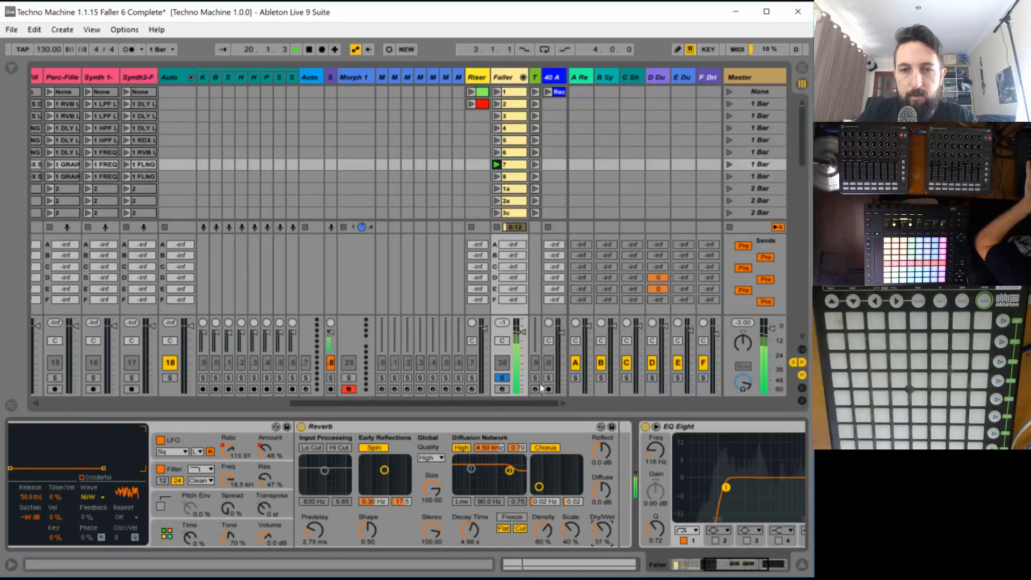
left_click(505, 378)
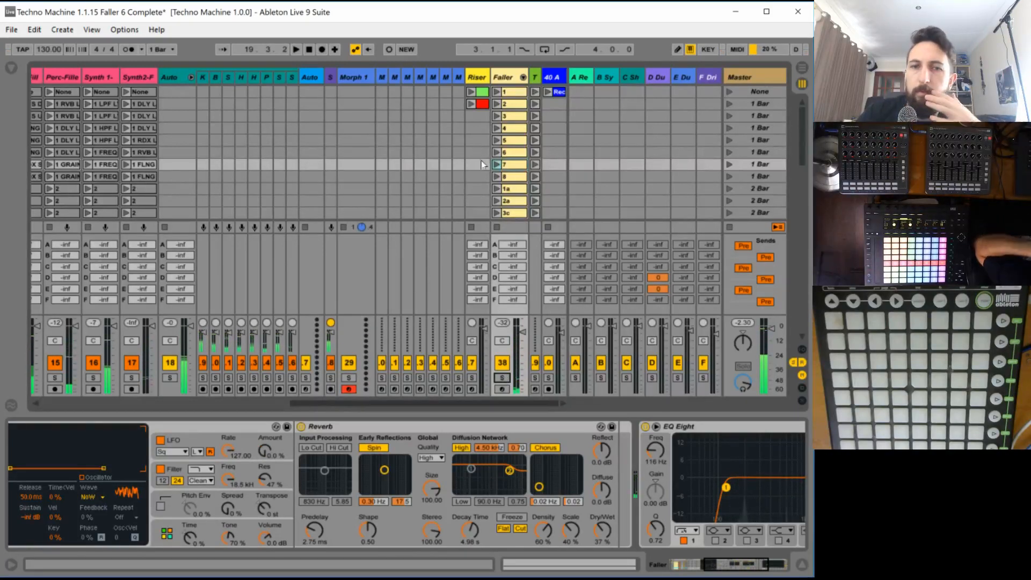
left_click(495, 164)
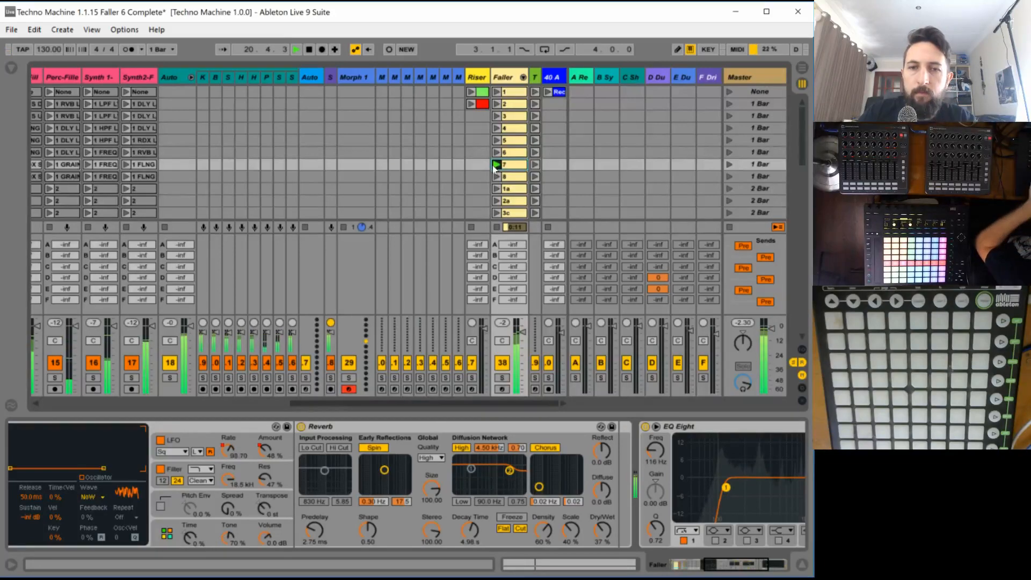
- Draw an envelope for oscillator A's fixed frequency in clip 7, falling from about 1.78 kHz at bar 1 to its base level midway through the bar
left_click(683, 568)
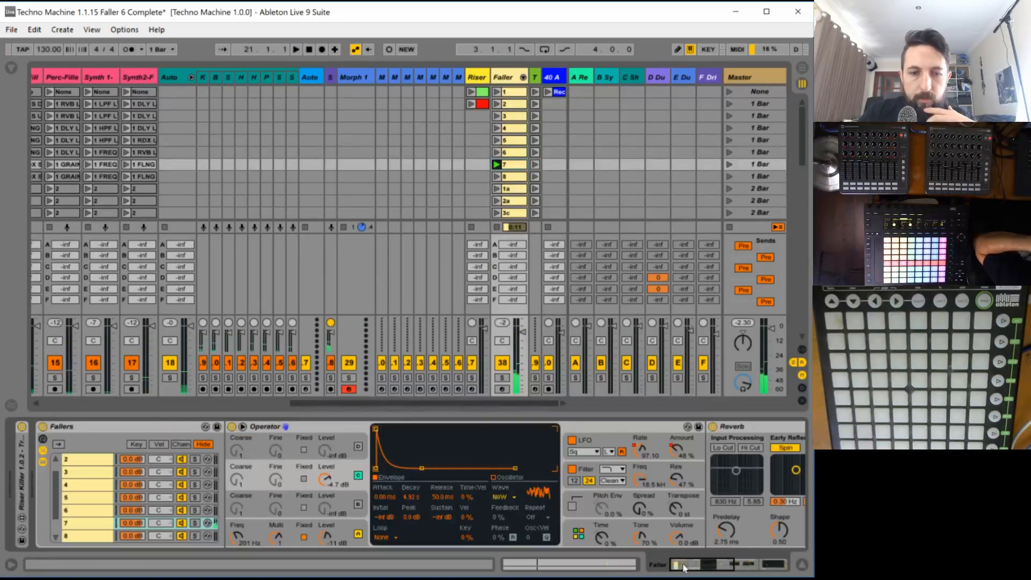
left_click(236, 539)
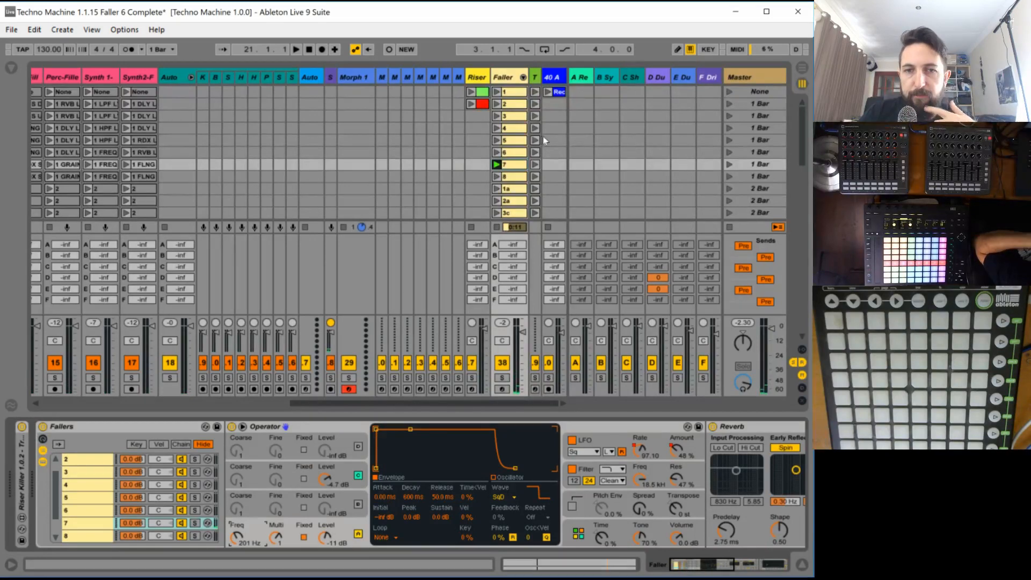
left_click(516, 170)
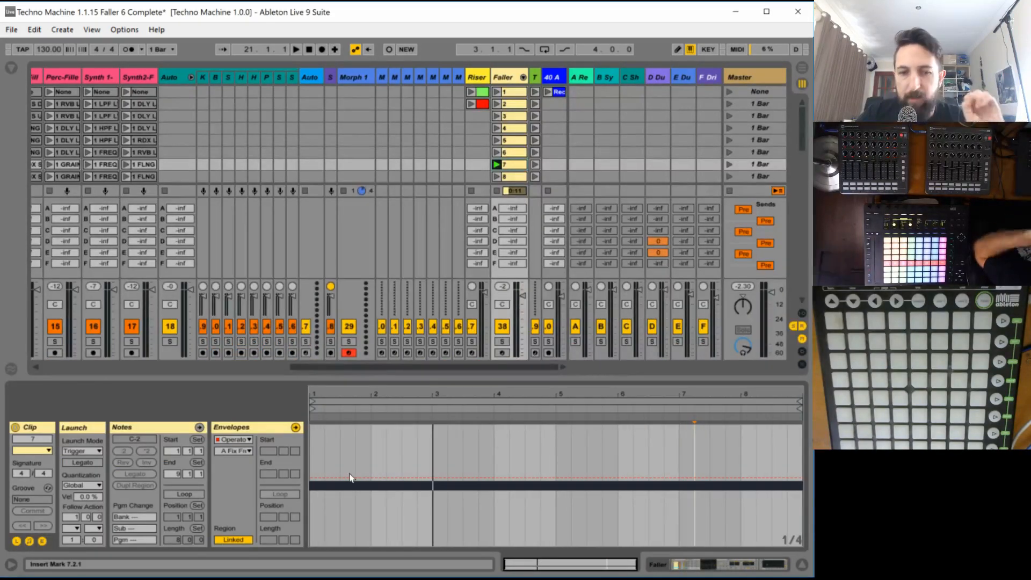
key("space")
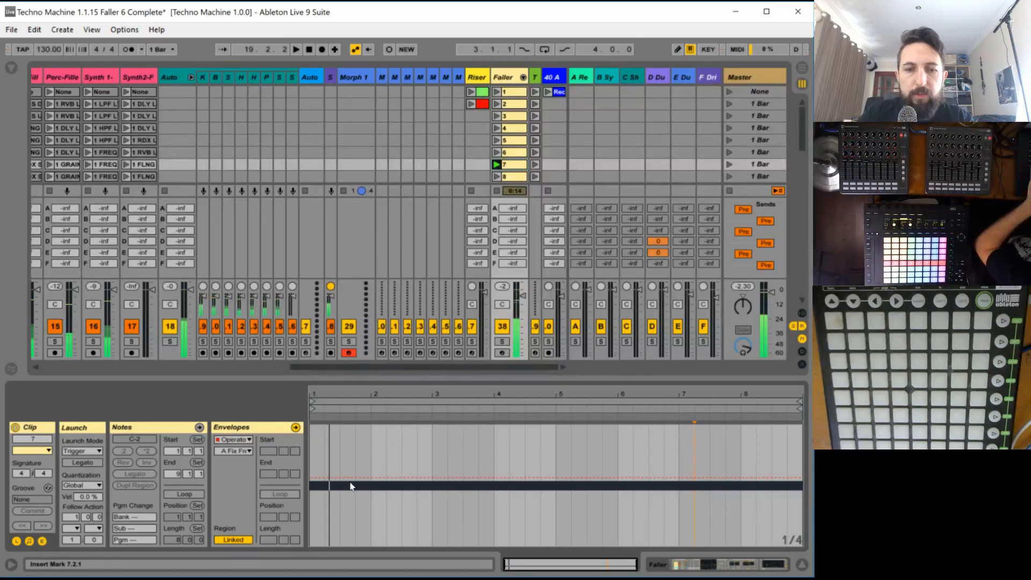
left_click(341, 477)
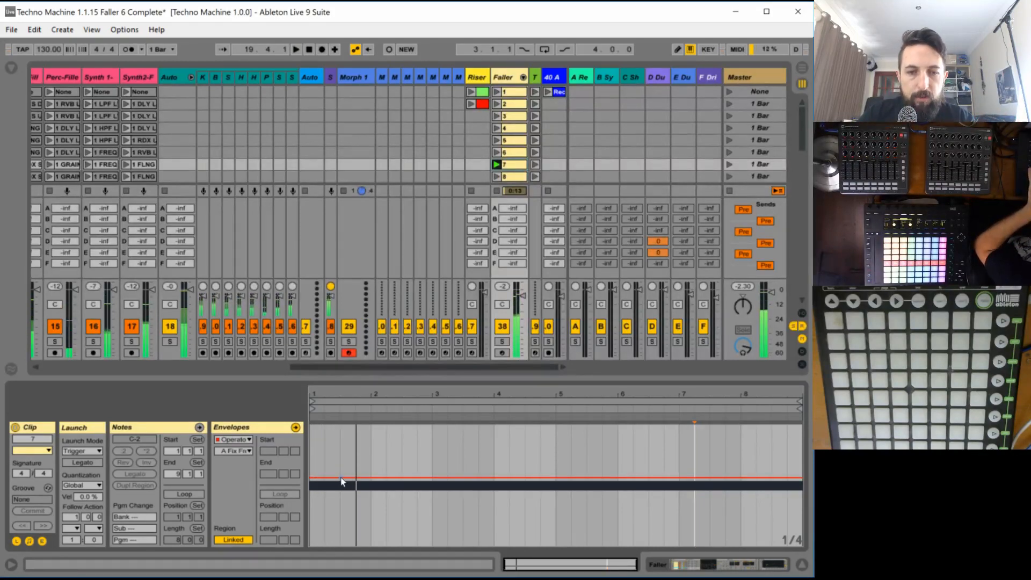
left_click_drag(326, 477, 311, 442)
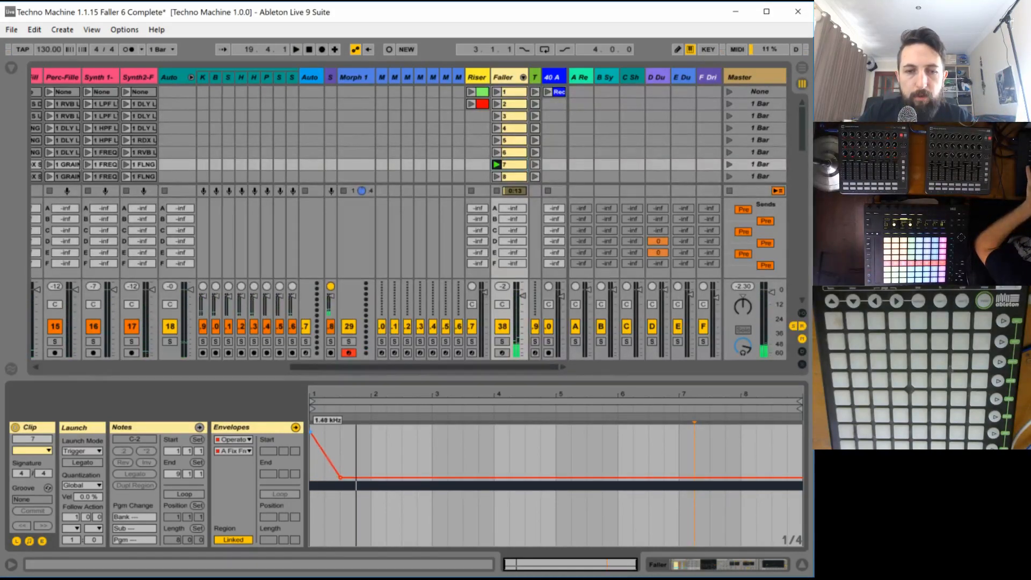
key("space")
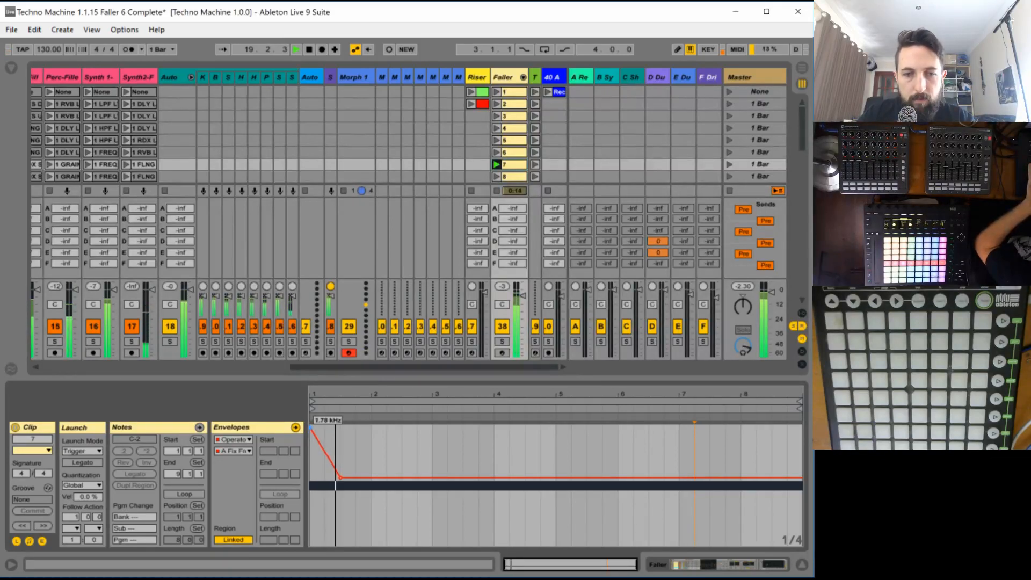
- Raise the envelope's start to the maximum and extend its fall to bar 2, removing the earlier breakpoint
key("space")
left_click(370, 477)
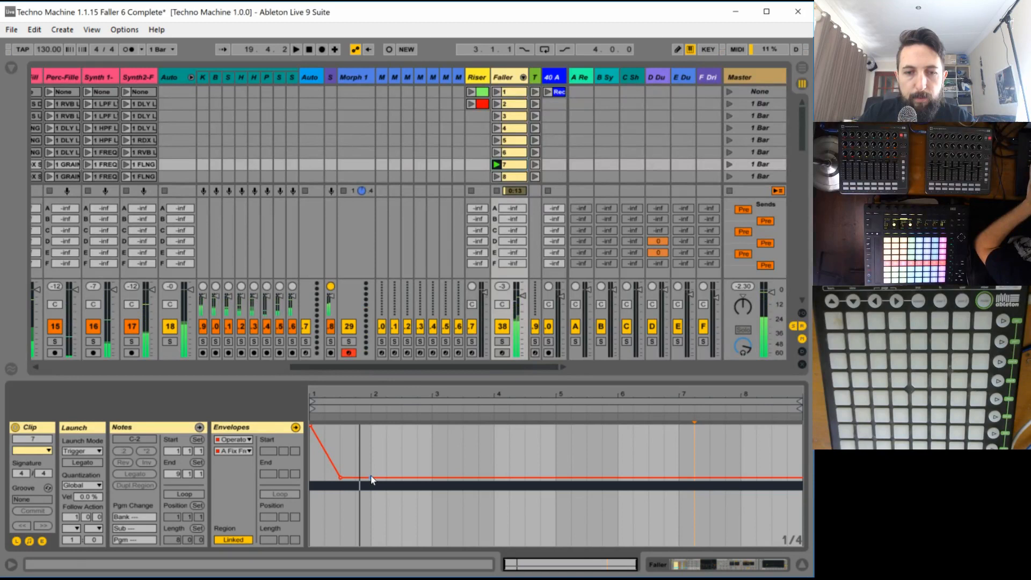
left_click(340, 477)
key("space")
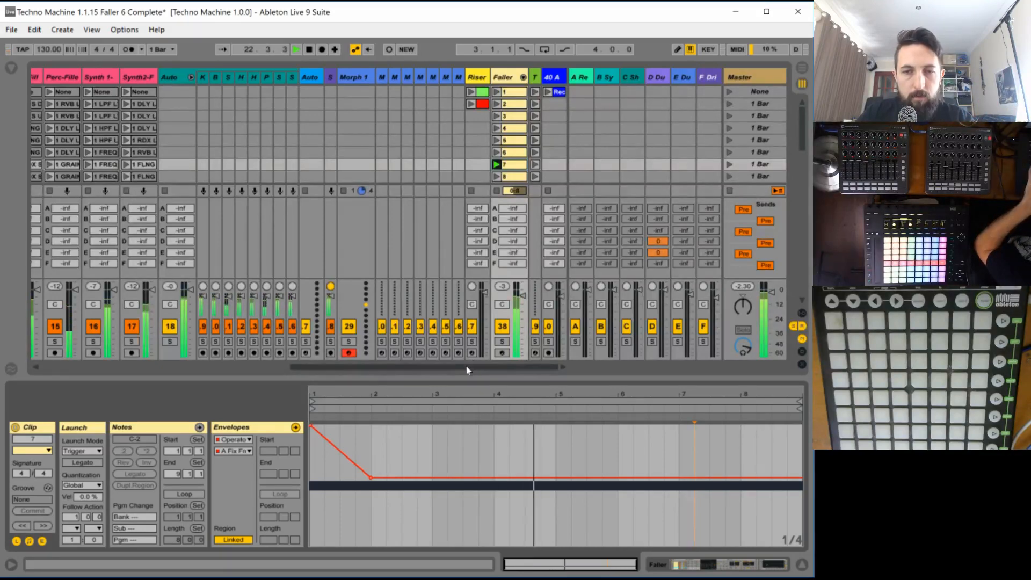
- Set the Spread of chain 7's Operator to 100 %
left_click(504, 79)
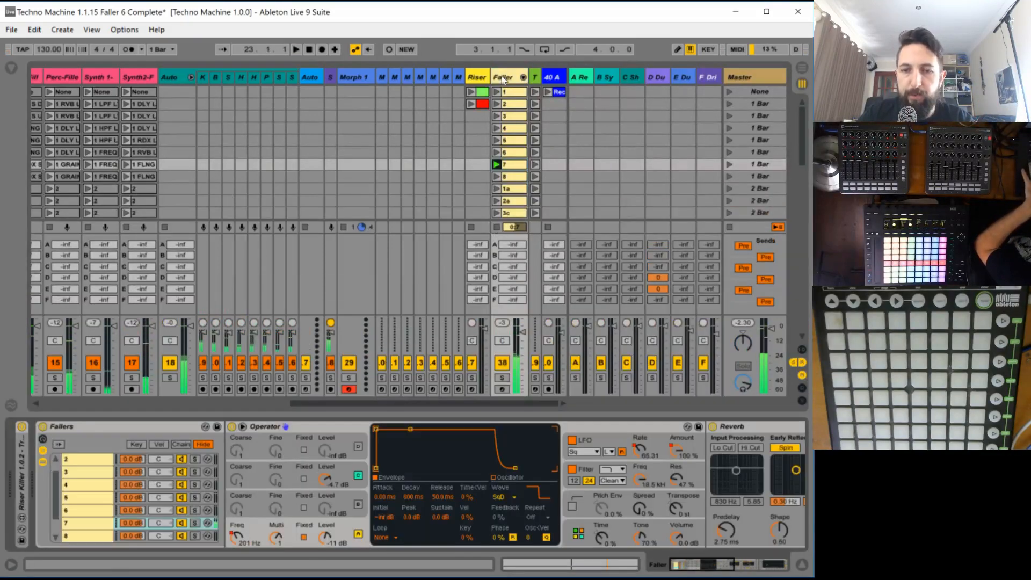
left_click(612, 514)
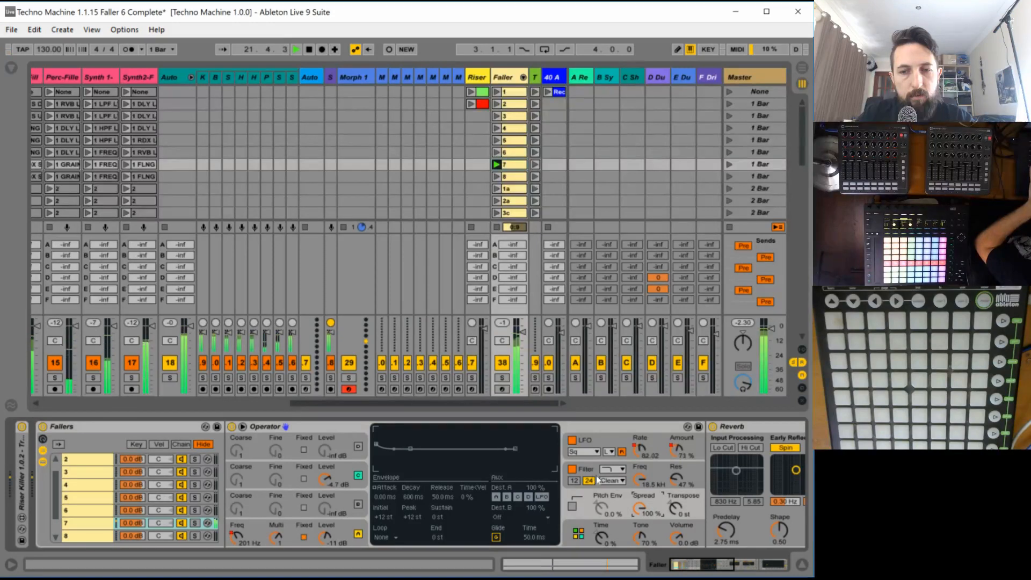
- Draw clip 7's filter frequency envelope dipping from maximum by bar 2, peaking at bar 5 and falling low at the end, and relaunch the clip
left_click(640, 481)
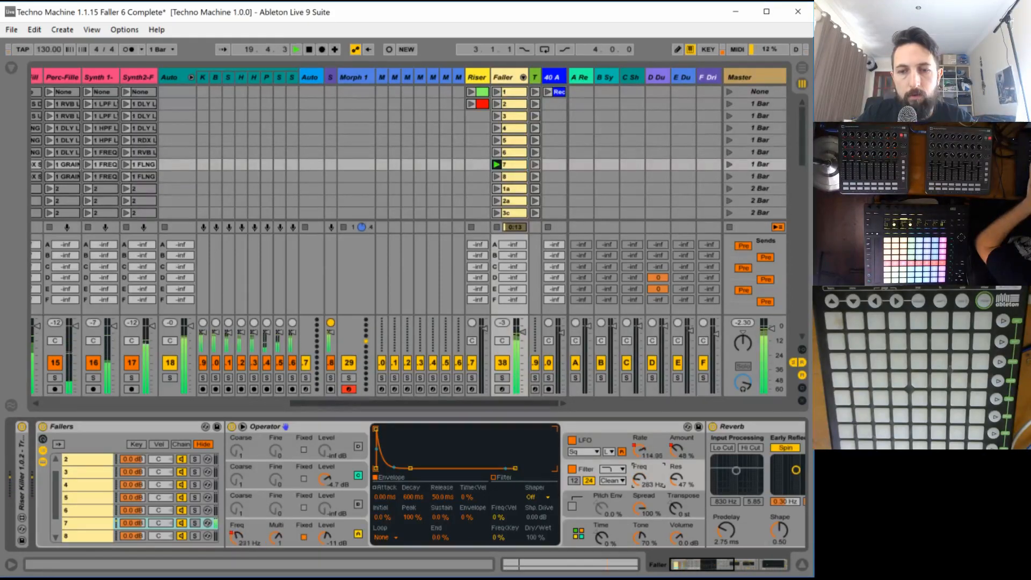
left_click(507, 169)
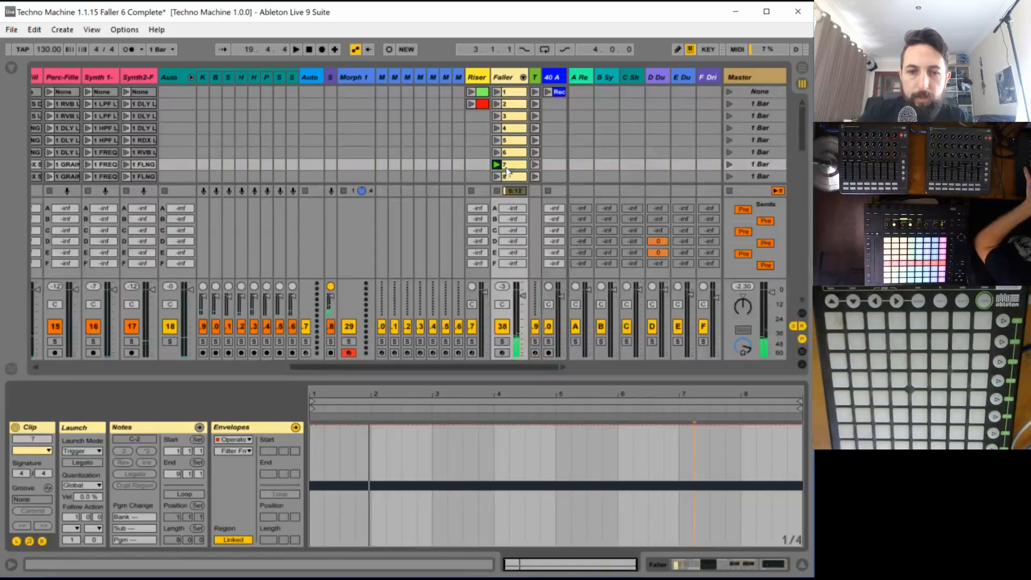
left_click(314, 424)
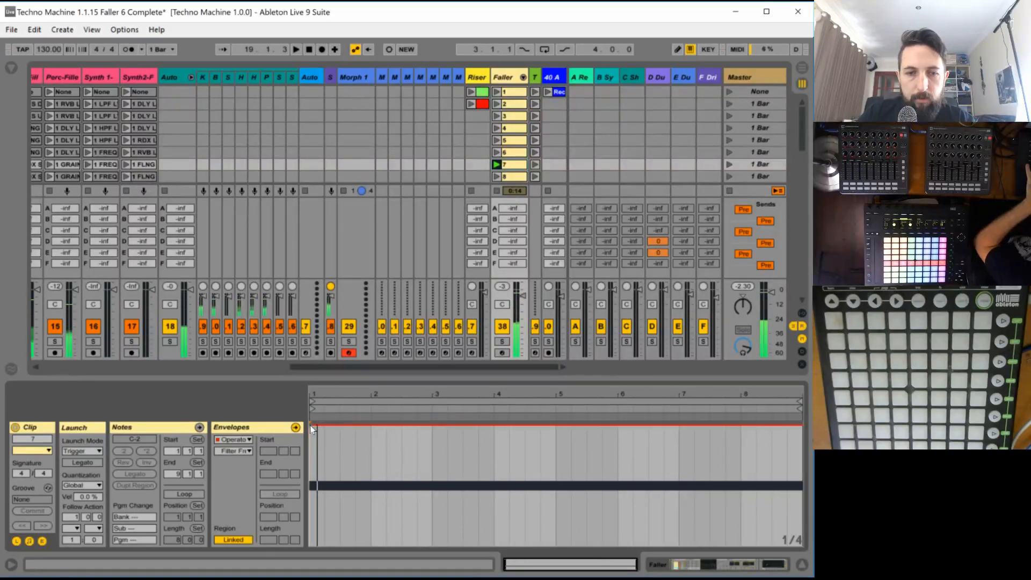
left_click_drag(318, 425, 798, 505)
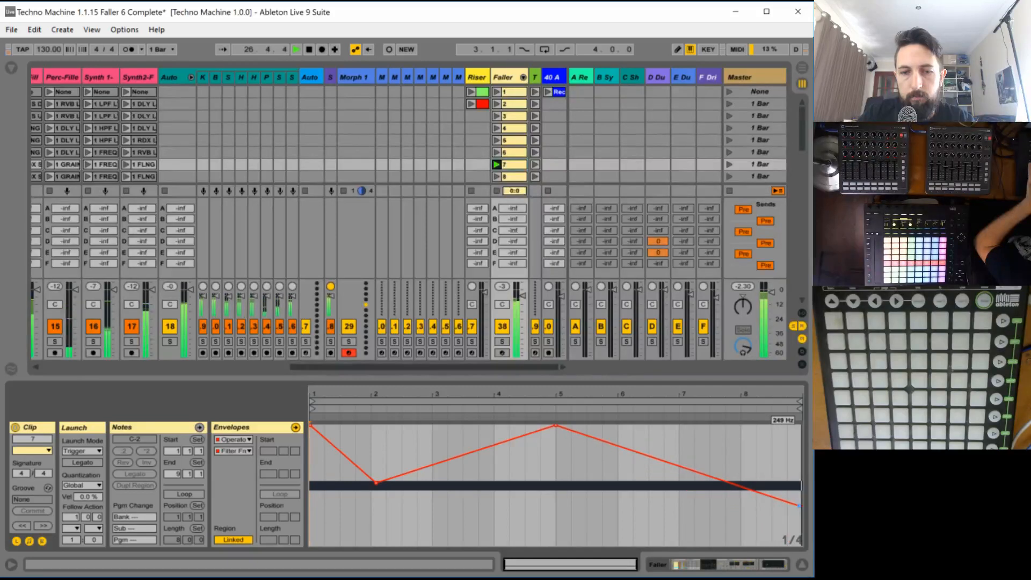
left_click(497, 164)
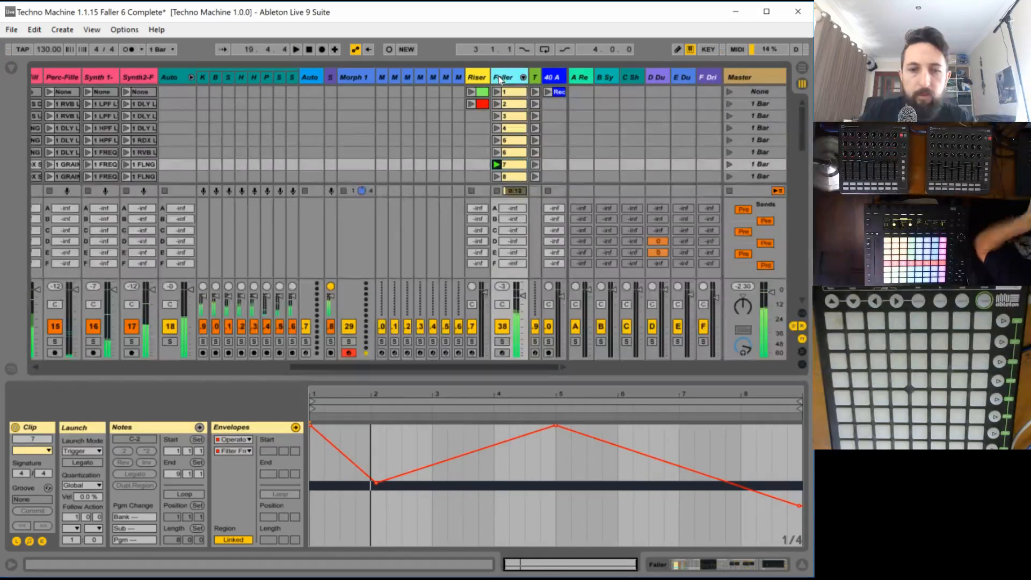
- Set the decay of oscillator C's envelope in chain 7's Operator to 60.0 s and play it briefly
left_click(499, 80)
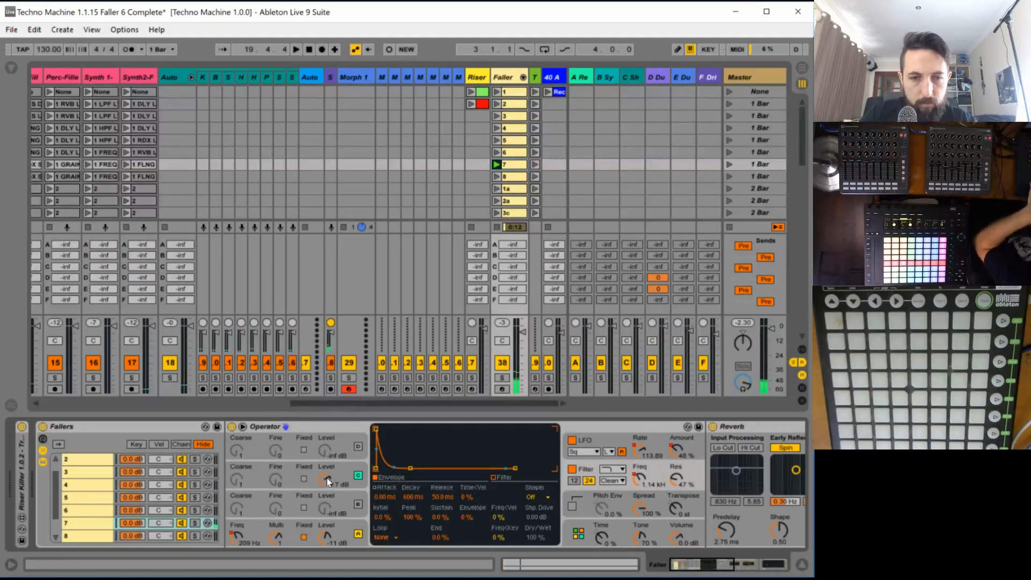
left_click(411, 496)
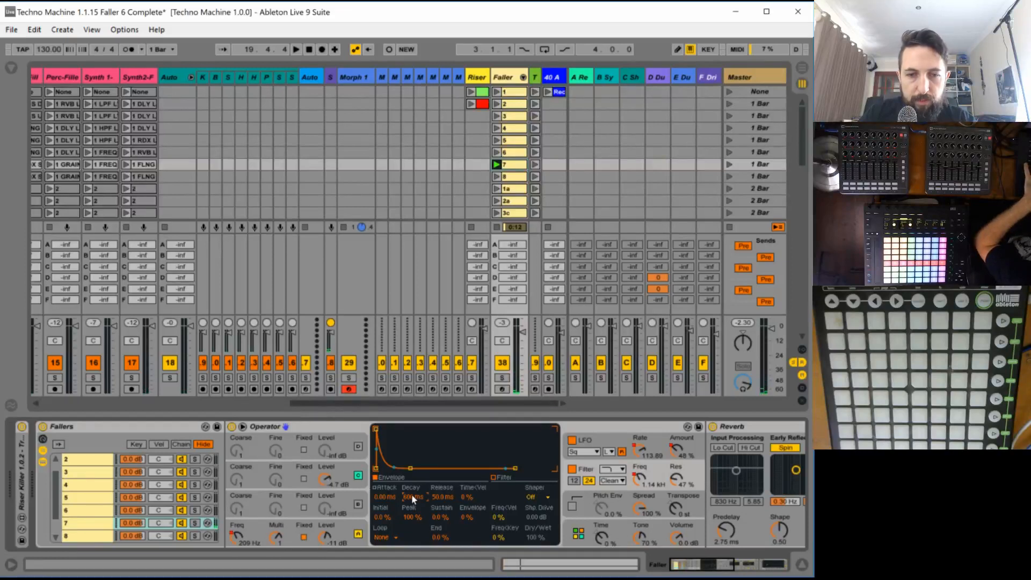
left_click(349, 466)
left_click_drag(411, 496, 411, 475)
key("space")
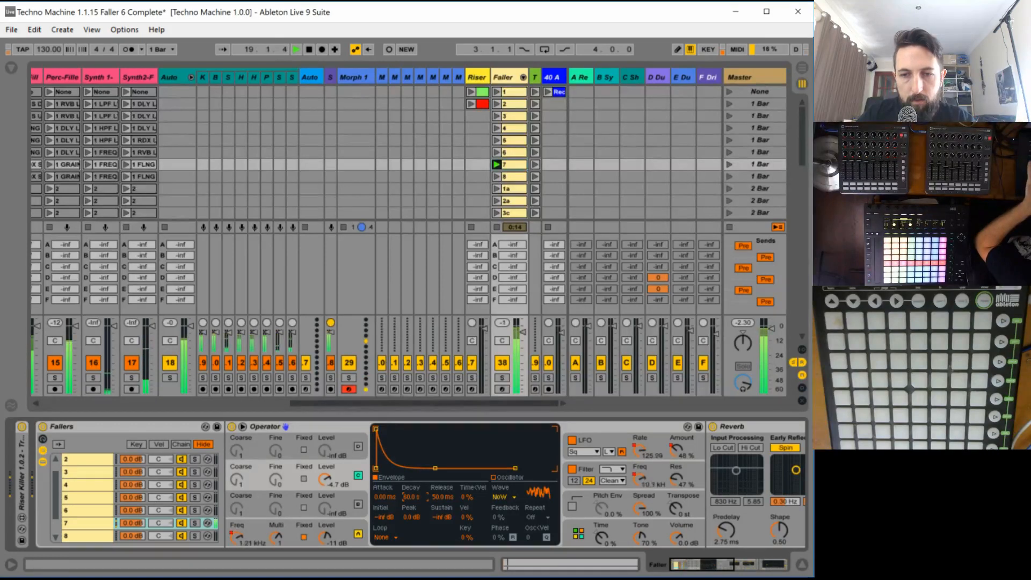
key("space")
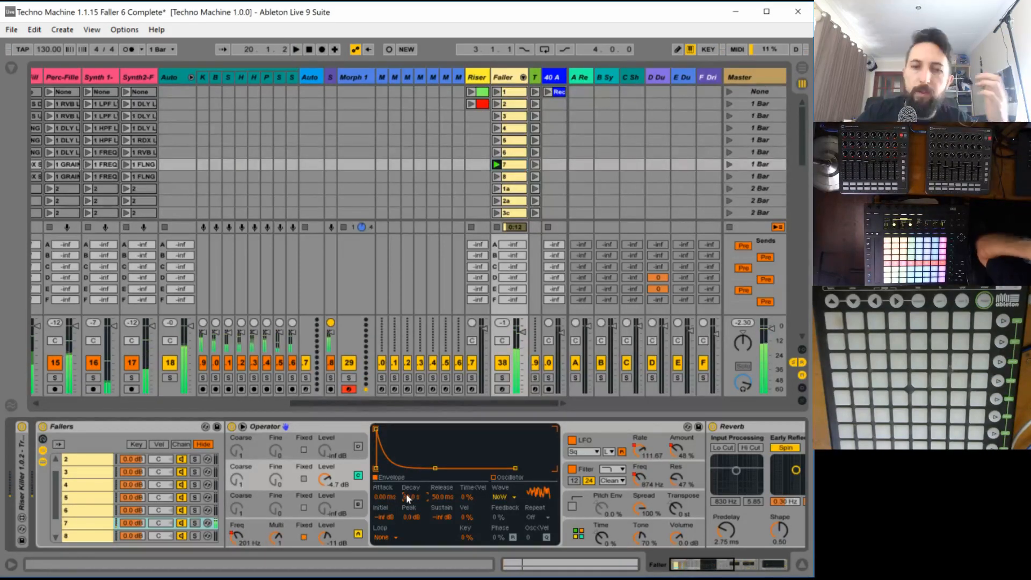
- Set oscillator C's sustain to 0.0 dB and play the result
left_click_drag(442, 517, 468, 501)
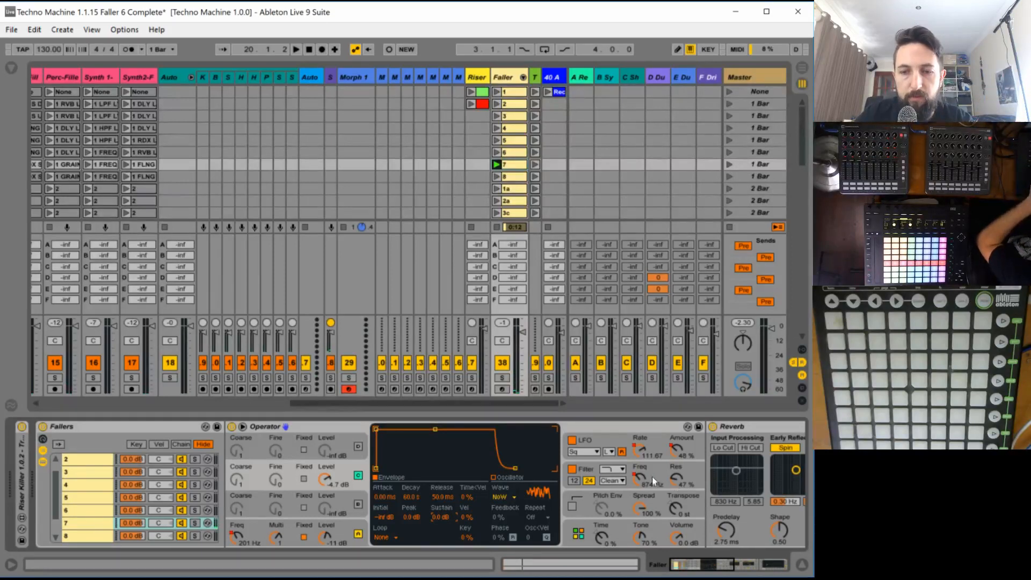
key("space")
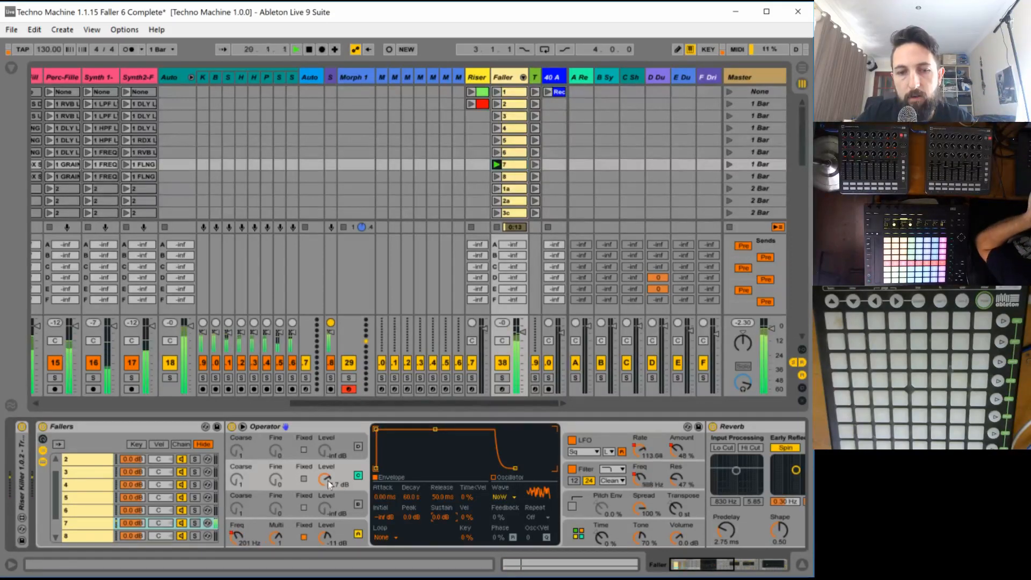
key("space")
- Change oscillator C's waveform to Noise Looped and give it a fixed frequency of about 578 Hz
left_click(507, 497)
left_click(511, 477)
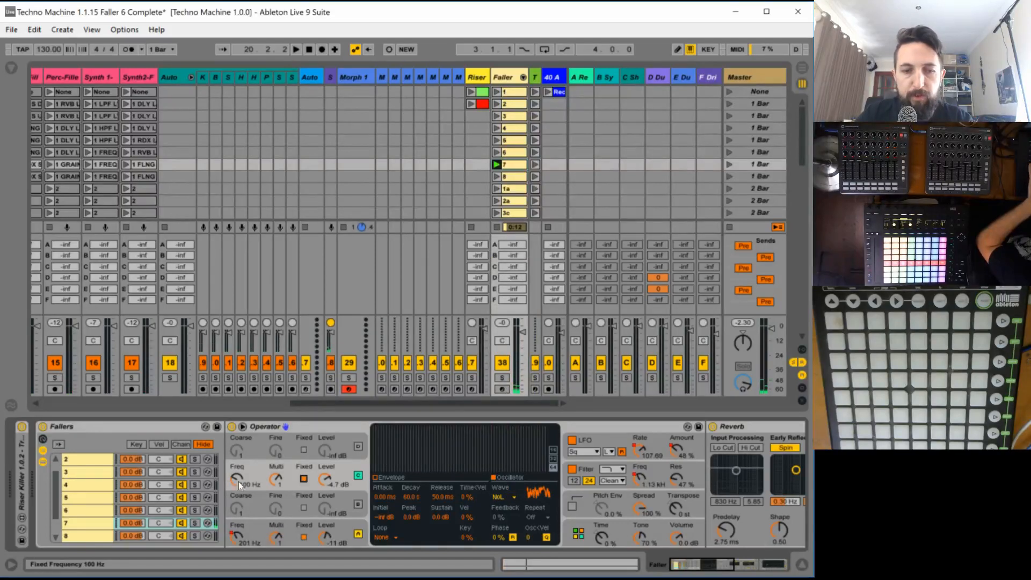
key("space")
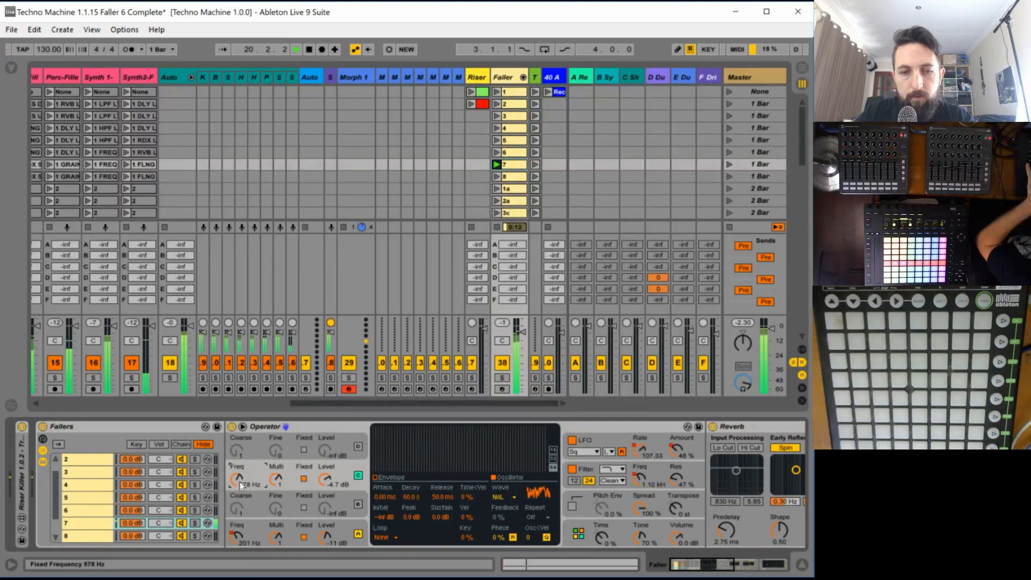
- Draw oscillator C's fixed-frequency envelope in clip 7, level until bar 4 and falling to the minimum at bar 7, and relaunch the clip
left_click(559, 564)
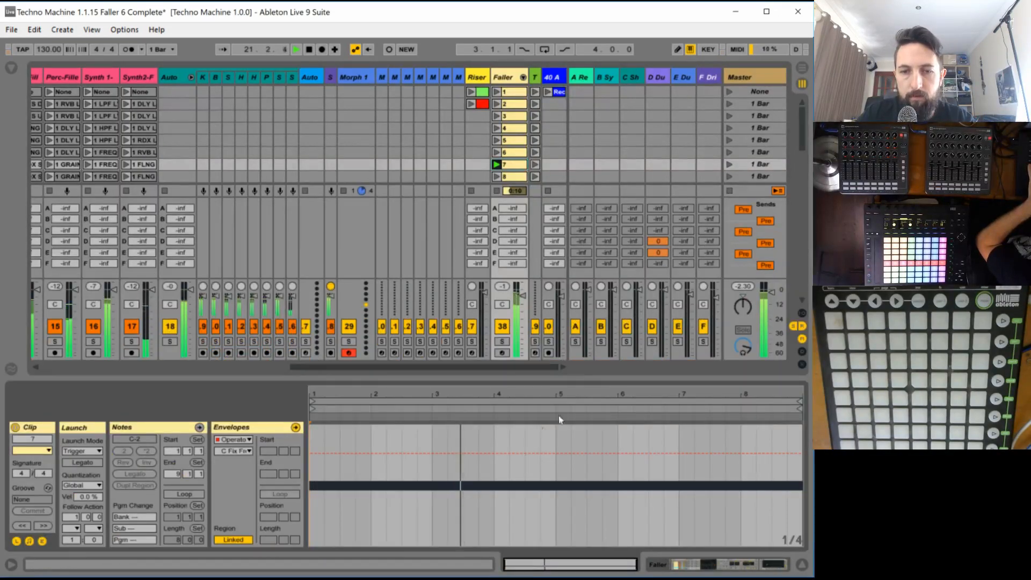
left_click(494, 453)
left_click_drag(507, 454, 677, 545)
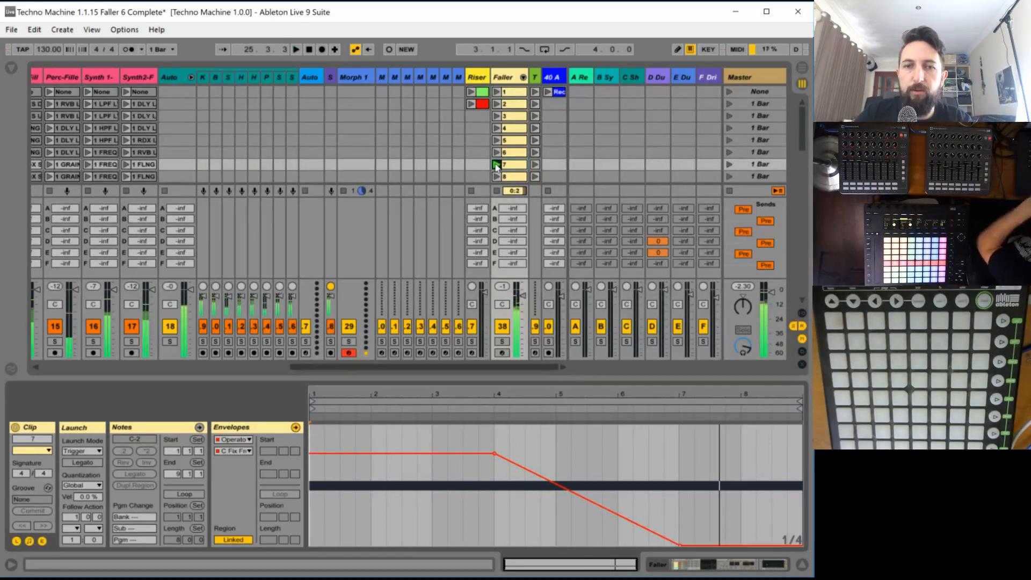
left_click(495, 166)
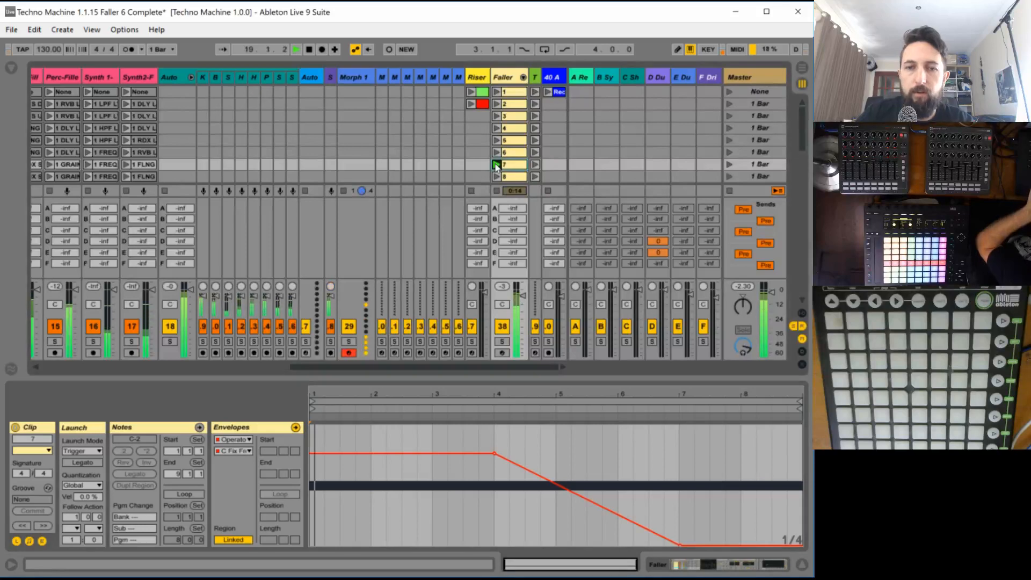
- Stop the Faller track's clip and restart playback of the rest of the mix
left_click(497, 191)
key("space")
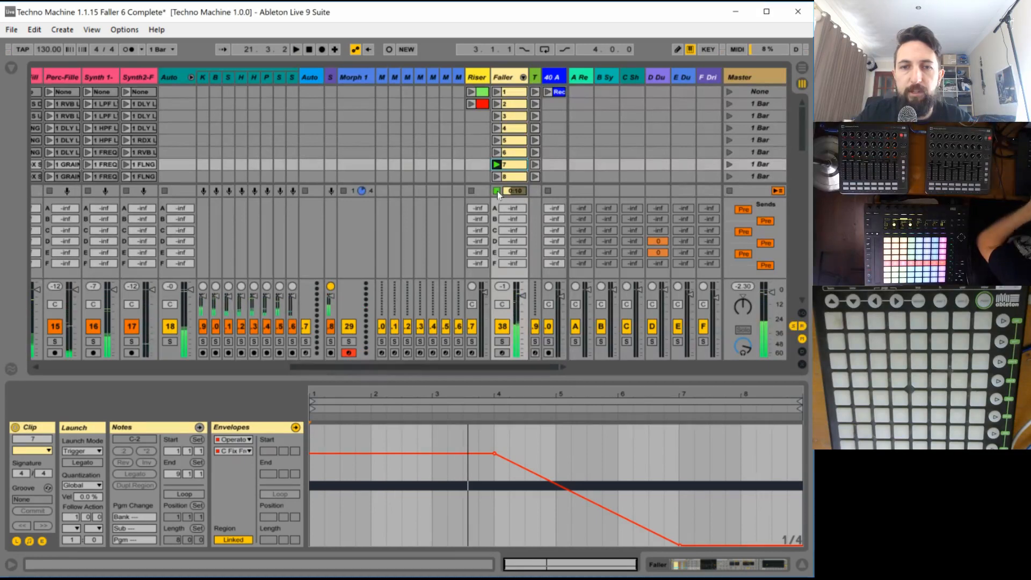
key("space")
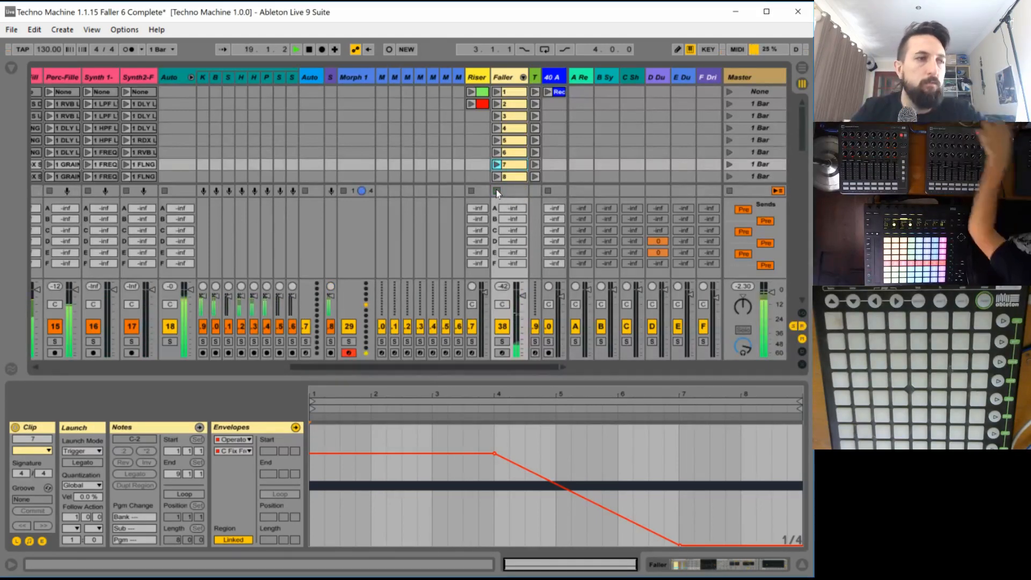
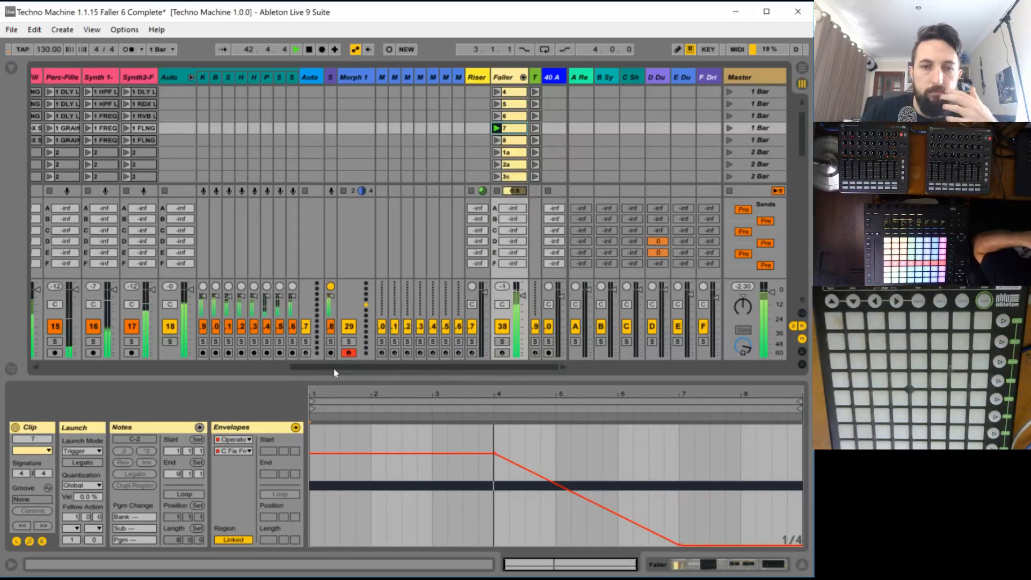
- Save the Live set as a new version named Techno Machine 1.1.16 Faller 7 Complete
left_click_drag(333, 368, 39, 363)
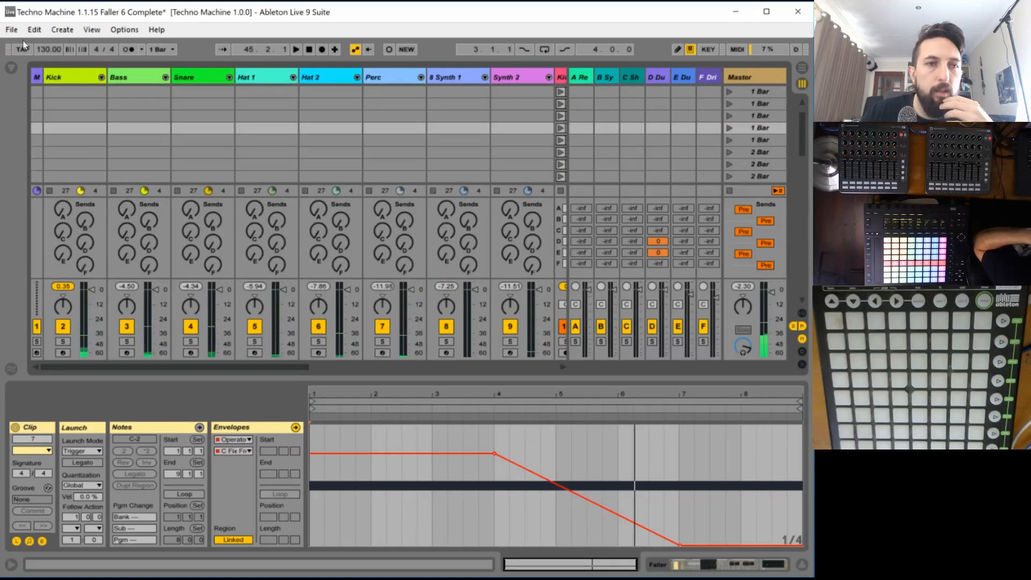
left_click(11, 29)
left_click(51, 164)
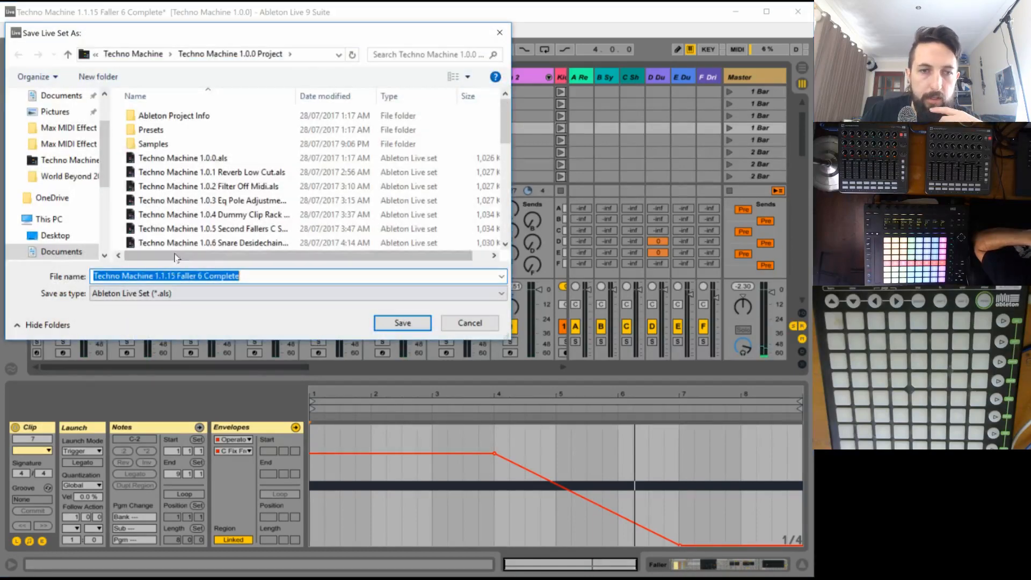
left_click(174, 277)
key("shift+End")
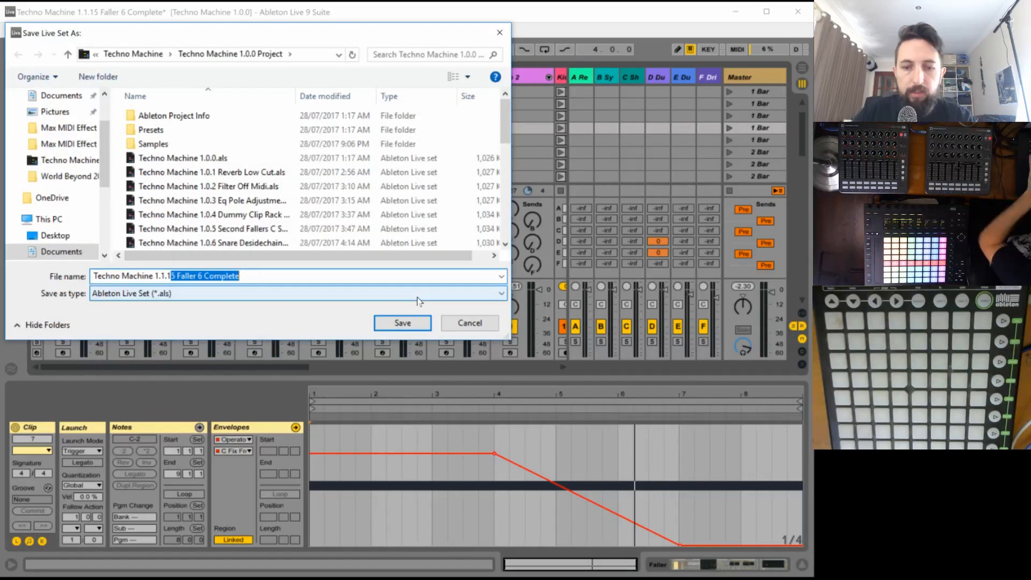
type("6")
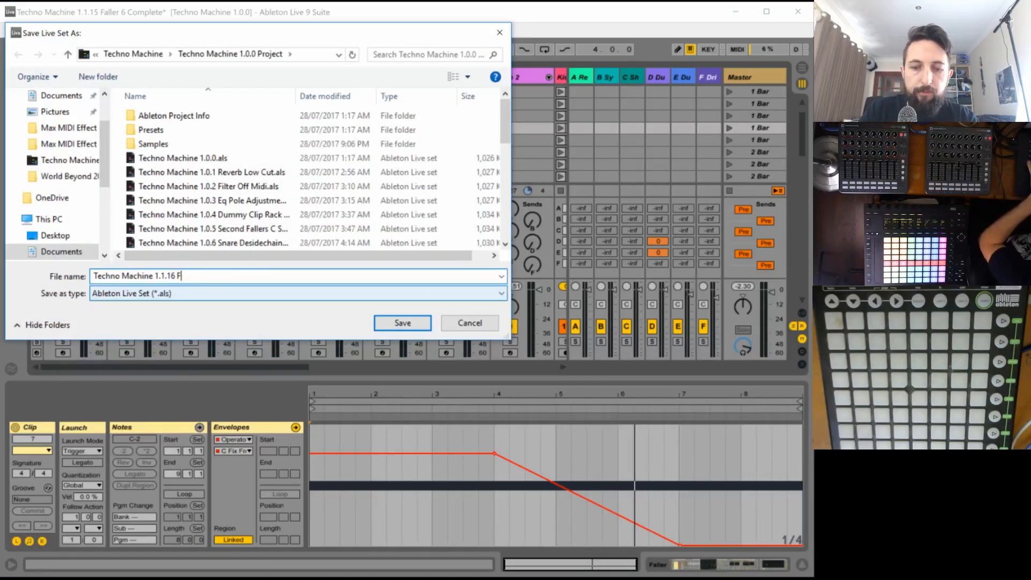
type(" Faller 7 Complete")
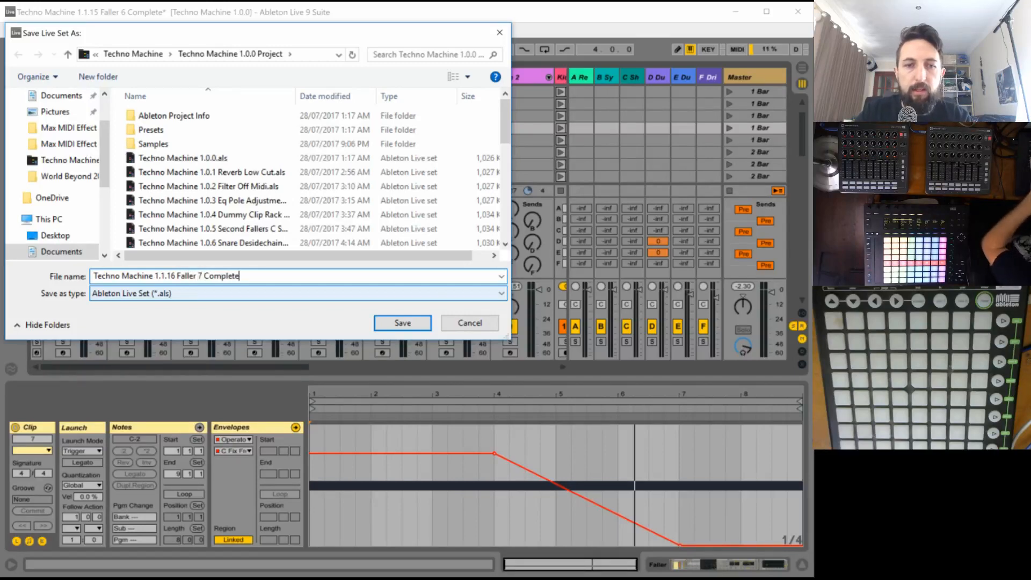
key("Return")
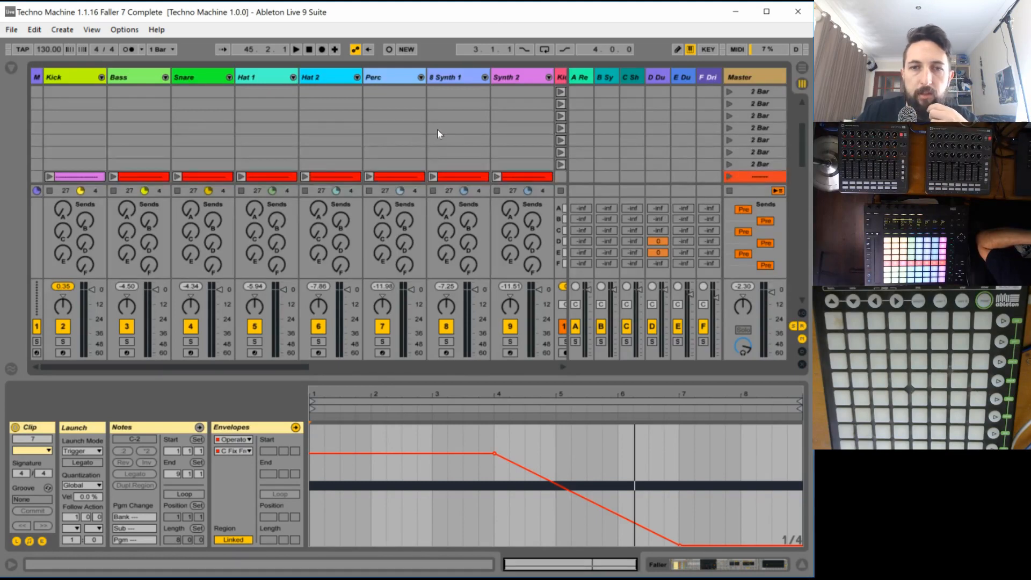
- Audition the first five Track 8 scenes one after another, replay the fifth scene, and stop playback
scroll(441, 134, "down", 10)
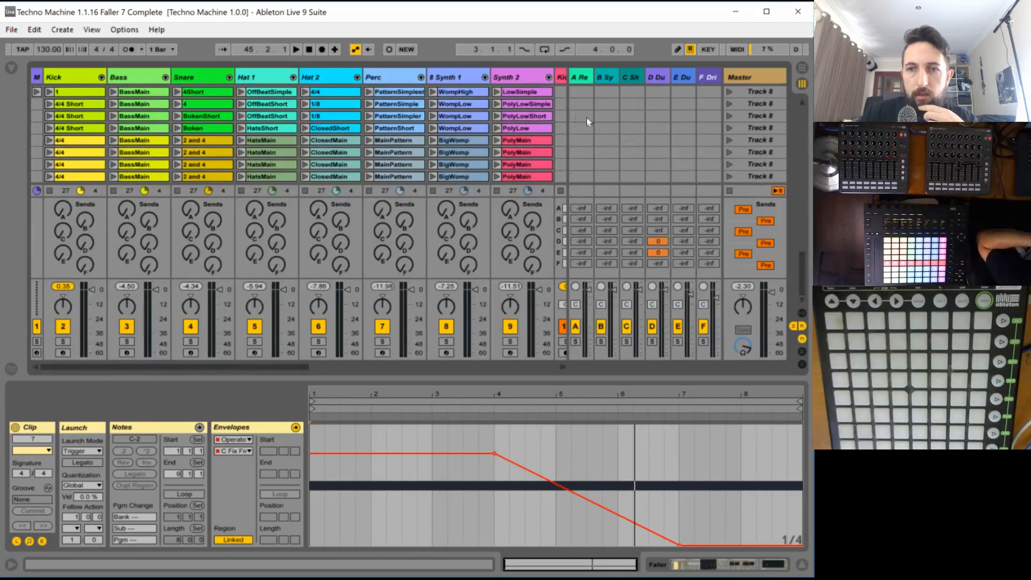
scroll(733, 113, "up", 2)
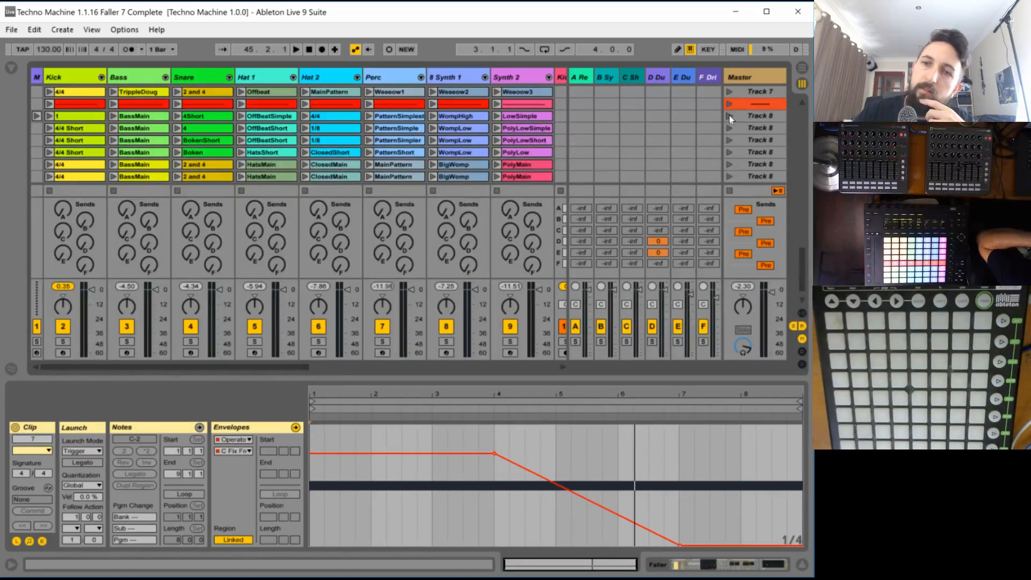
left_click(730, 115)
left_click(729, 128)
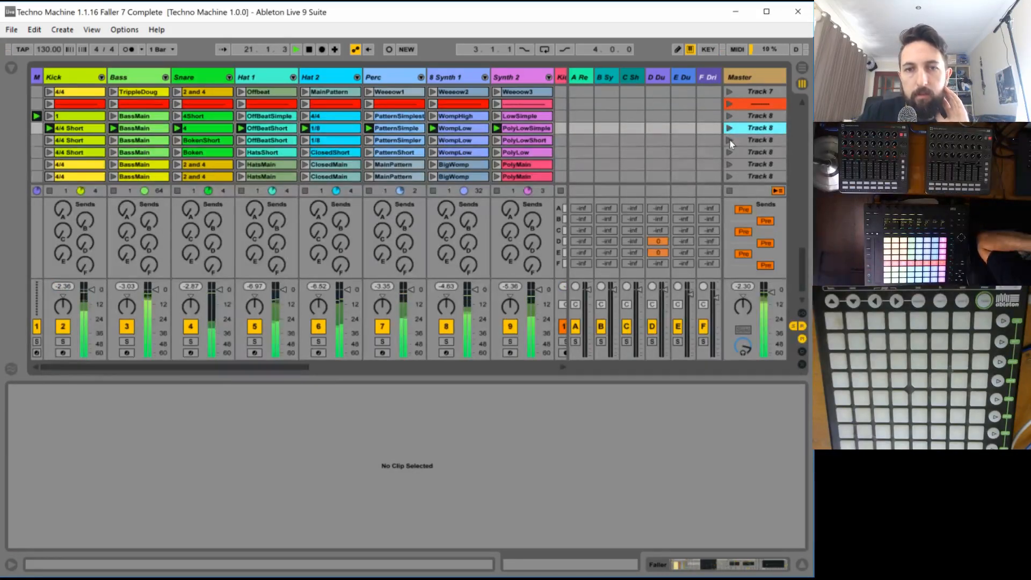
left_click(729, 140)
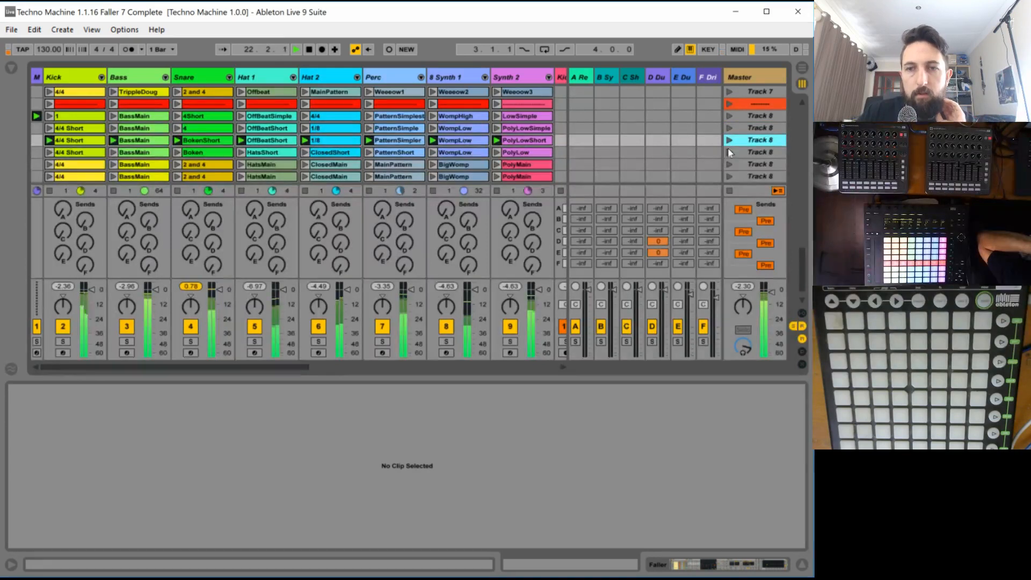
left_click(729, 153)
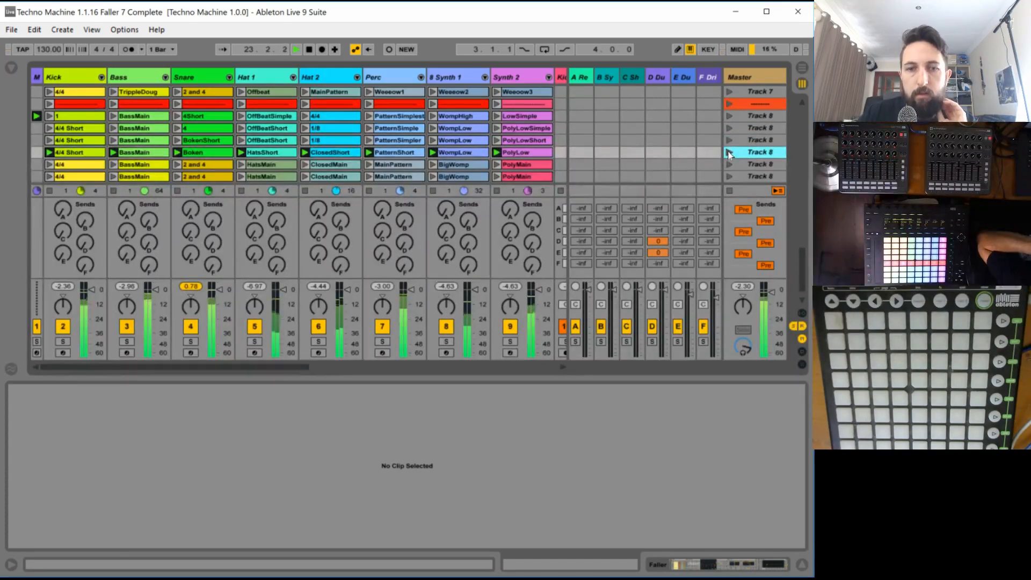
left_click(730, 165)
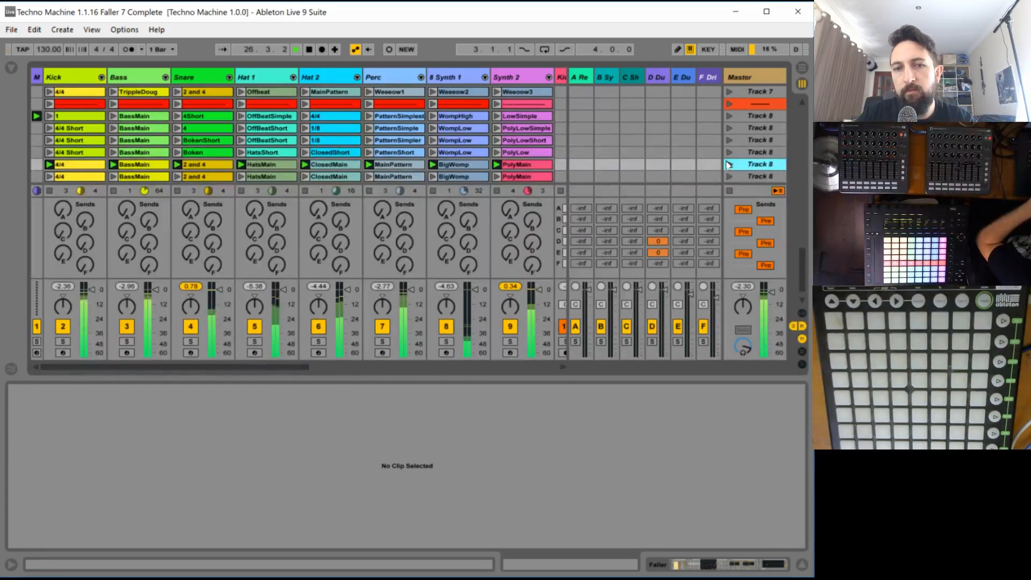
key("space")
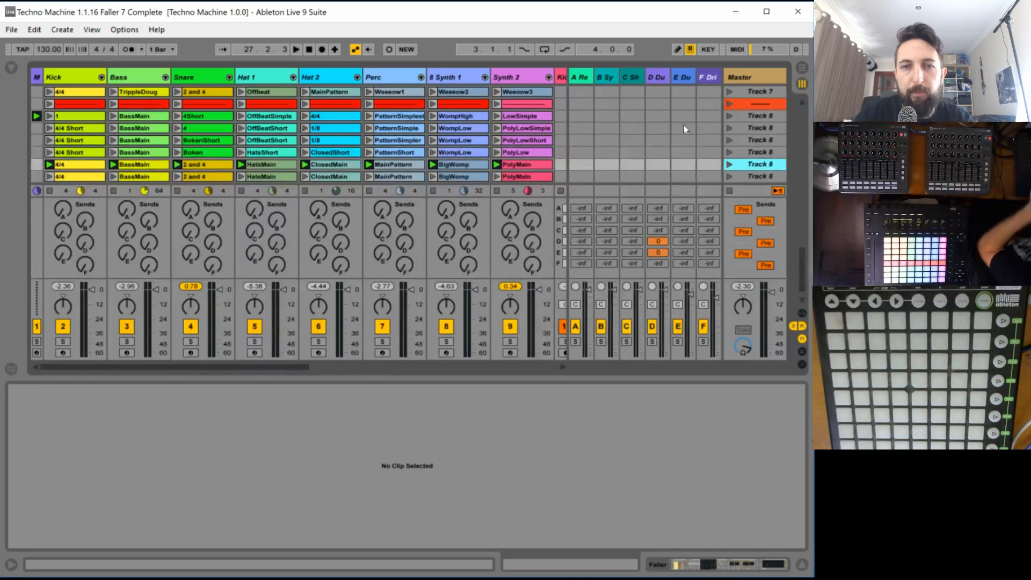
key("space")
key("space")
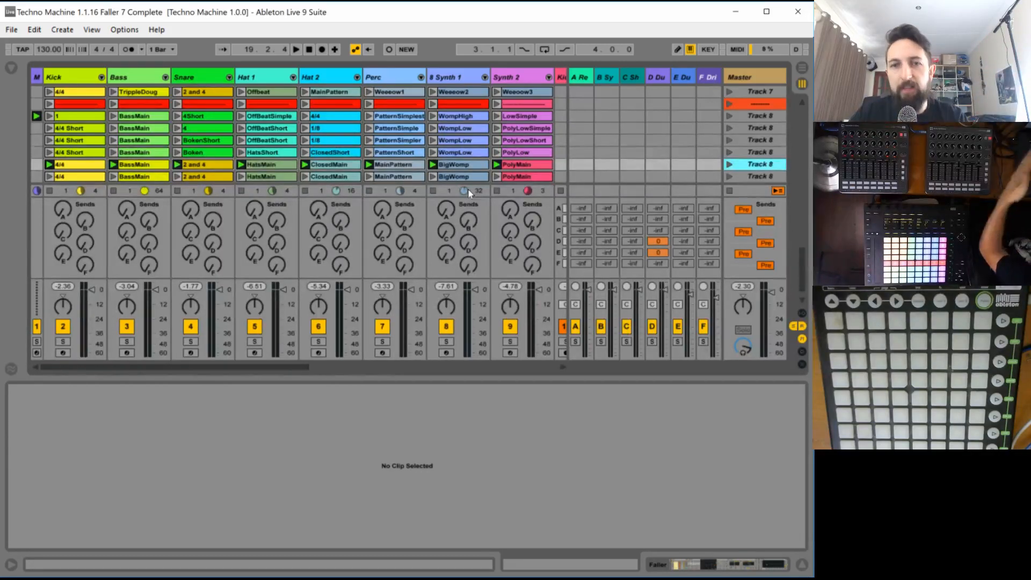
- Solo the Faller track and launch its clip 8
left_click_drag(270, 366, 481, 313)
left_click_drag(529, 364, 553, 367)
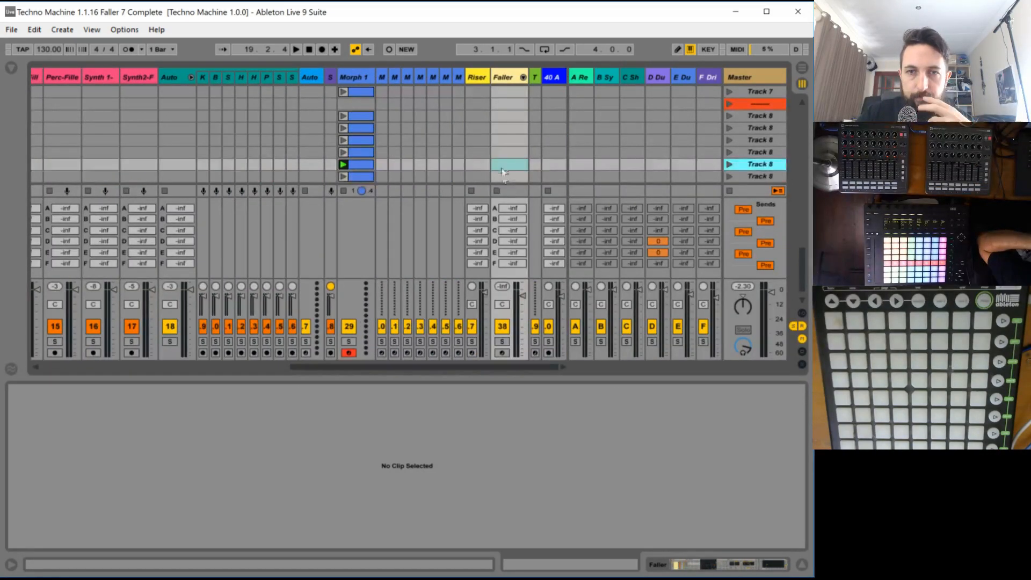
scroll(527, 120, "up", 14)
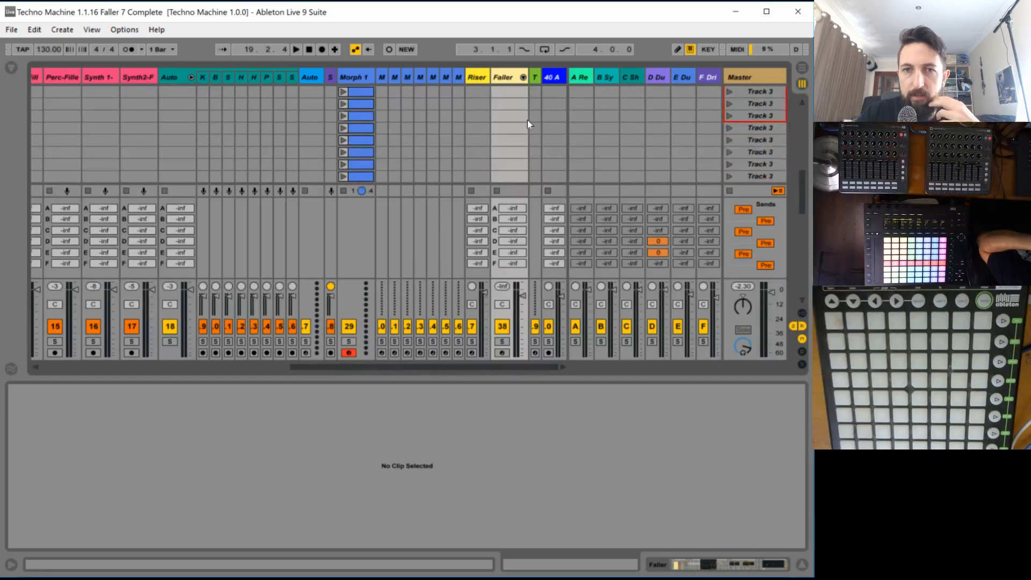
scroll(528, 120, "up", 10)
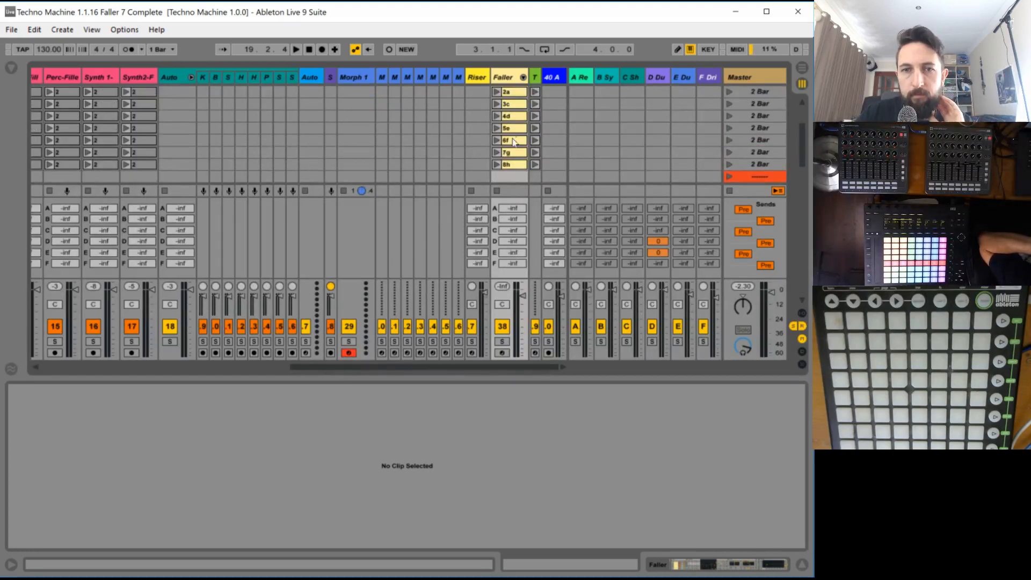
scroll(514, 142, "up", 5)
left_click(509, 131)
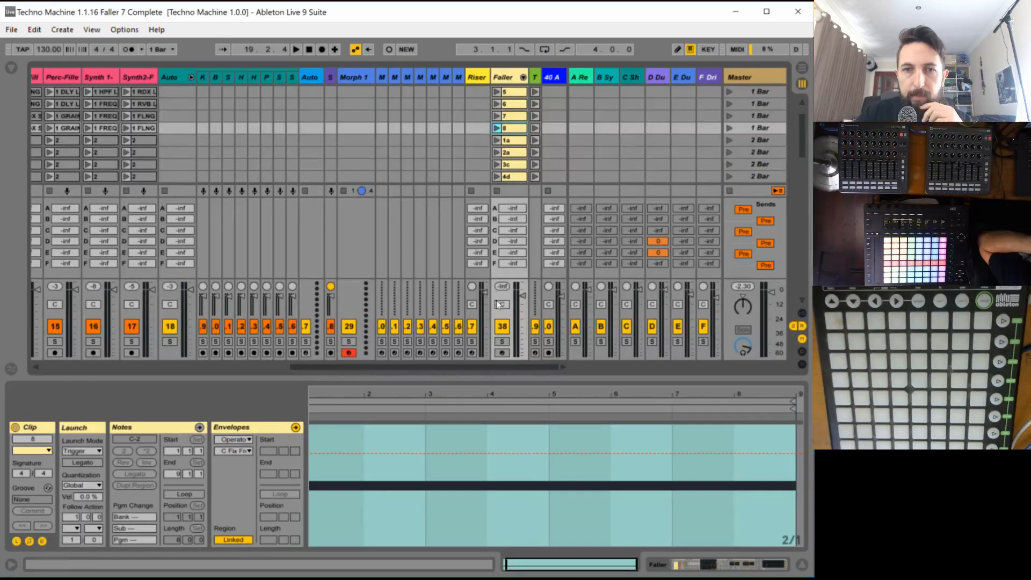
left_click(502, 342)
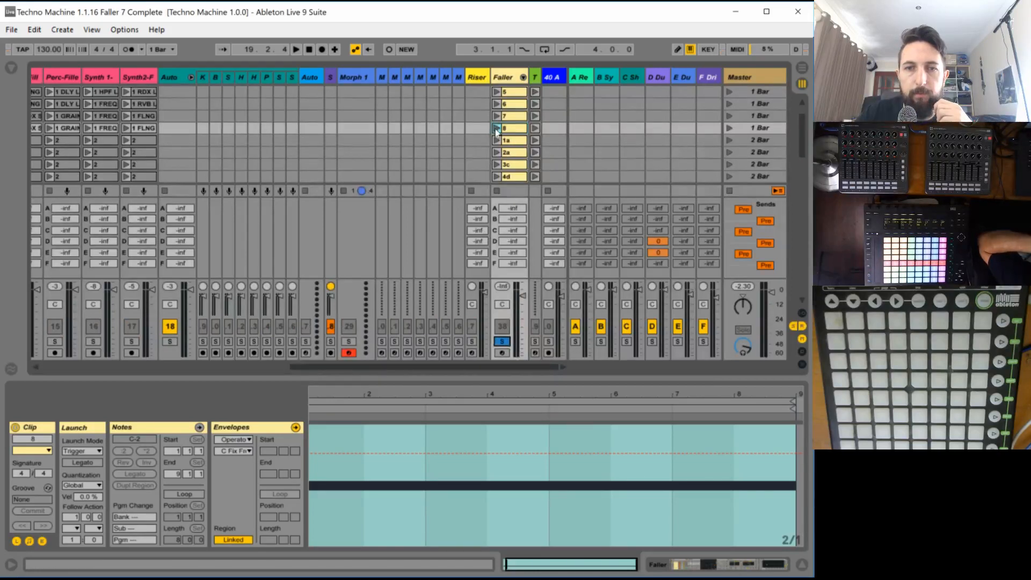
left_click(496, 129)
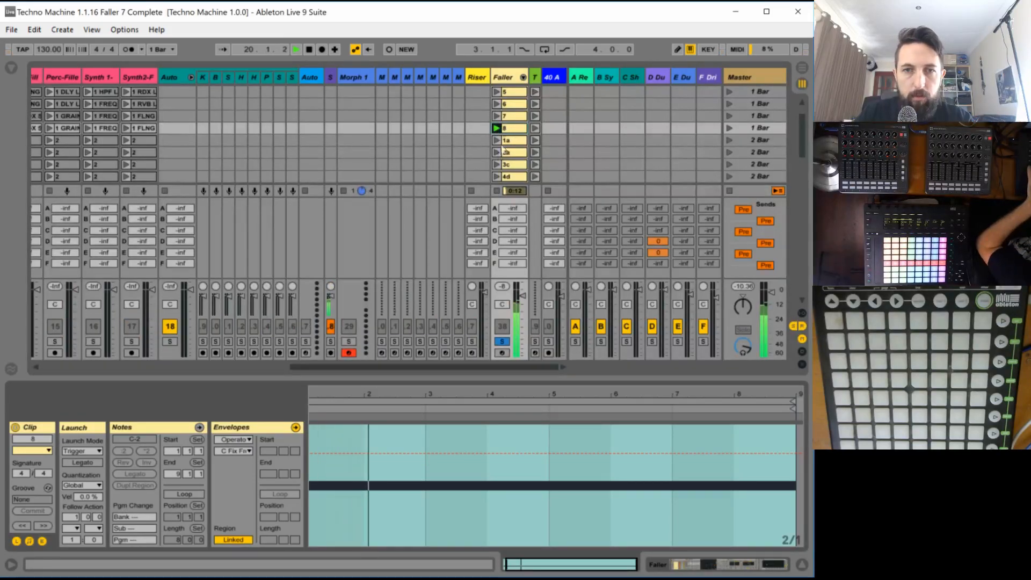
- In Faller clip 8, draw an envelope for chain 8's Operator filter frequency, falling from maximum to minimum within about the first half bar
double_click(504, 78)
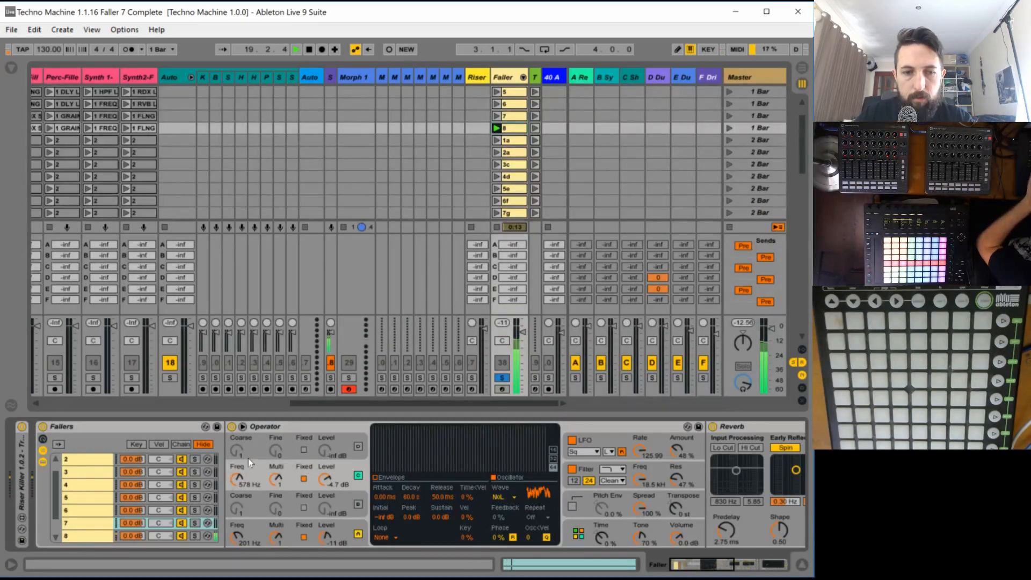
left_click(69, 535)
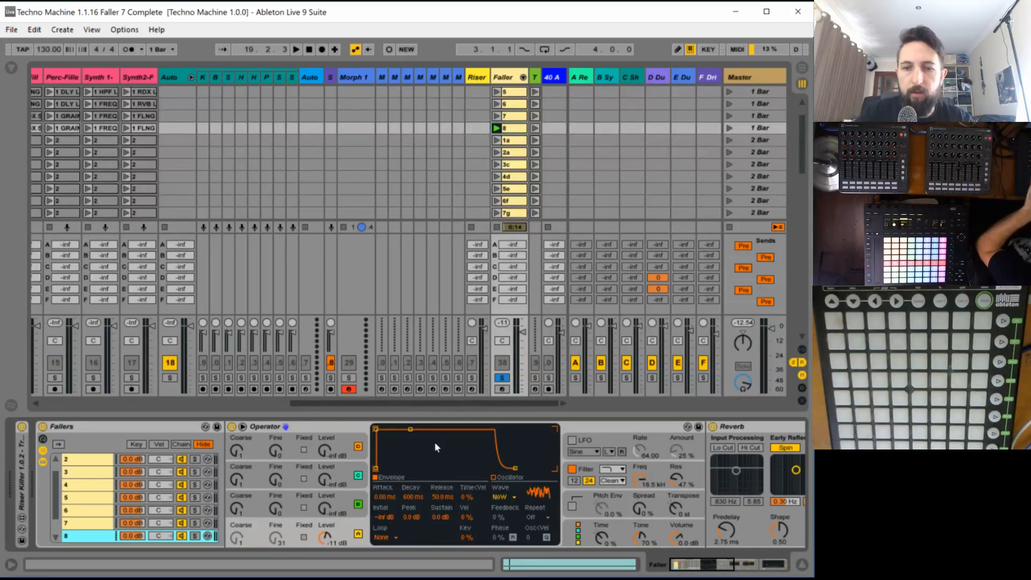
left_click(639, 472)
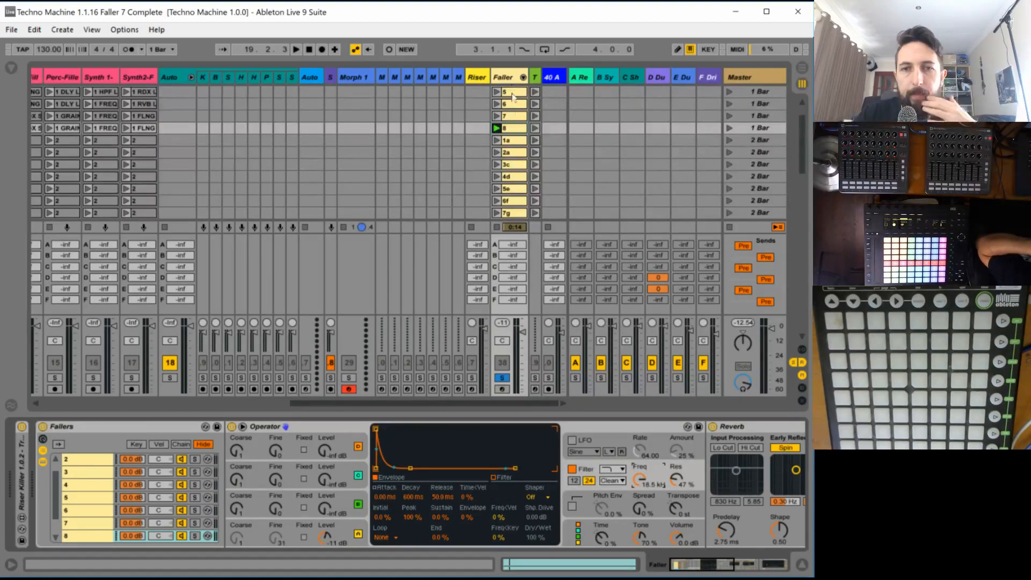
double_click(513, 128)
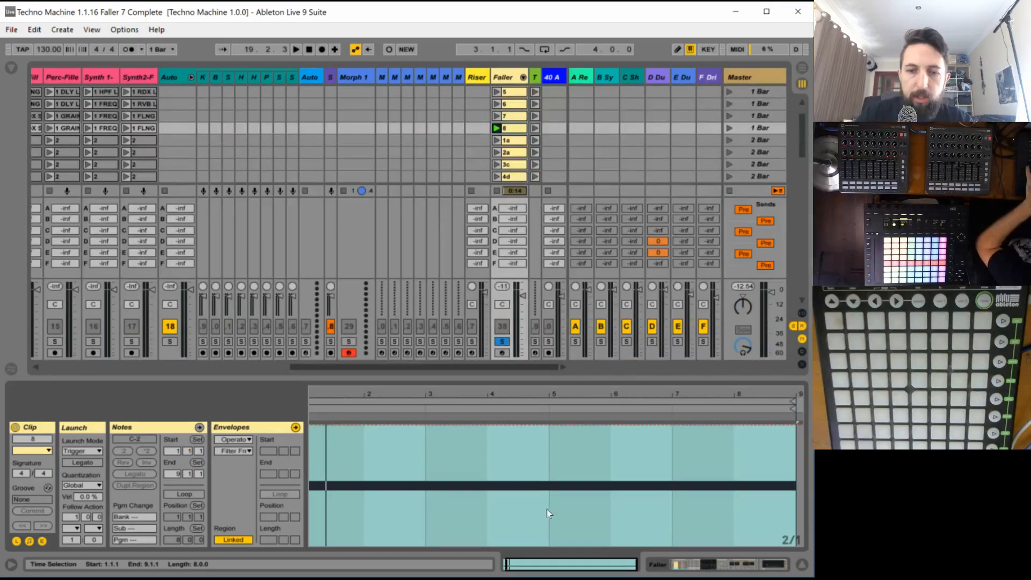
double_click(510, 563)
key("space")
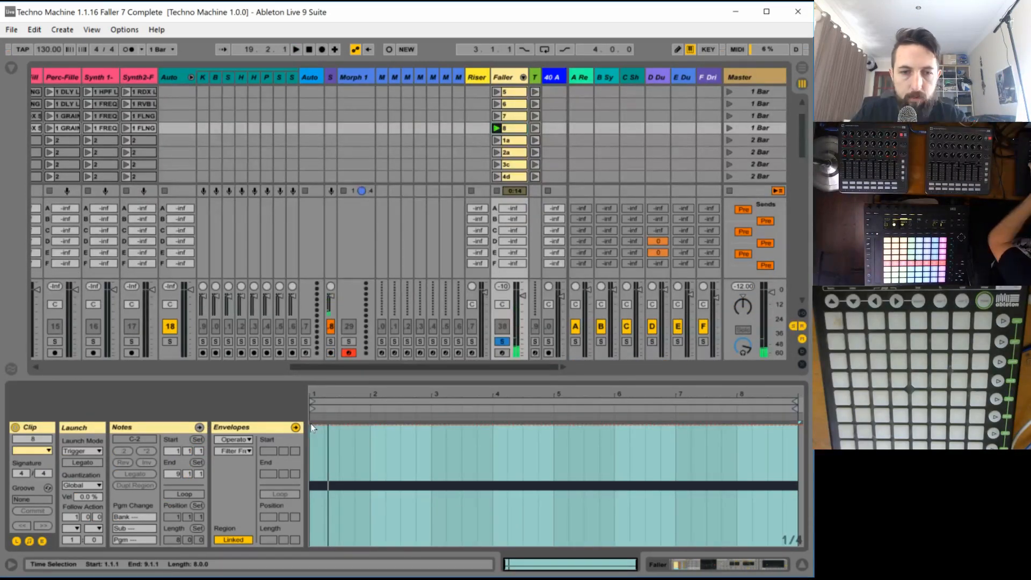
left_click(312, 427)
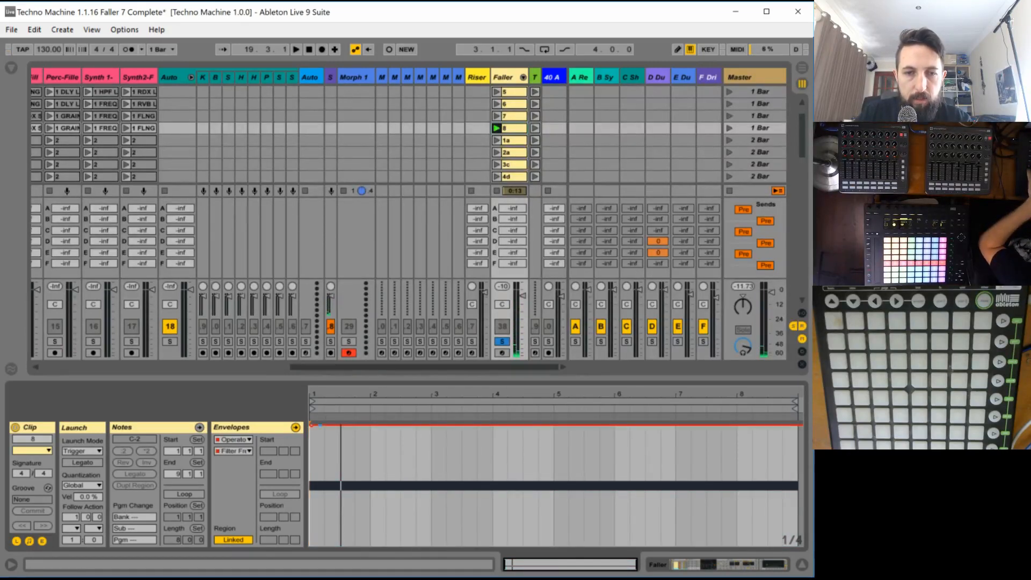
left_click_drag(312, 427, 338, 544)
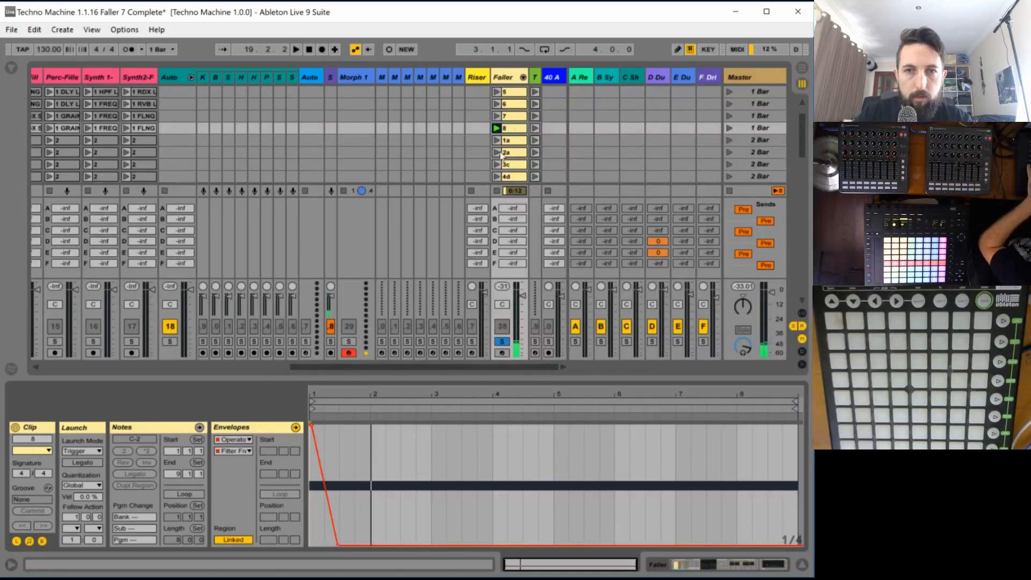
- Turn off the Reverb following the Operator in the Fallers rack's chain 8 and play the clip without it
double_click(510, 76)
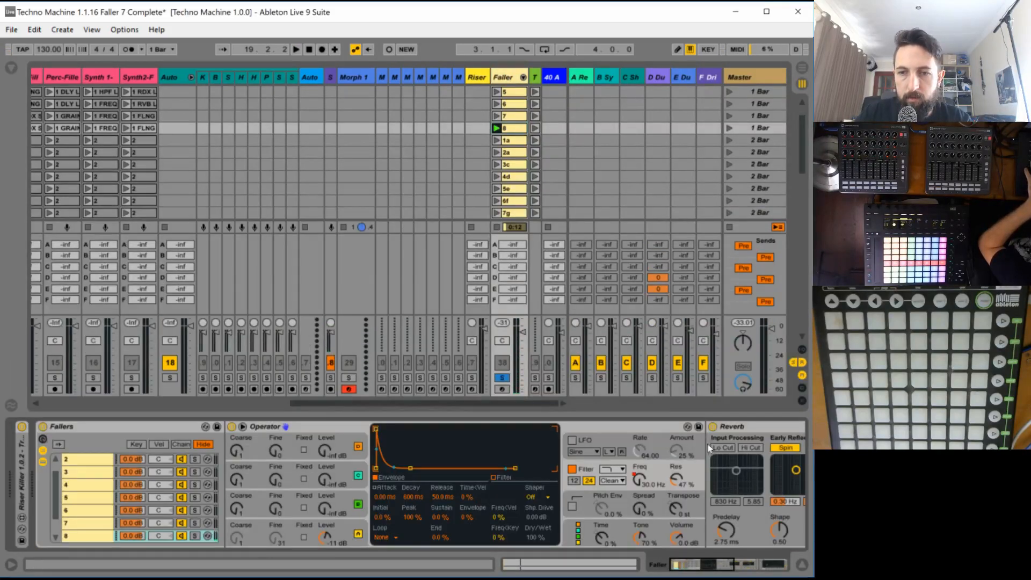
left_click(712, 427)
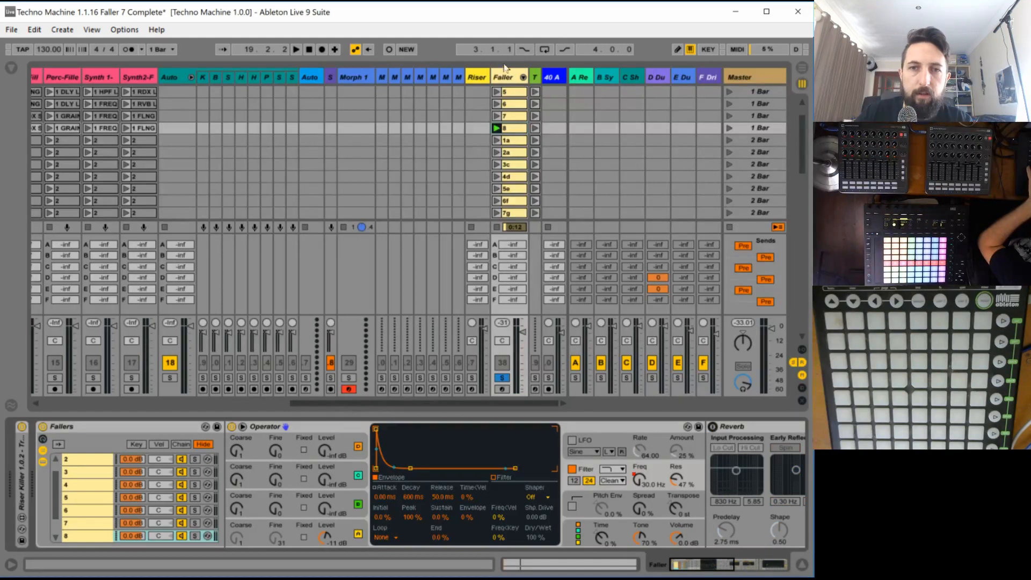
key("space")
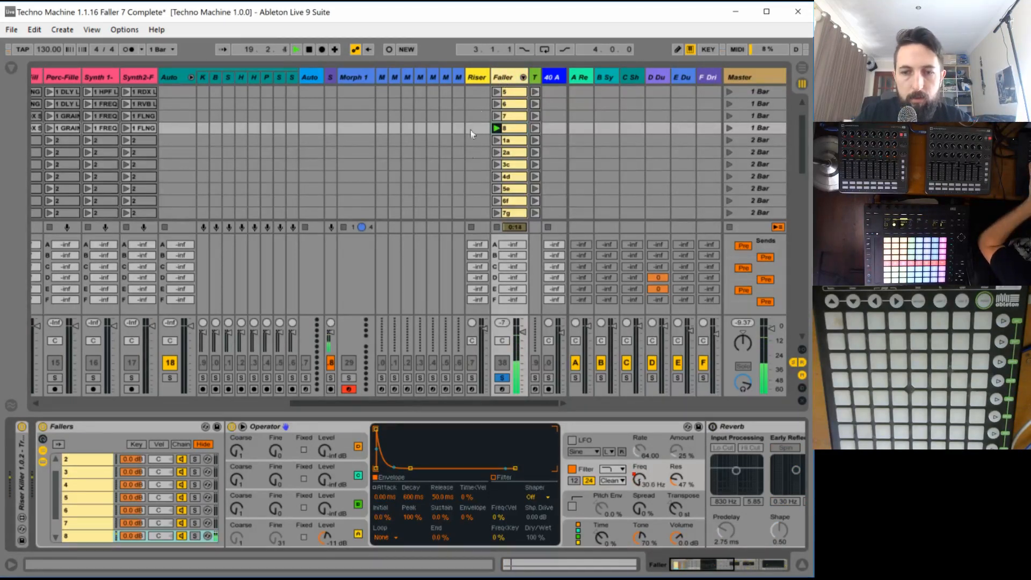
- Set oscillator A of chain 8's Operator to the Noise Looped waveform and switch to the algorithm with all four oscillators in parallel
left_click(347, 522)
left_click(505, 496)
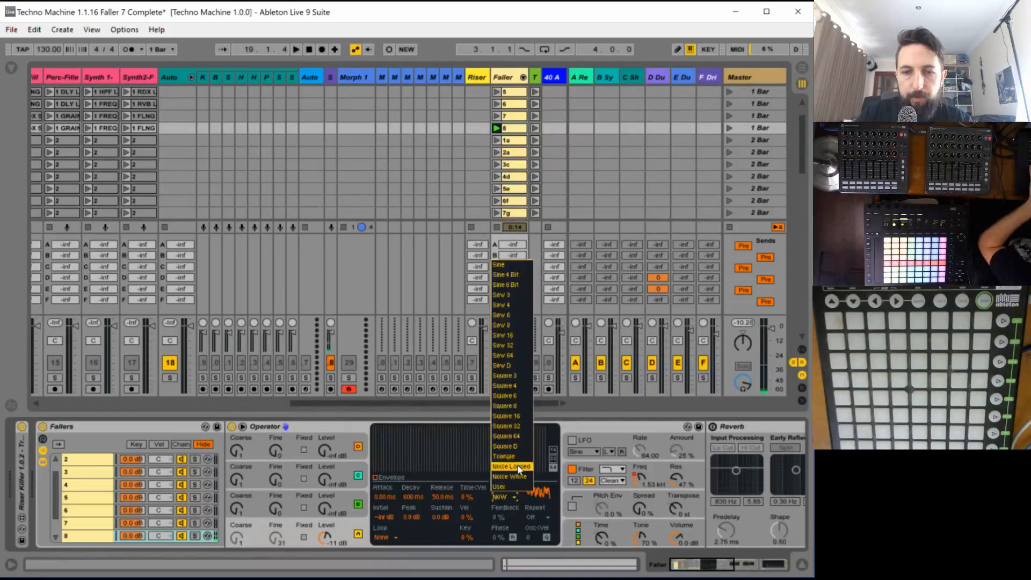
left_click(511, 467)
left_click(584, 540)
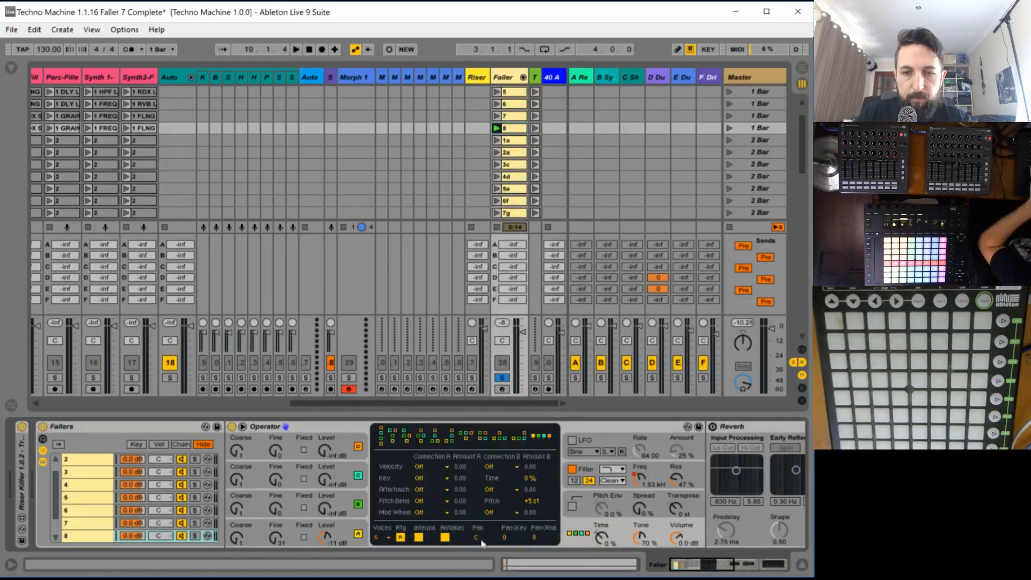
- Set oscillator A's coarse tuning to 19 while listening, and copy the oscillator to all the others
left_click(340, 528)
key("space")
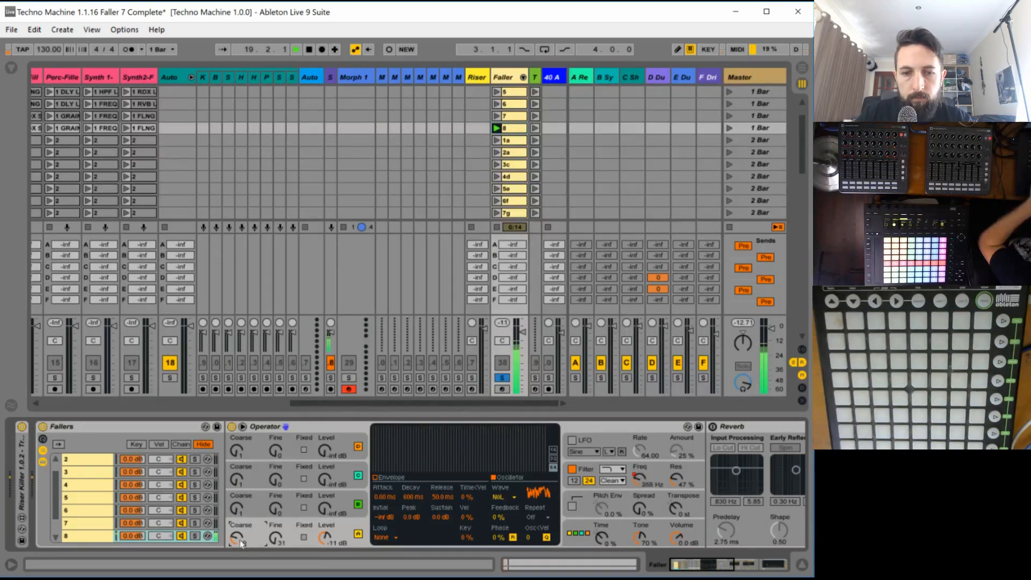
right_click(348, 530)
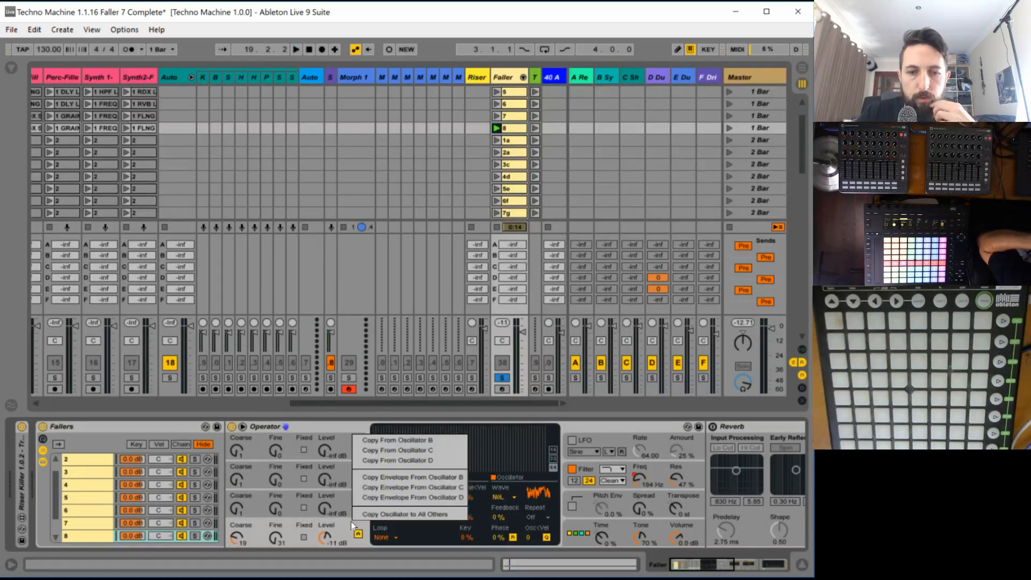
left_click(403, 514)
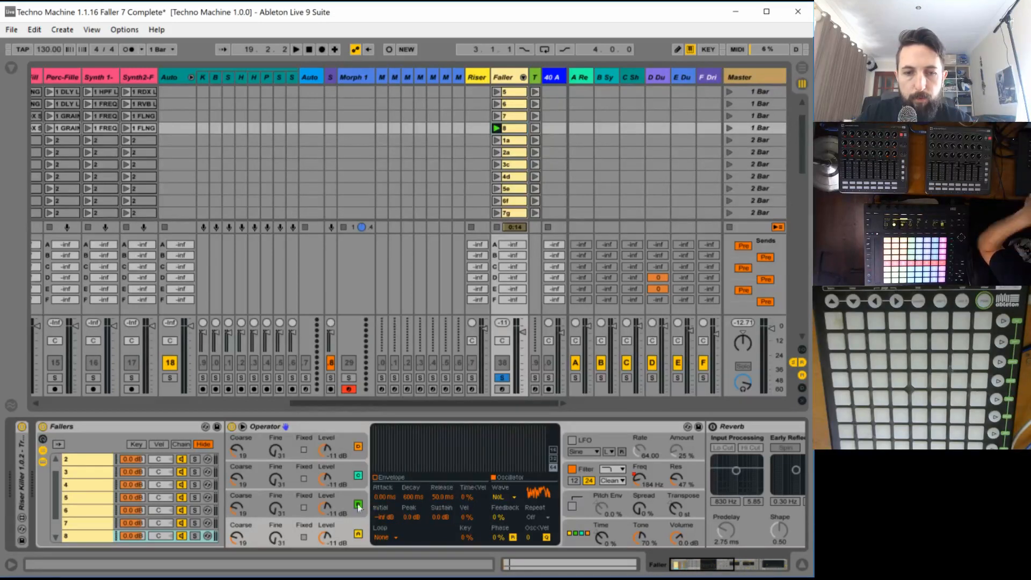
- Raise the coarse tuning of oscillators B, C and D to 27, 34 and 35, and switch all four oscillators to fixed frequency
left_click_drag(237, 478, 236, 446)
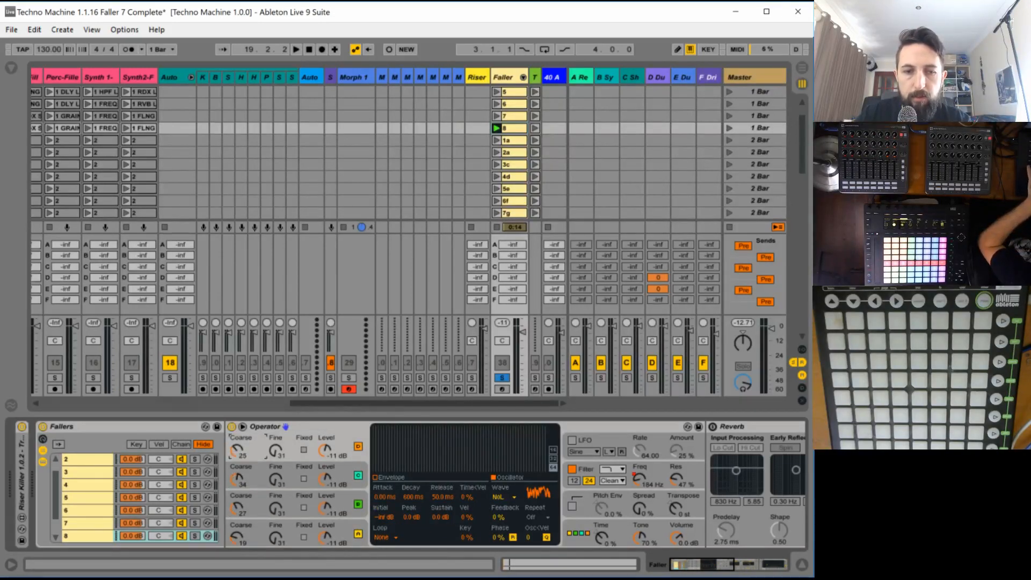
left_click(308, 539)
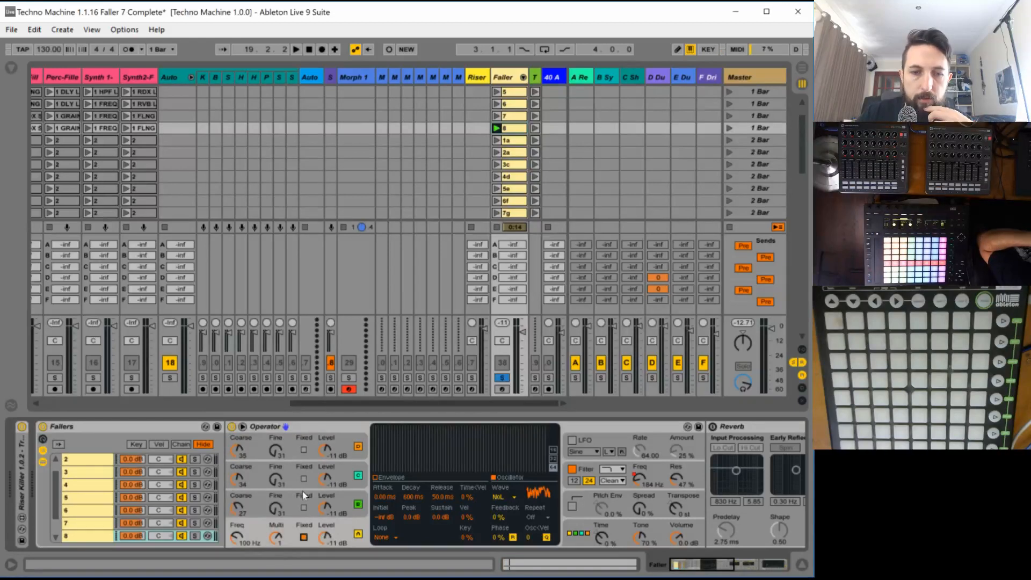
left_click(304, 508)
left_click(304, 479)
left_click(304, 450)
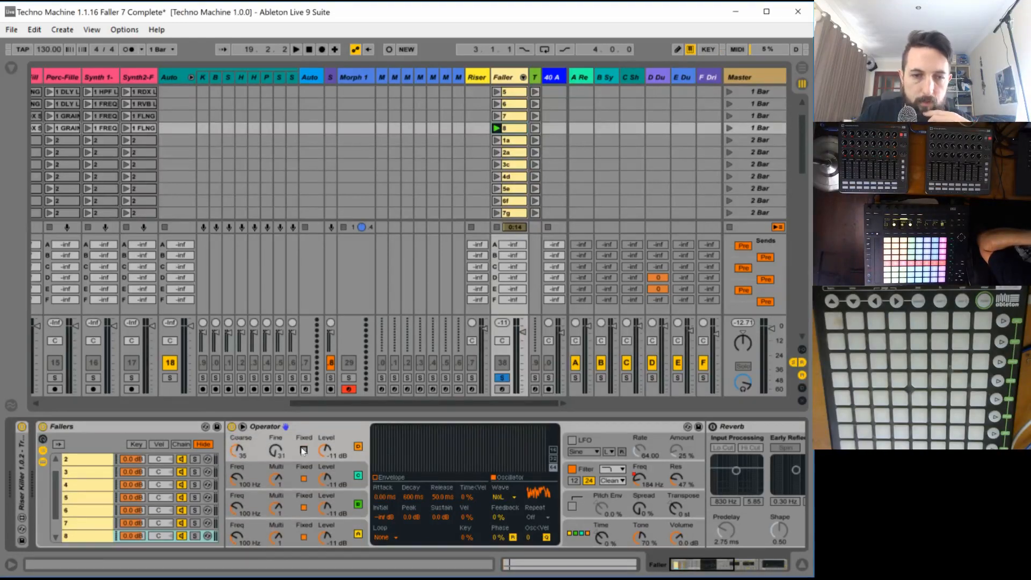
left_click(304, 449)
- Set the fixed frequencies of oscillators A to D to about 78, 98.6, 162 and 251 Hz and play the clip
left_click_drag(236, 537, 237, 440)
key("space")
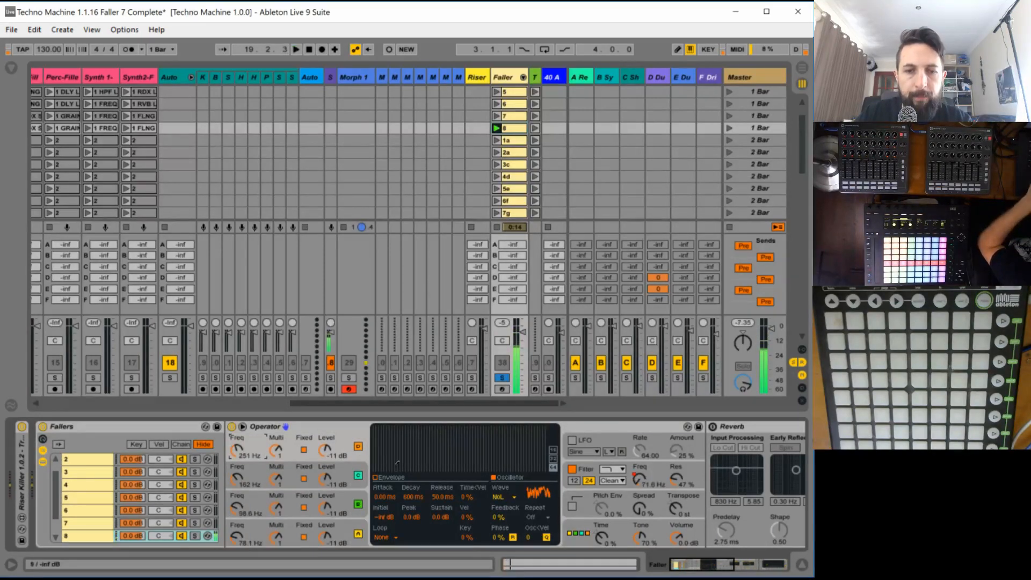
- Delay the onsets of oscillators B, C and D with silent envelope peaks, using a 77.9 ms attack for C and 717 ms for D
left_click(349, 503)
left_click(384, 478)
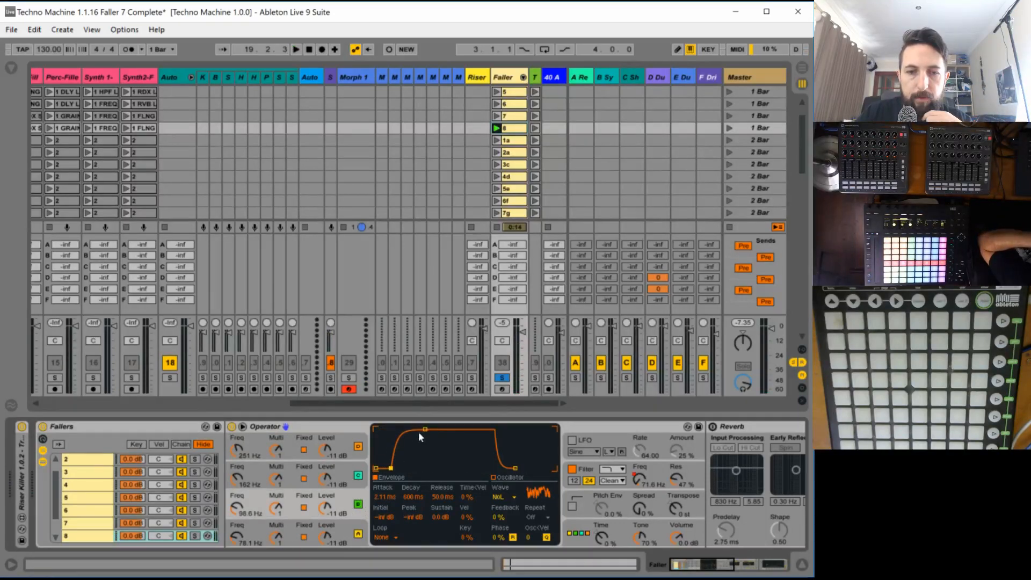
mouse_move(391, 468)
left_mouse_down()
mouse_move(391, 429)
mouse_move(403, 469)
left_mouse_up()
left_click(344, 470)
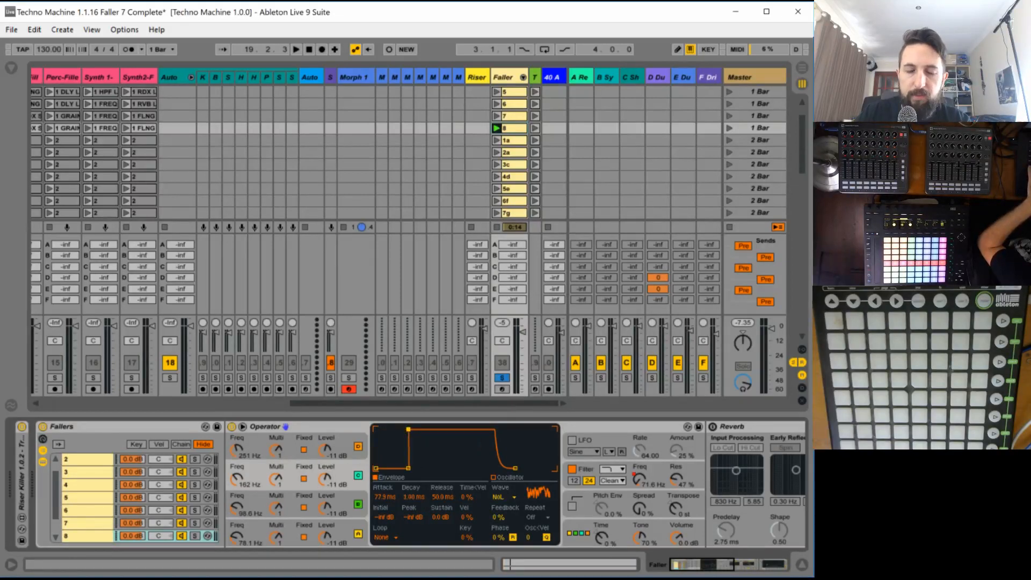
left_click(325, 442)
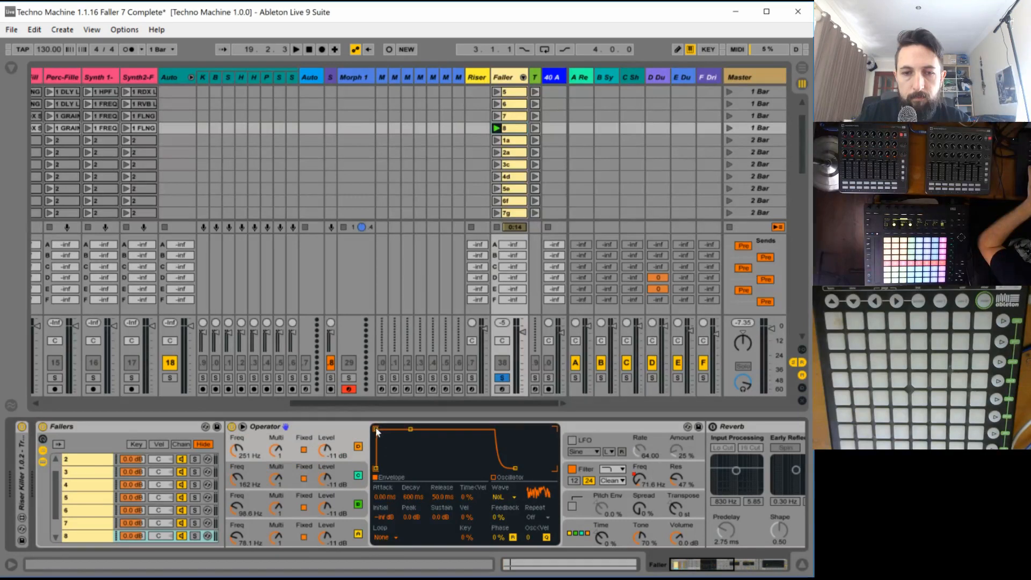
left_click_drag(392, 451, 420, 471)
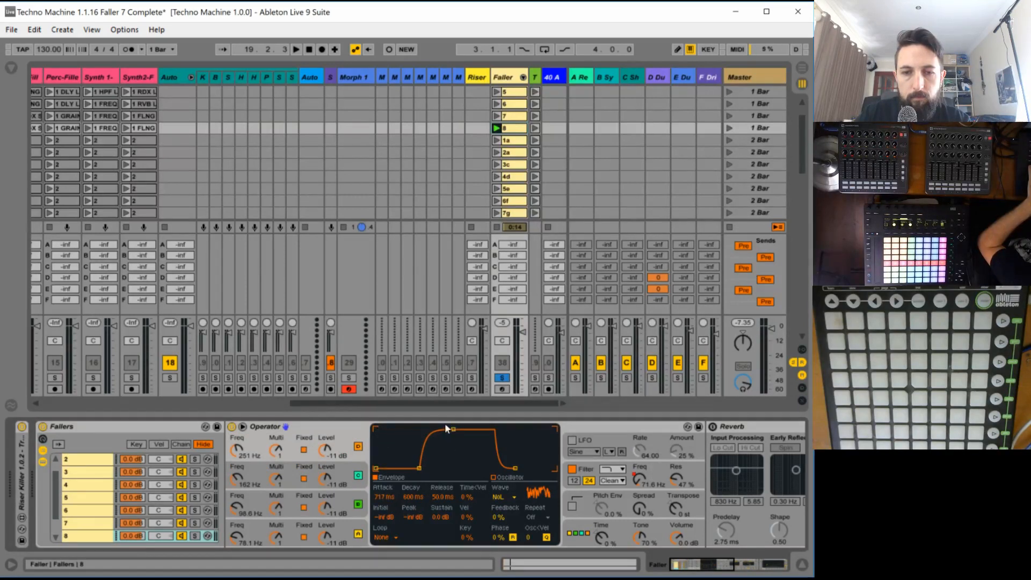
left_click_drag(452, 428, 419, 430)
key("space")
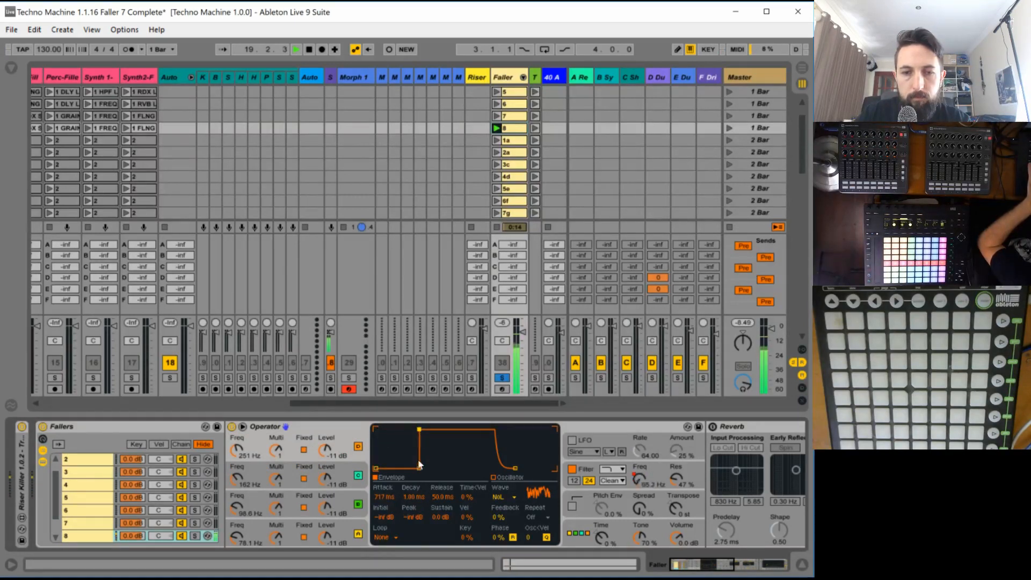
- Retune the fixed frequencies while listening: oscillator D to 412 Hz, C to 610 Hz and B to 83.3 Hz
left_click_drag(237, 449, 238, 436)
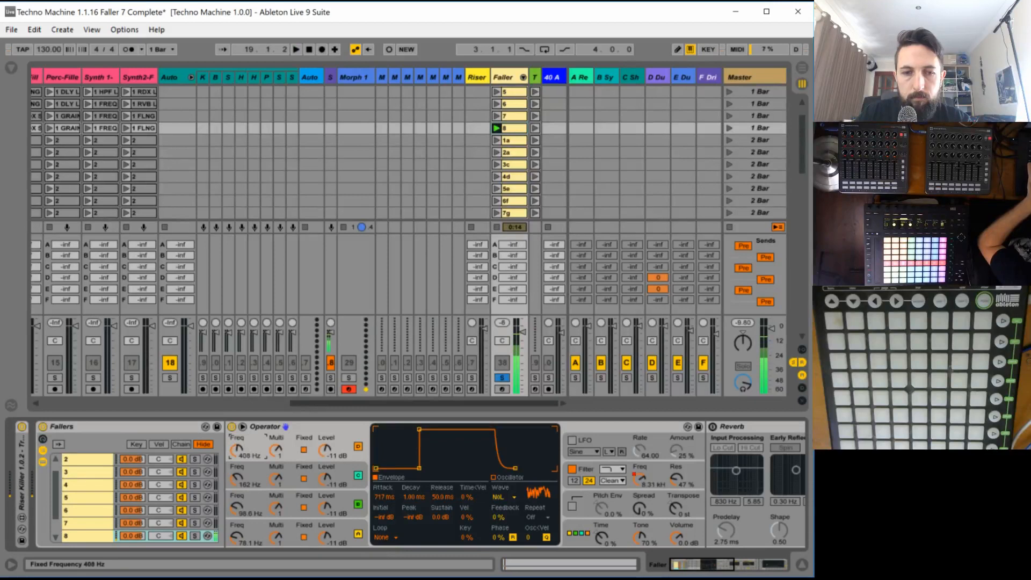
left_click_drag(238, 488, 238, 472)
mouse_move(236, 507)
left_mouse_down()
mouse_move(238, 486)
mouse_move(237, 510)
left_mouse_up()
left_click(237, 479)
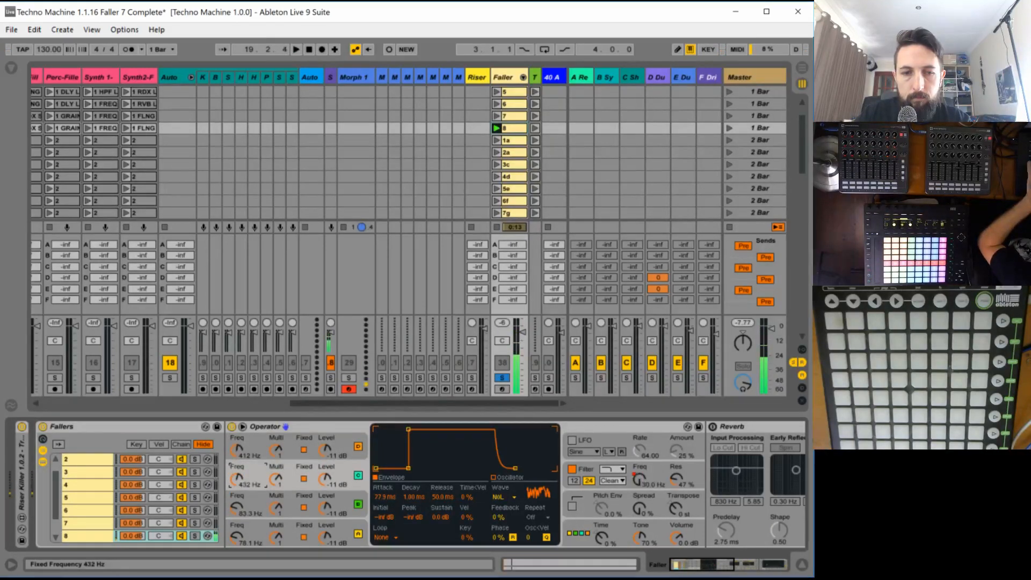
- Turn on the LFO of chain 8's Operator and give it the SwDown waveform
left_click(572, 441)
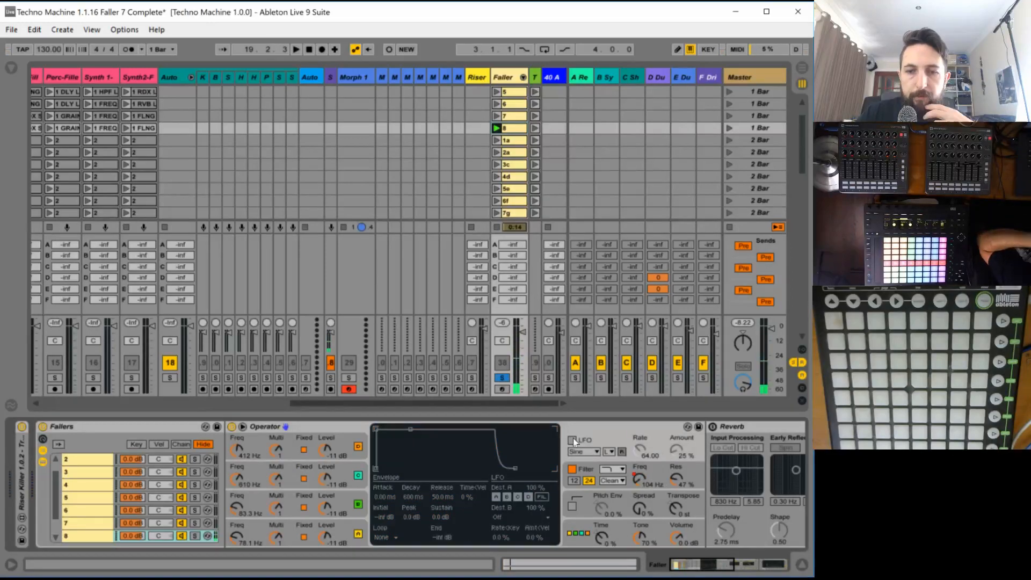
left_click(572, 440)
left_click(580, 452)
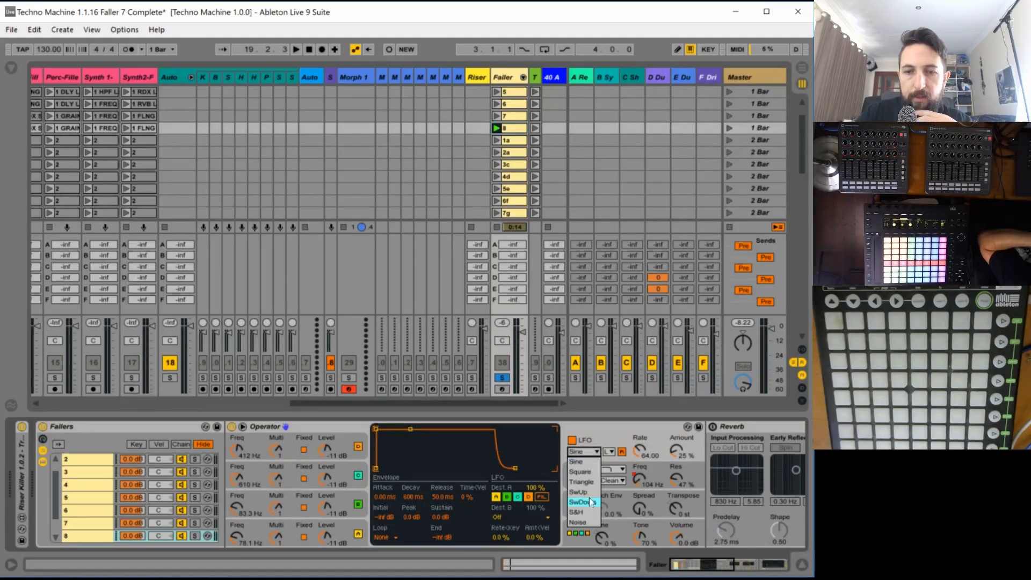
left_click(589, 500)
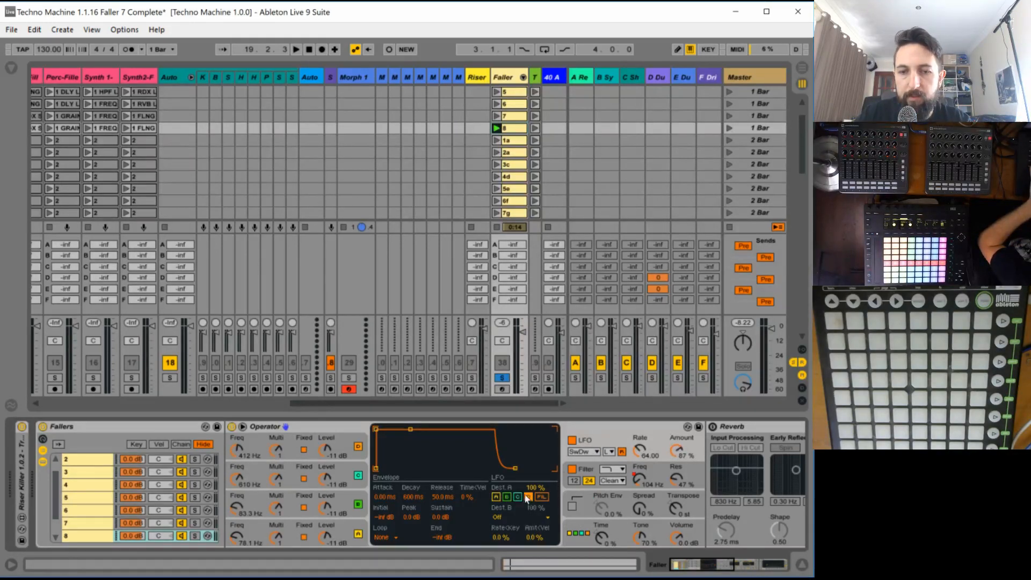
- Route the LFO to volume as destination B instead of the oscillators, and set its amount to 100% and rate to 127
left_click(500, 515)
left_click(515, 479)
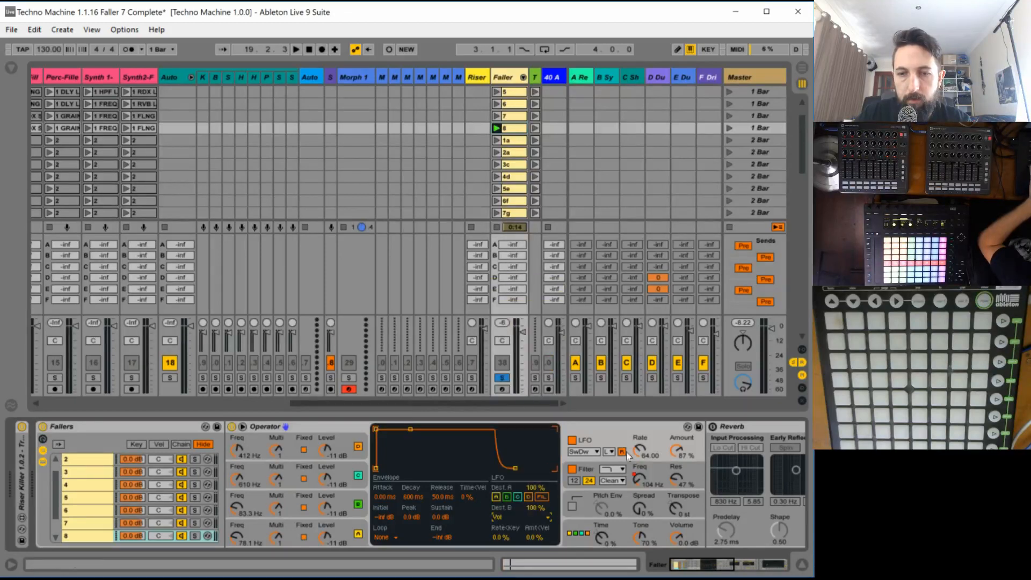
left_click_drag(675, 453, 676, 440)
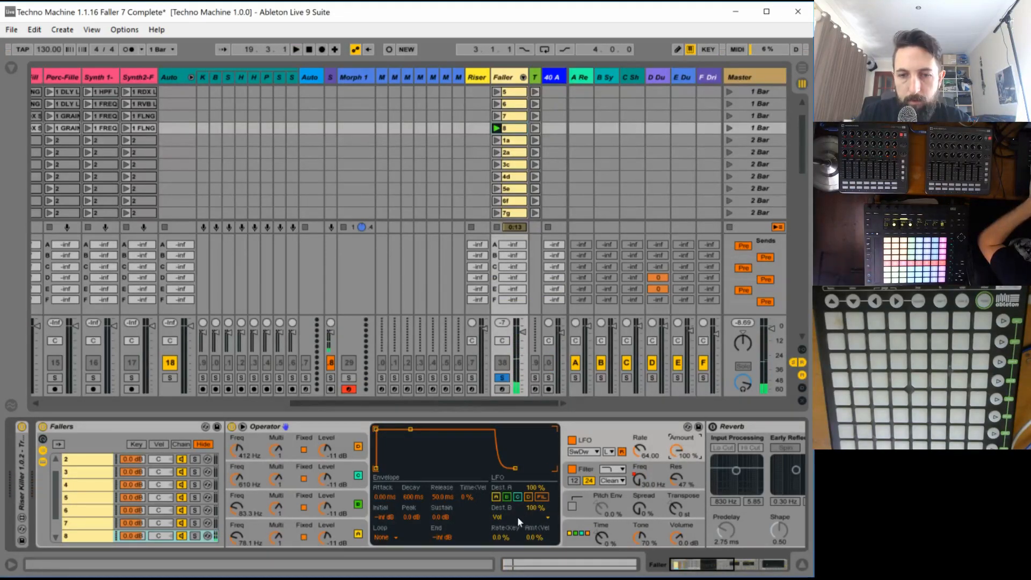
mouse_move(639, 451)
left_mouse_down()
mouse_move(640, 418)
mouse_move(640, 482)
mouse_move(640, 447)
left_mouse_up()
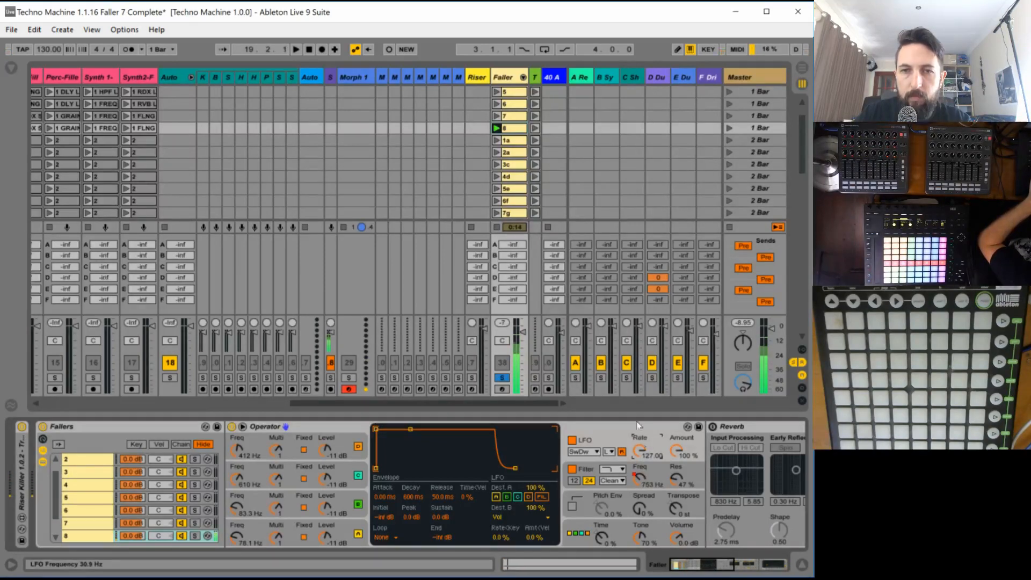
- In Faller clip 8, draw an LFO Rate envelope falling from maximum at the start to about 72 at beat 1.3
left_click(512, 129)
key("space")
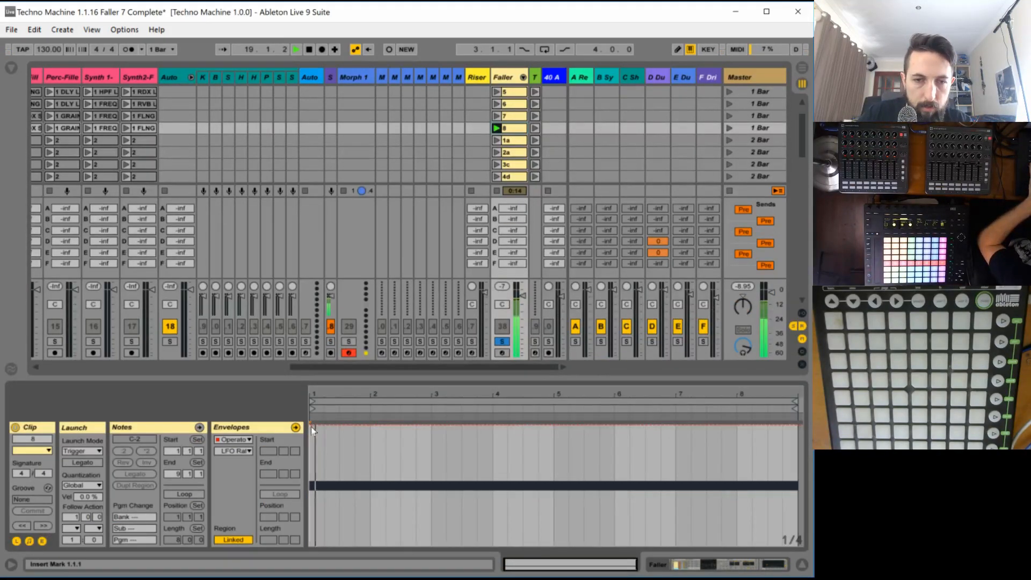
key("space")
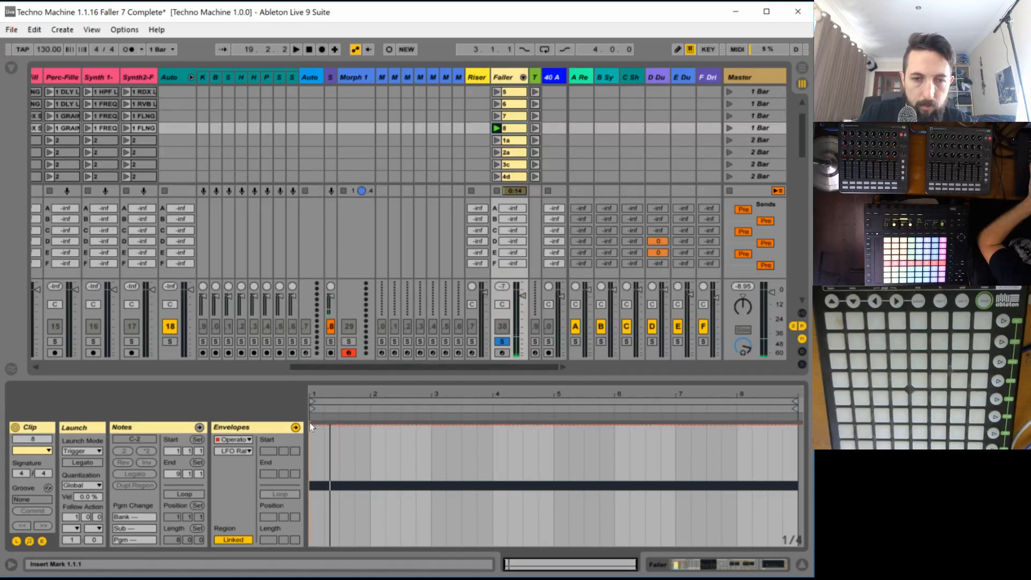
left_click_drag(312, 394, 311, 448)
key("space")
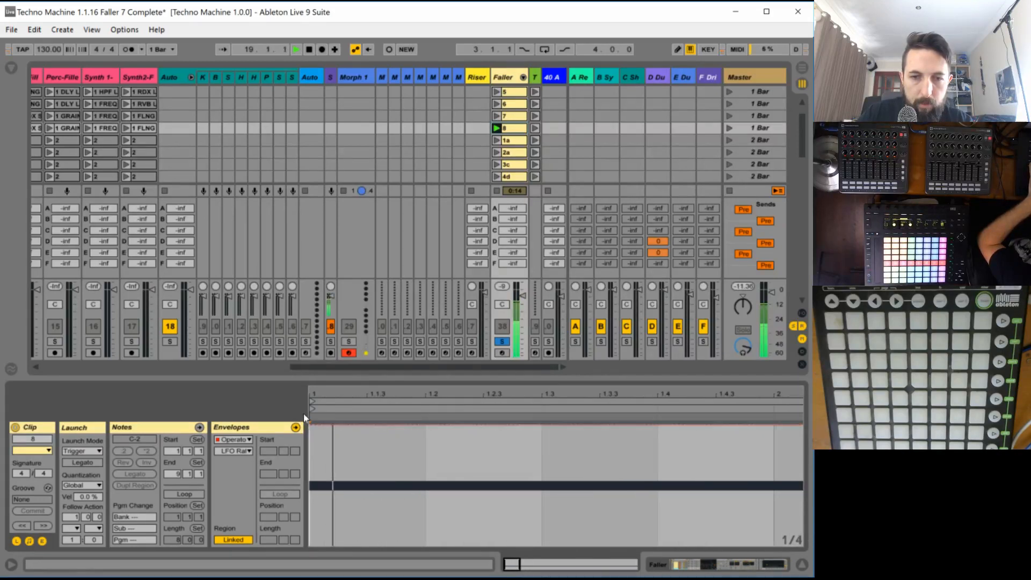
left_click(311, 426)
key("space")
left_click_drag(470, 425, 536, 465)
key("space")
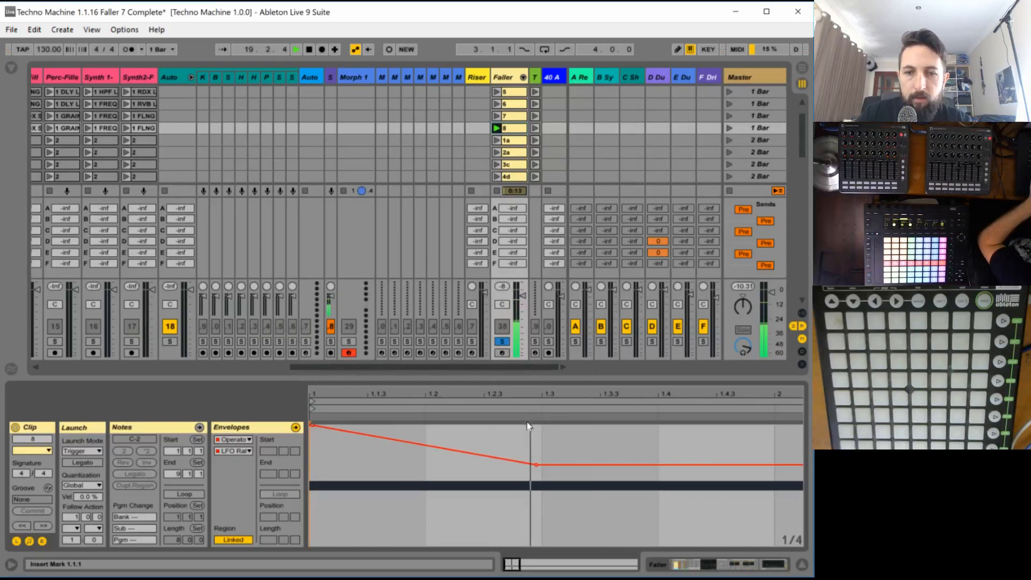
mouse_move(536, 465)
left_mouse_down()
mouse_move(539, 449)
mouse_move(539, 477)
left_mouse_up()
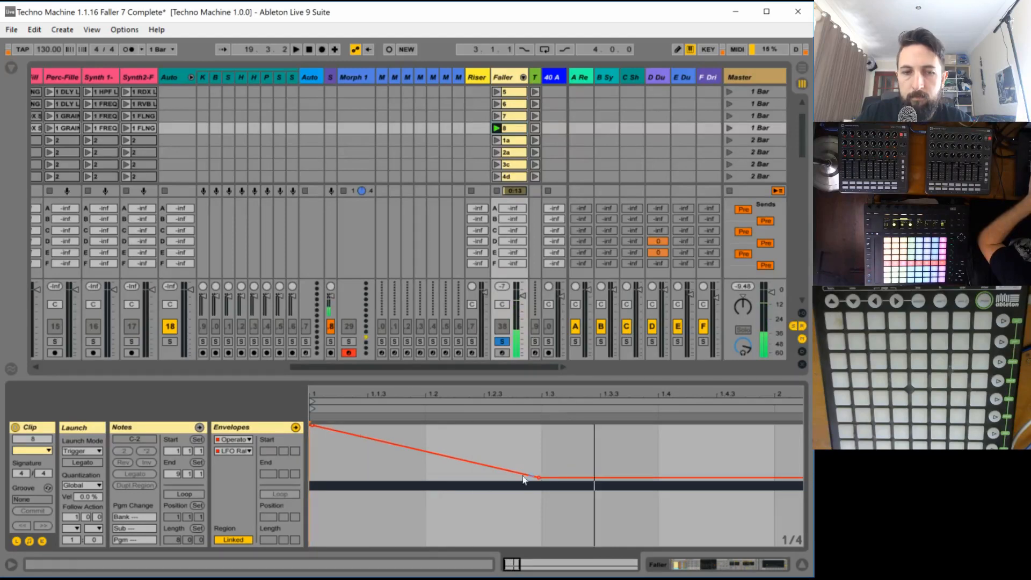
left_click(228, 452)
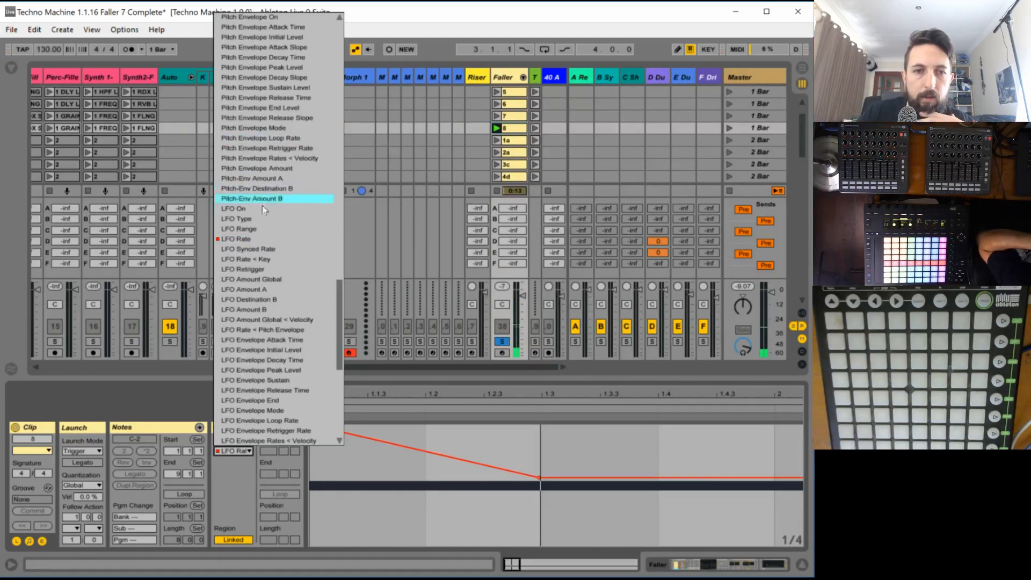
scroll(261, 210, "up", 15)
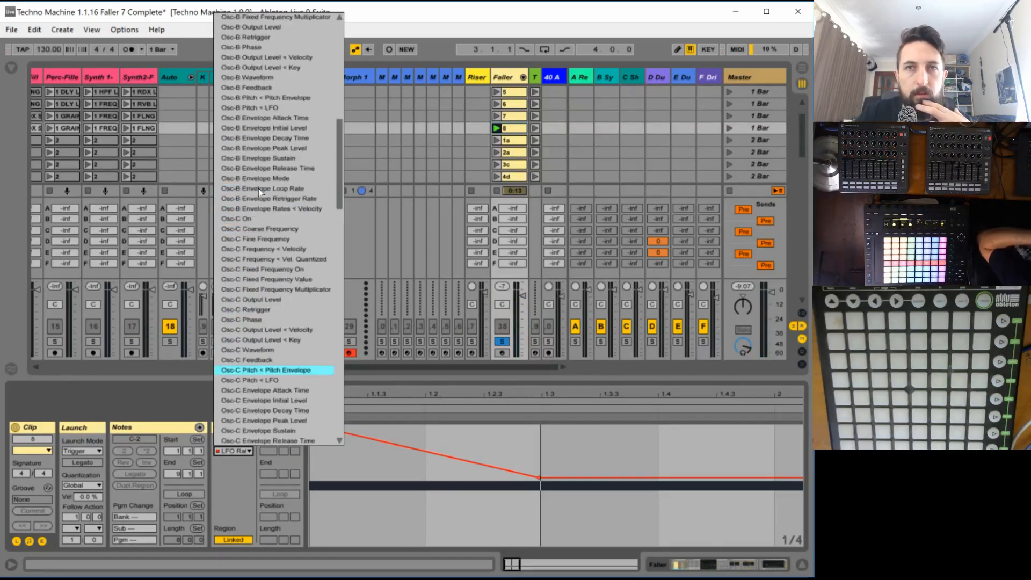
scroll(260, 190, "up", 15)
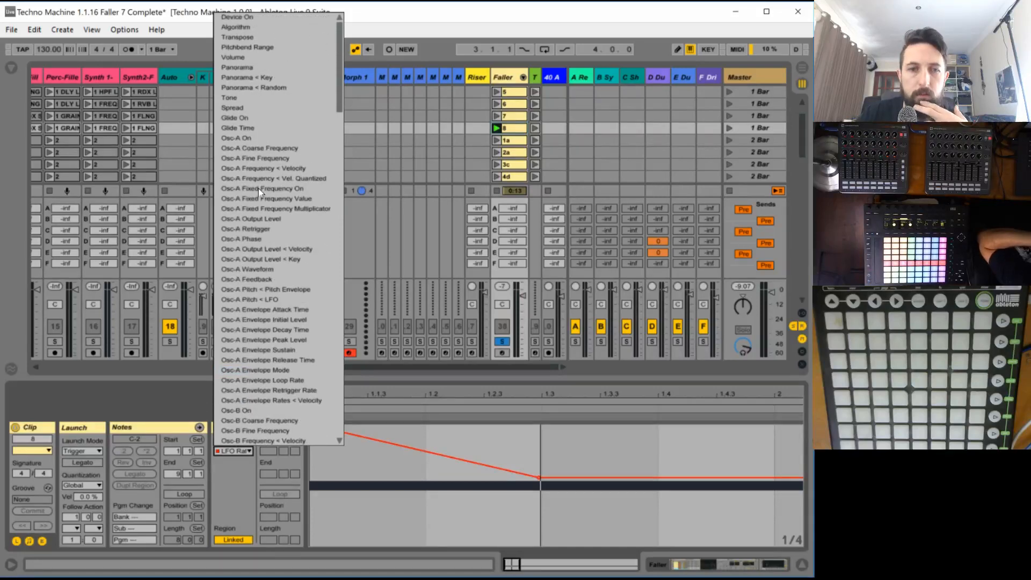
scroll(256, 298, "down", 3)
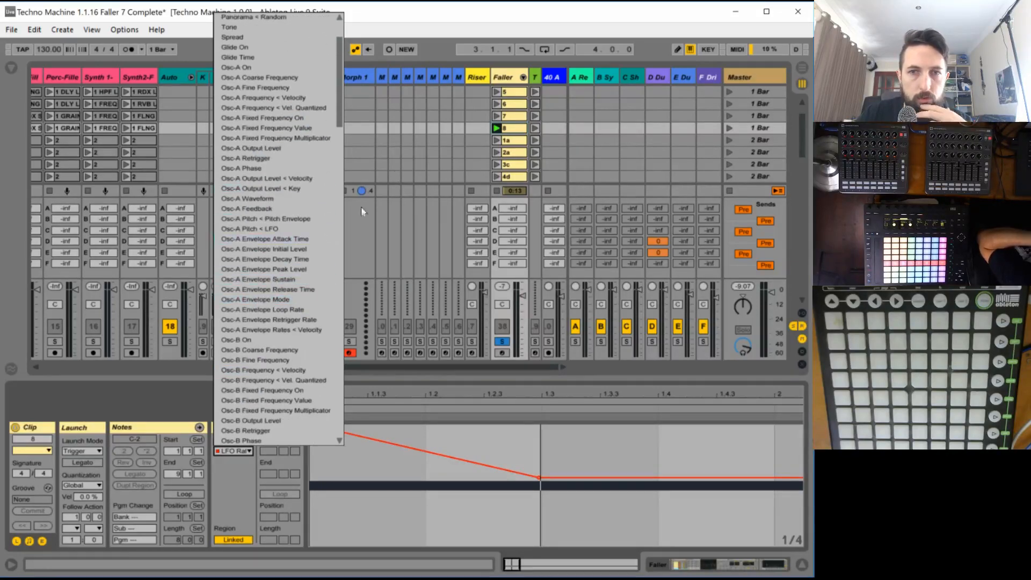
- In clip 8's Operator filter frequency envelope, end the fall at about 590 Hz on beat 1.3 and add a breakpoint at bar 2
left_click(499, 81)
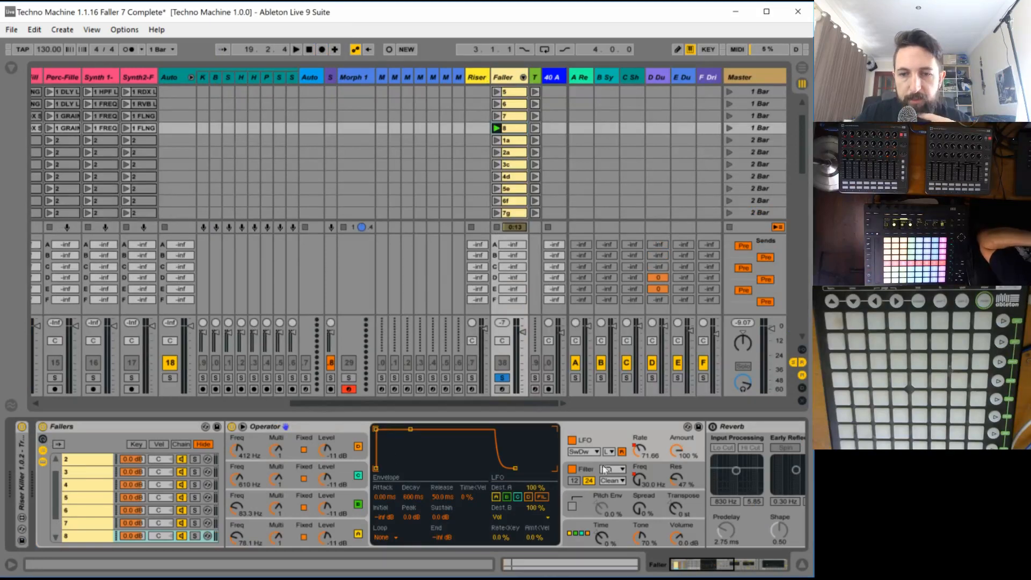
left_click(638, 483)
double_click(510, 128)
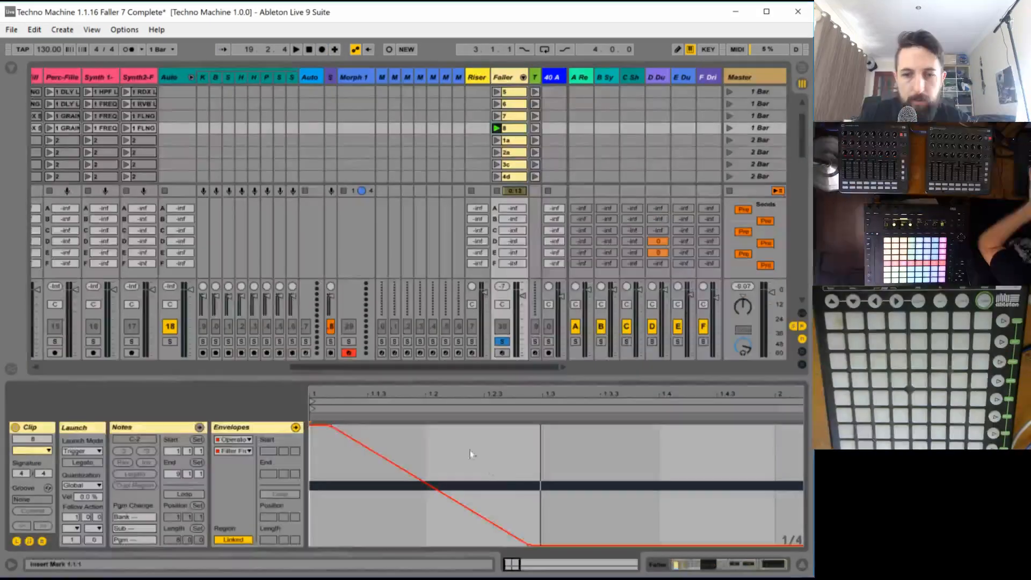
left_click_drag(533, 546, 541, 489)
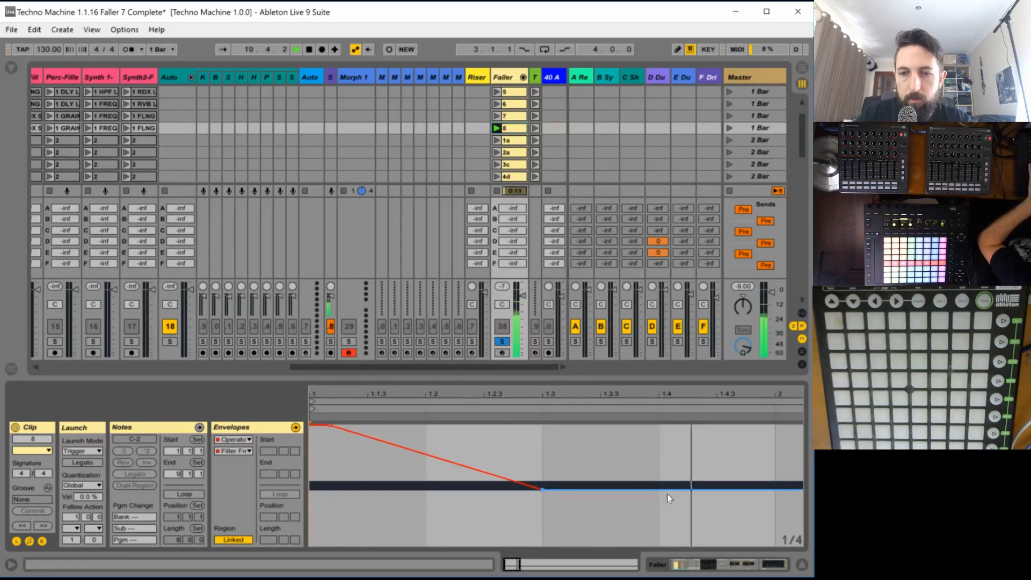
left_click(774, 489)
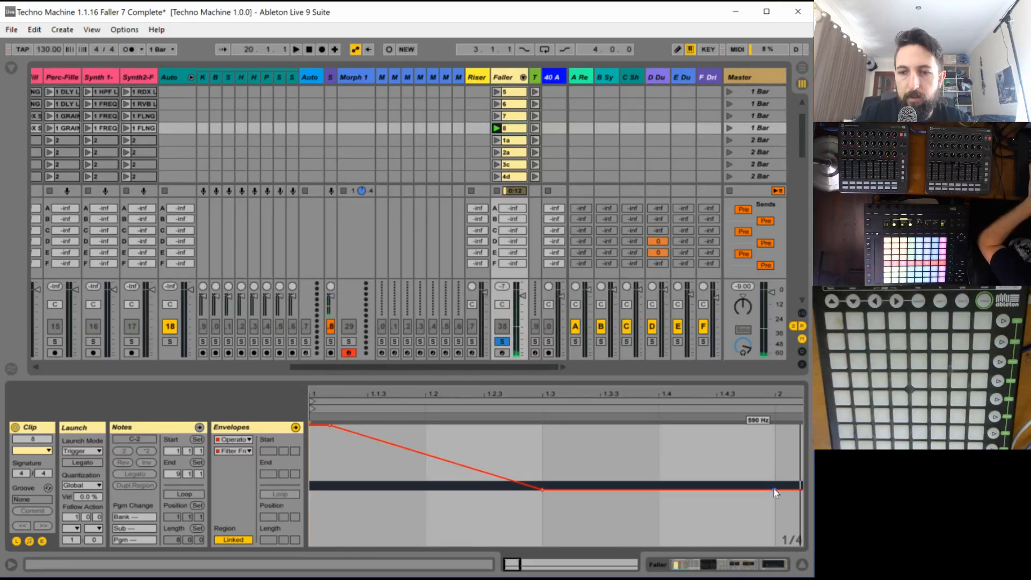
left_click_drag(756, 489, 661, 508)
left_click_drag(665, 508, 665, 492)
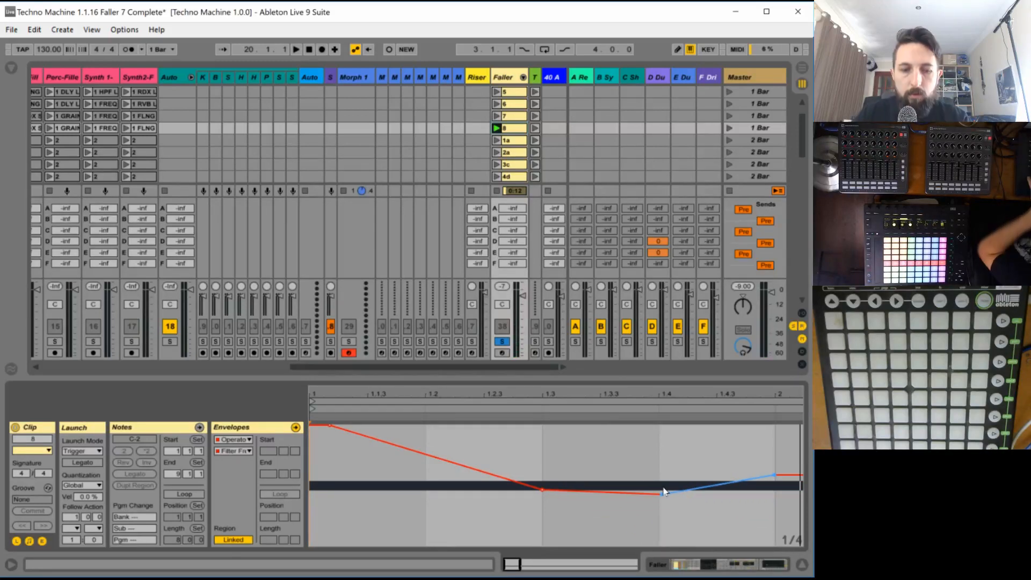
key("ctrl+z")
key("ctrl+z")
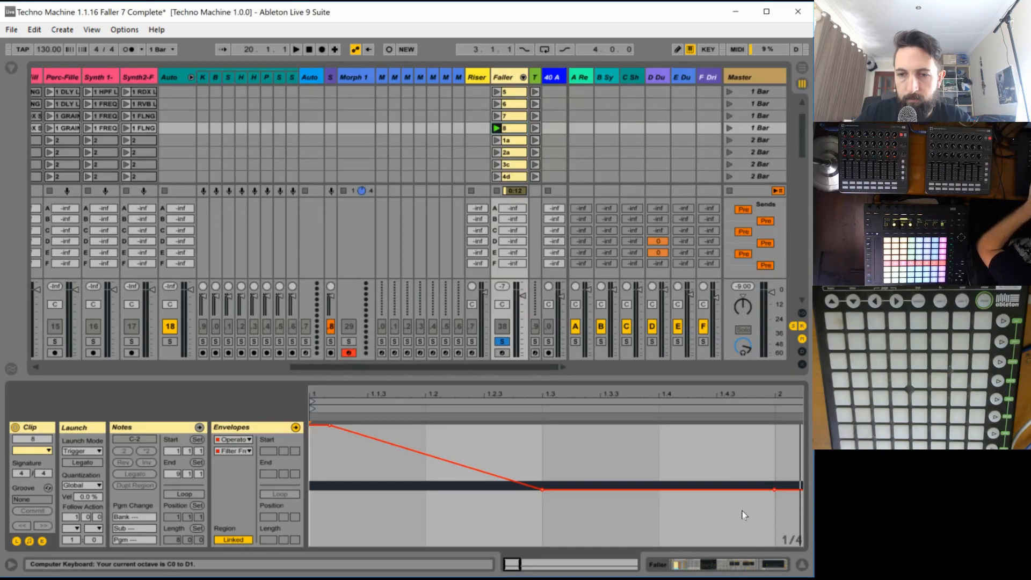
- Add a second fall to the filter frequency envelope, from just before beat 1.4.3 down to 30 Hz at bar 2
left_click_drag(730, 489, 773, 545)
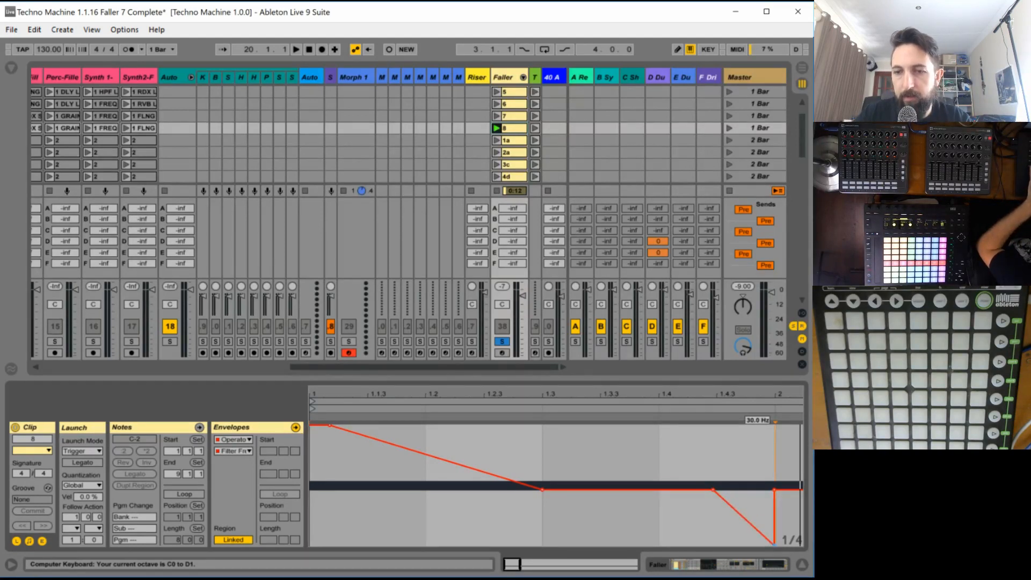